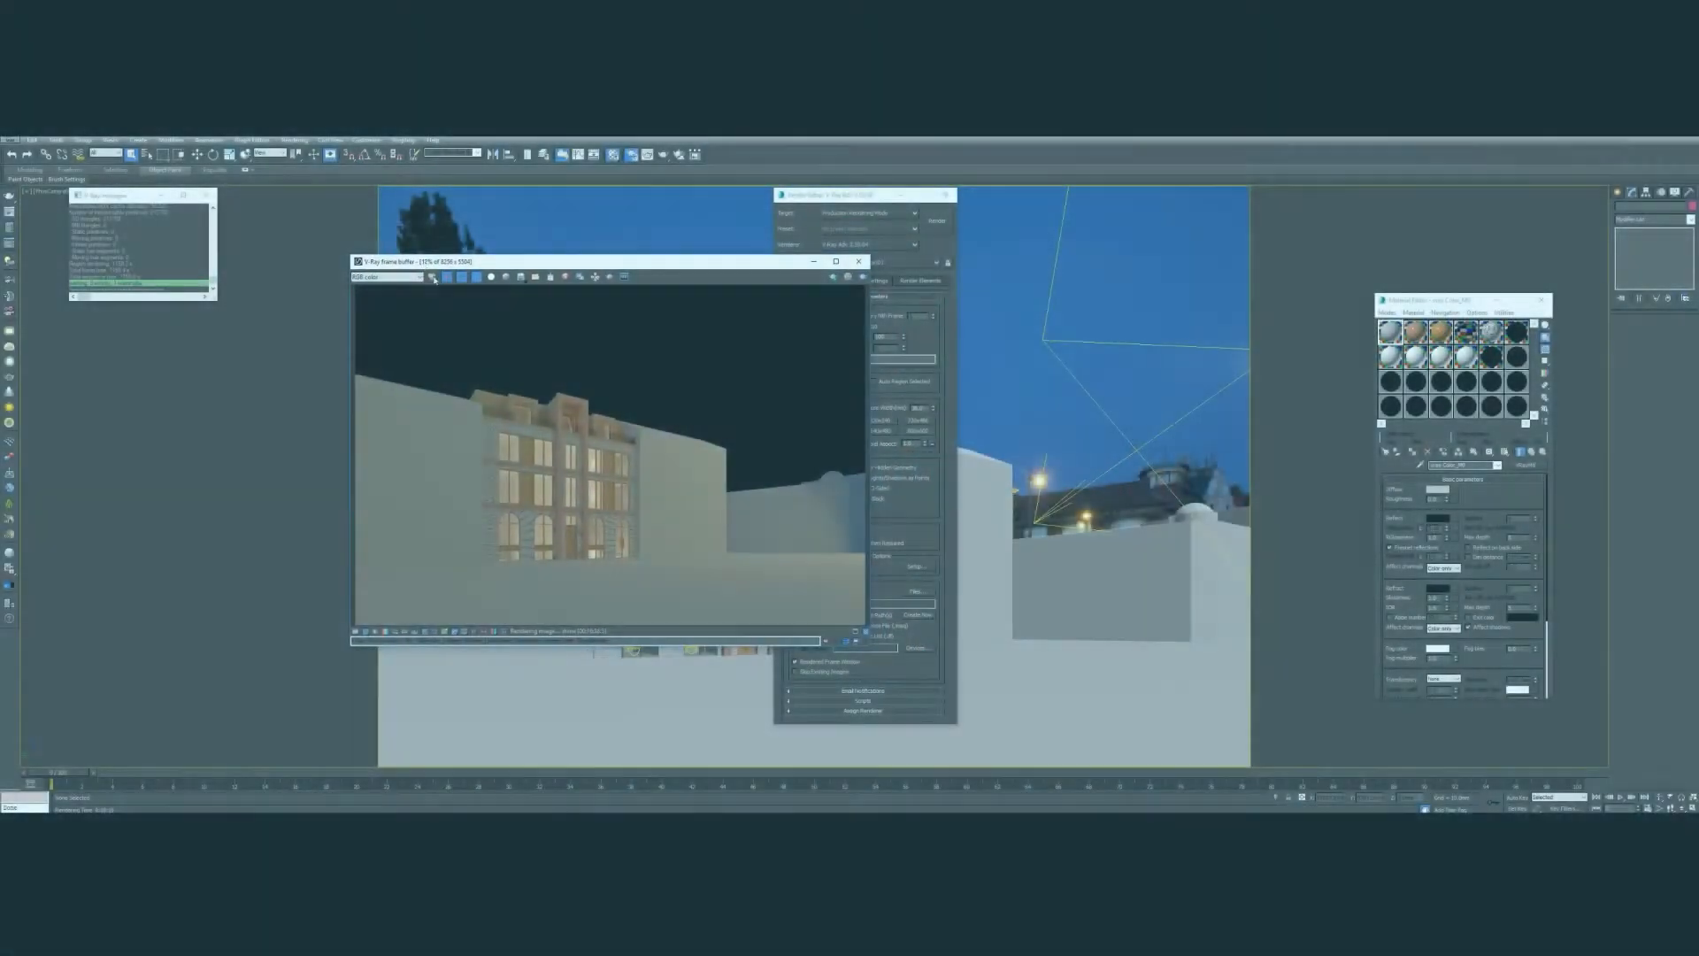
- Save the finished render from the V-Ray frame buffer to the Desktop as a PNG named "Exterior vis"
left_click(520, 276)
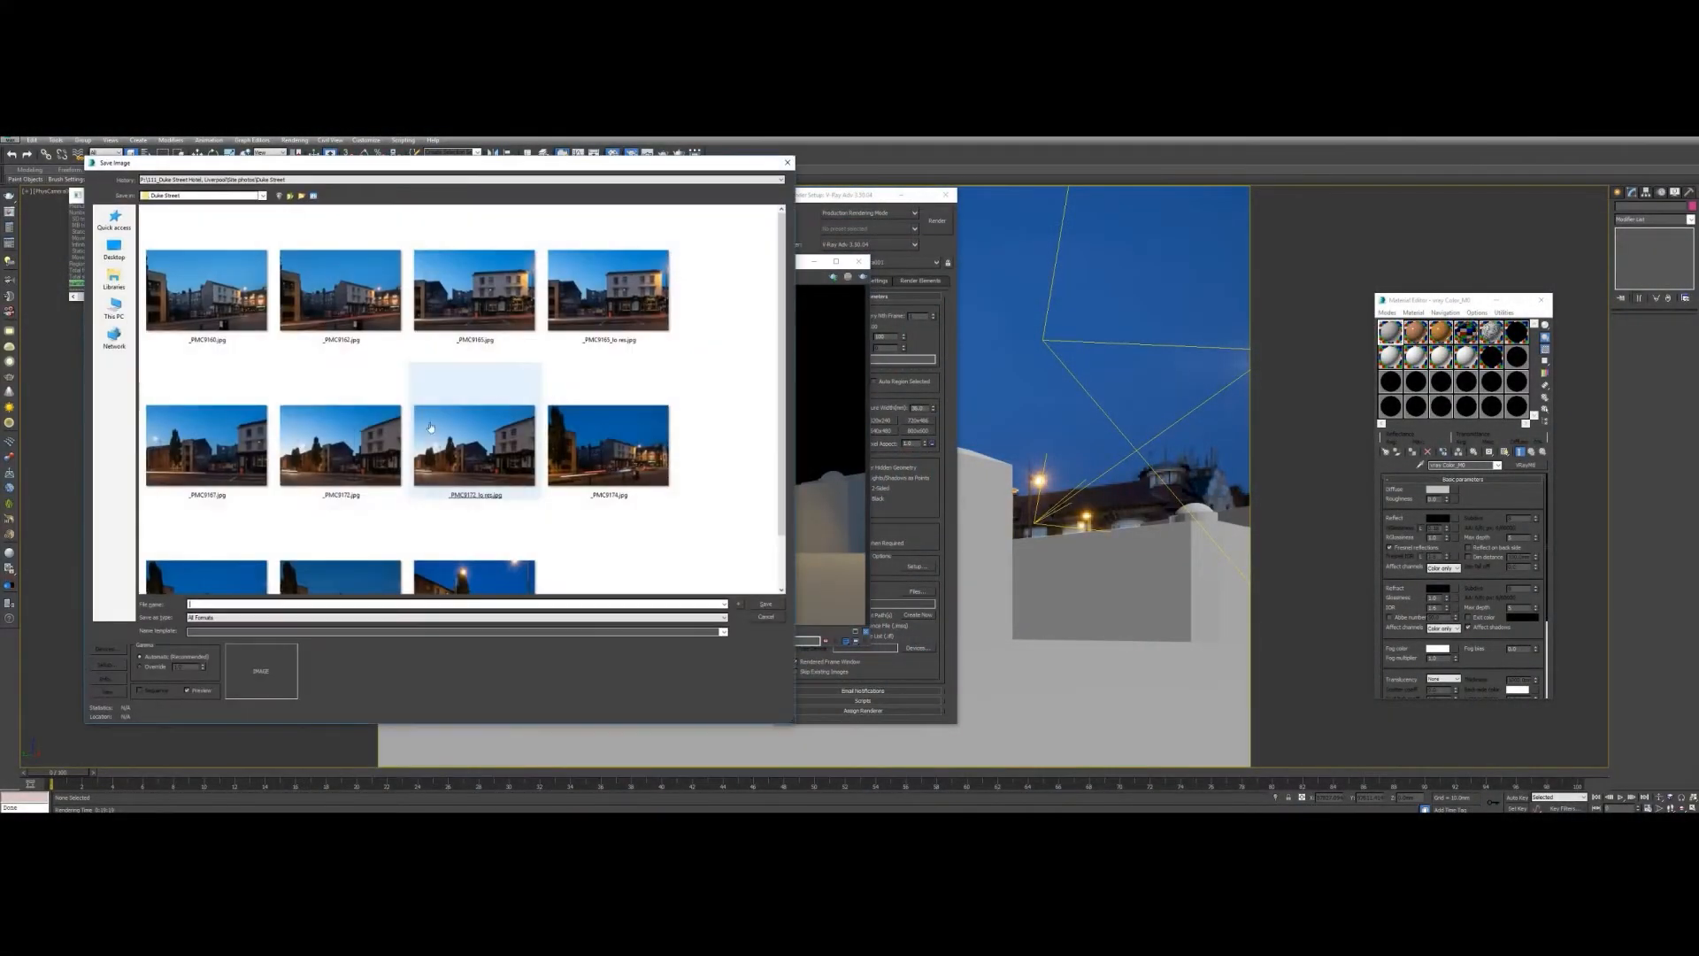
left_click(114, 249)
left_click(200, 617)
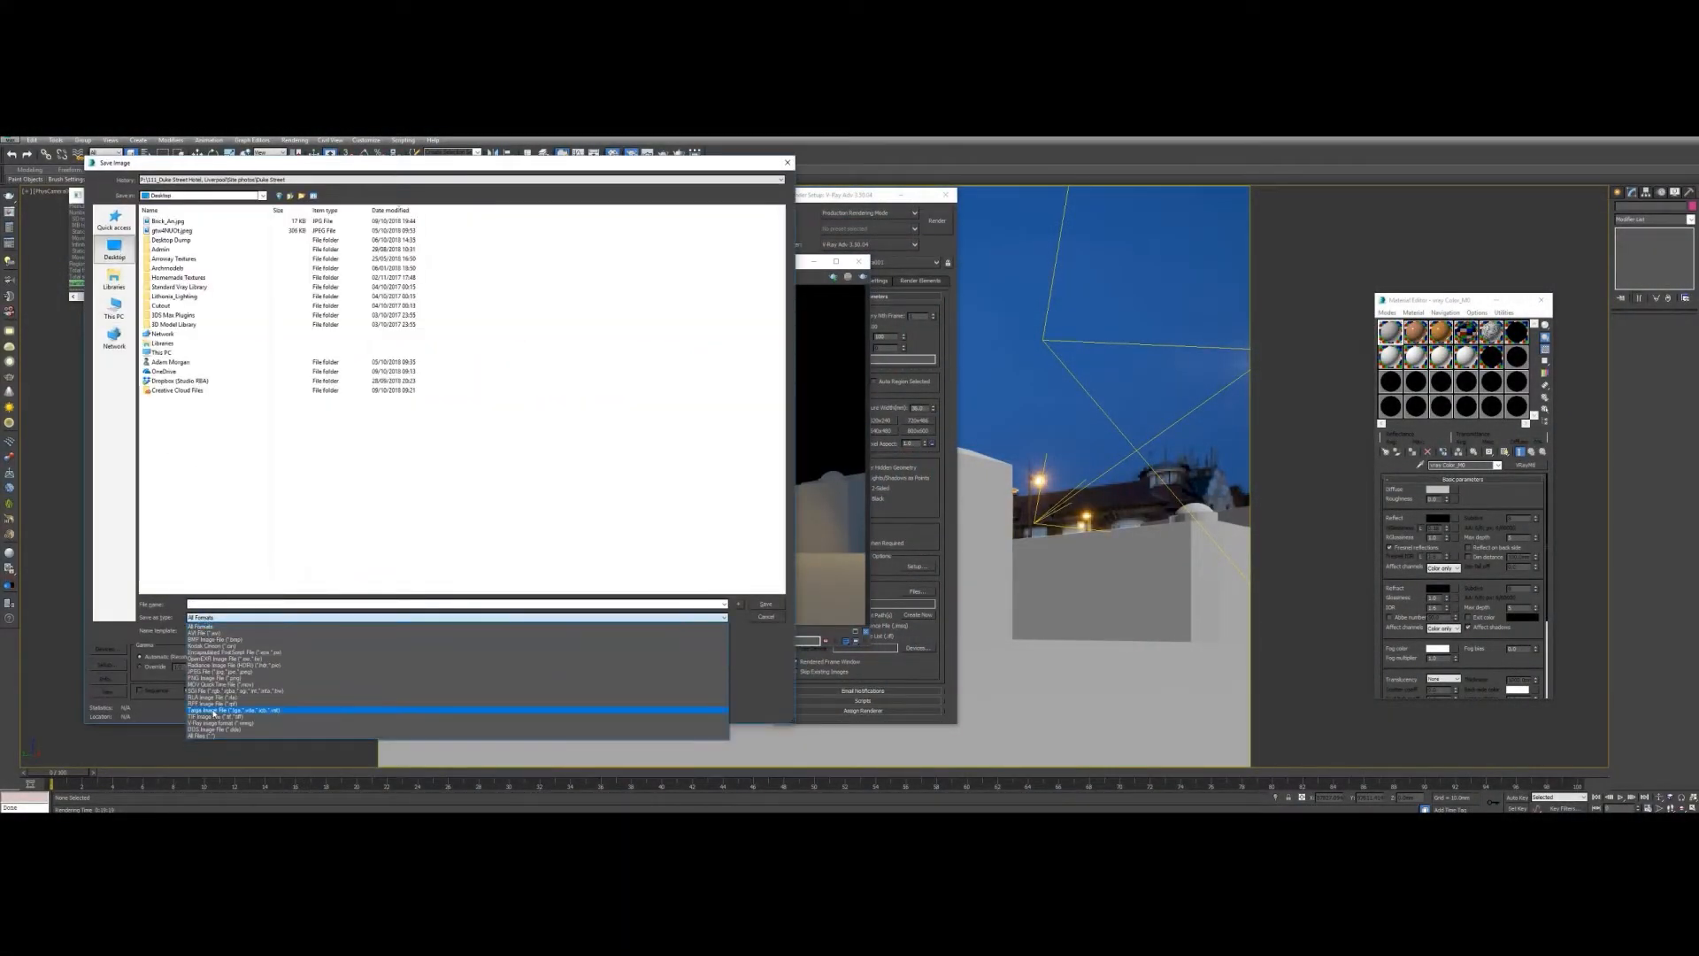
left_click(210, 678)
left_click(205, 605)
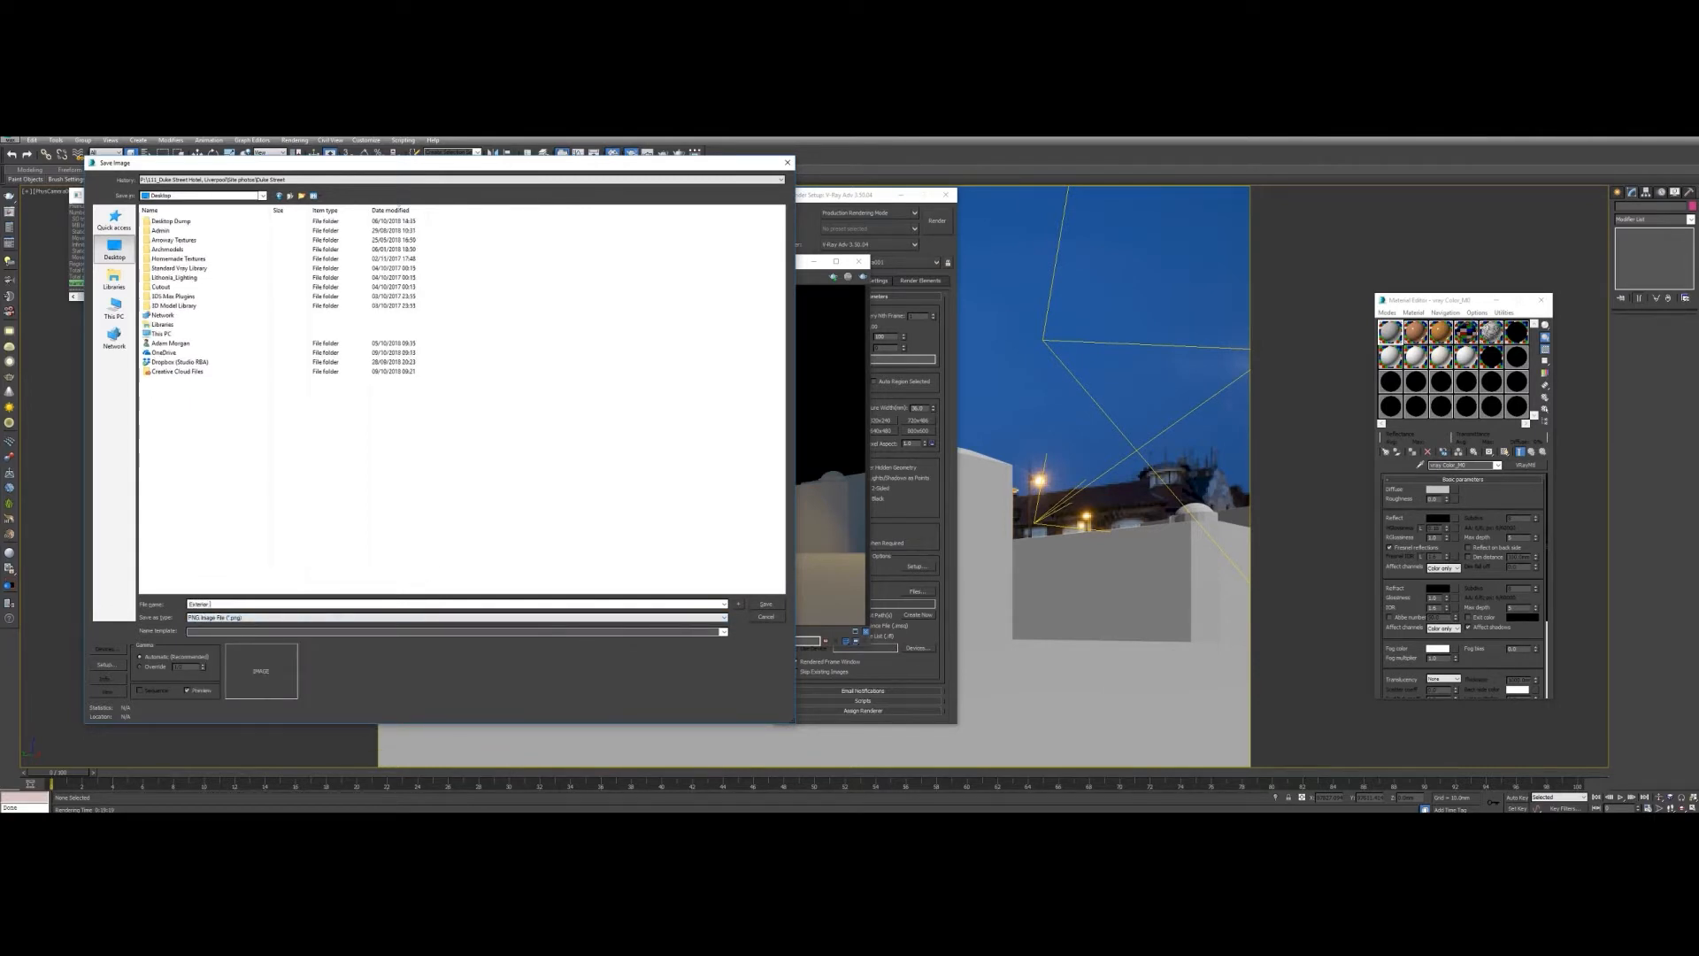
type("Exterior view")
key("Return")
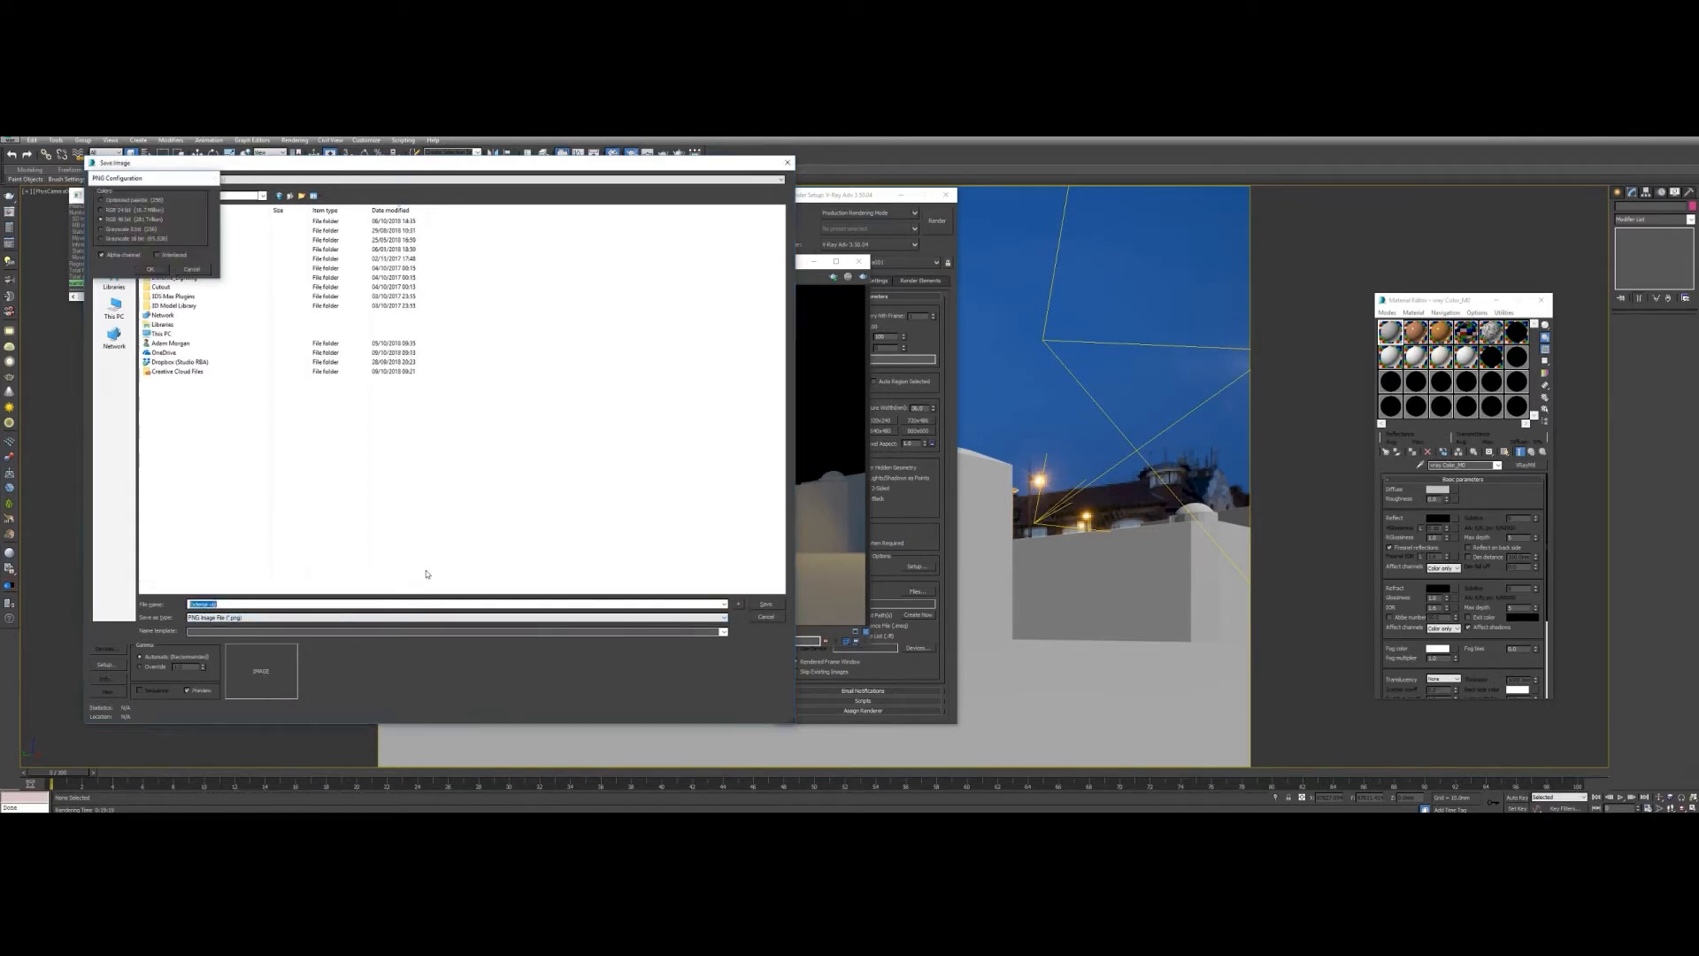
key("Return")
- Switch to Photoshop and open the dusk street photo _PMC9174.jpg from the Duke Street site photos folder
left_click(473, 820)
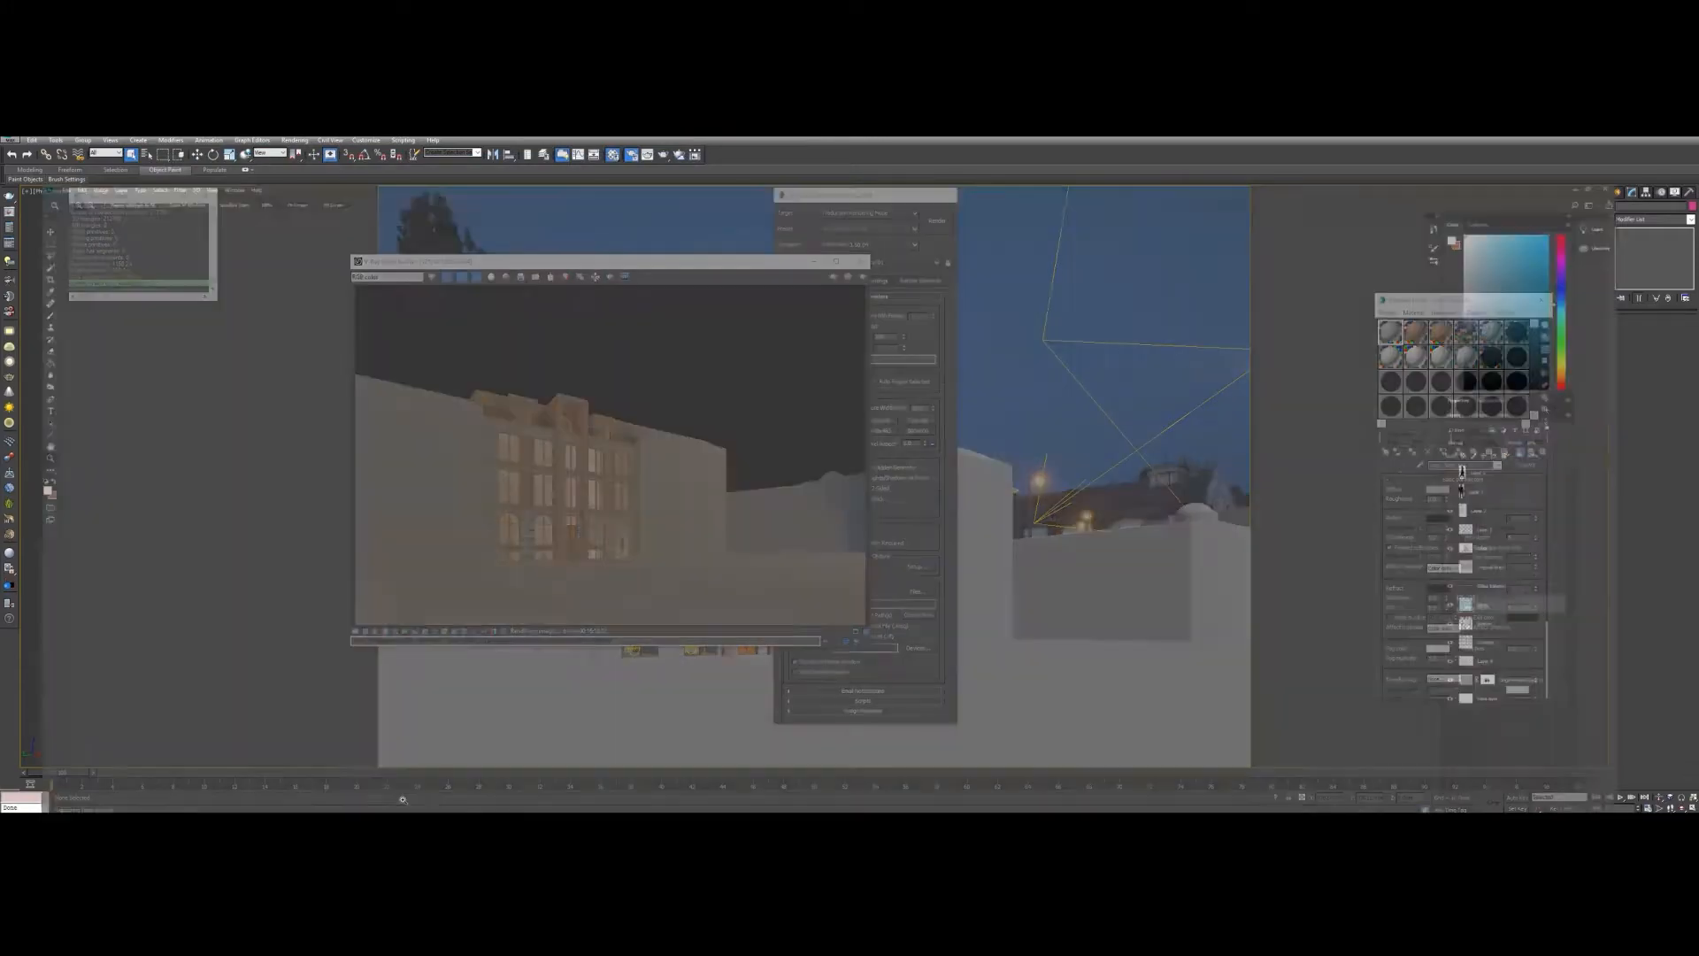
mouse_move(306, 820)
left_click(274, 790)
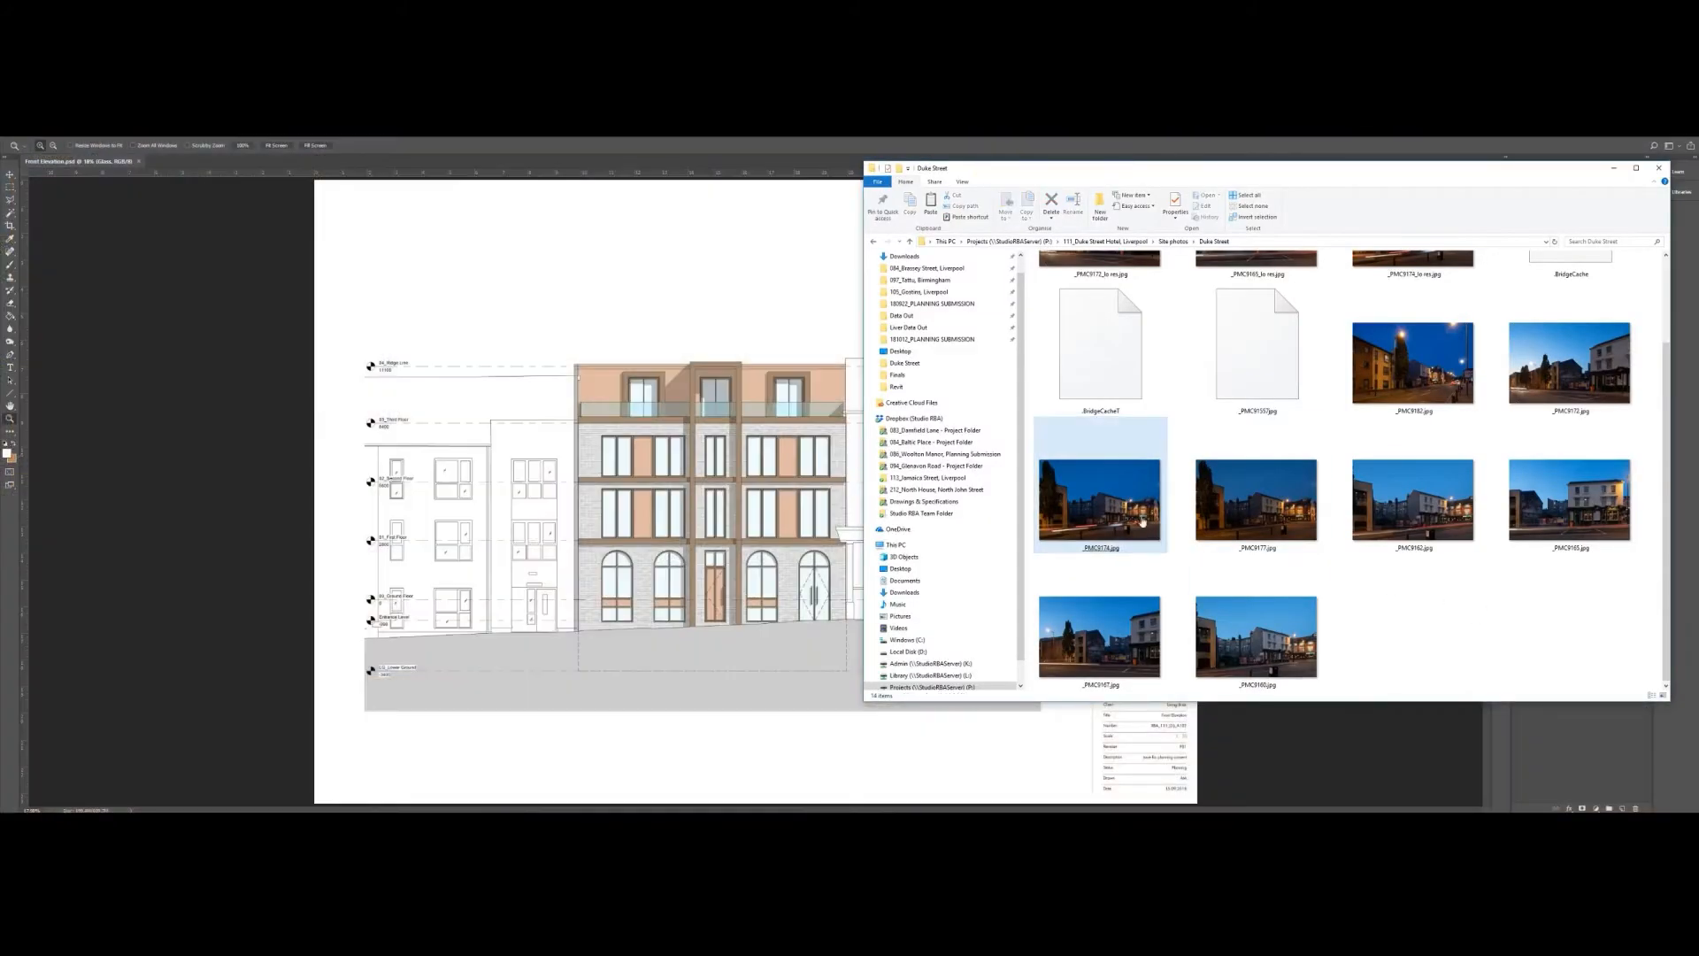
left_click_drag(1142, 523, 682, 166)
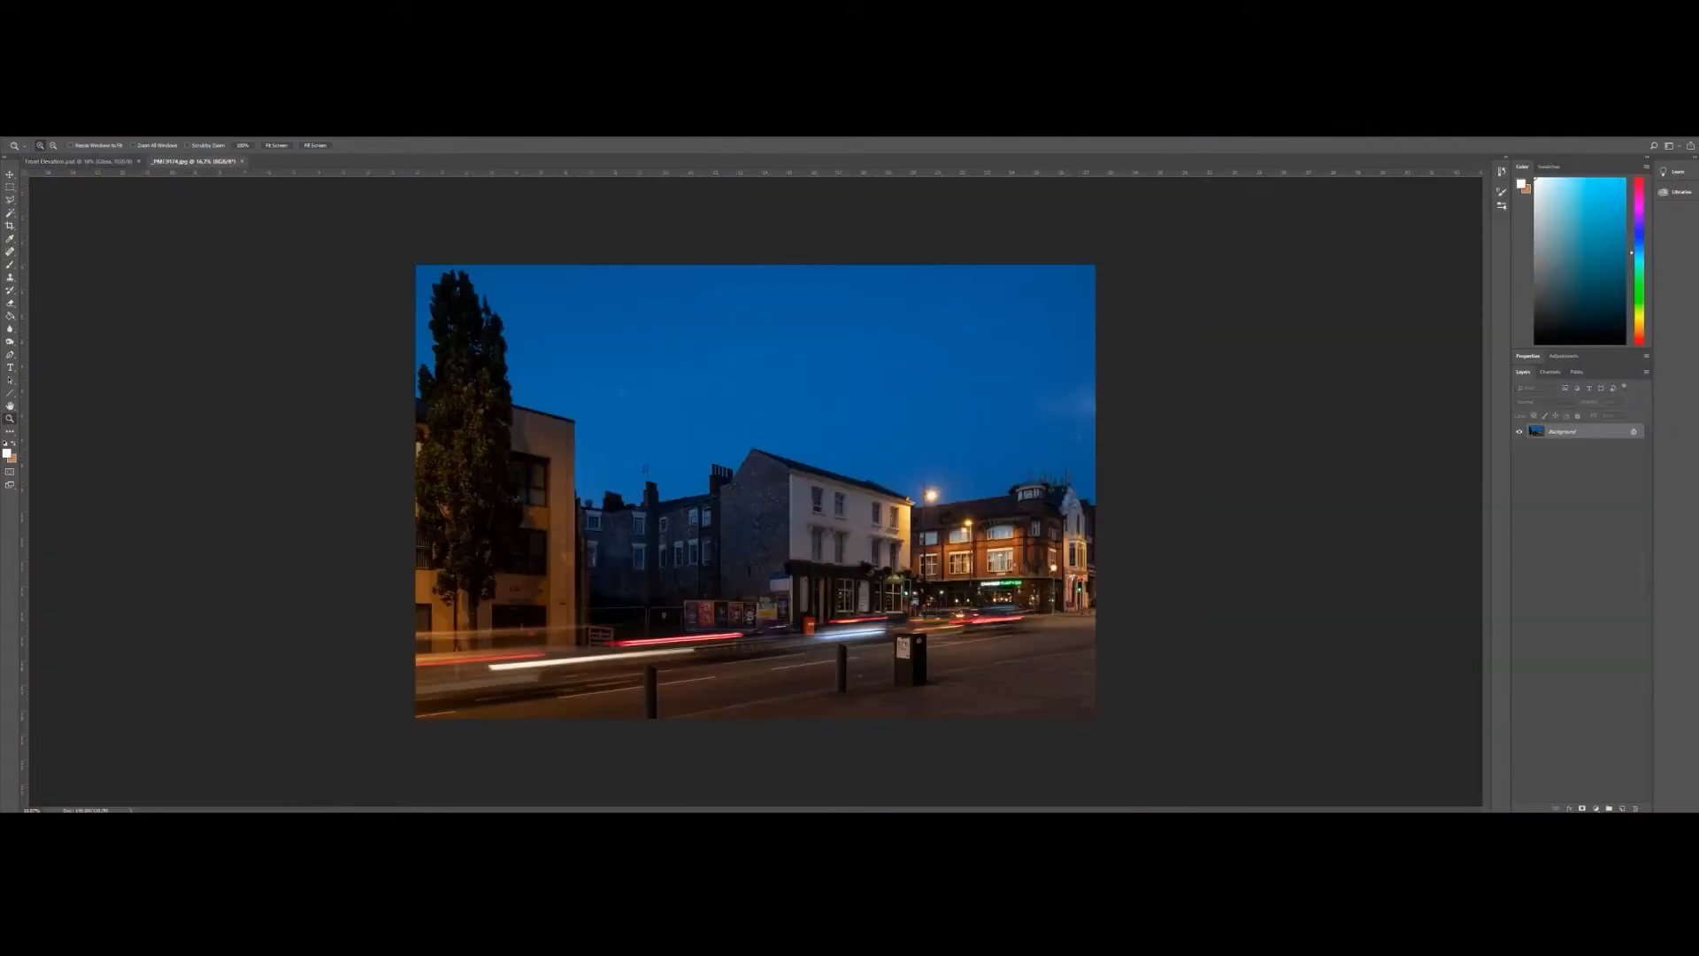
- Look for the saved render in the Desktop and Documents folders, ending on the Desktop folder
mouse_move(305, 820)
left_click(335, 790)
left_click(76, 631)
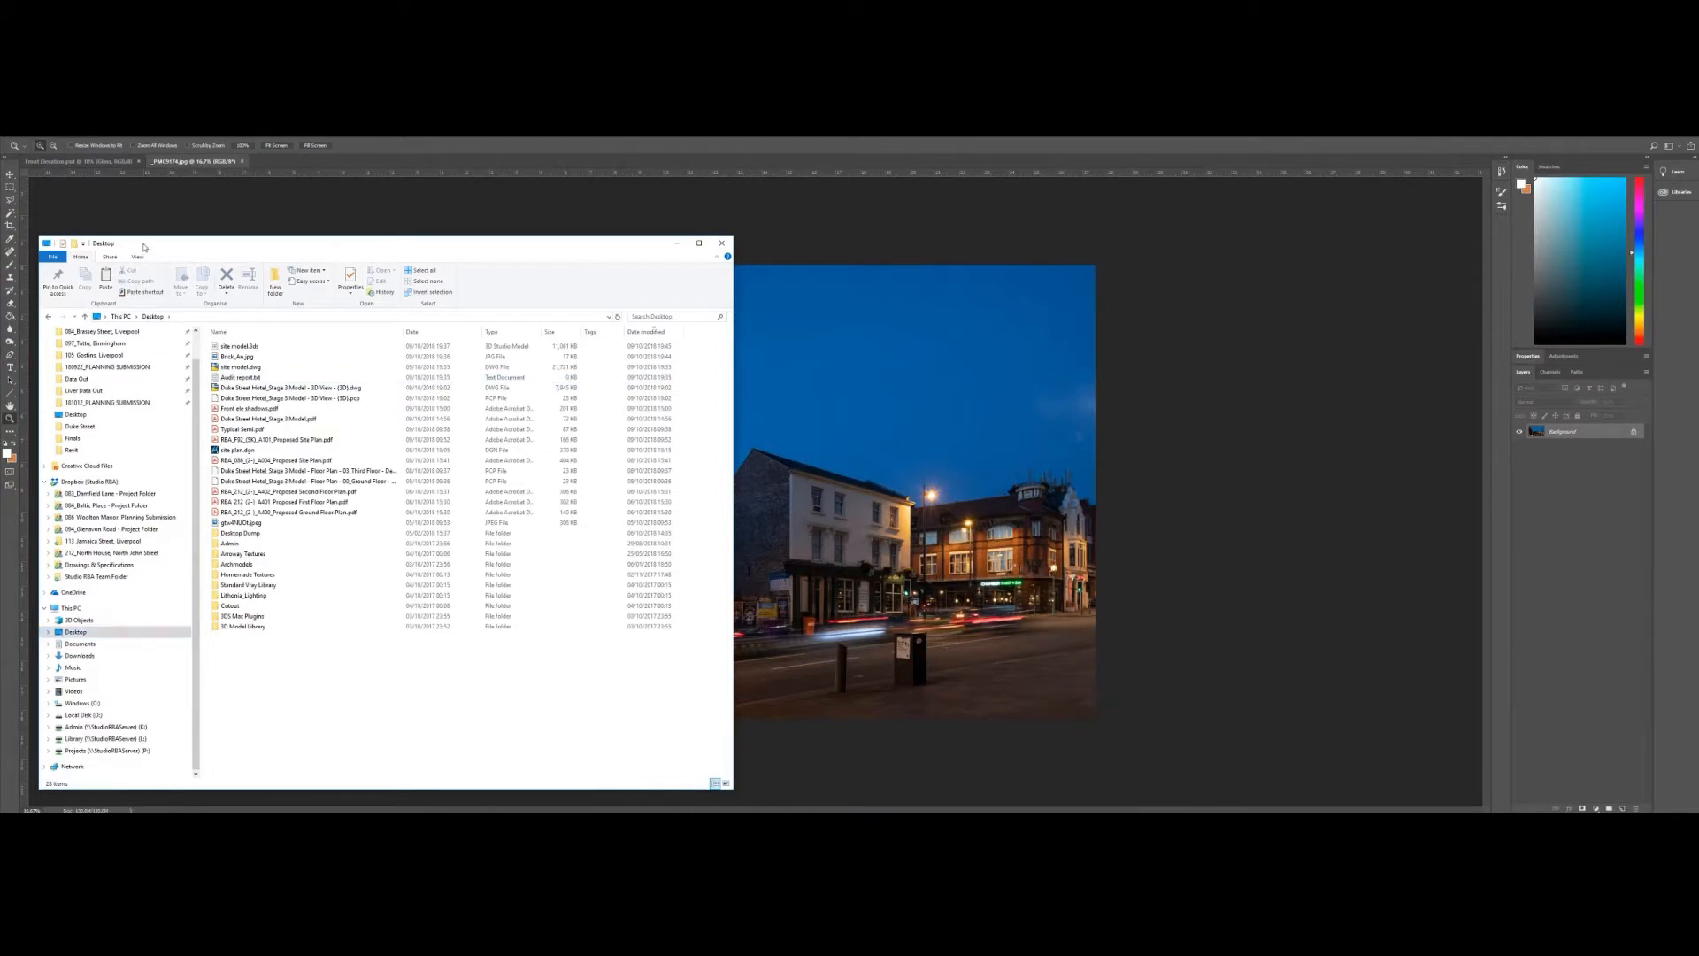
left_click_drag(143, 246, 160, 238)
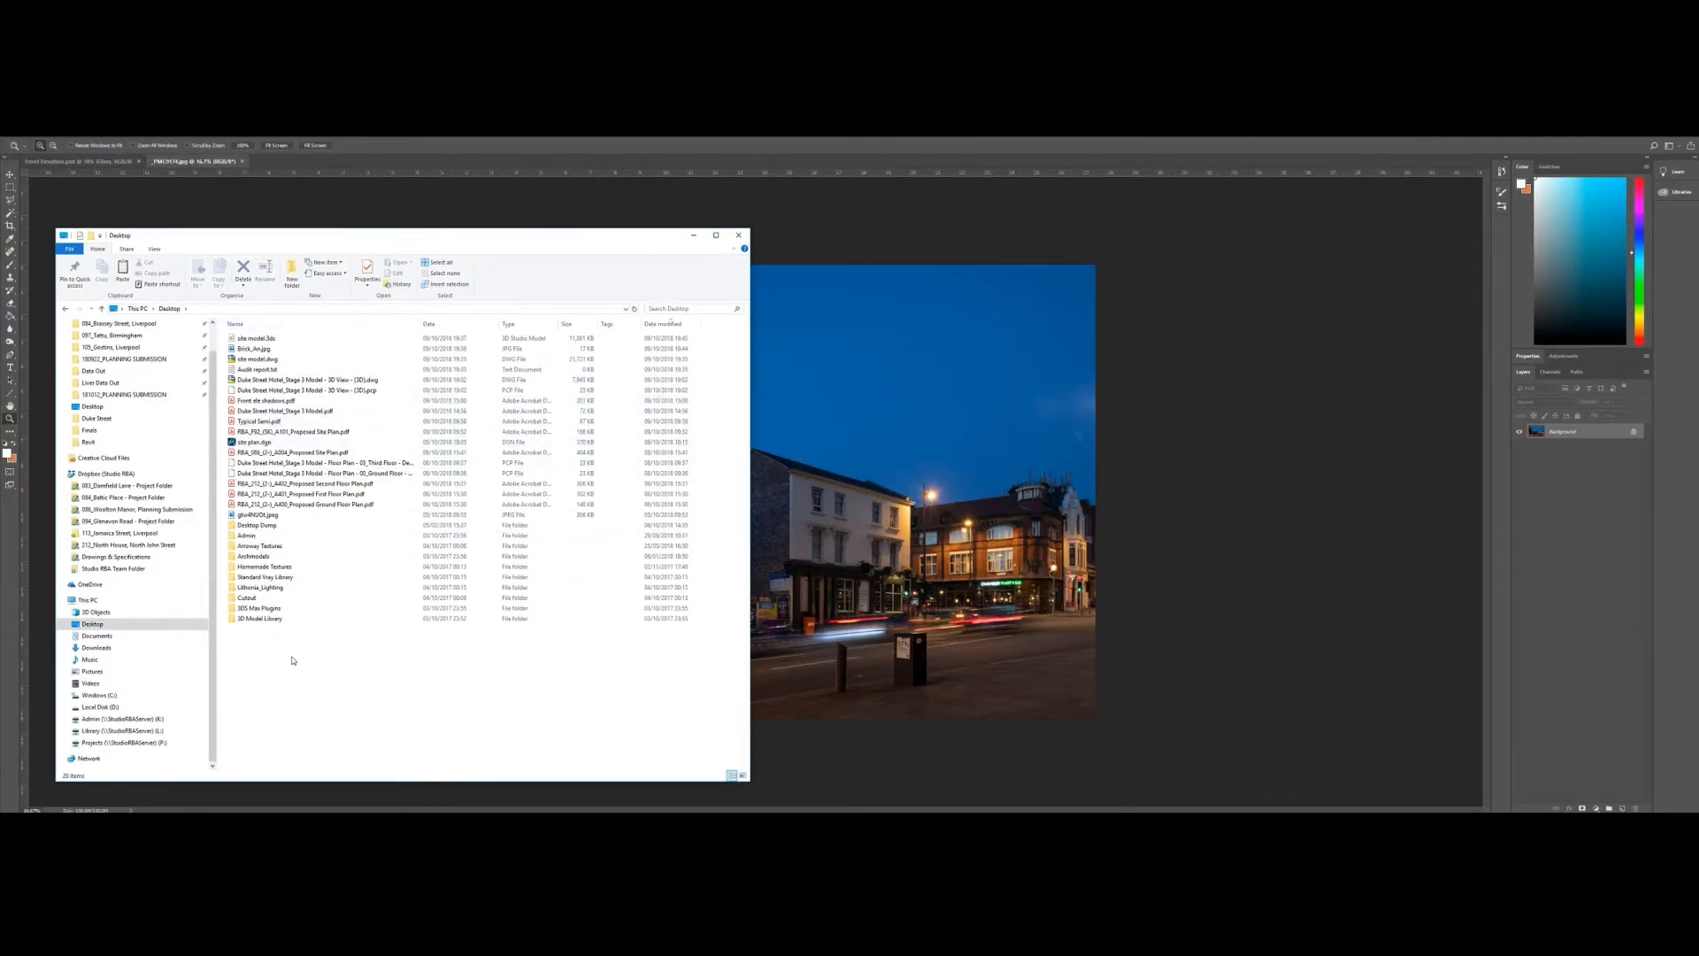
left_click(99, 636)
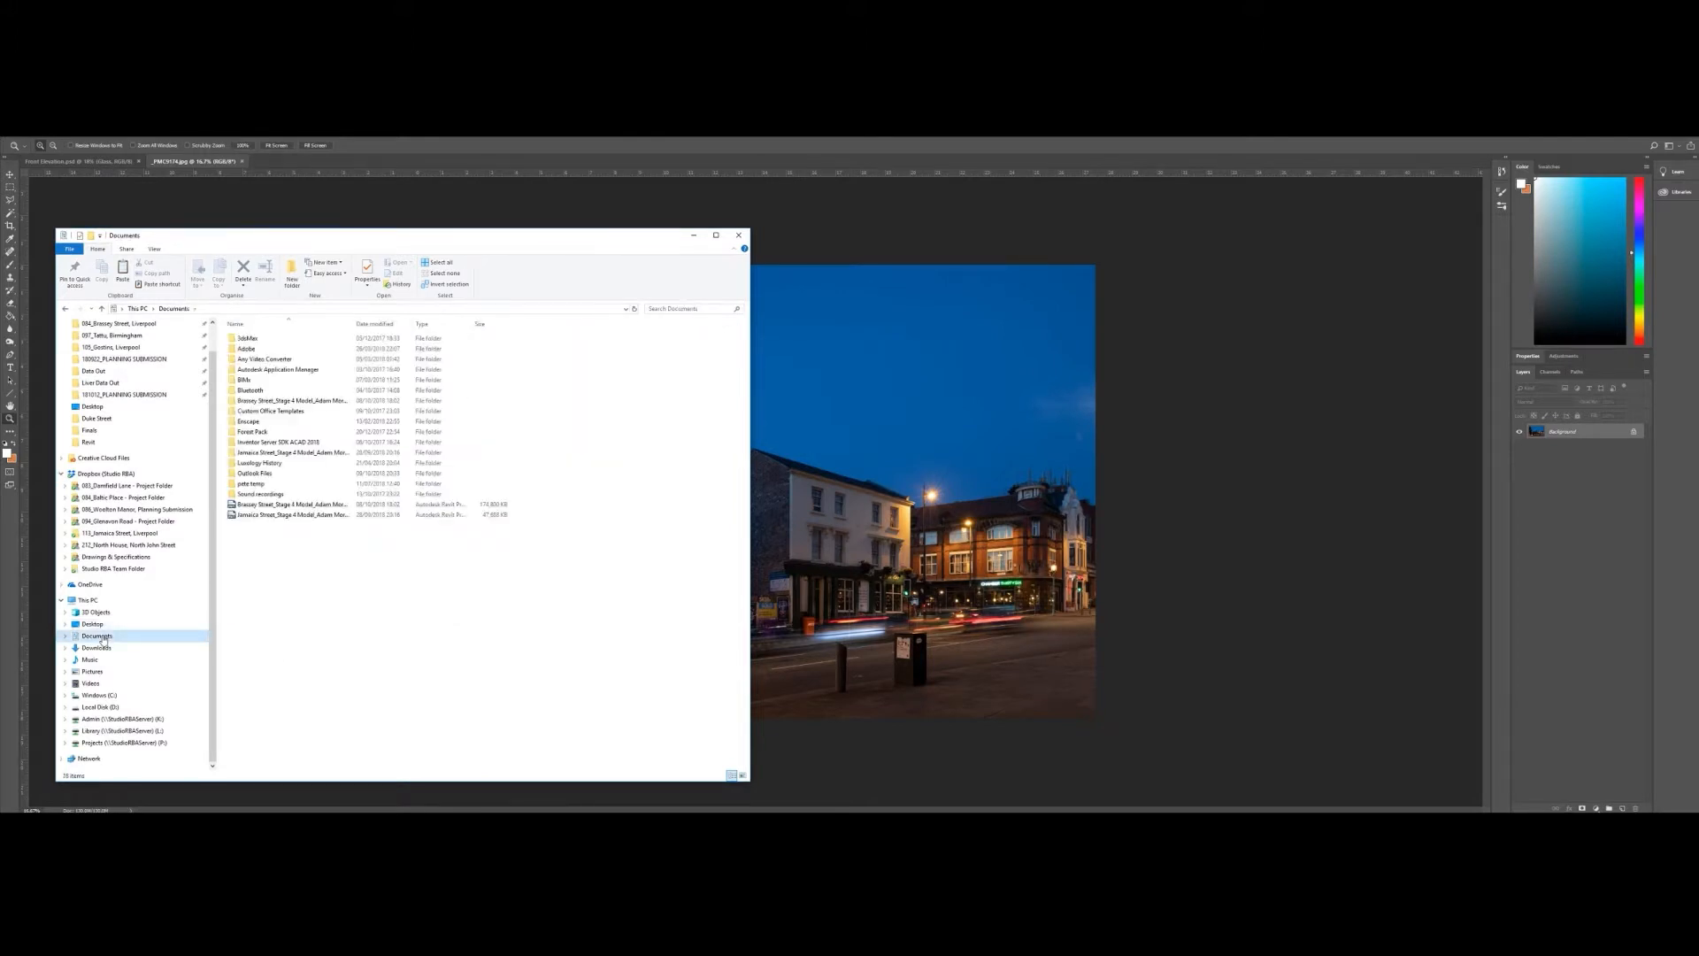
left_click(94, 625)
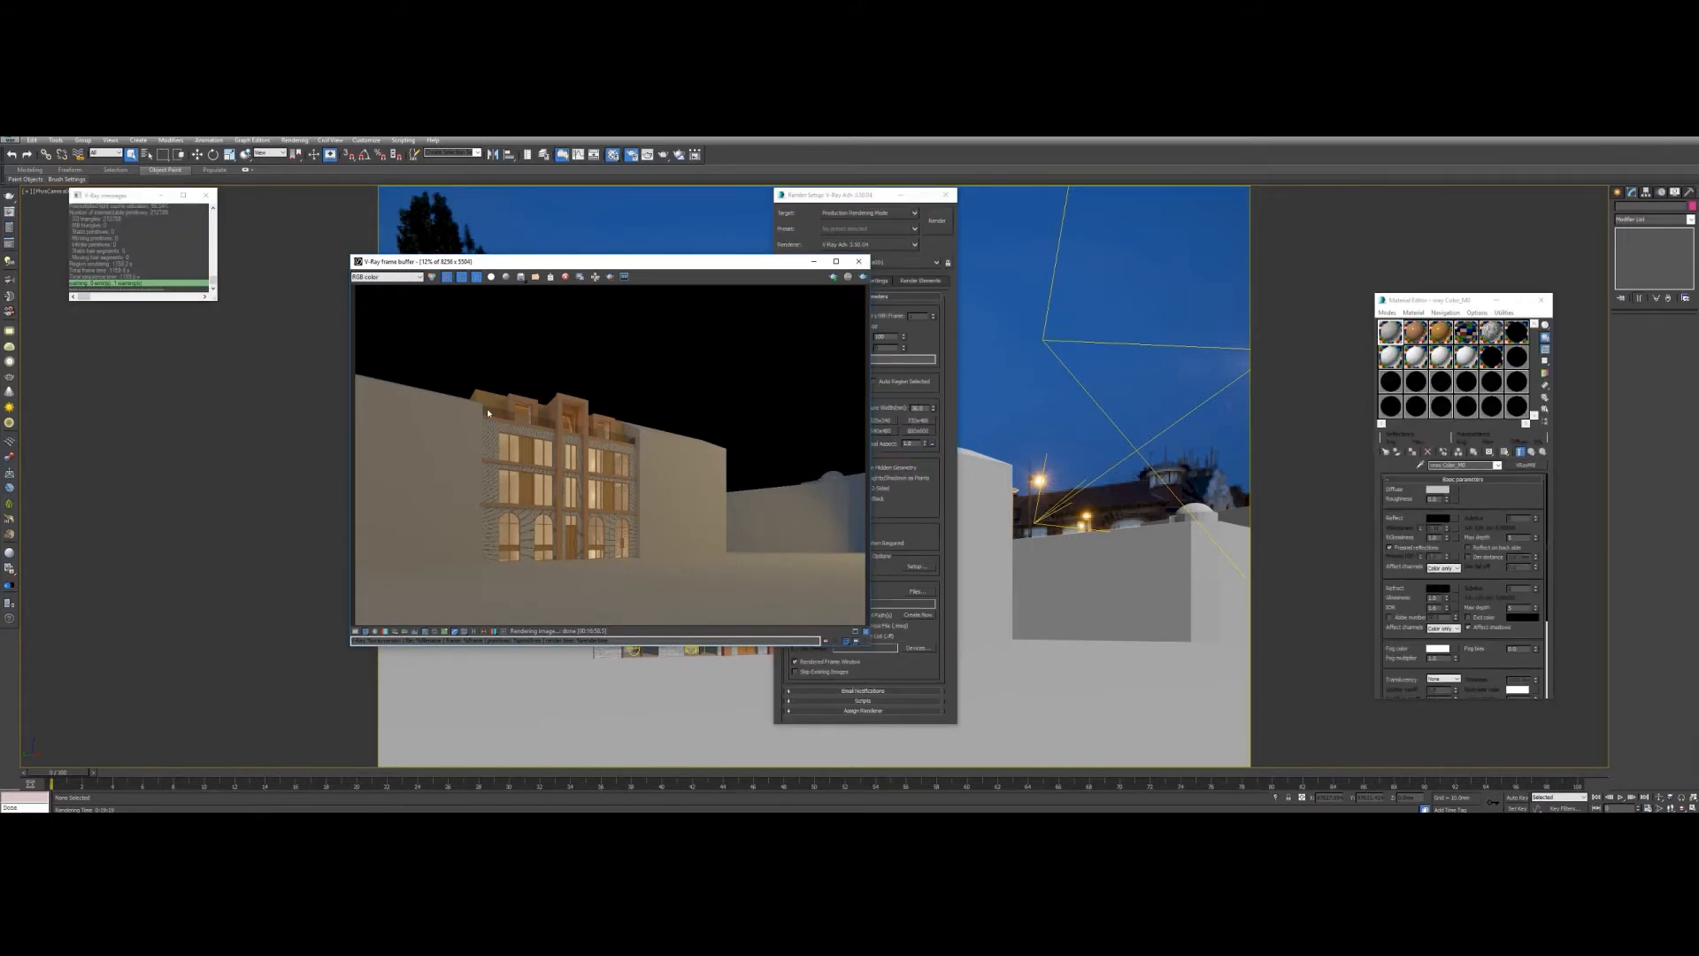
- Open Exterior vis.png from the Desktop folder in Photoshop as its own document
left_click(303, 812)
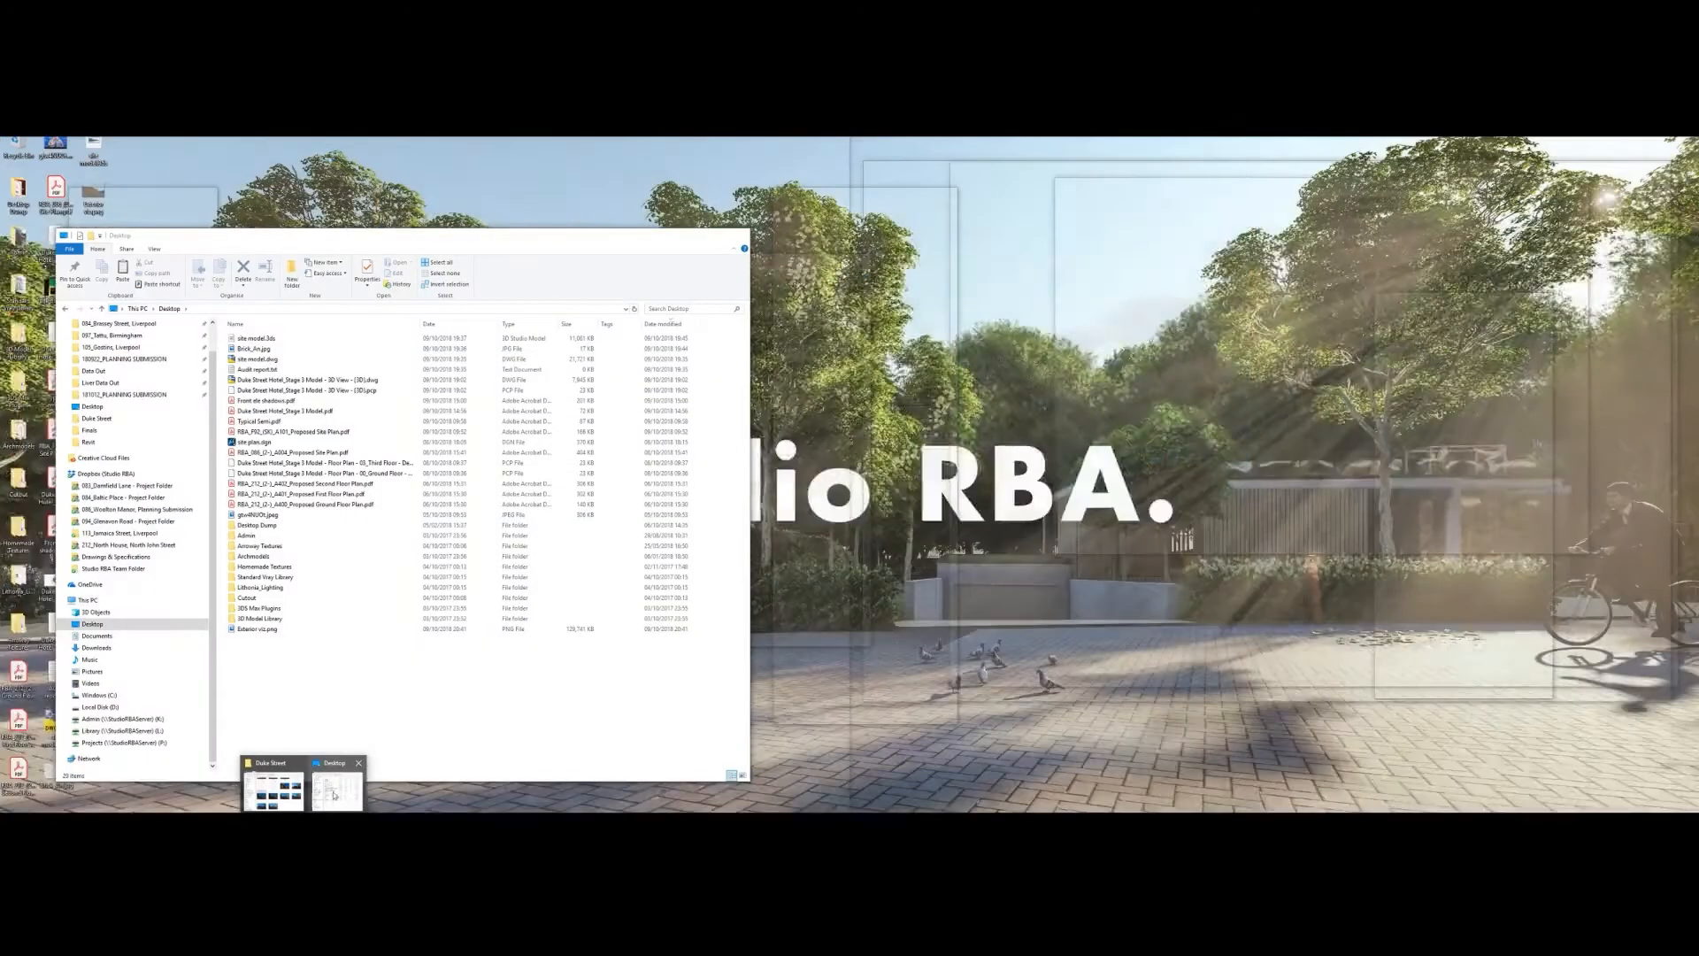
left_click(333, 785)
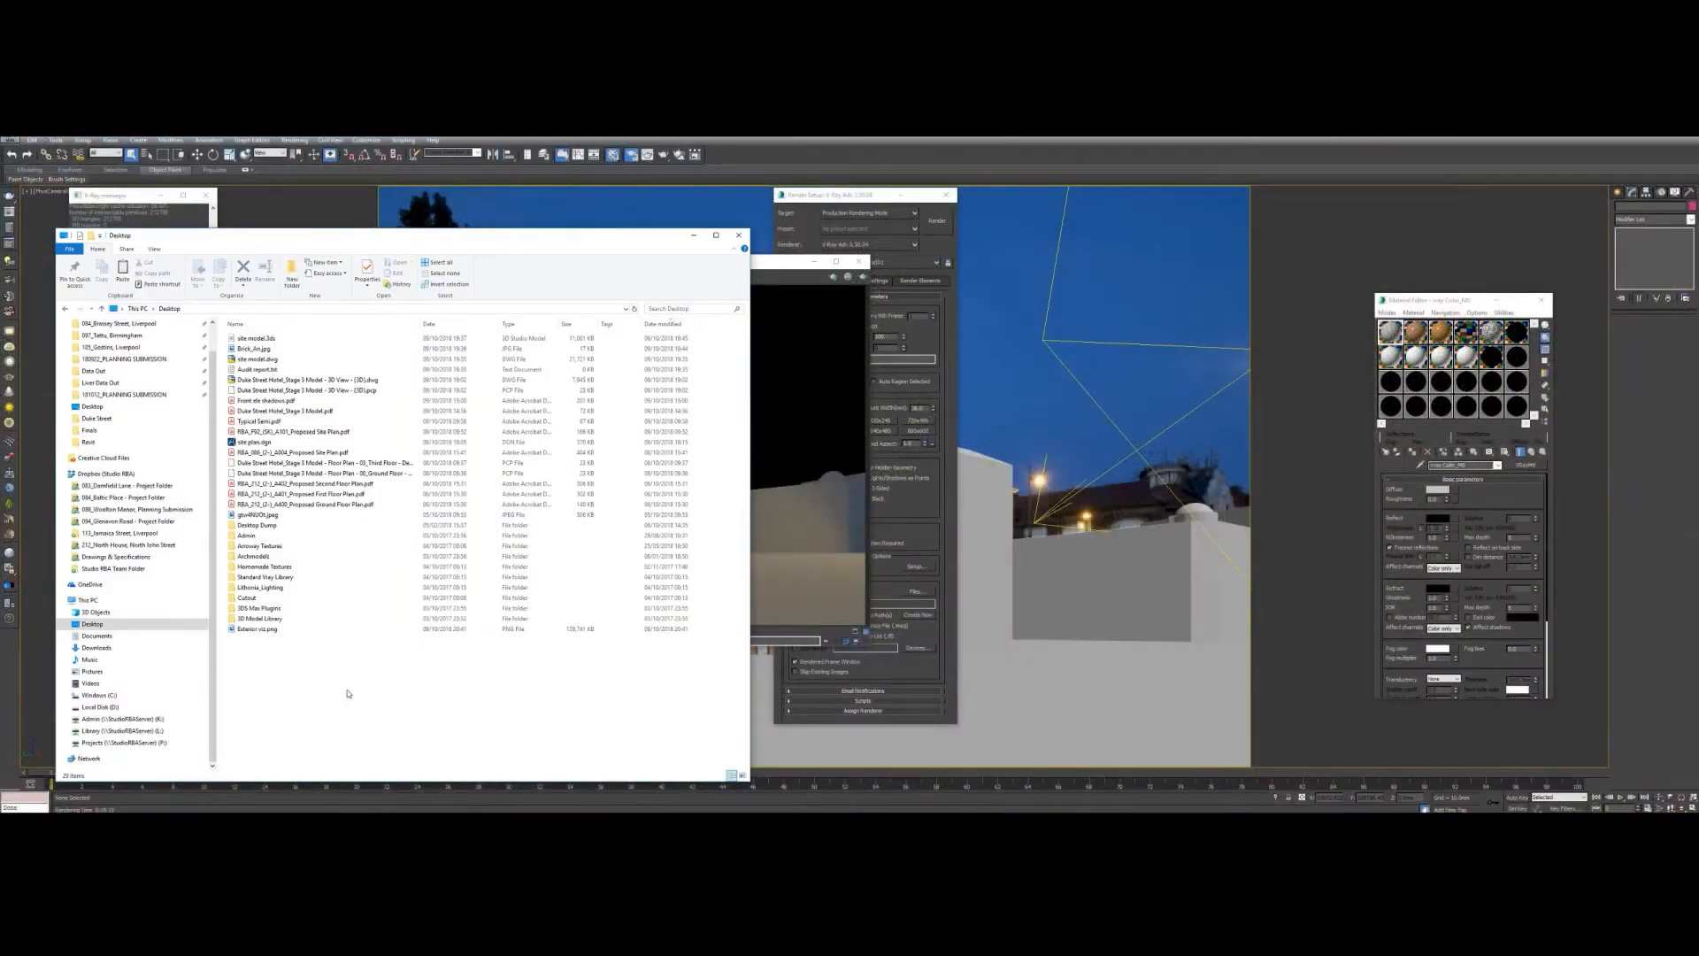
left_click_drag(258, 629, 631, 400)
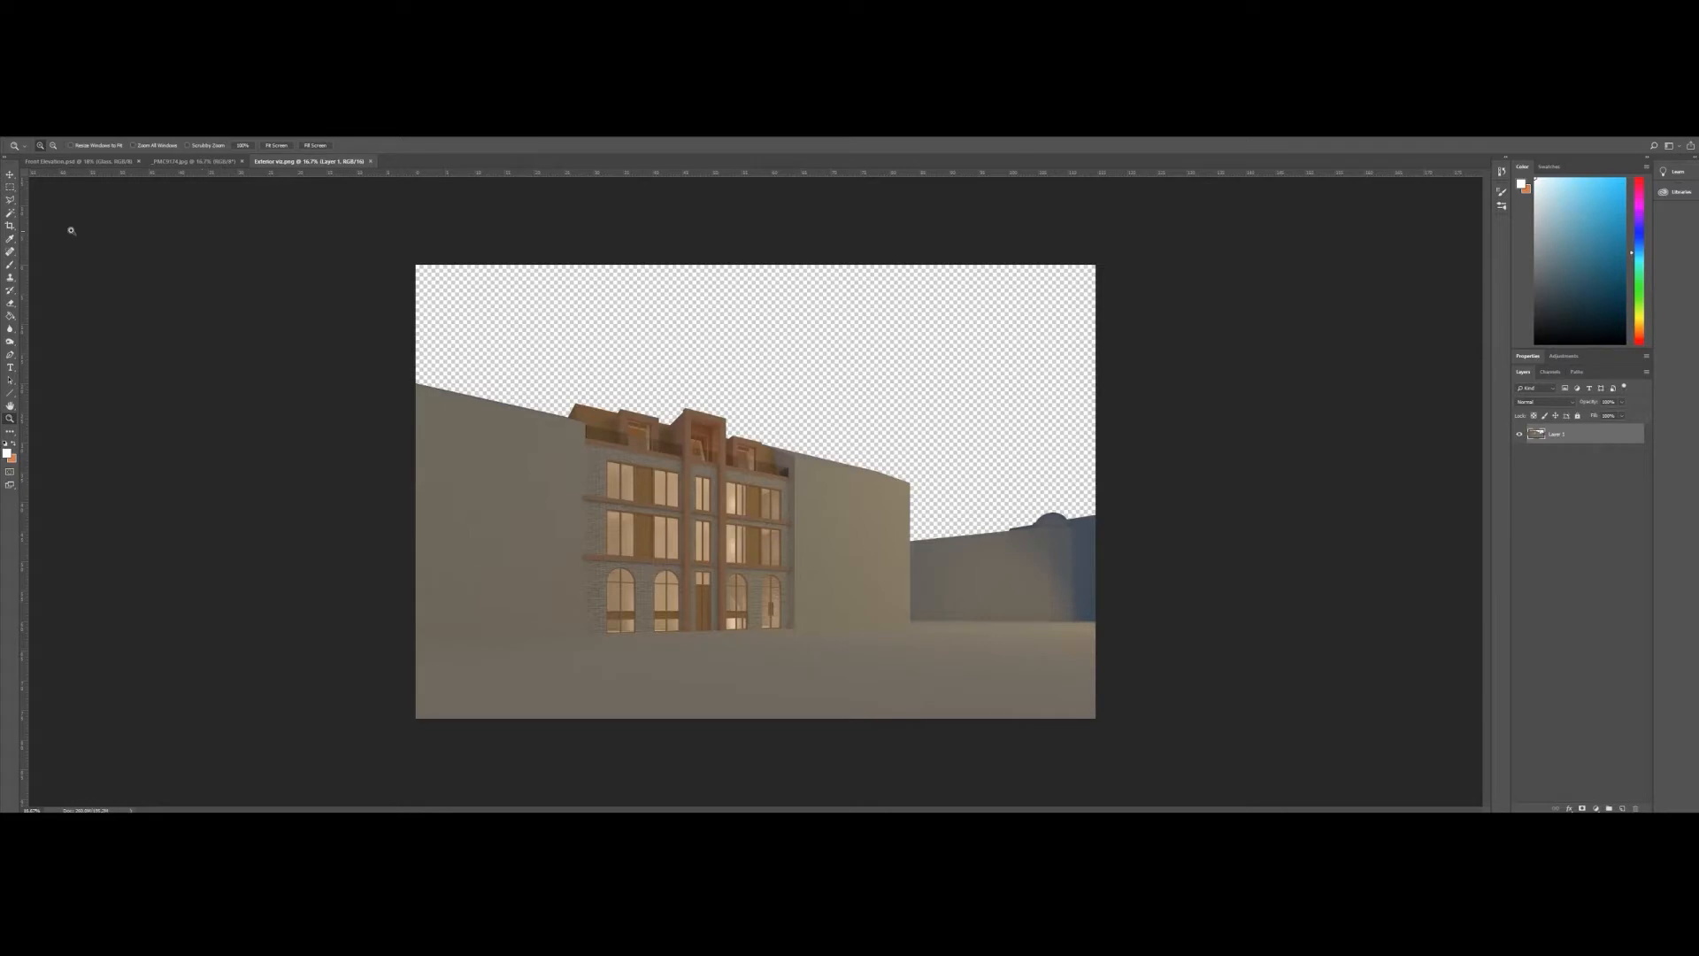
- Copy the render layer into the dusk street photo document with the Move tool, accepting the bit depth and colour profile conversion
left_click(9, 175)
left_click_drag(516, 461, 813, 410)
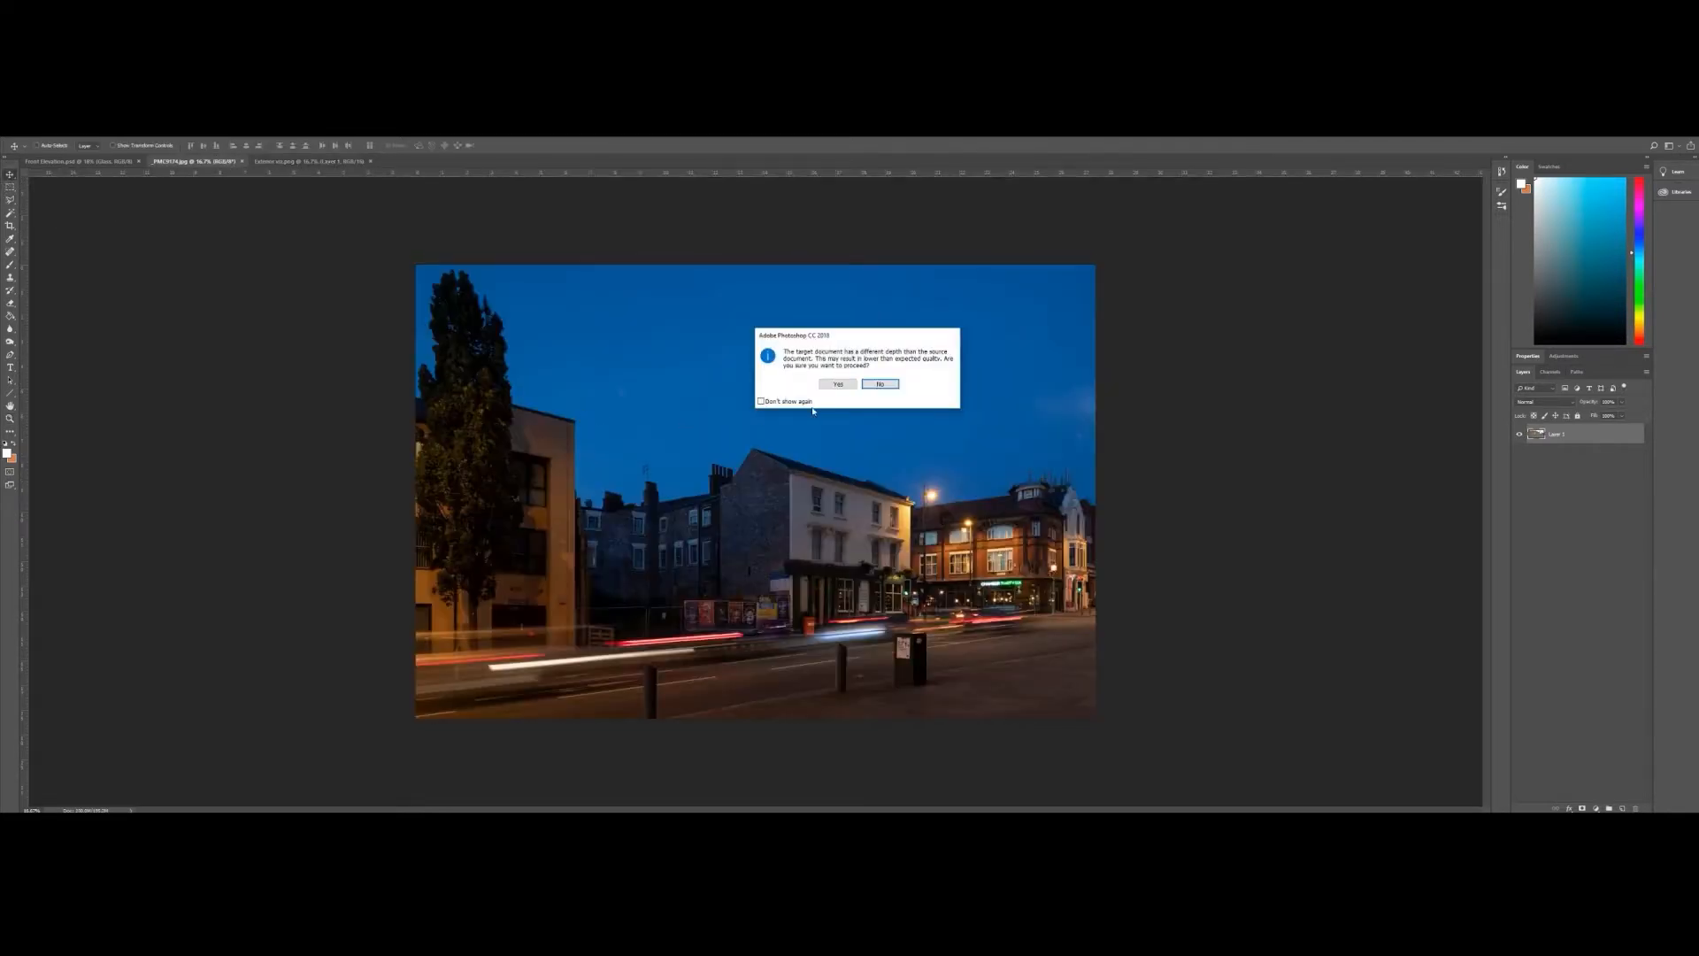
left_click(839, 385)
left_click(896, 397)
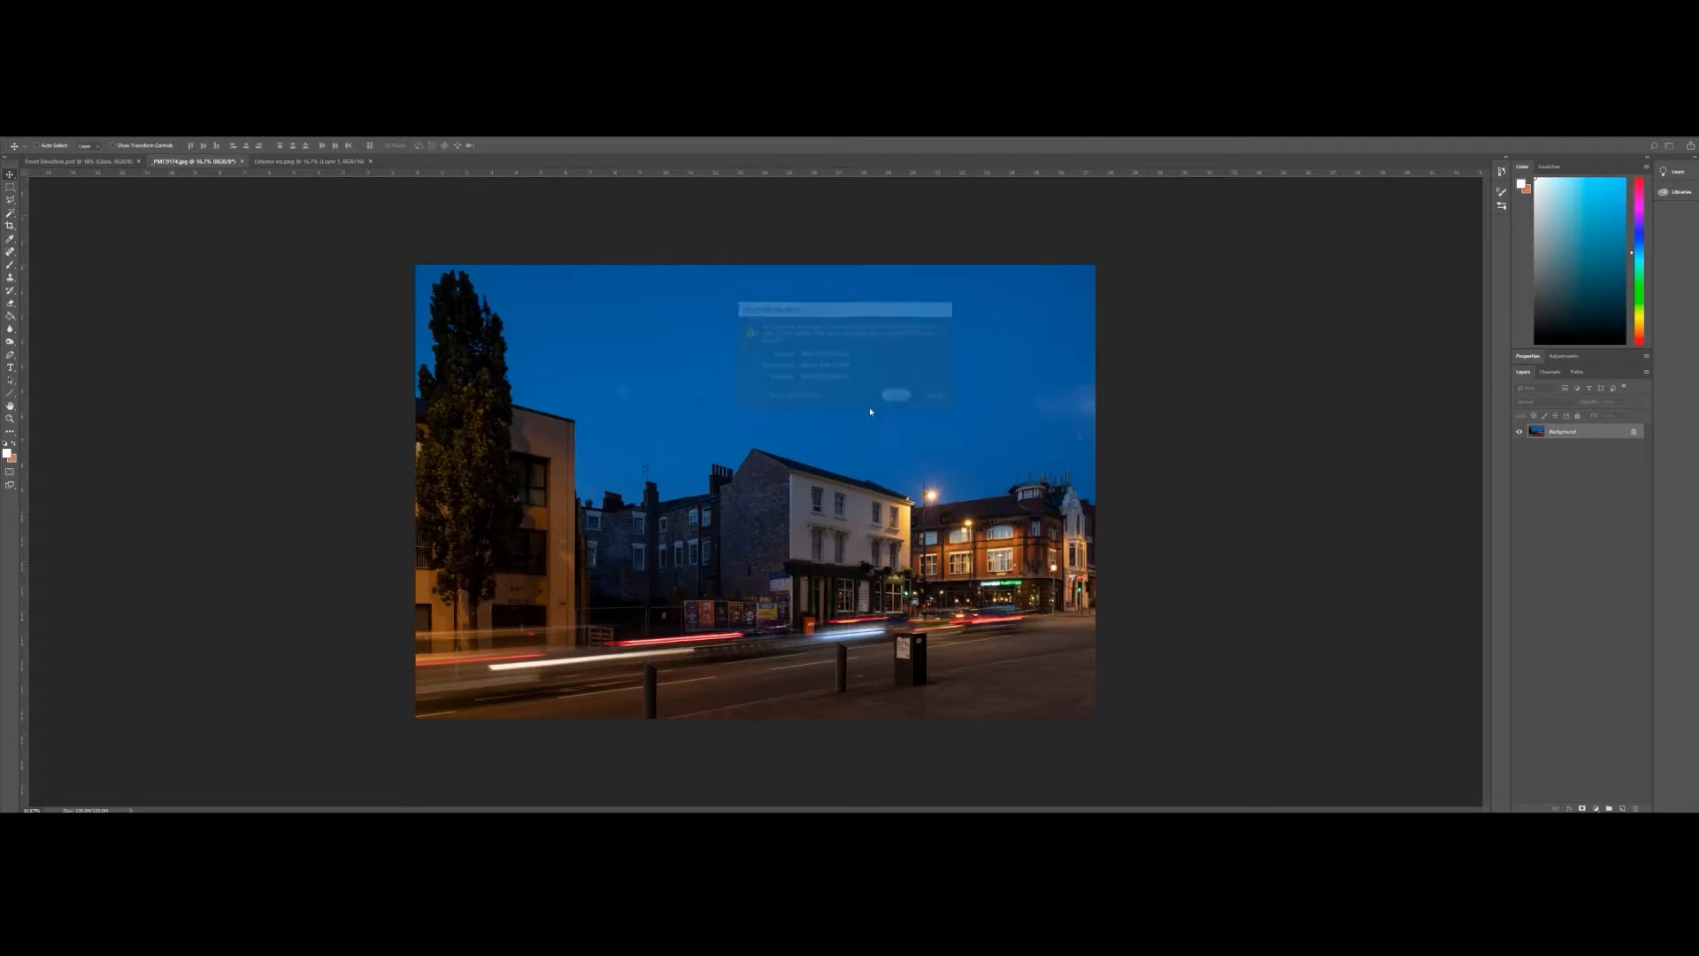
- Zoom in on the rendered building's facade and choose the Polygonal Lasso tool
key("z")
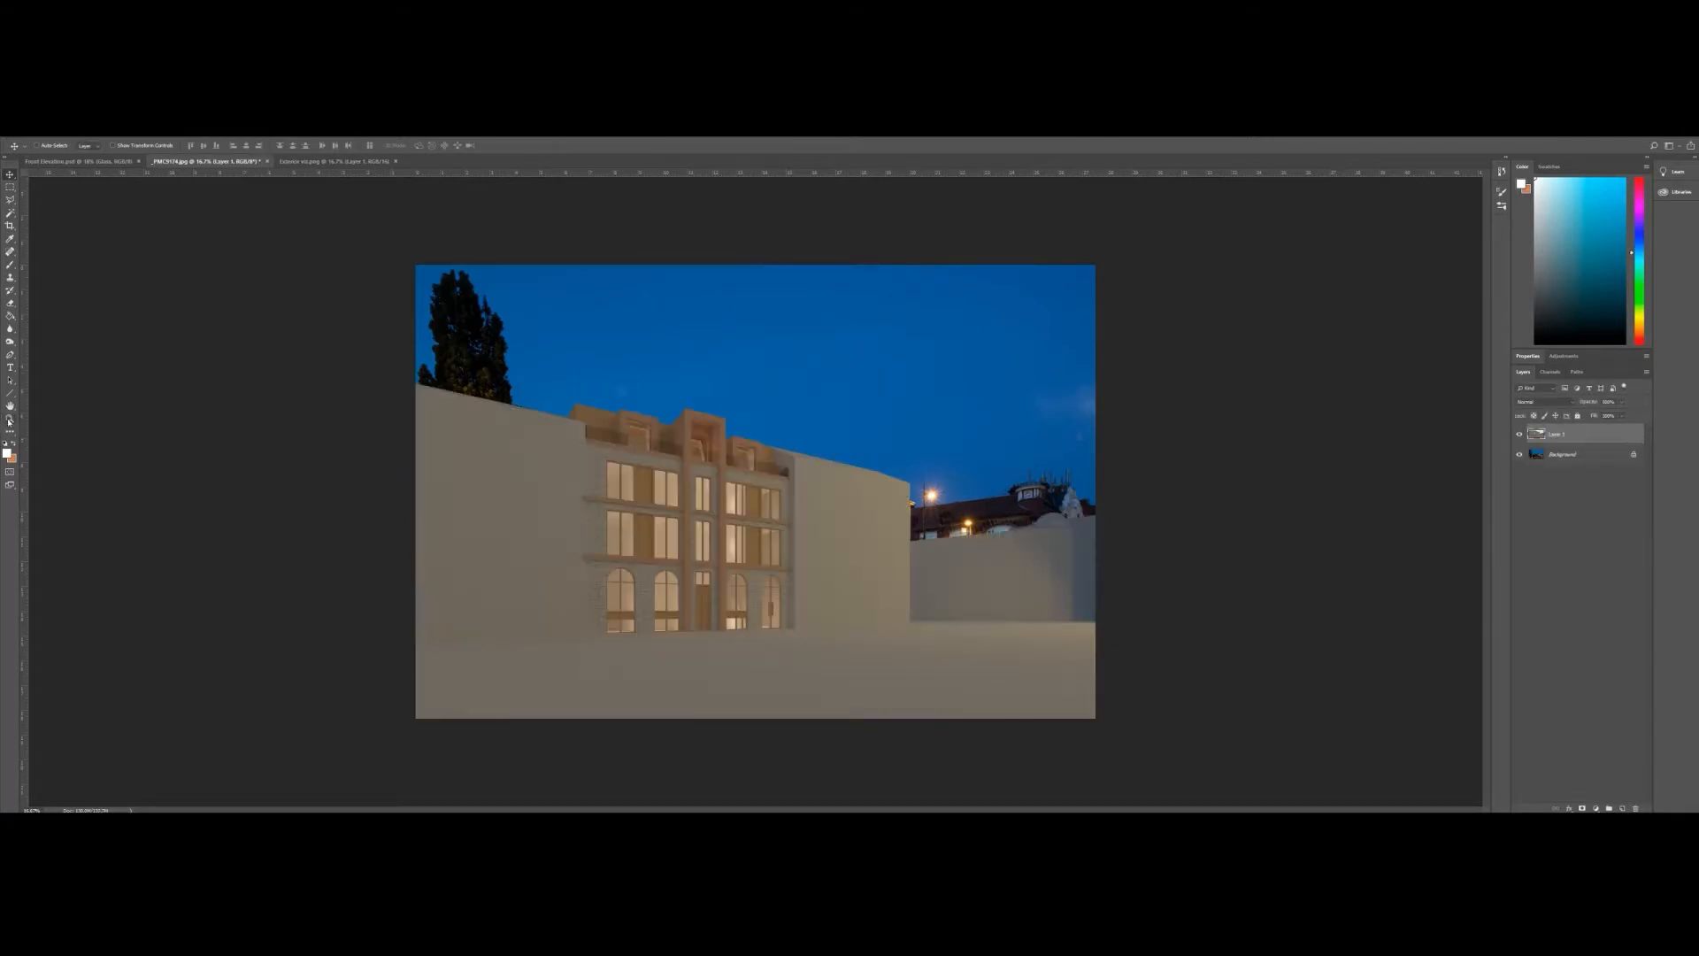
left_click(784, 503)
left_click_drag(784, 503, 753, 446)
left_click_drag(378, 334, 384, 353)
left_click(356, 300)
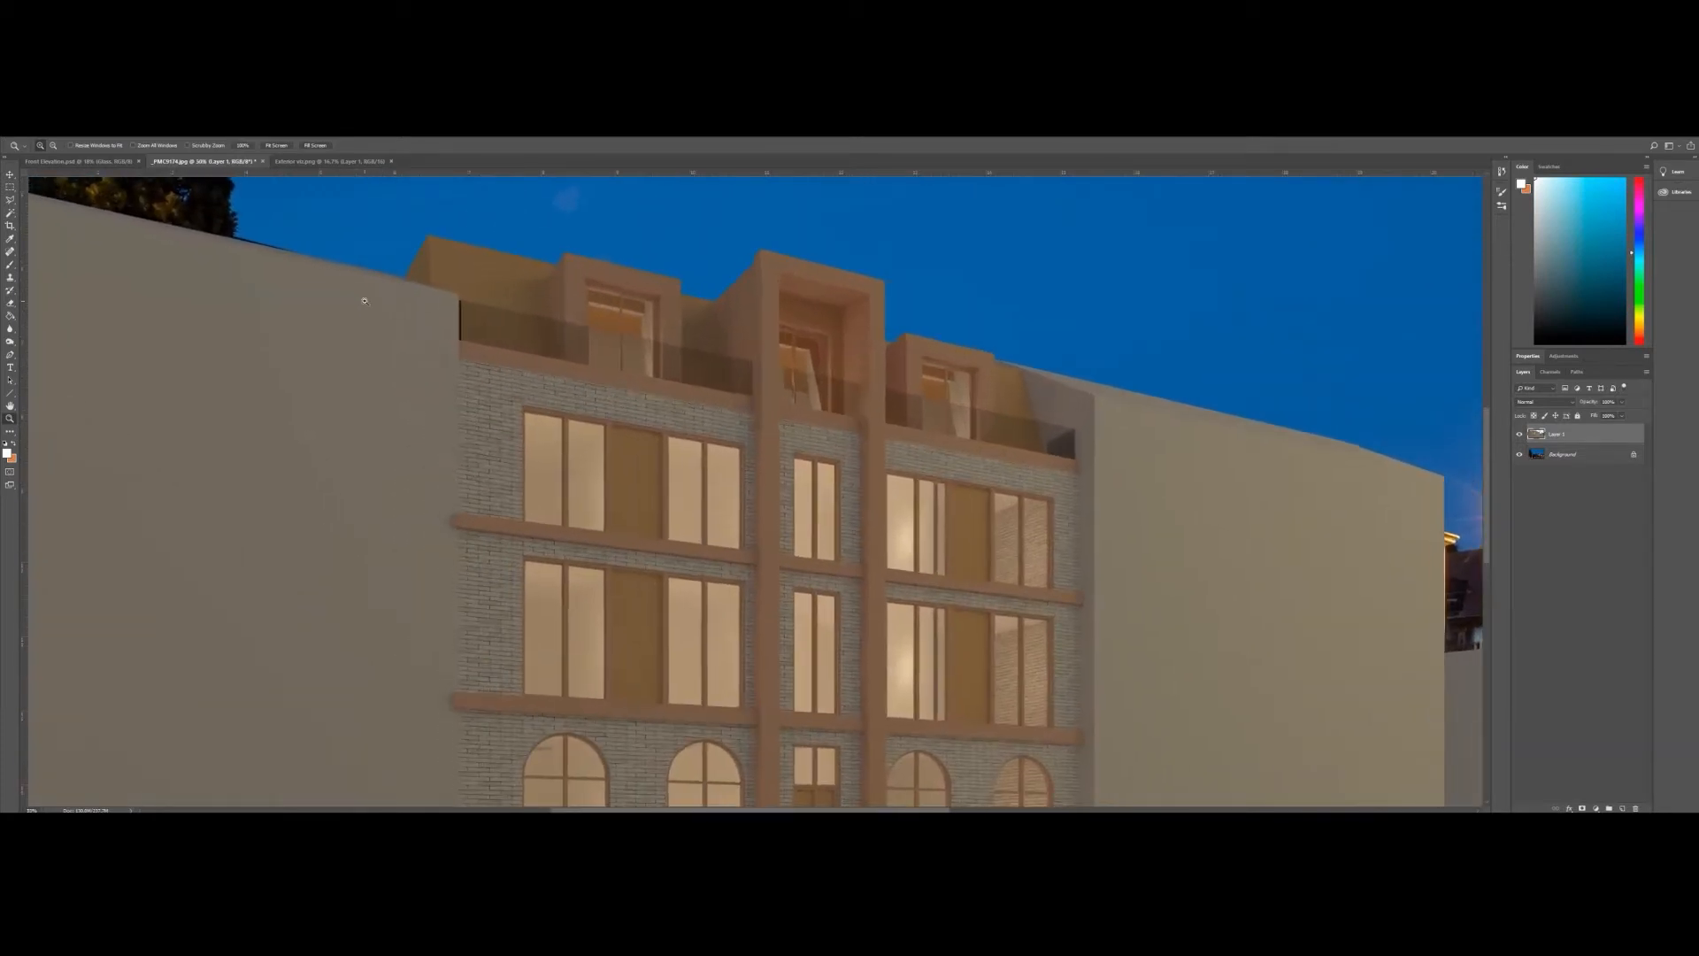
left_click(363, 300)
key("l")
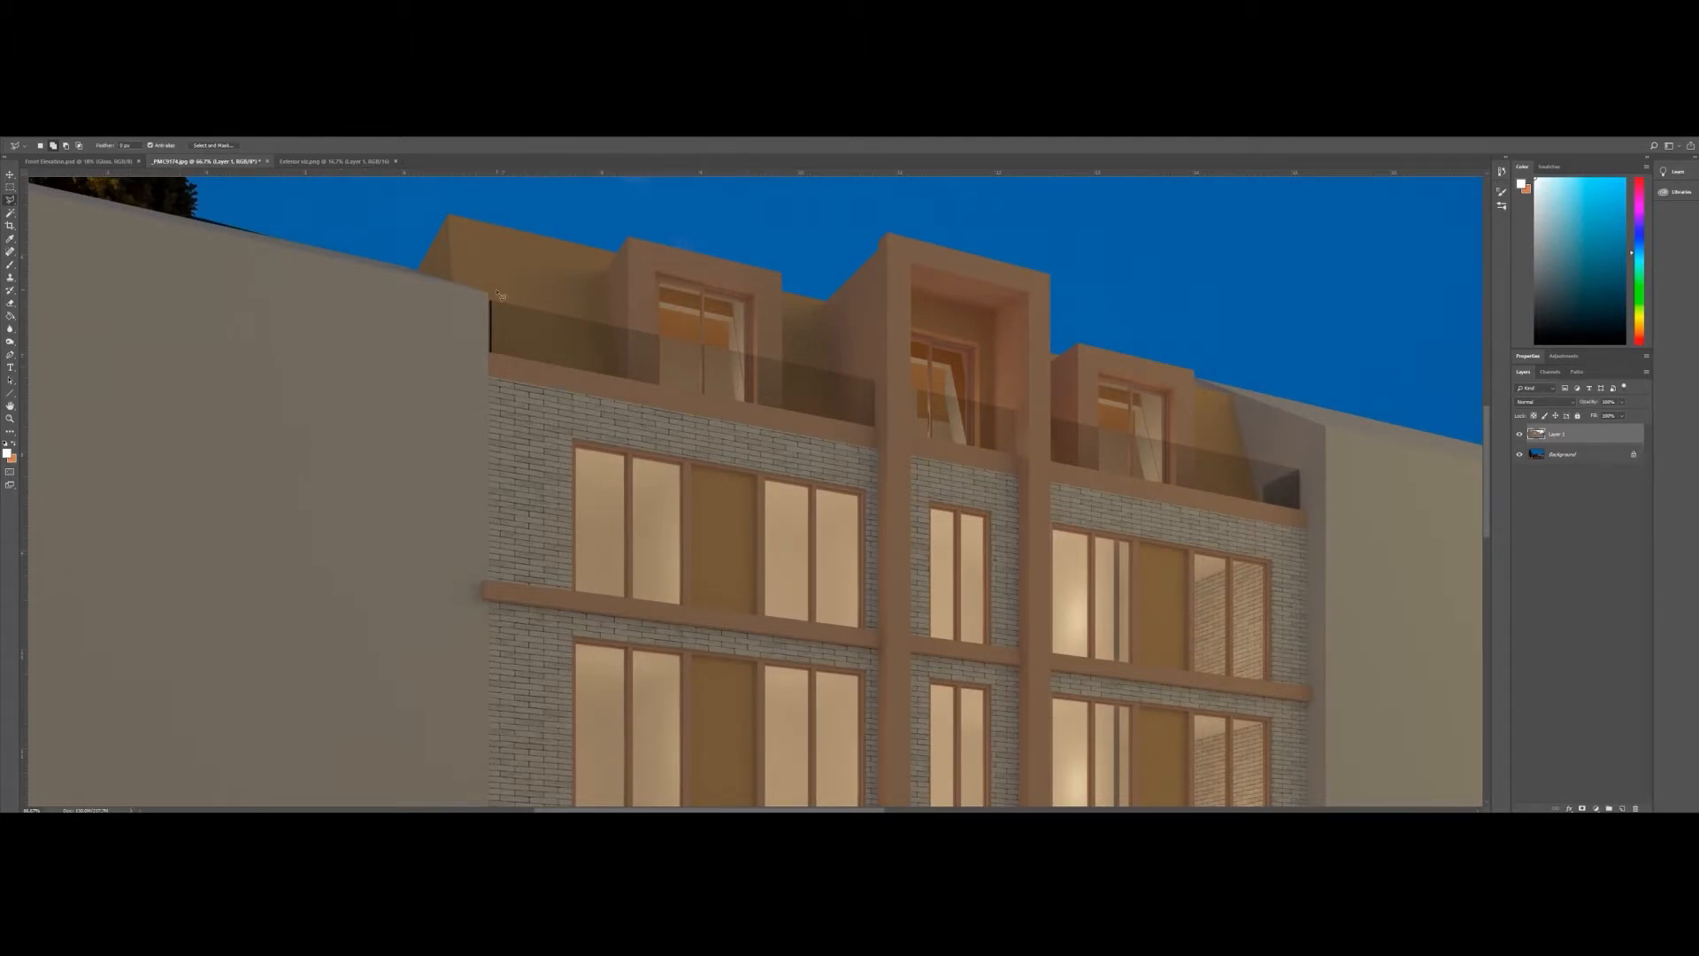
left_click(489, 298)
left_click(488, 583)
left_click(484, 600)
left_click(487, 602)
left_click_drag(487, 681, 515, 261)
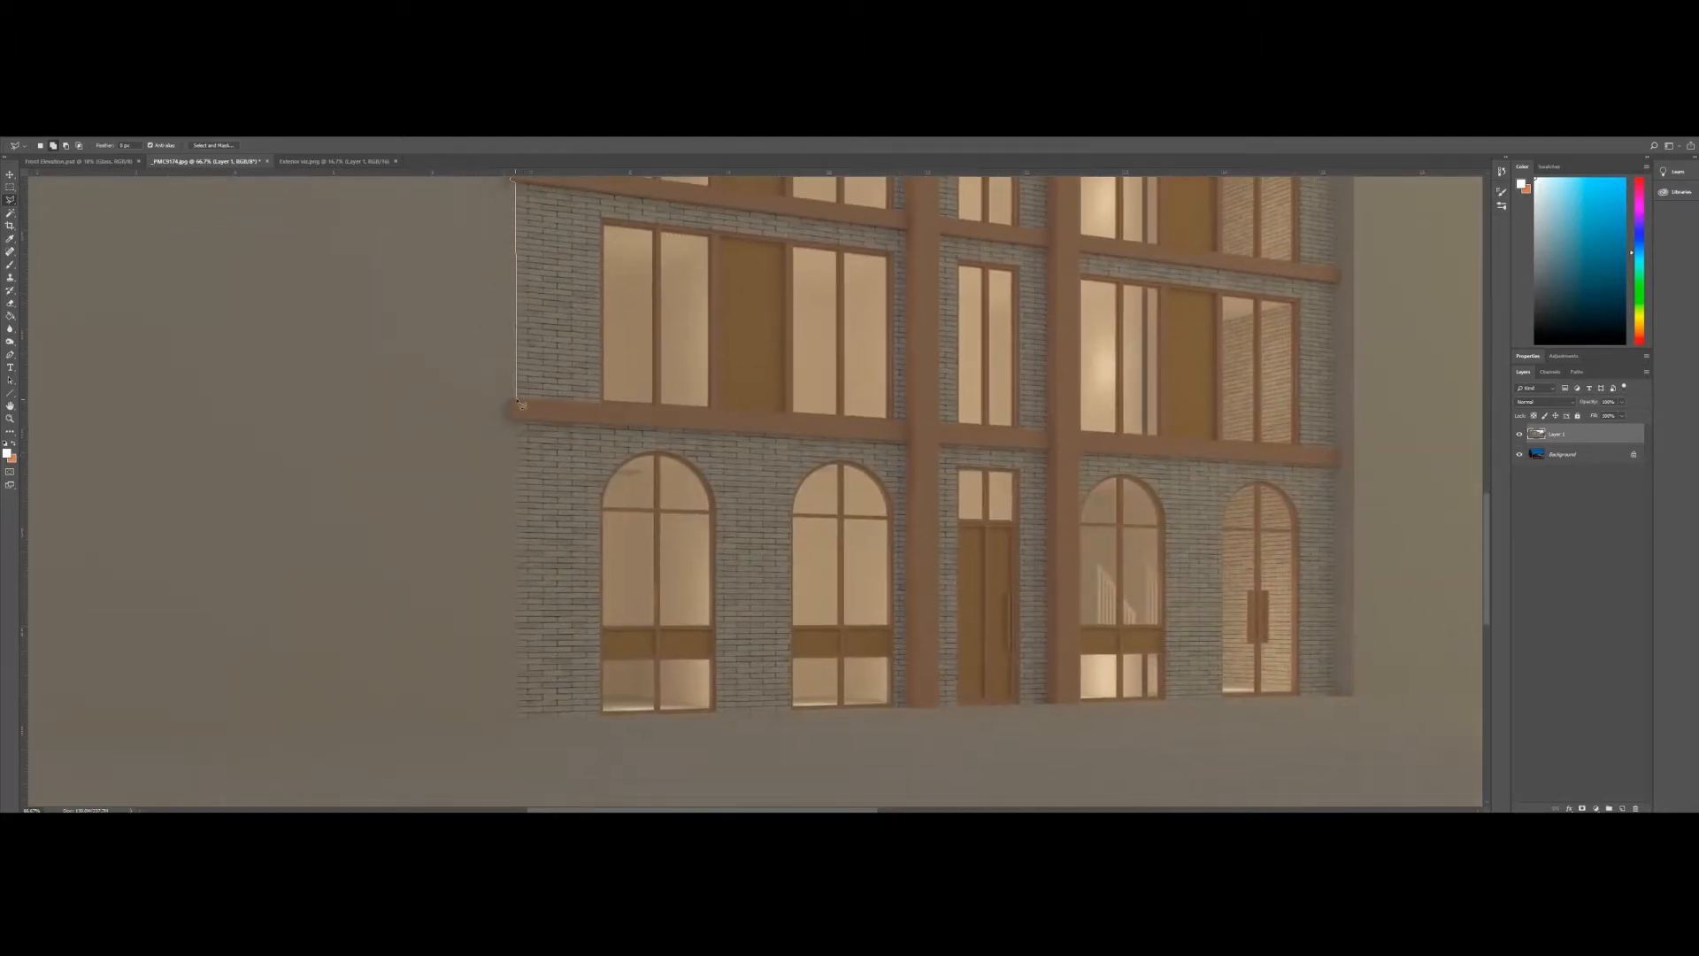
key("Escape")
left_click_drag(544, 681, 478, 605)
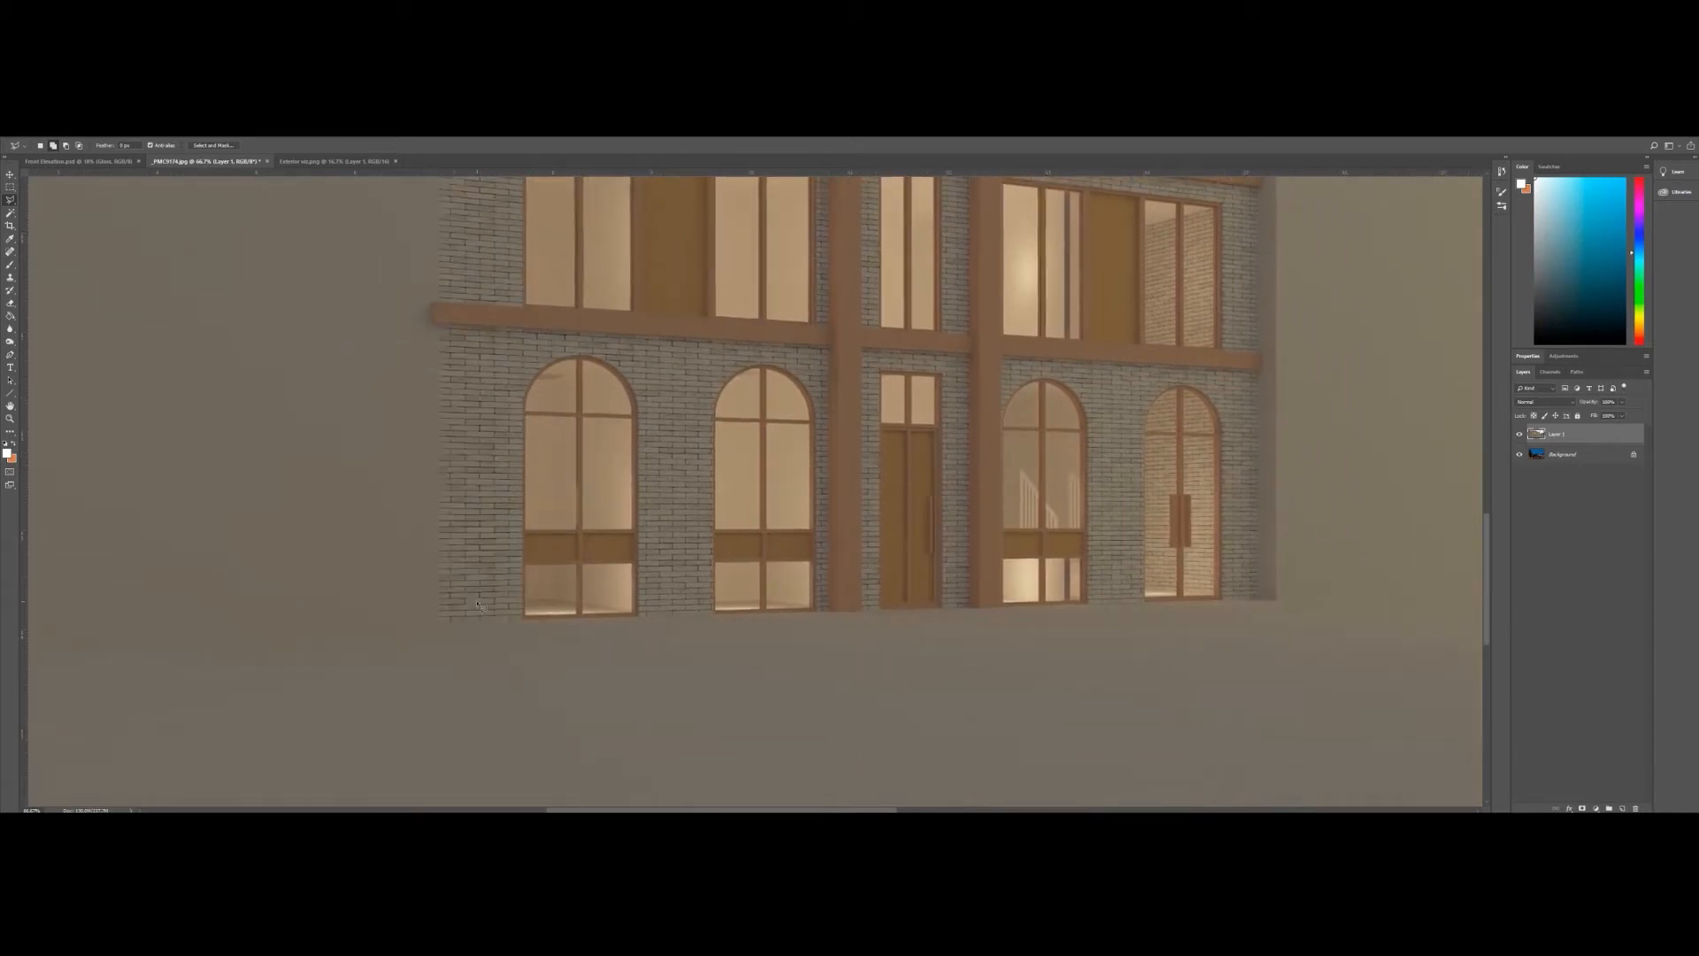
left_click(441, 624)
double_click(1004, 610)
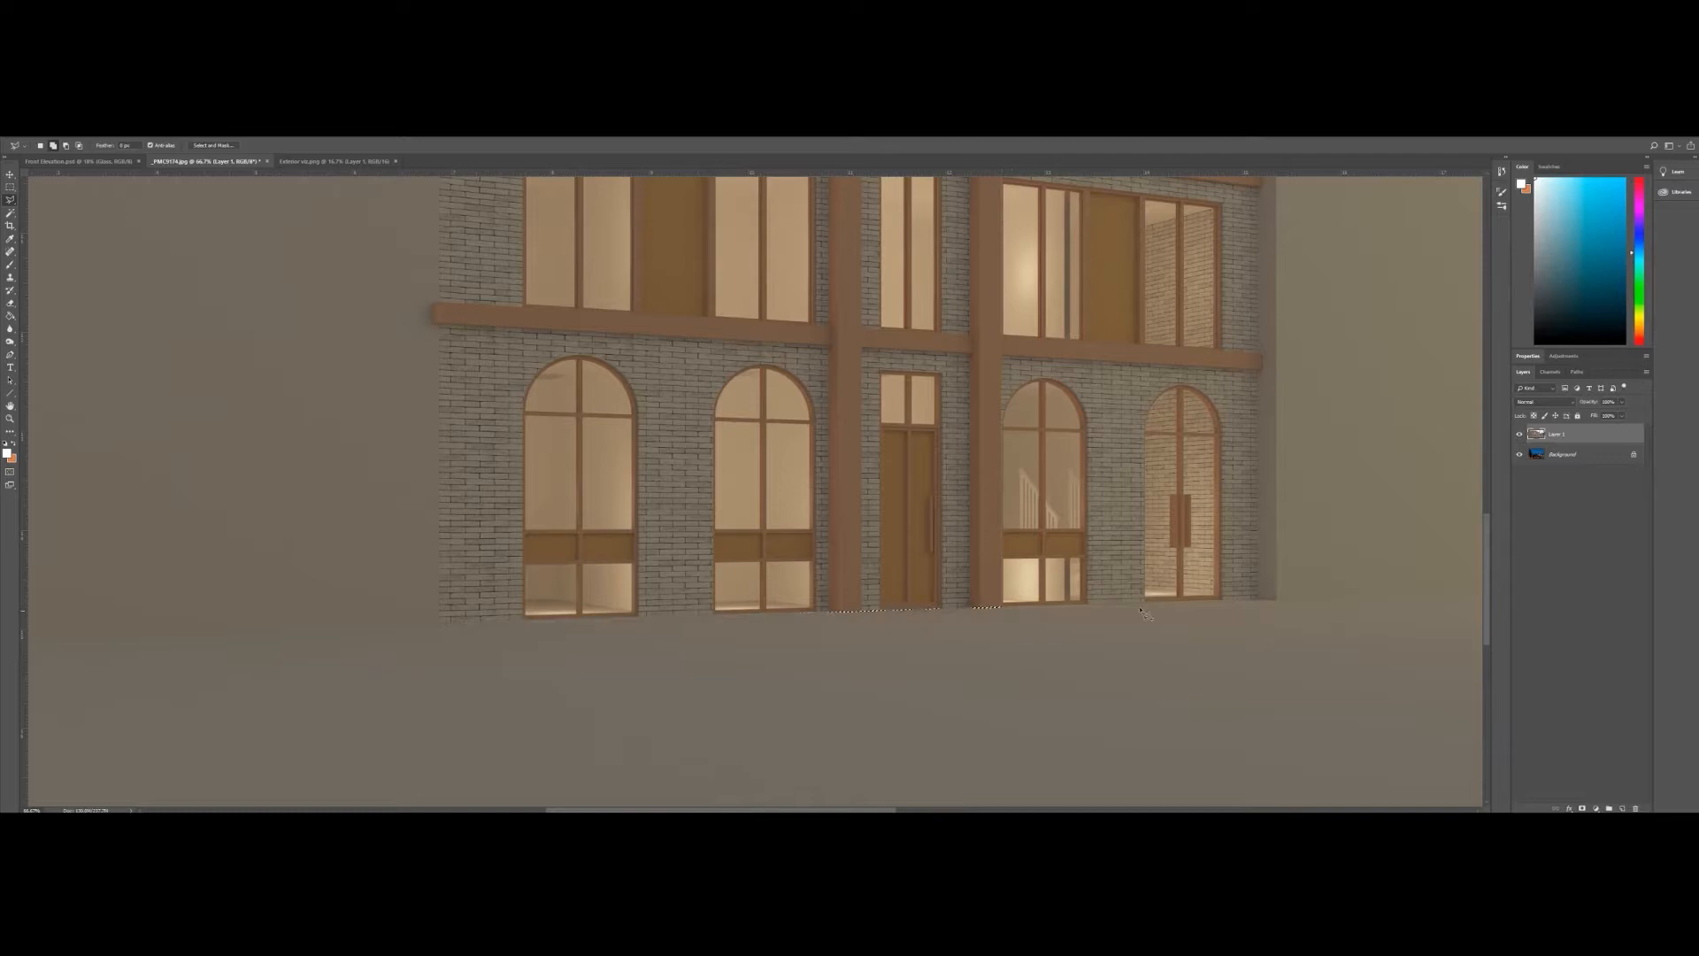
- Trace the building's base and left edge with the Polygonal Lasso, enclose the grey wall and ground beyond them, delete that area and deselect
left_click(1258, 602)
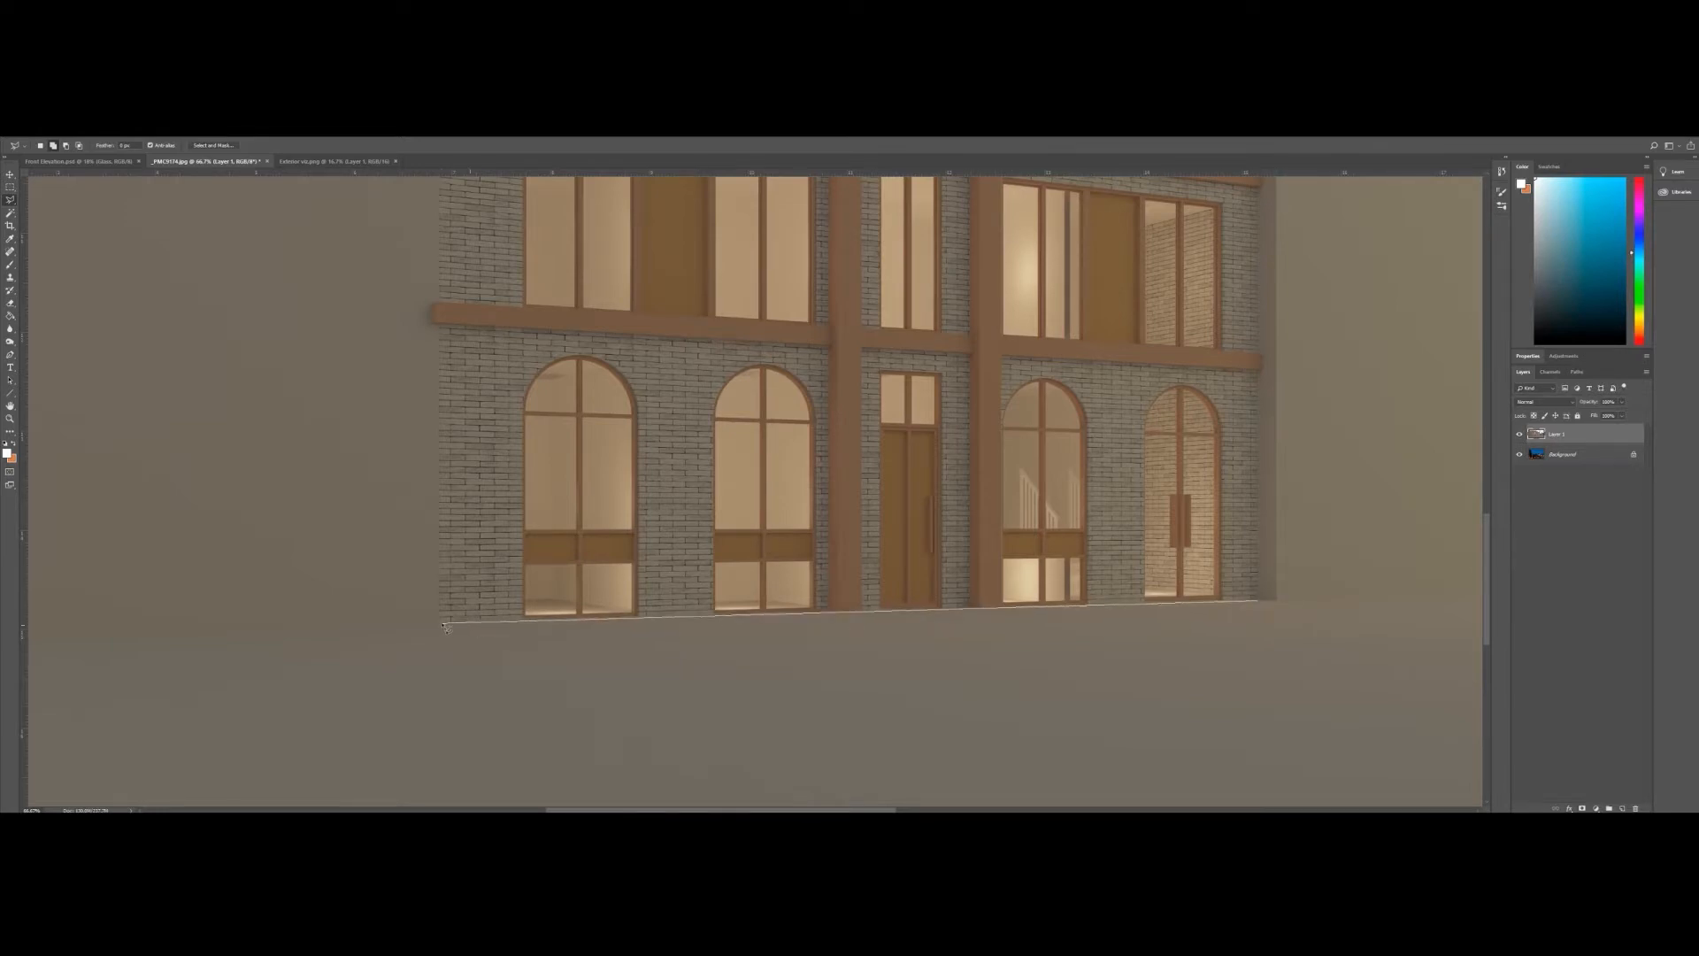
left_click(441, 622)
left_click(433, 303)
left_click(440, 303)
left_click_drag(455, 227, 457, 546)
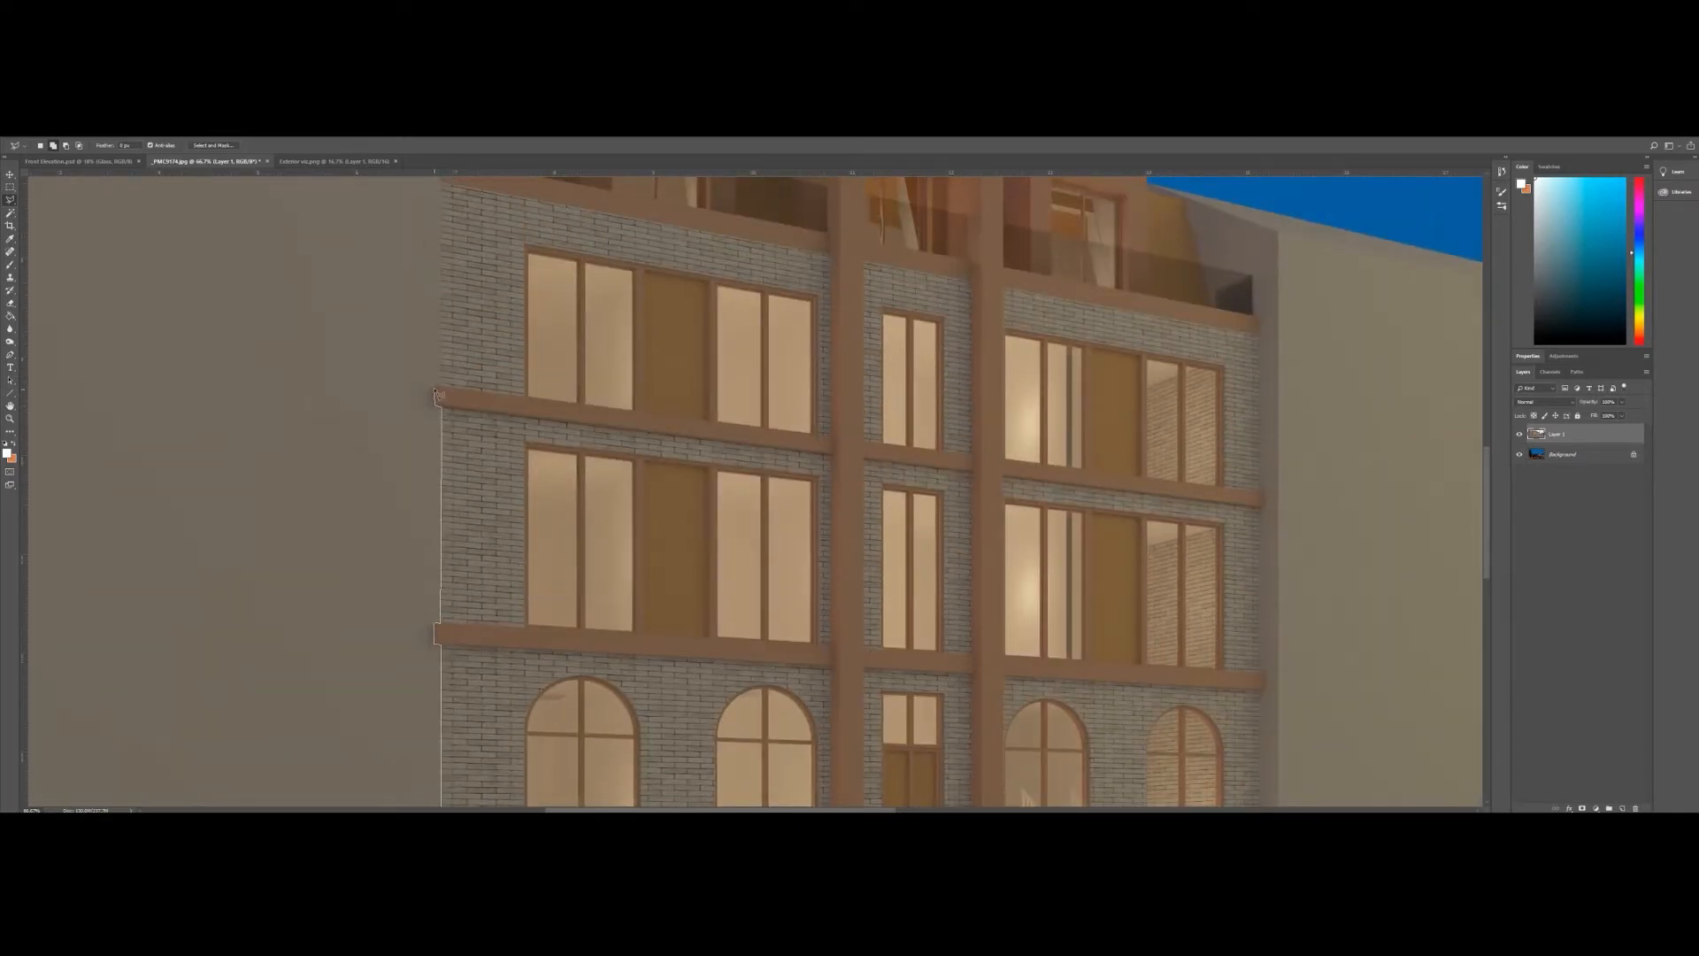
left_click(439, 391)
left_click_drag(466, 257, 477, 430)
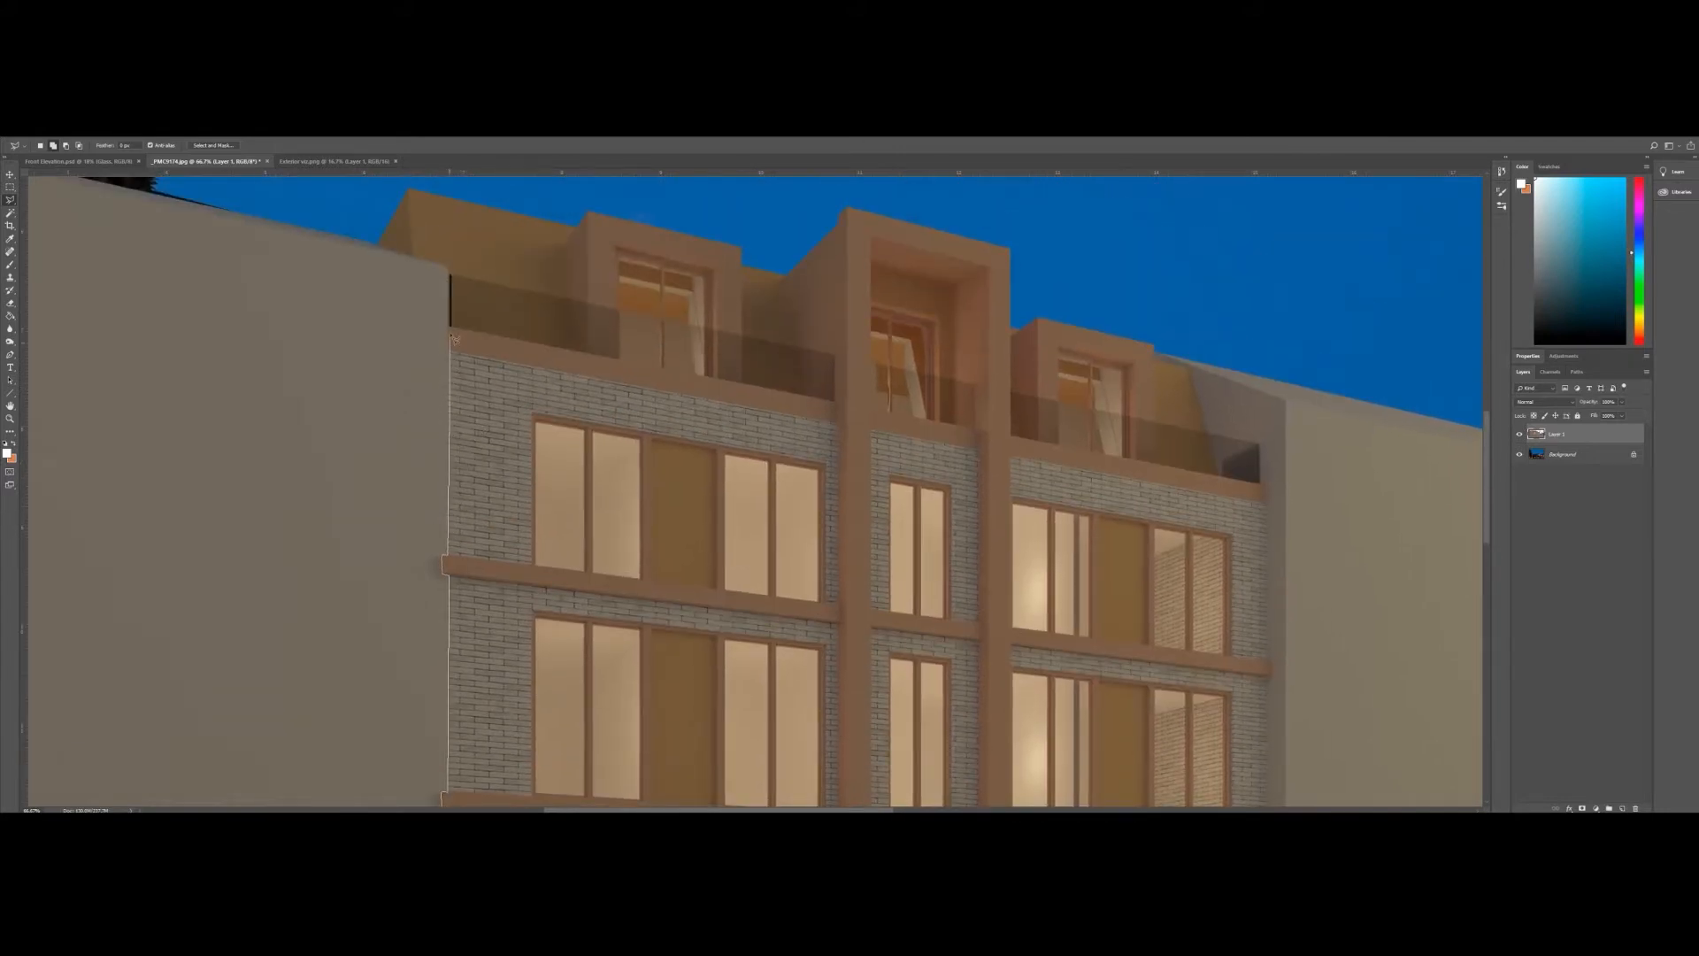
left_click(450, 267)
left_click(374, 245)
left_click(345, 216)
left_click_drag(261, 229, 752, 432)
left_click(221, 249)
scroll(212, 371, "down", 10)
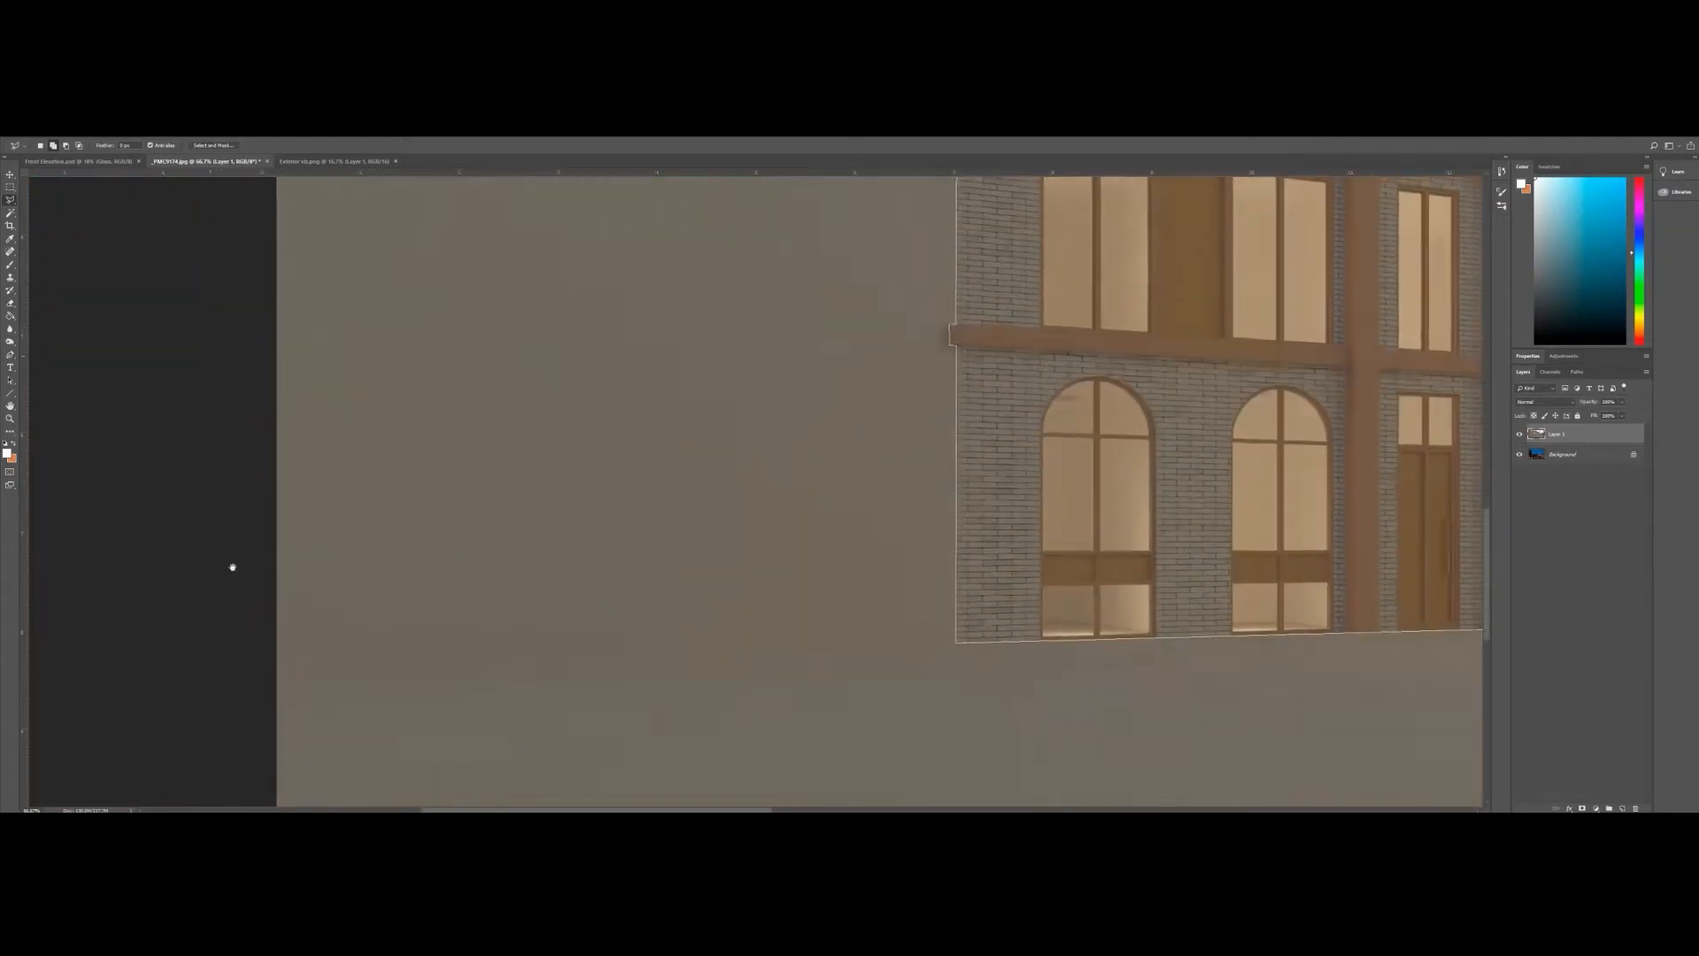
left_click(182, 690)
scroll(698, 667, "right", 8)
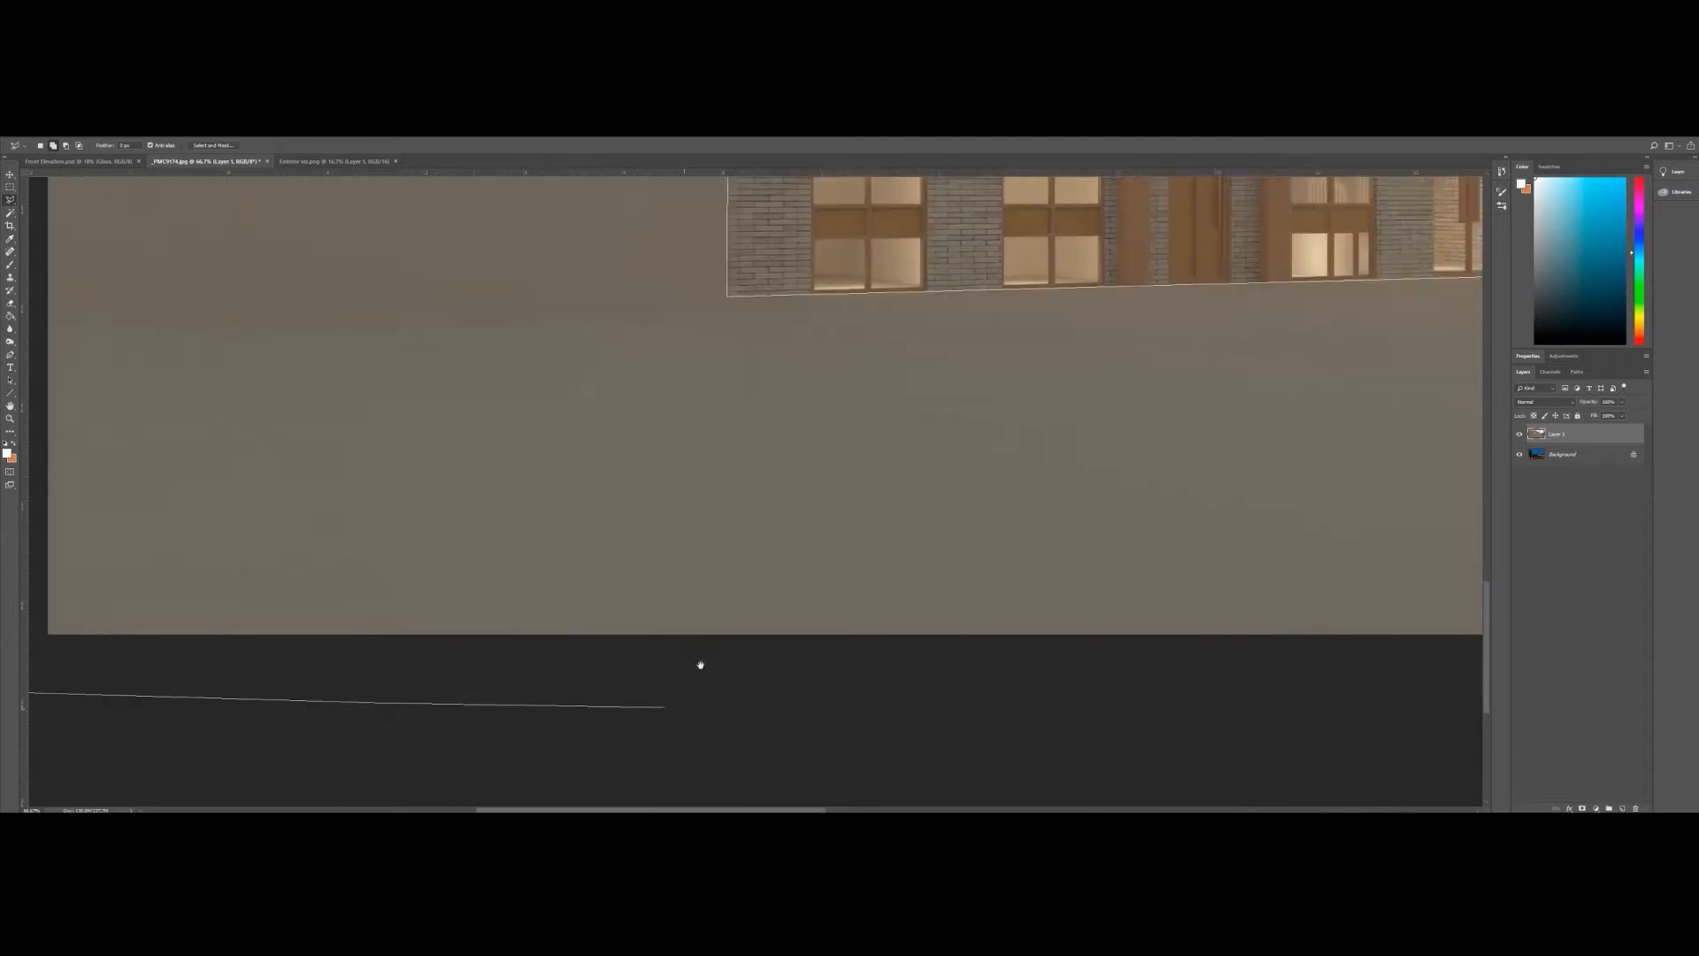
left_click(978, 671)
left_click(1168, 467)
double_click(1088, 335)
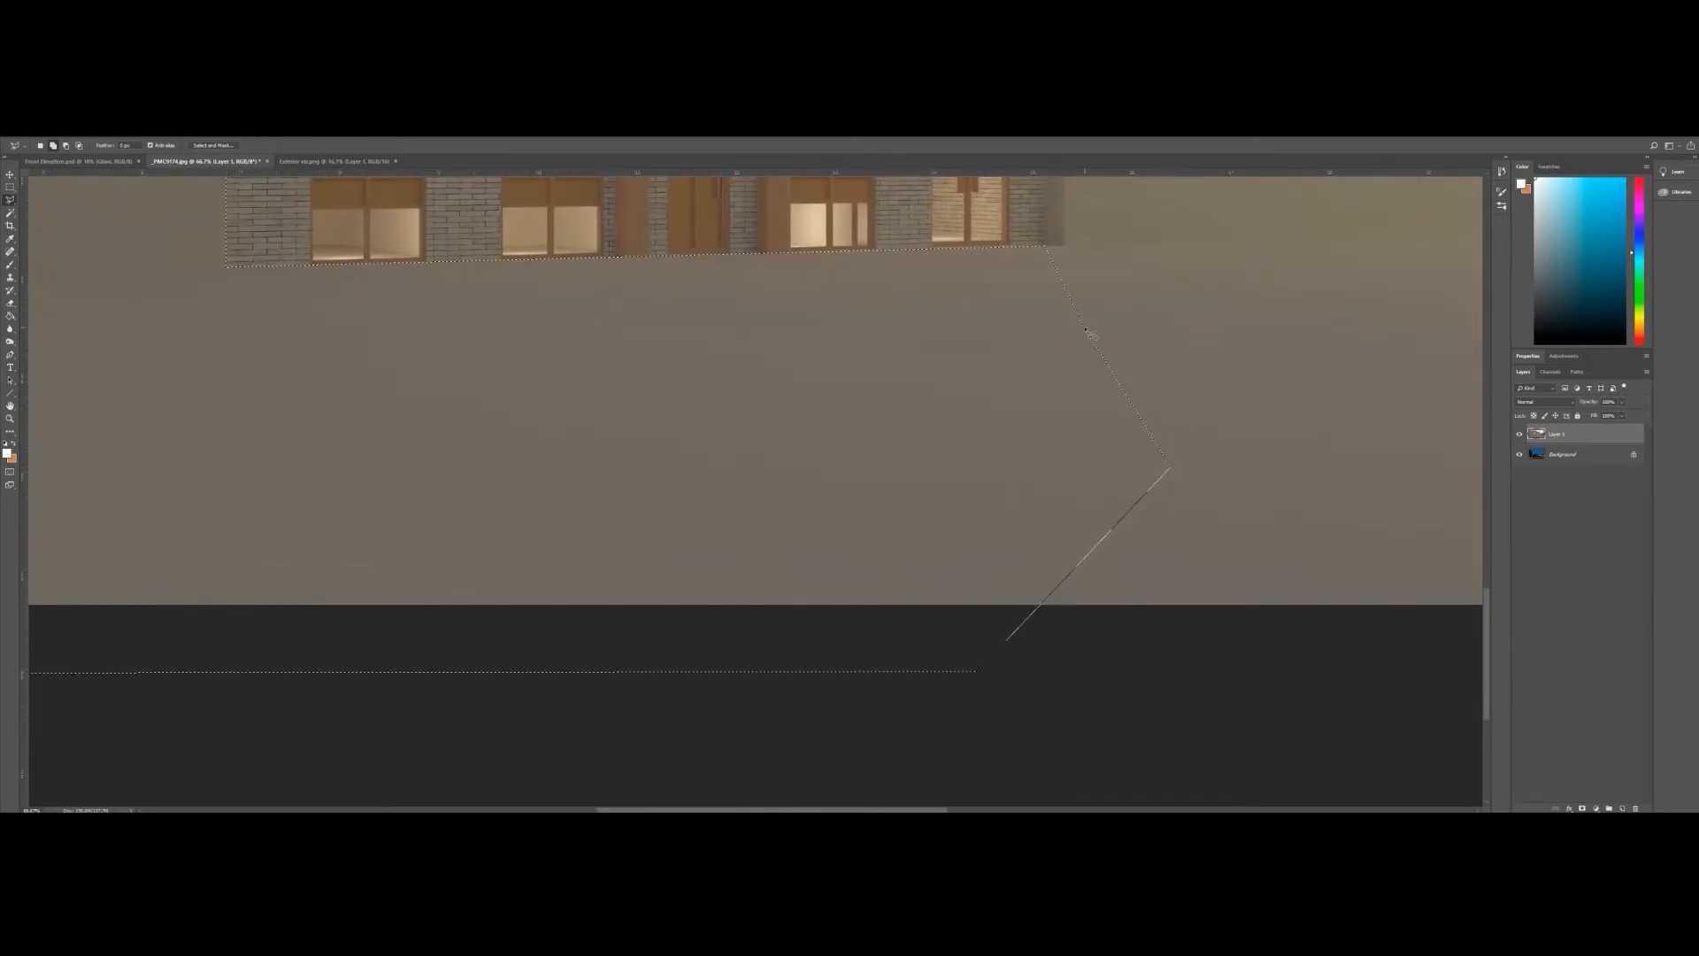
scroll(796, 486, "up", 1)
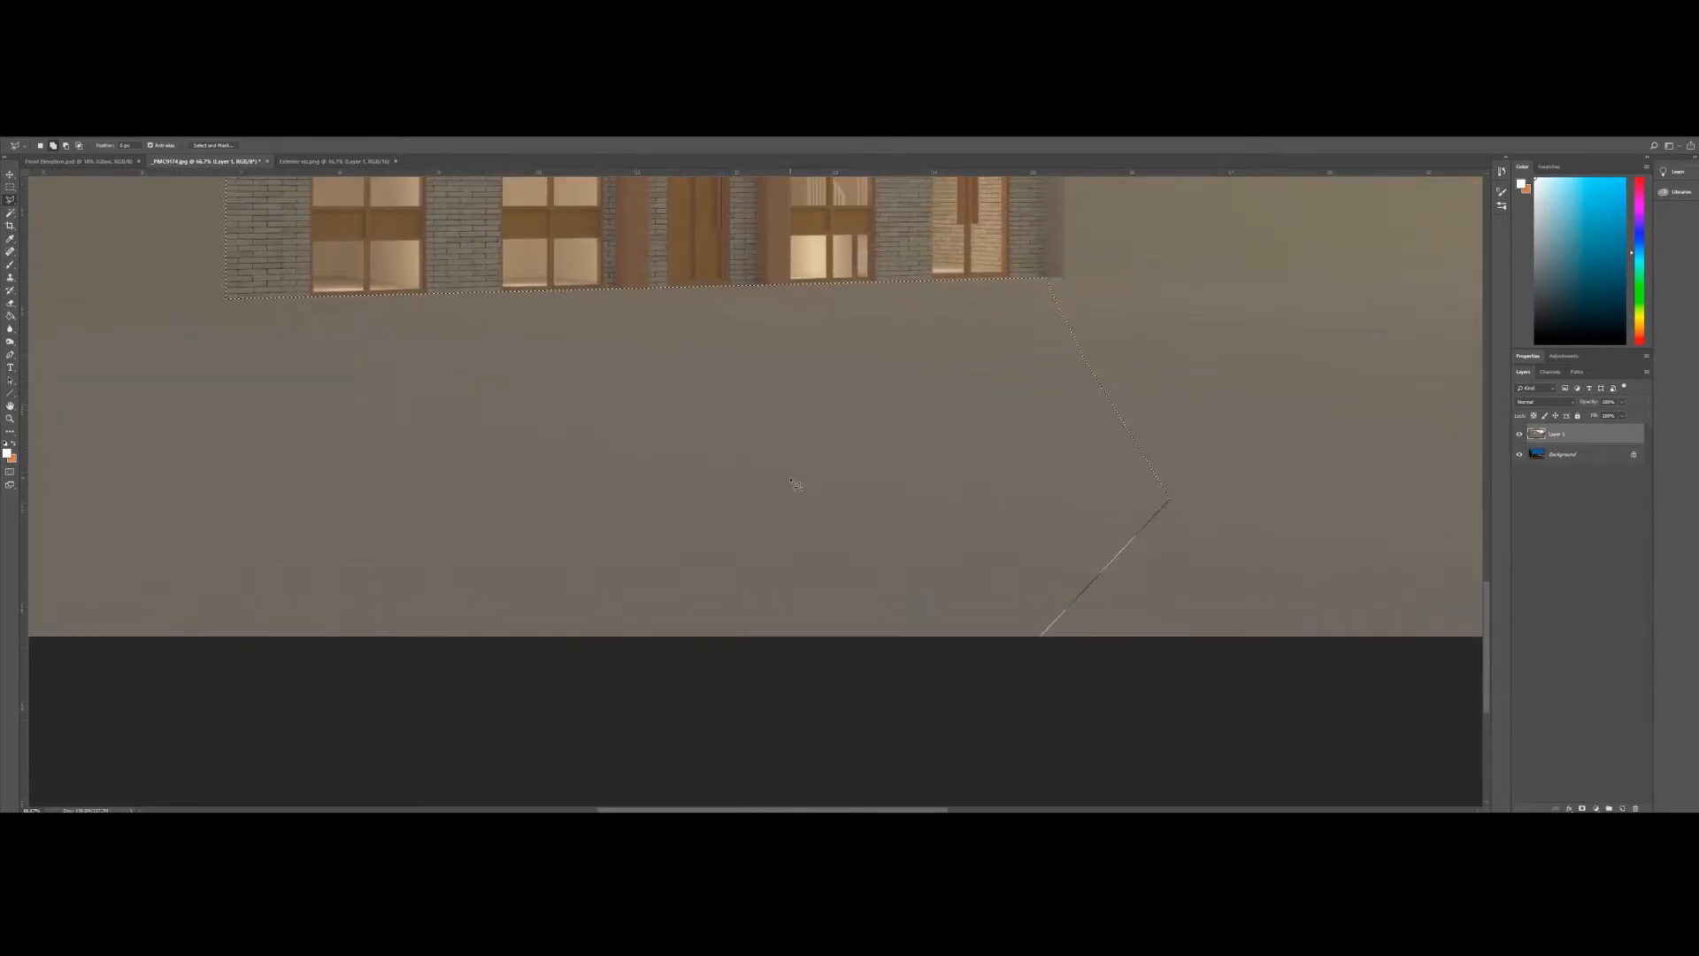
key("Delete")
key("ctrl+d")
- Lasso the grey neighbouring block along the building's right edge and roofline, delete it to reveal the pub, and deselect
left_click_drag(444, 391, 655, 659)
mouse_move(703, 568)
left_mouse_down()
mouse_move(750, 699)
mouse_move(309, 570)
left_mouse_up()
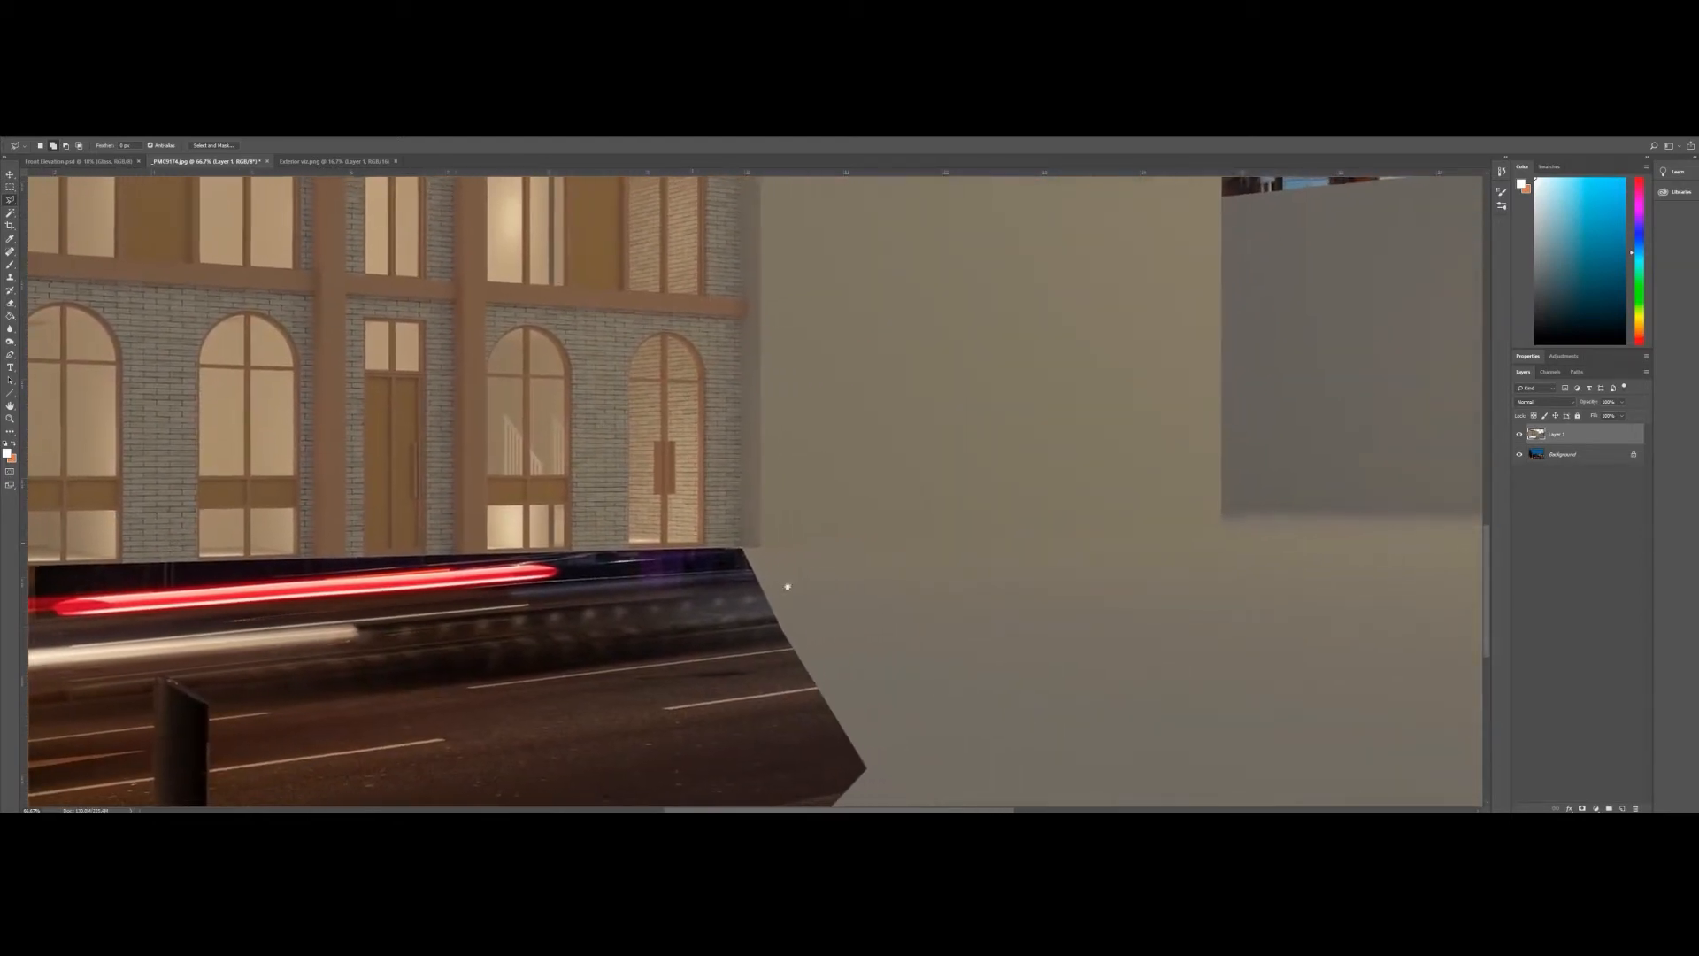
left_click(724, 553)
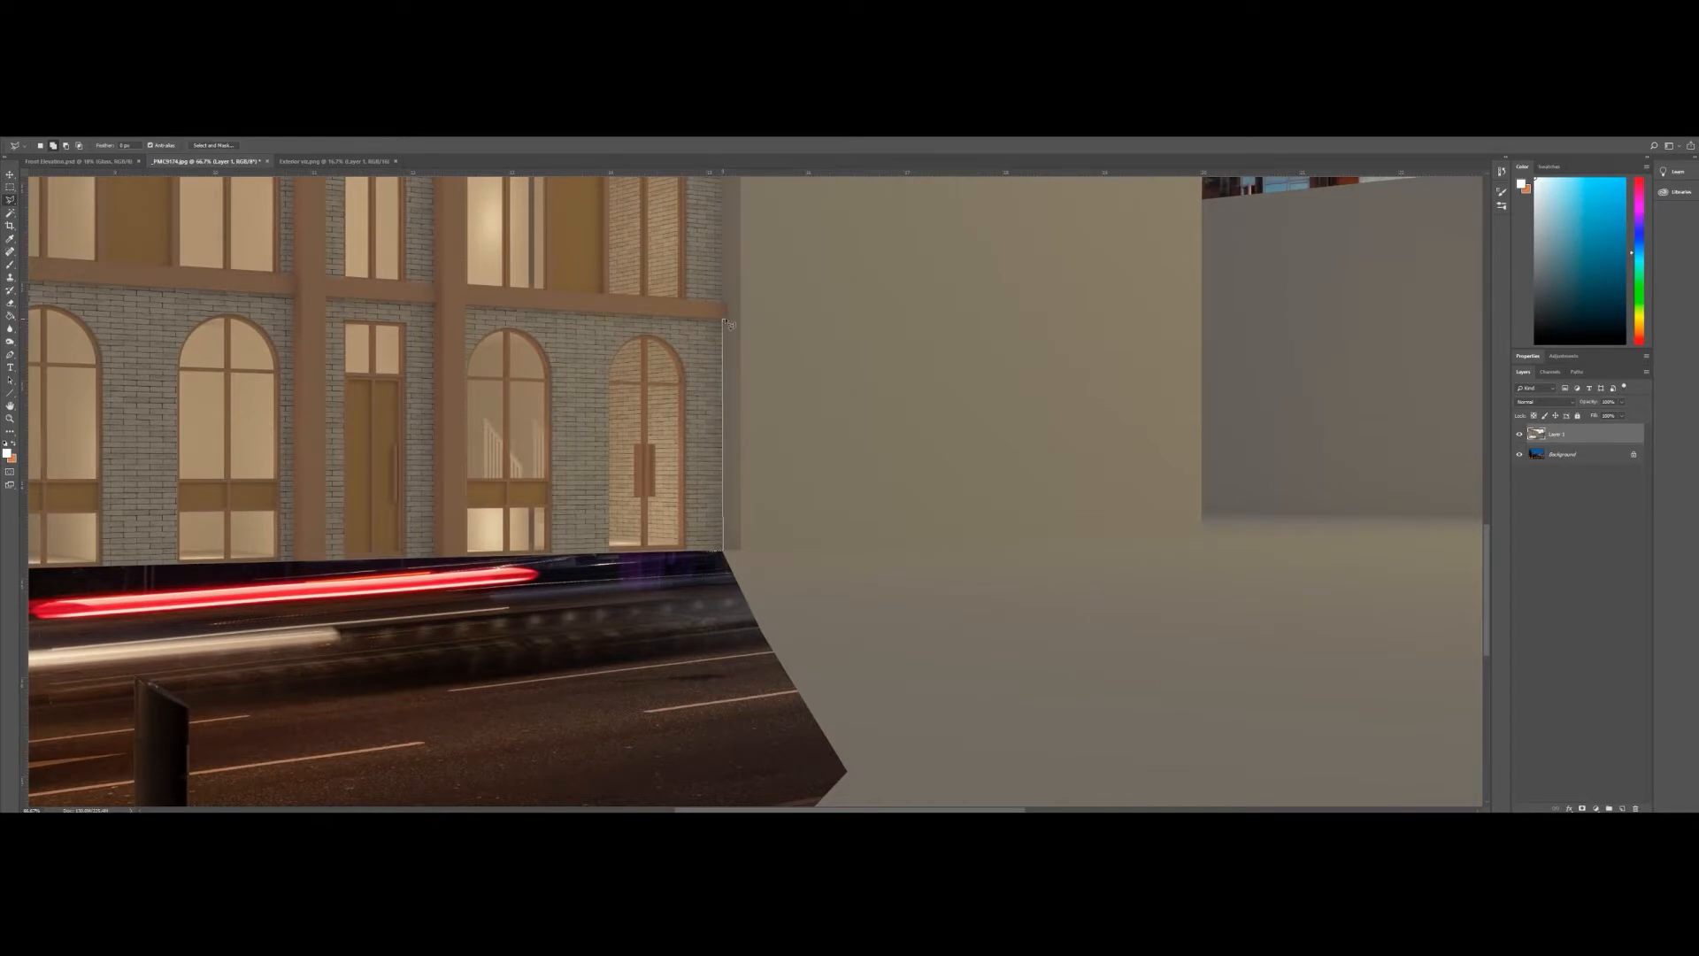
left_click_drag(748, 238, 711, 540)
left_click_drag(706, 407, 731, 545)
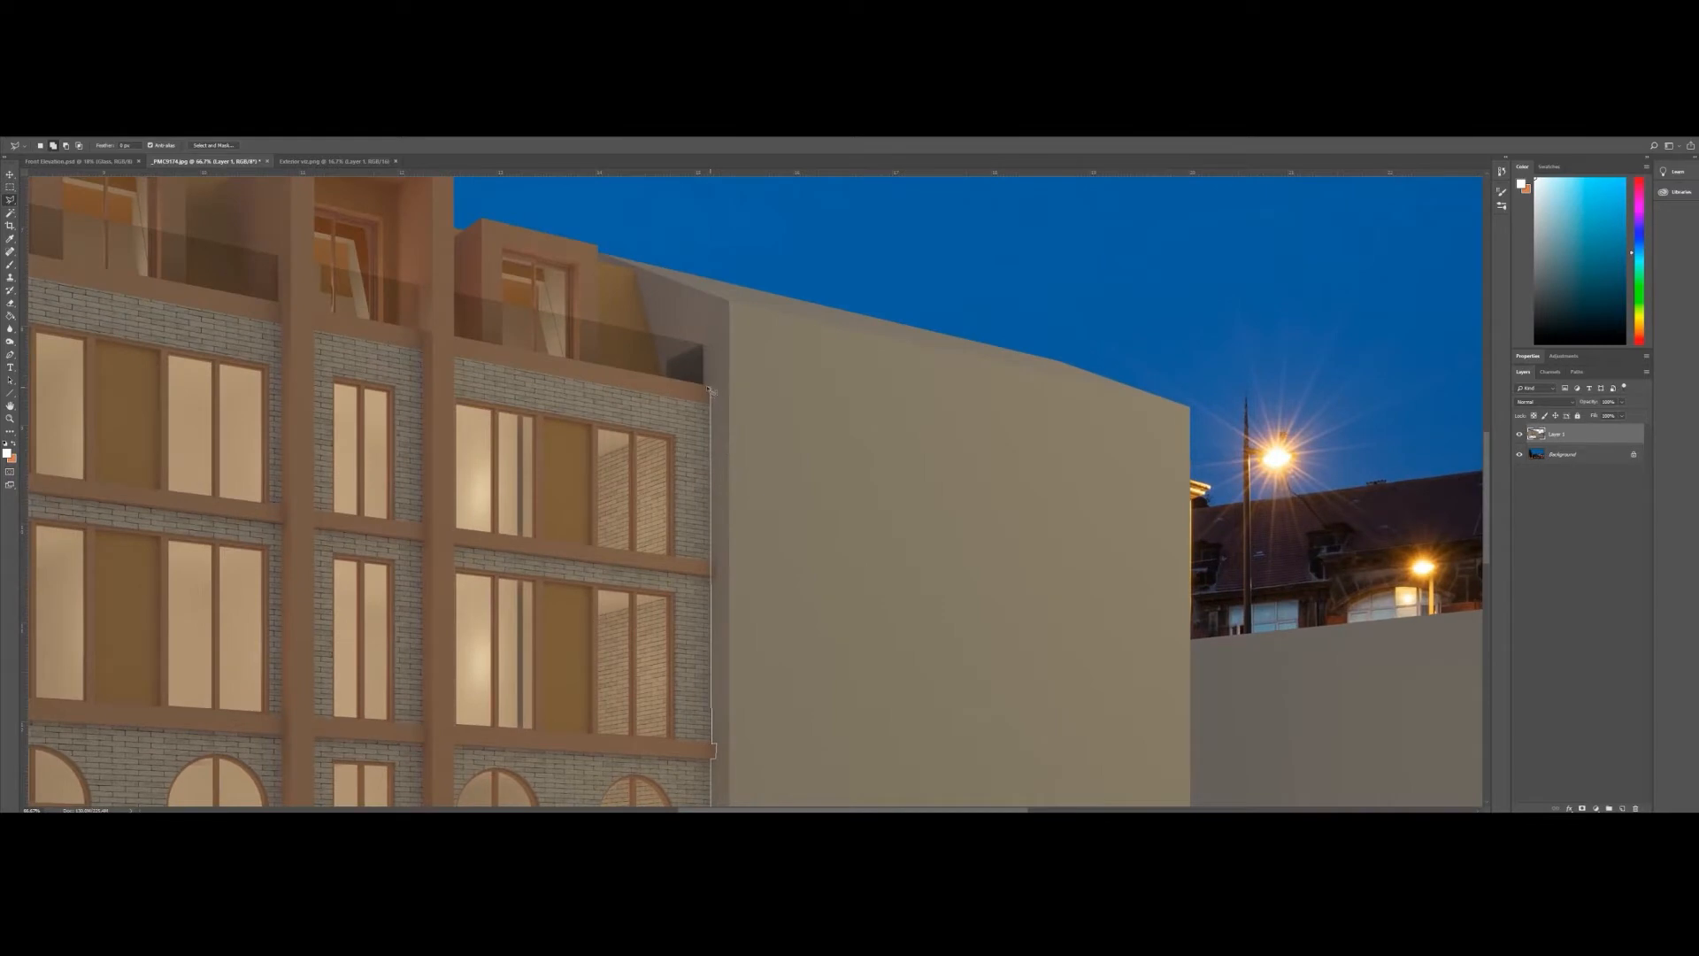
left_click(708, 386)
left_click(704, 344)
left_click(650, 334)
left_click(637, 272)
left_click(599, 263)
left_click(599, 230)
left_click(962, 229)
left_click(1232, 293)
left_click(1294, 482)
left_click_drag(1296, 659, 1095, 225)
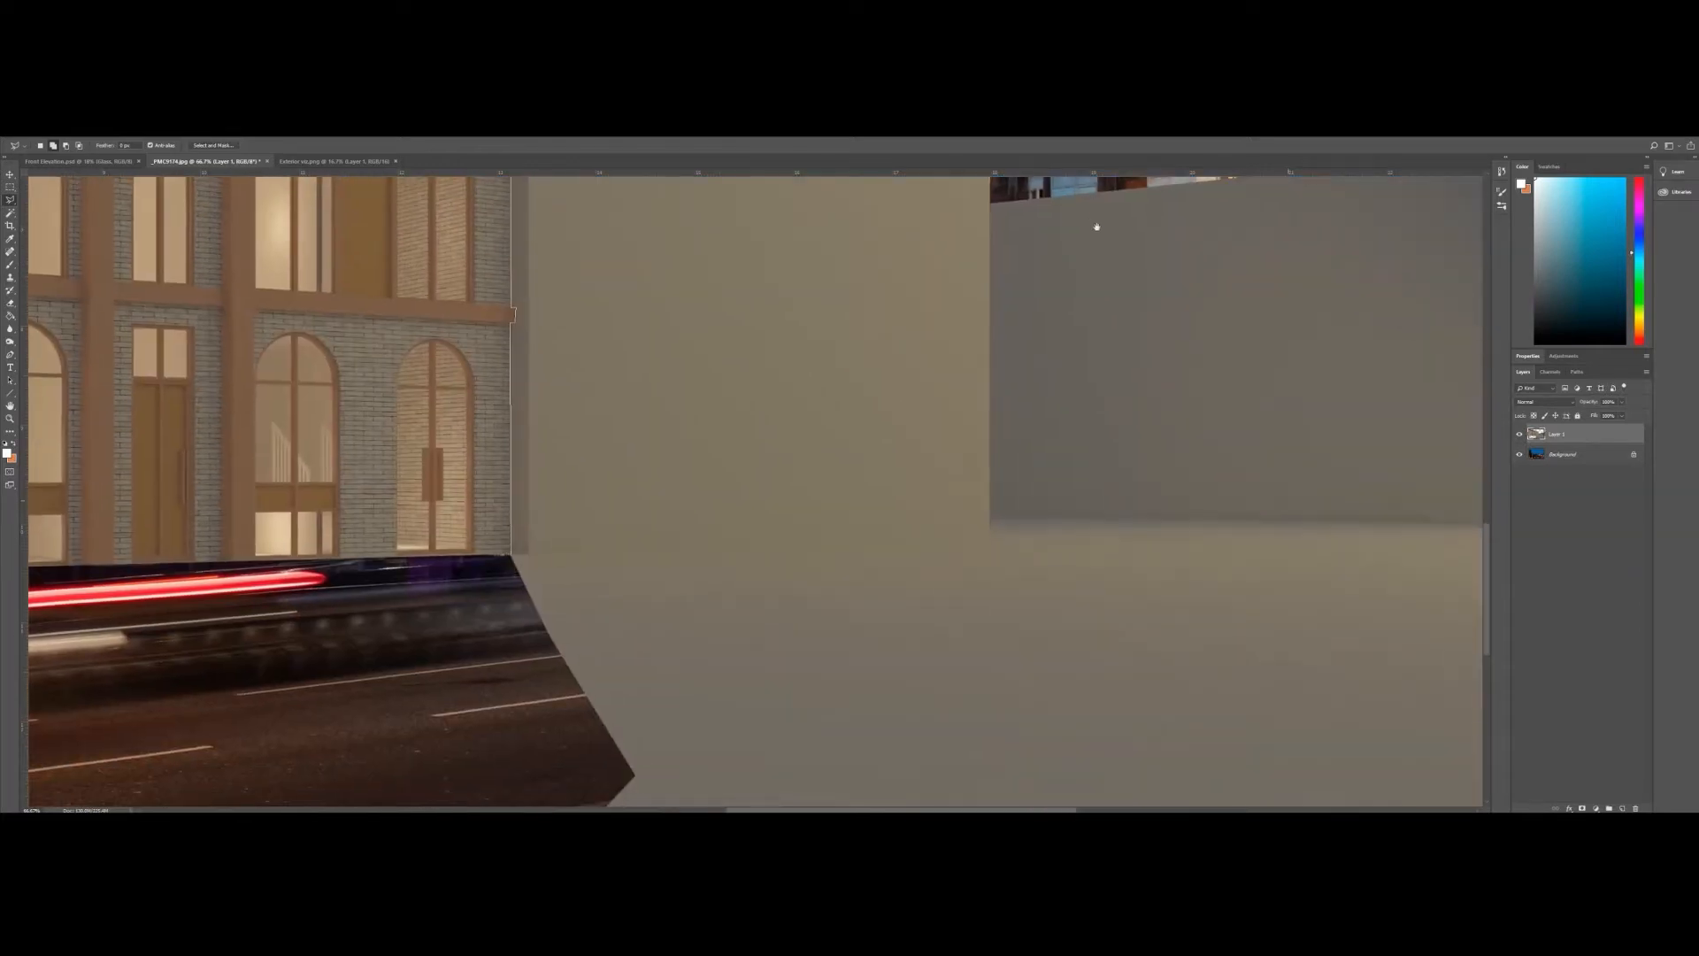
left_click(1124, 560)
left_click(982, 638)
left_click(604, 648)
left_click(497, 610)
key("Delete")
key("ctrl+d")
- Fit the whole image on screen and move the render layer slightly upward over the street photo
left_click(10, 418)
right_click(347, 363)
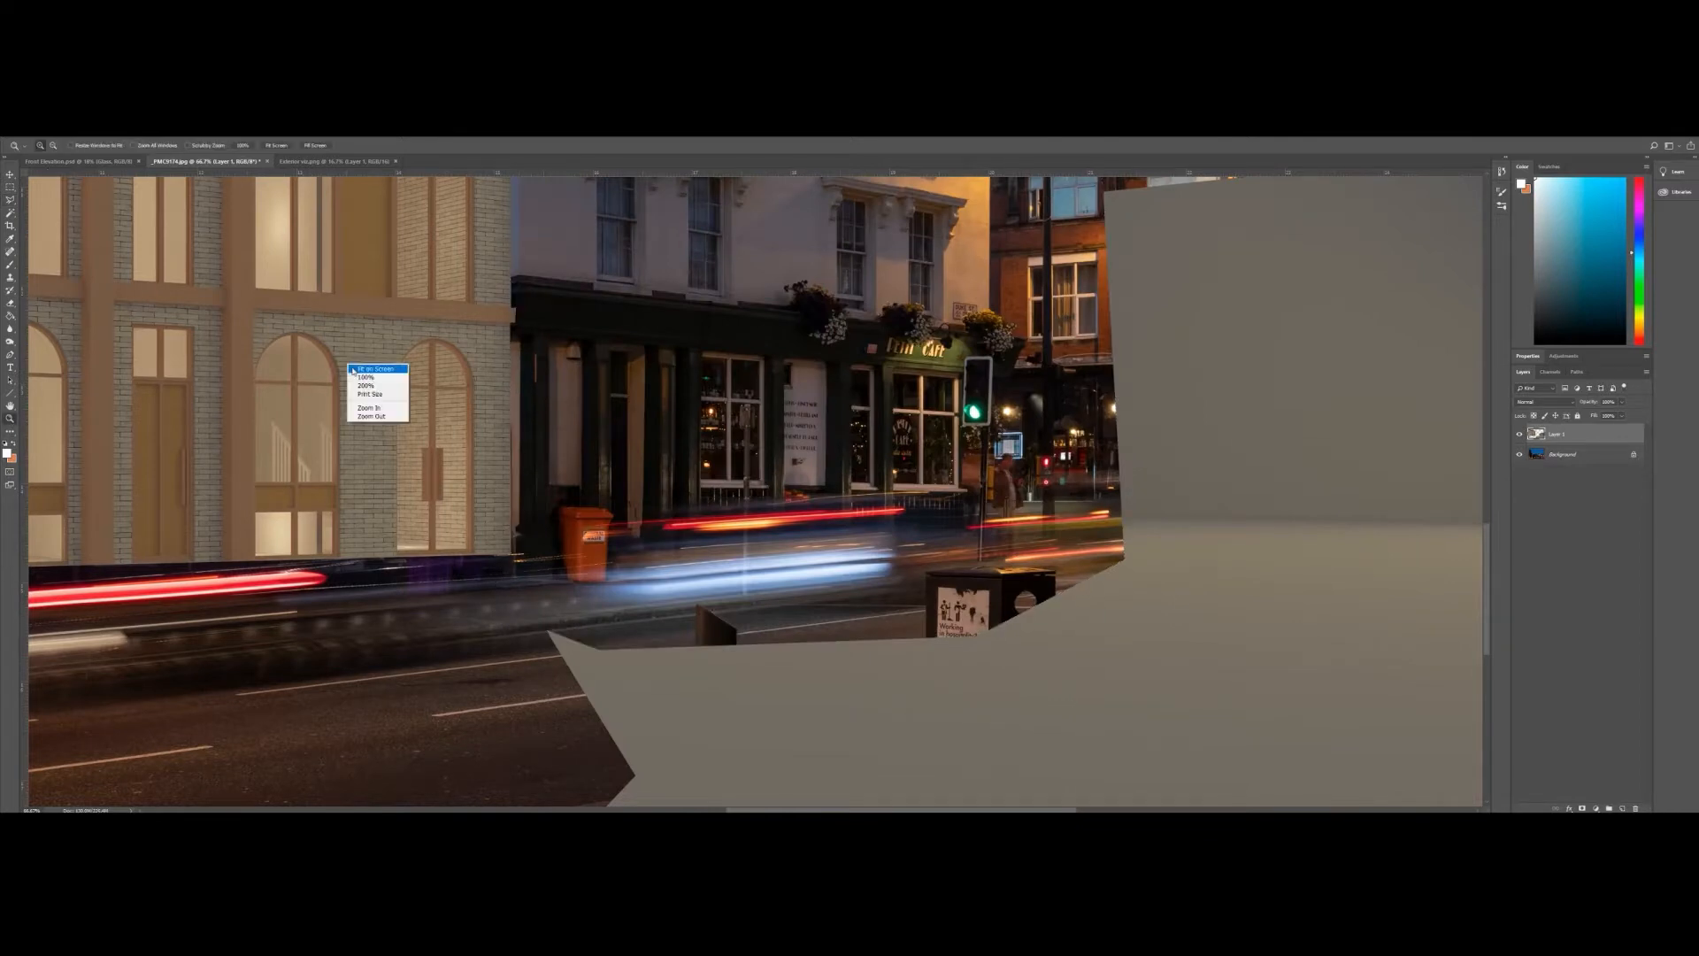
left_click(363, 368)
key("v")
mouse_move(611, 511)
left_mouse_down()
mouse_move(650, 516)
mouse_move(544, 445)
mouse_move(613, 478)
left_mouse_up()
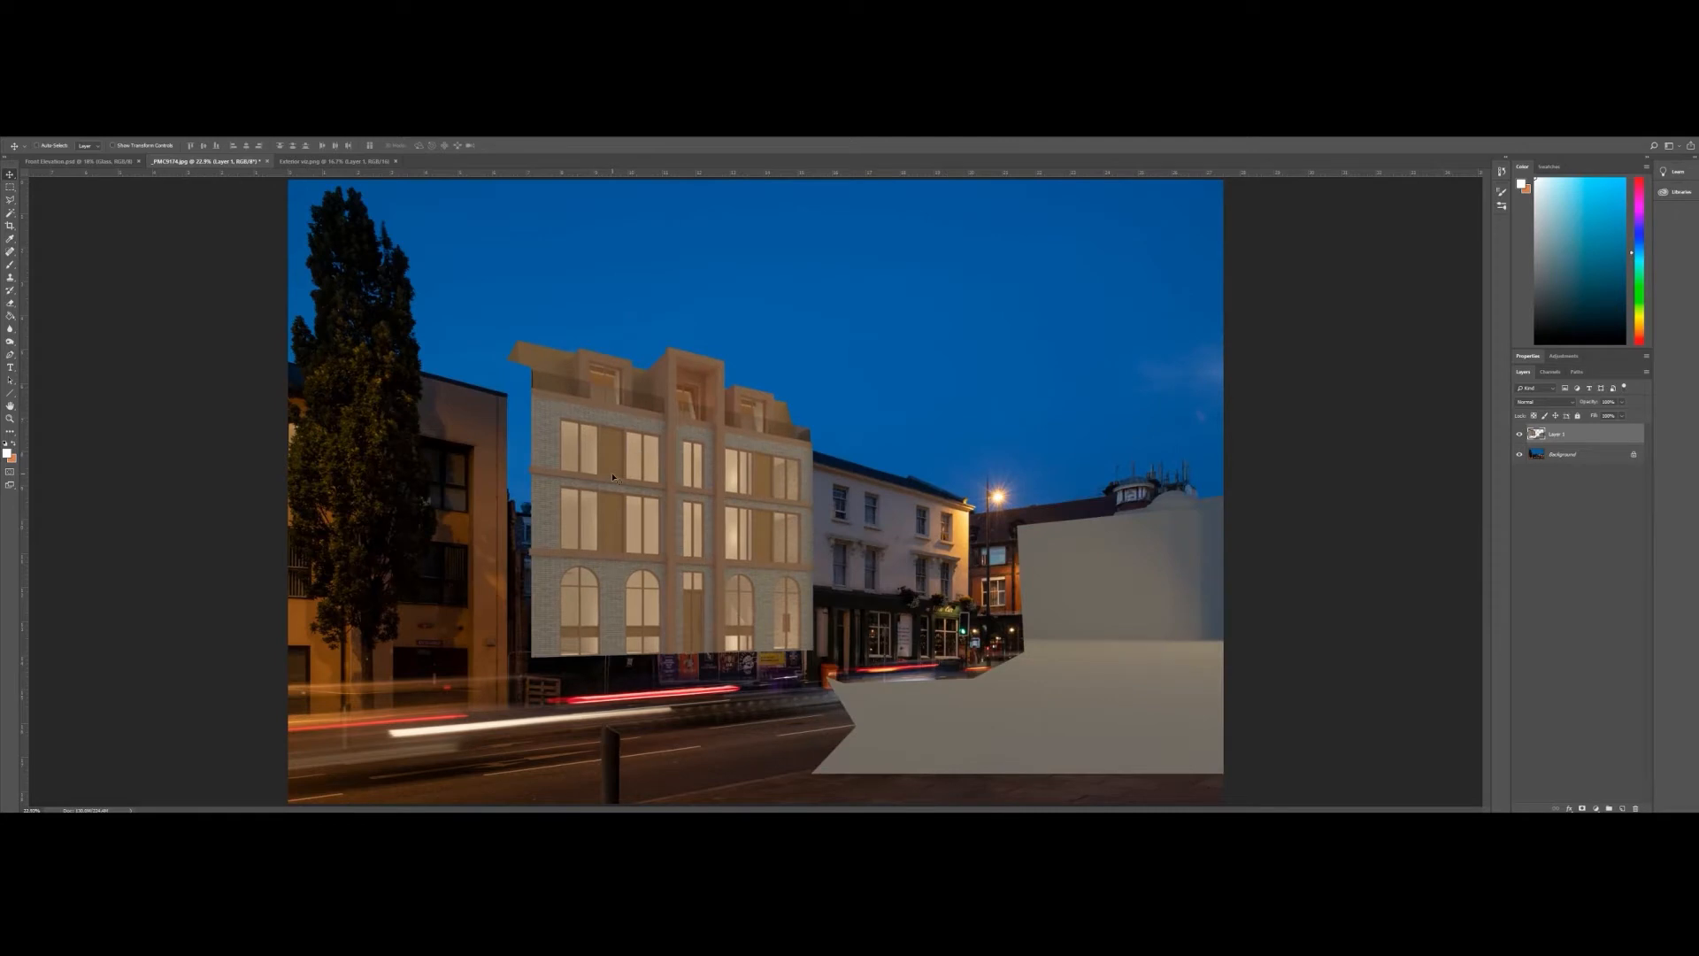
left_click(9, 199)
mouse_move(965, 522)
left_mouse_down()
mouse_move(1278, 507)
mouse_move(1291, 714)
mouse_move(1240, 809)
mouse_move(787, 808)
left_mouse_up()
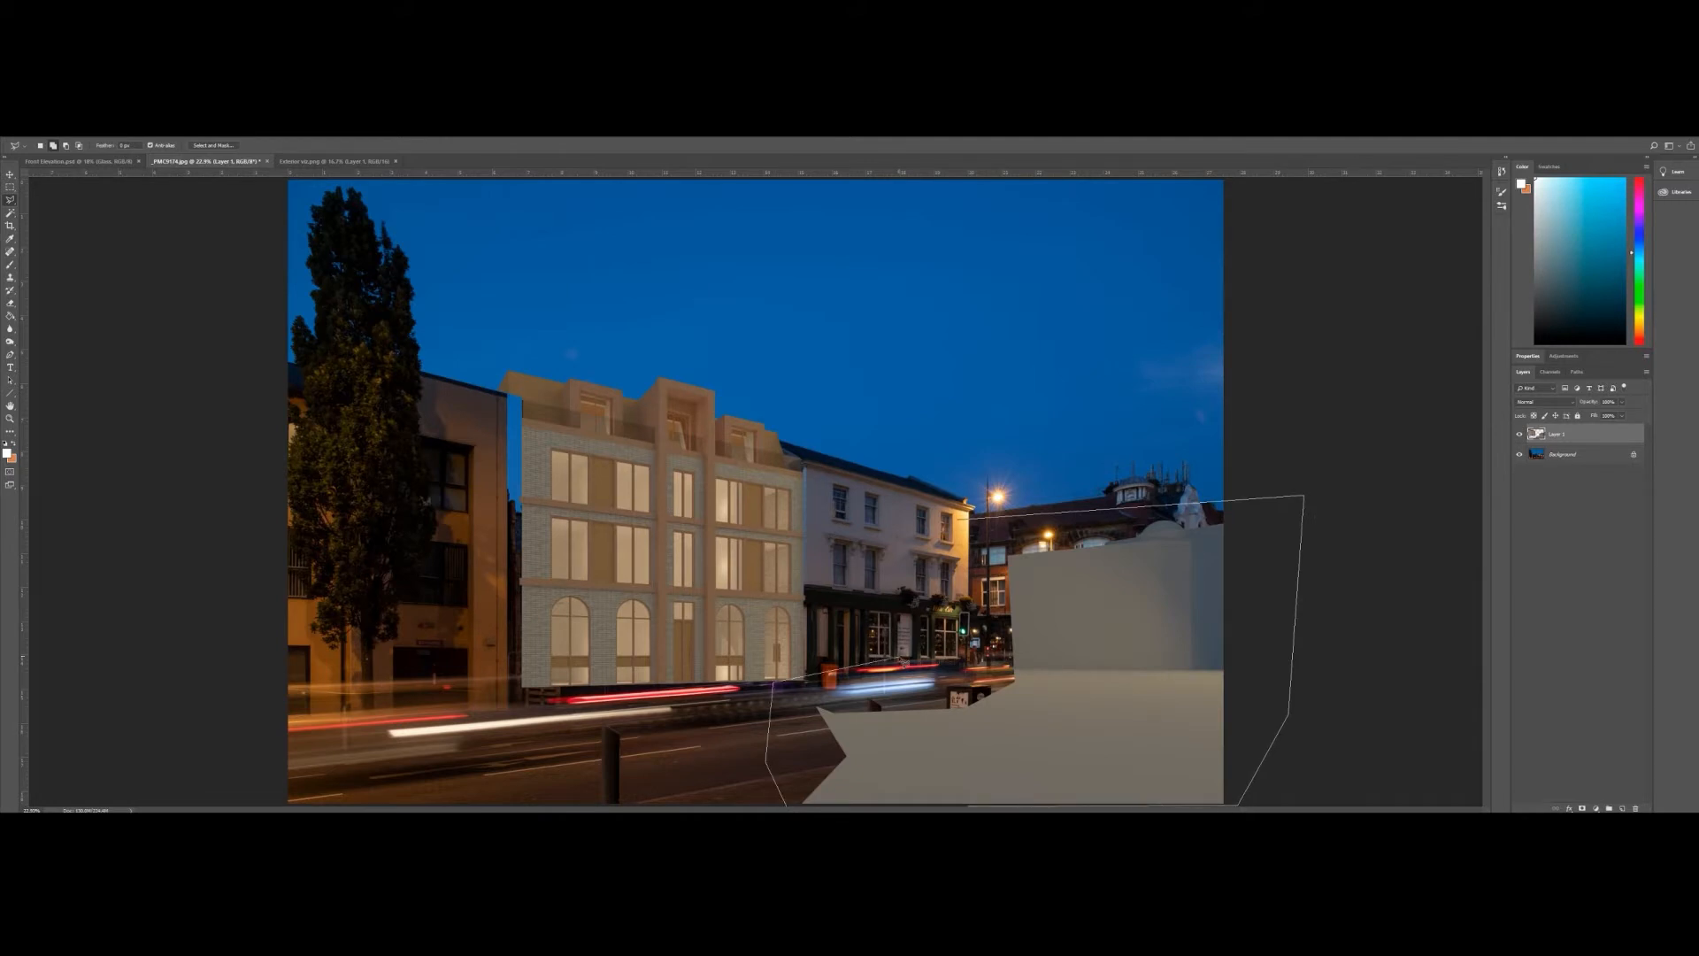
key("Escape")
- Enclose the remaining grey block and ground beside the rendered building with the Polygonal Lasso, delete them and deselect
left_click(783, 706)
left_click(973, 575)
left_click(1004, 518)
left_click(1225, 467)
left_click(1279, 487)
left_click(1241, 803)
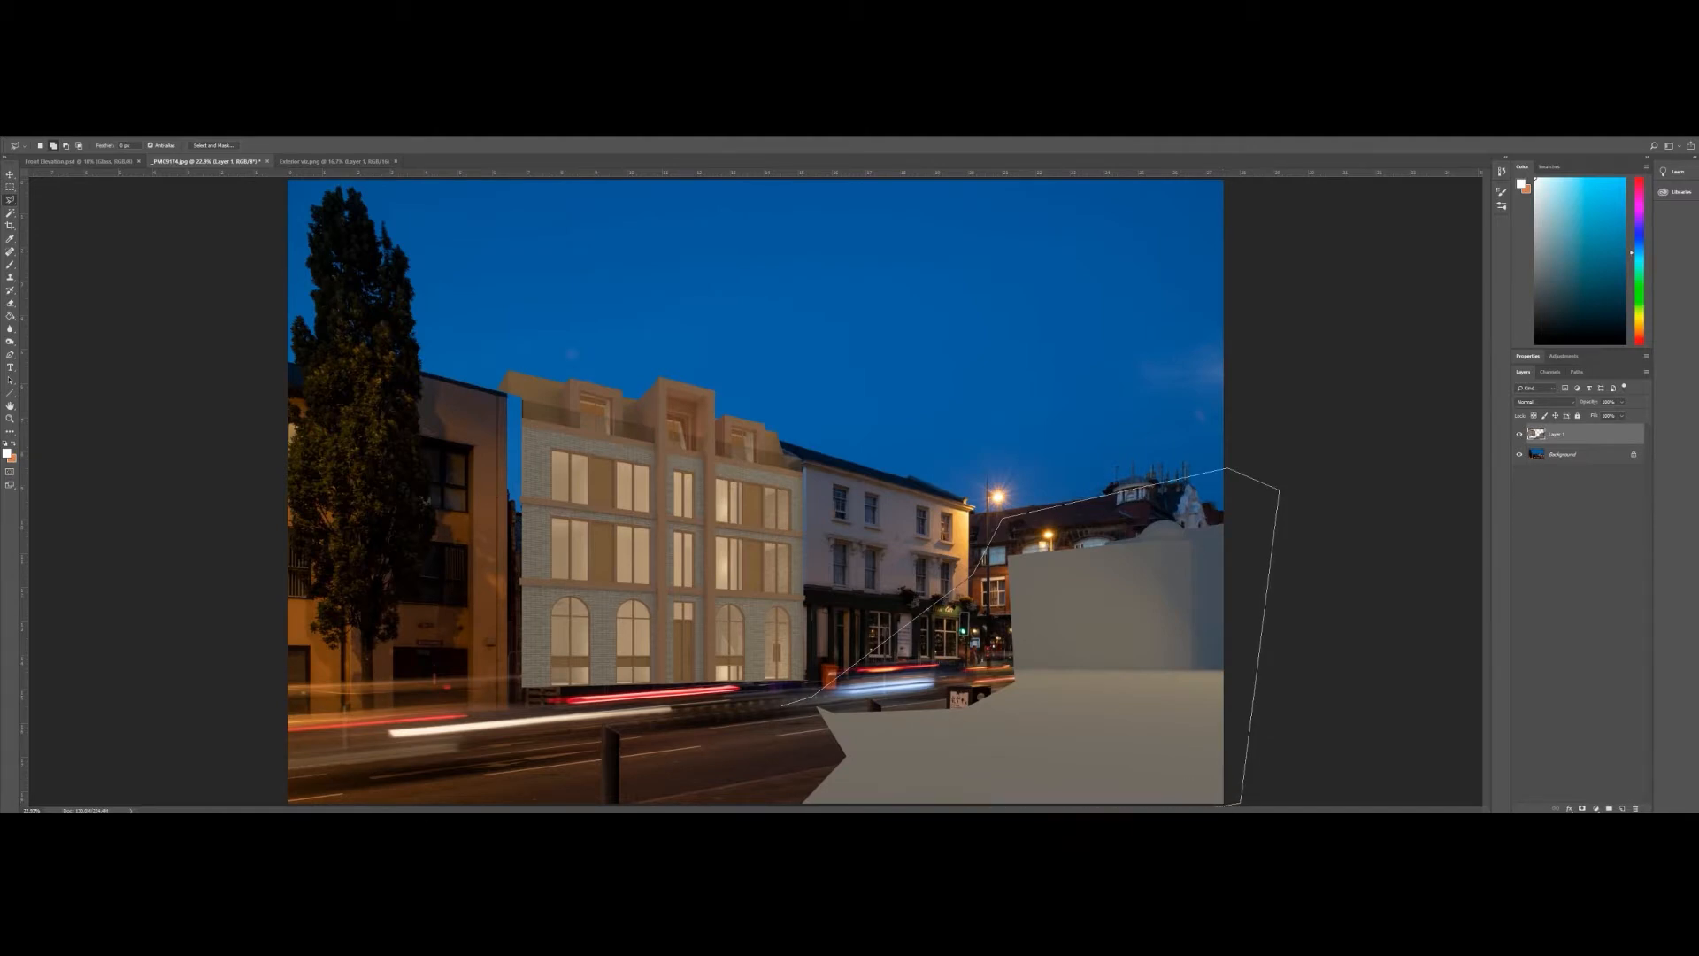
left_click(782, 805)
double_click(777, 746)
key("Delete")
key("ctrl+d")
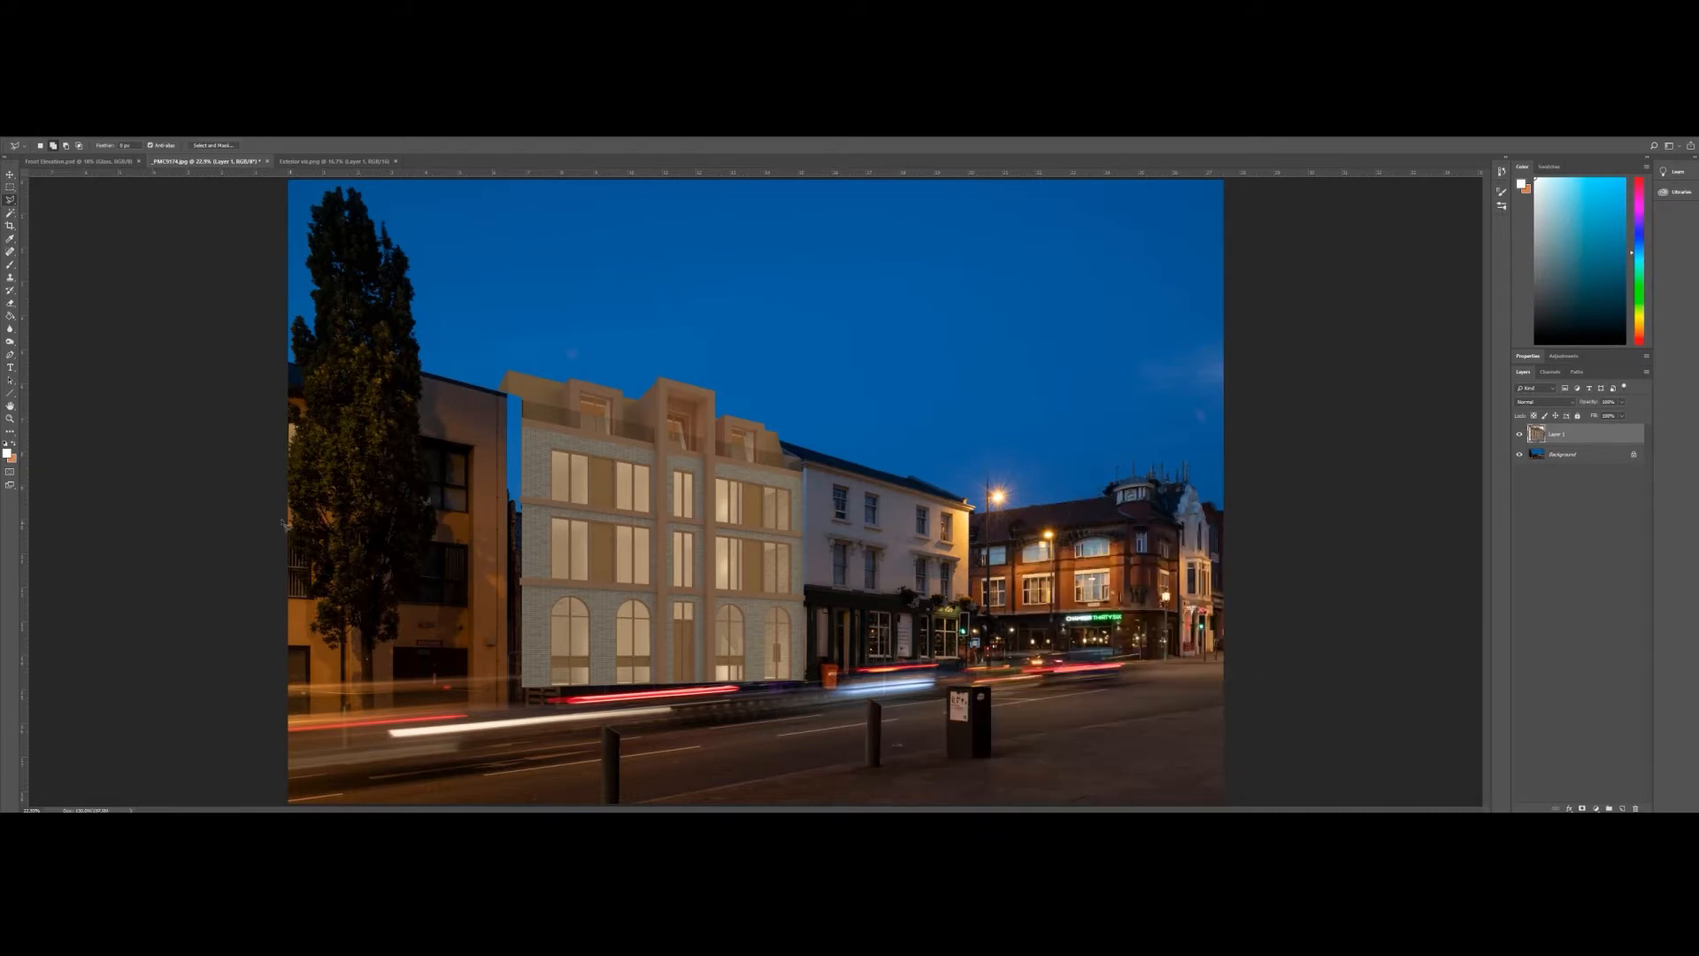
- Lasso the road and pavement on the Background layer and copy them to a new layer stacked above the render layer
key("z")
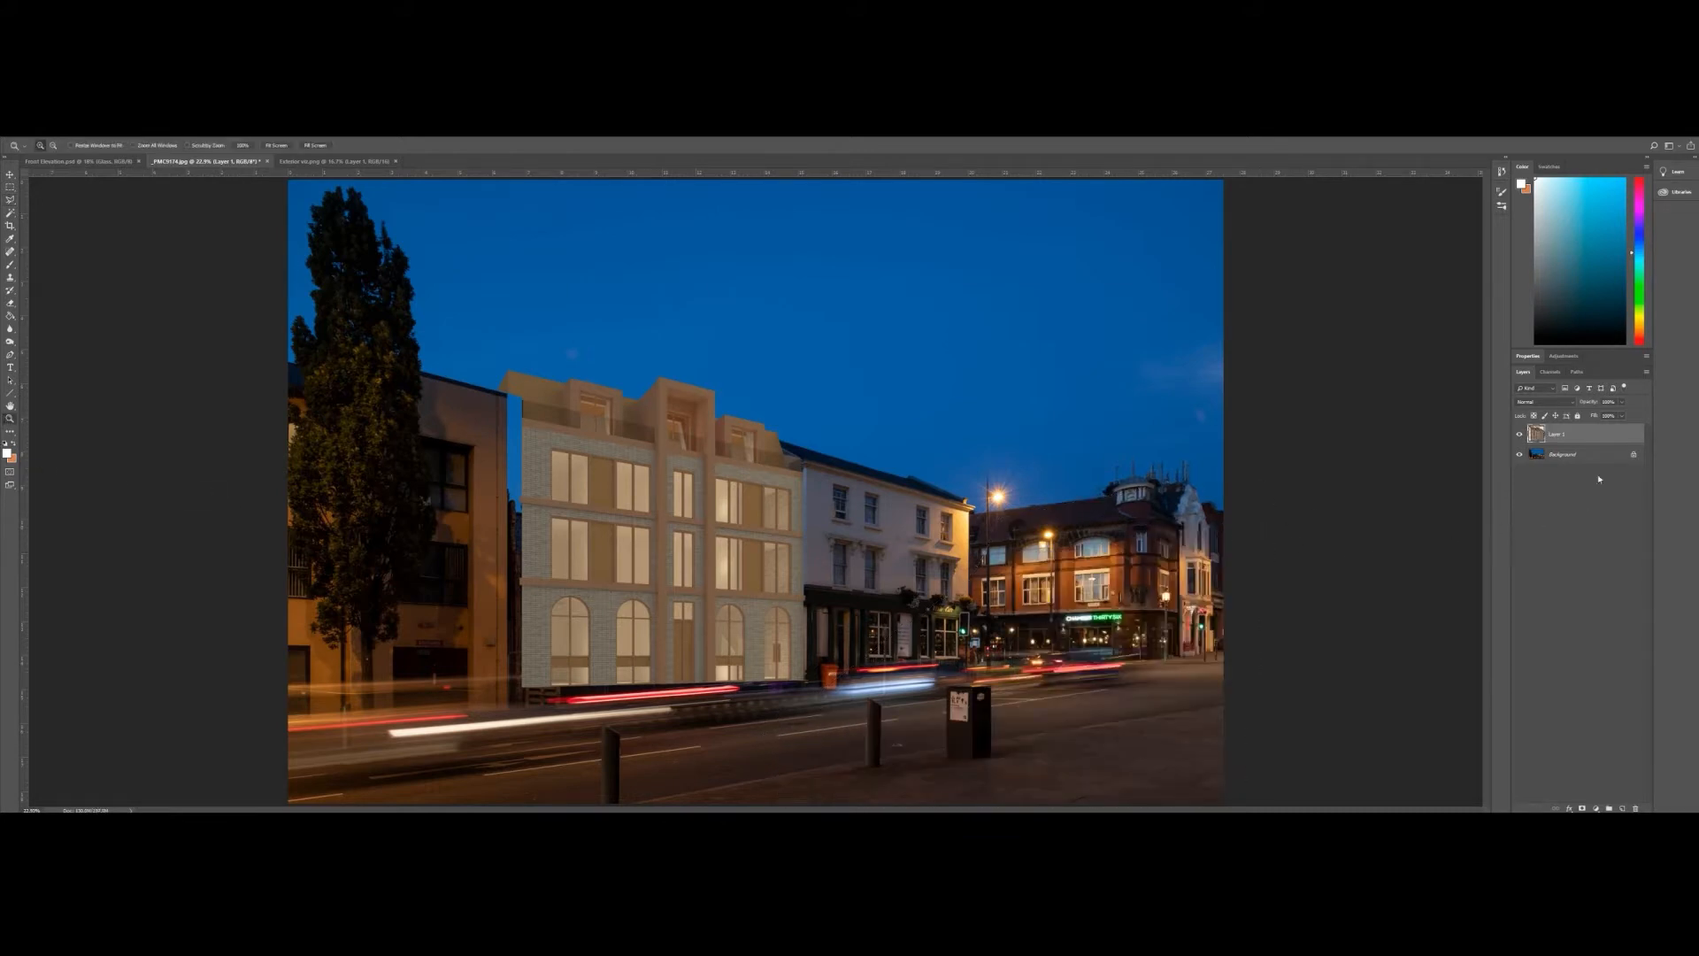
left_click(1573, 455)
key("l")
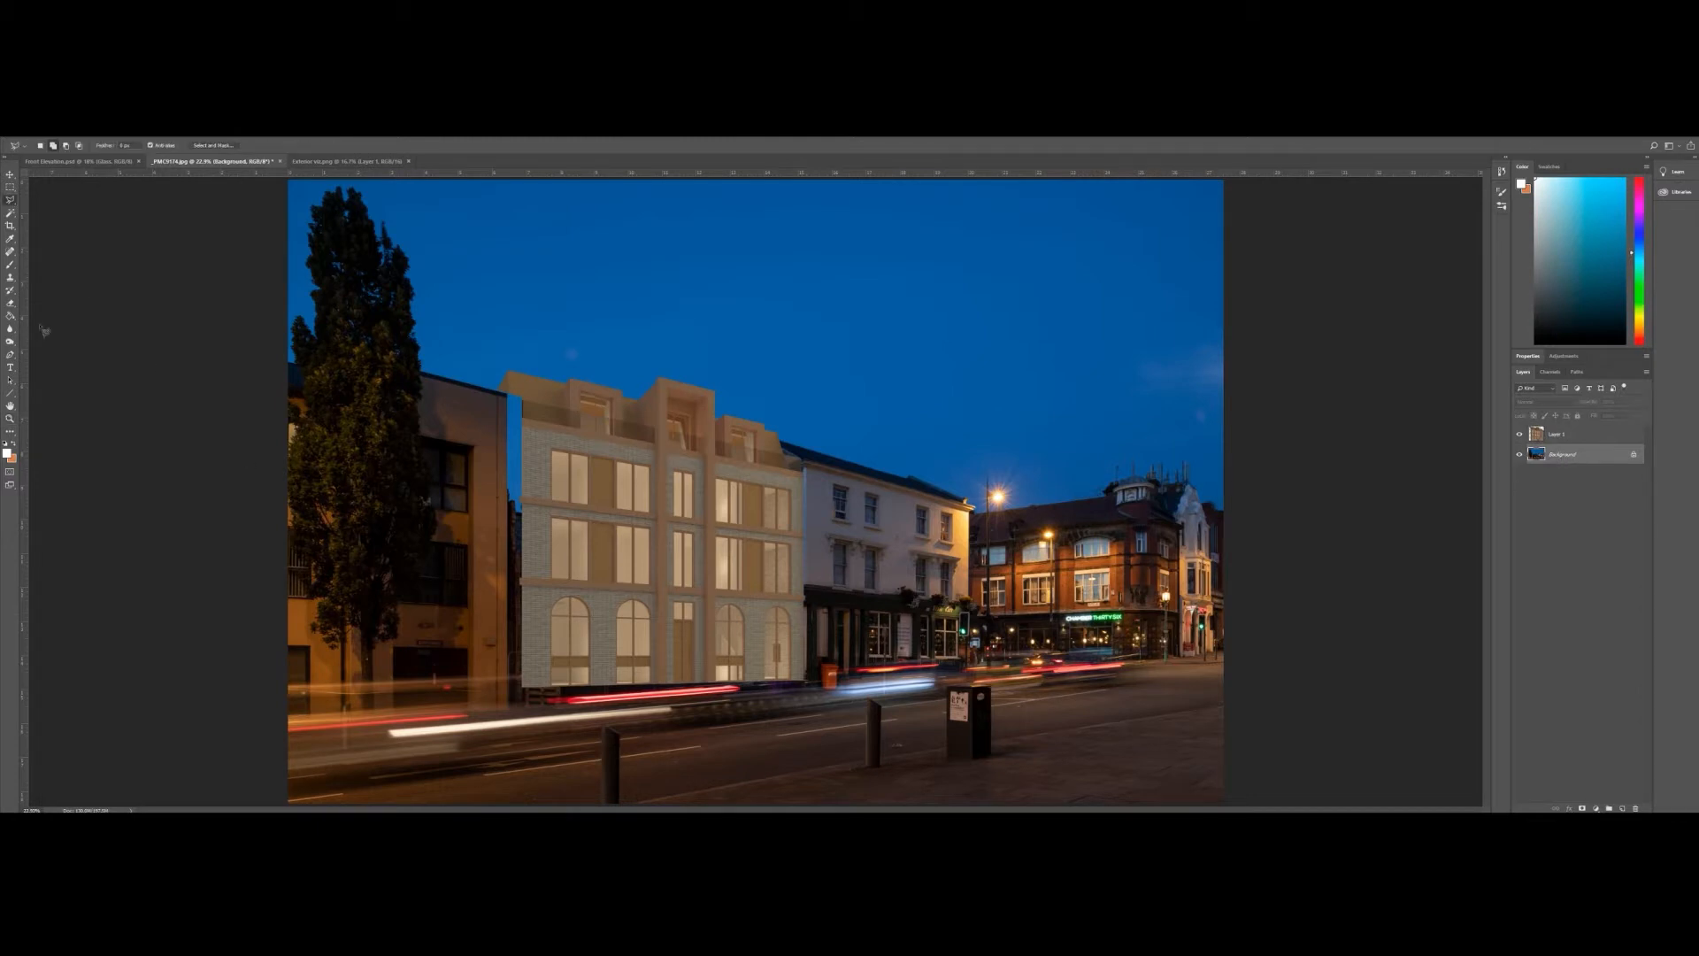
left_click(240, 711)
left_click(856, 644)
left_click(1188, 608)
left_click(1260, 642)
left_click(1239, 805)
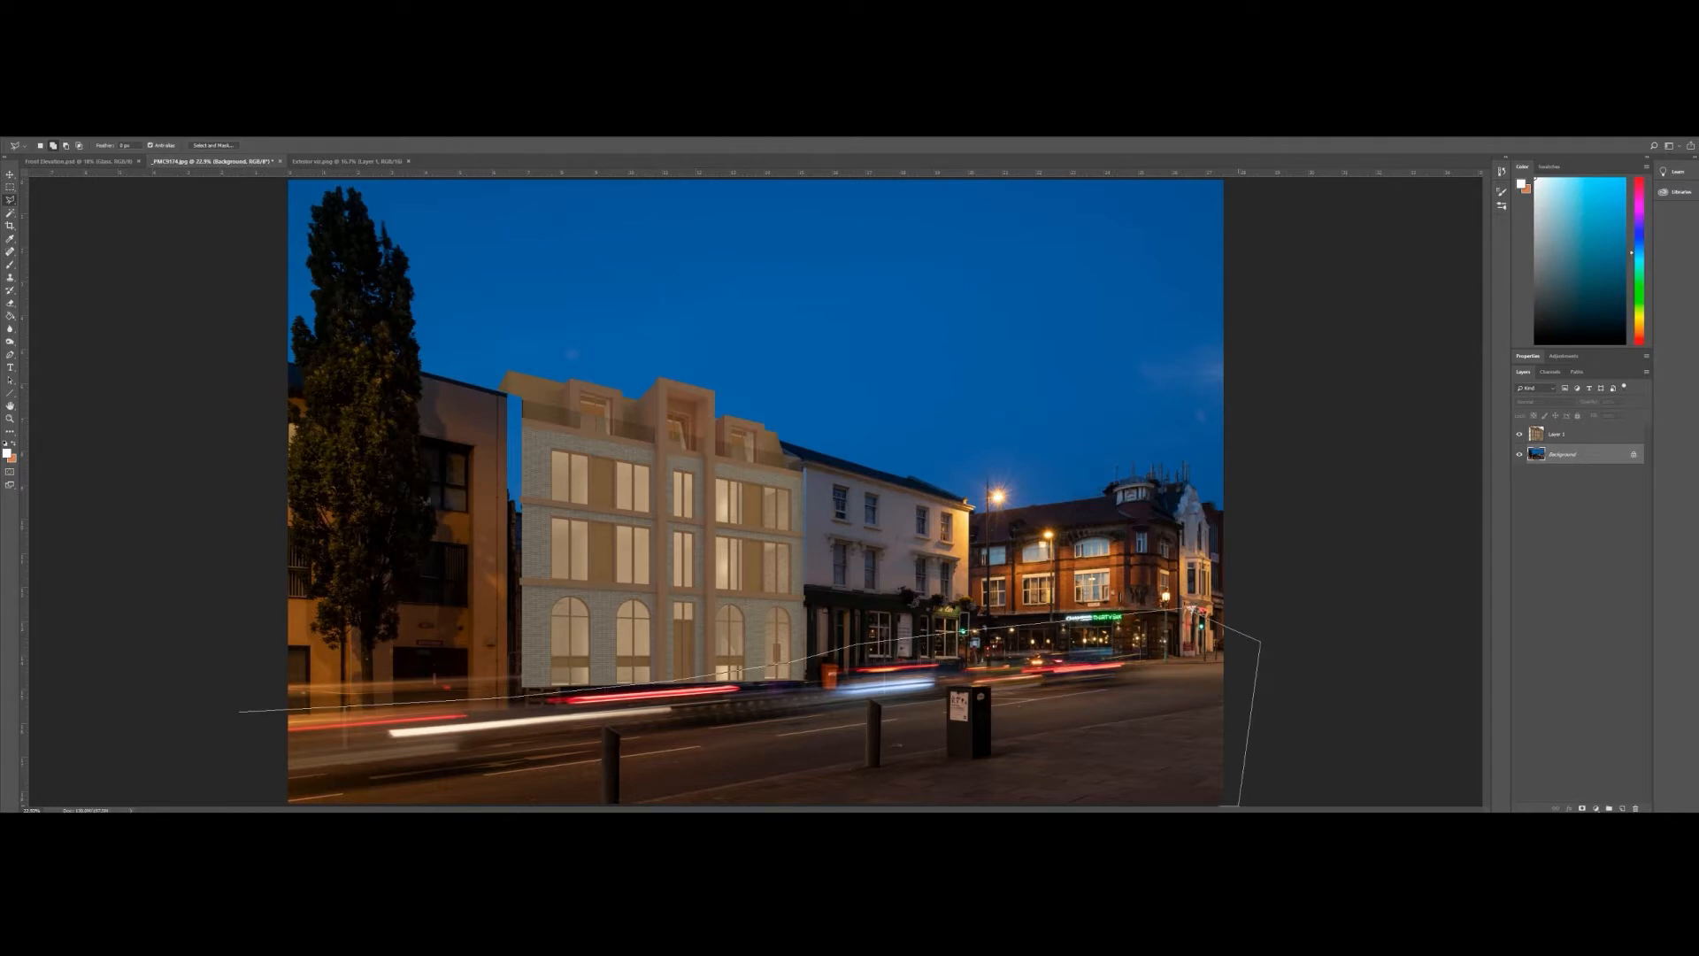
double_click(257, 806)
key("ctrl+j")
left_click_drag(1556, 433, 1565, 455)
key("v")
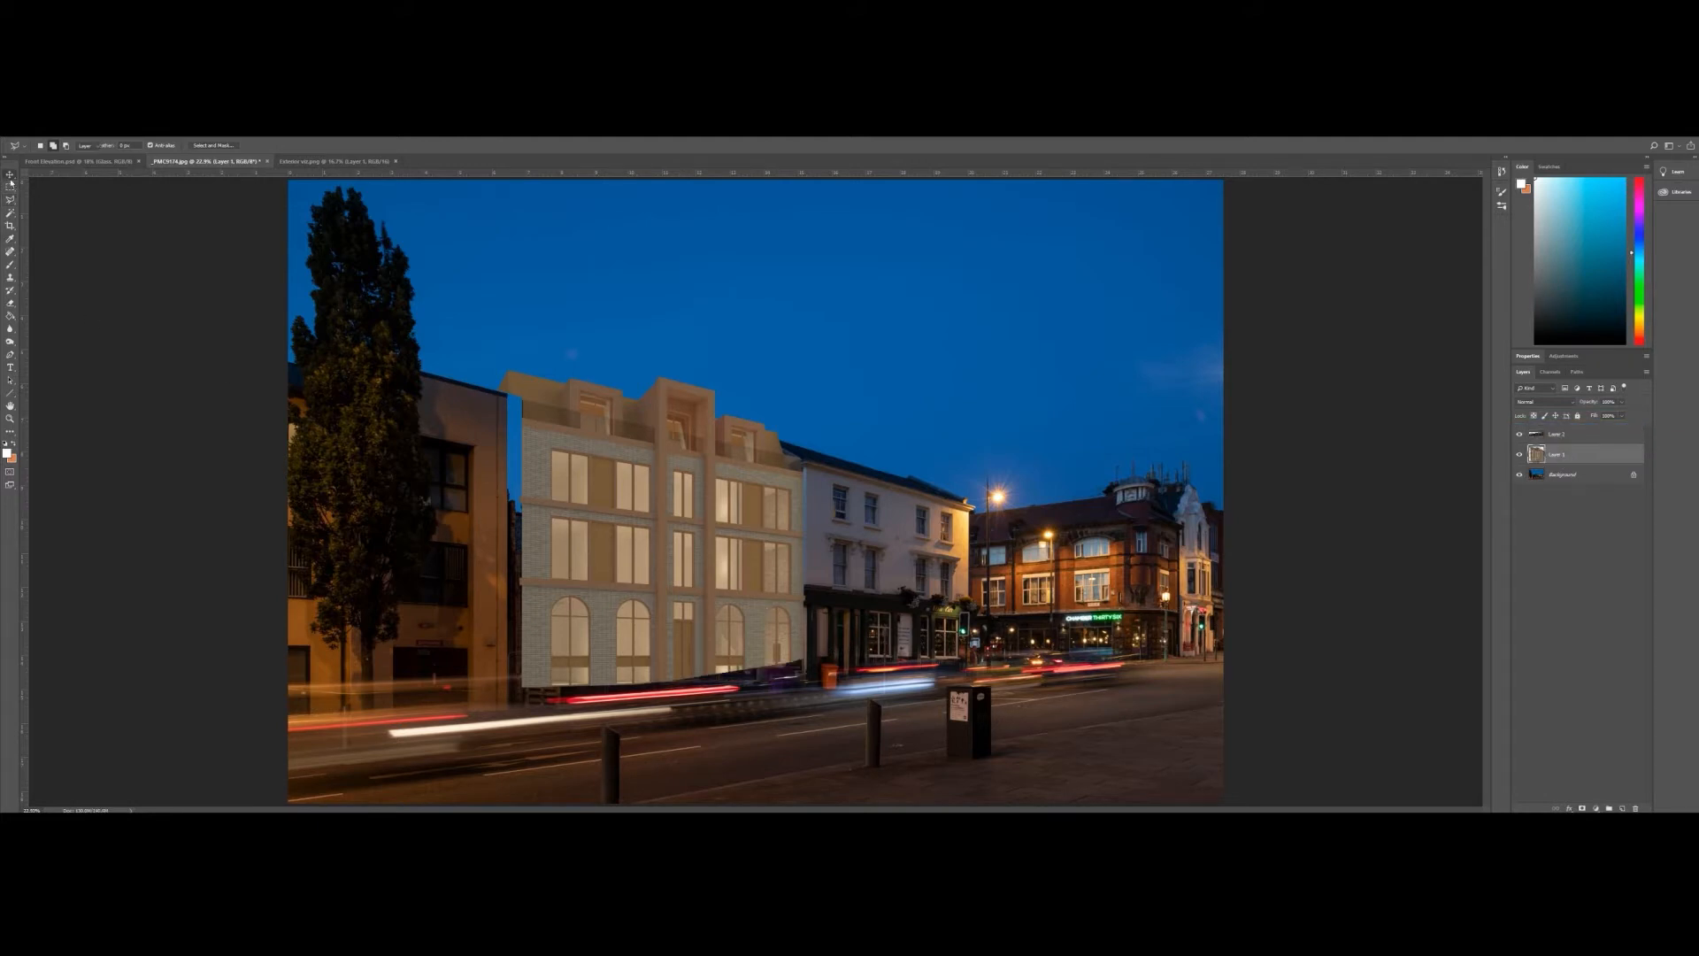
- Draw three red perspective guide lines with the Line tool, along the neighbouring rooflines, the shopfront cornice and the street-level base
key("z")
key("u")
left_click(126, 145)
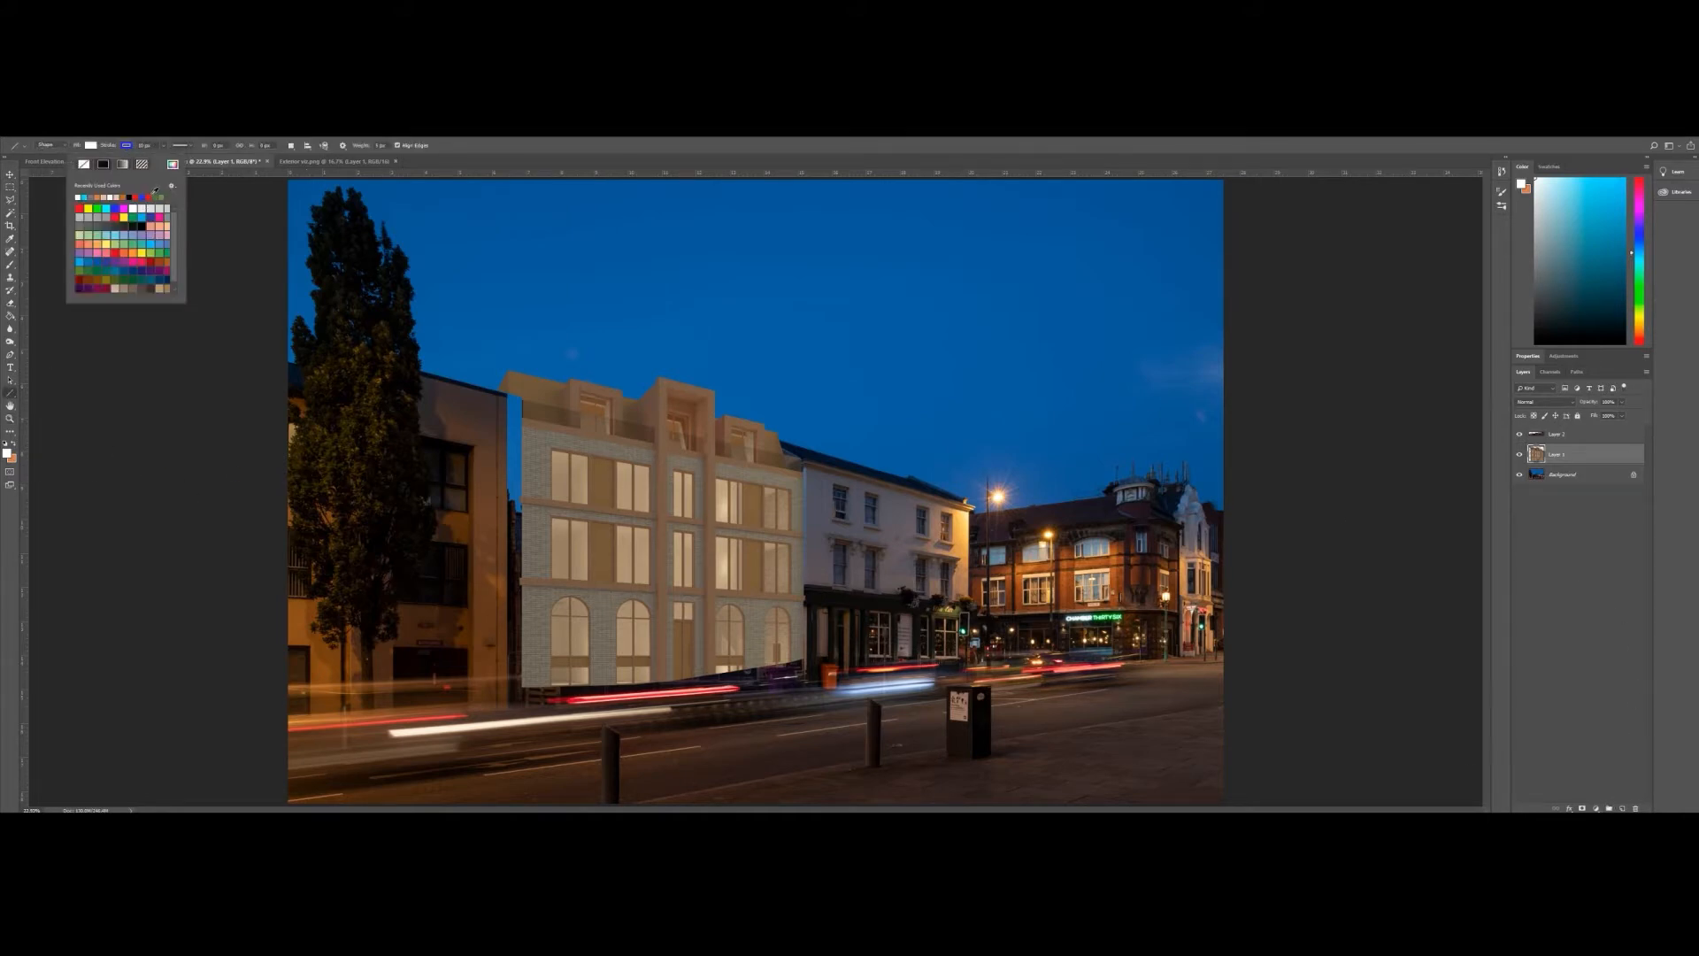
double_click(135, 197)
left_click_drag(969, 510, 241, 328)
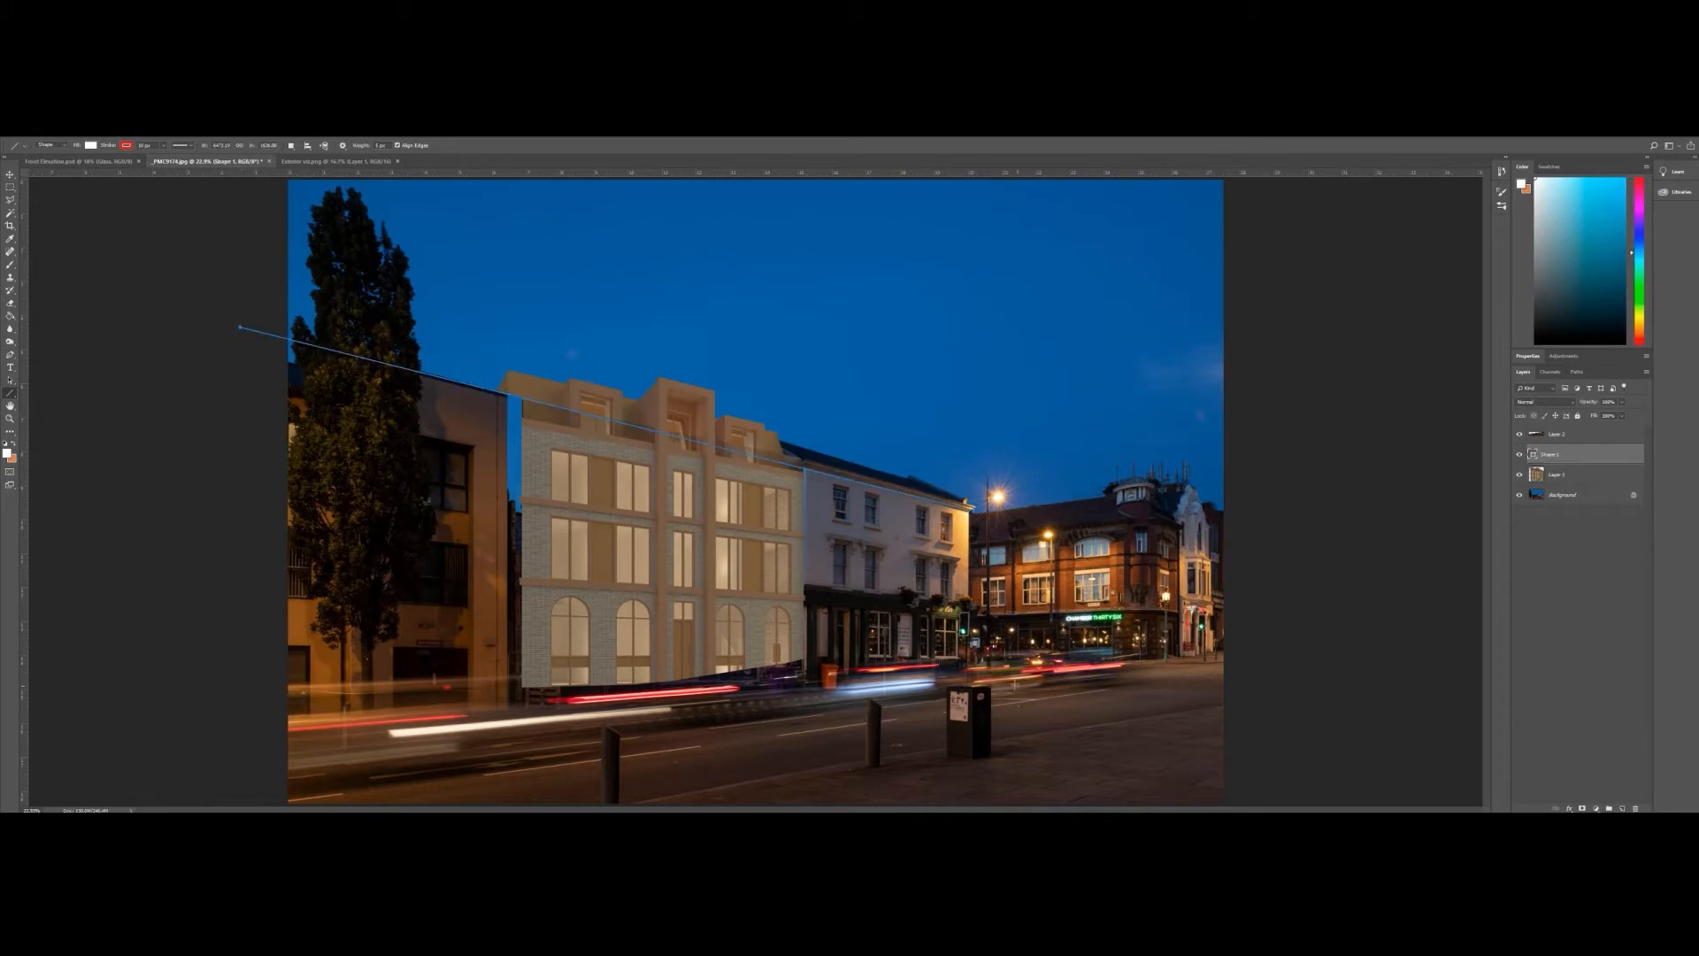
left_click_drag(1141, 654, 126, 752)
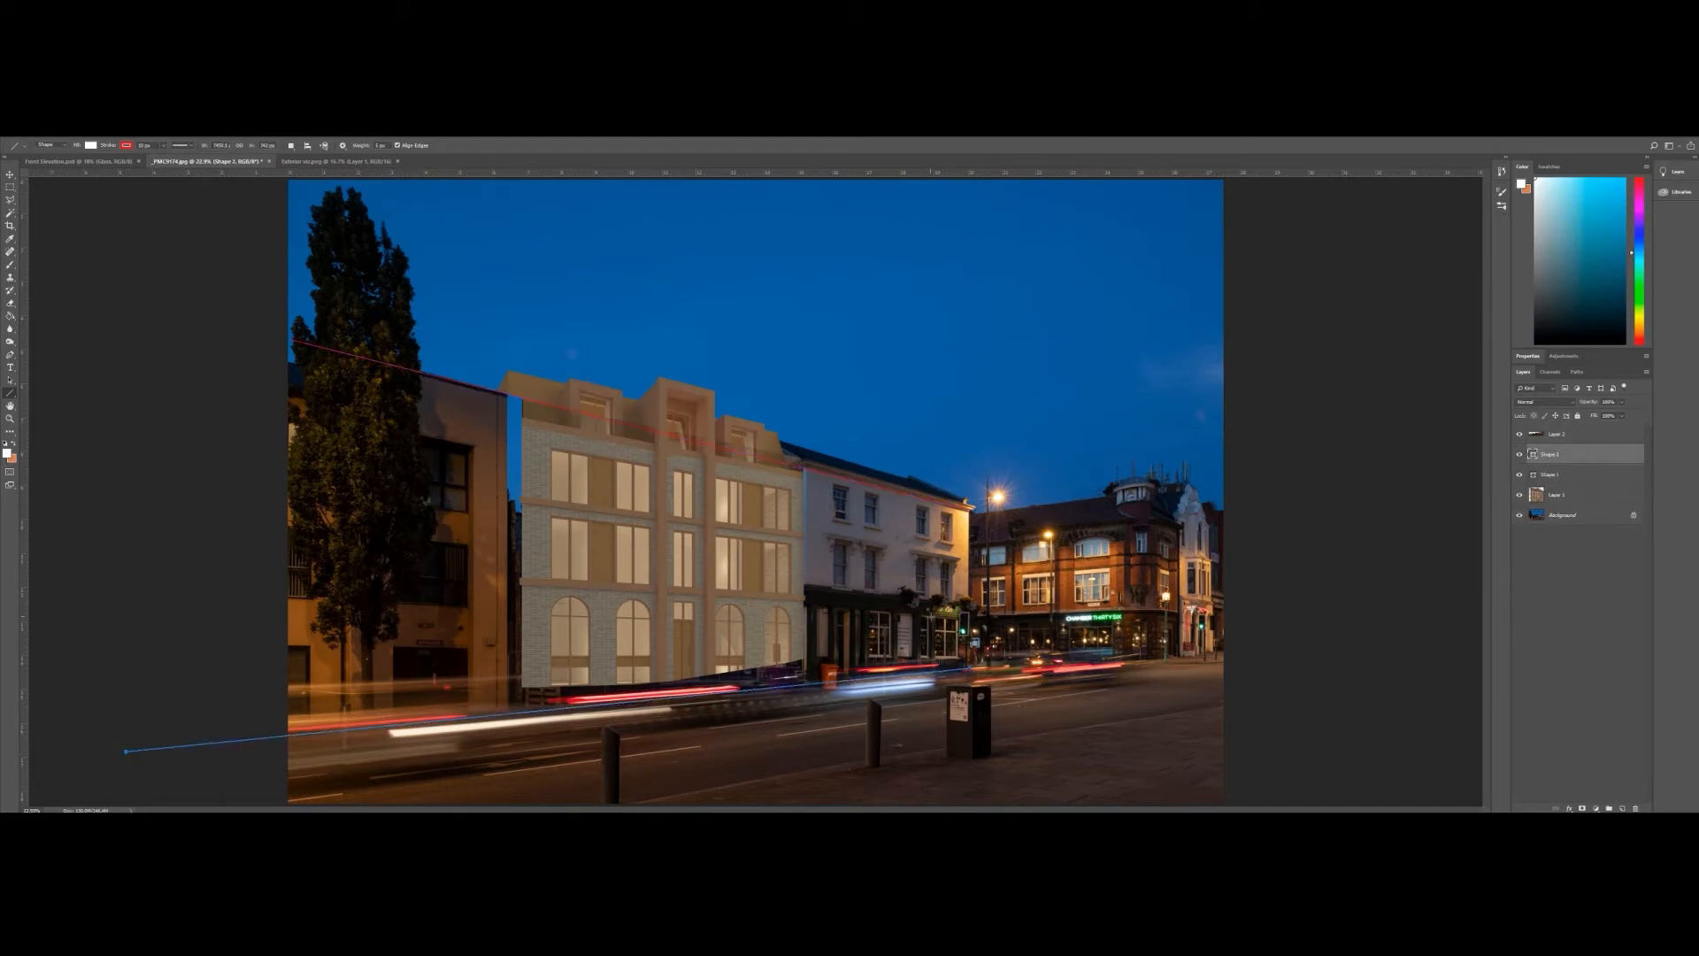
left_click_drag(984, 607, 169, 526)
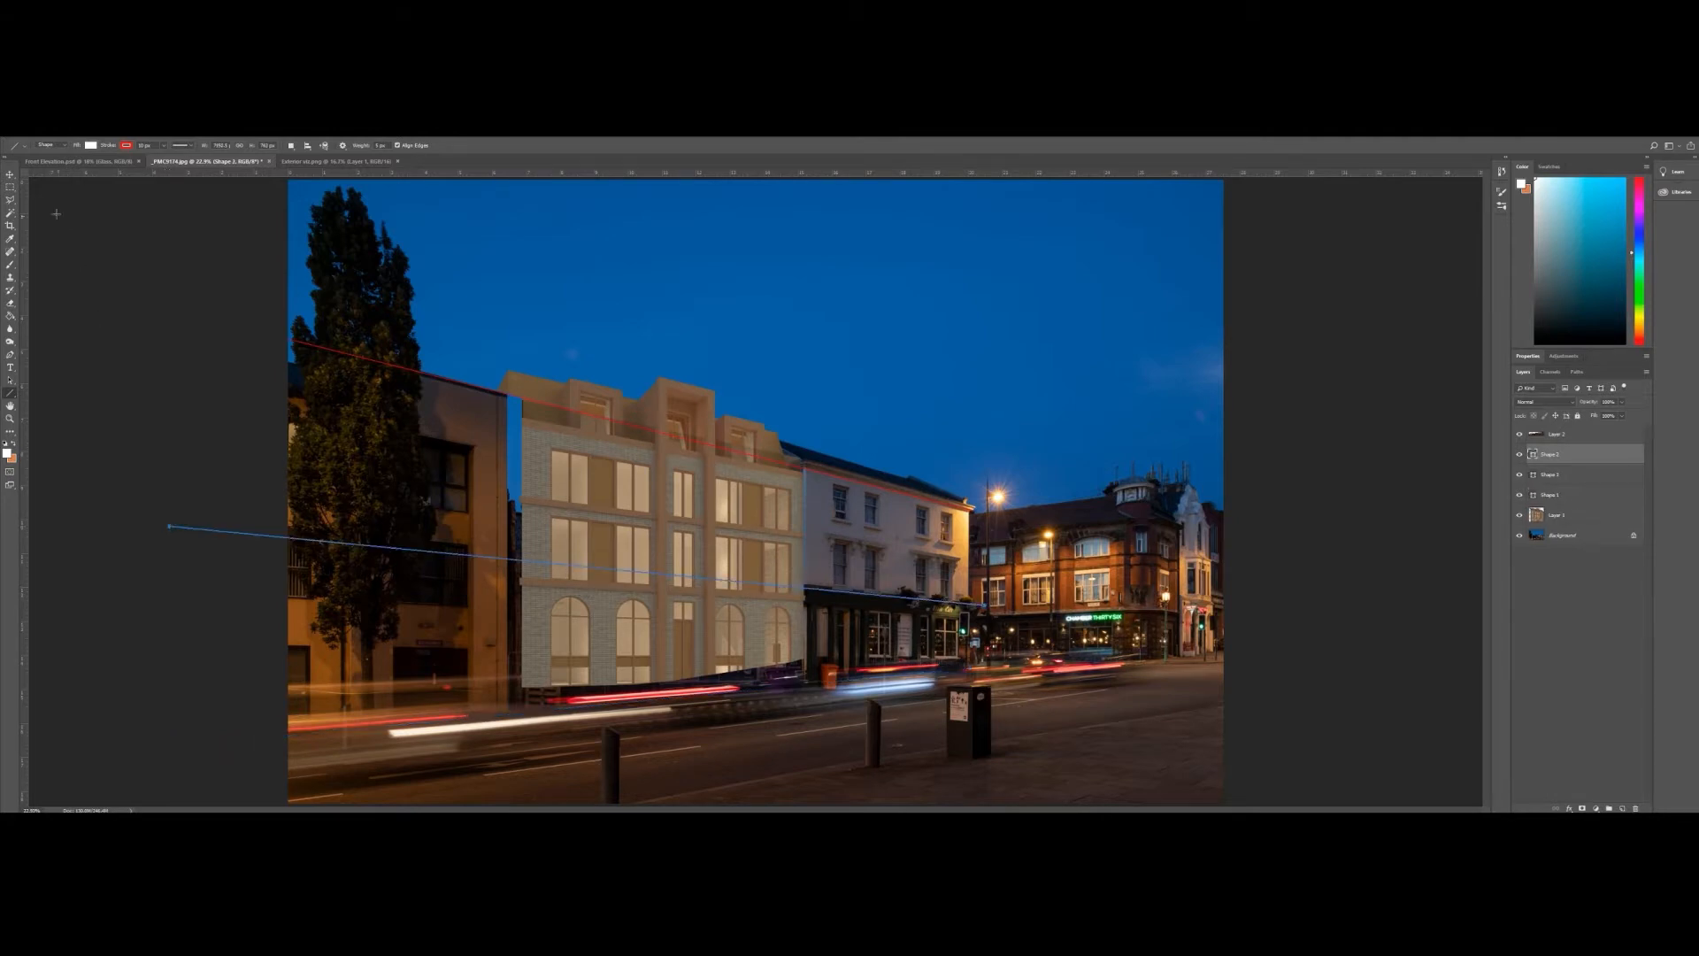
key("v")
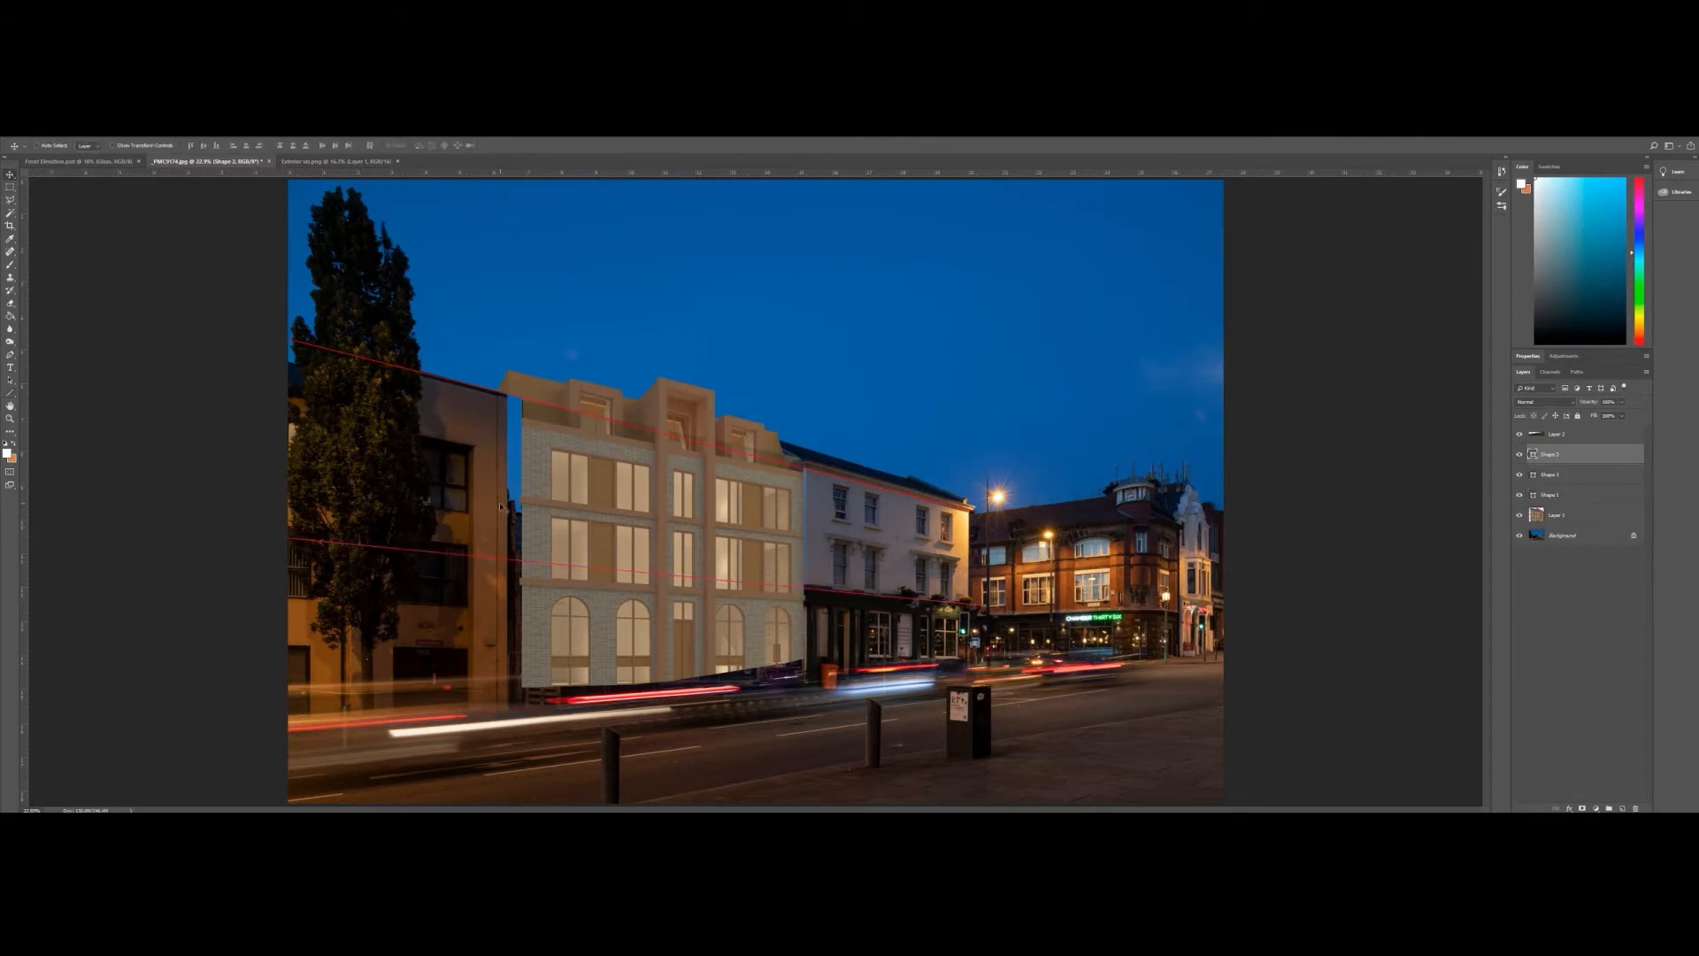
- Rasterize and merge the three guide-line shape layers into one layer and rename it Perspective
left_click(1555, 497, "shift")
right_click(1555, 497)
left_click(1579, 547)
right_click(1547, 474)
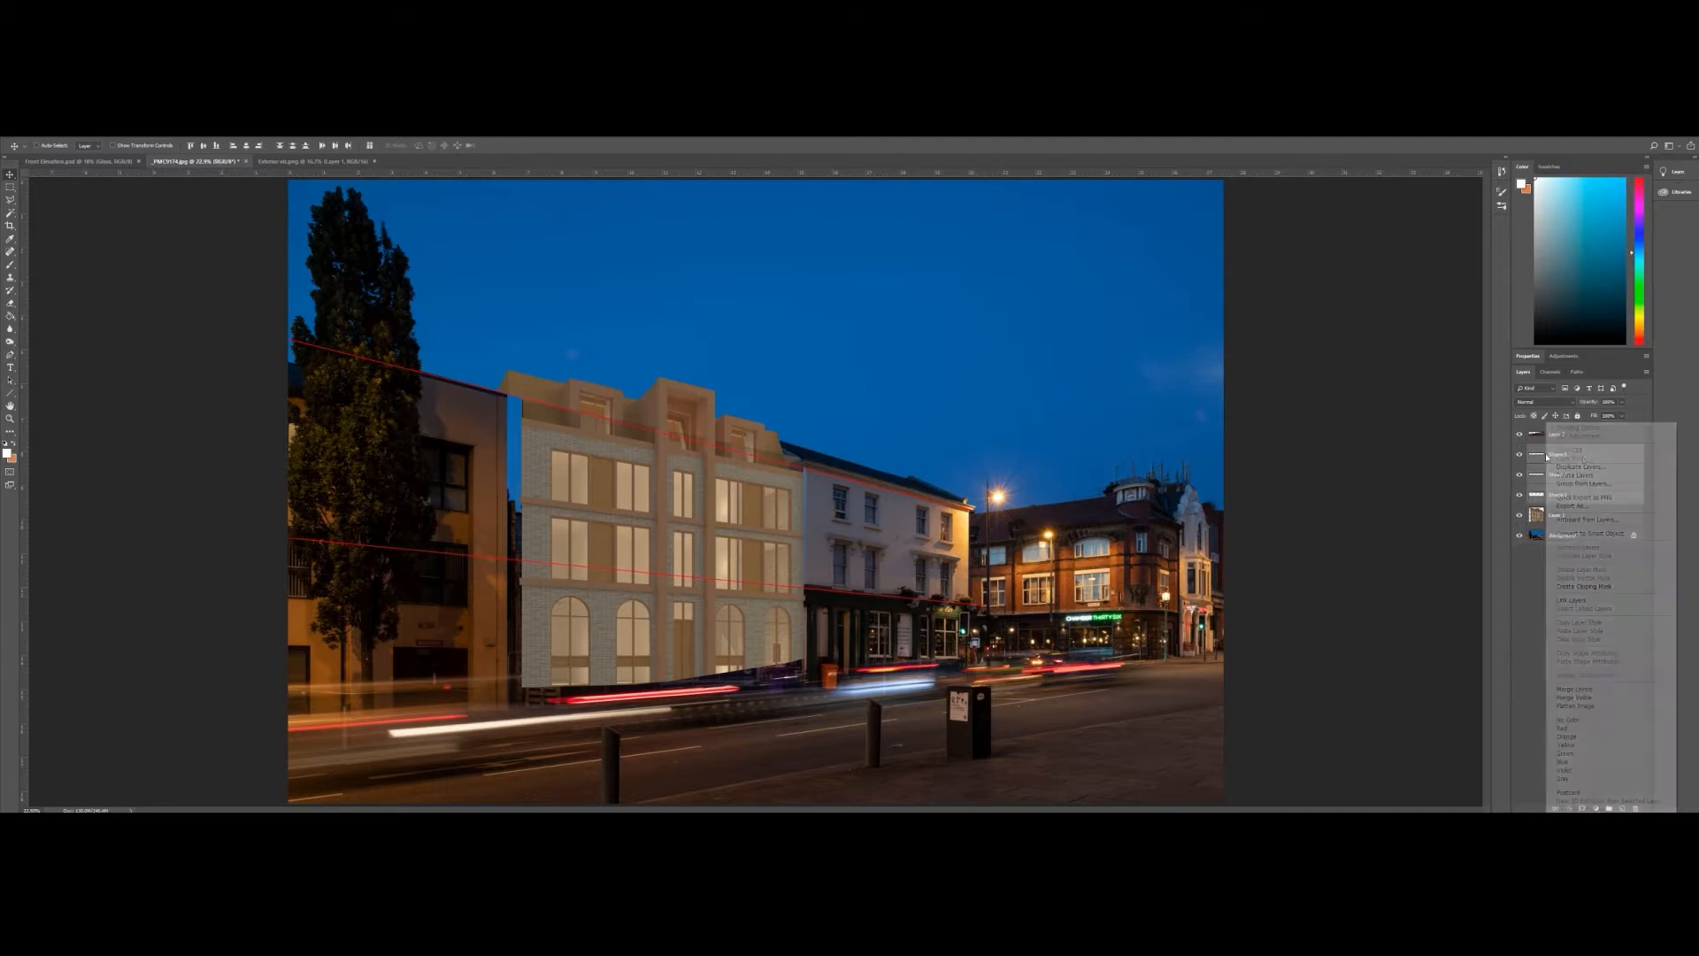
left_click(1574, 689)
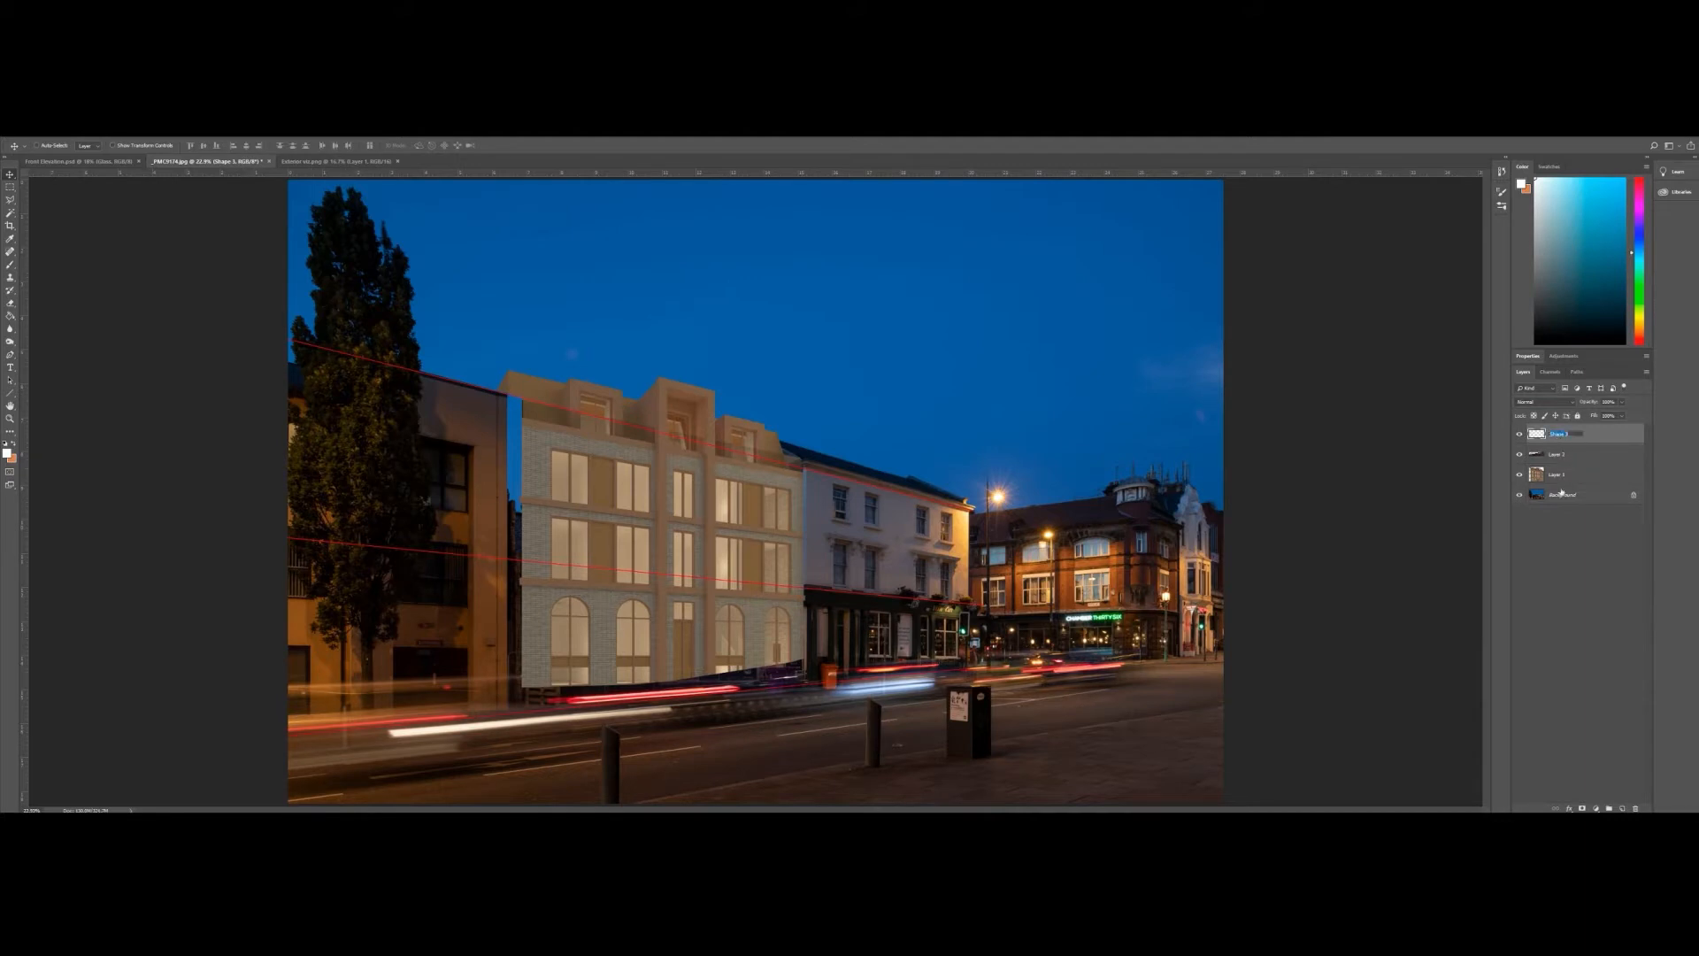
type("Fa")
key("Return")
- Free-transform the render layer, stretching its left edge outward to meet the neighbouring brown building
left_click(8, 417)
left_click(630, 494)
left_click(630, 494)
left_click(9, 175)
right_click(502, 432)
left_click(522, 456)
key("ctrl+t")
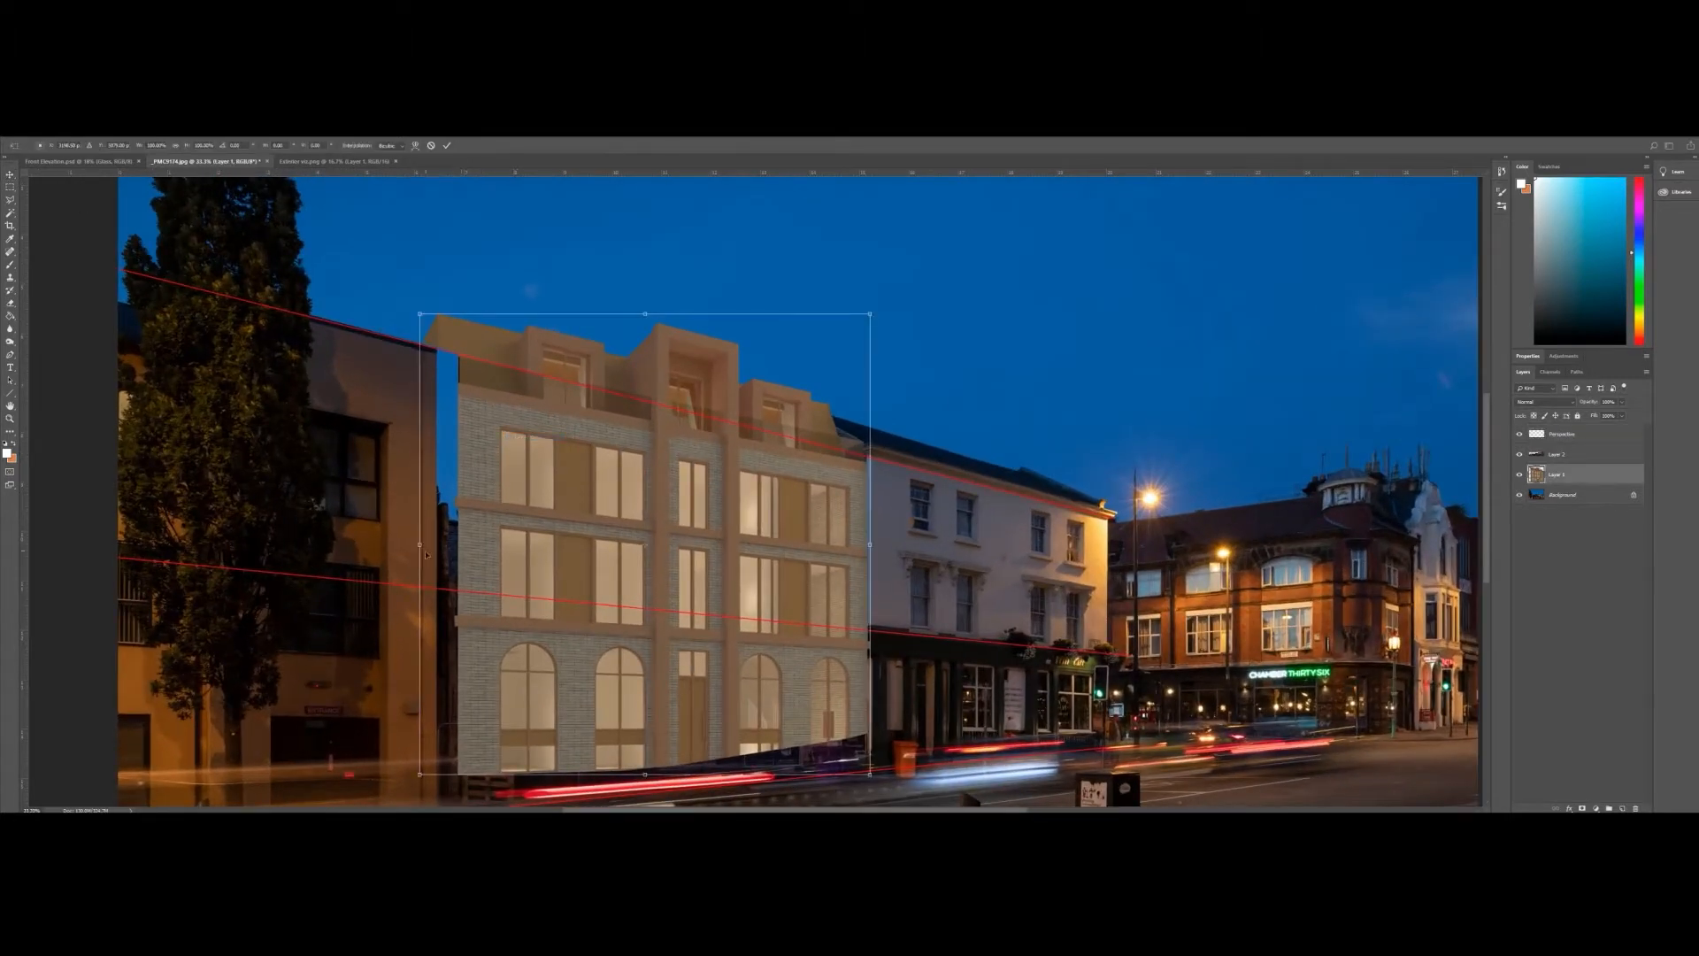
left_click_drag(420, 544, 397, 544)
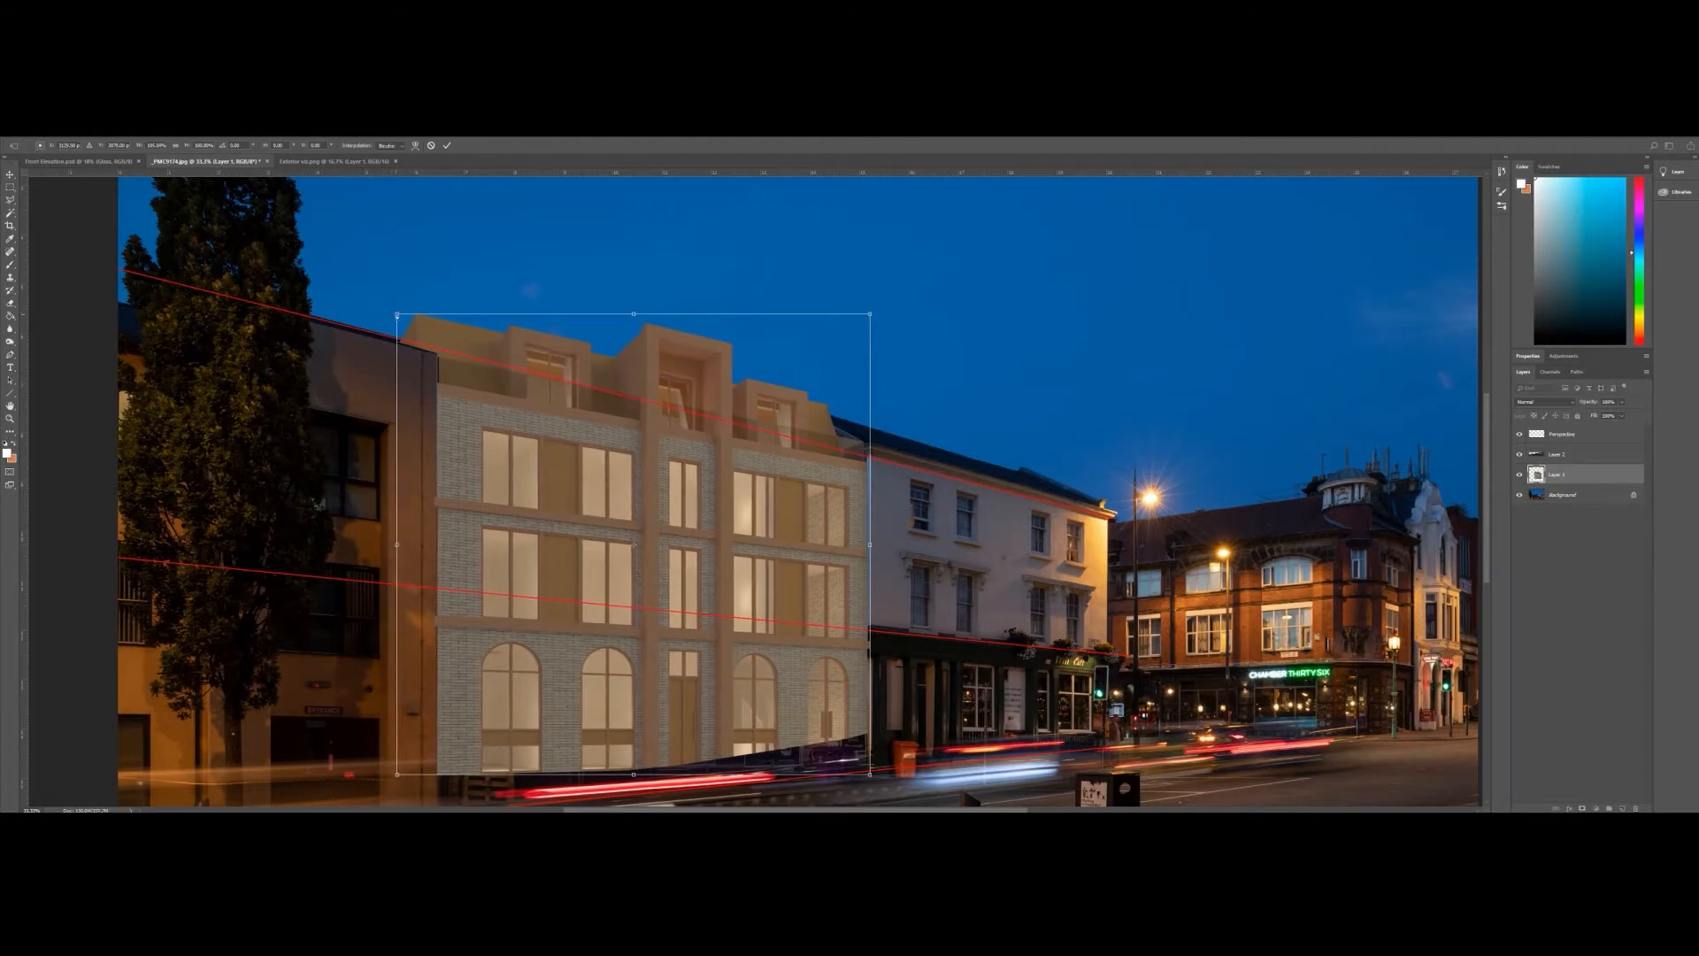
- Skew the render's upper-left and lower-left corners to follow the red perspective lines and apply the transform
left_click_drag(397, 314, 394, 286)
scroll(395, 689, "down", 3)
left_click_drag(398, 689, 395, 699)
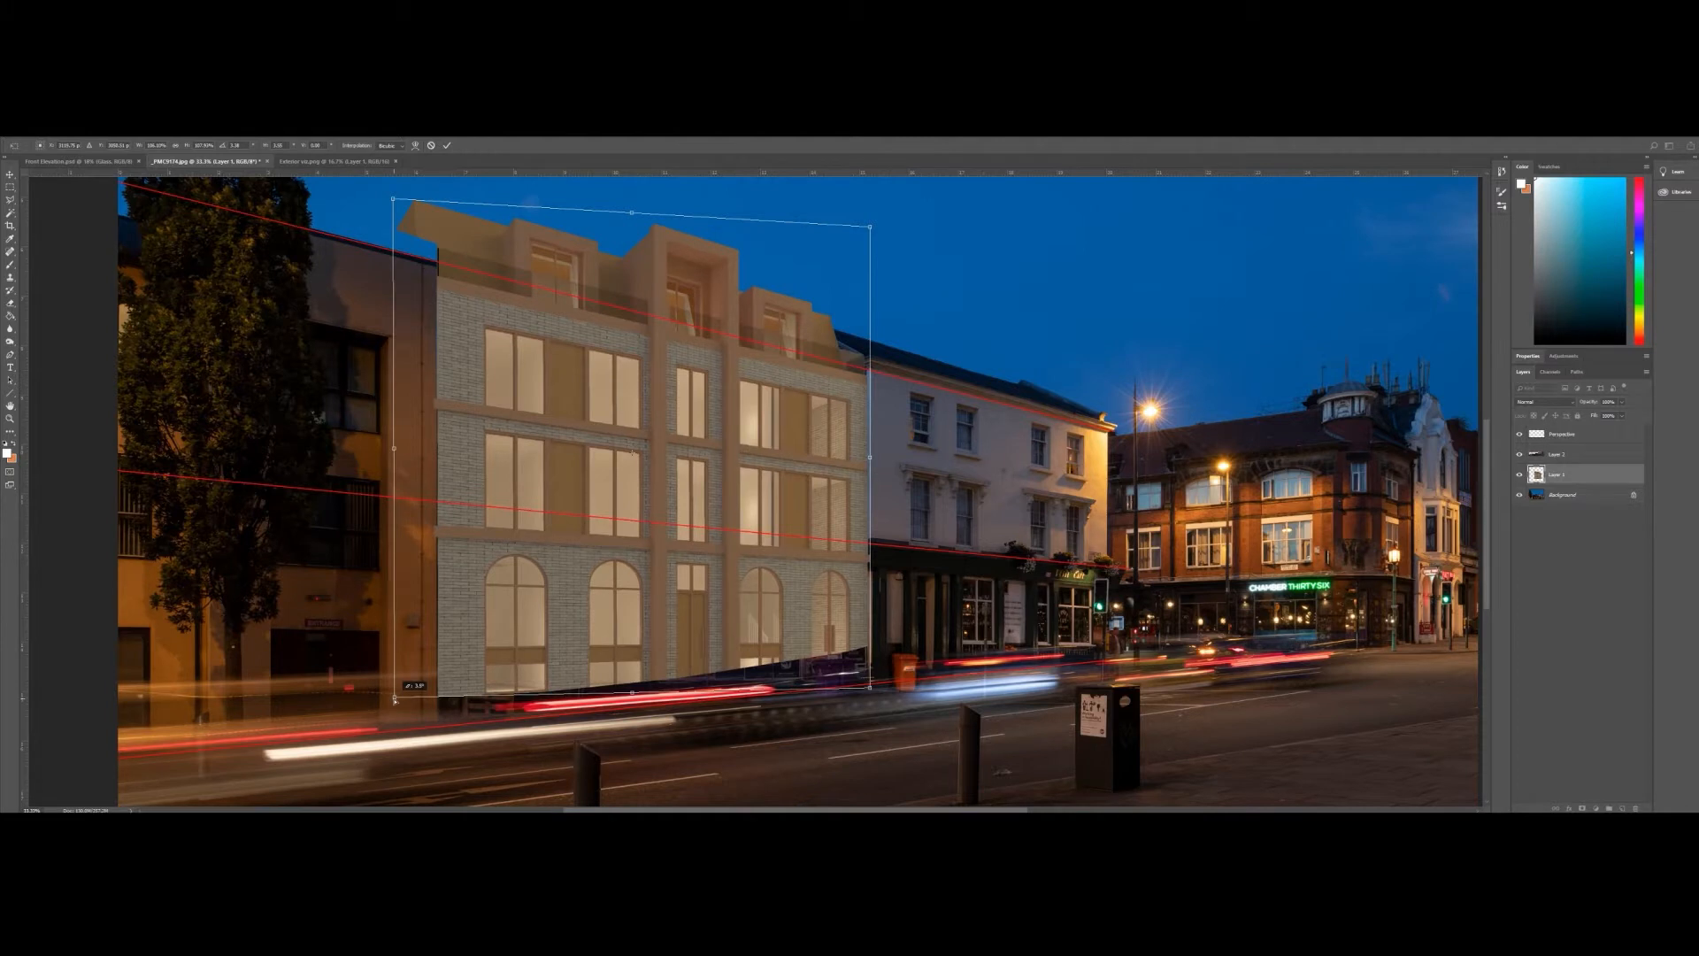
left_click_drag(395, 699, 395, 696)
key("Return")
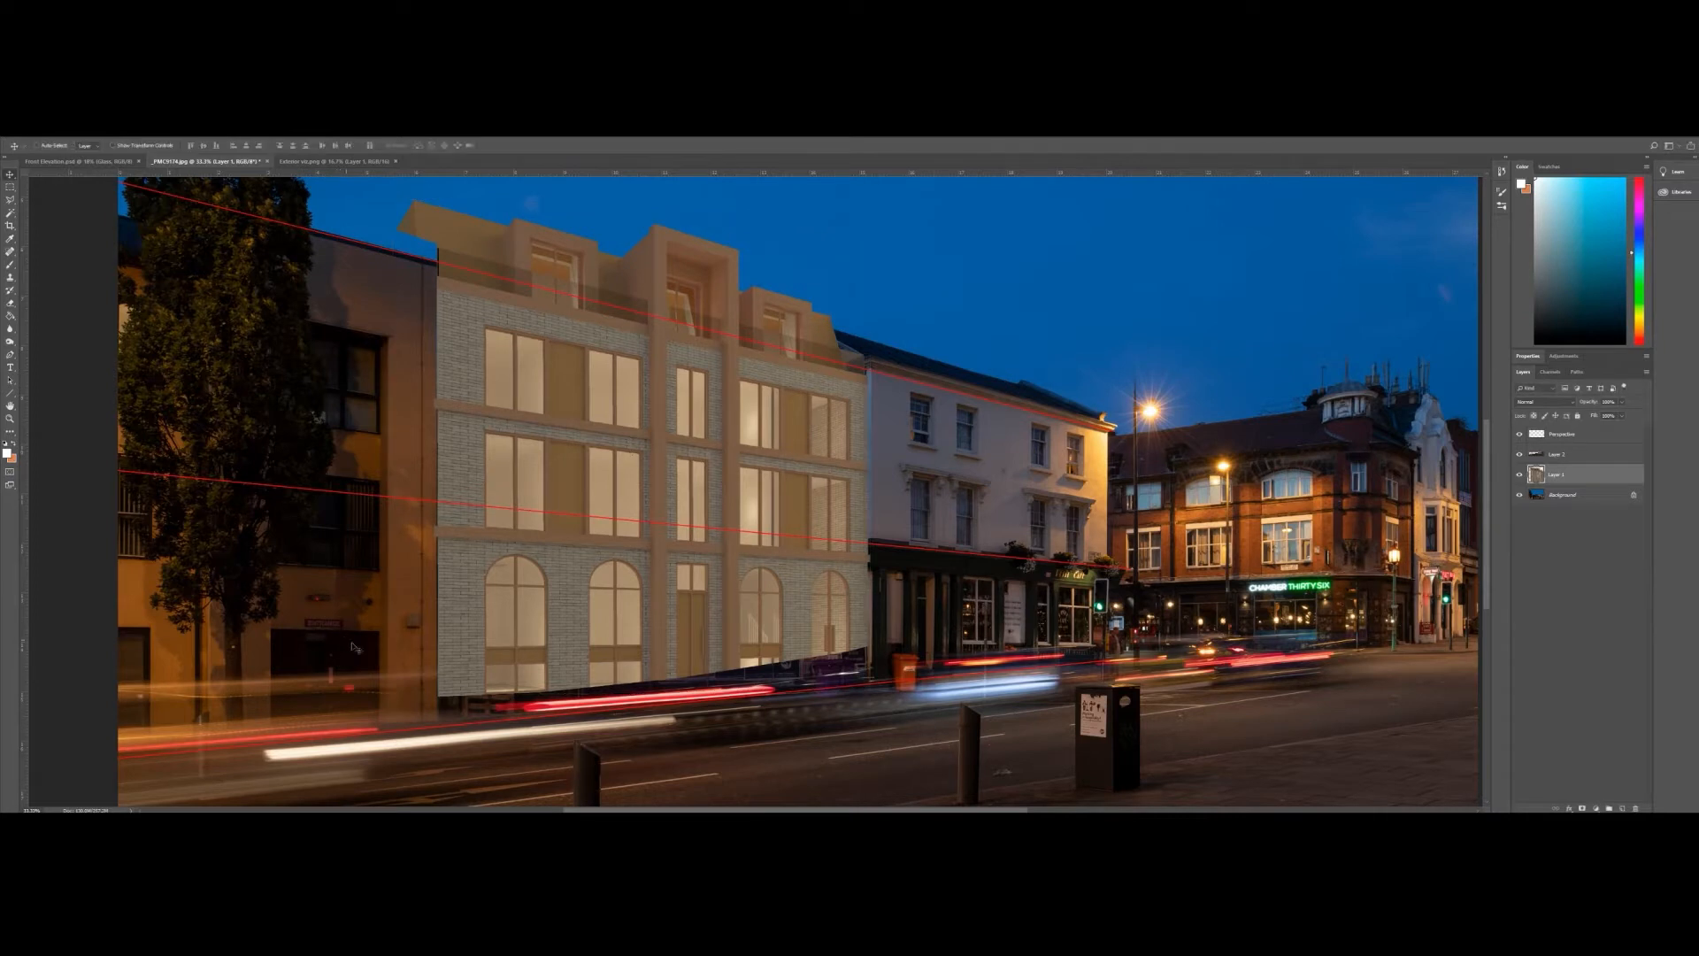
- Hide the copied road layer to expose the base of the rendered building above the street
left_click(1563, 457)
left_click(1521, 455)
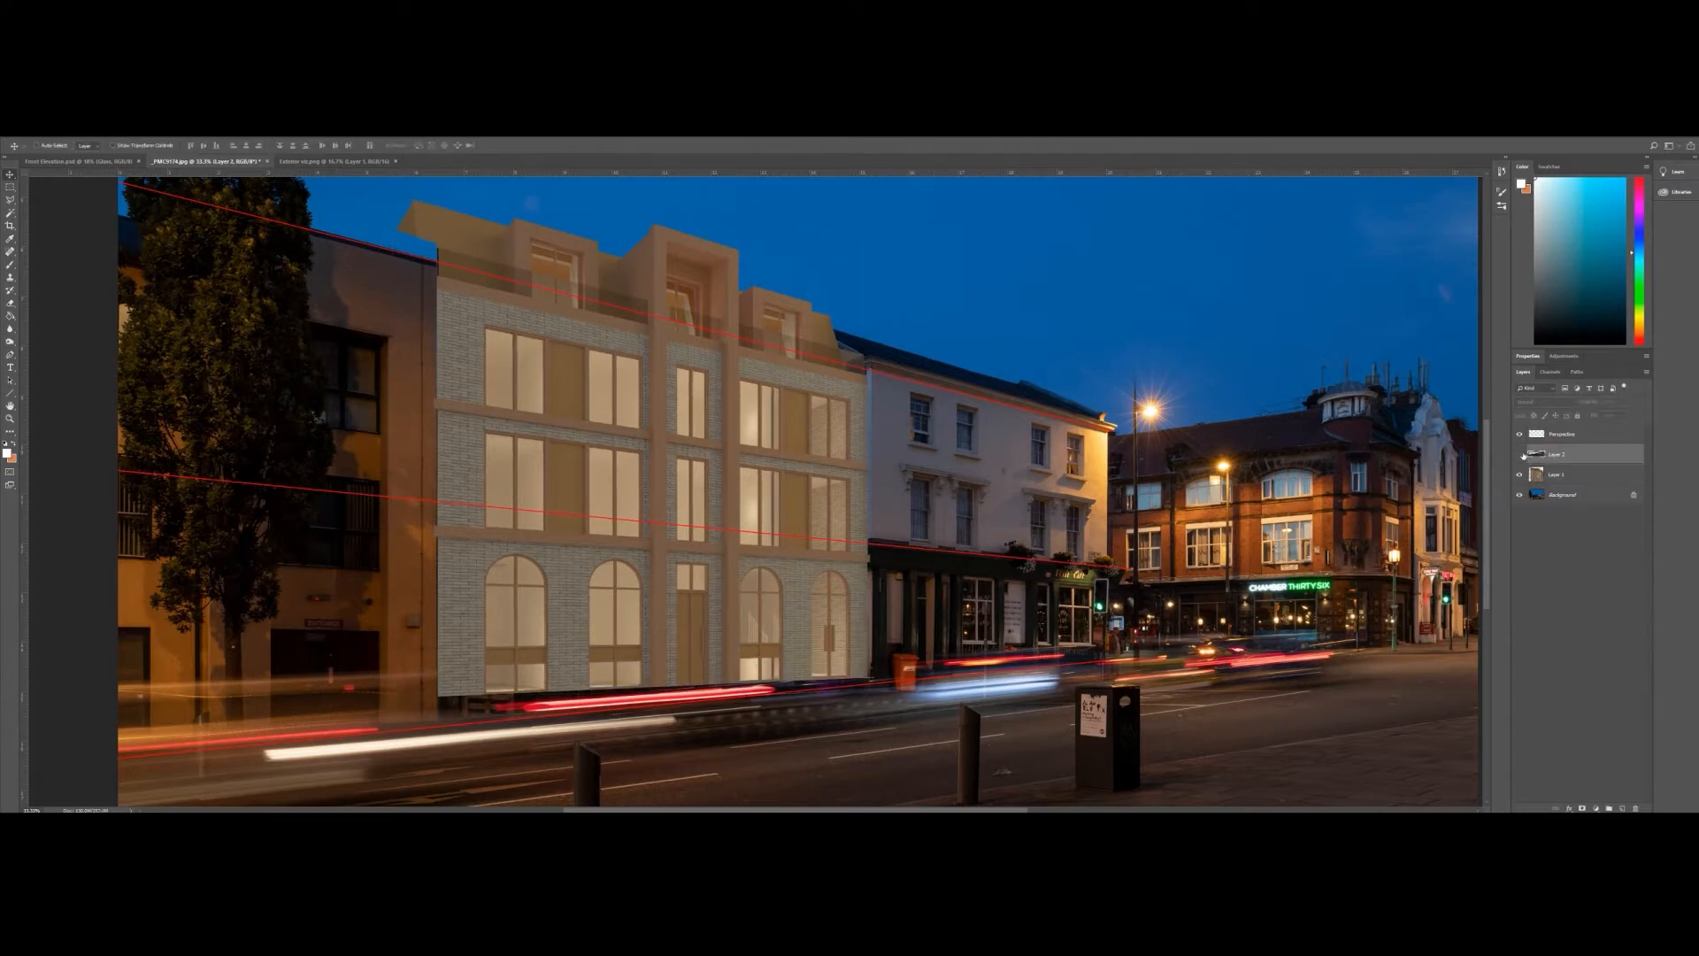
left_click(1521, 455)
key("z")
right_click(273, 365)
left_click(301, 369)
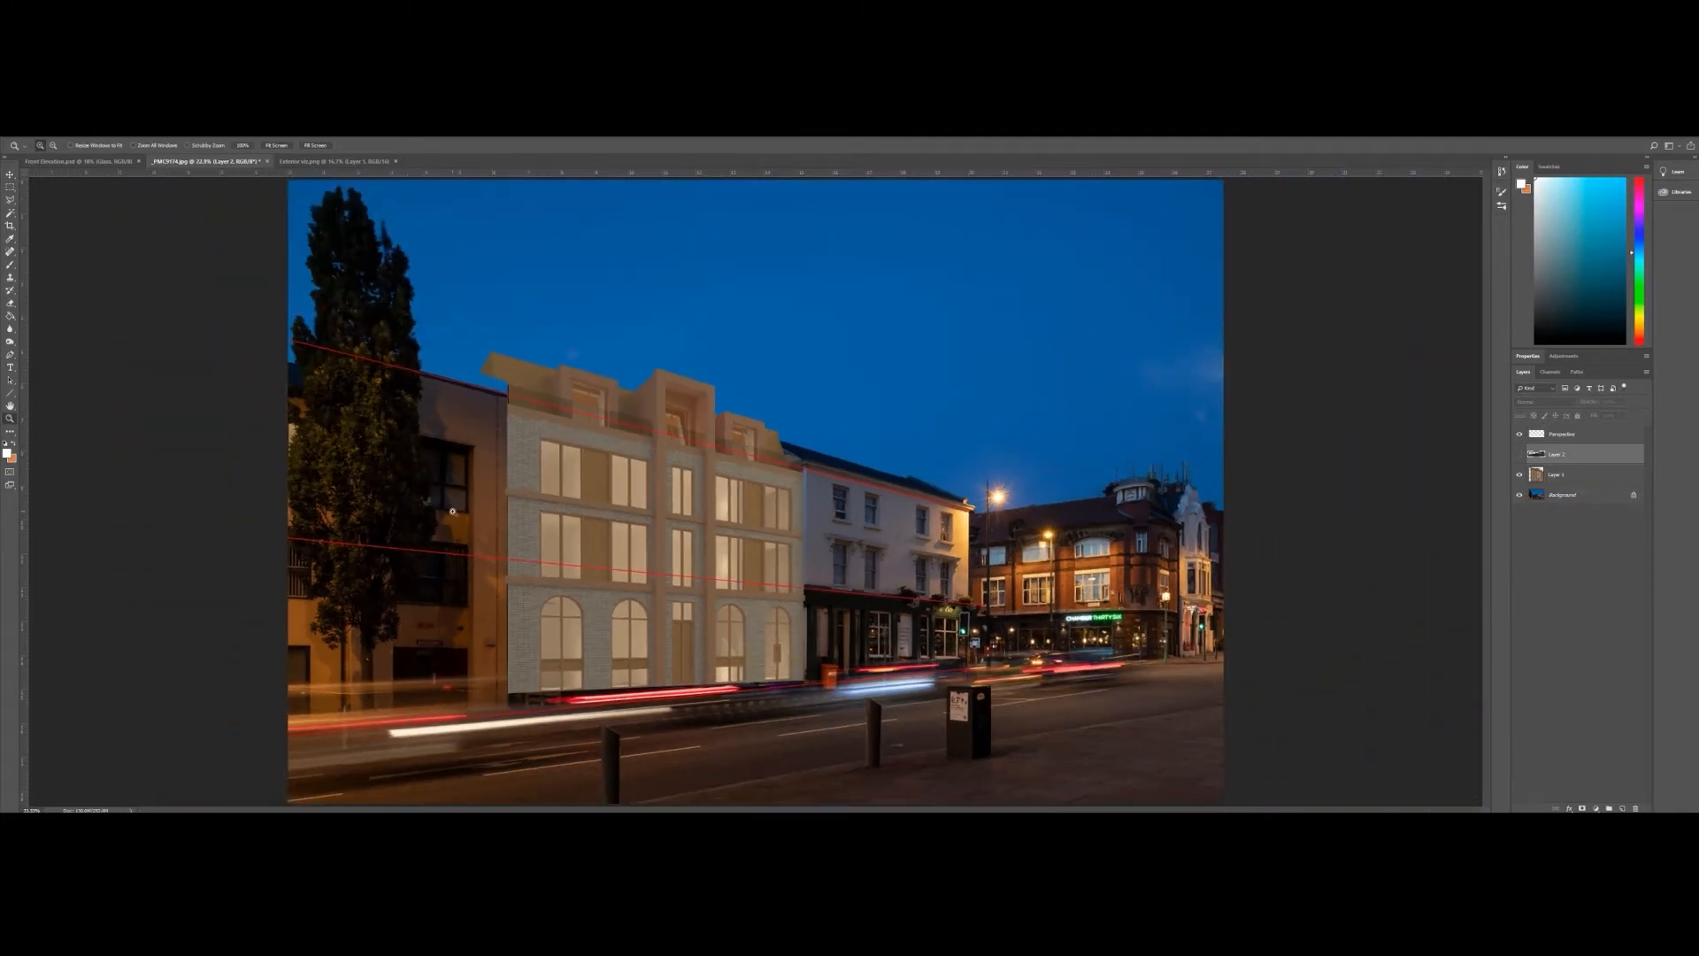
left_click(684, 511)
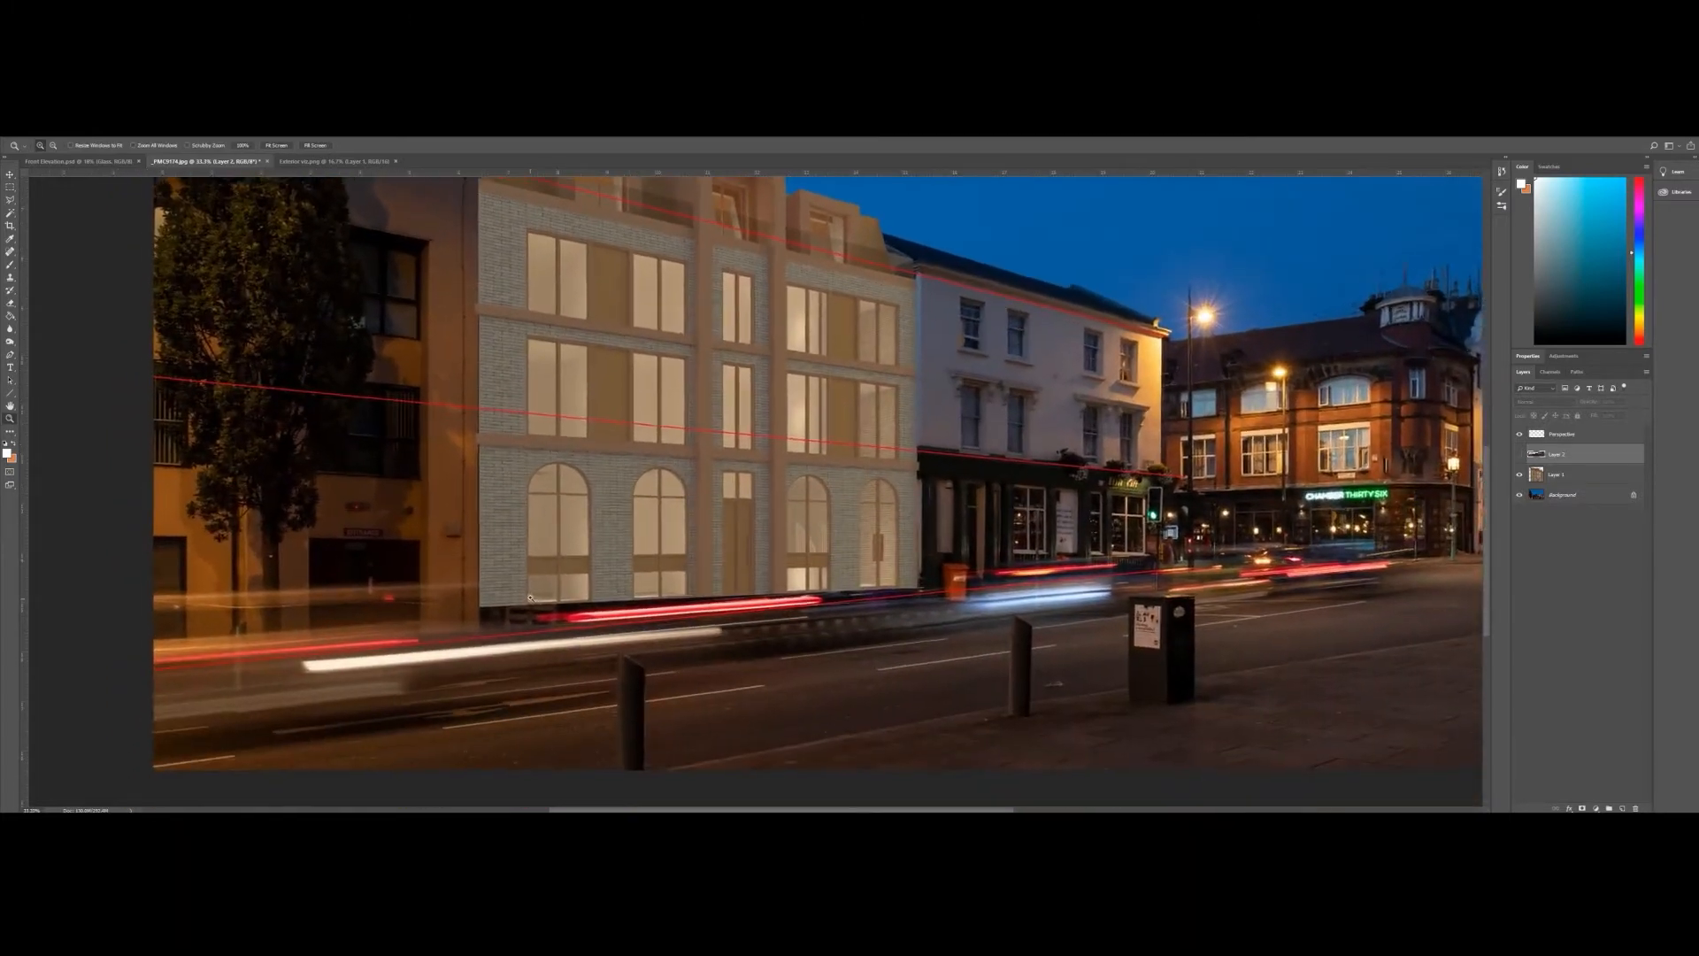
left_click(530, 599)
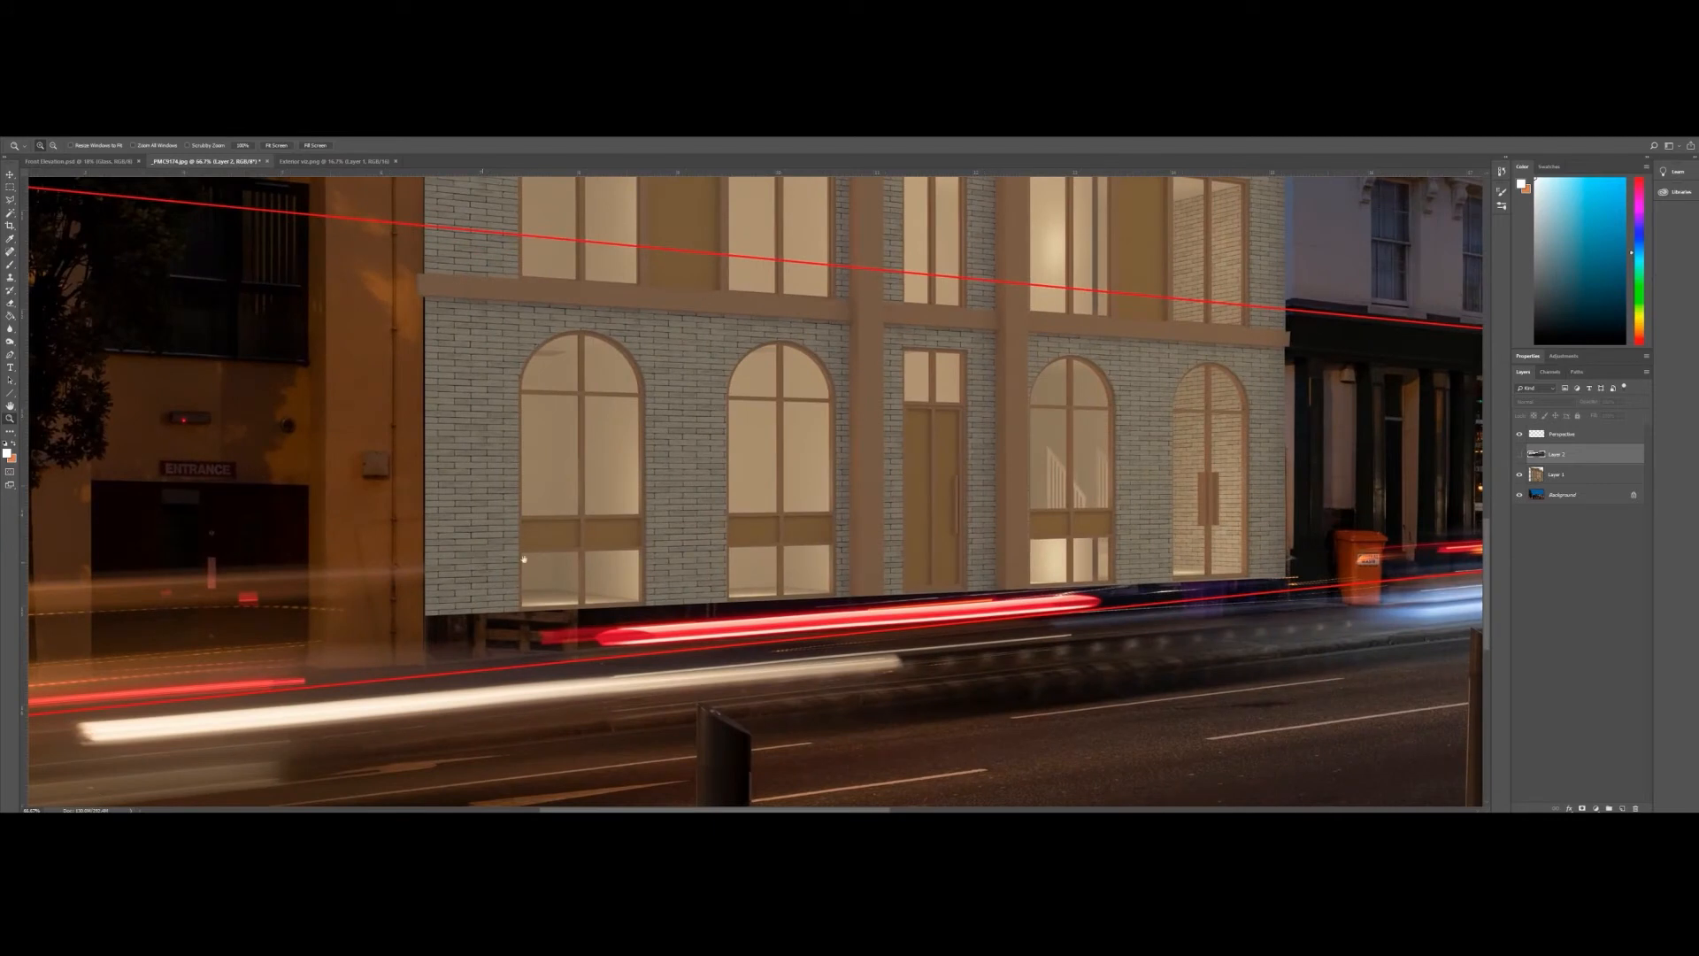
- Stretch the render layer's base downward, adjust its lower corners to the street-level perspective line and apply the transform
left_click(1519, 454)
left_click(1566, 436)
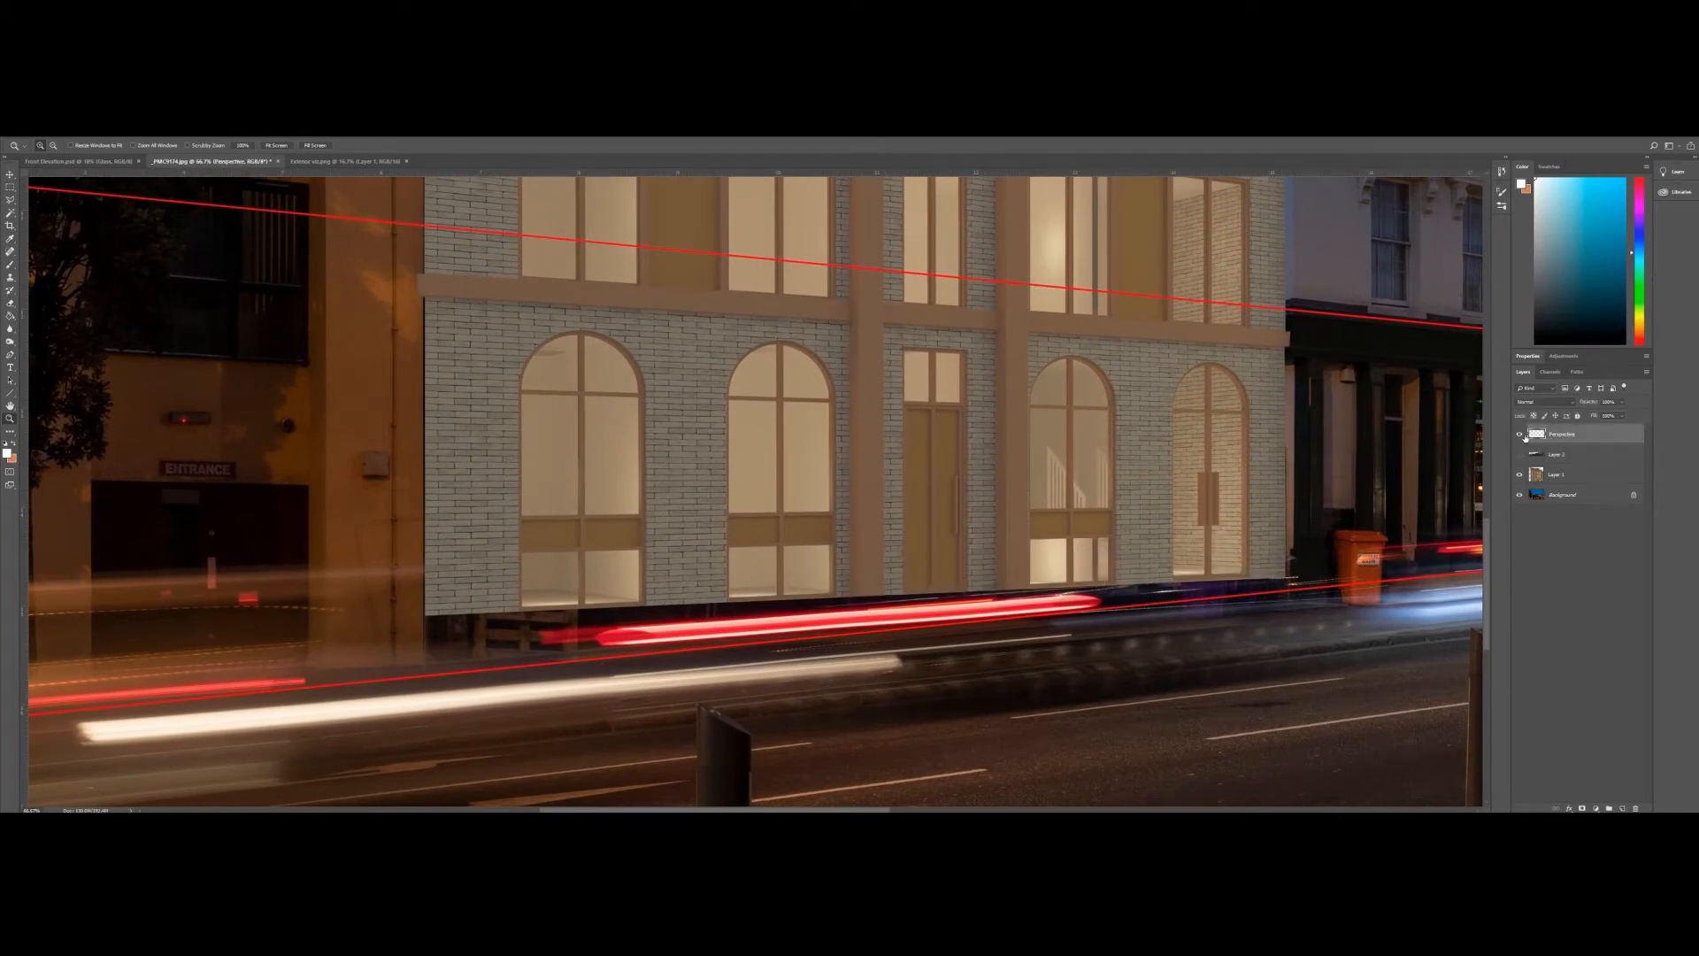
left_click(1560, 477)
key("ctrl+t")
scroll(557, 628, "down", 1)
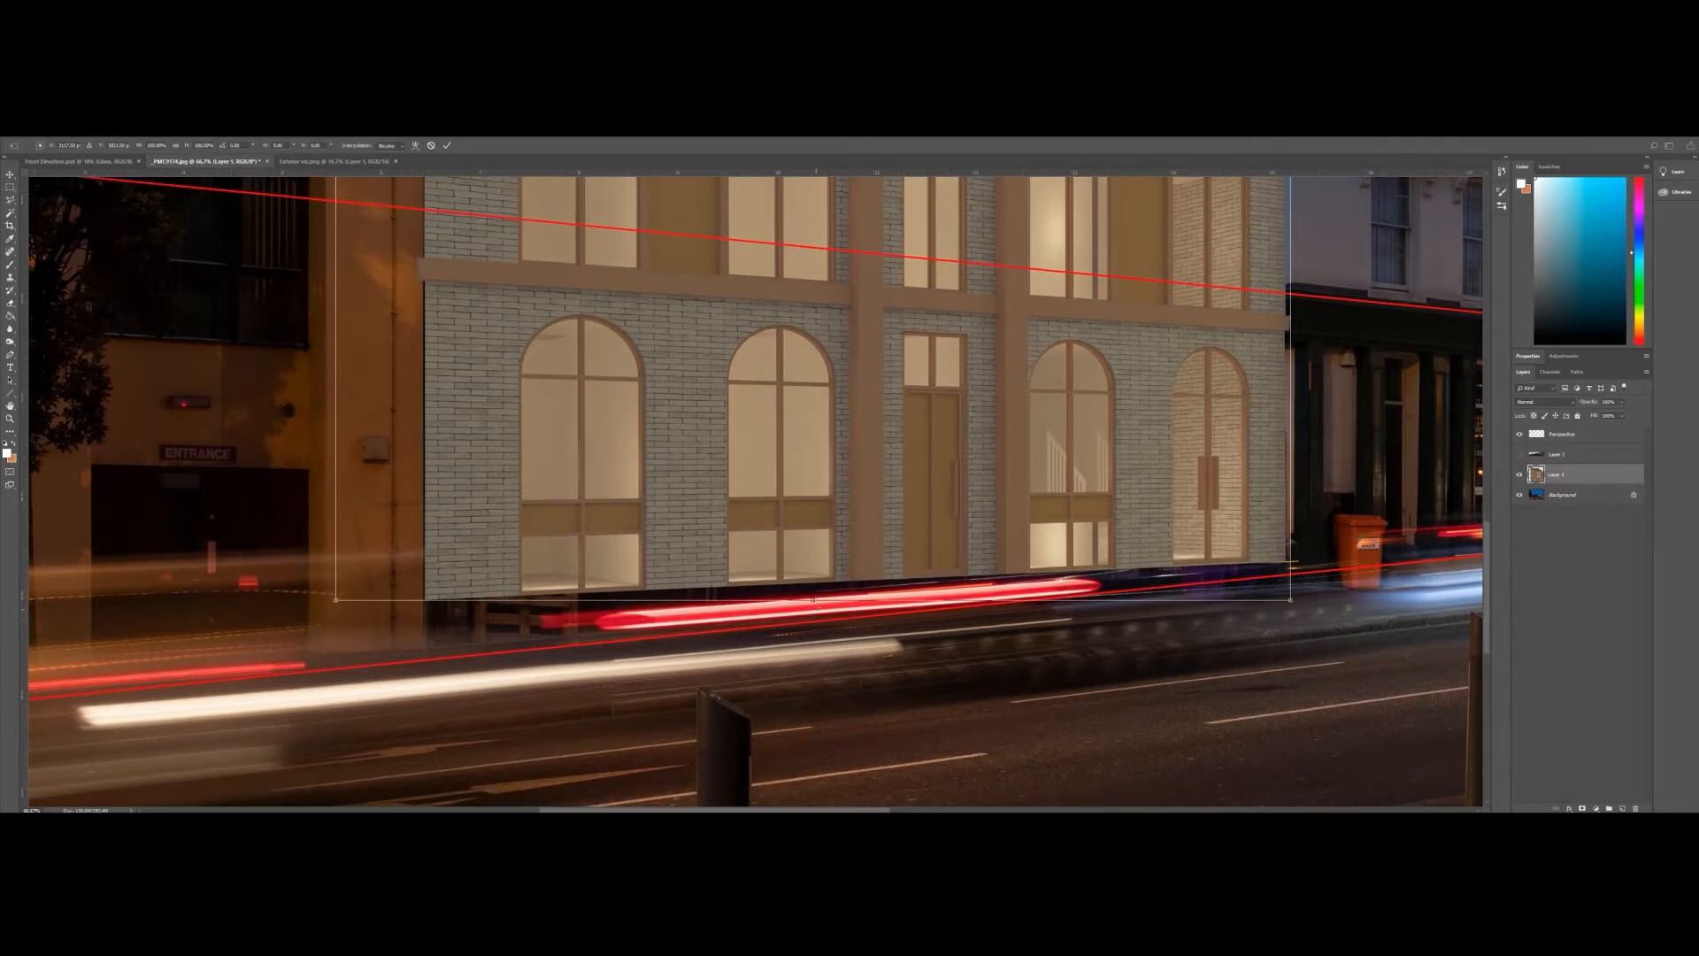
left_click_drag(812, 599, 806, 618)
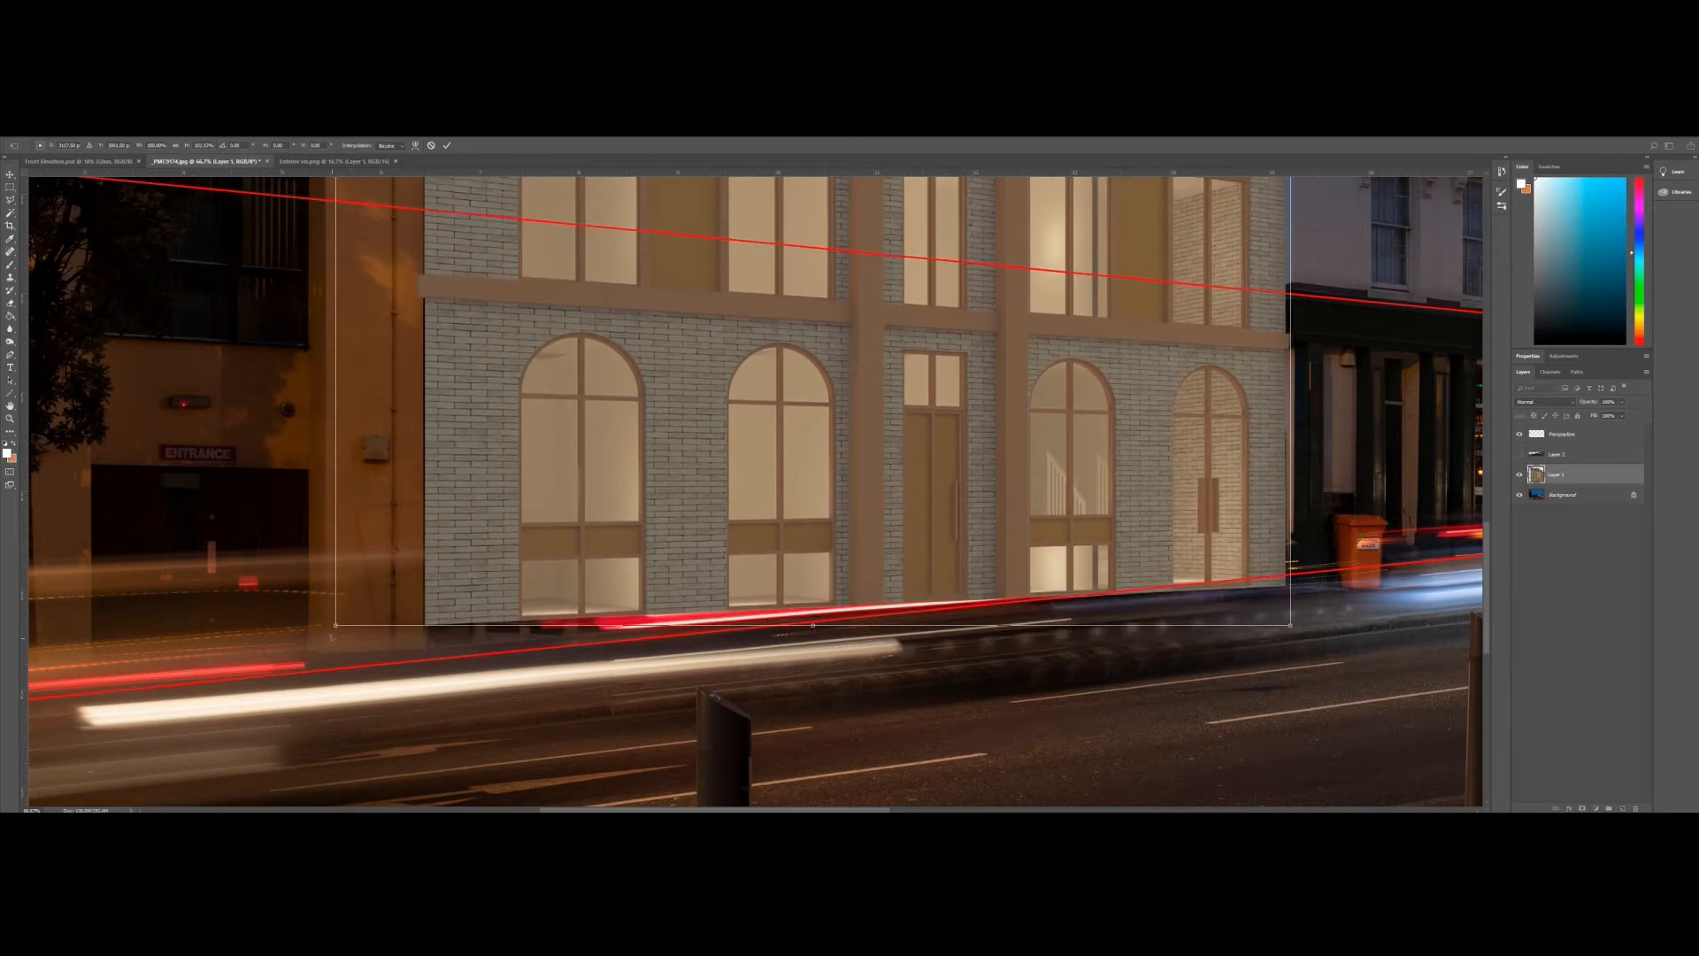
left_click_drag(336, 627, 334, 649)
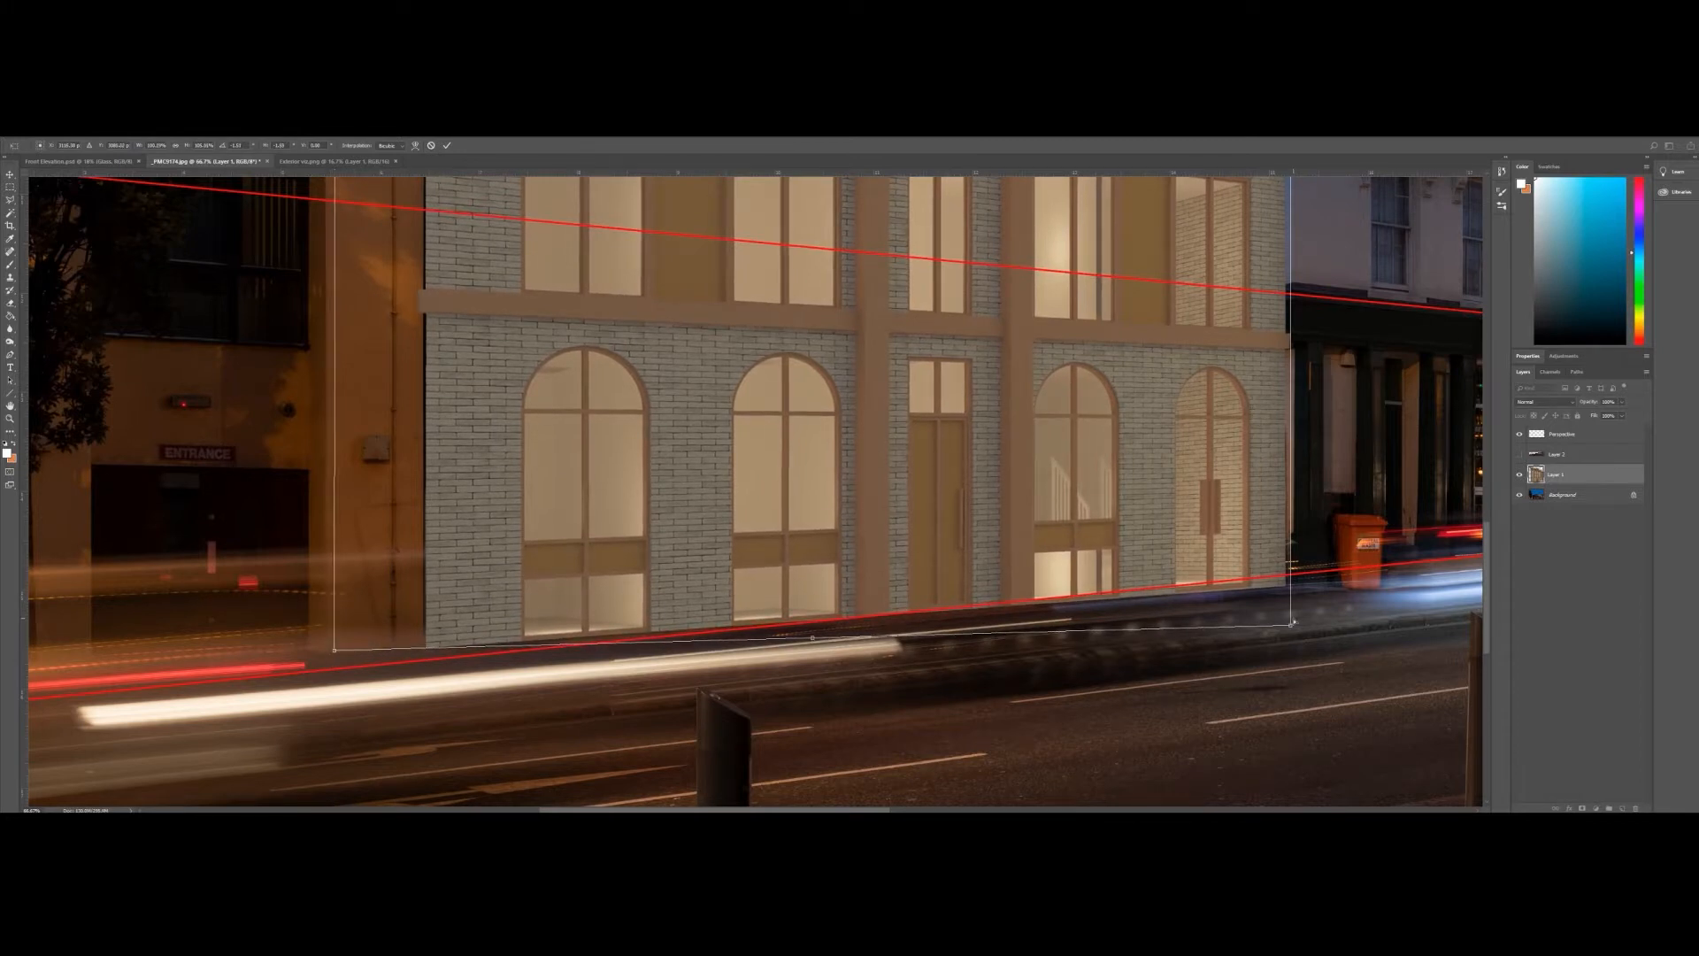
left_click_drag(1292, 625, 1291, 618)
key("Return")
- Stretch the render layer's left edge slightly further to close the gap with the neighbouring wall and apply it
key("z")
right_click(1116, 401)
left_click(1129, 407)
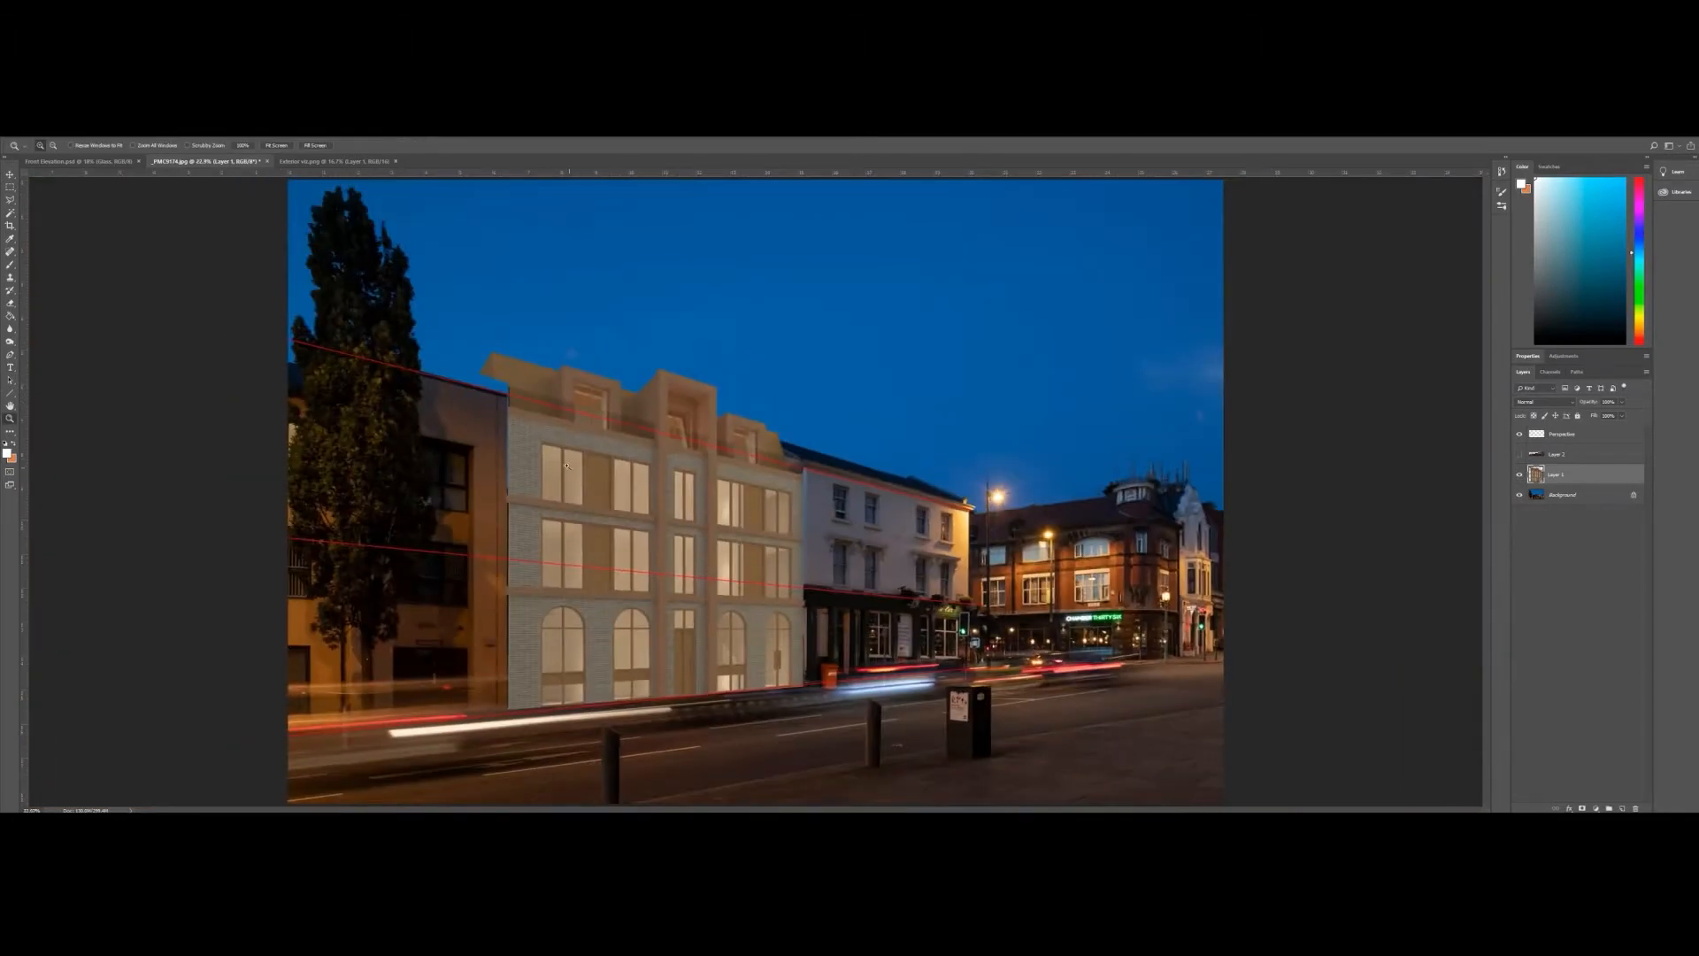
left_click(493, 459)
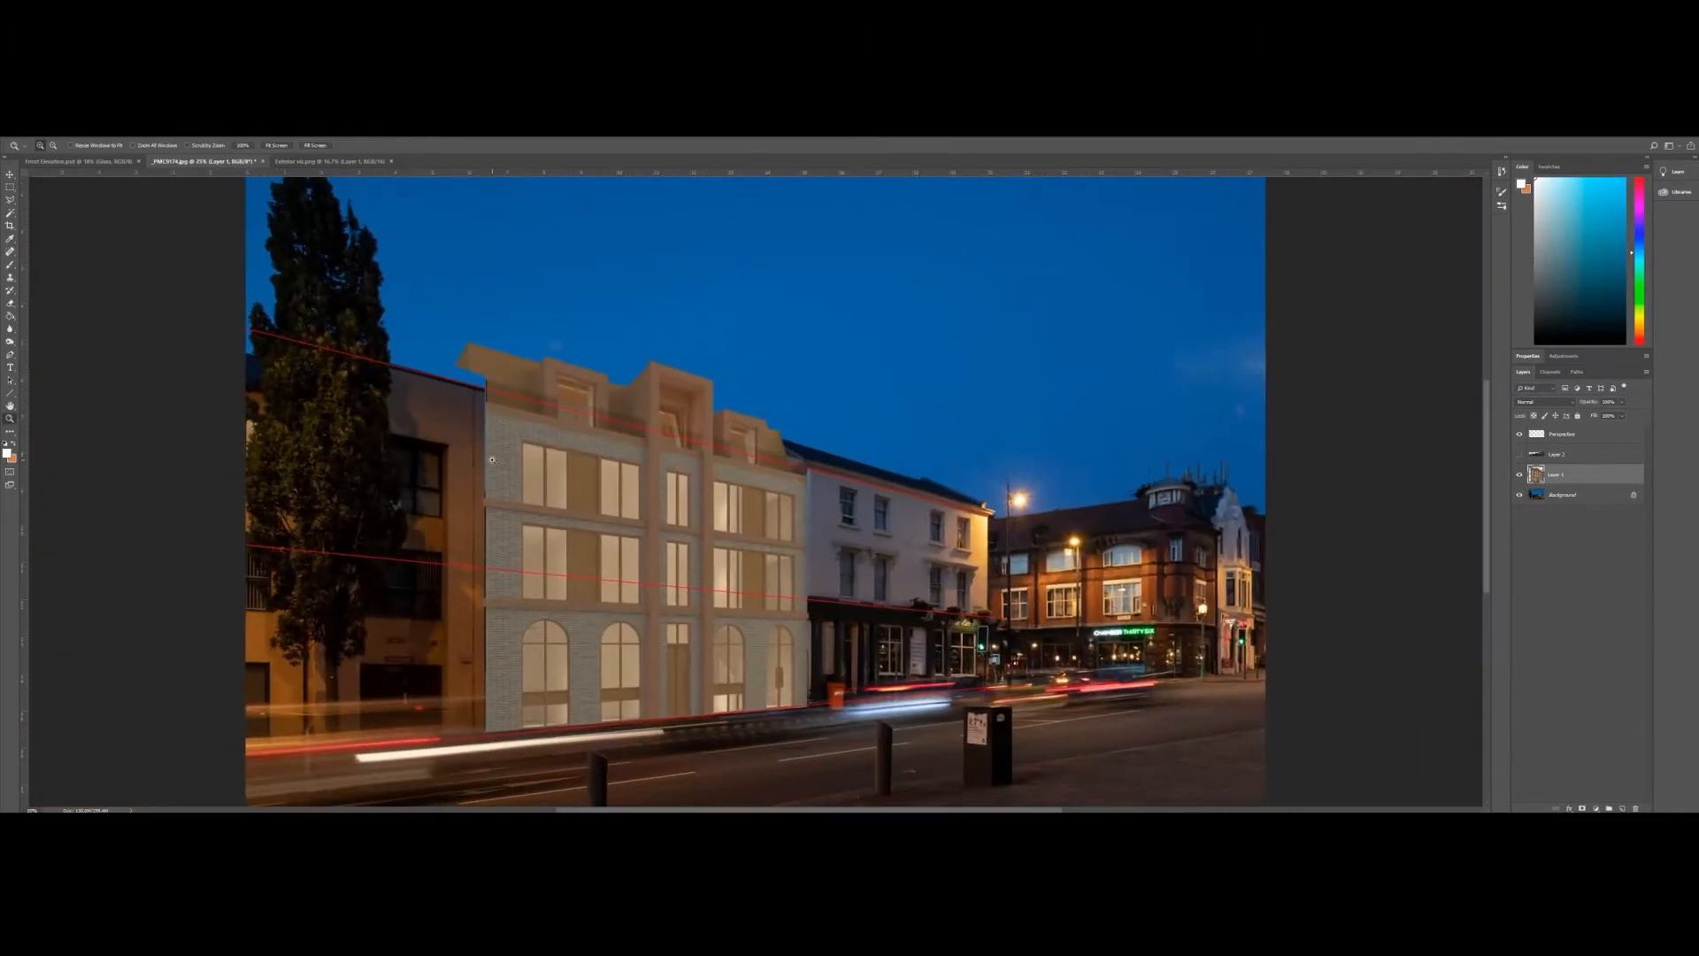
left_click(579, 476)
left_click(740, 459)
scroll(738, 438, "down", 2)
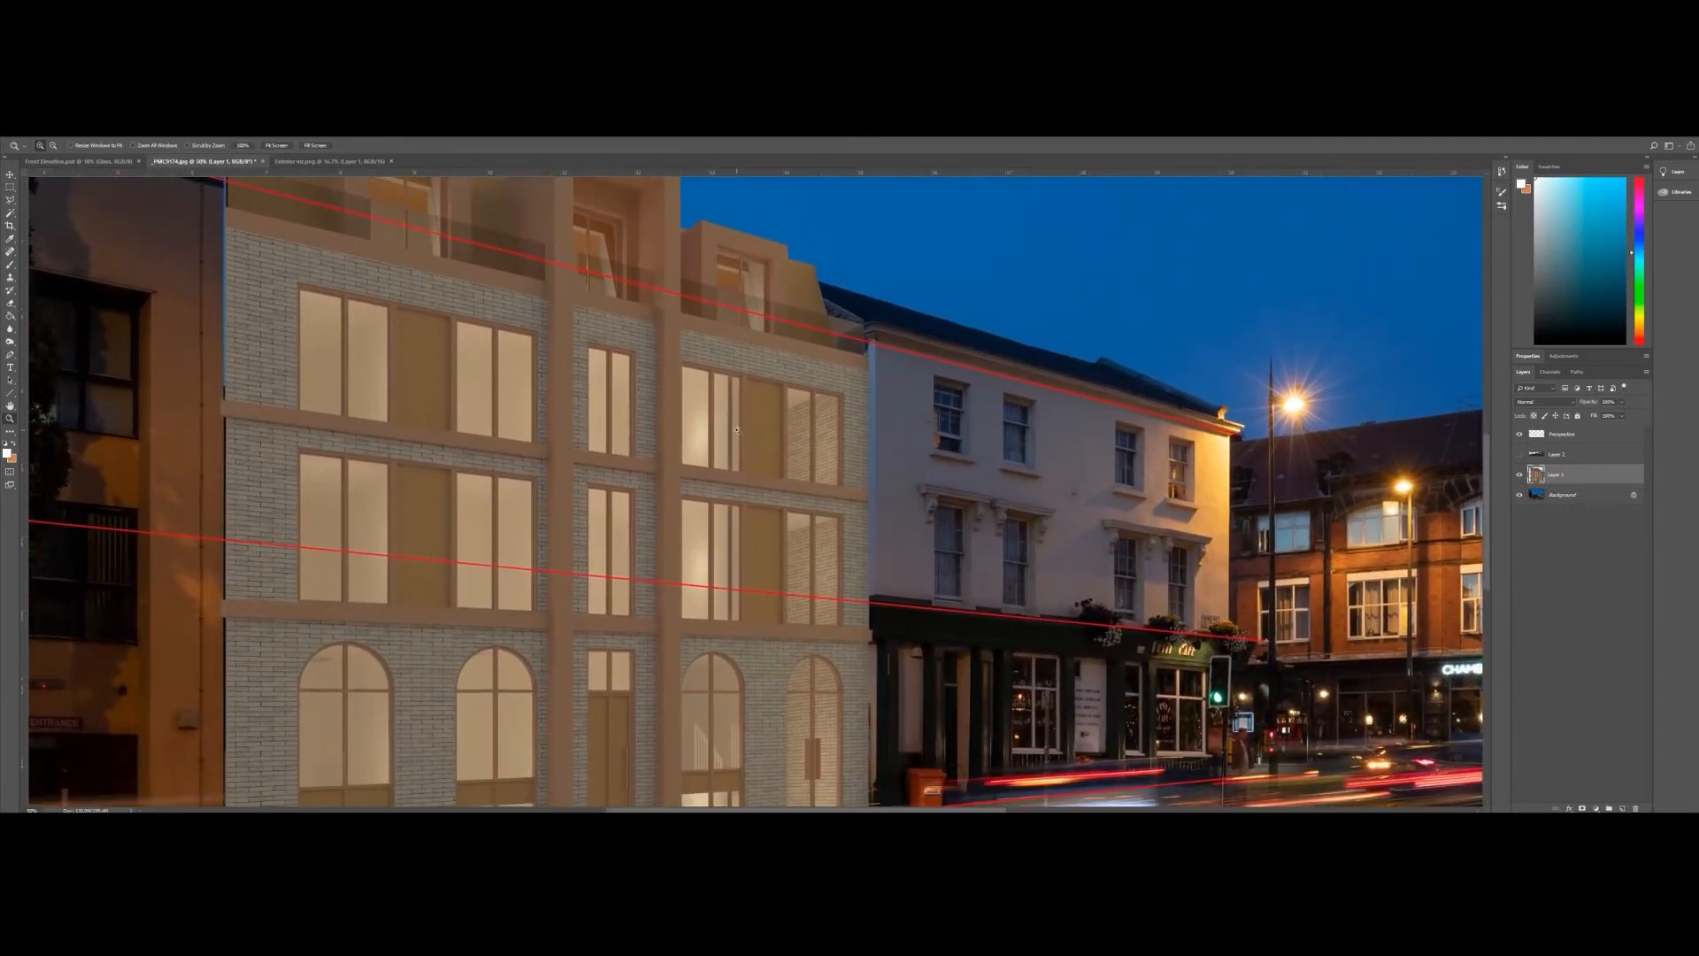
left_click_drag(606, 414, 711, 563)
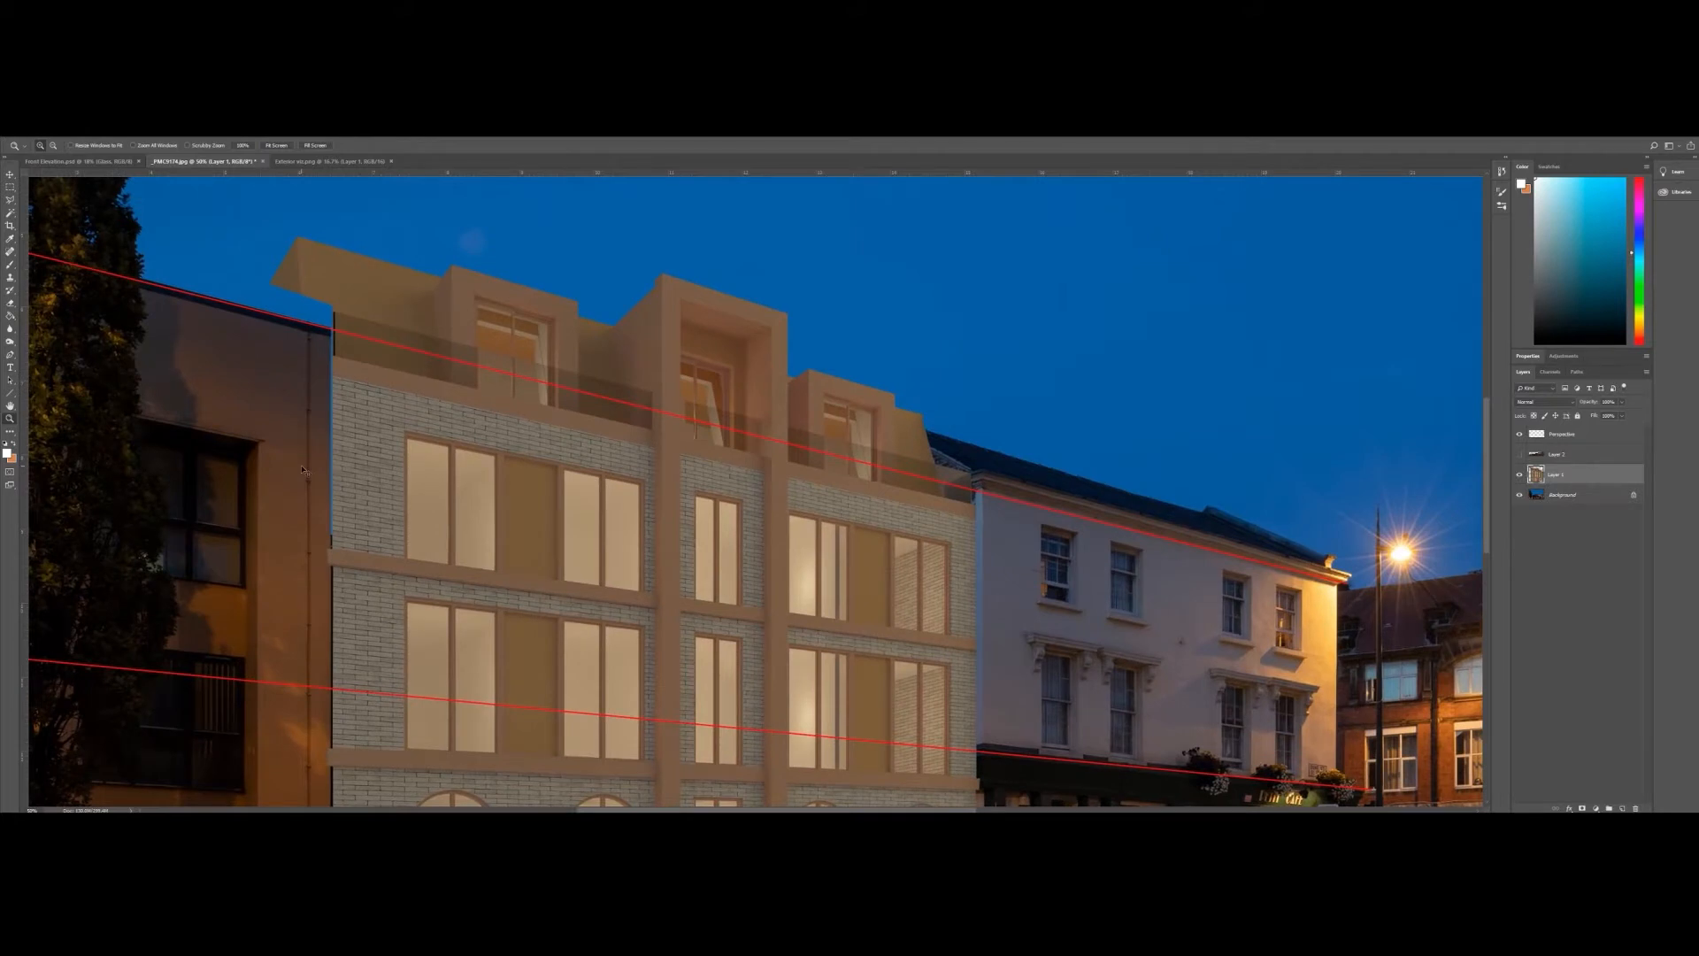
key("ctrl+t")
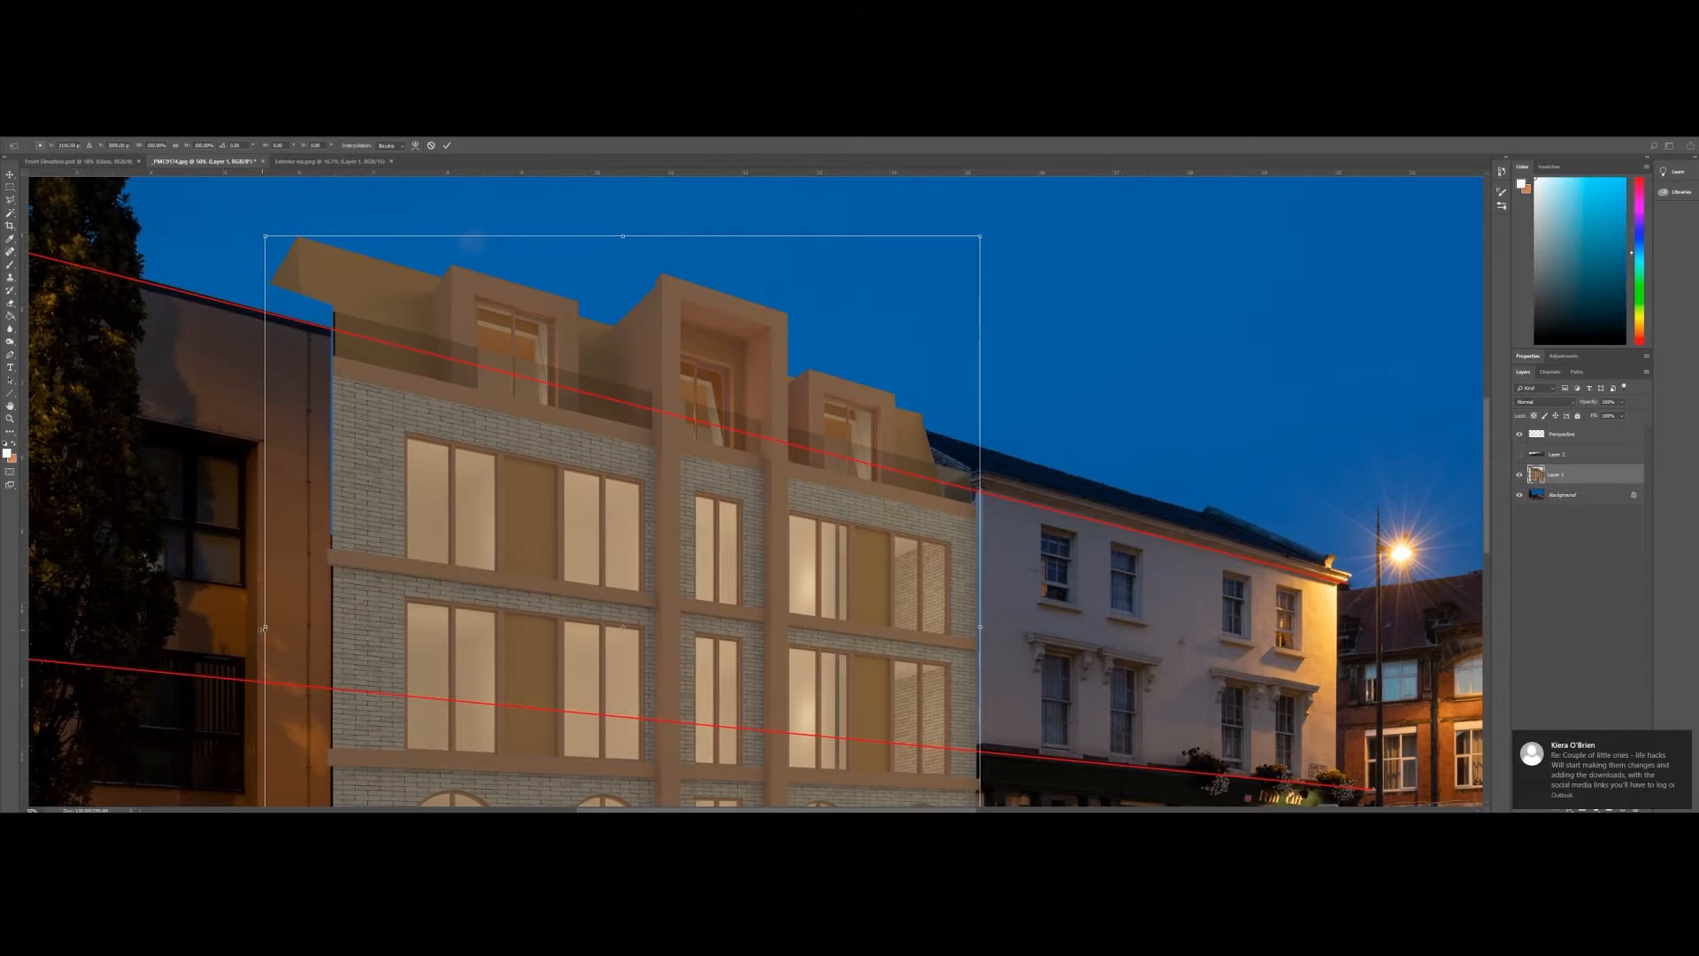
left_click_drag(263, 628, 261, 628)
key("Return")
- Clone the brown roof wall downward to fill the sky gap between the neighbouring roofline and the end of the balustrade
key("z")
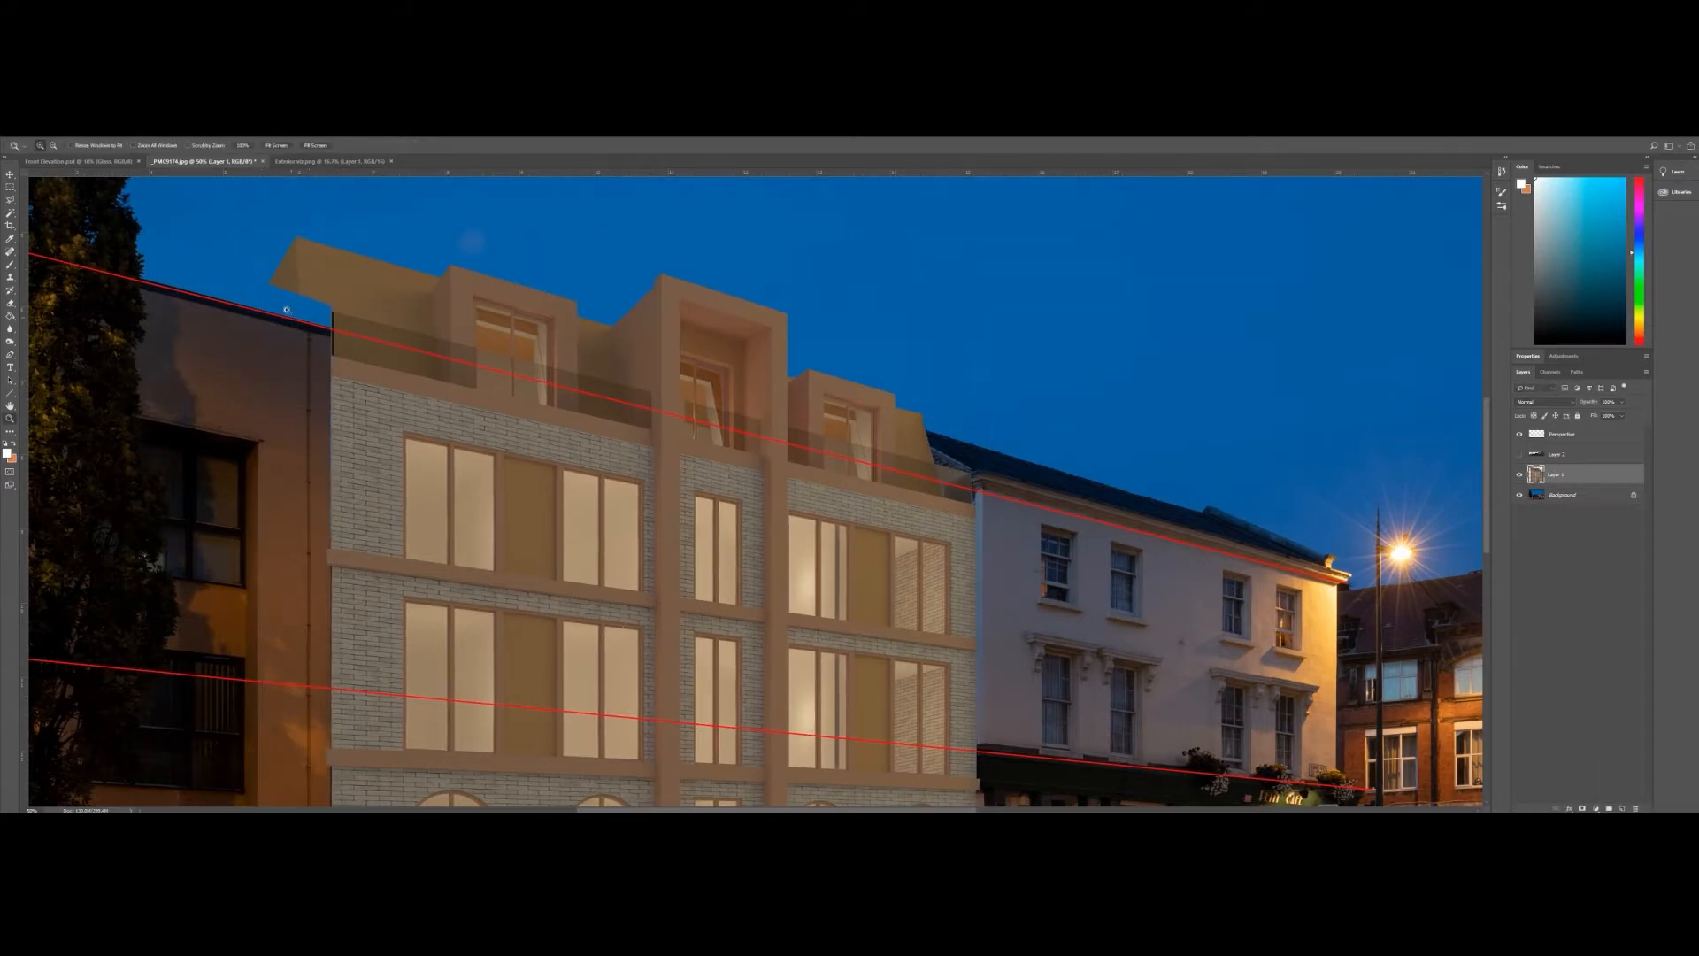
left_click(274, 270)
left_click(273, 271)
left_click_drag(444, 299, 539, 333)
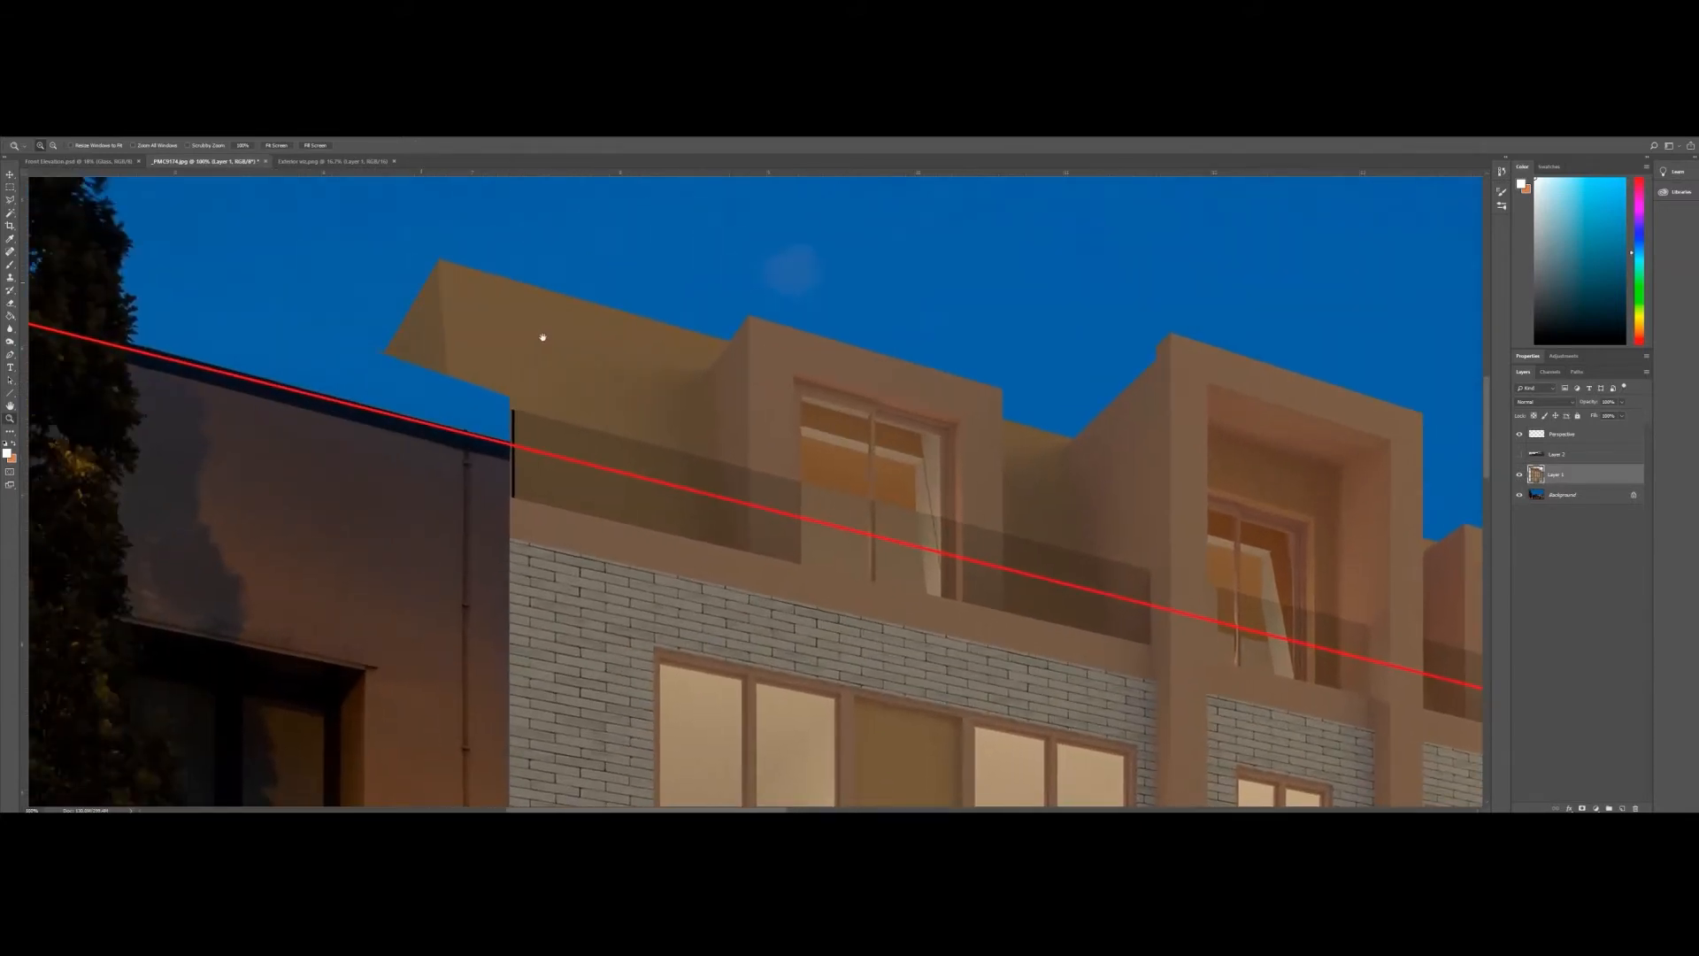
left_click(459, 333)
left_click(460, 334, "alt")
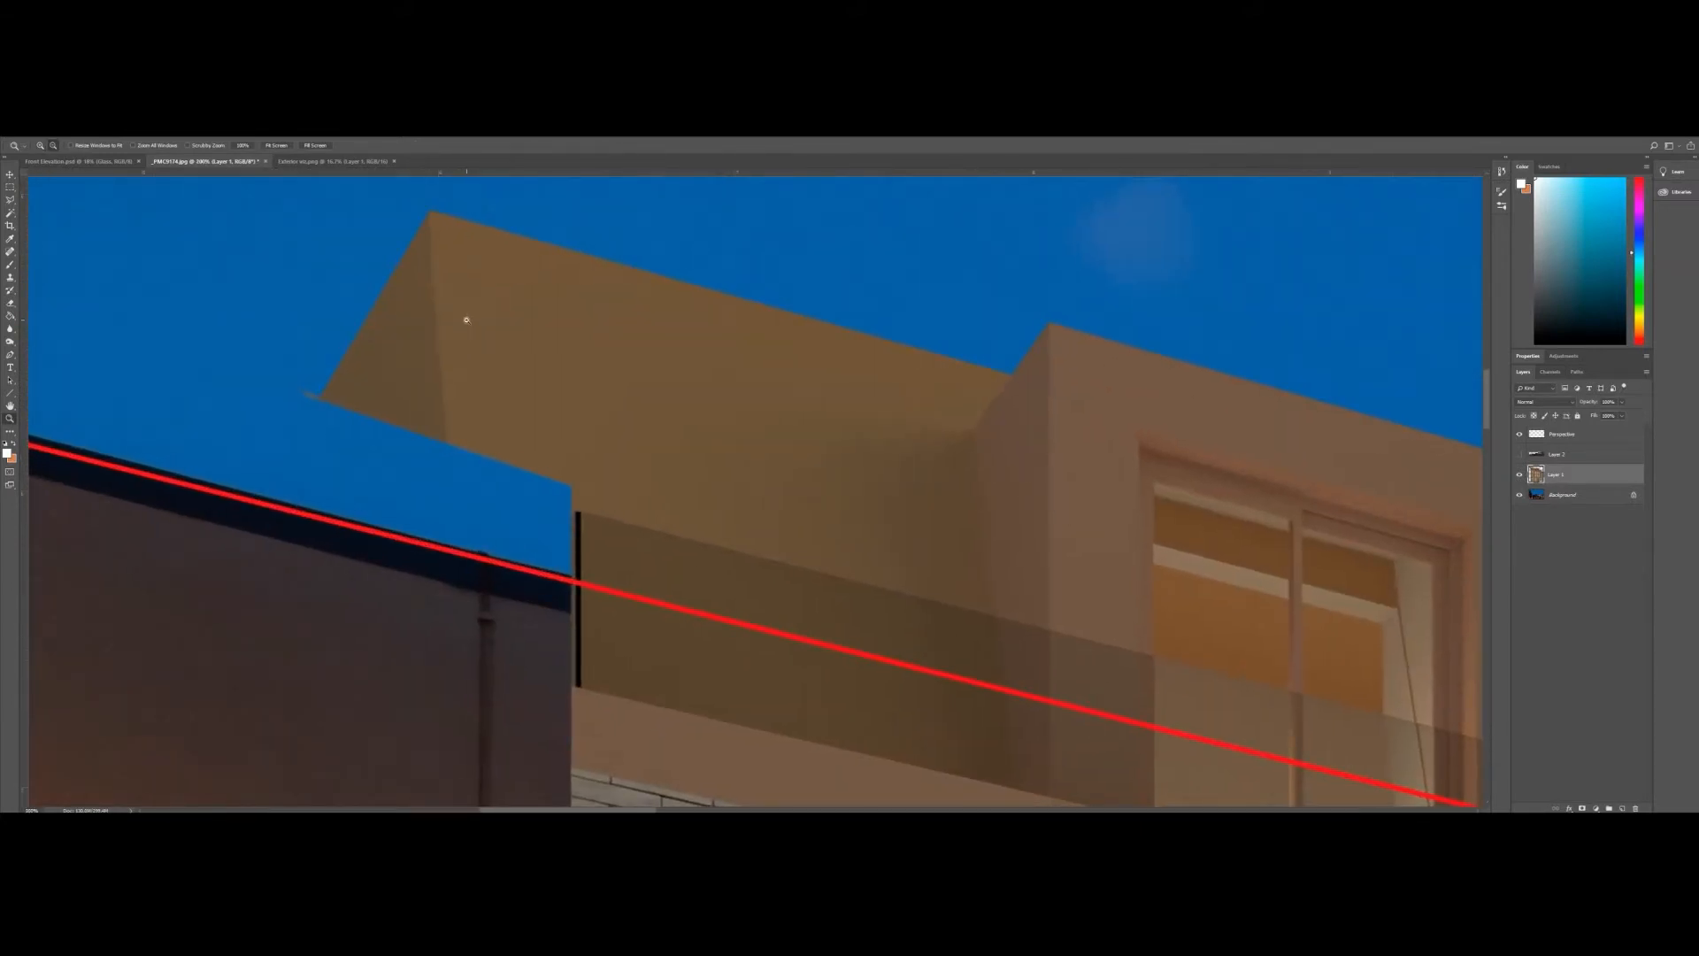
left_click(462, 323, "alt")
left_click(420, 319)
key("s")
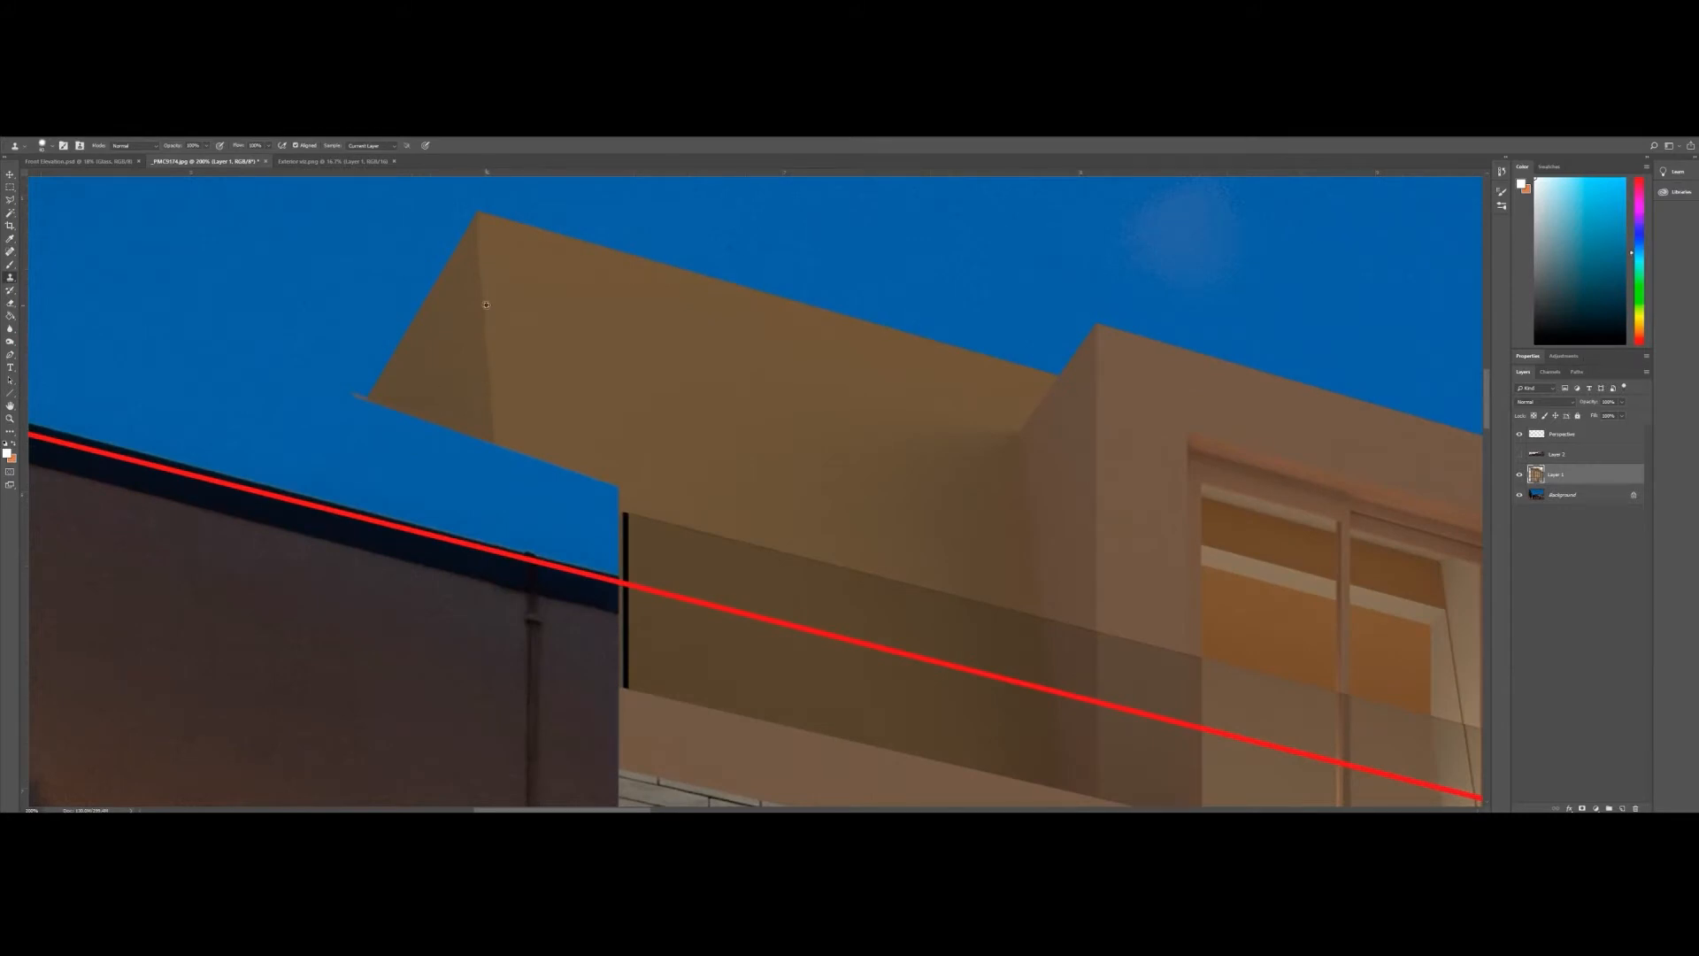
left_click(482, 283, "alt")
left_click(498, 449)
mouse_move(498, 448)
left_mouse_down()
mouse_move(512, 525)
mouse_move(518, 469)
mouse_move(588, 478)
mouse_move(573, 469)
mouse_move(601, 494)
mouse_move(606, 560)
mouse_move(538, 543)
mouse_move(580, 506)
left_mouse_up()
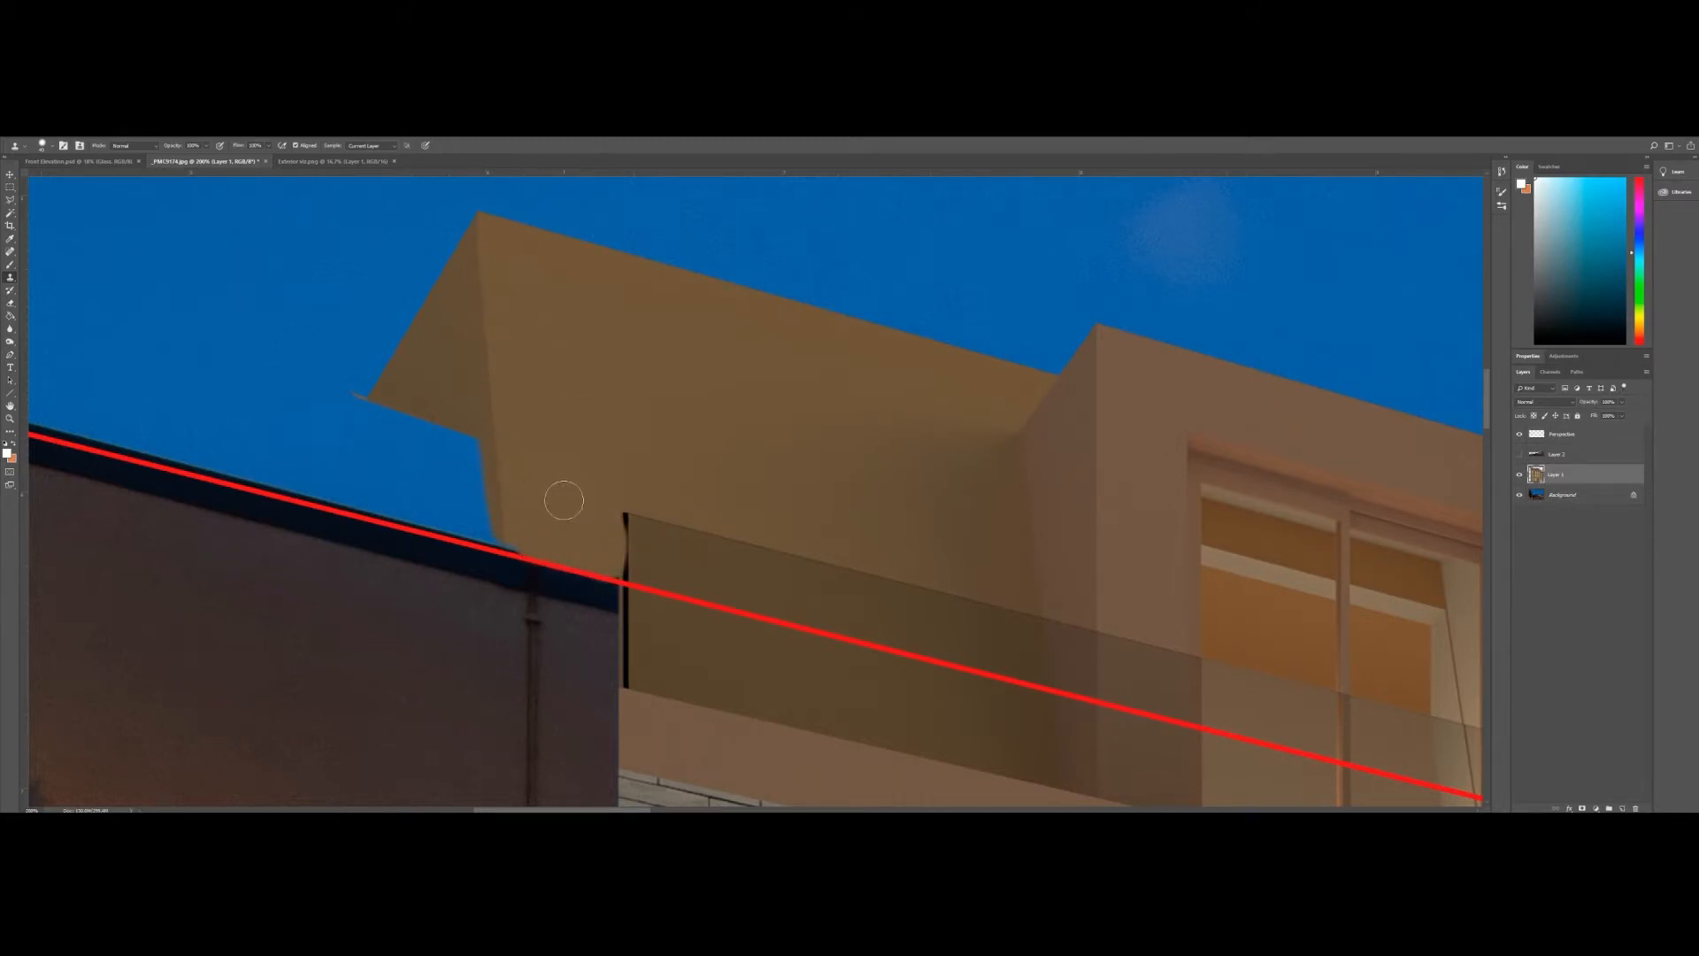
- Extend the roof's sloping side face down to the neighbouring roofline with the Clone Stamp and a brush in its sampled brown
left_click(432, 290, "alt")
mouse_move(364, 402)
left_mouse_down()
mouse_move(337, 457)
mouse_move(383, 412)
mouse_move(410, 422)
mouse_move(323, 492)
mouse_move(363, 458)
left_mouse_up()
left_click(10, 239)
left_click(448, 354)
left_click(11, 265)
mouse_move(406, 462)
left_mouse_down()
mouse_move(415, 408)
mouse_move(441, 456)
mouse_move(470, 462)
mouse_move(492, 535)
mouse_move(341, 499)
mouse_move(372, 483)
mouse_move(444, 492)
left_mouse_up()
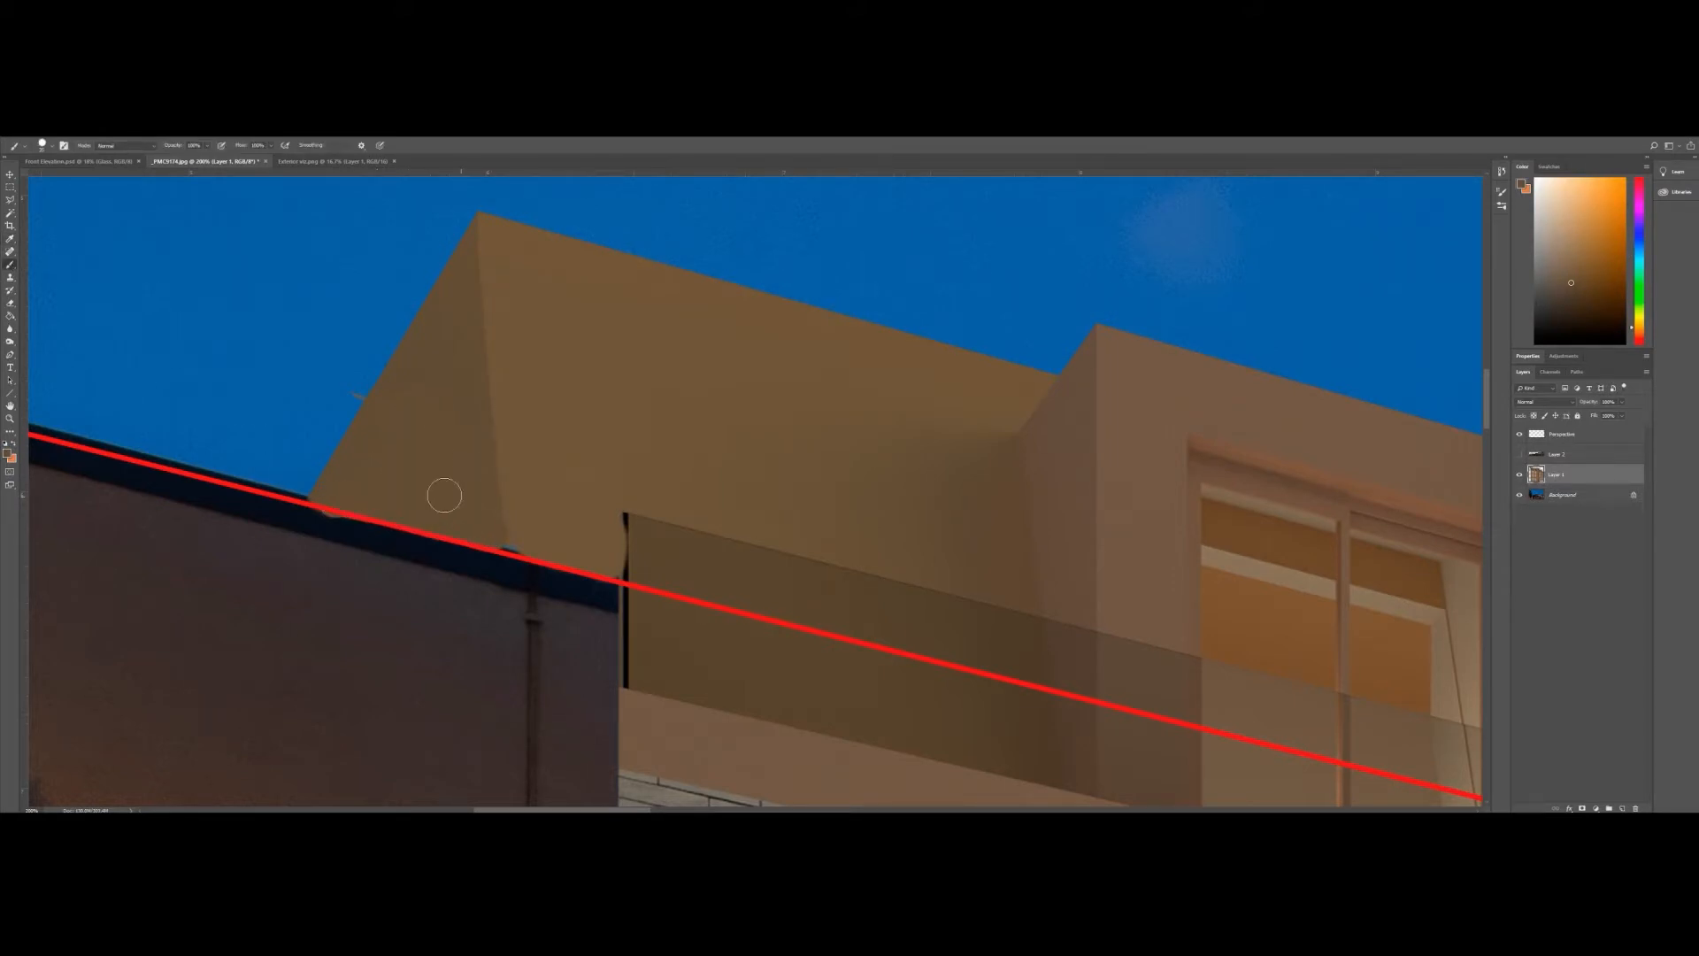
- Outline the painted overspill below the neighbouring roofline with the Polygonal Lasso, delete it and clear the selection
left_click(11, 201)
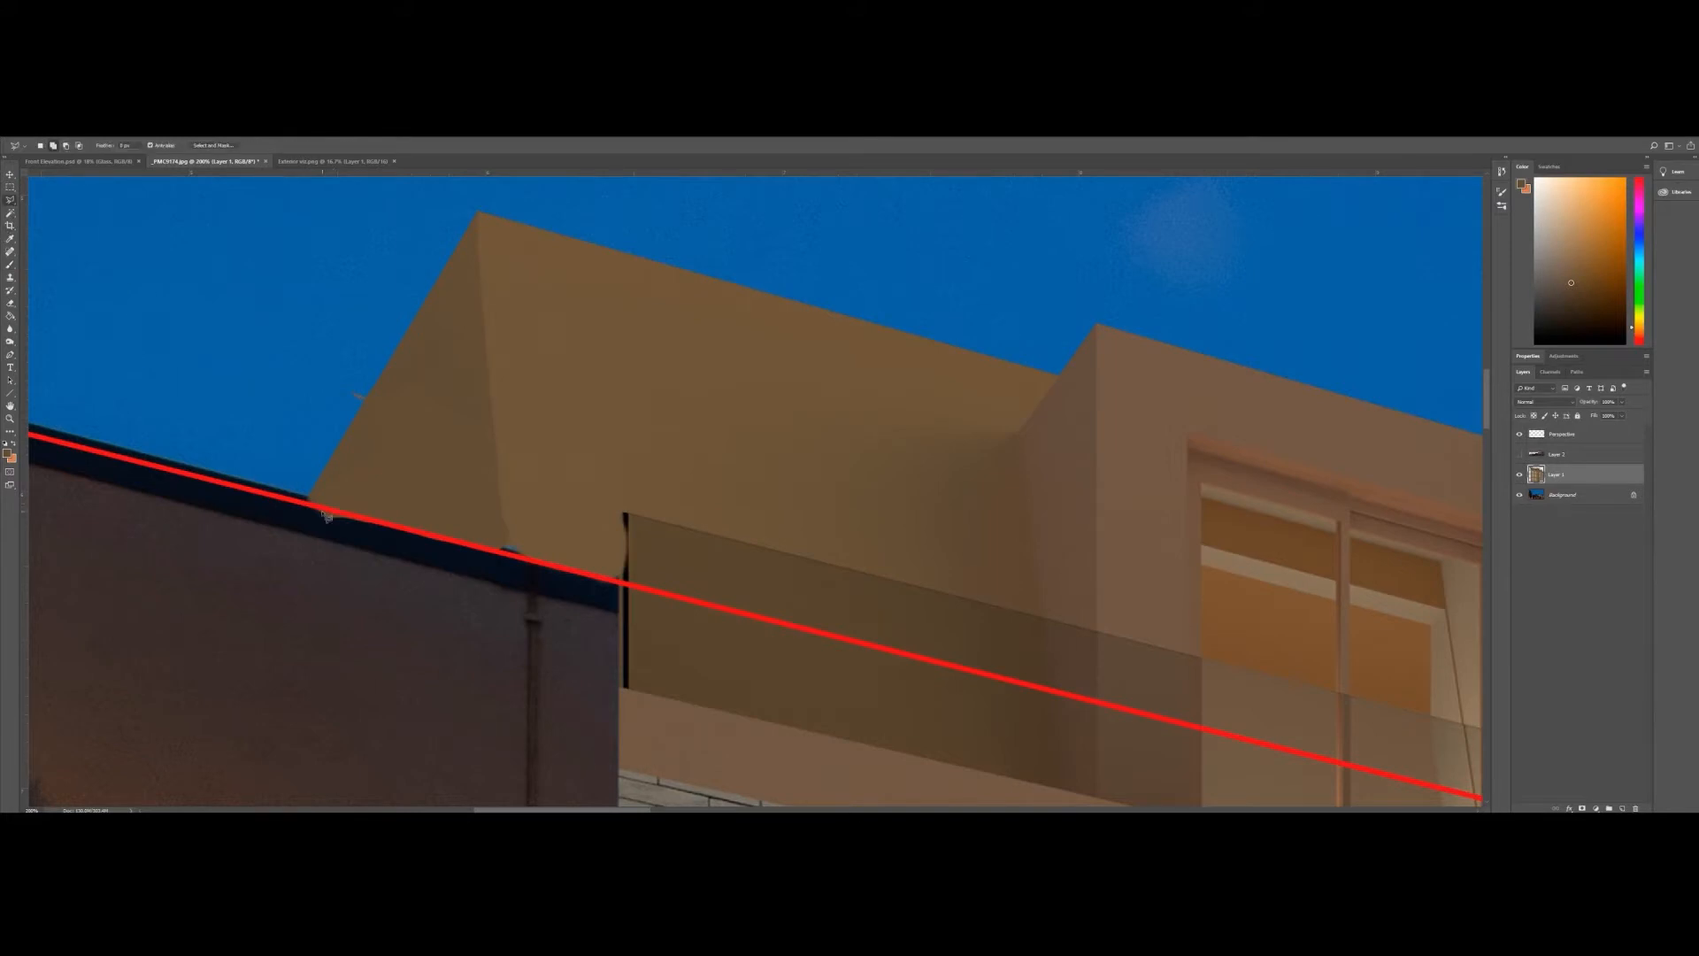
left_click(296, 492)
left_click(622, 583)
left_click(608, 618)
left_click(359, 618)
double_click(276, 586)
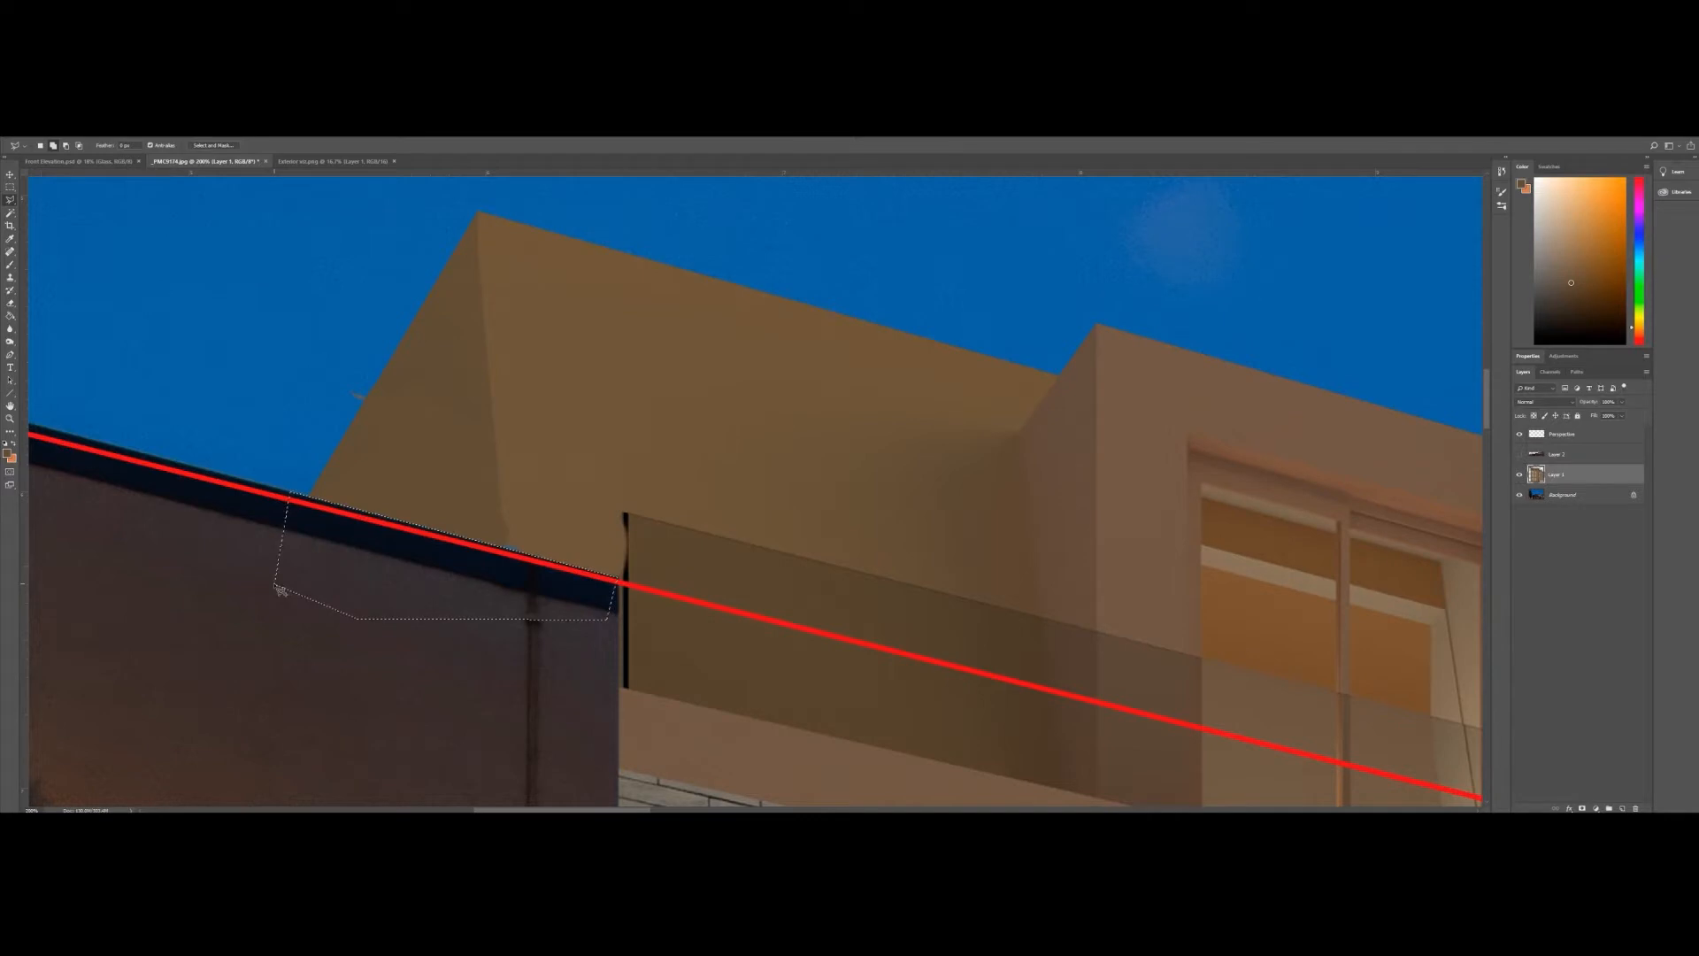
key("ctrl+d")
- Restore the damaged black balustrade post with a smaller Clone Stamp brush and extend the roof's corner edge down to the roofline
left_click_drag(351, 542, 263, 483)
left_click(11, 280)
key("bracketleft")
key("bracketleft")
key("bracketleft")
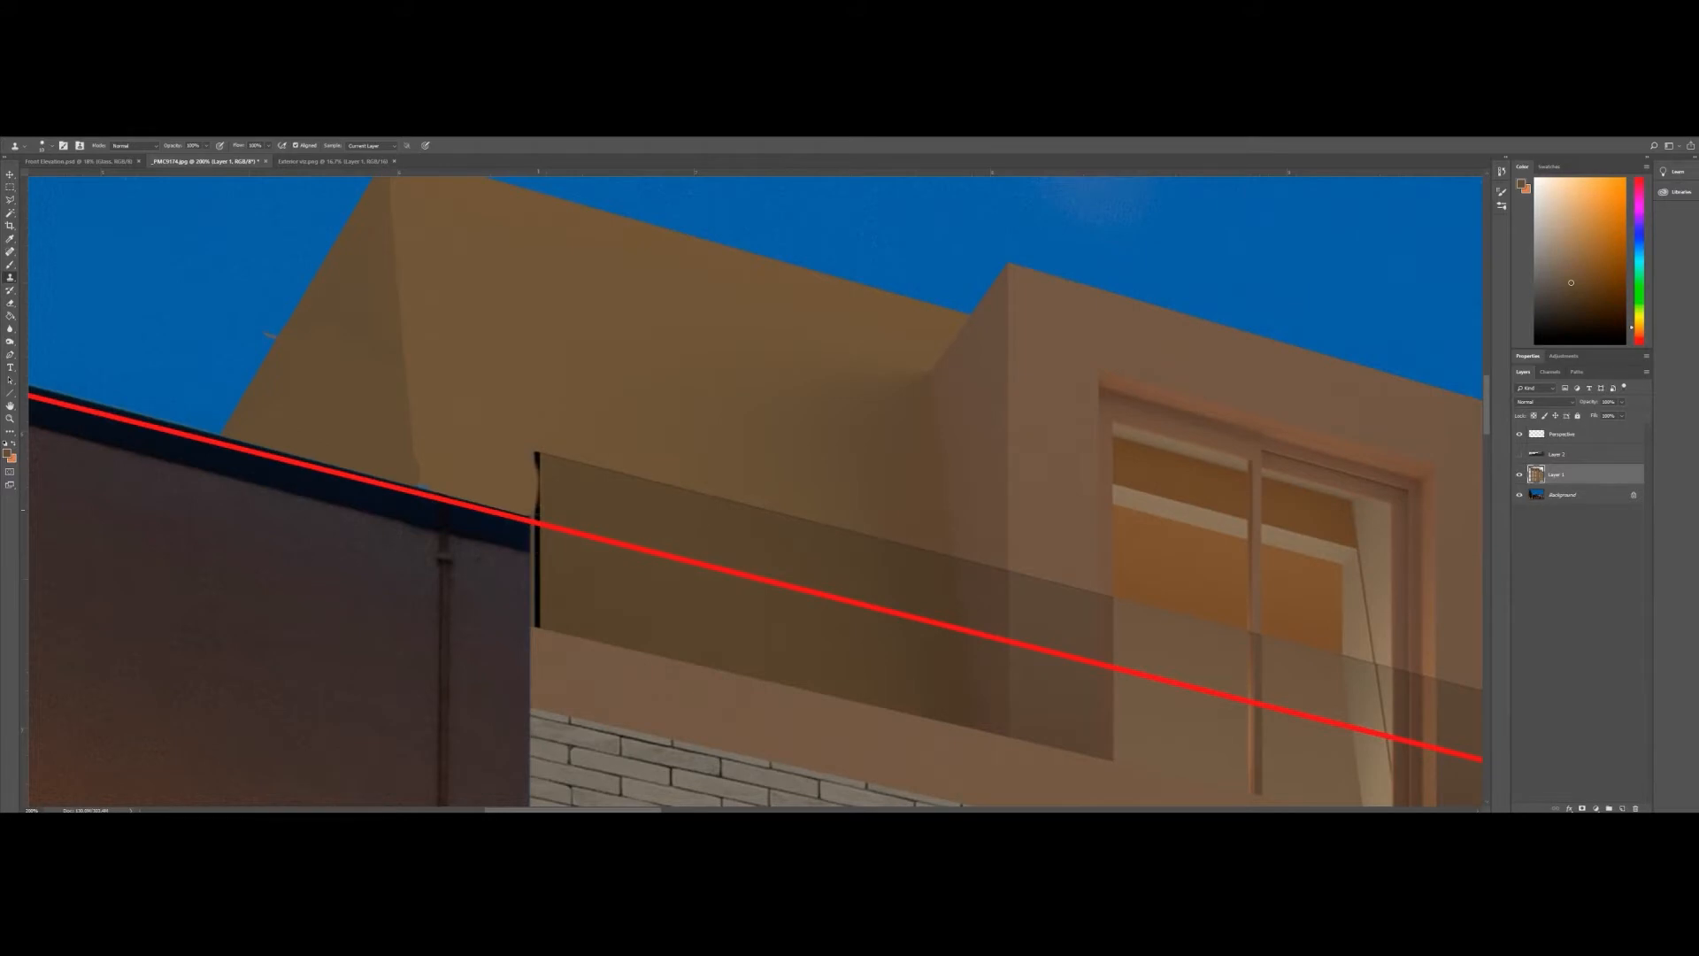
left_click(538, 607, "alt")
key("bracketright")
left_click_drag(538, 508, 538, 458)
left_click_drag(414, 446, 424, 483)
- Select the remaining paint spill along the neighbouring roof edge with the Polygonal Lasso, remove it and deselect
key("l")
left_click(221, 436)
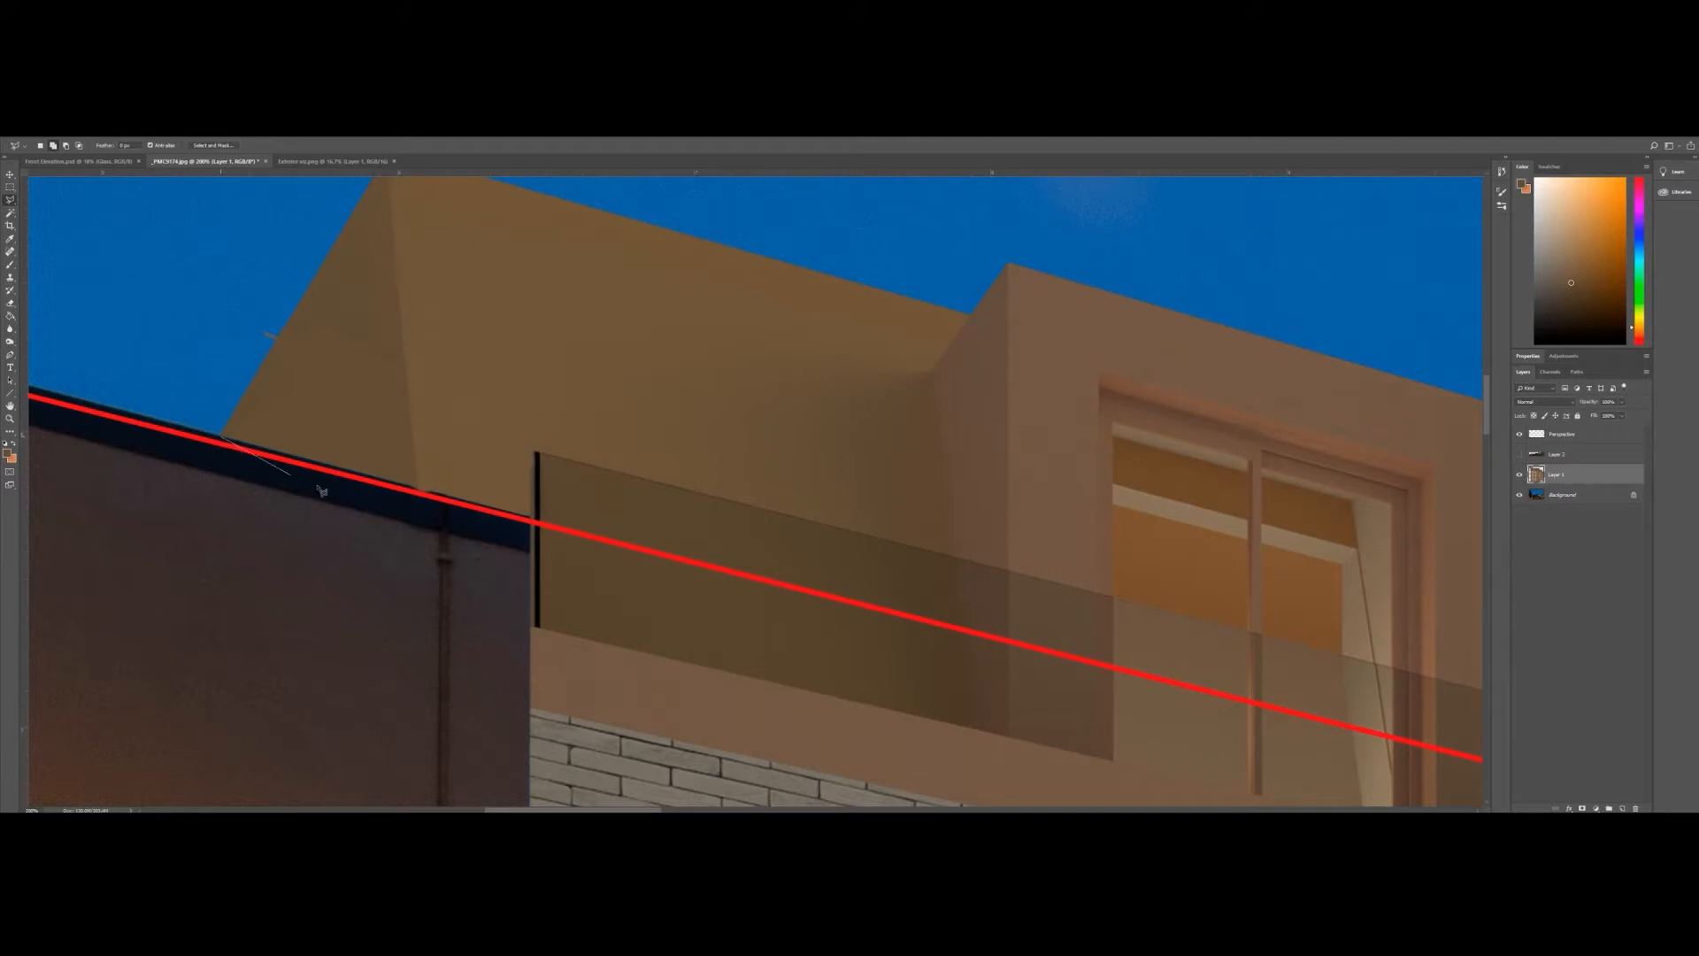
left_click(468, 504)
left_click(464, 537)
left_click(354, 555)
double_click(240, 520)
key("ctrl+d")
key("z")
right_click(403, 364)
left_click(425, 371)
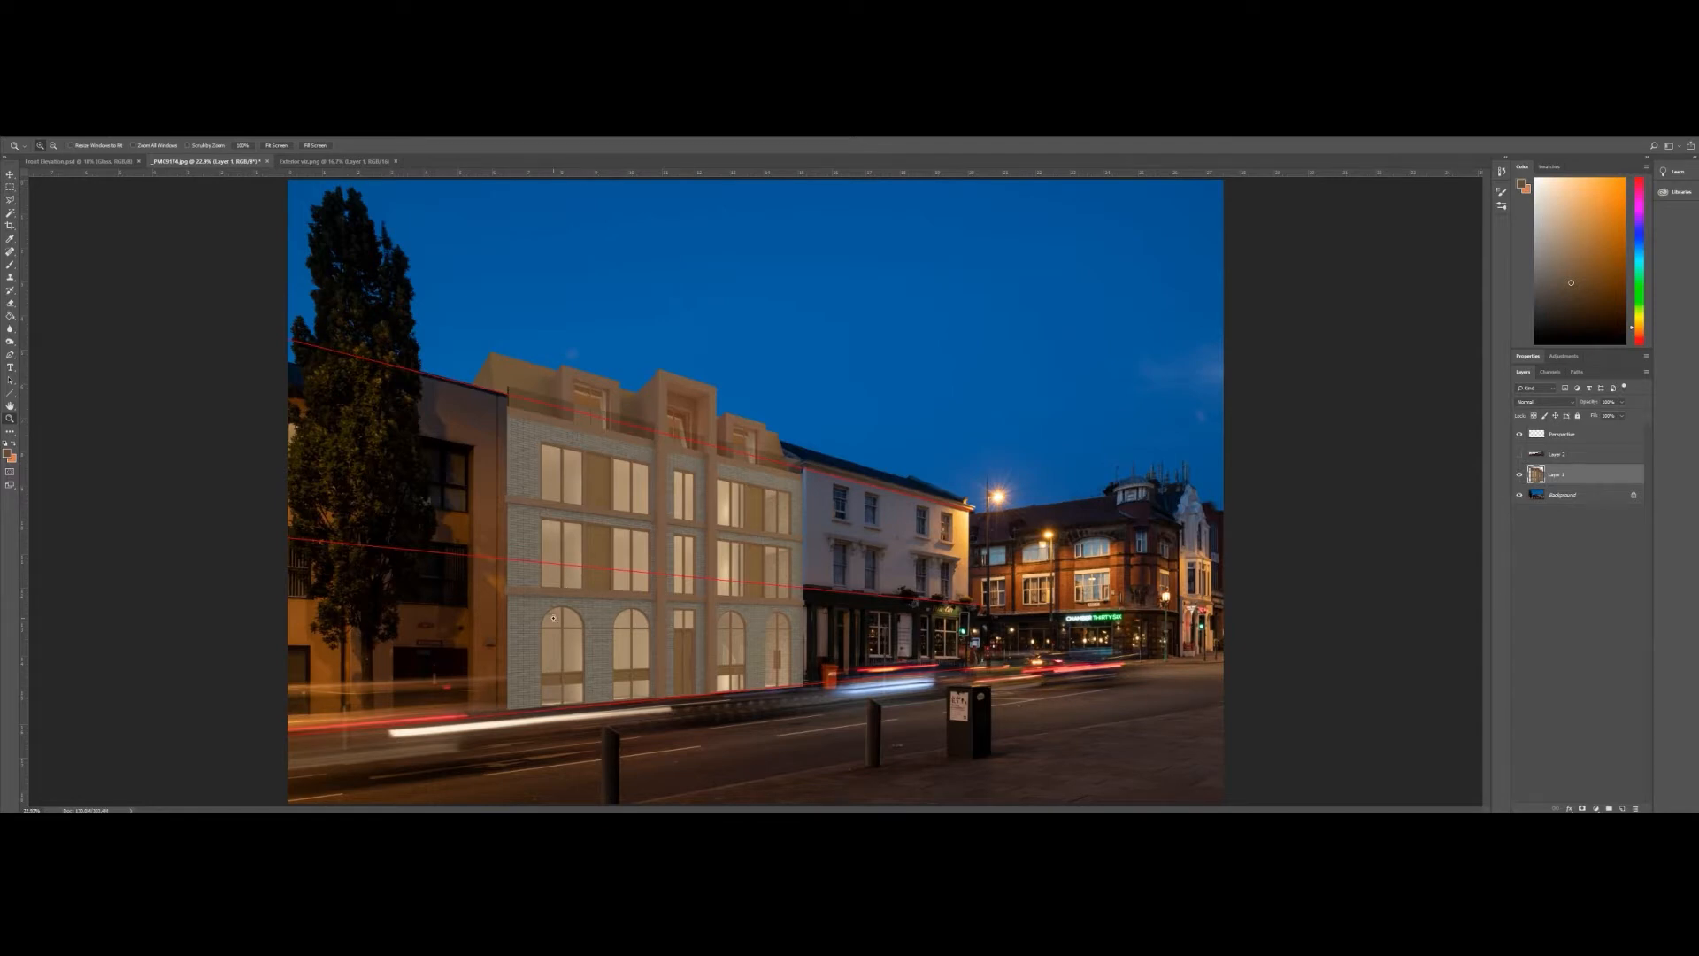
left_click(533, 619)
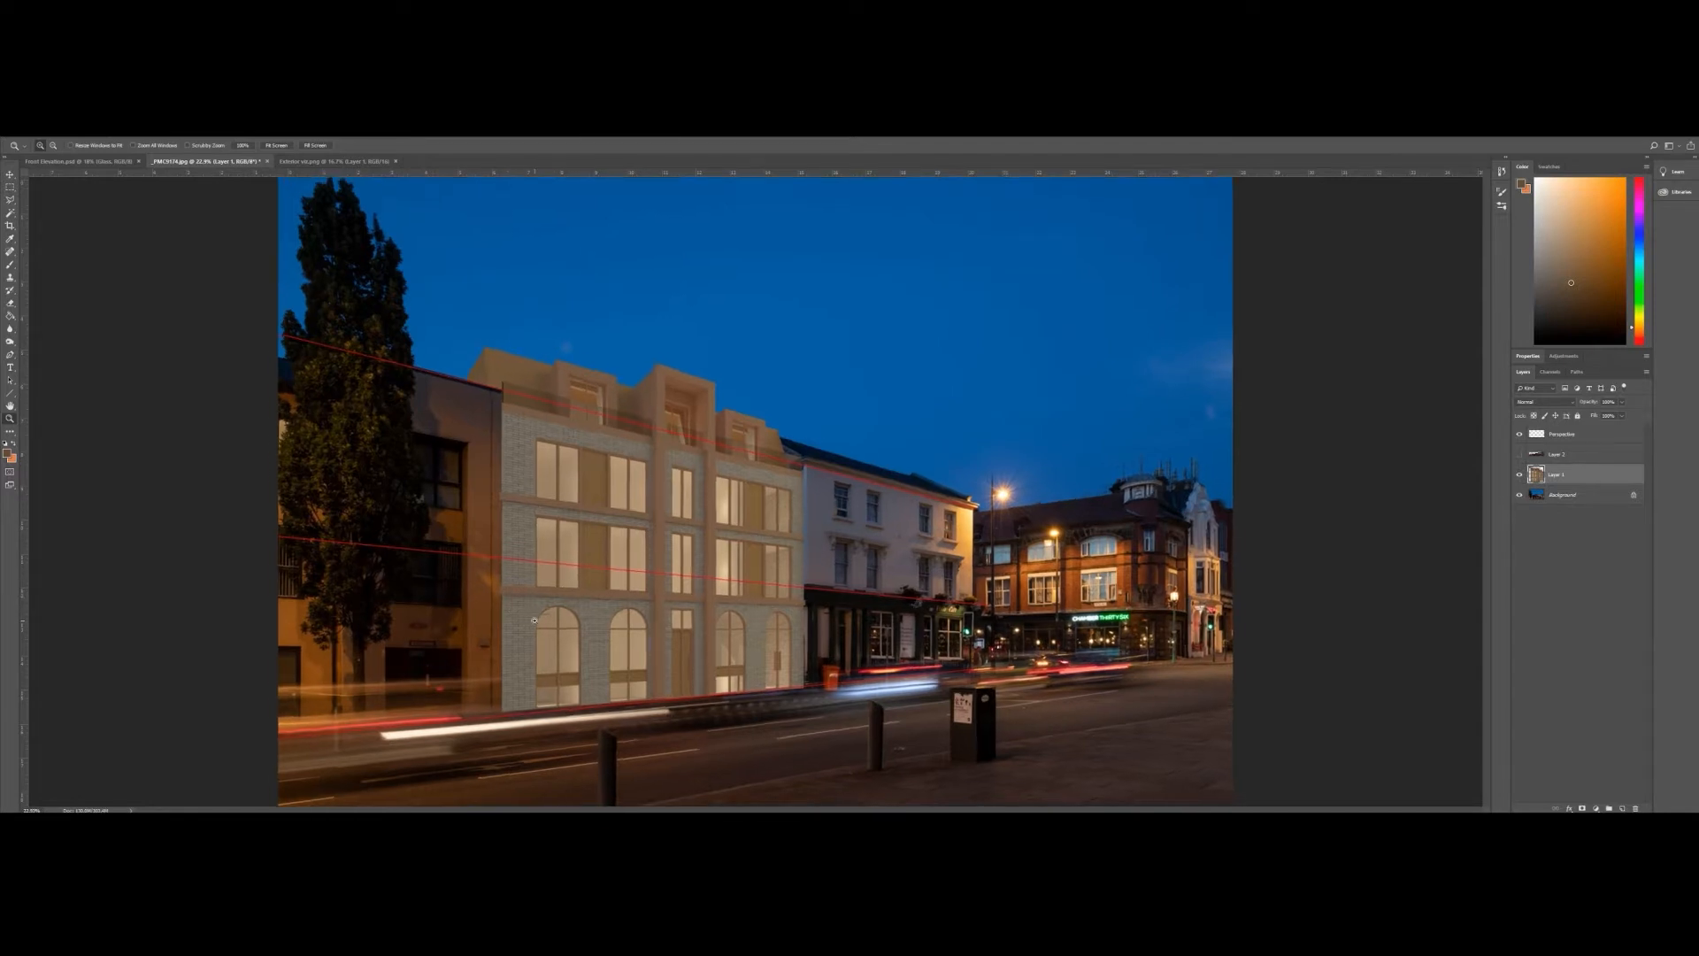
key("ctrl+t")
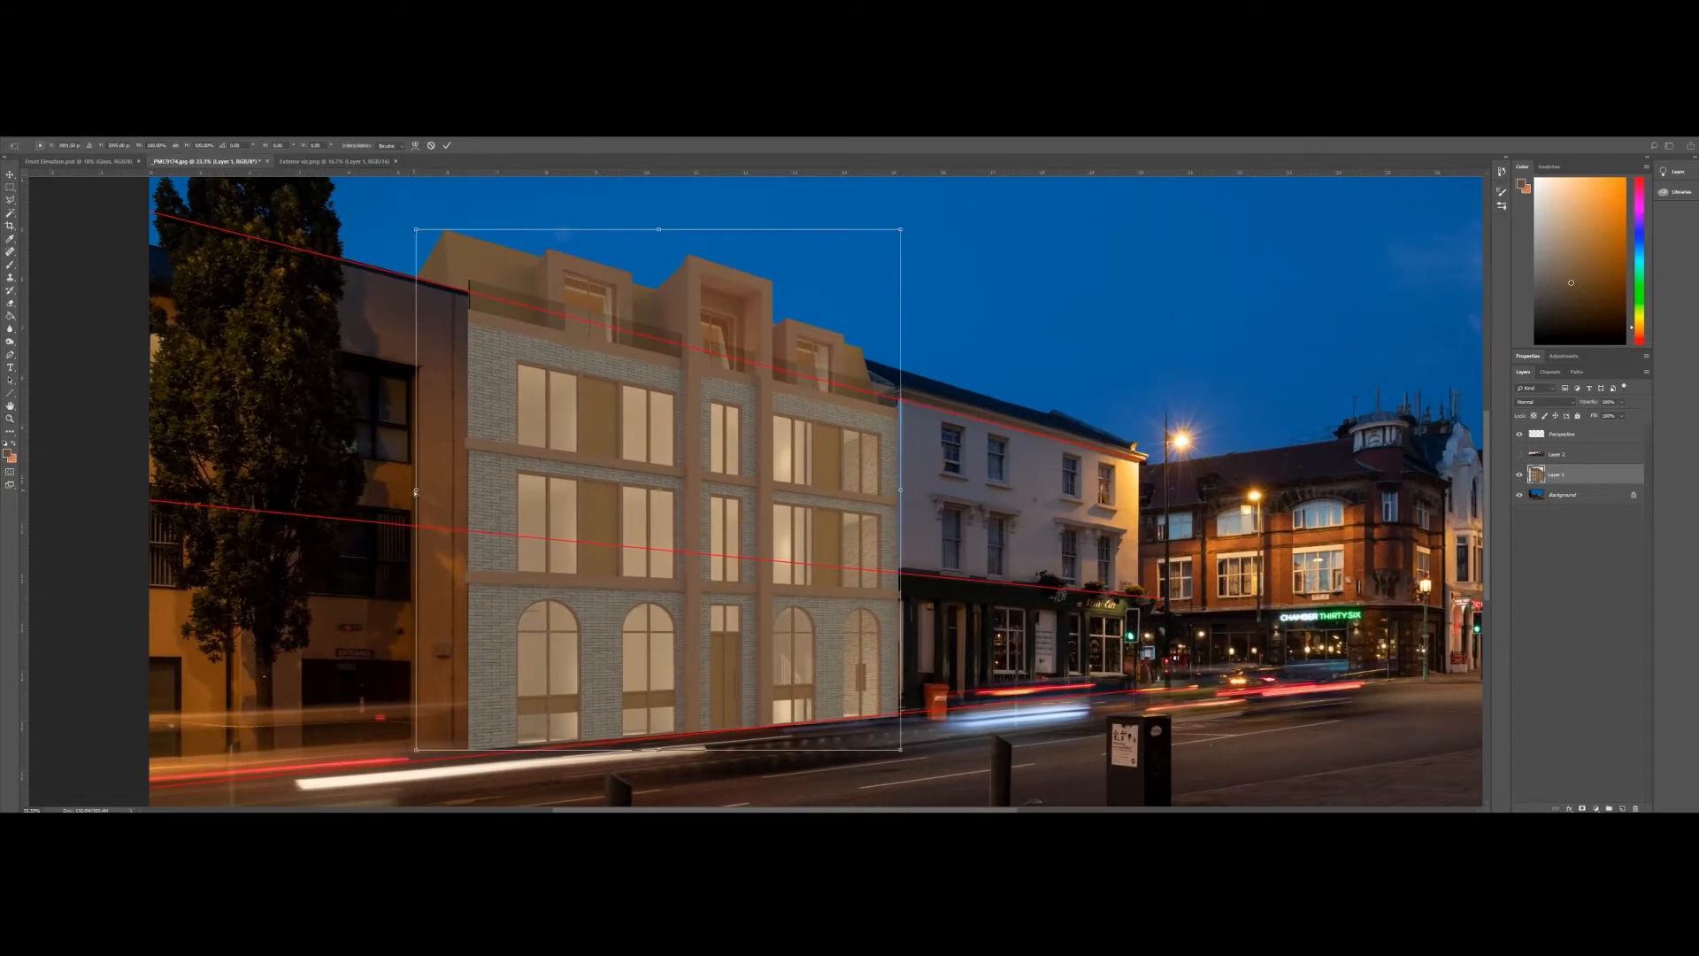
left_click_drag(416, 491, 416, 486)
key("Escape")
- Raise the lower-left corner of the render layer slightly above the street and apply the transform
scroll(436, 486, "down", 1)
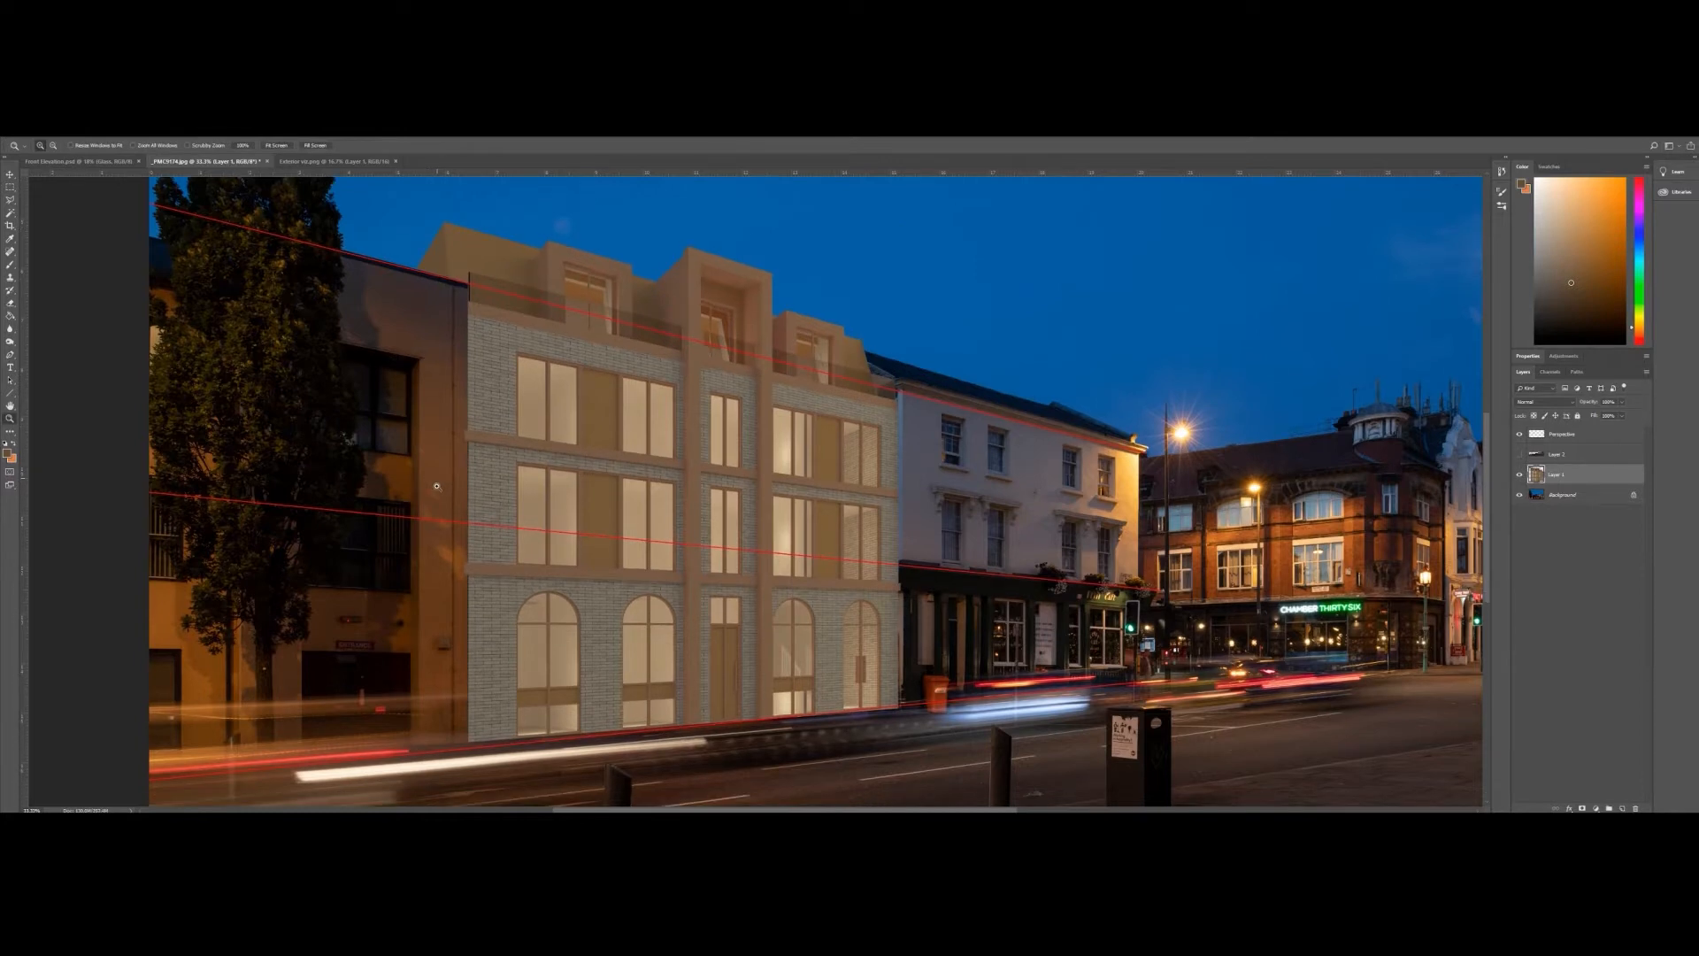
scroll(436, 485, "down", 2)
key("ctrl+t")
left_click_drag(416, 728, 417, 705)
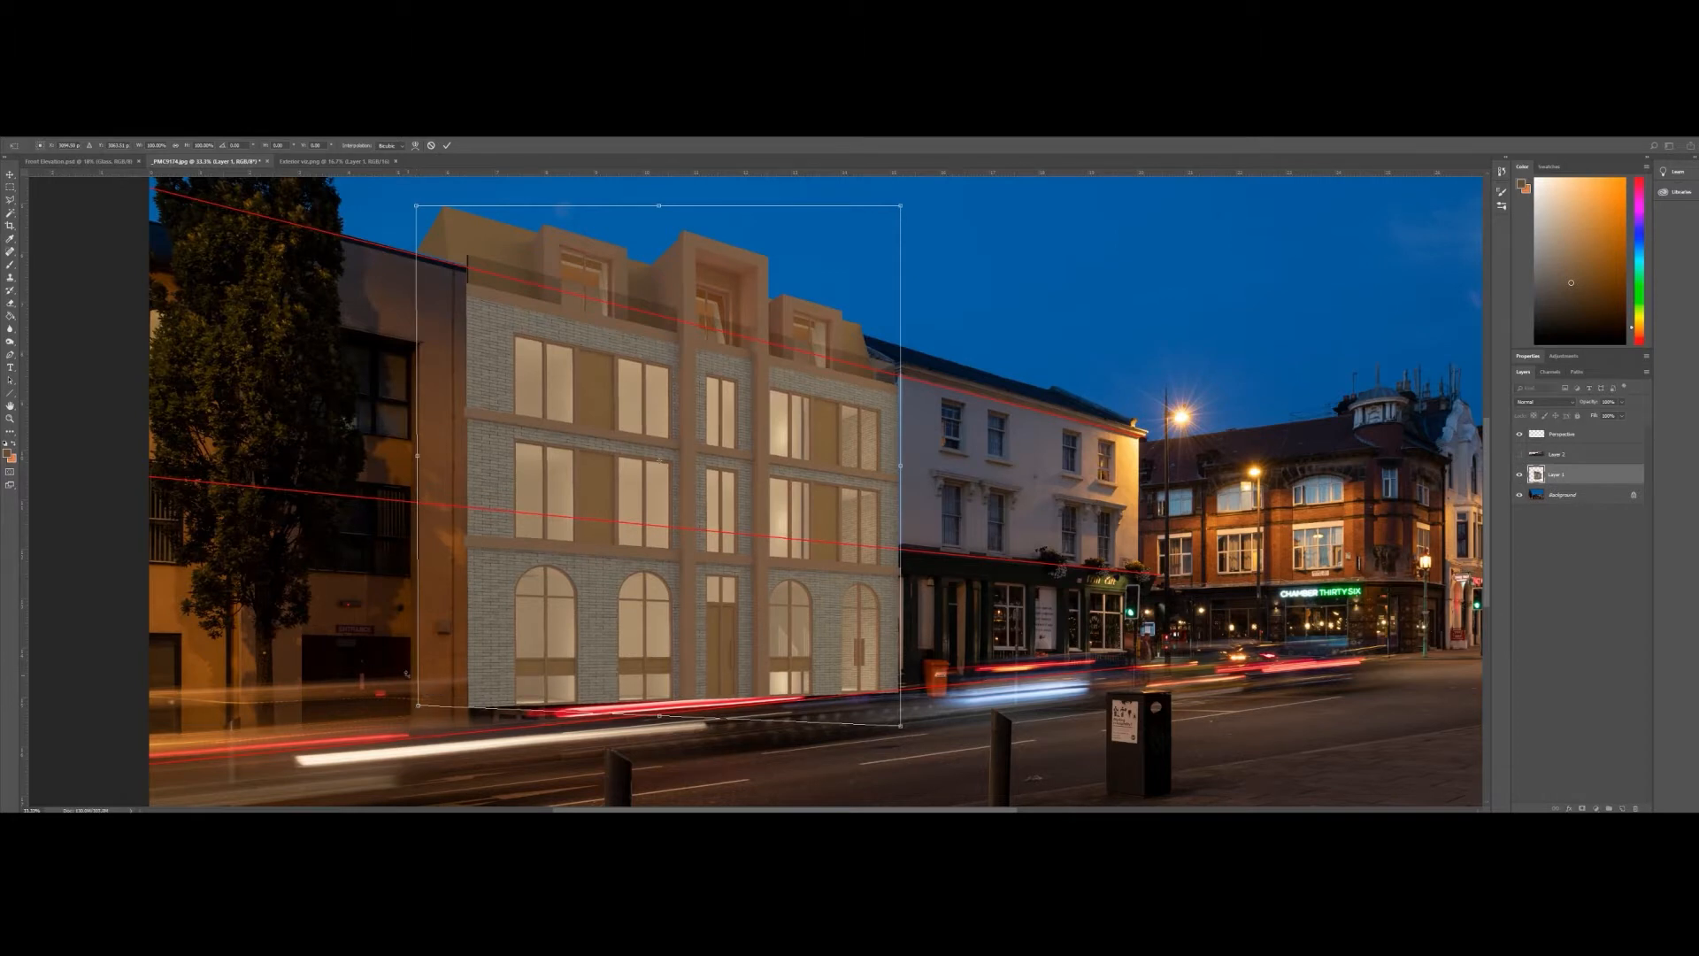
key("Return")
- Outline the ground-floor brick section with the first two arched windows and copy it to a new layer
key("z")
left_click_drag(468, 630, 453, 626)
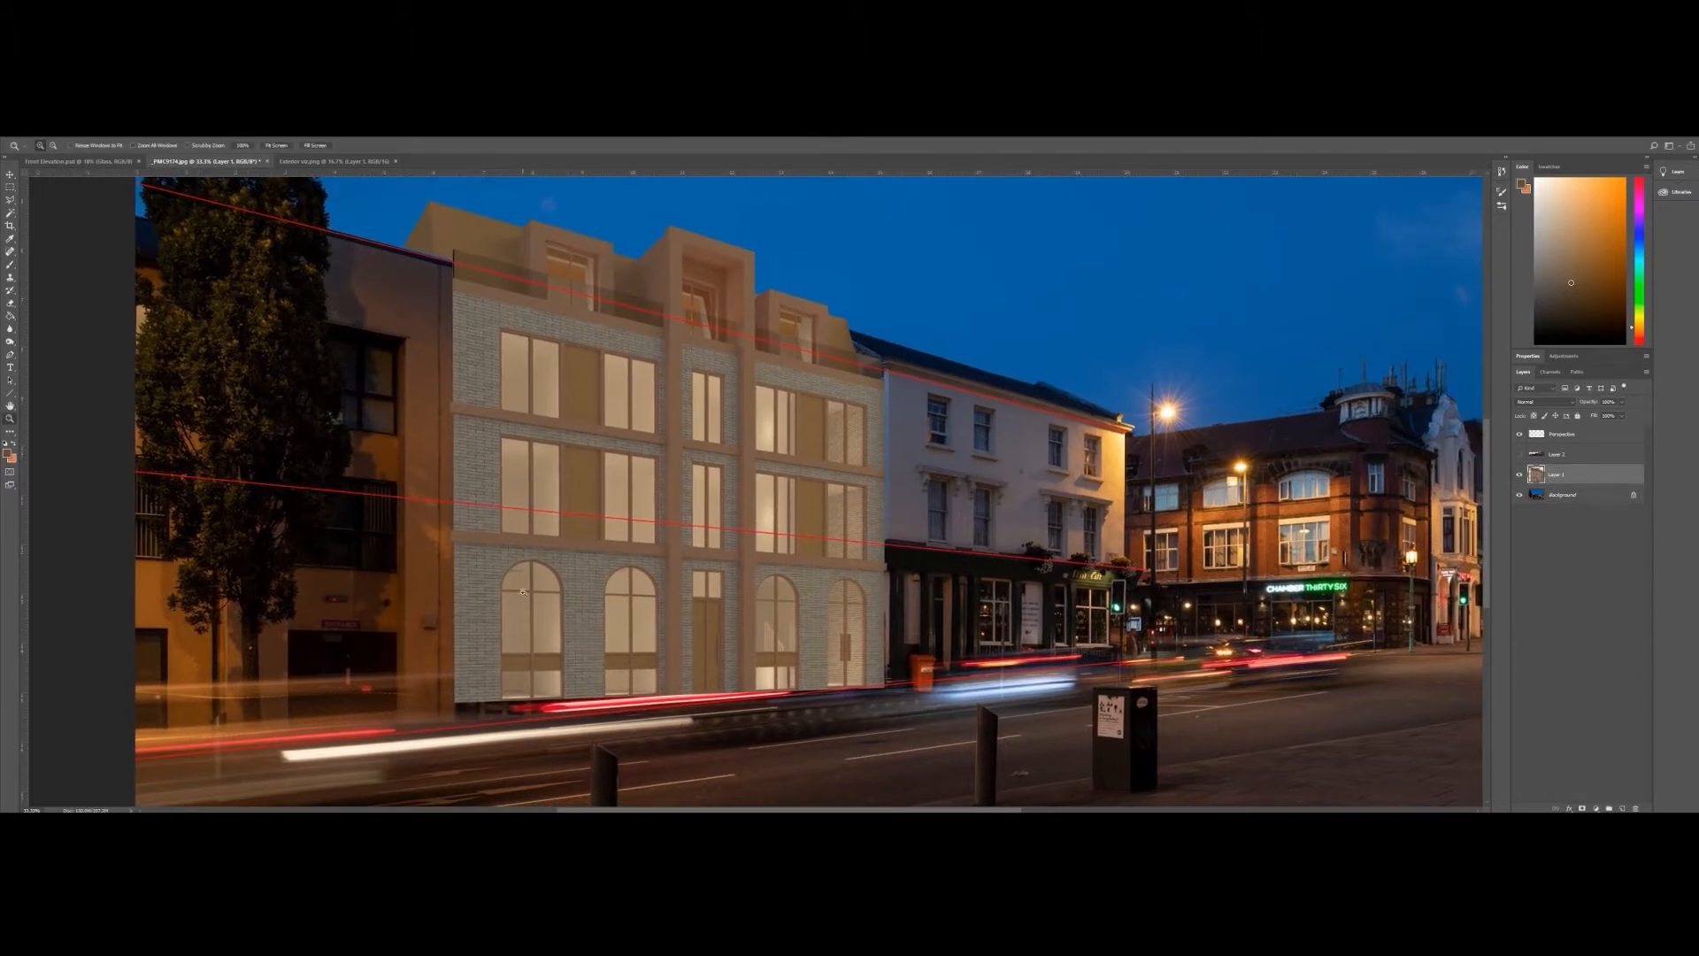
left_click(498, 715)
left_click(498, 715)
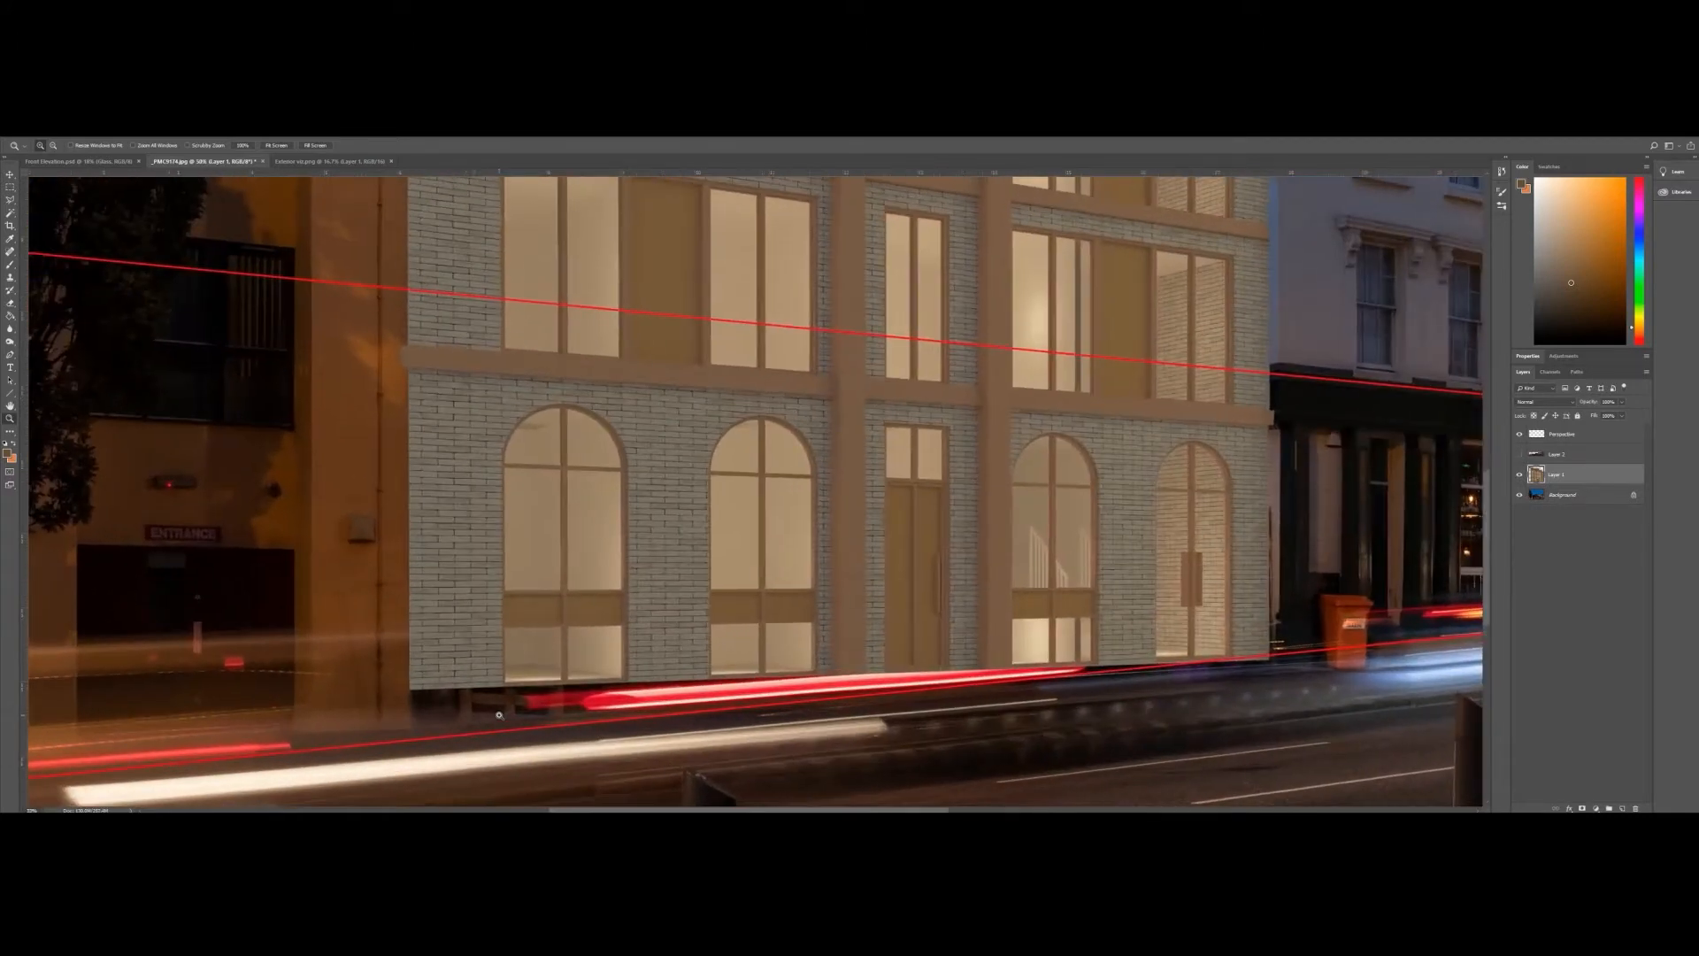
key("l")
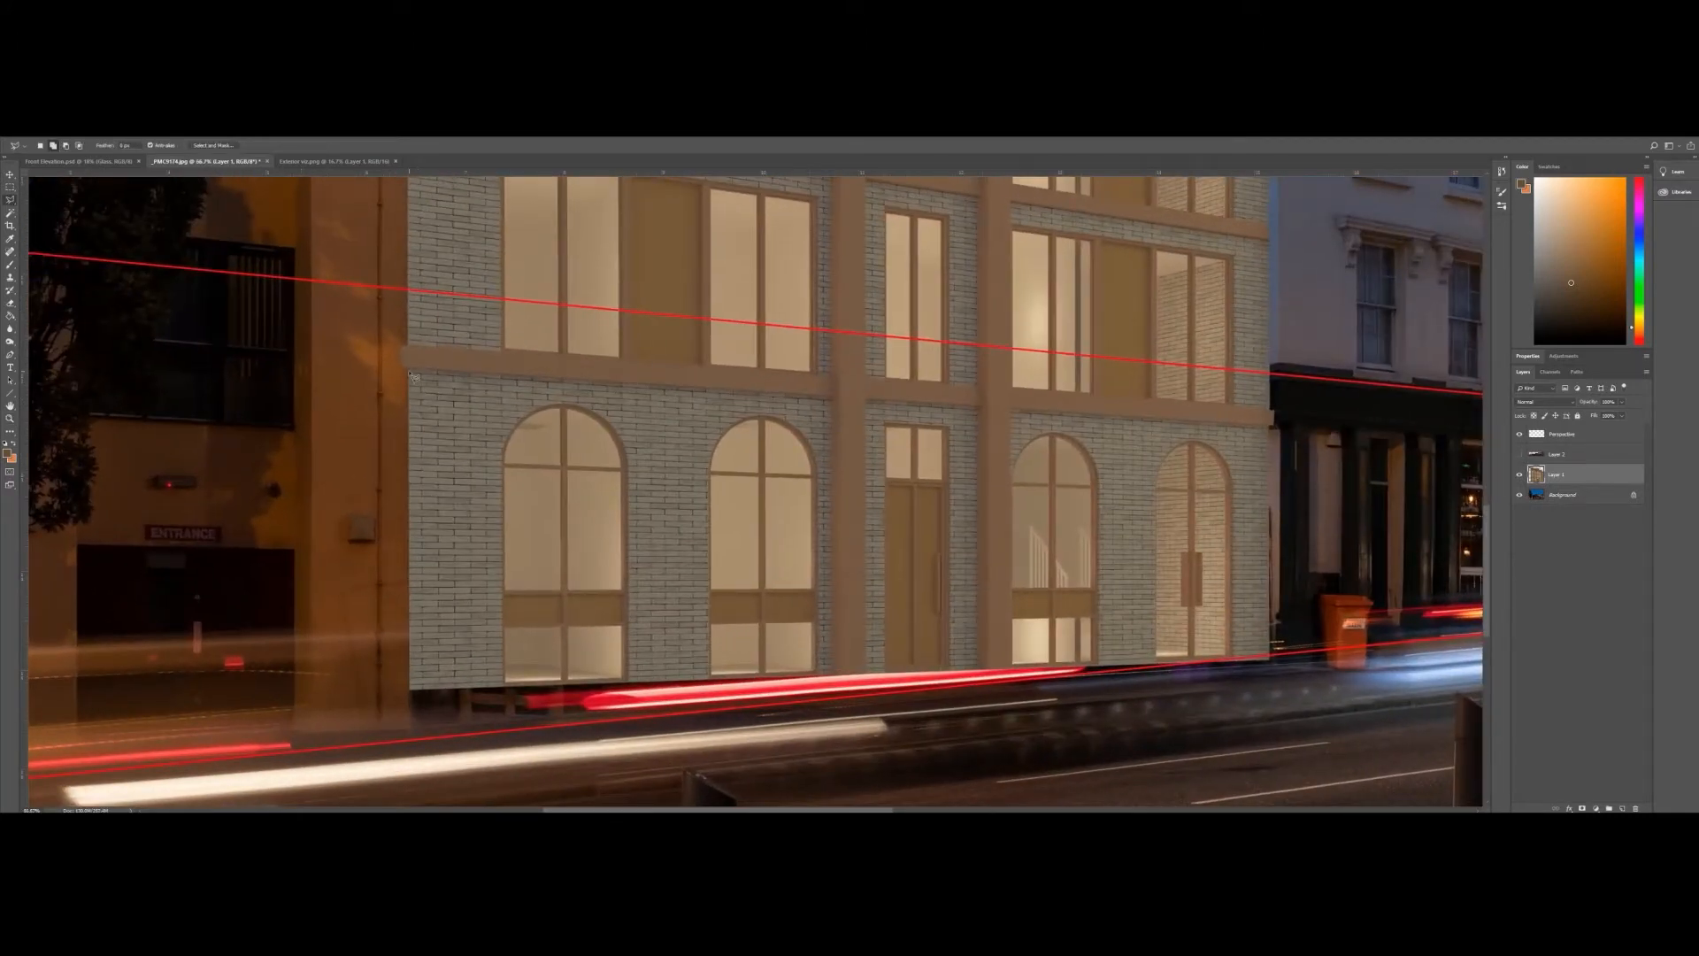
left_click(413, 370)
left_click(832, 400)
left_click(832, 738)
double_click(375, 747)
key("ctrl+j")
- Stretch the copied ground-floor section downward, pull its lower-left corner to the red street line and apply the transform
key("ctrl+t")
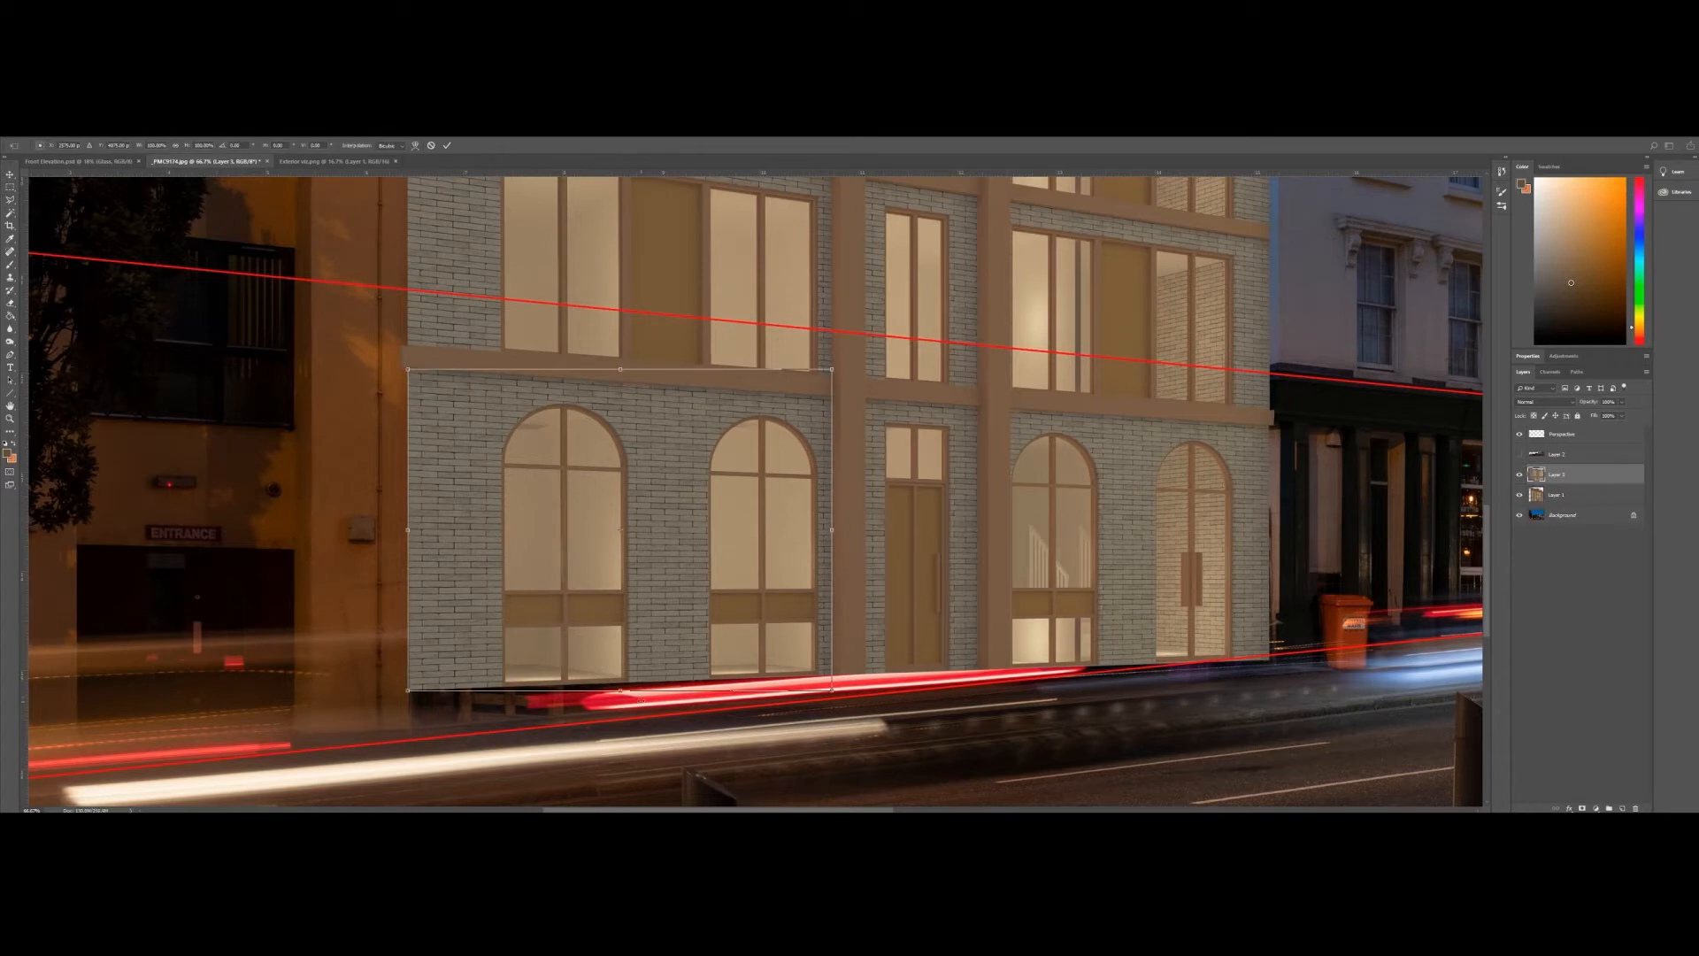
left_click_drag(619, 693, 619, 703)
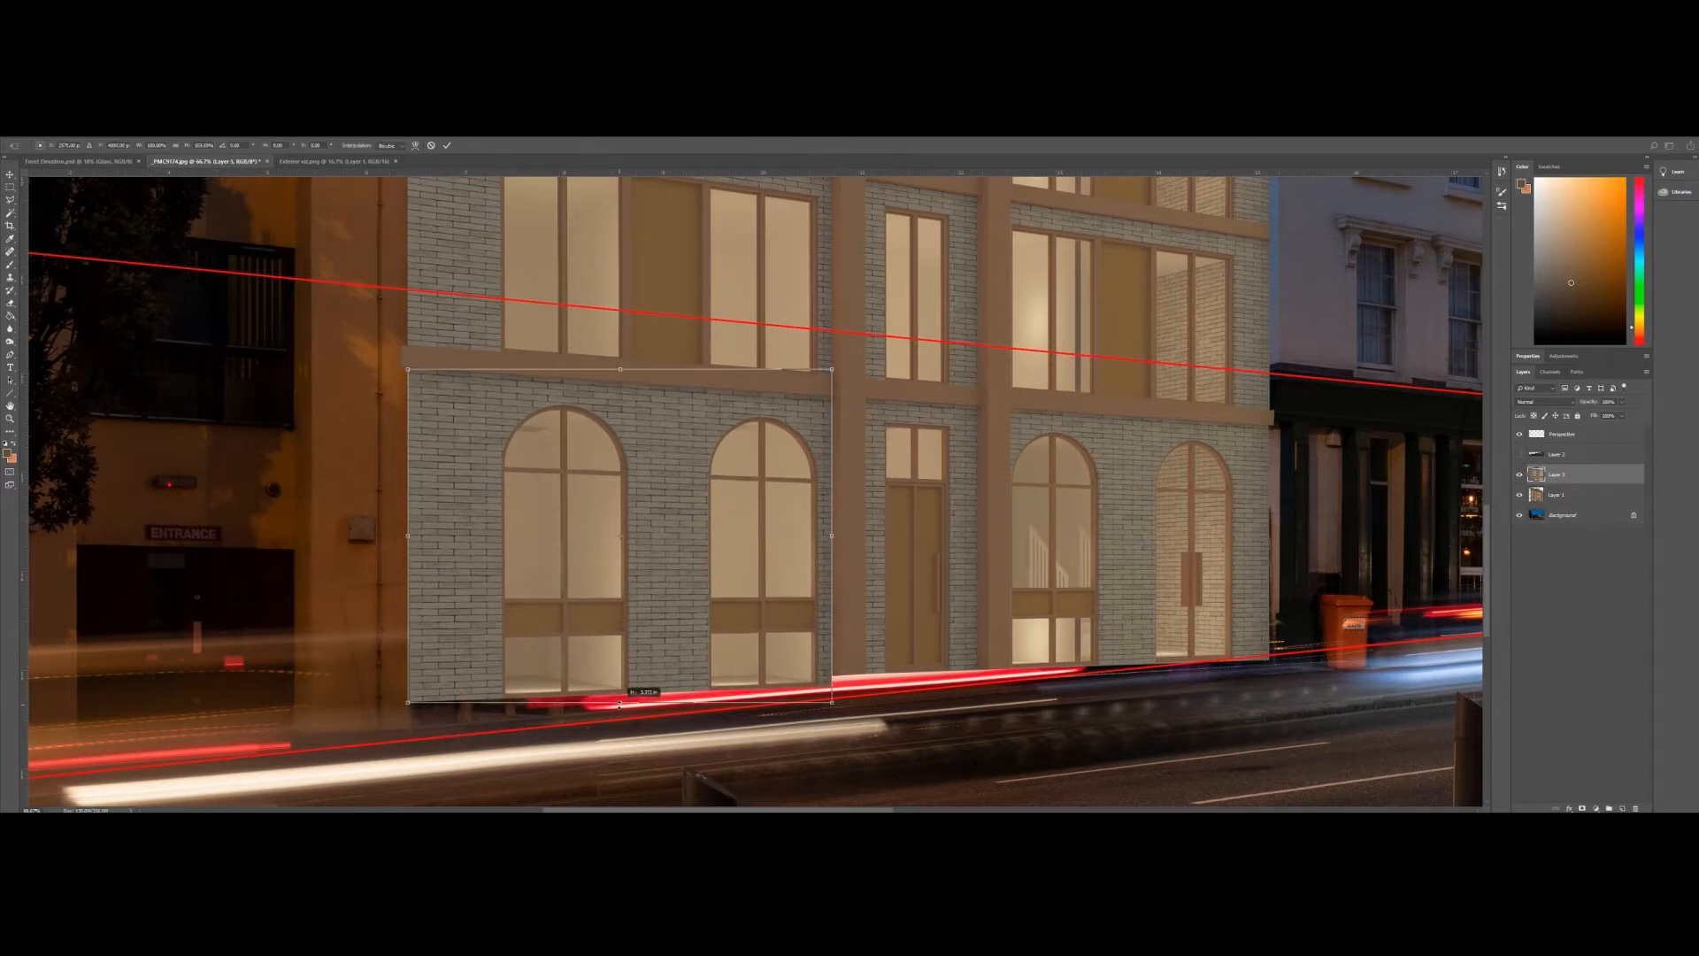
left_click_drag(408, 708, 408, 728)
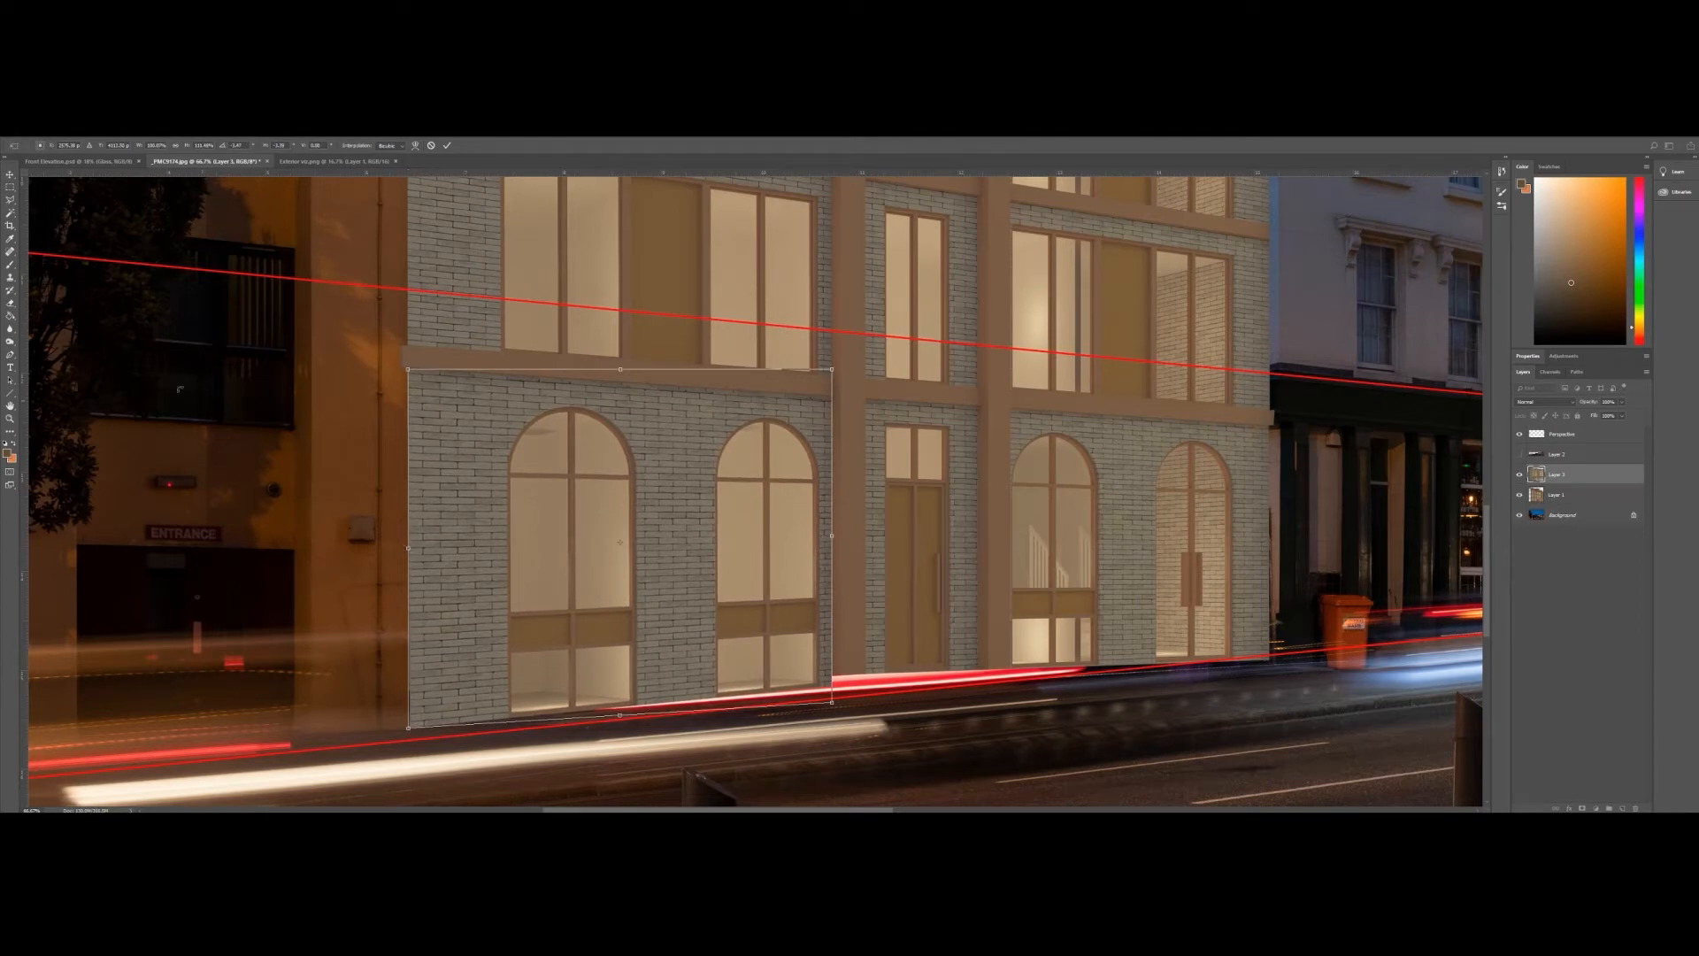
key("Return")
- Place a vertical guide at the upper window's left edge and widen the copied section leftward to align its arched window
mouse_move(22, 403)
left_mouse_down()
mouse_move(526, 435)
mouse_move(502, 441)
left_mouse_up()
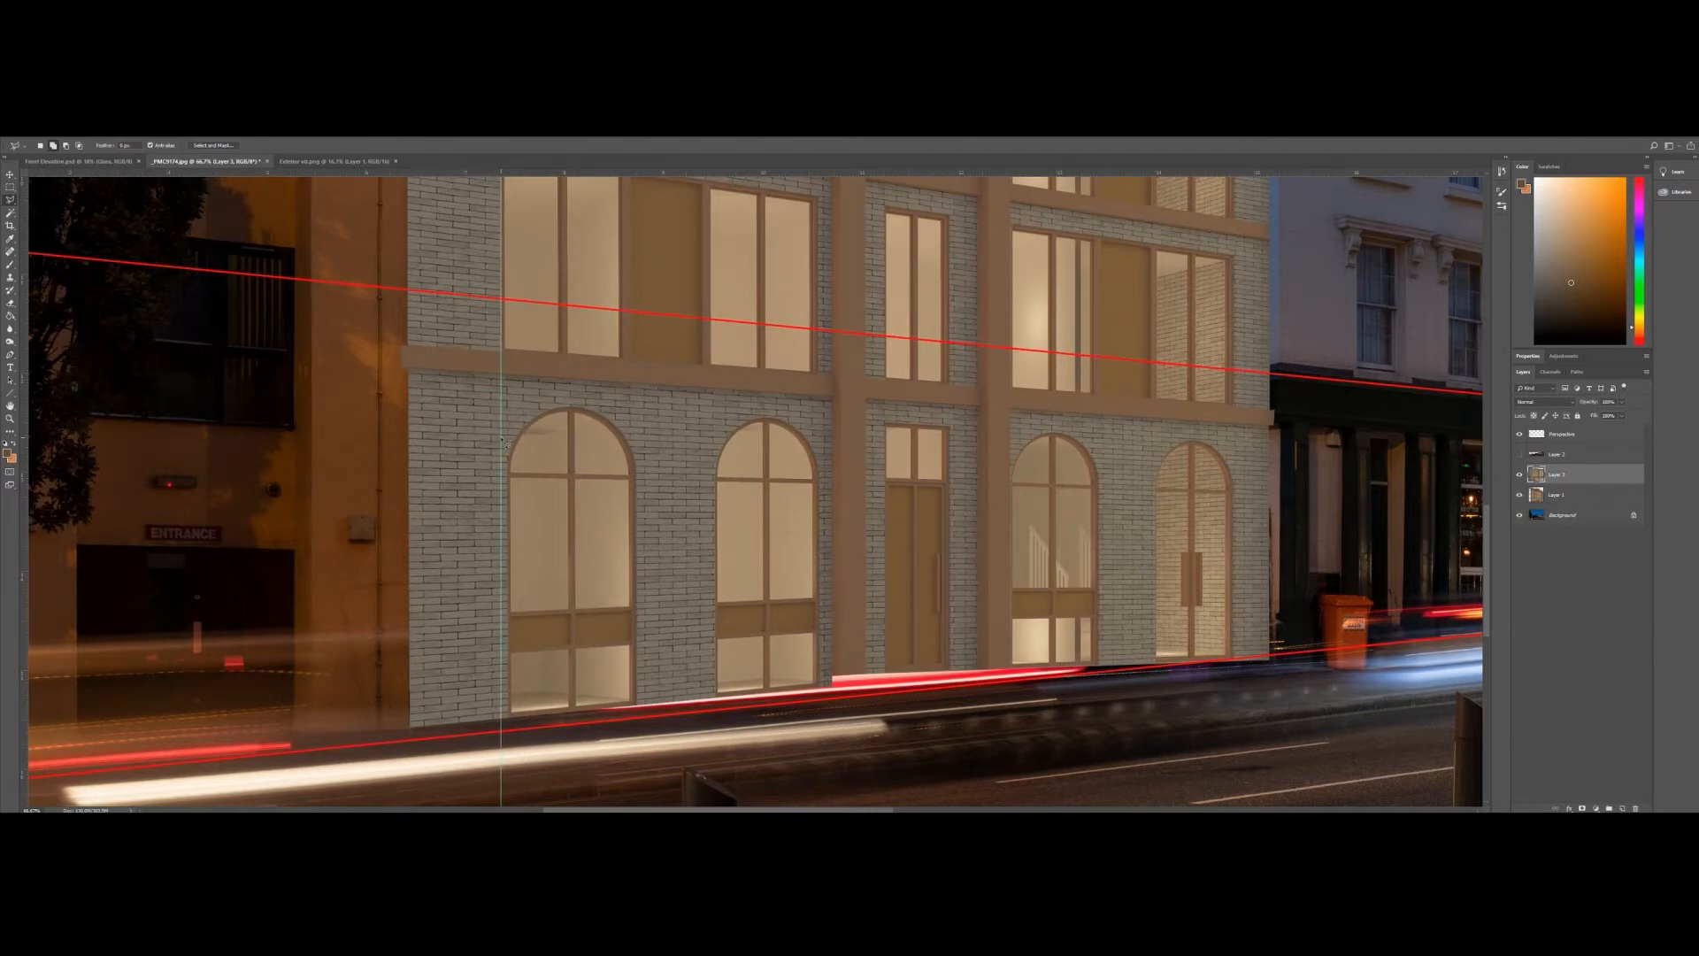
key("ctrl+t")
left_click_drag(406, 549, 399, 549)
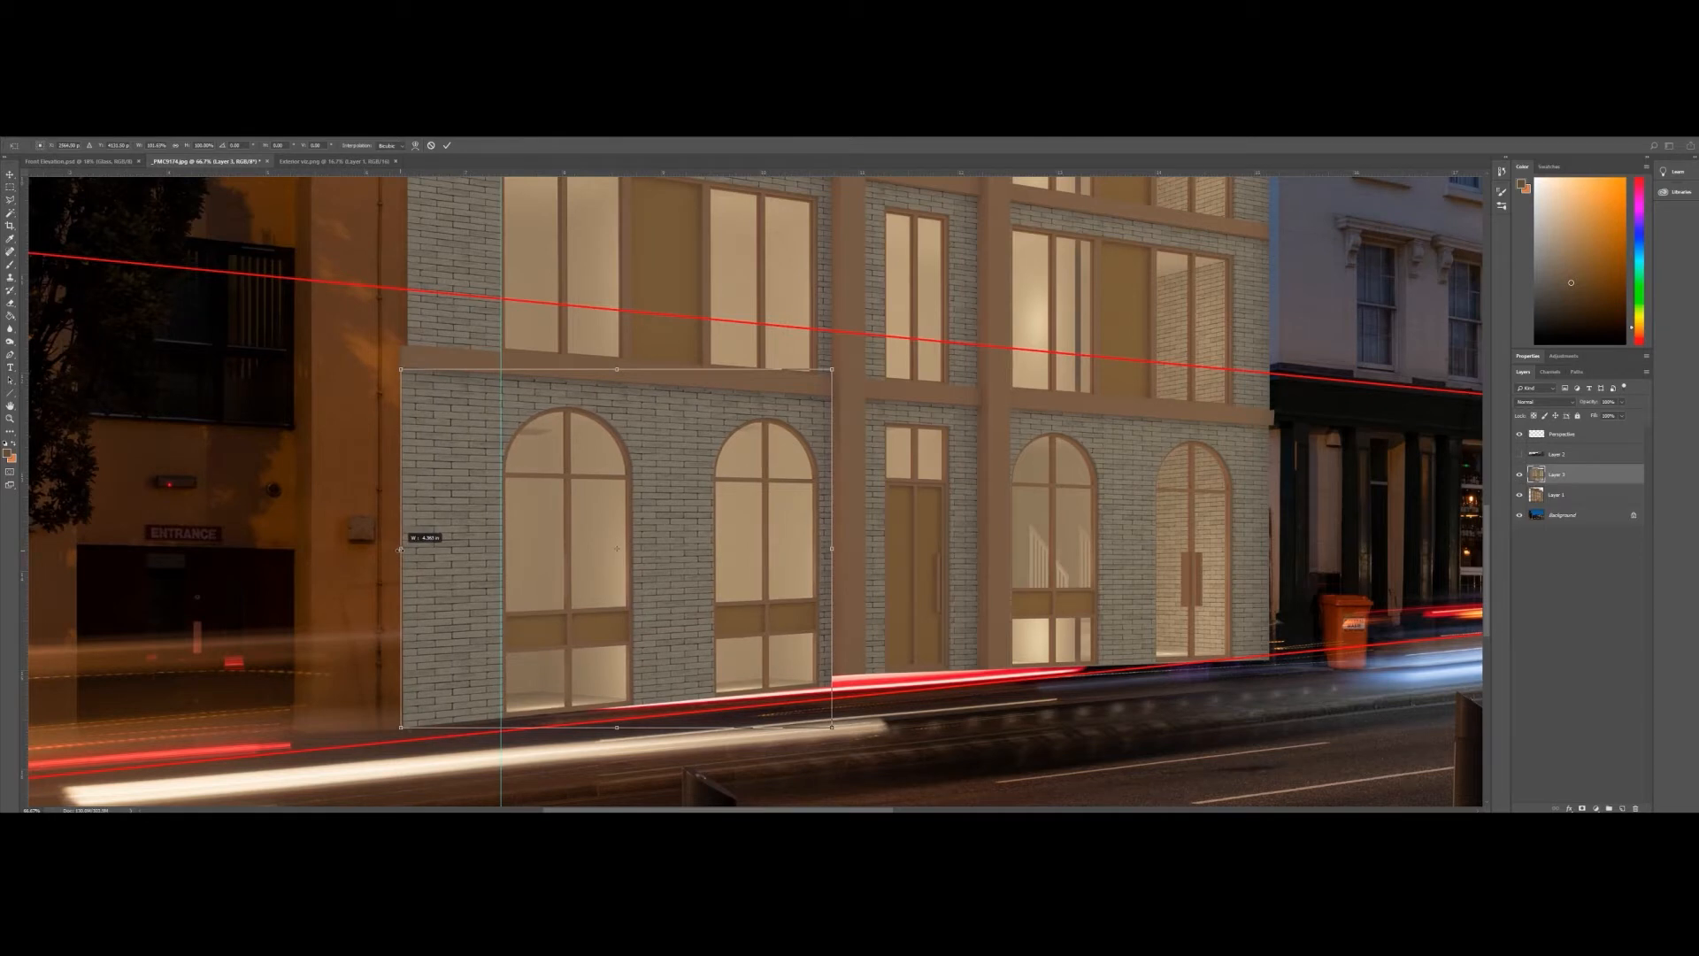
key("Return")
- Add guides at the second window's right edge and the building's left edge, and delete the copied section's overhang beyond the facade
key("l")
left_click_drag(23, 525, 817, 539)
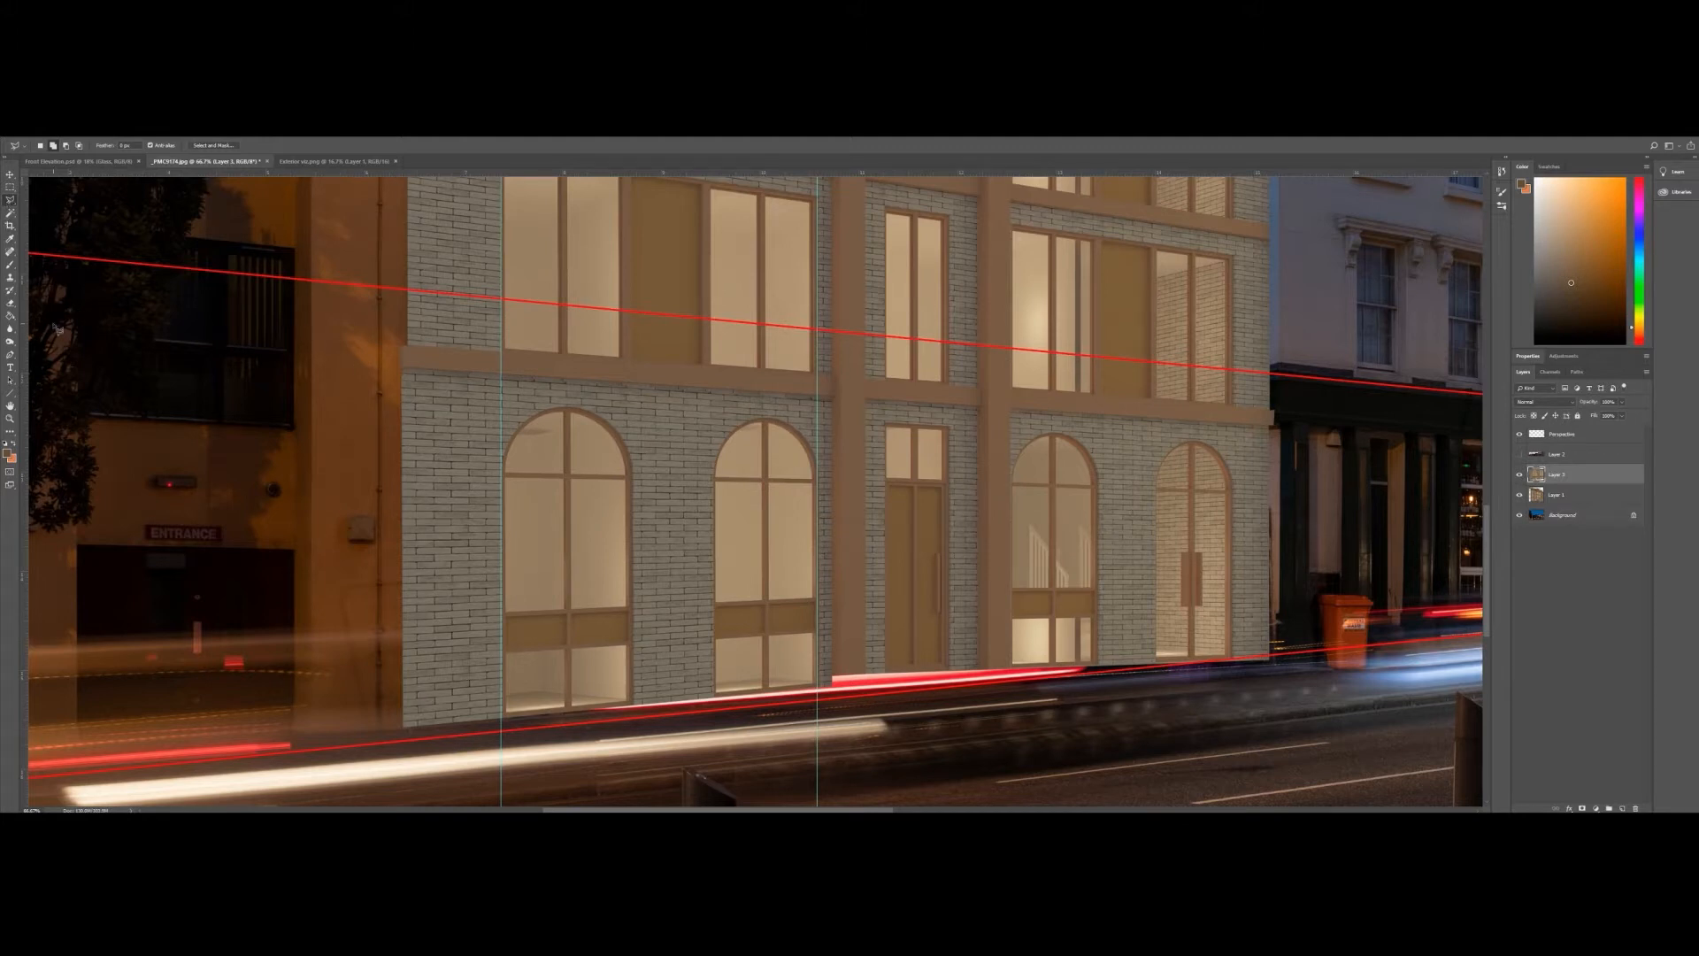
left_click_drag(24, 343, 410, 383)
left_click(10, 187)
mouse_move(218, 292)
left_mouse_down()
mouse_move(338, 759)
mouse_move(408, 773)
left_mouse_up()
key("Delete")
key("ctrl+d")
- Clear the canvas guides and fit the whole image on screen
left_click(10, 417)
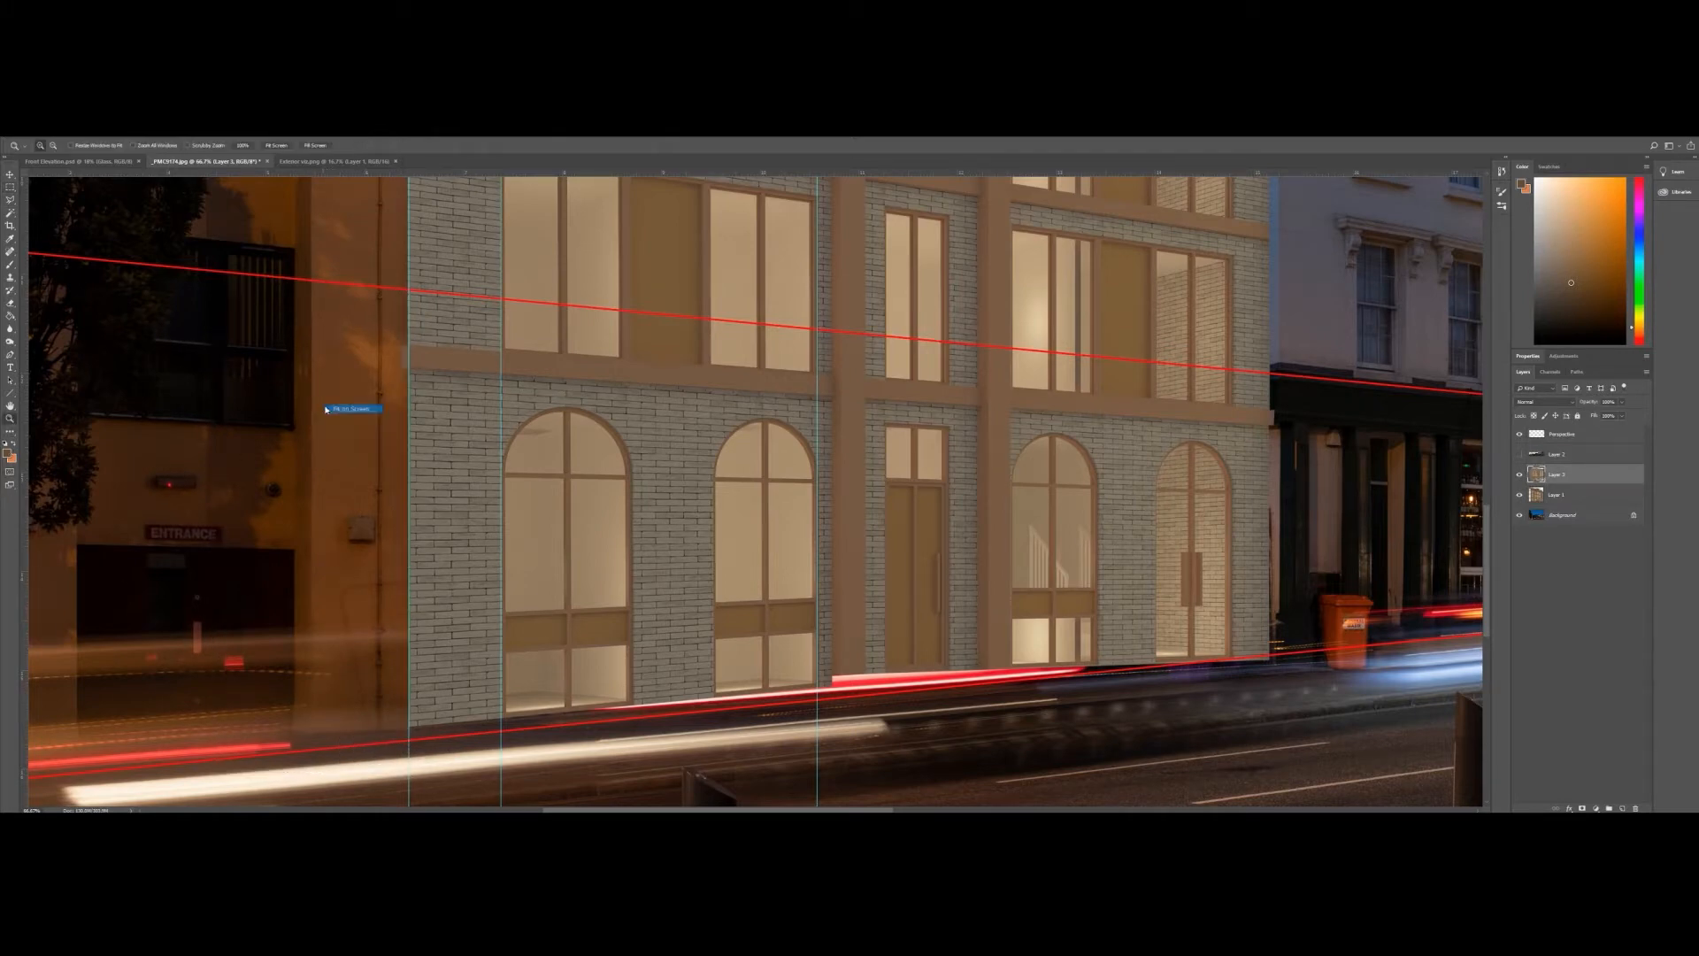
key("ctrl+0")
left_click(644, 629)
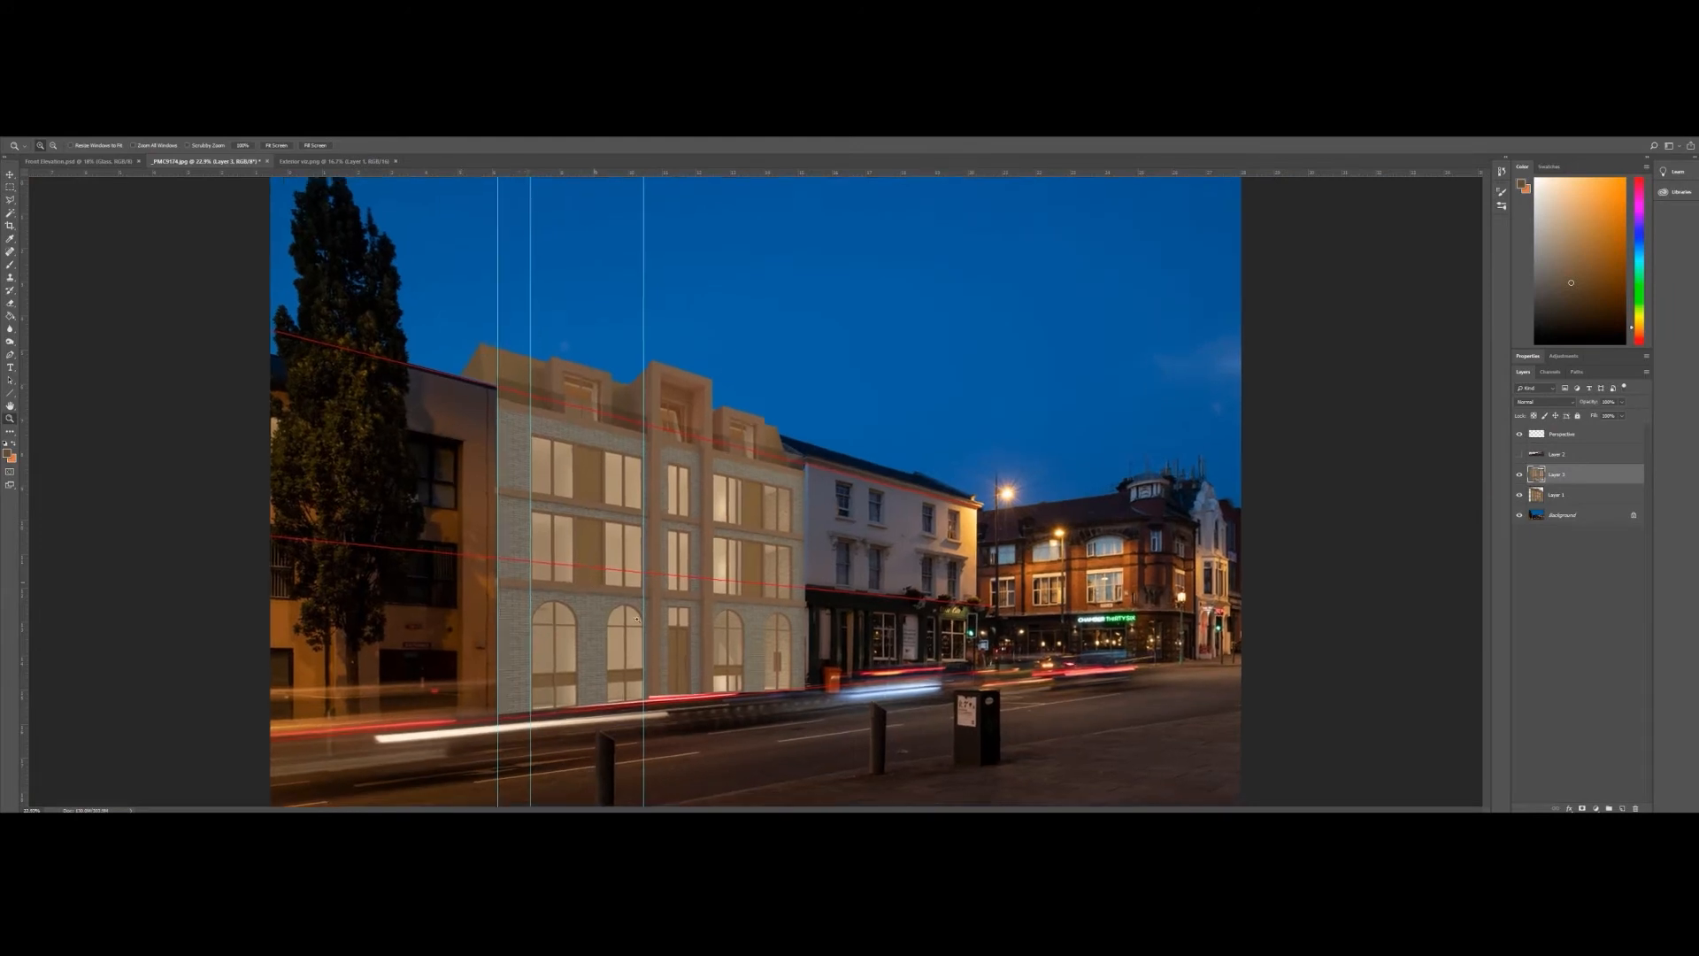
left_click(589, 691)
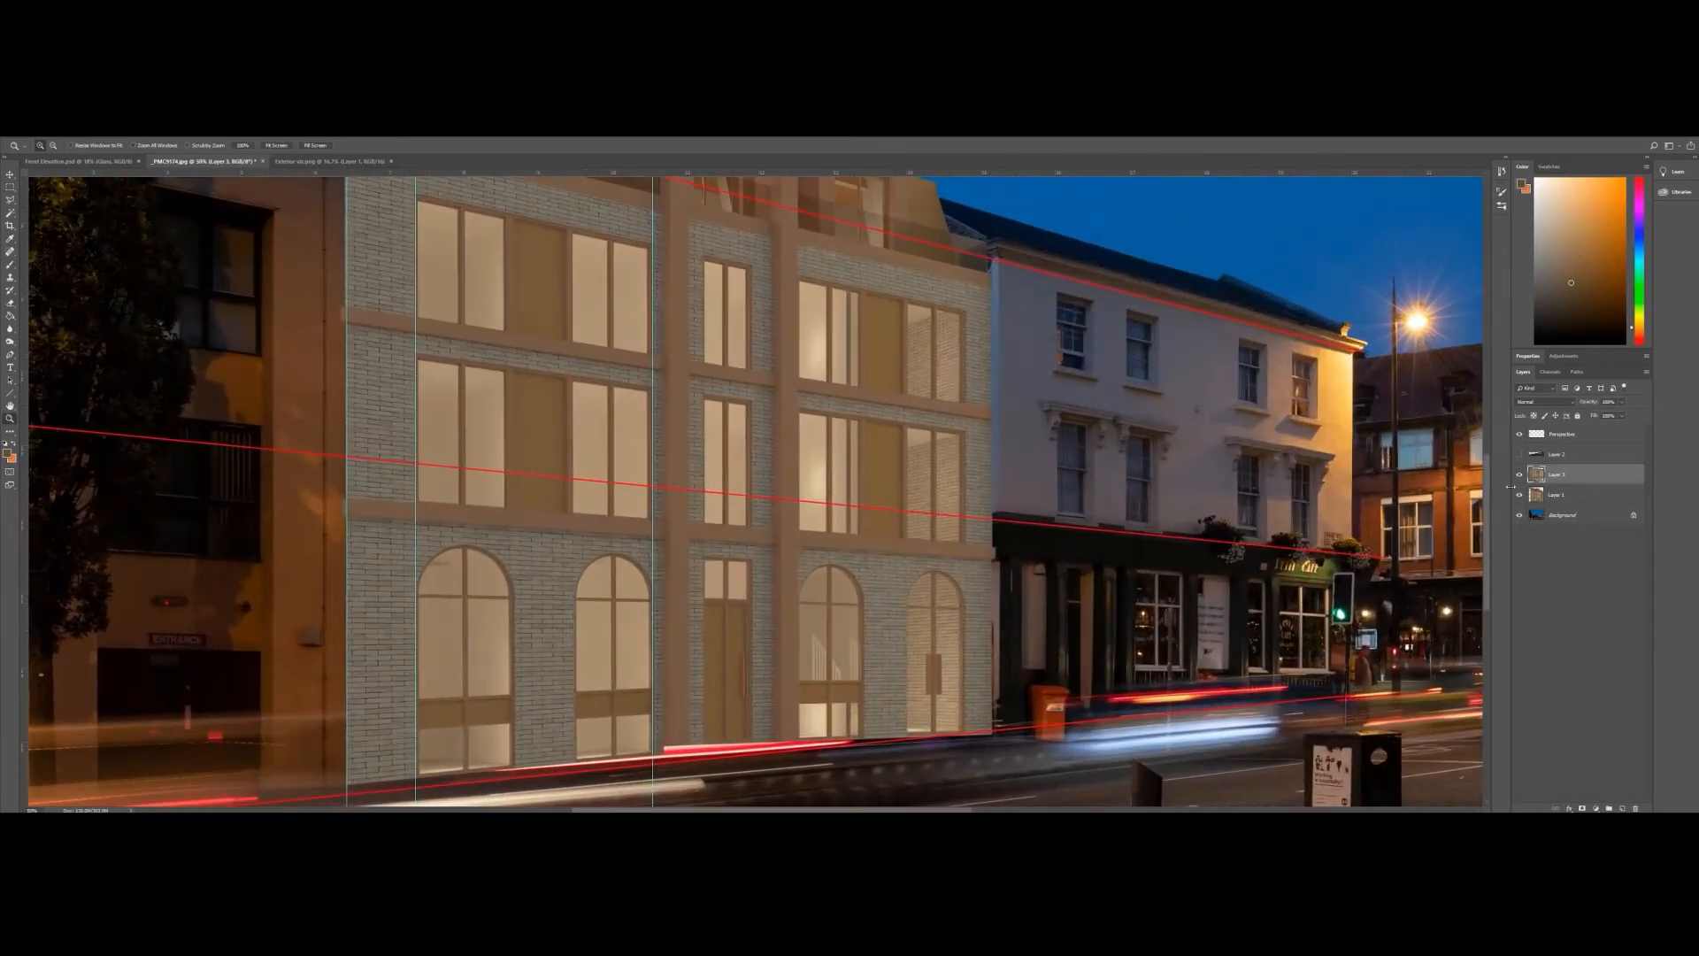
left_click(184, 131)
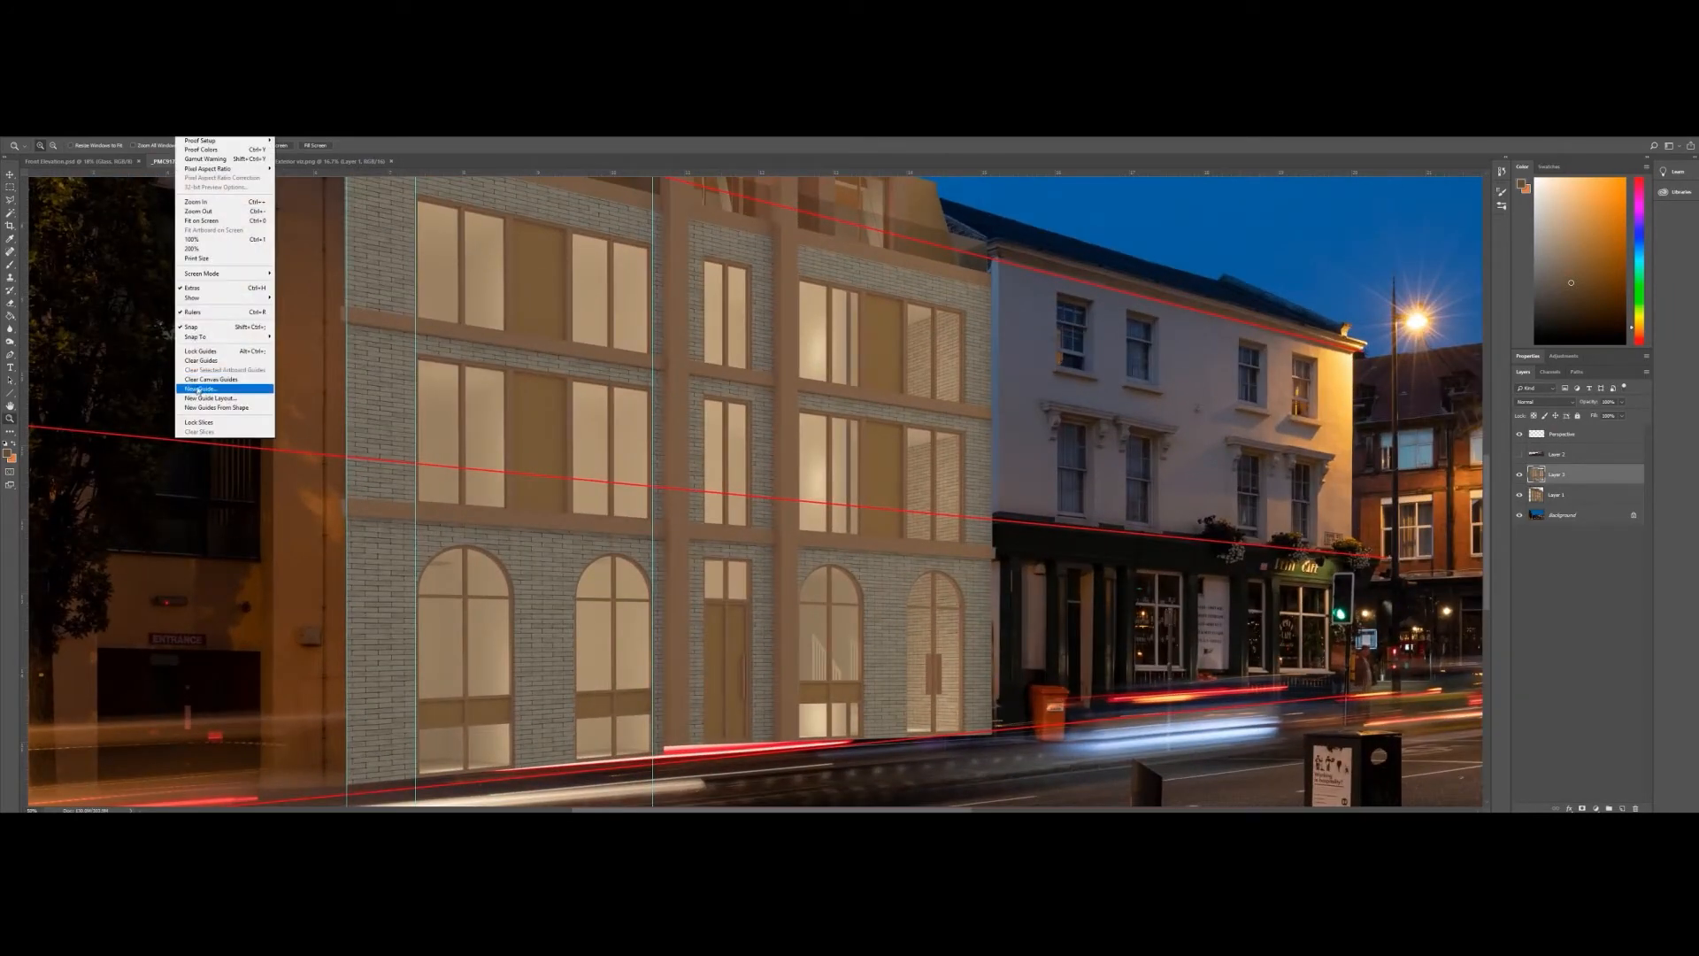
left_click(197, 380)
right_click(433, 421)
left_click(451, 428)
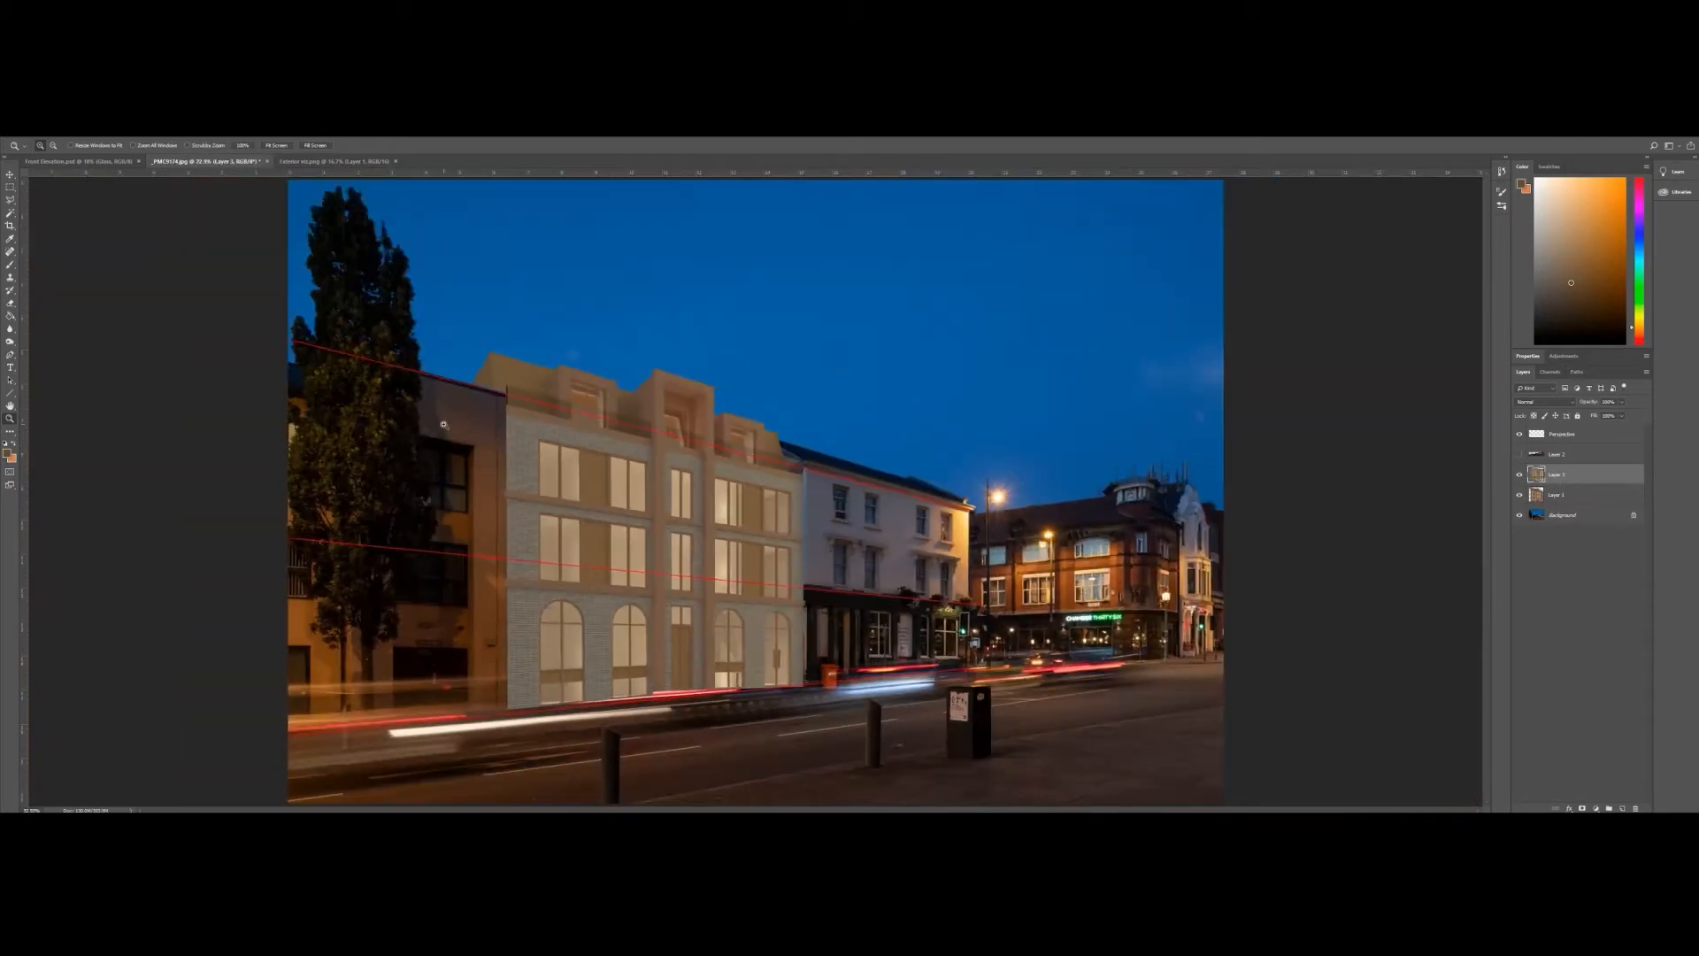
- Outline the ground-floor section from the door pillar to the facade's right edge on Layer 1 and copy it to a new layer
left_click_drag(686, 685, 736, 678)
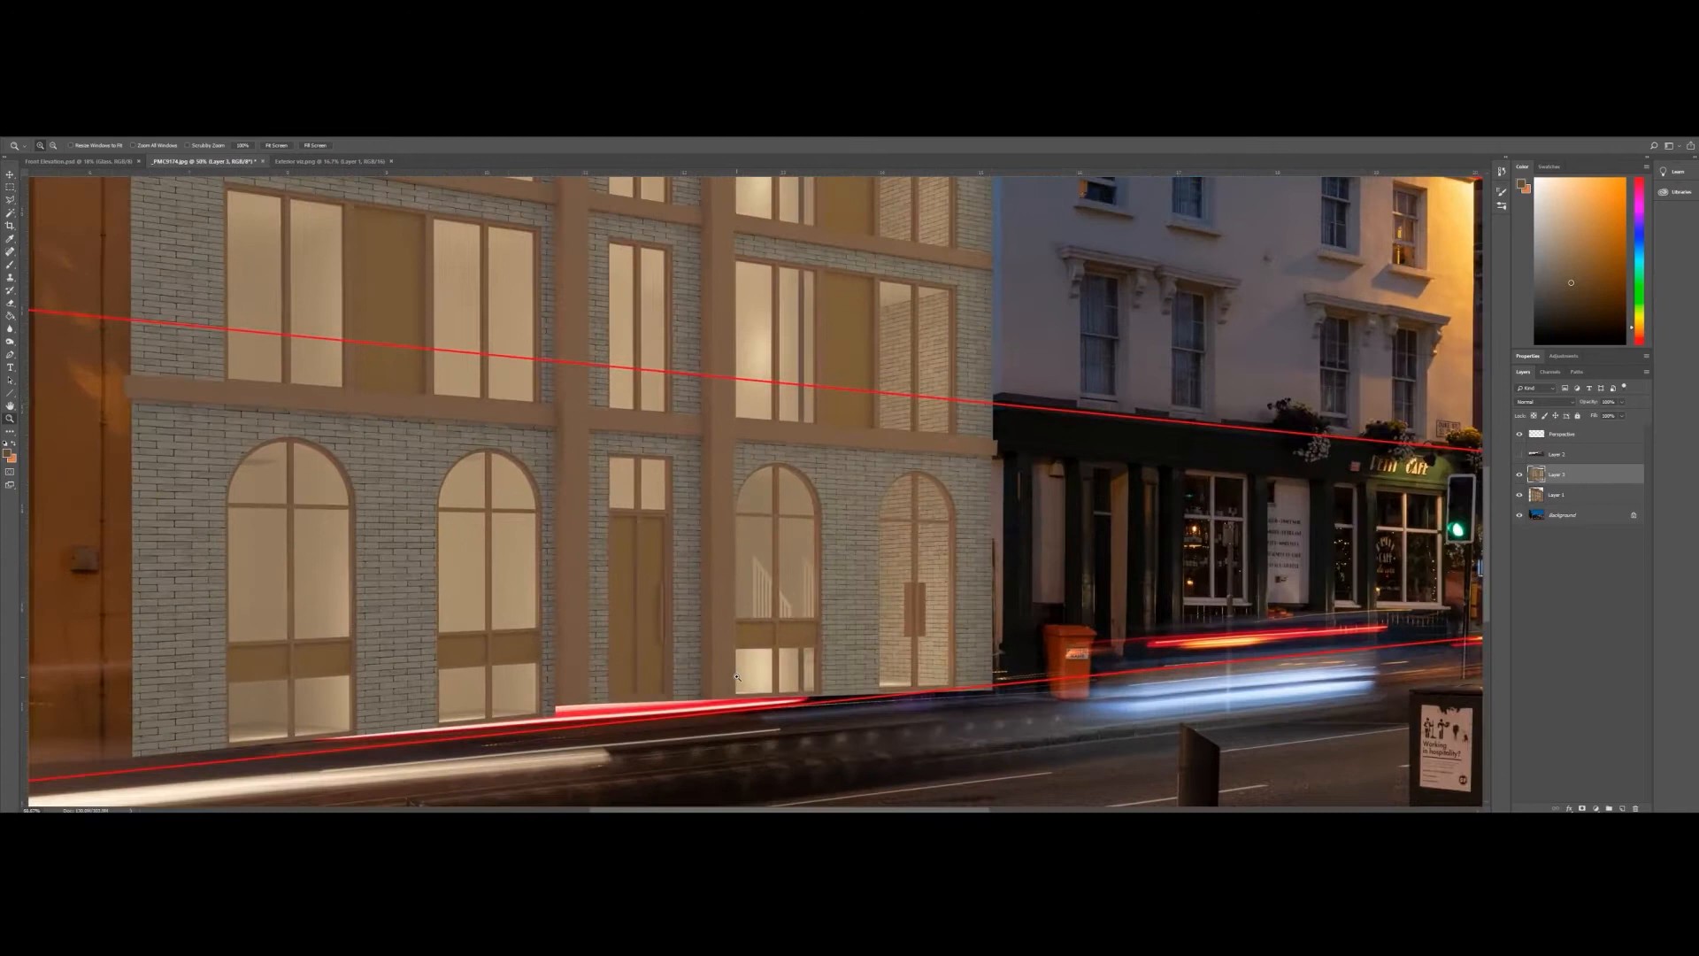
left_click_drag(526, 564, 534, 535)
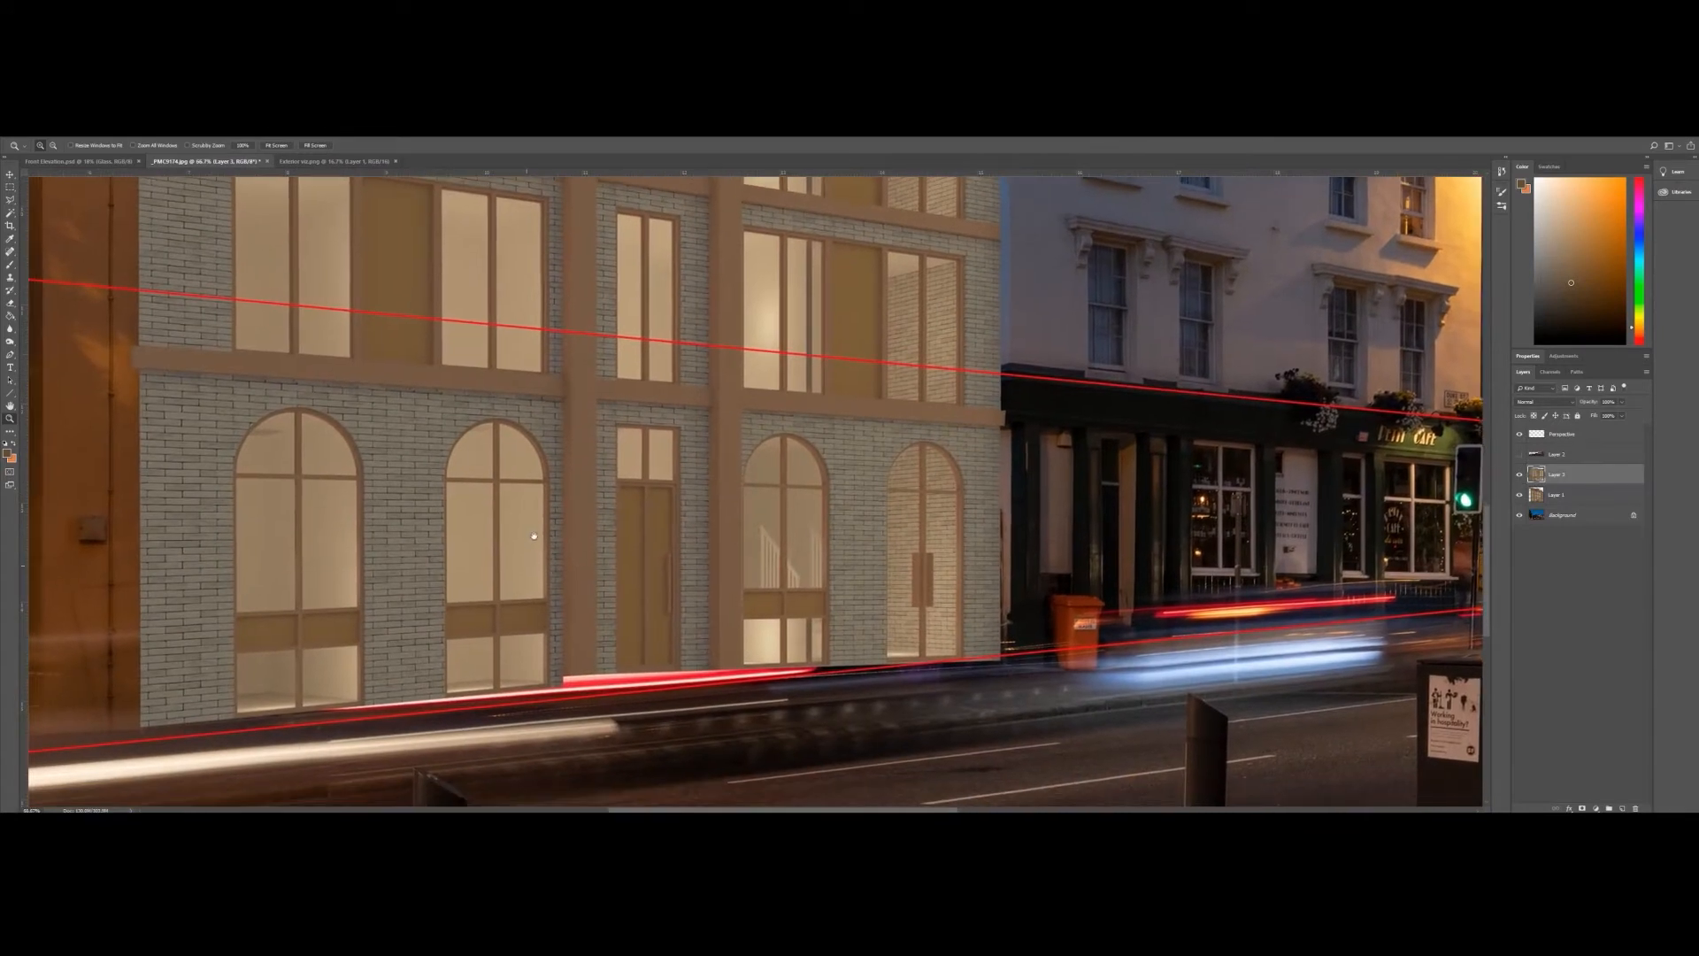
left_click(1521, 476)
left_click(1521, 476)
key("l")
key("alt+bracketleft")
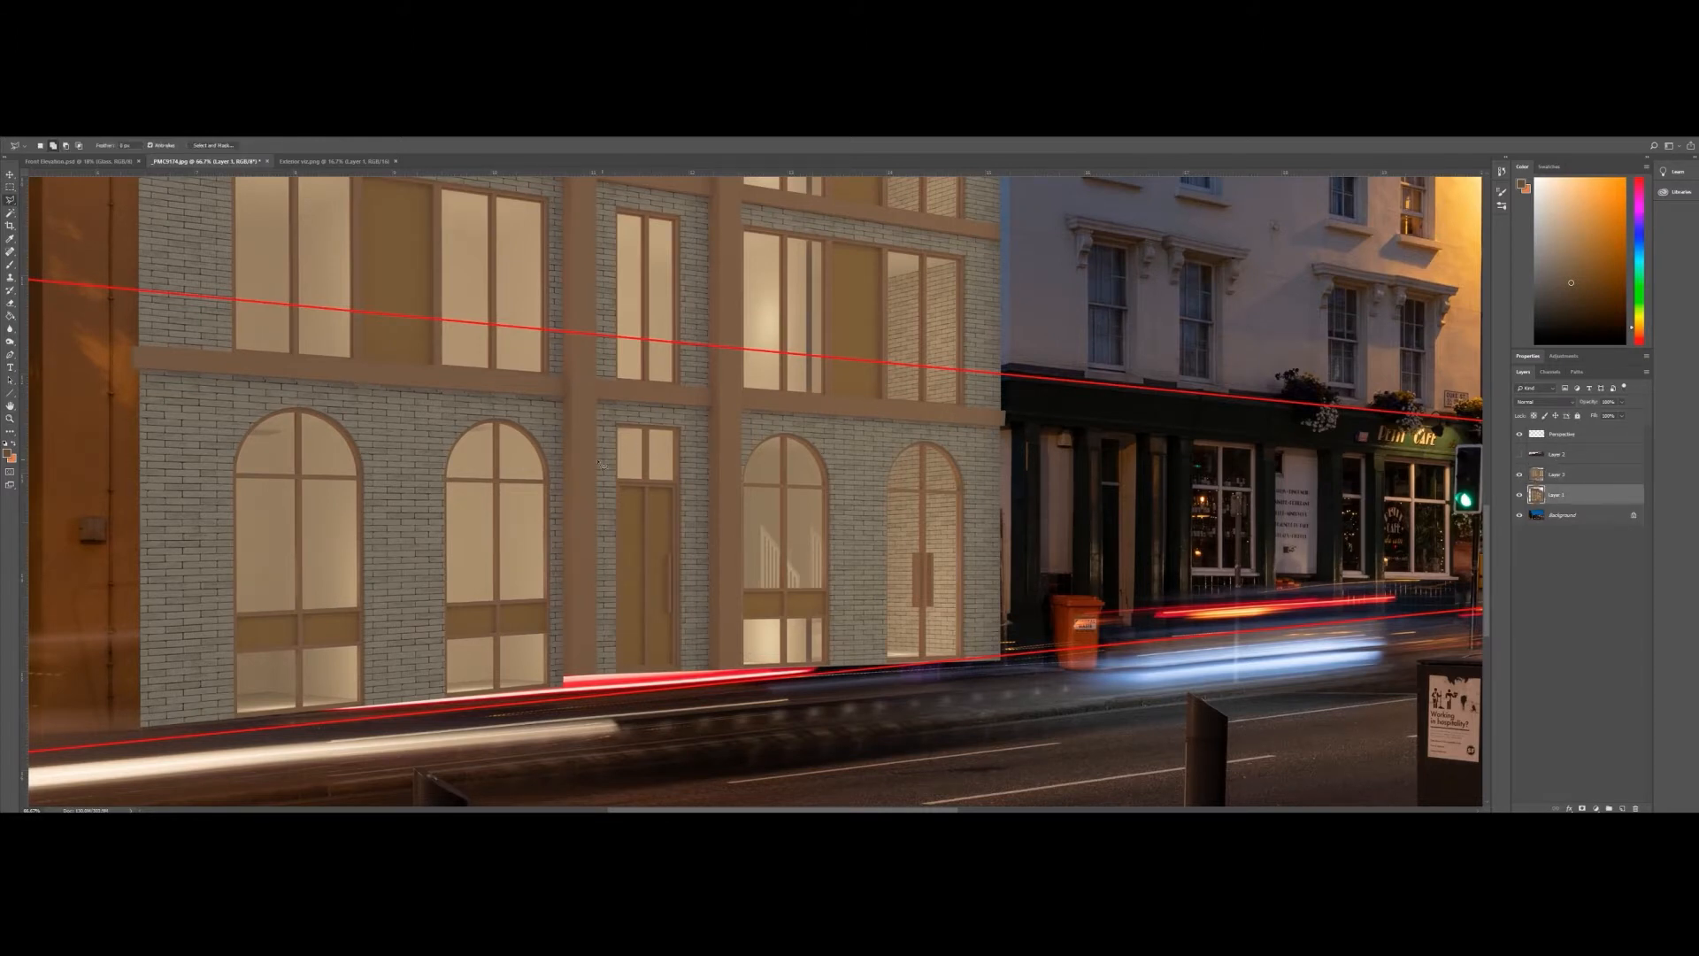
left_click(556, 402)
left_click(560, 684)
left_click(1003, 661)
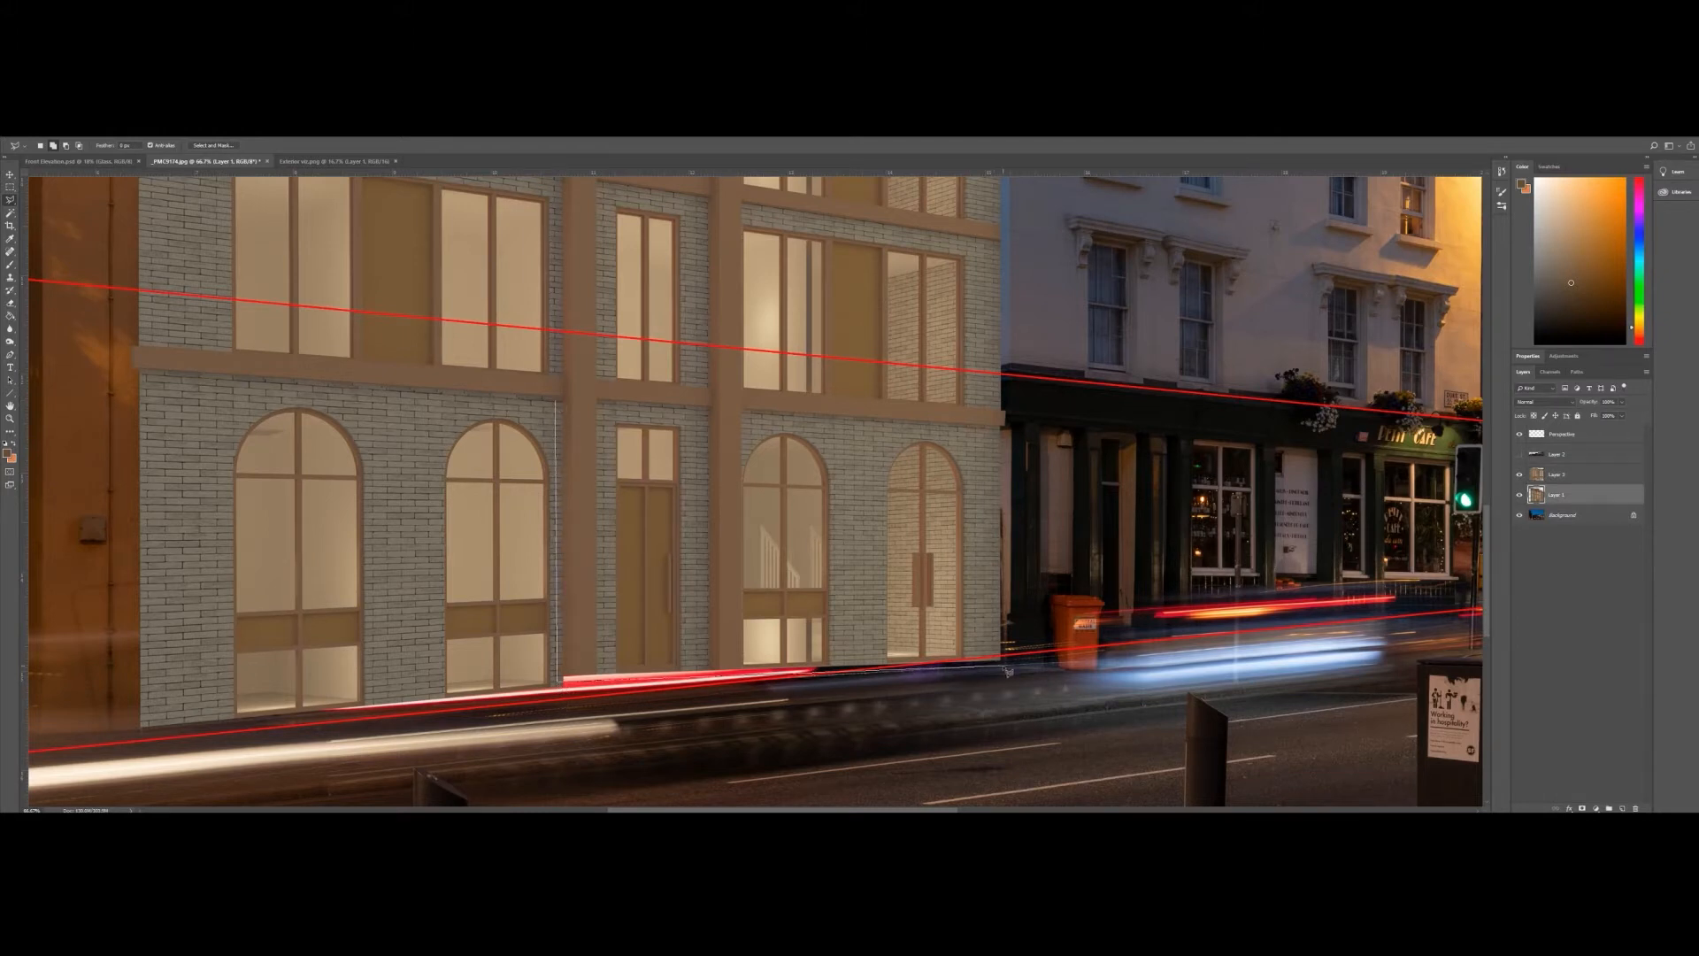
left_click(1003, 427)
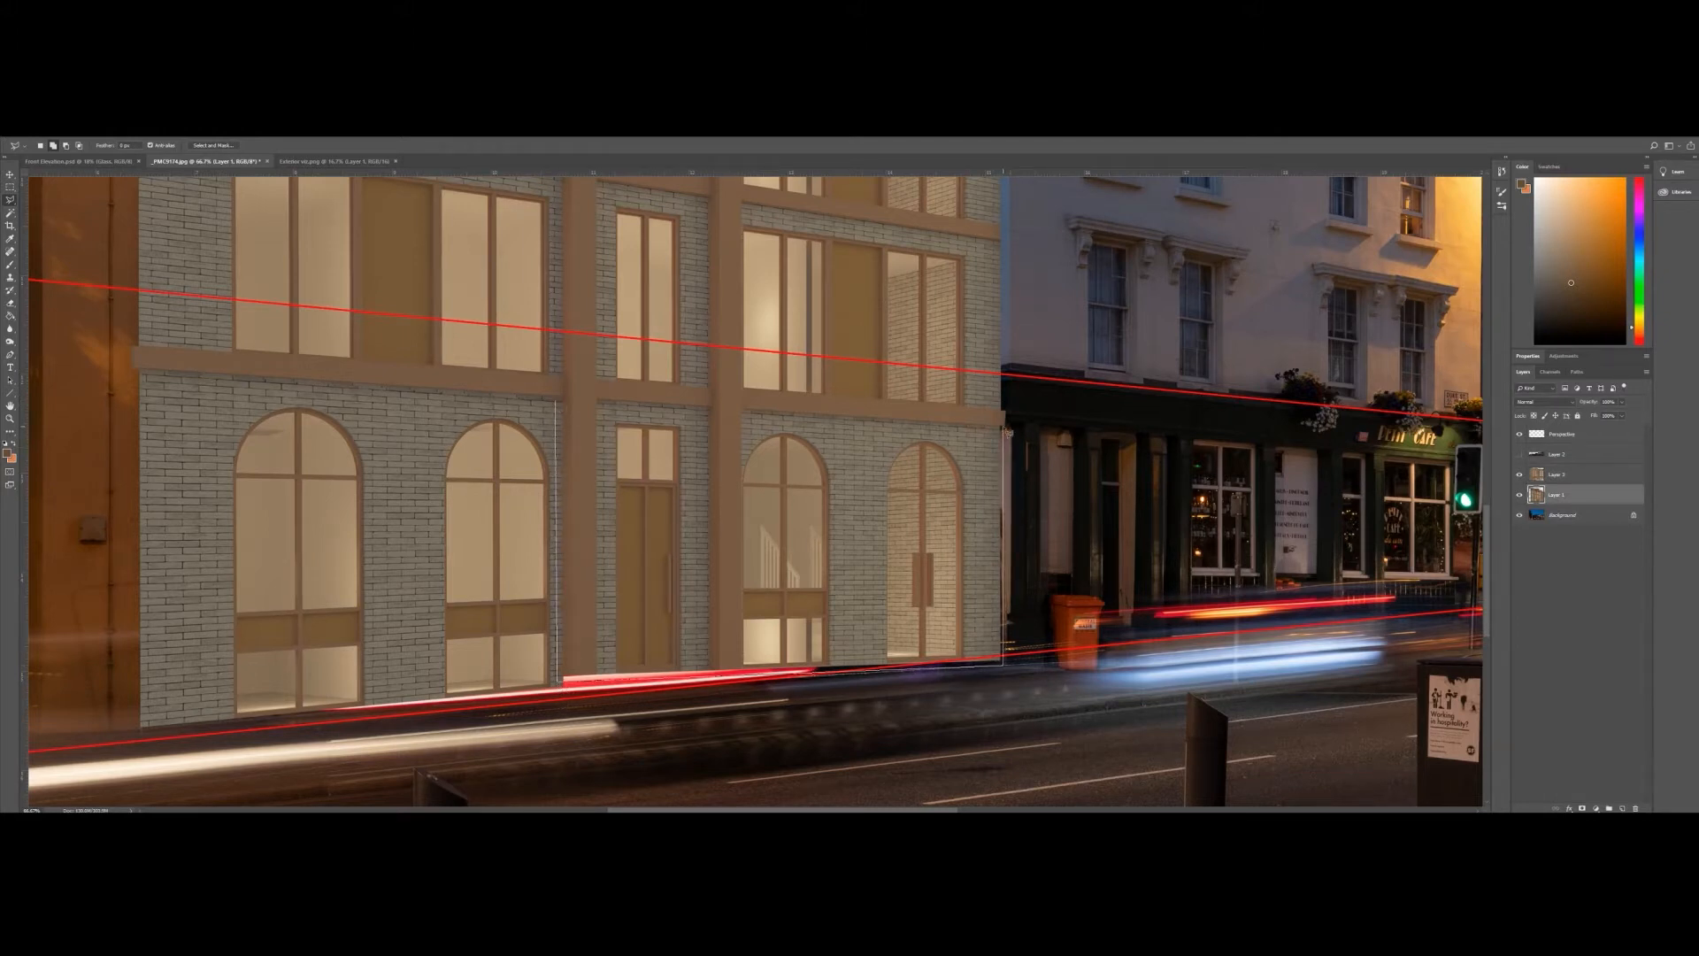
left_click(559, 403)
key("ctrl+j")
- Stretch the copied ground-floor section down to the lower perspective line and narrow it slightly from its right side
key("ctrl+t")
left_click_drag(555, 679, 555, 690)
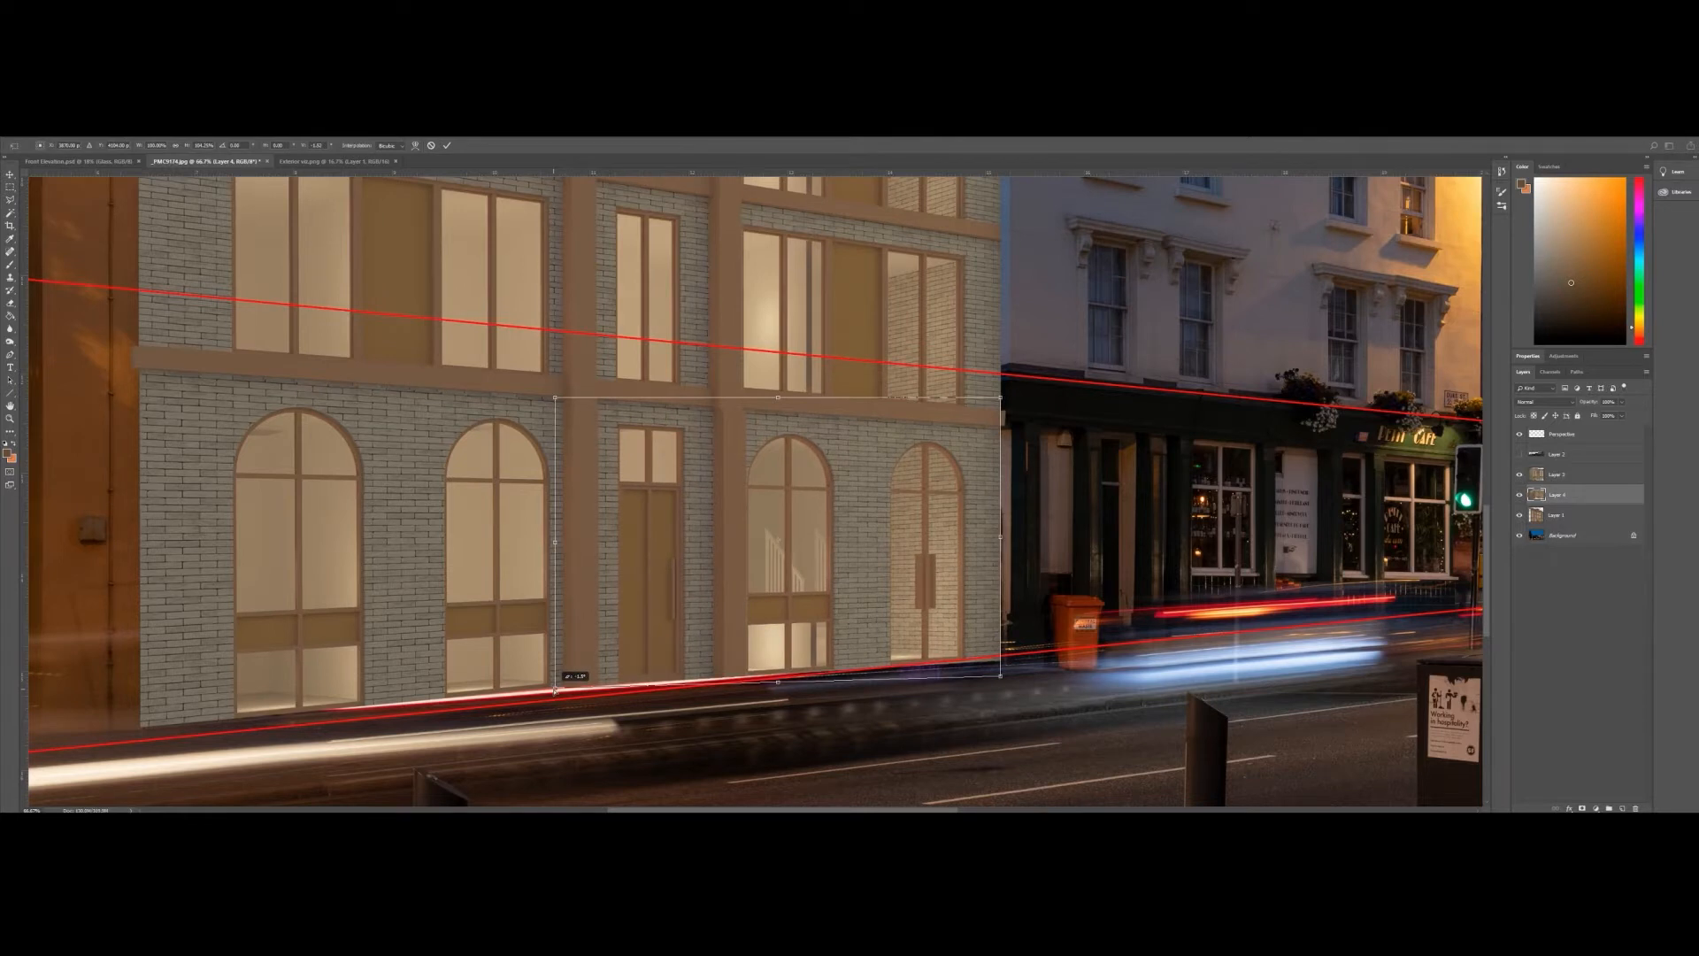
key("Return")
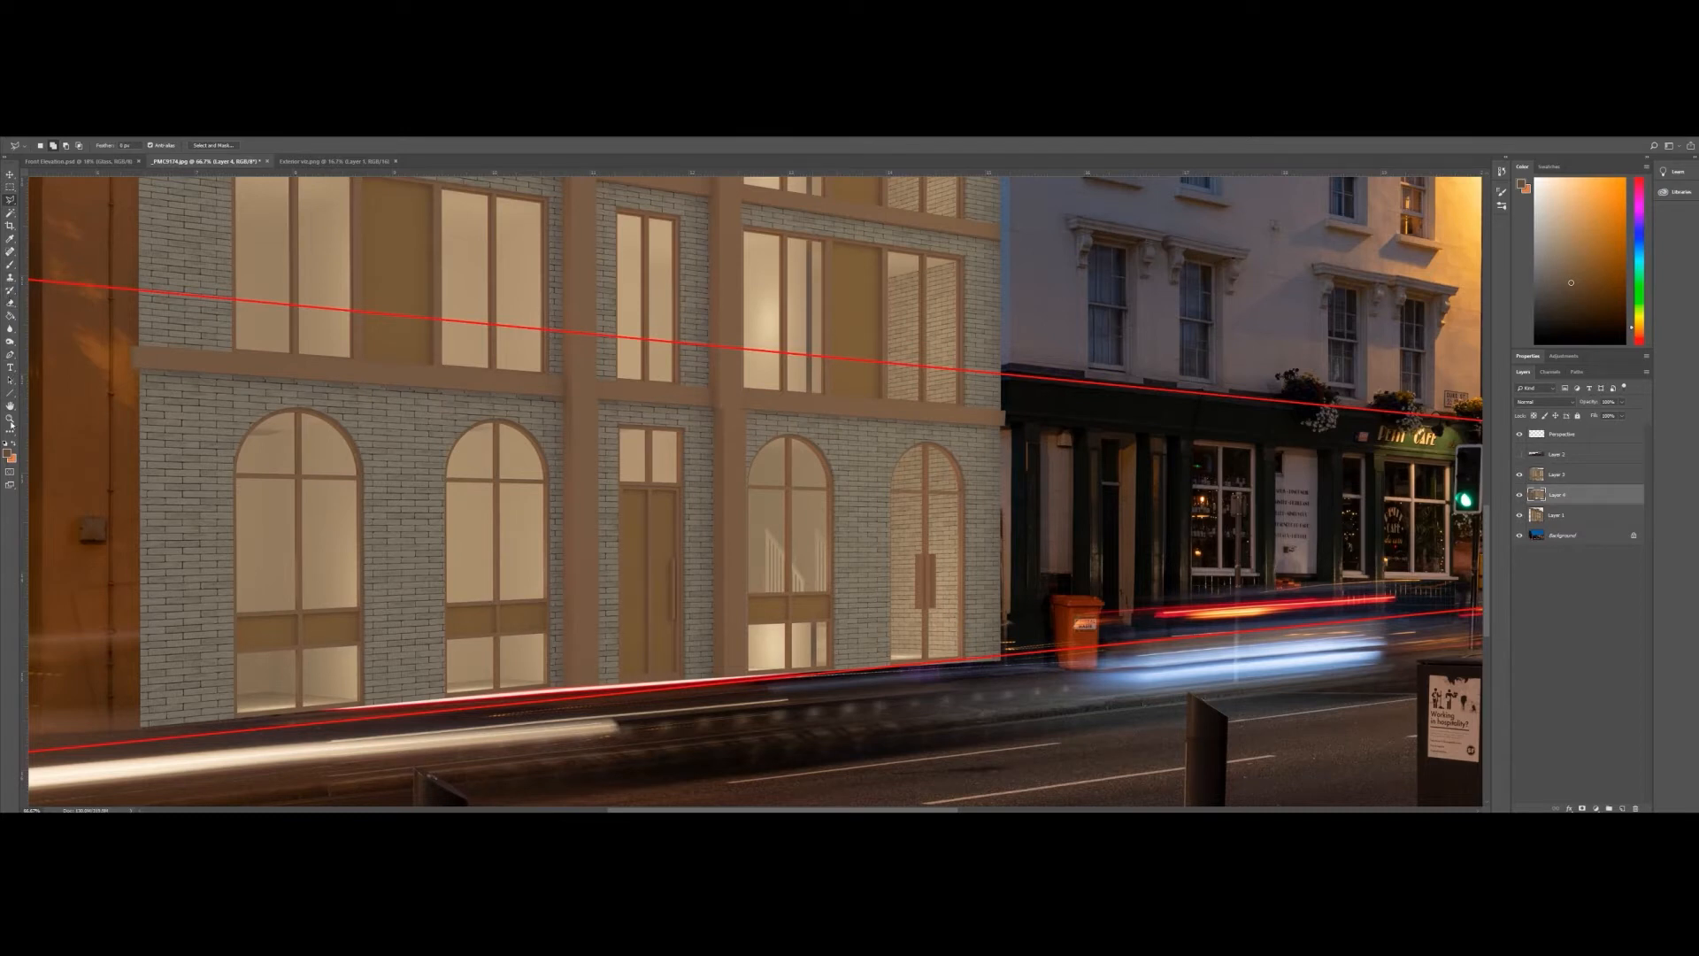
key("ctrl+t")
left_click_drag(778, 398, 778, 396)
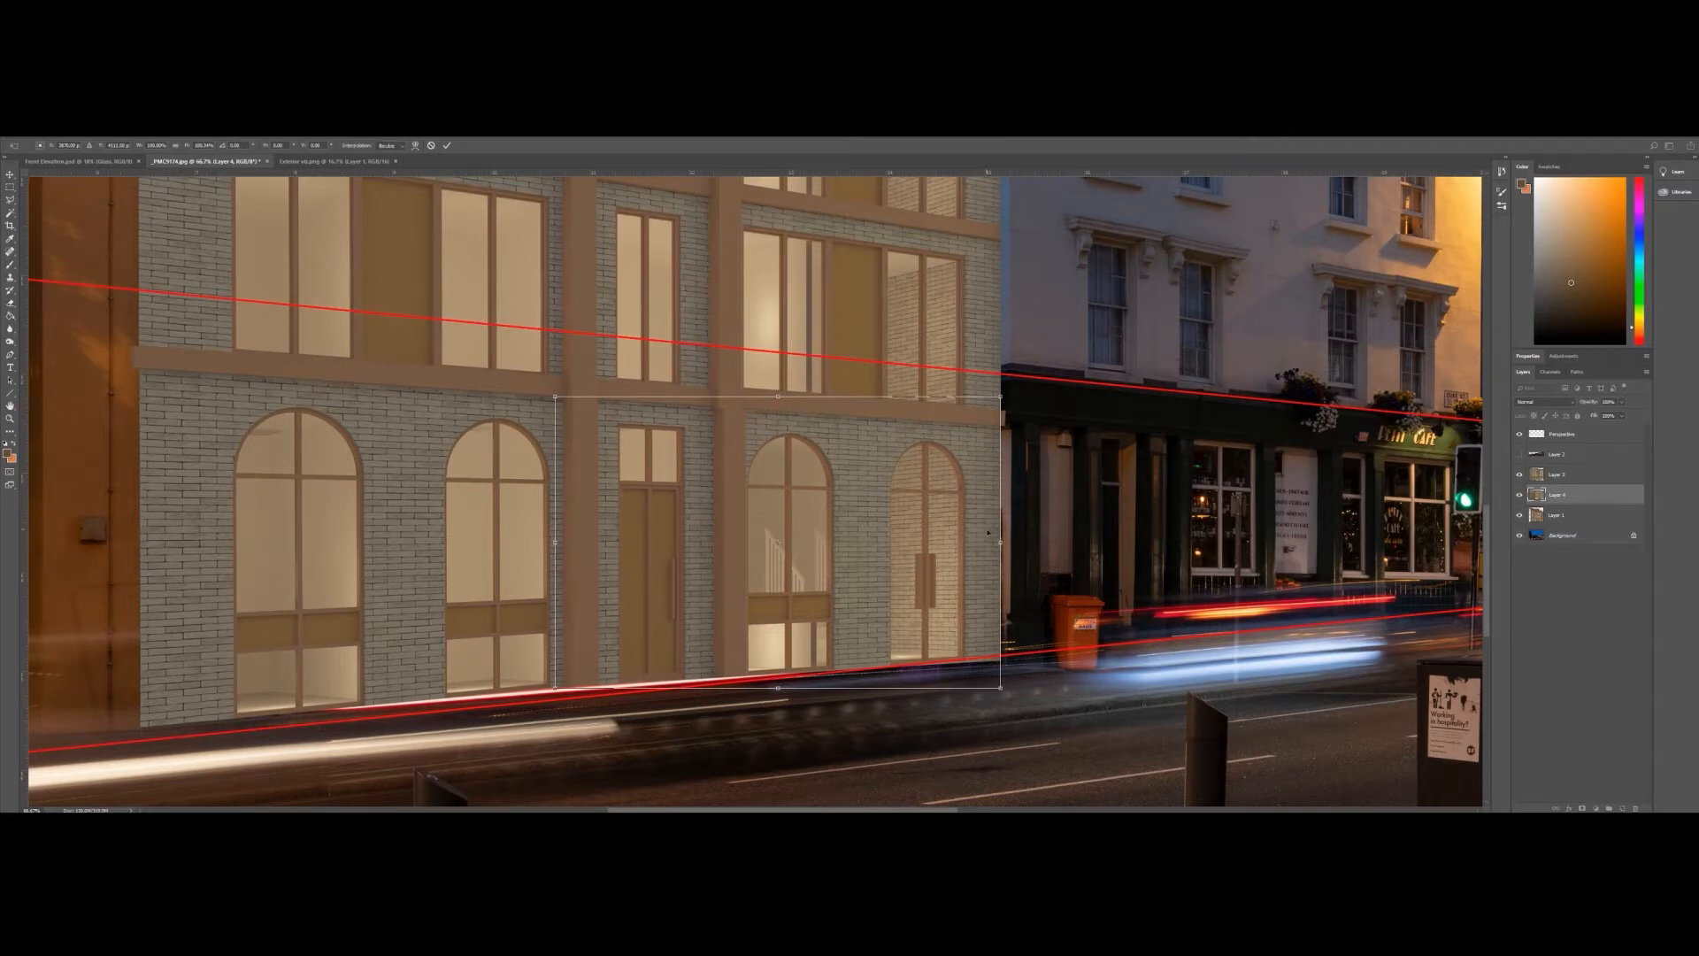
left_click_drag(1000, 541, 989, 541)
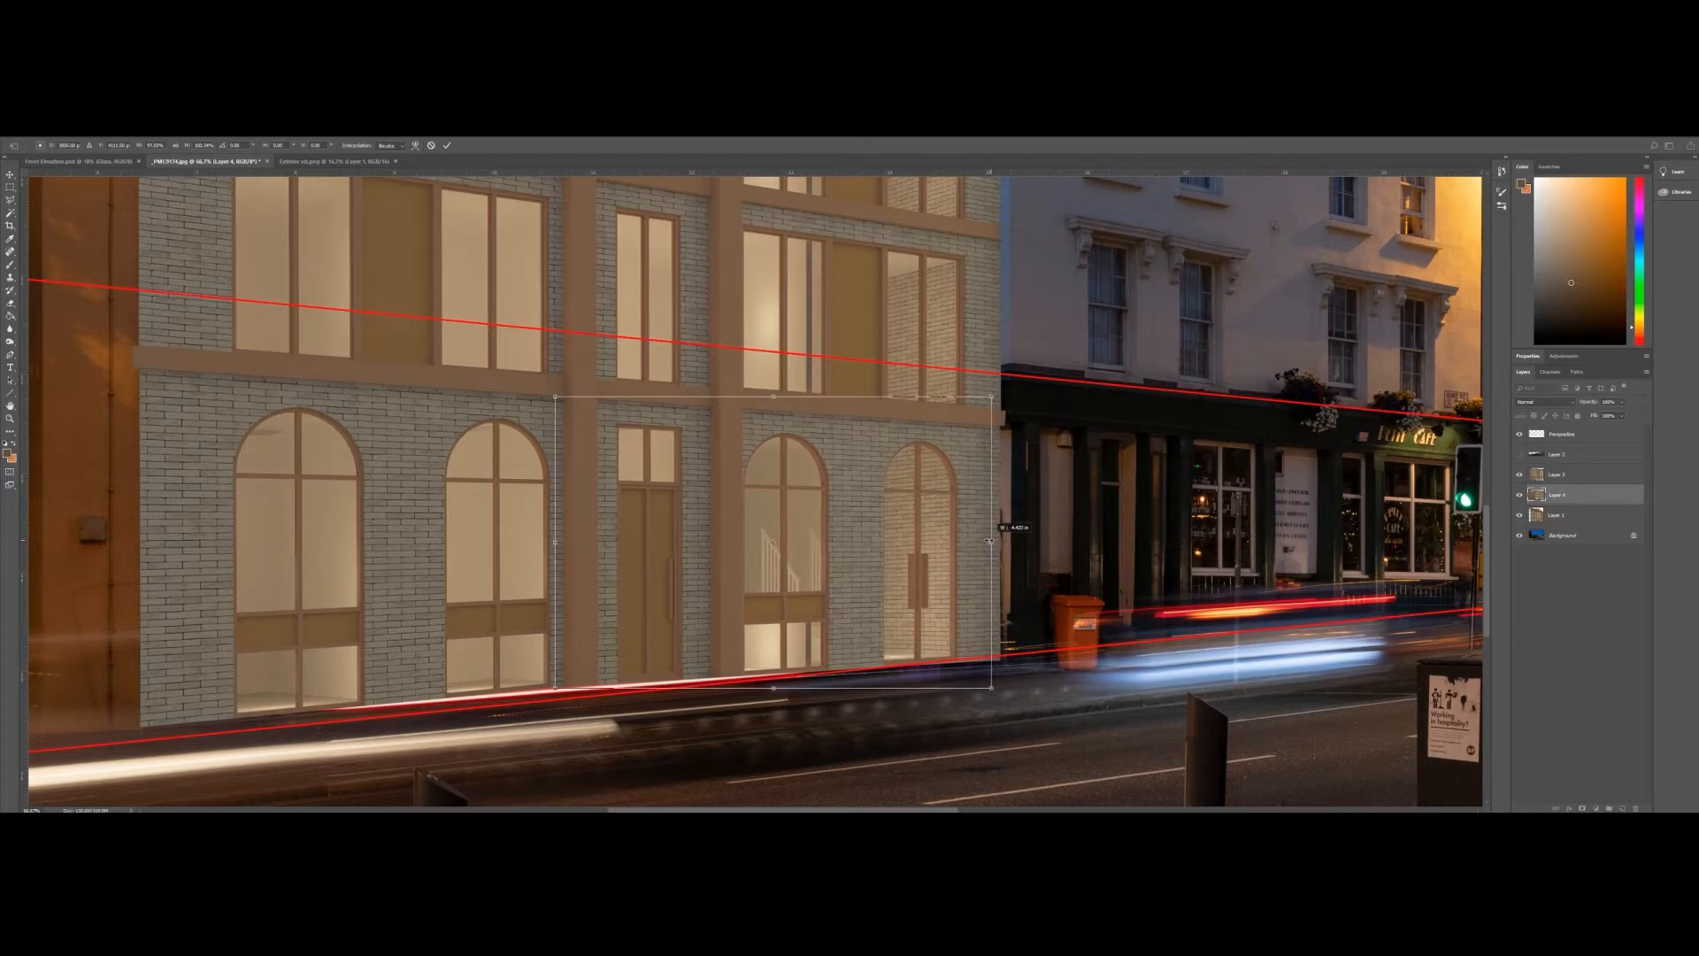
key("Return")
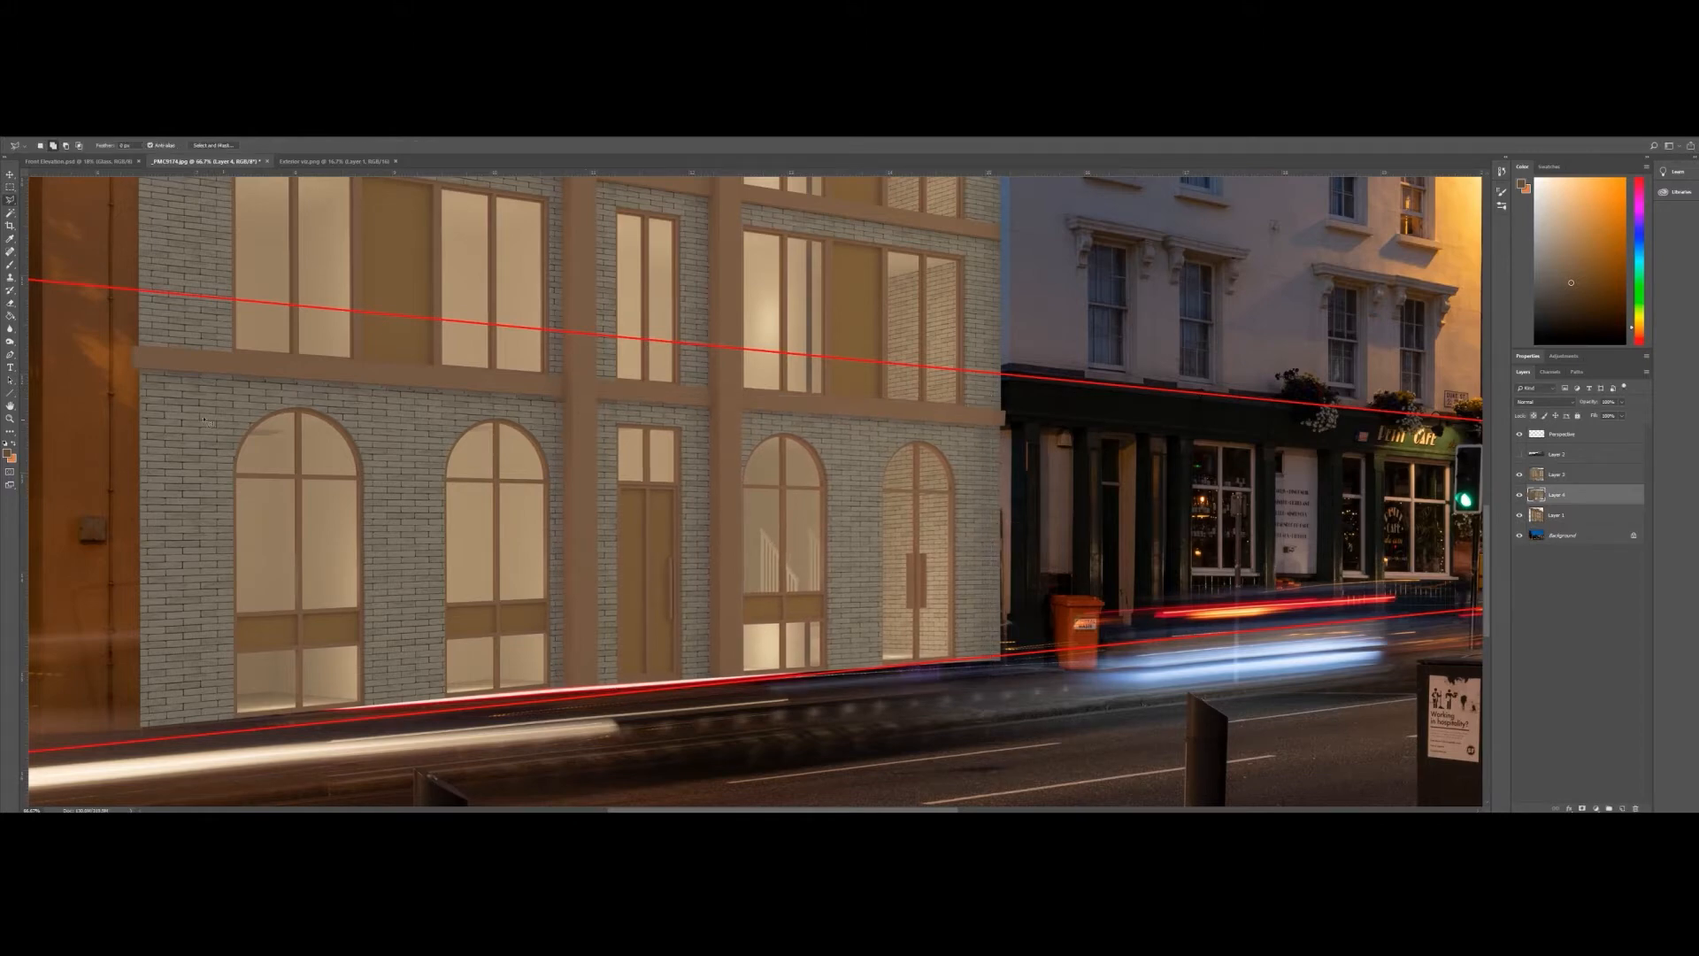
- Compare the facade with and without Layer 4 in the full image, and show the light-trail layer again
left_click(9, 418)
right_click(656, 457)
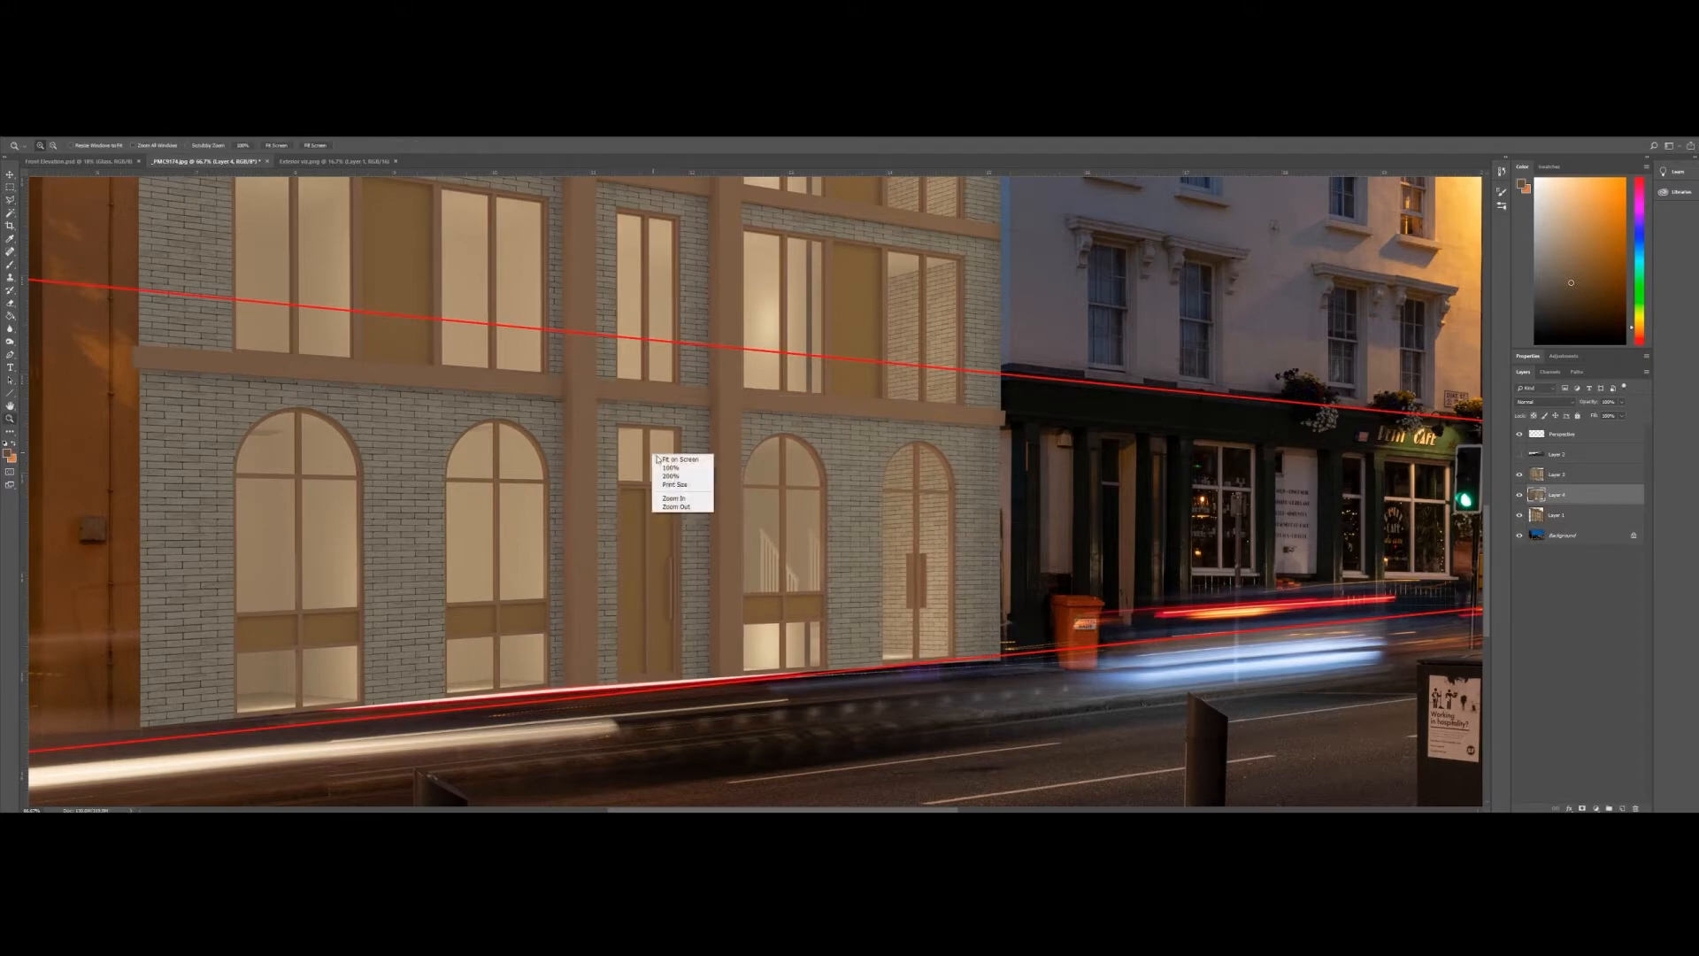
left_click(658, 459)
left_click(1516, 500)
left_click(1517, 502)
left_click(1516, 502)
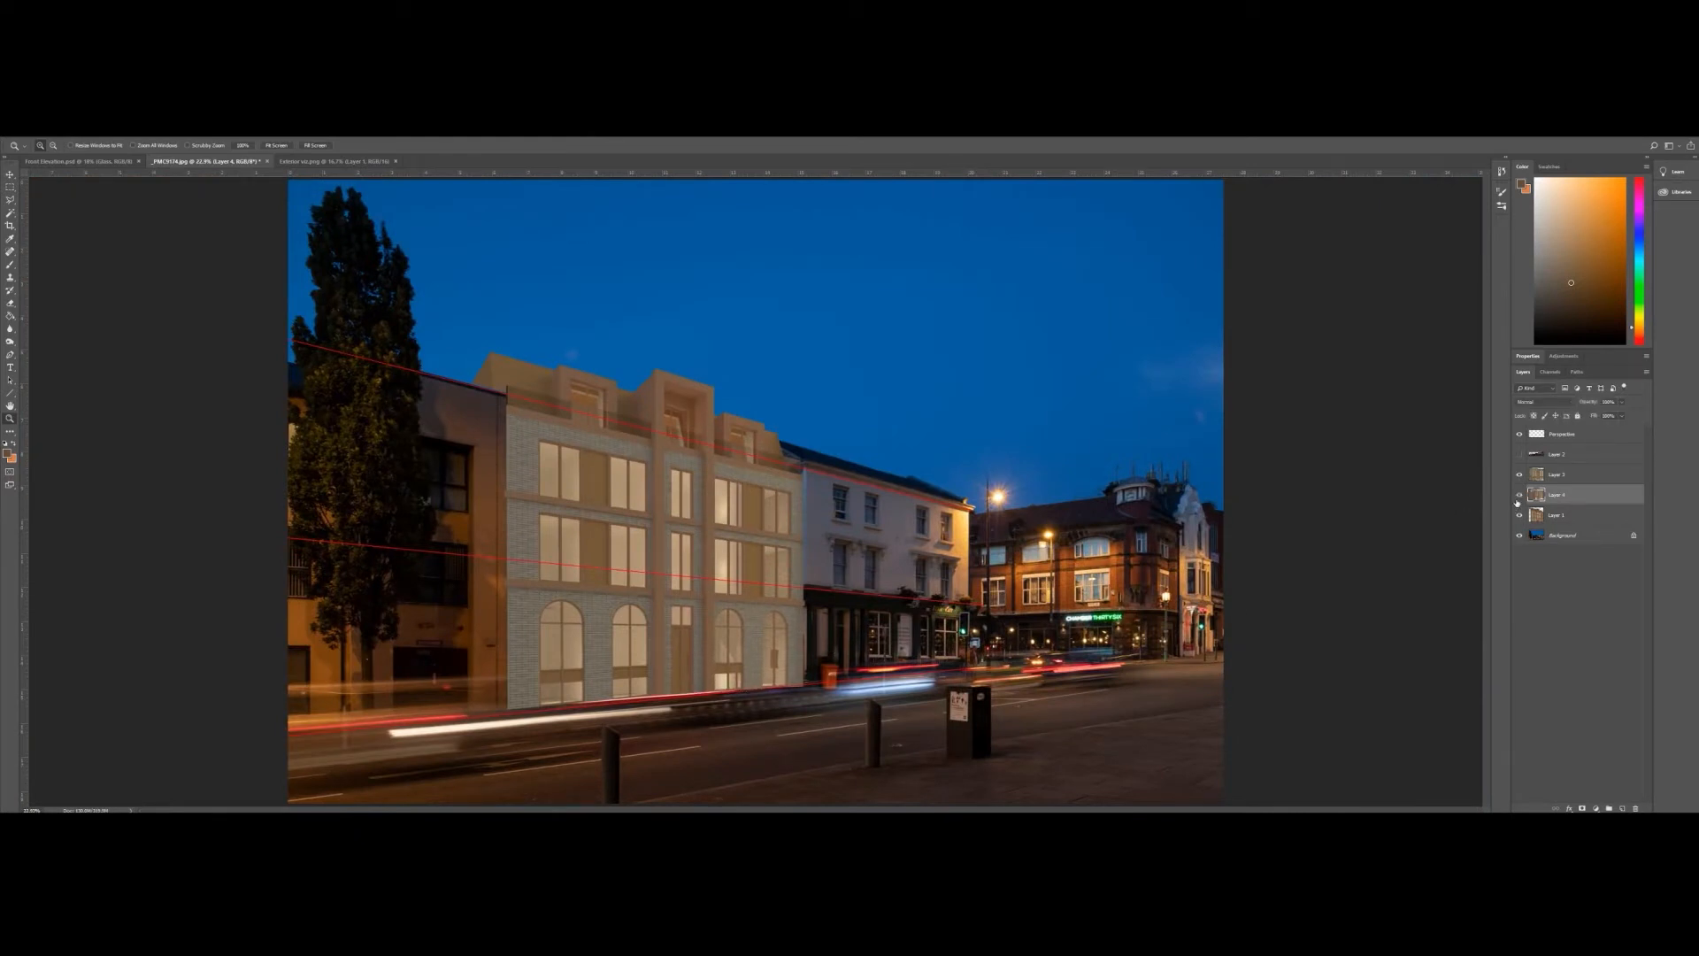
left_click(1520, 455)
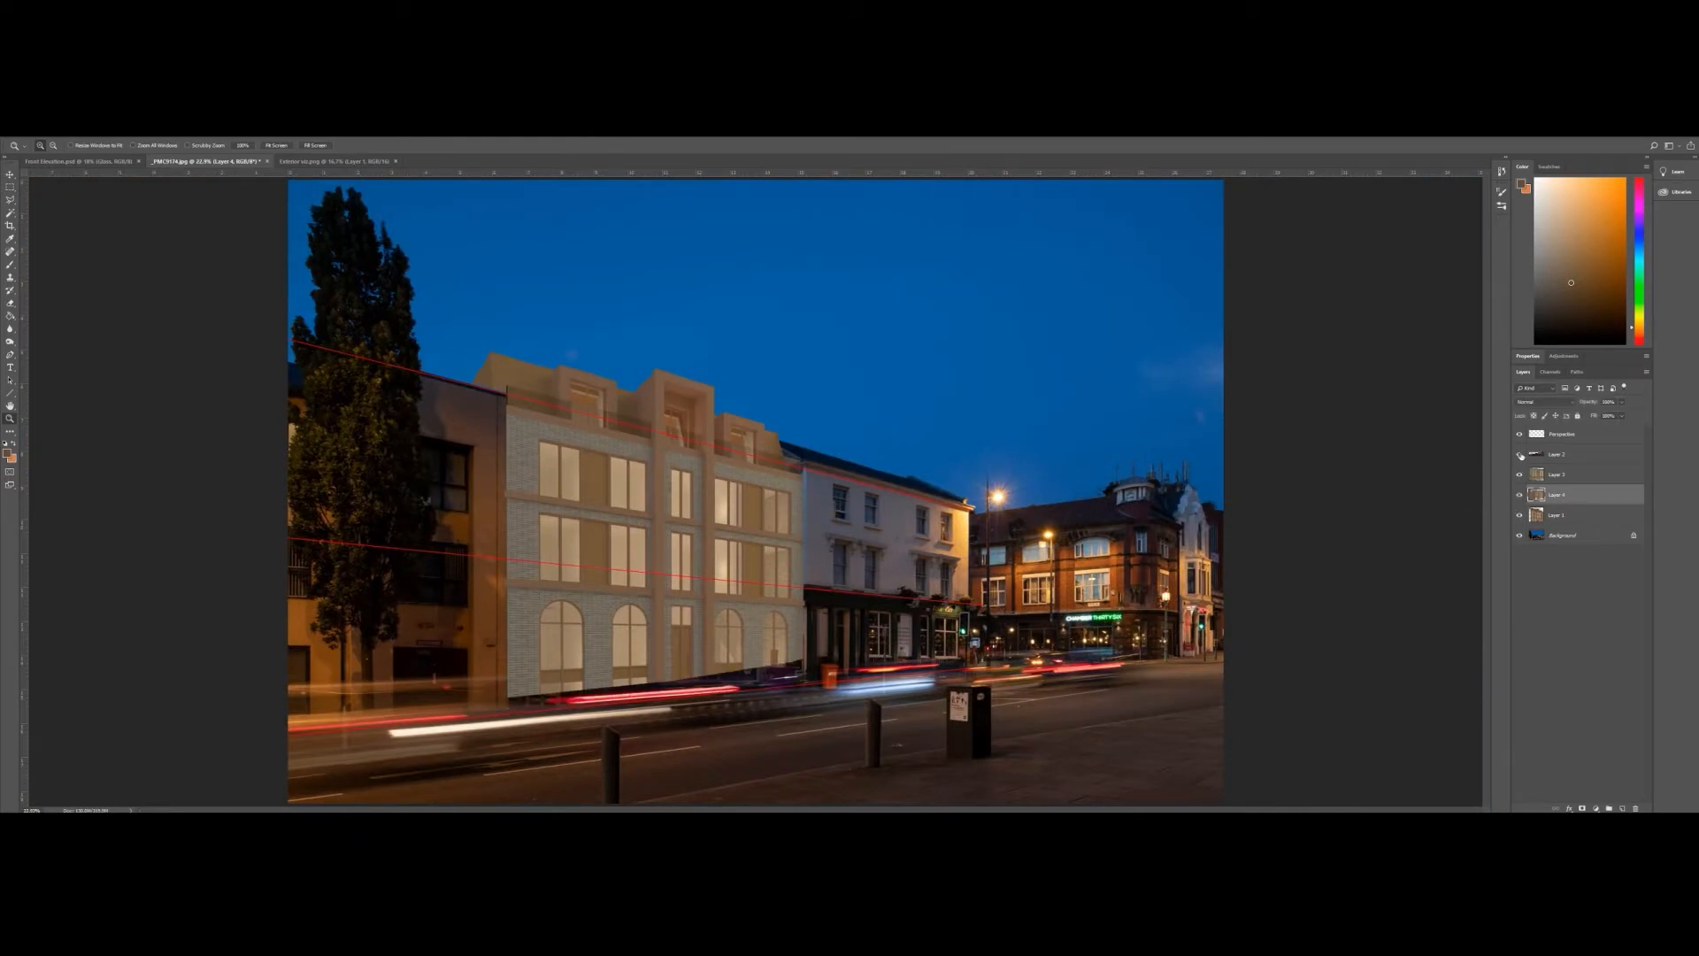
- Set up the Eraser with a soft round brush of reduced hardness and a much larger size
scroll(613, 653, "up", 6)
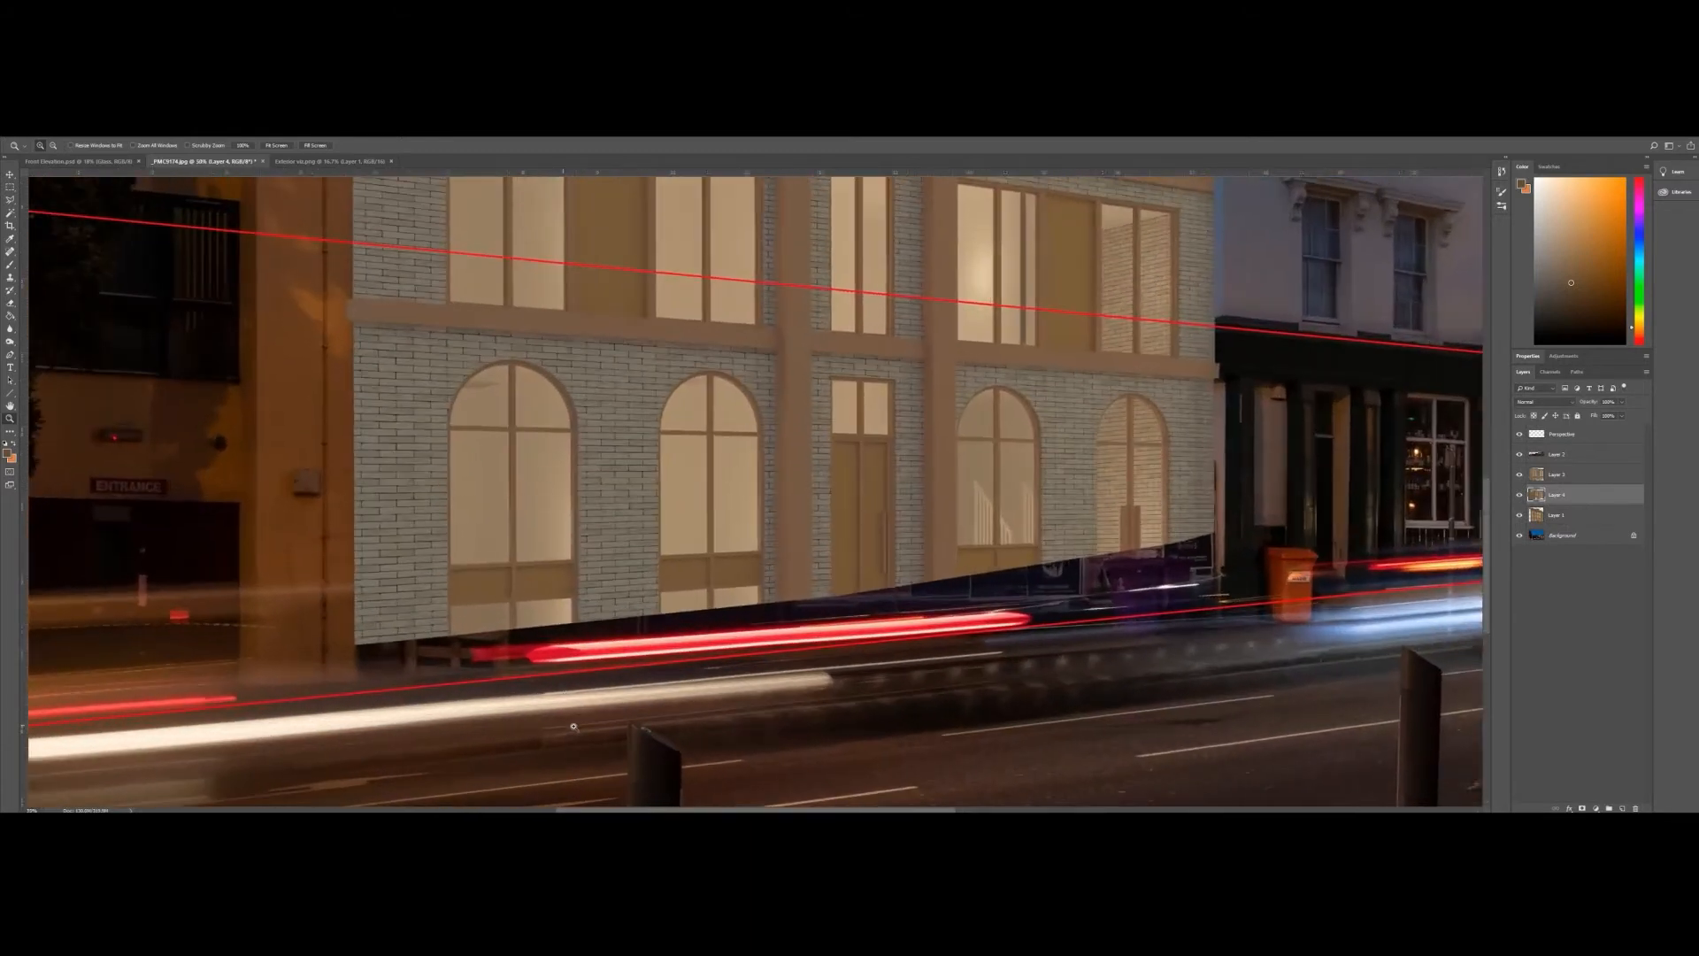
left_click(10, 302)
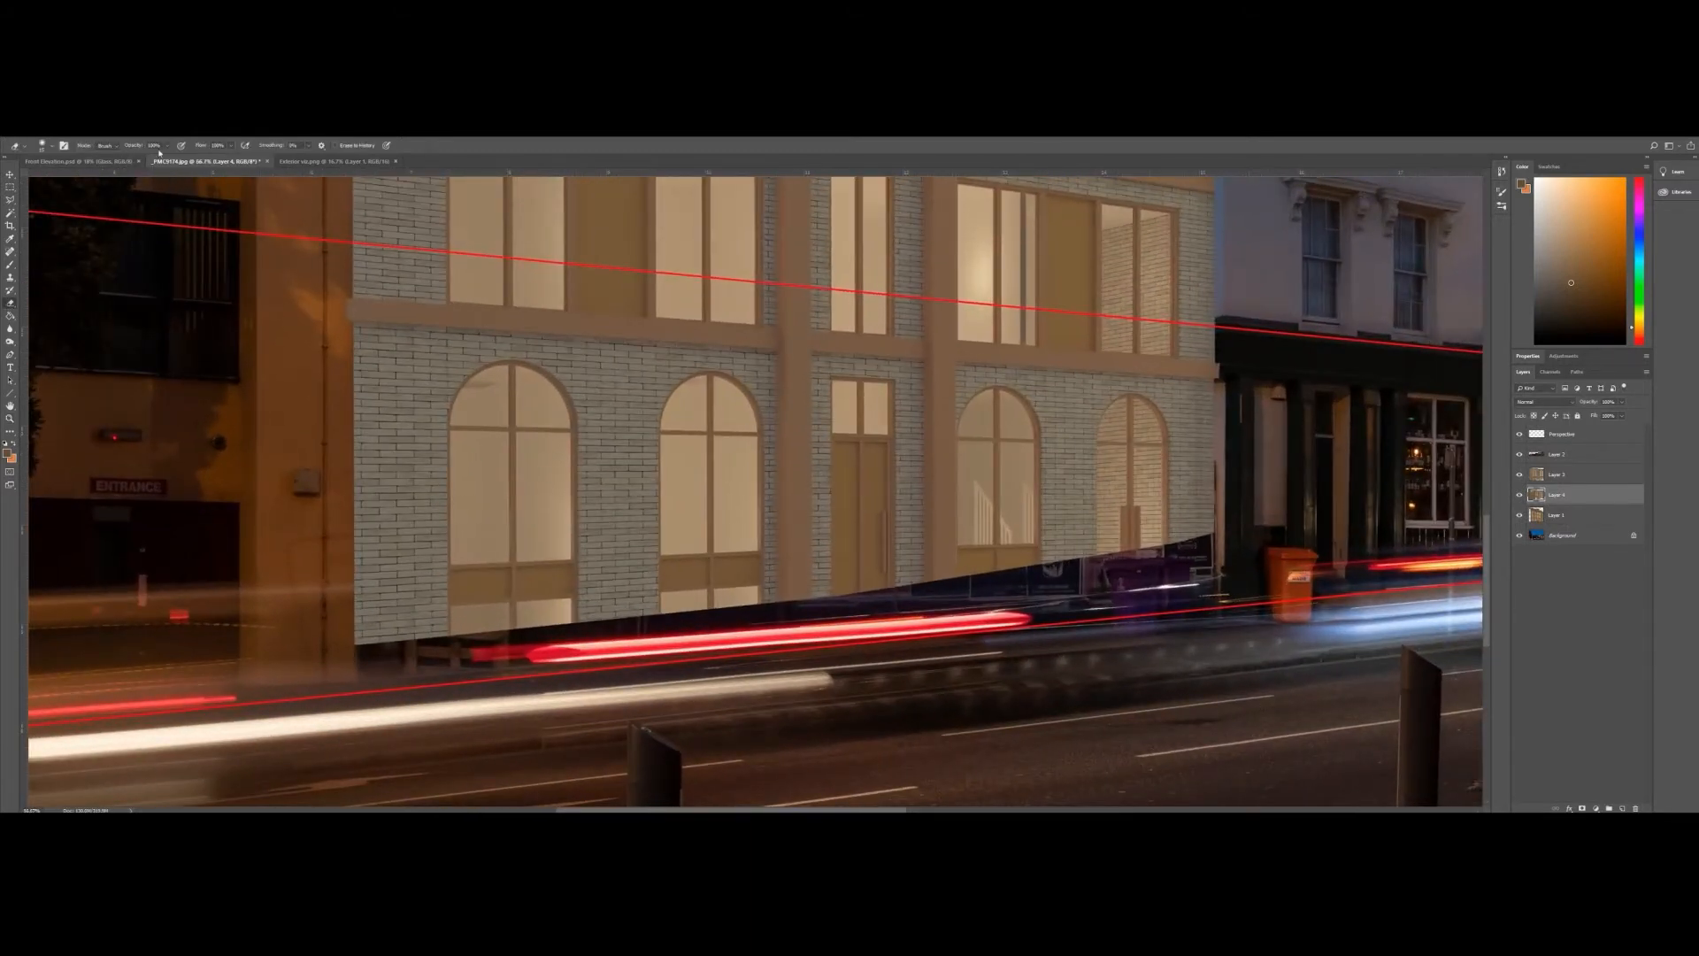
left_click(51, 147)
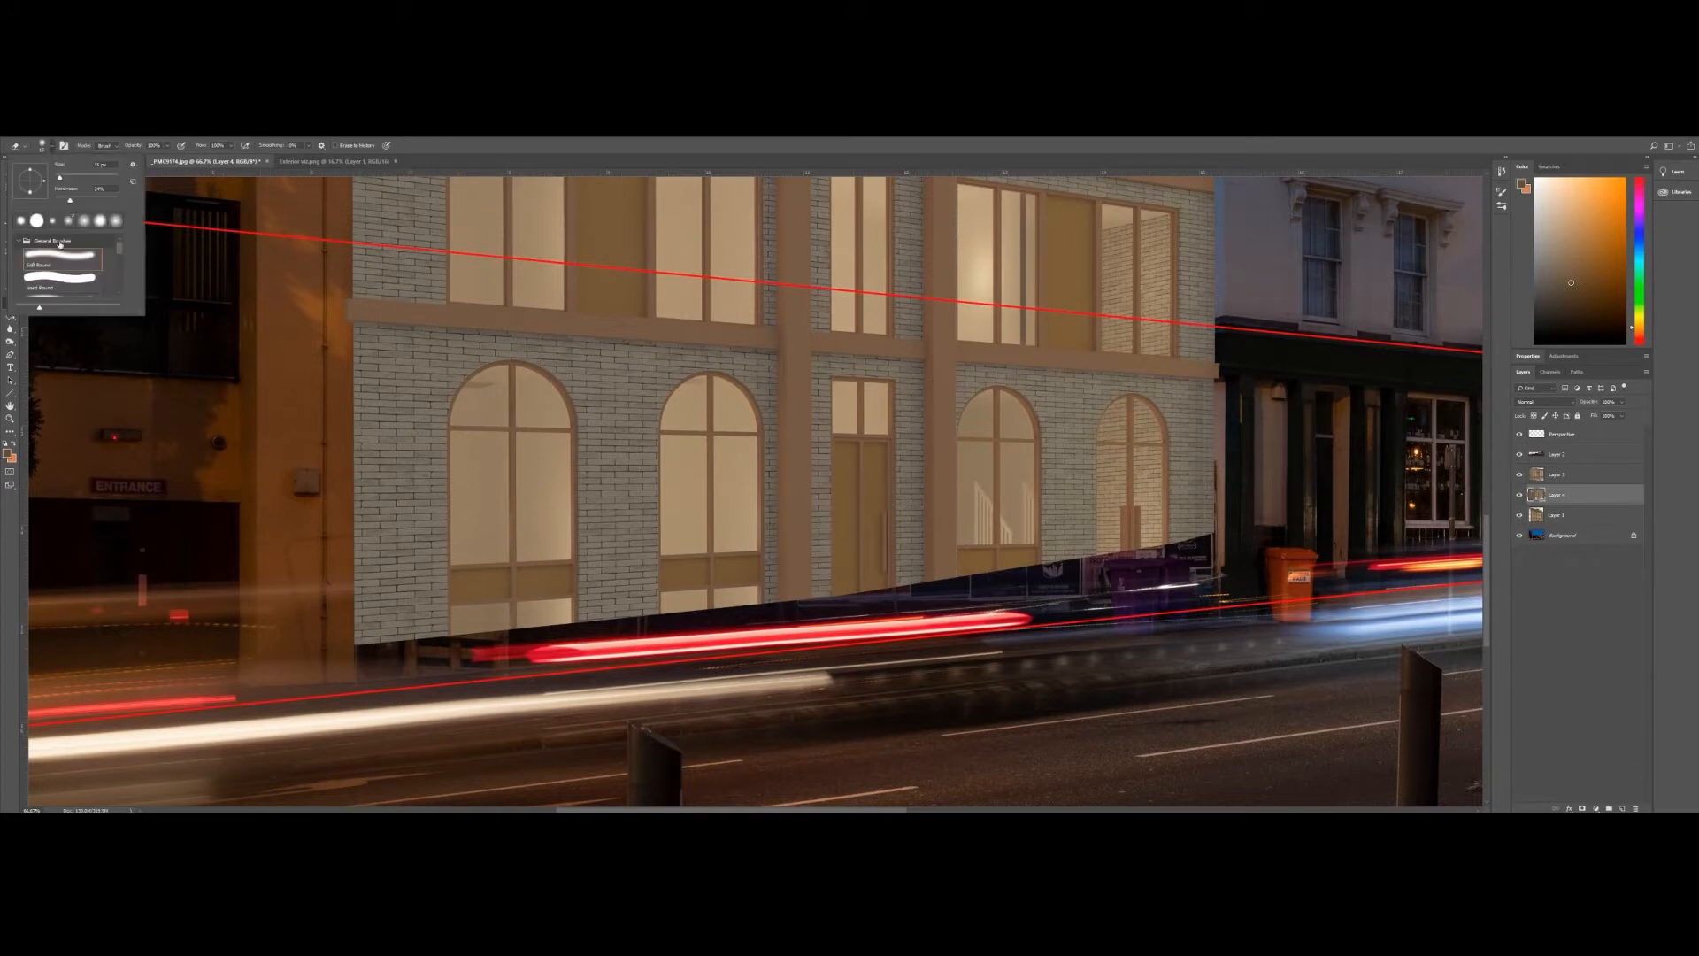
left_click_drag(70, 202, 63, 202)
key("Return")
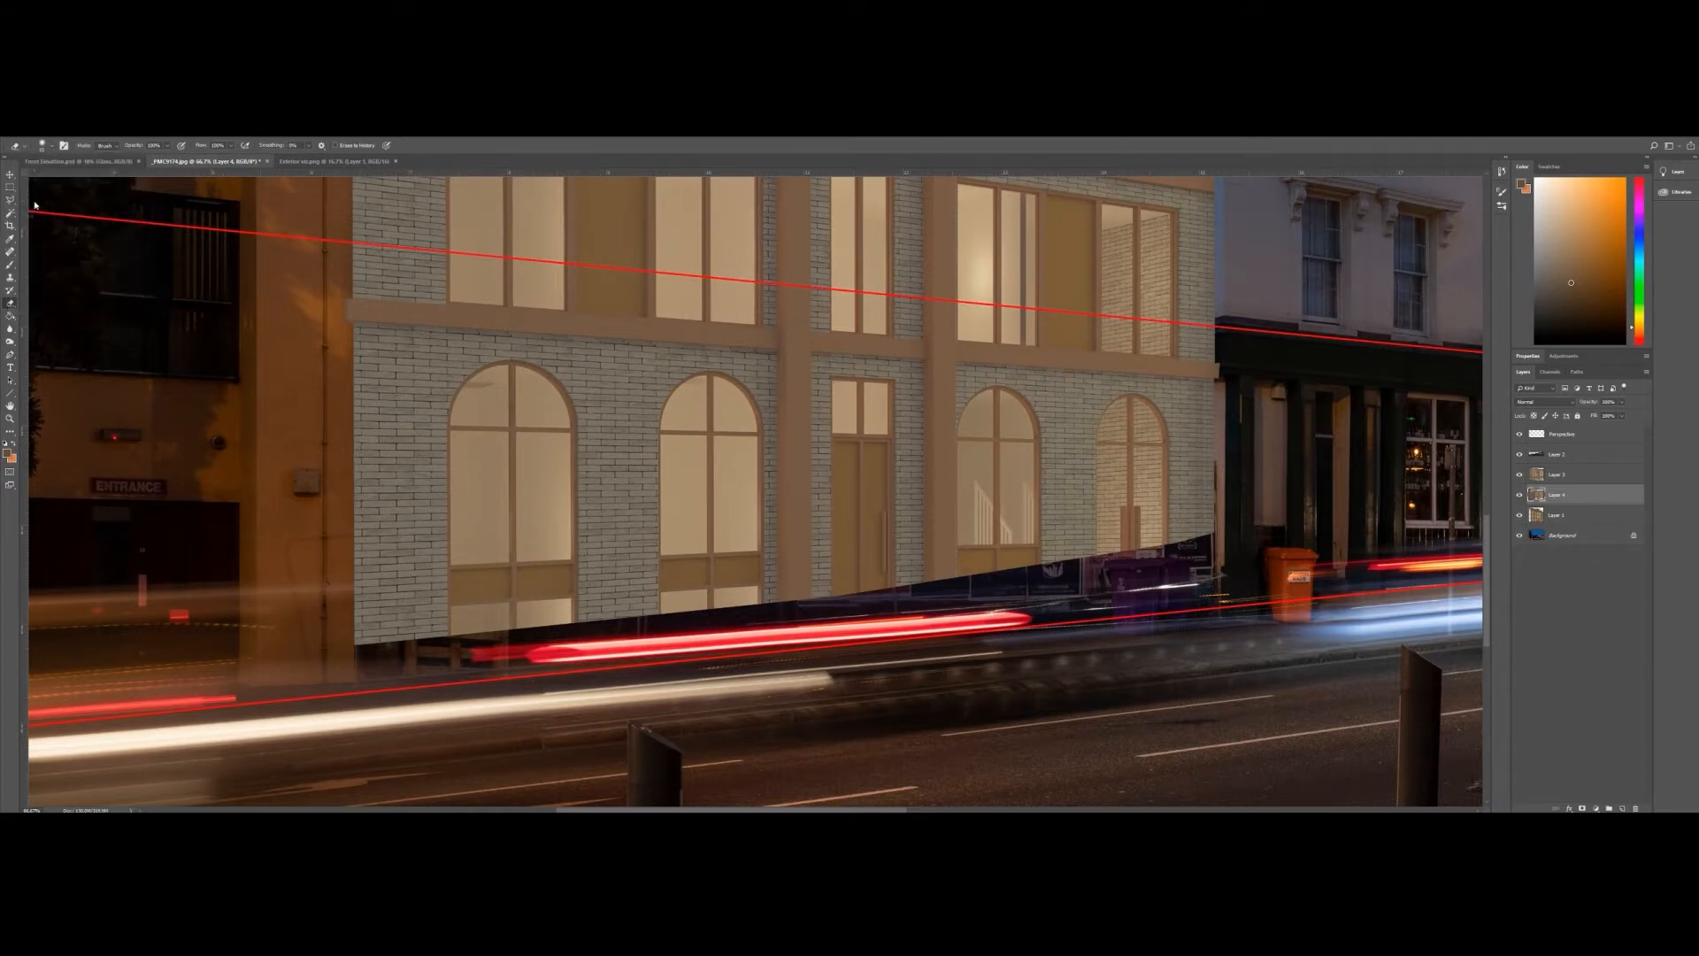
key("bracketright")
key("bracketright")
key("bracketright")
key("bracketright")
key("bracketright")
key("bracketright")
key("bracketright")
key("bracketright")
key("bracketright")
key("bracketright")
key("bracketright")
- Erase the hard upper edge of Layer 2 along the base of the facade, then fit the whole image on screen
left_click(1575, 454)
mouse_move(965, 567)
left_mouse_down()
mouse_move(1186, 553)
mouse_move(1062, 588)
mouse_move(1173, 553)
mouse_move(849, 584)
mouse_move(956, 591)
mouse_move(624, 609)
mouse_move(652, 601)
mouse_move(522, 630)
mouse_move(651, 597)
mouse_move(389, 632)
mouse_move(407, 627)
mouse_move(371, 663)
mouse_move(409, 652)
left_mouse_up()
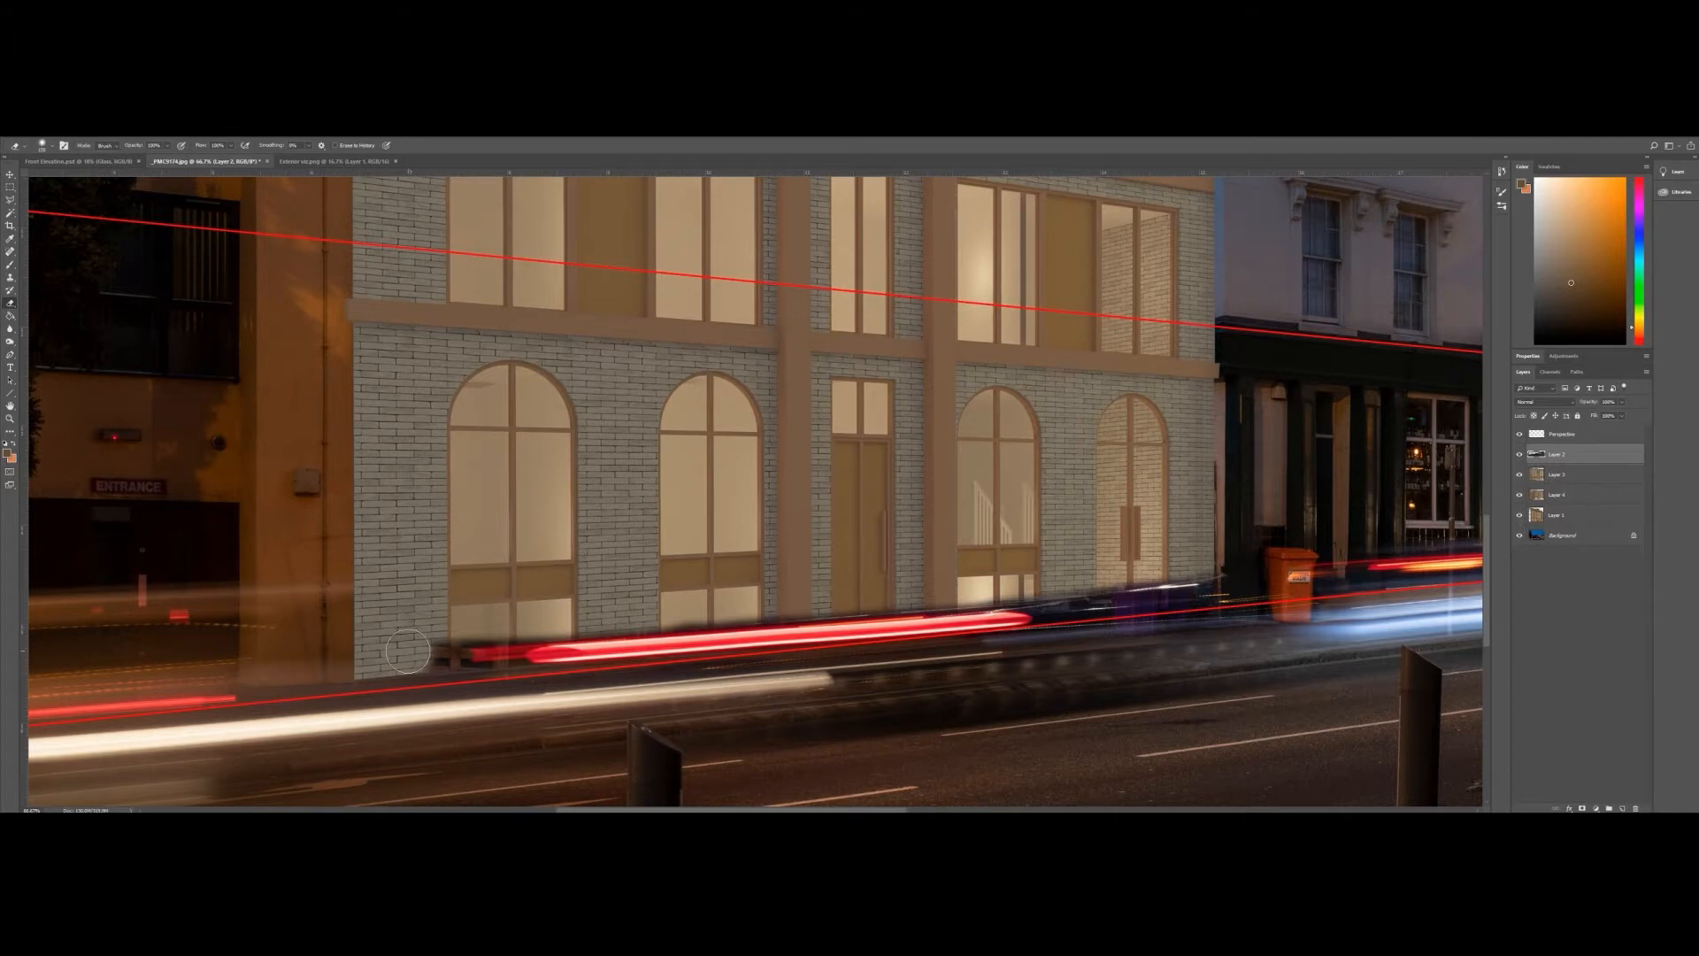
key("ctrl+z")
mouse_move(483, 614)
left_mouse_down()
mouse_move(553, 631)
mouse_move(708, 611)
mouse_move(531, 630)
mouse_move(1200, 544)
left_mouse_up()
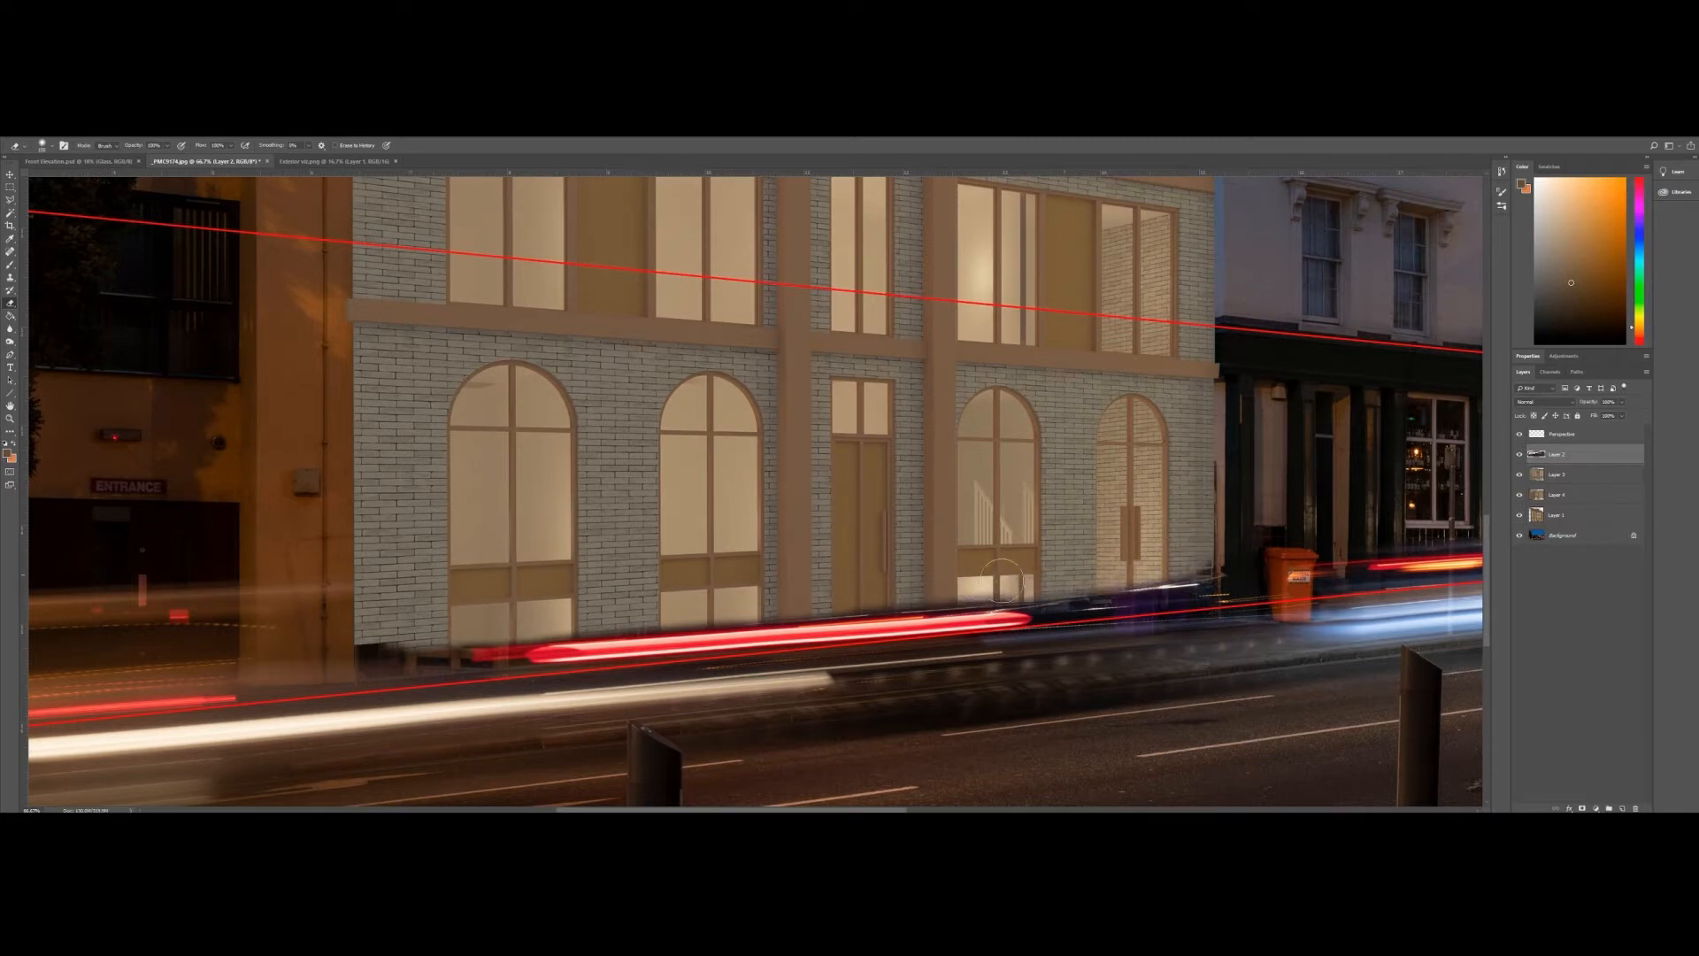
mouse_move(364, 636)
left_mouse_down()
mouse_move(376, 654)
mouse_move(447, 646)
mouse_move(439, 633)
left_mouse_up()
key("z")
right_click(494, 437)
left_click(500, 443)
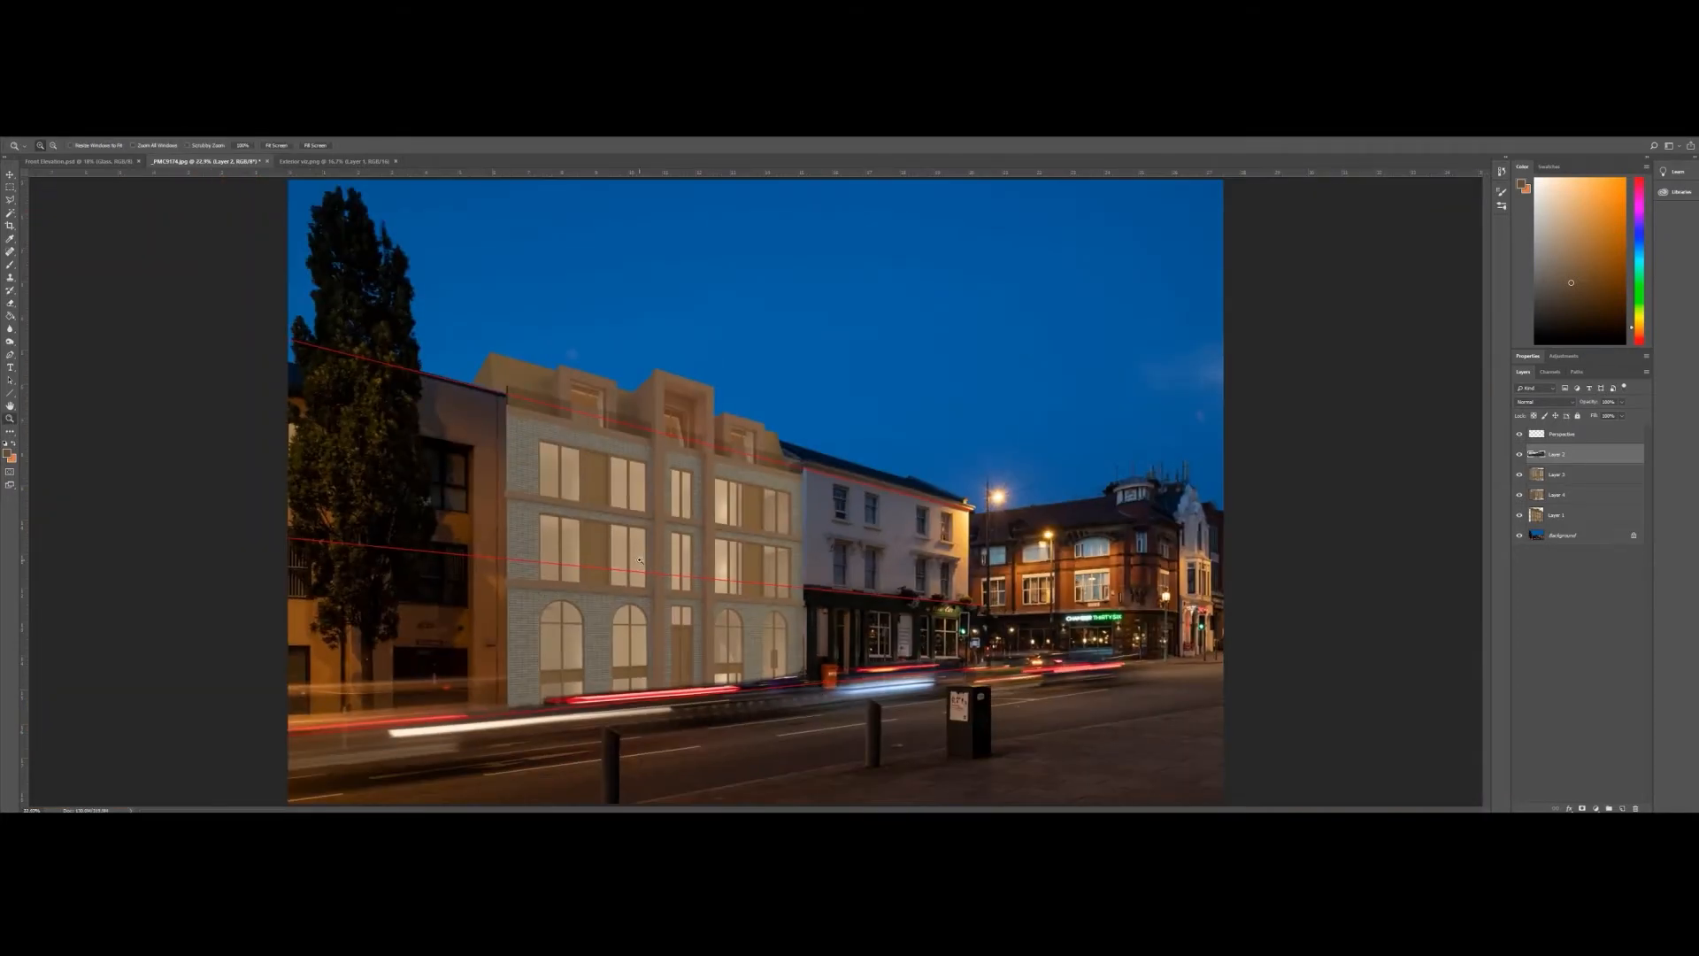
- Duplicate the facade layers Layer 3, Layer 4 and Layer 1 together within the same document
left_click(609, 489)
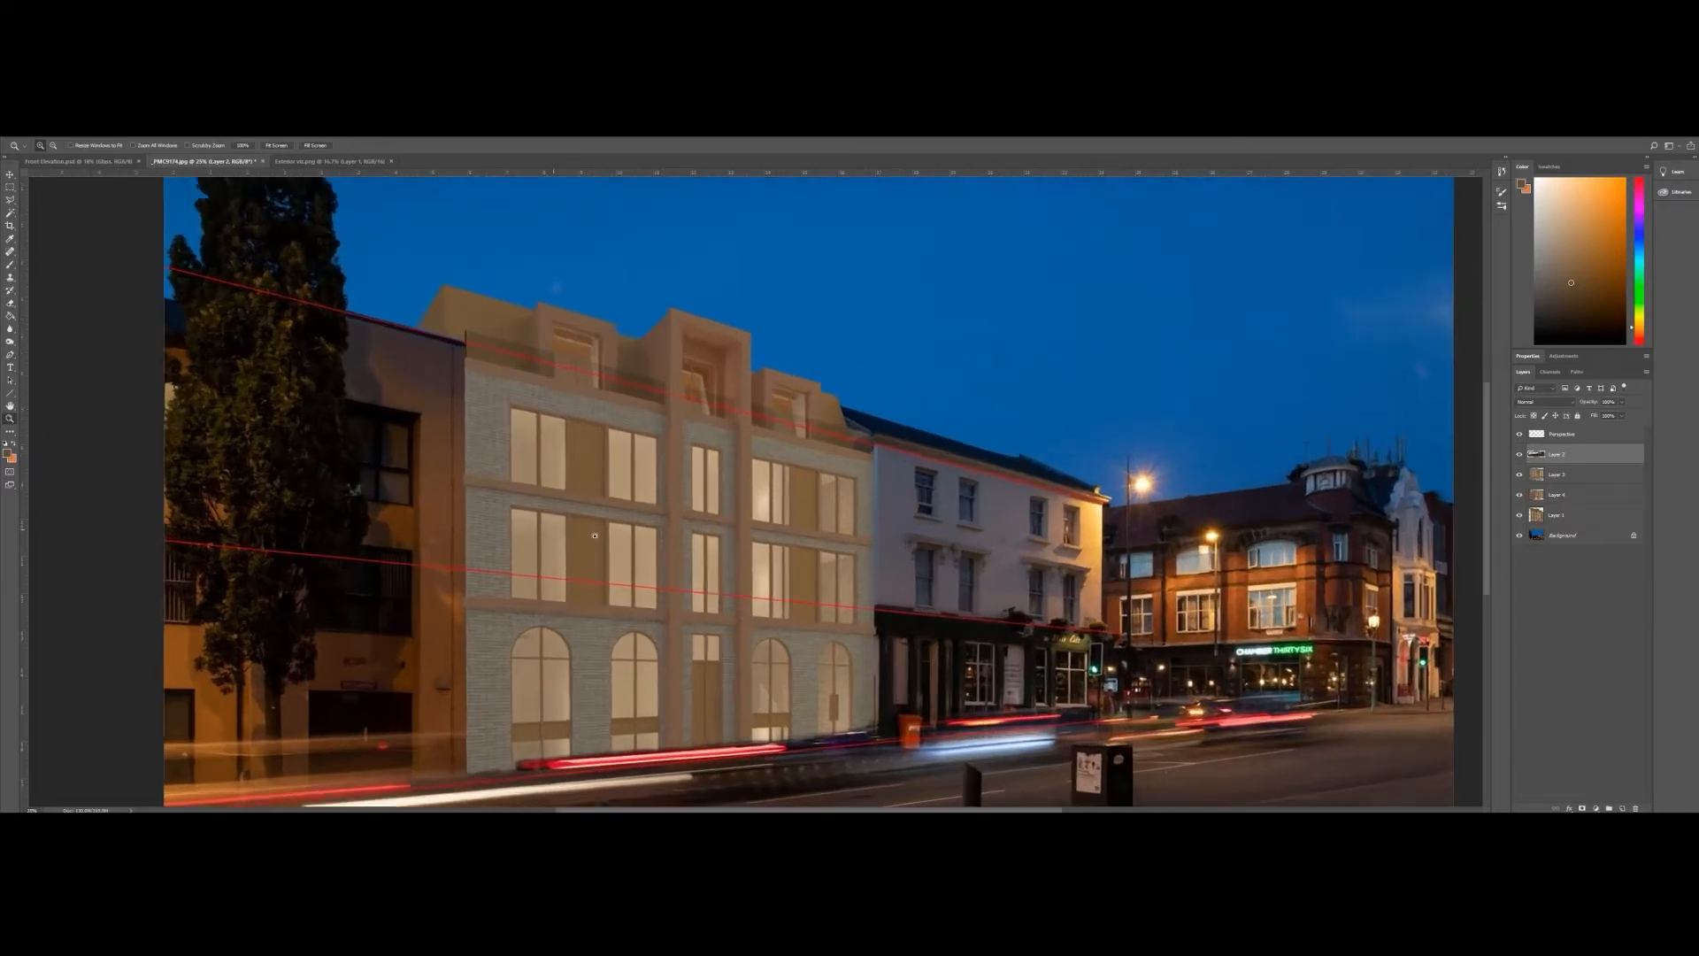
left_click_drag(609, 489, 608, 479)
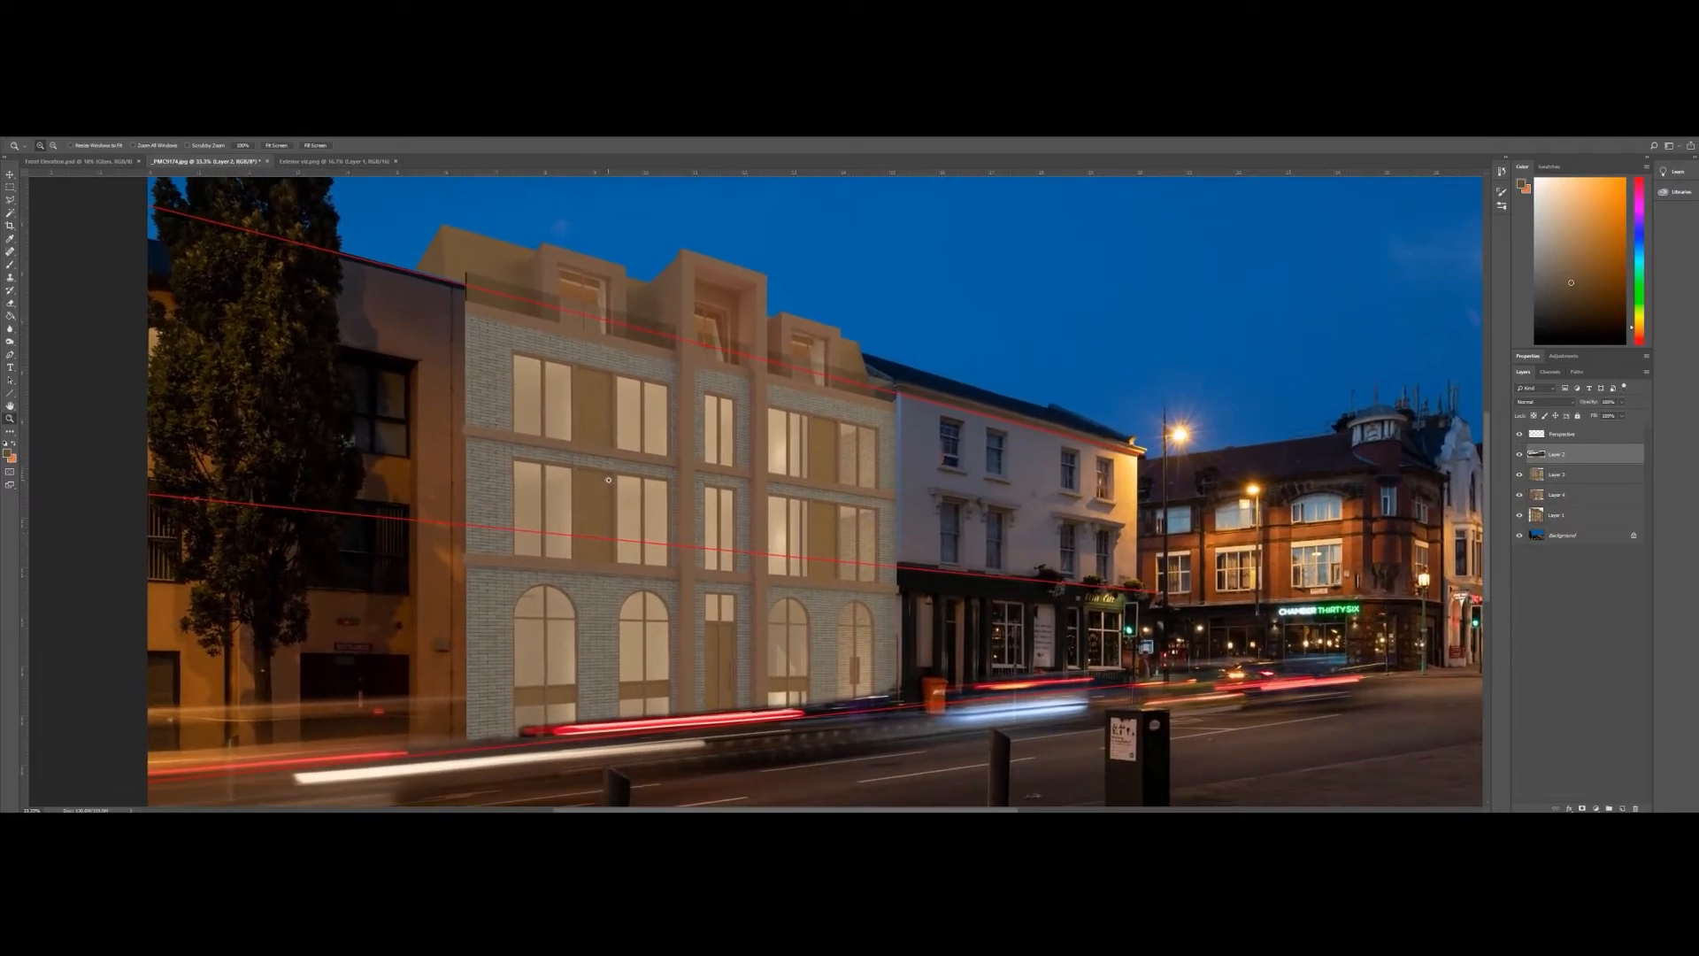
left_click(1565, 478)
left_click(1563, 516, "shift")
right_click(1564, 516)
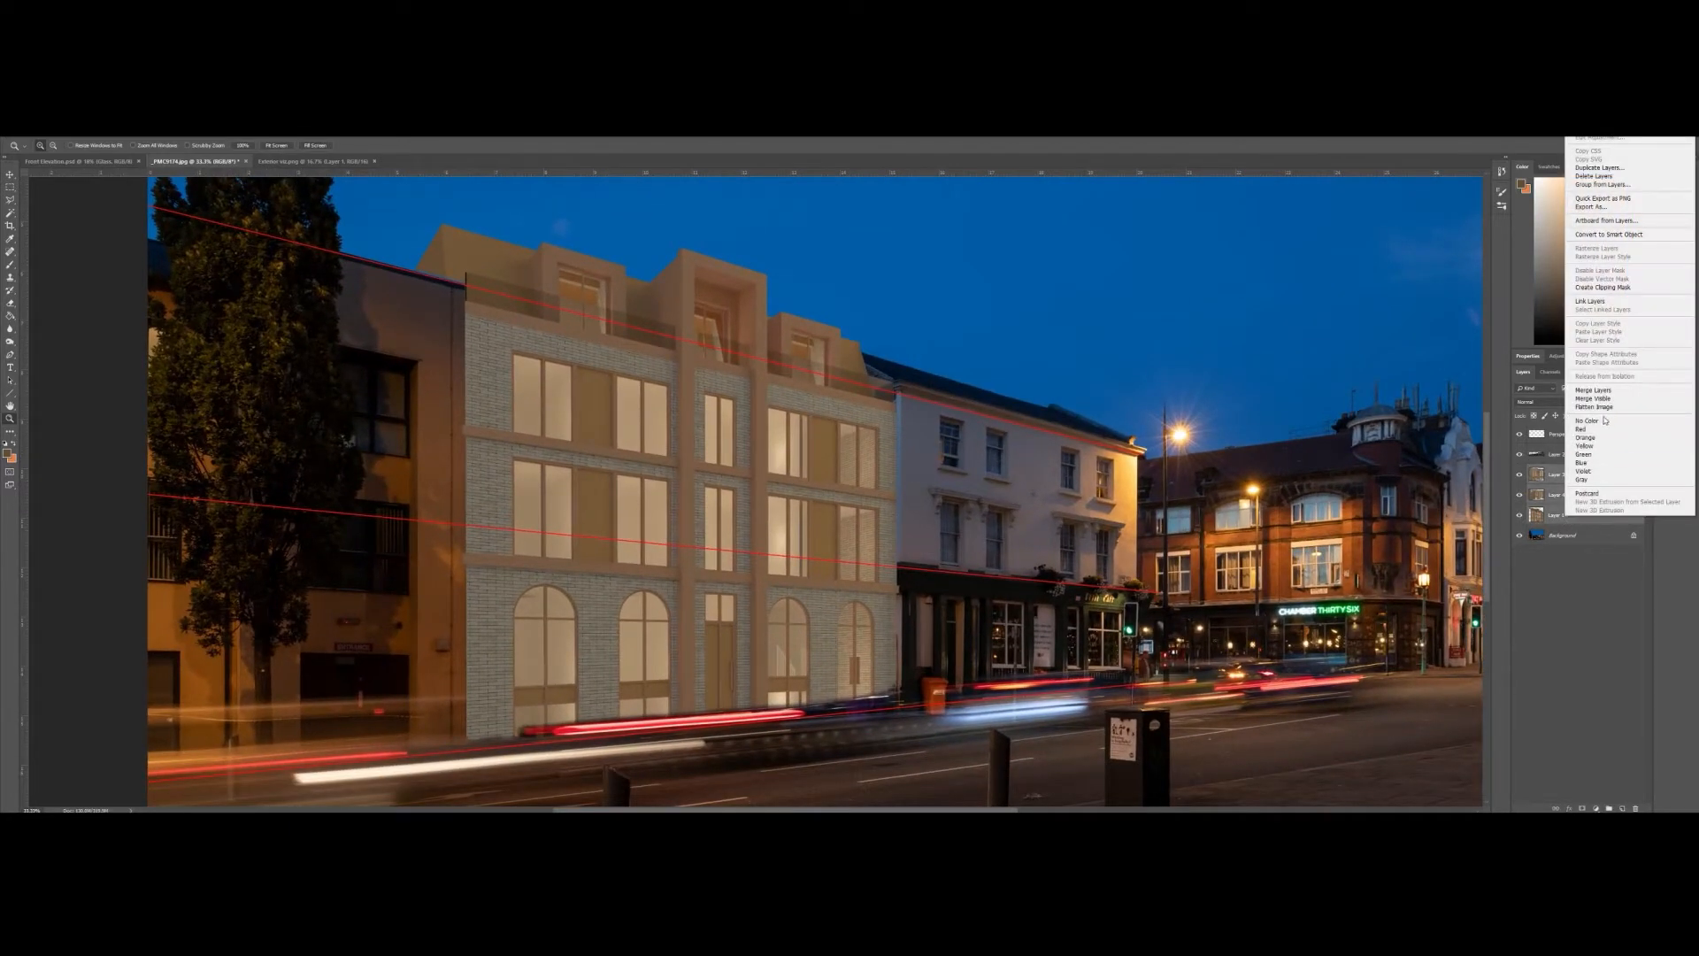
left_click(1599, 168)
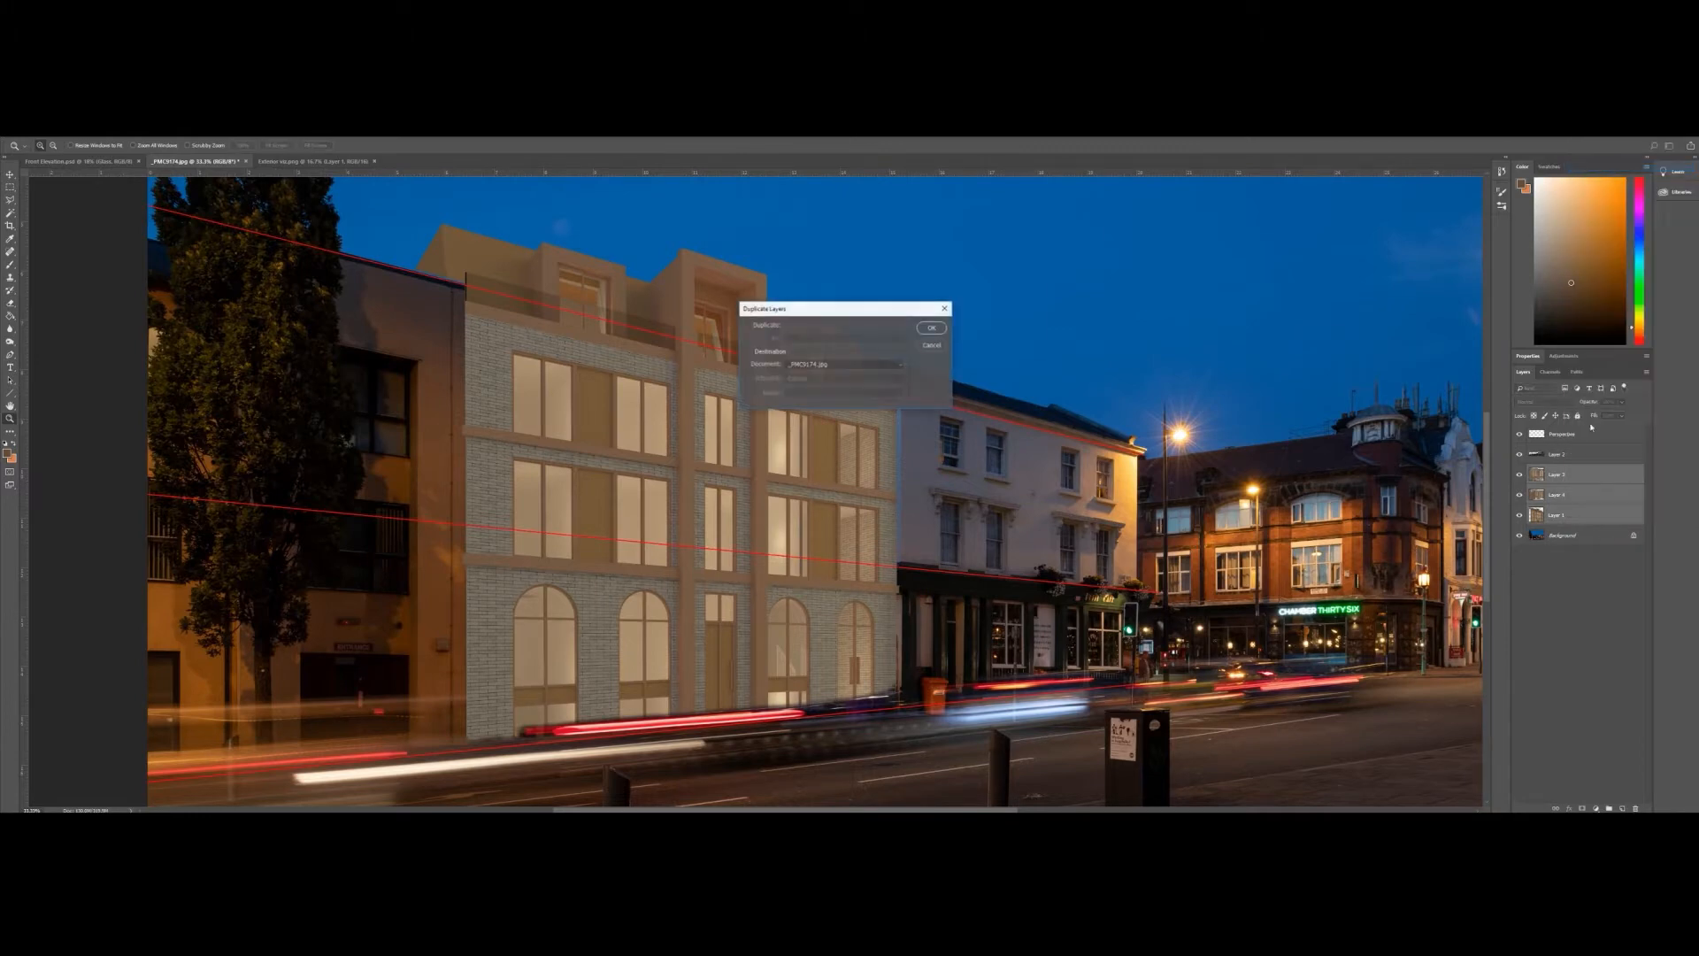
key("Return")
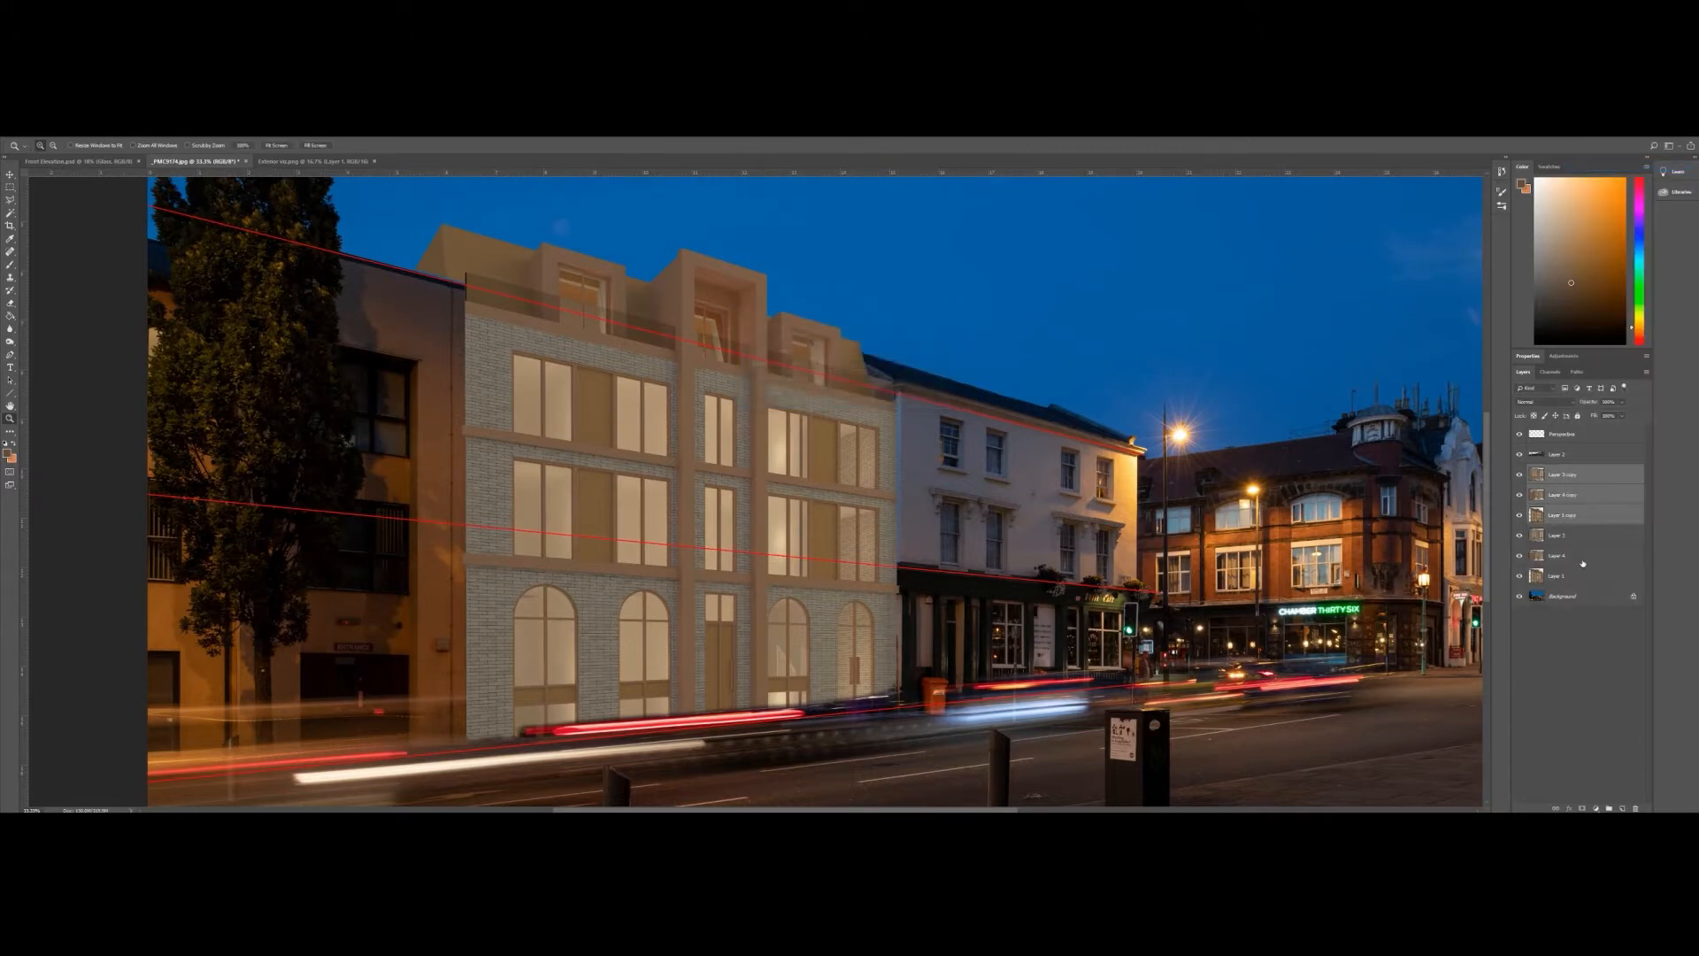
- Hide the original Layers 3, 4 and 1 and merge their copies into a single facade layer
left_click_drag(1520, 537, 1520, 595)
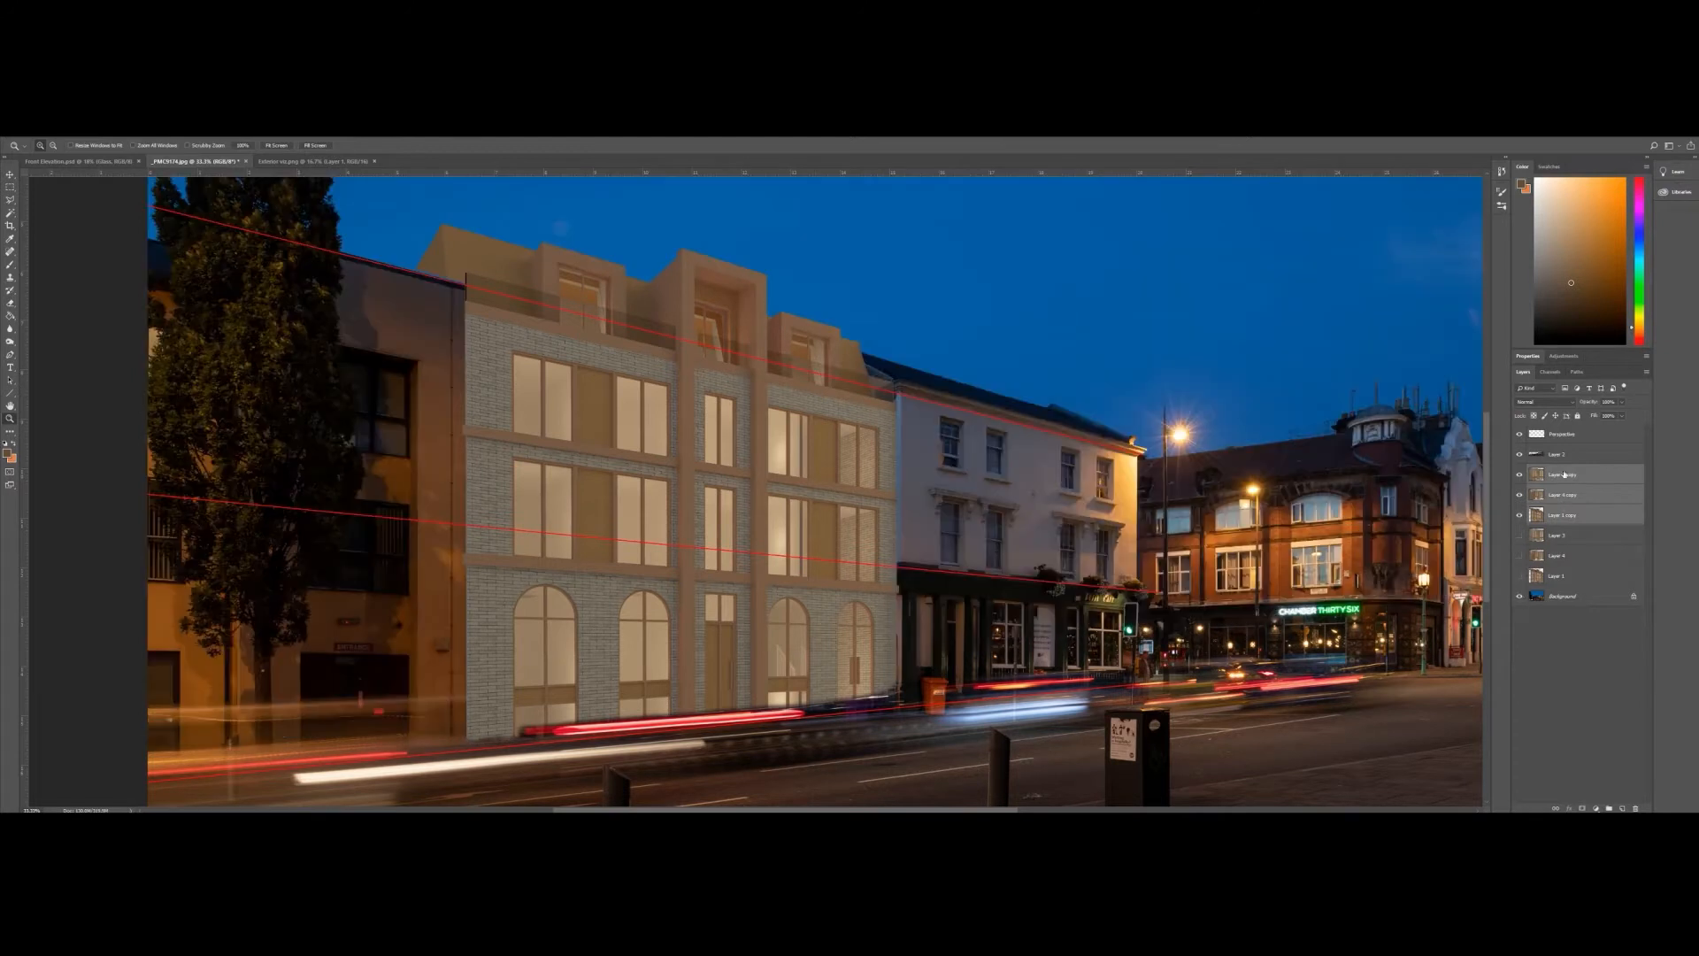
right_click(1565, 476)
left_click(1584, 688)
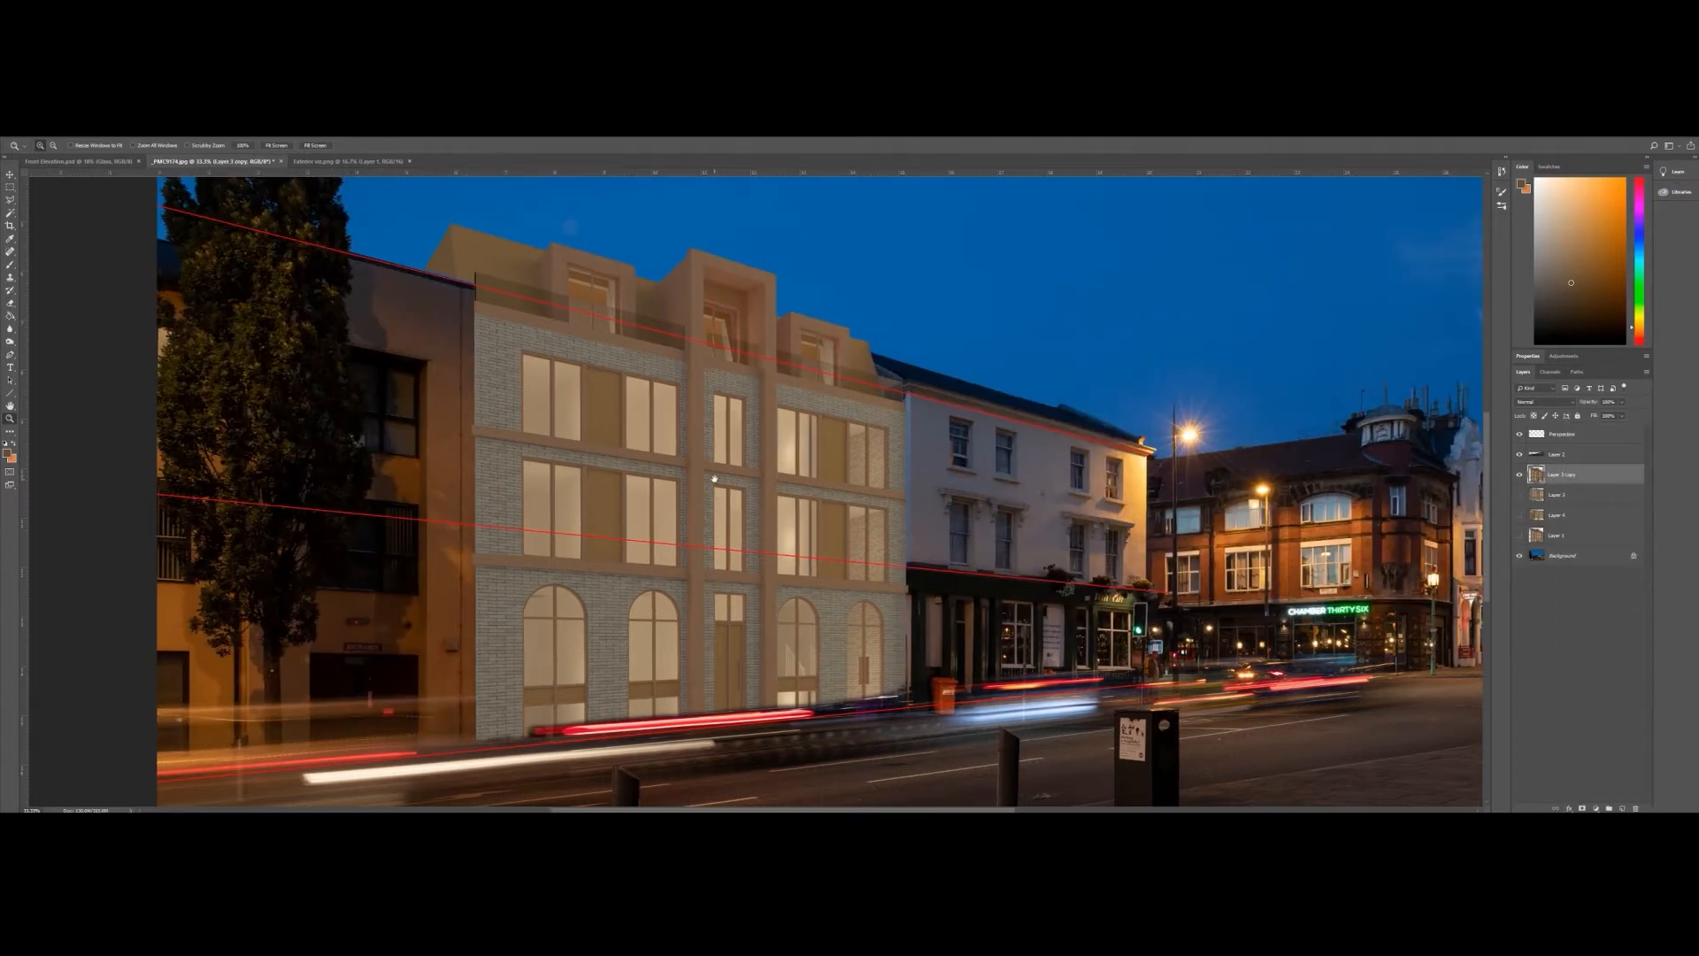
- Check the merged facade against the photo by toggling its visibility, and examine the roof edge up close
left_click_drag(713, 479, 719, 478)
left_click(1521, 476)
left_click(1521, 477)
left_click(394, 217)
left_click(395, 217)
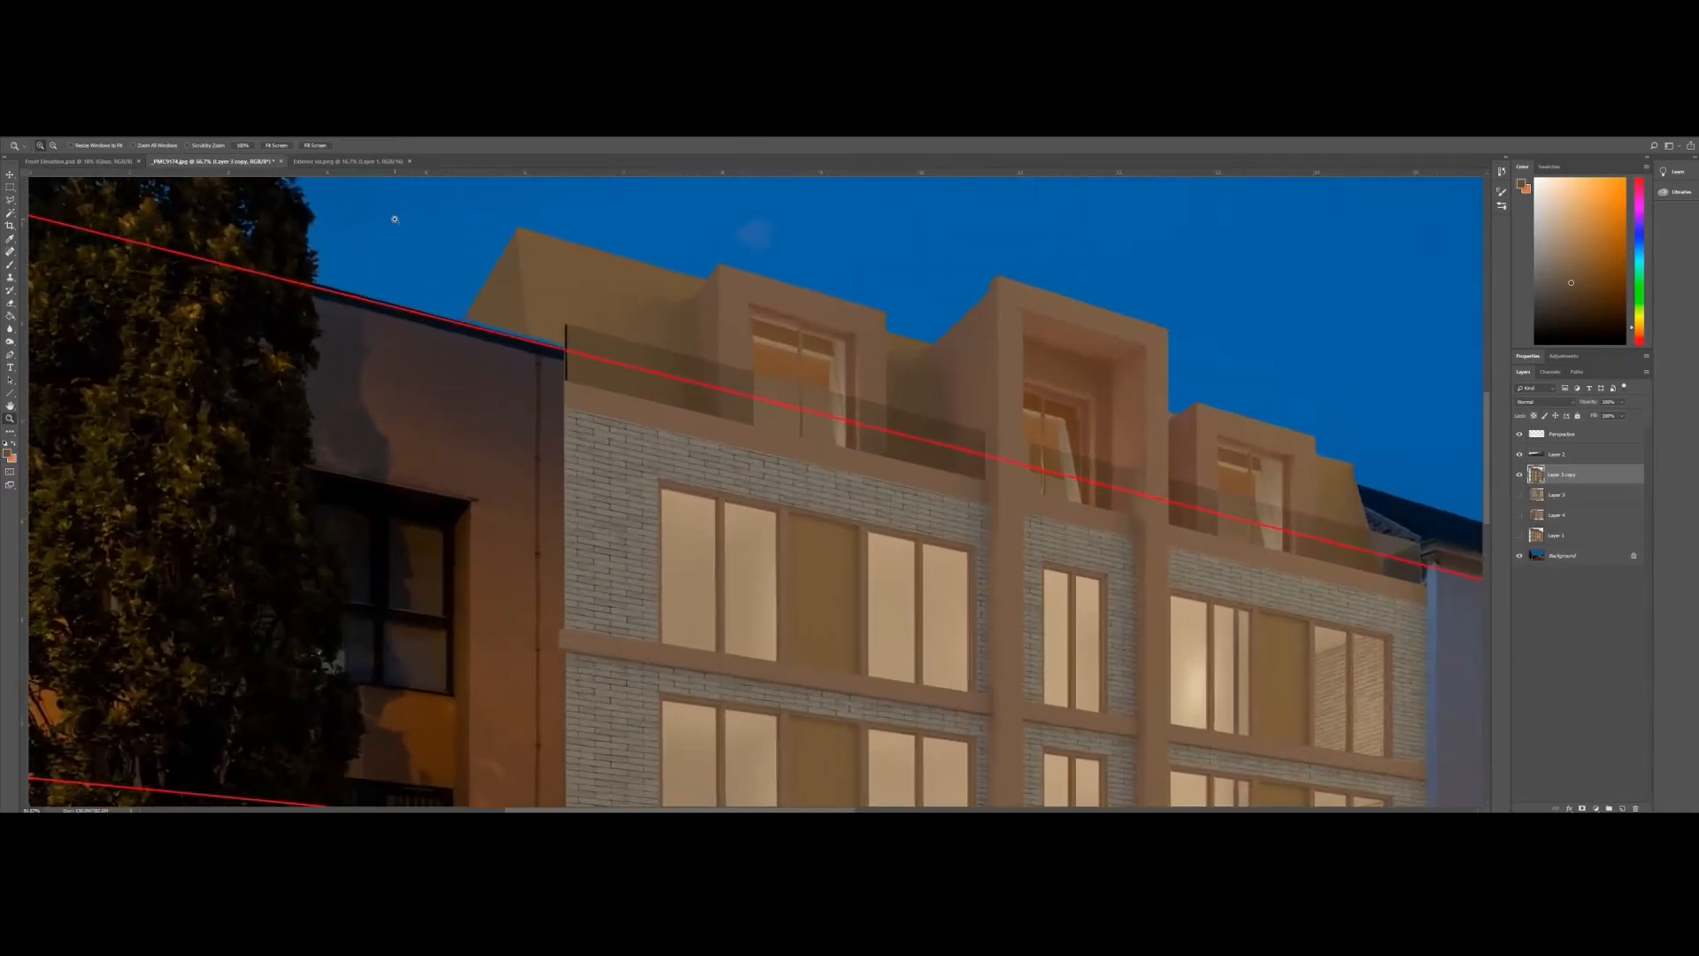
left_click(395, 217)
left_click_drag(654, 342, 604, 326)
right_click(602, 322)
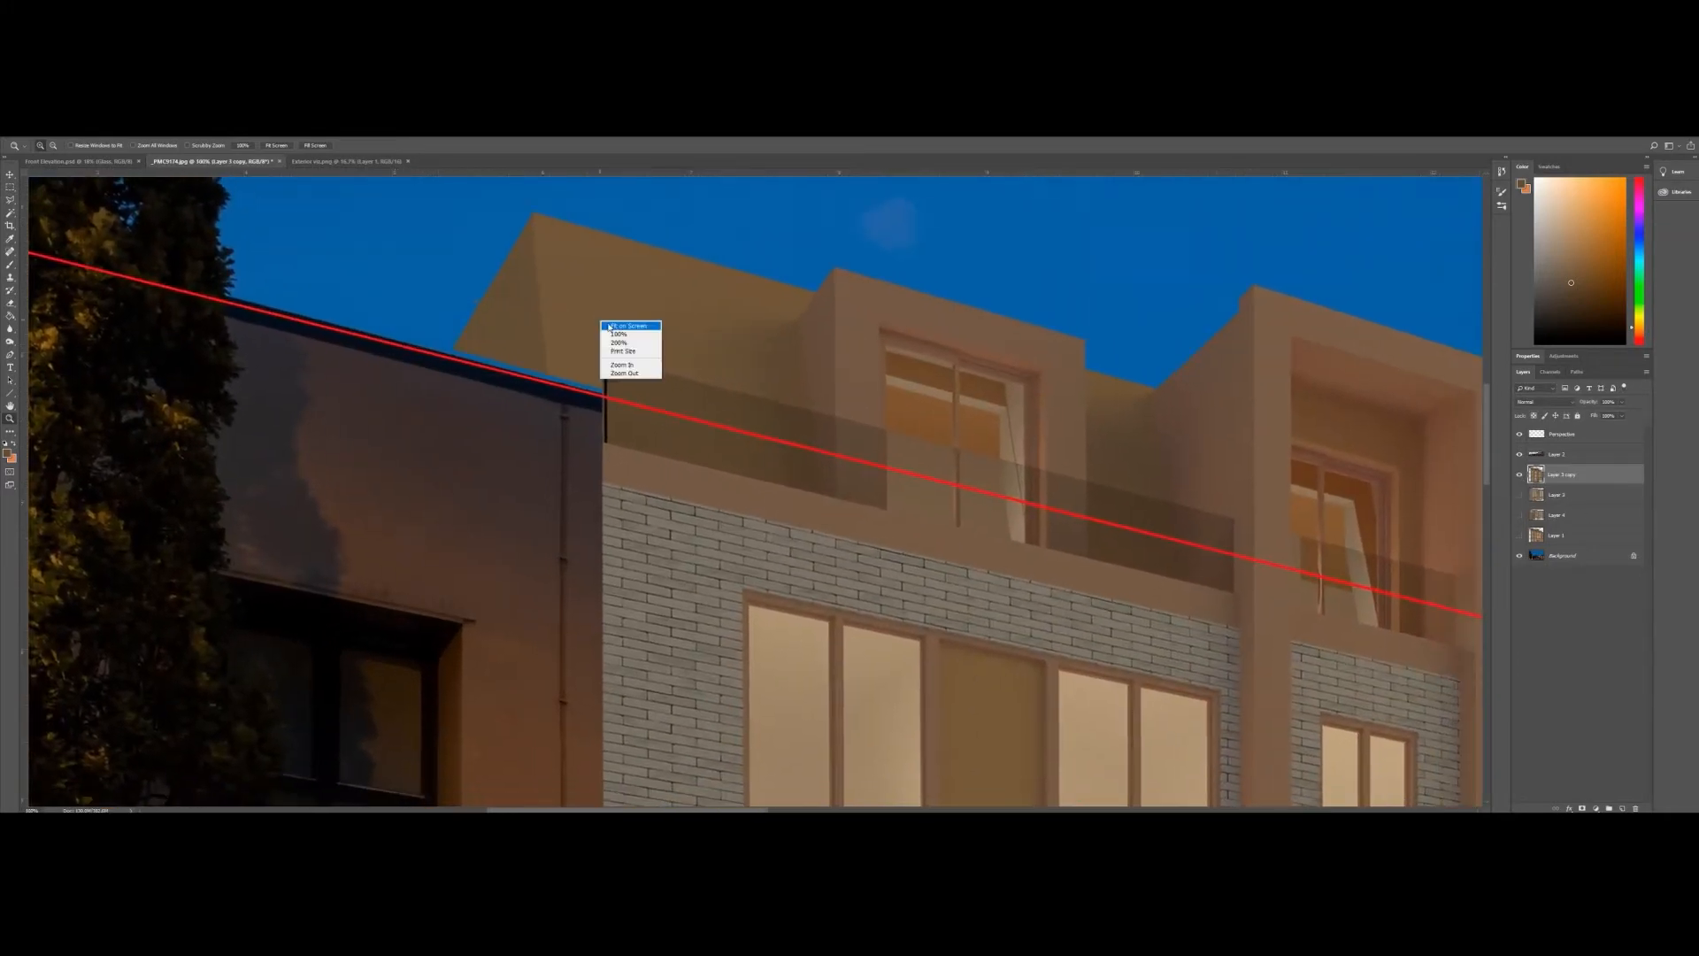
left_click(616, 326)
- Strongly raise the merged facade layer's contrast with the Brightness/Contrast adjustment, leaving brightness at 0
left_click(63, 135)
mouse_move(81, 155)
left_click(190, 156)
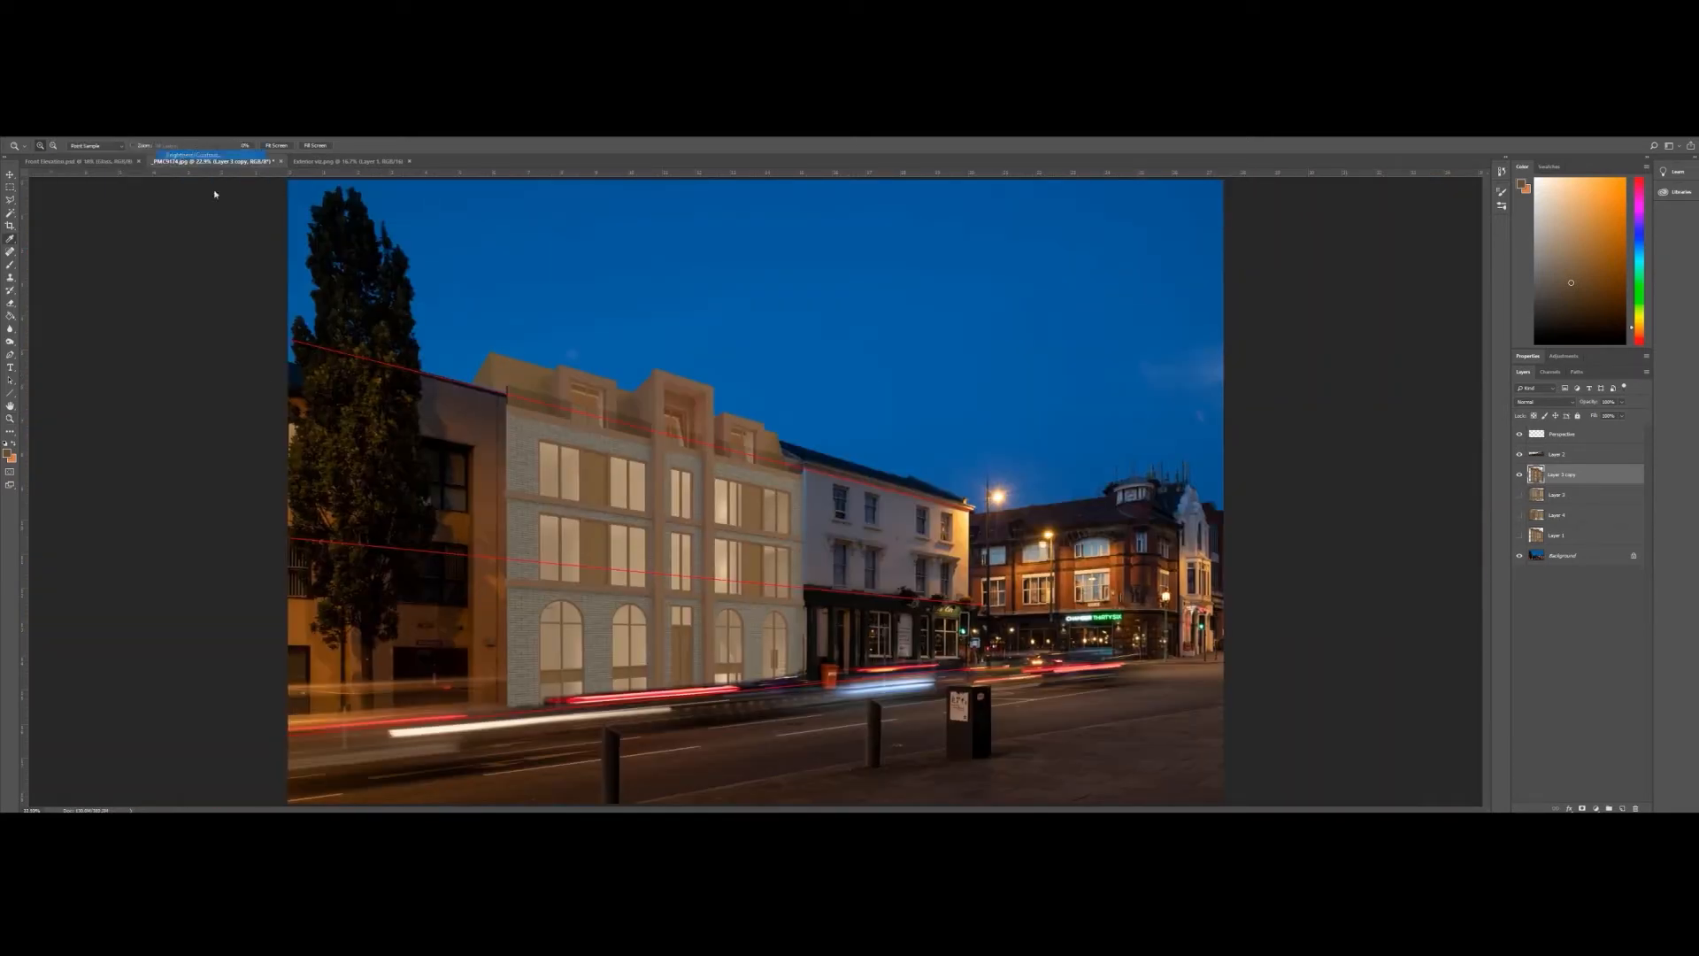
left_click_drag(540, 316, 587, 326)
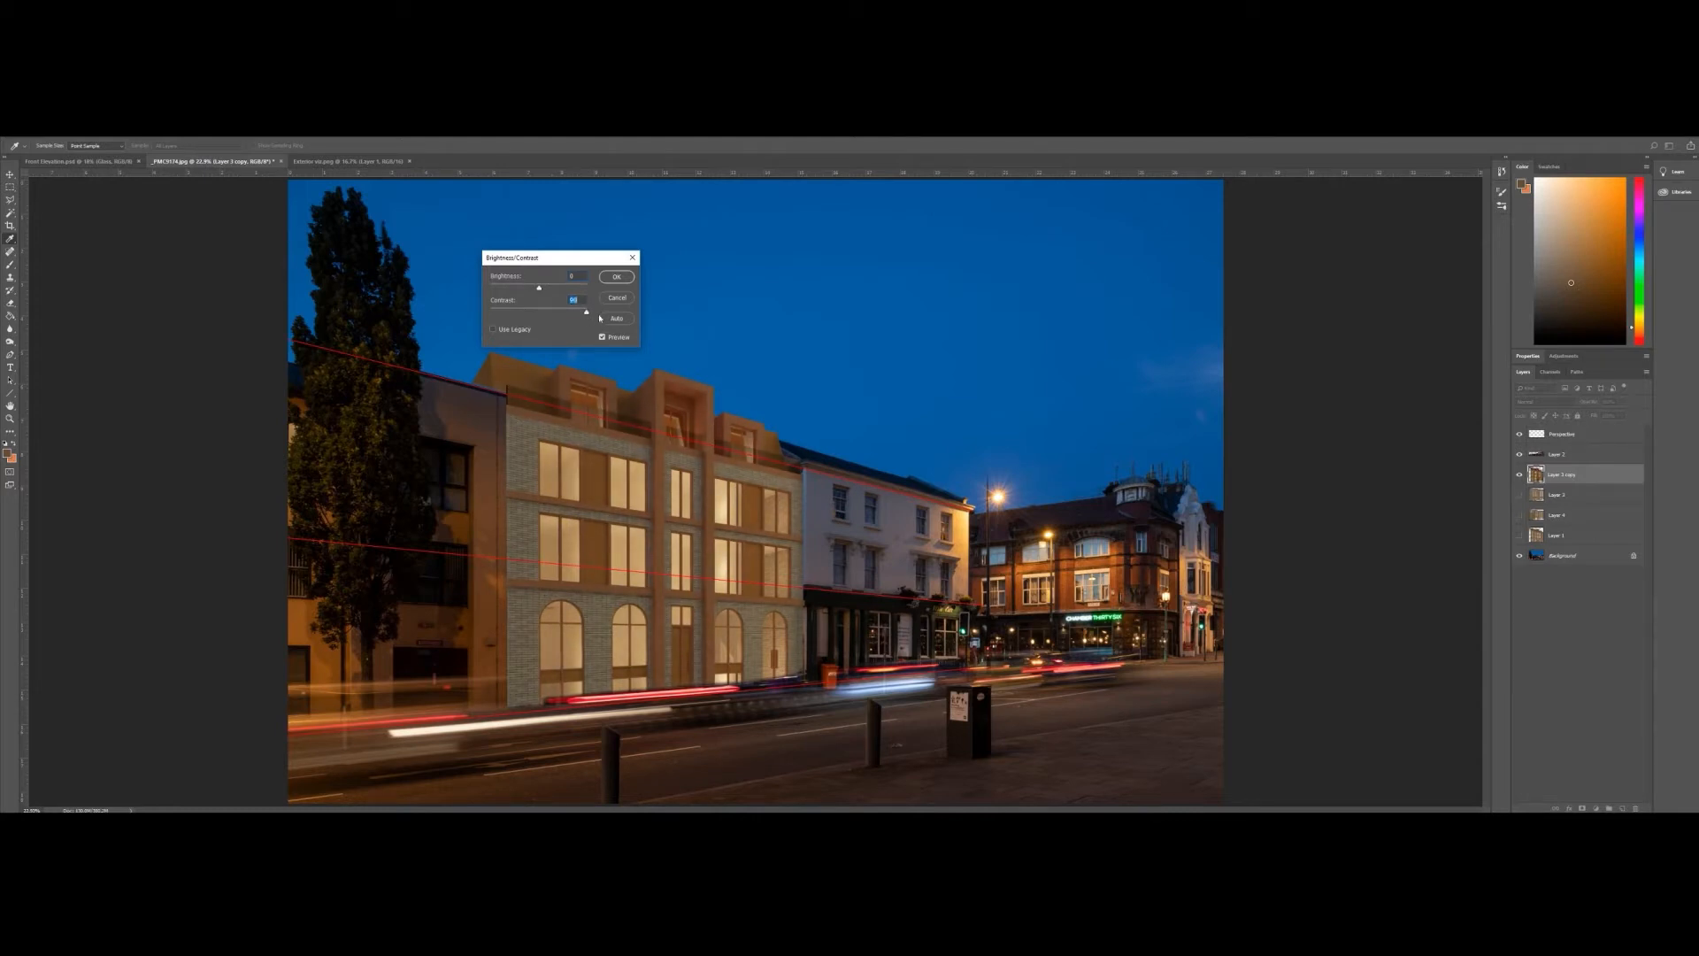
left_click(617, 277)
- Shift the merged facade layer's midtones toward blue with the Color Balance adjustment, preserving luminosity
key("z")
left_click(64, 131)
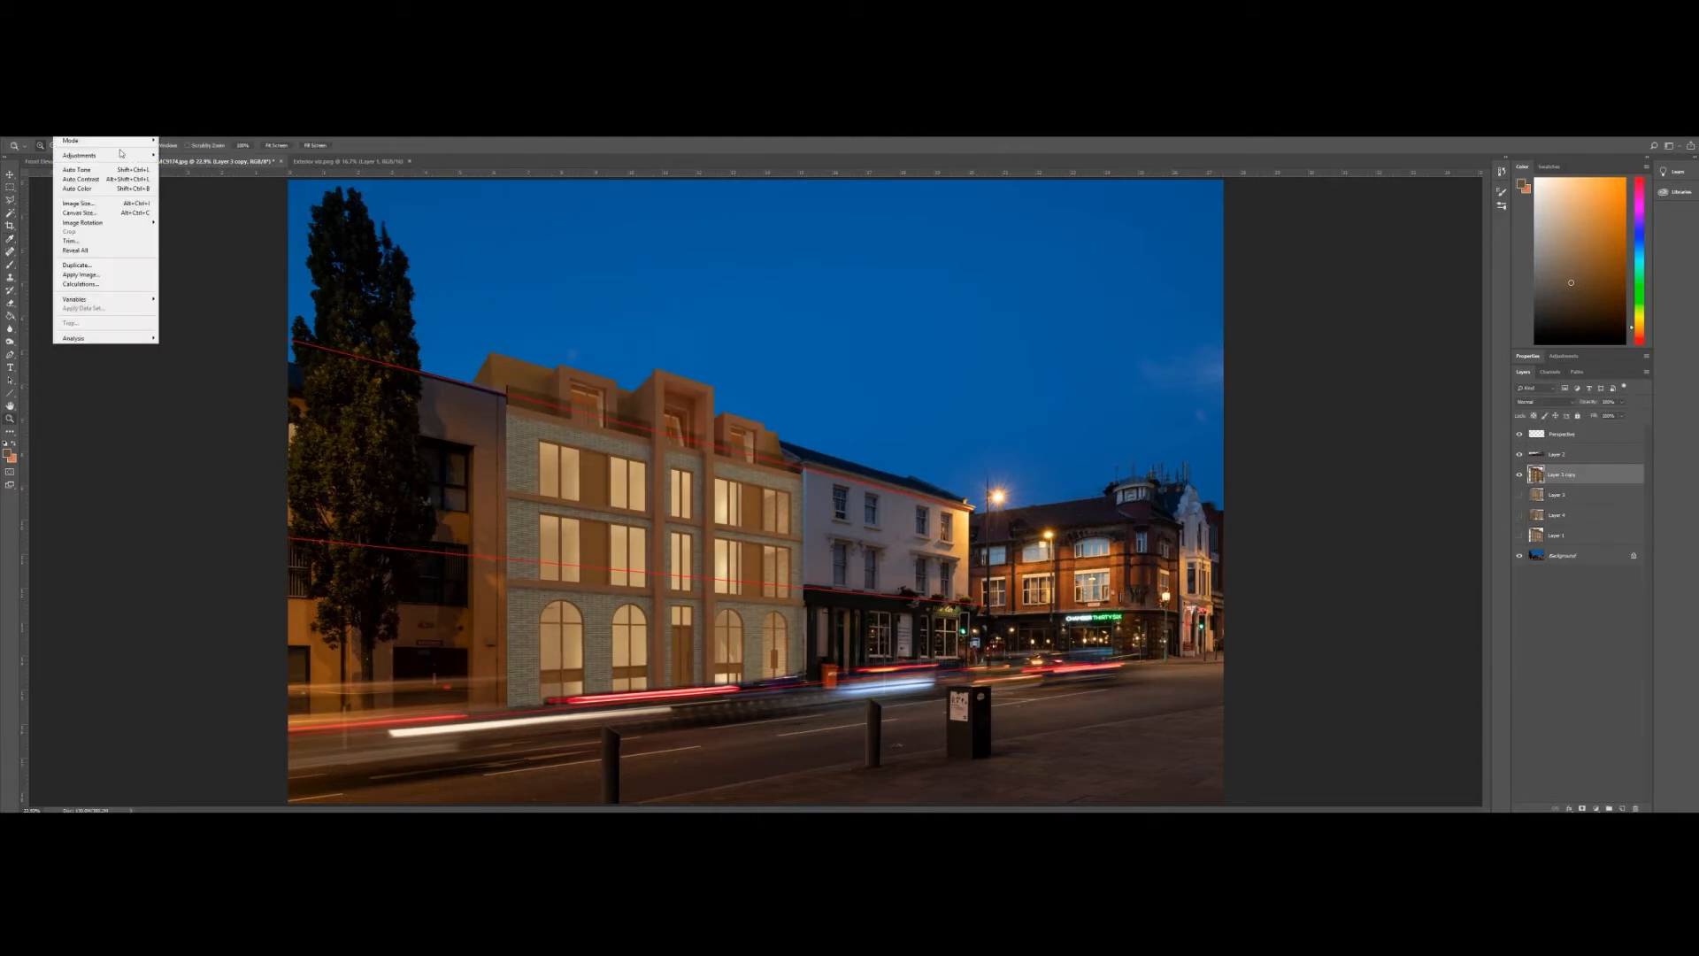
mouse_move(119, 155)
left_click(178, 220)
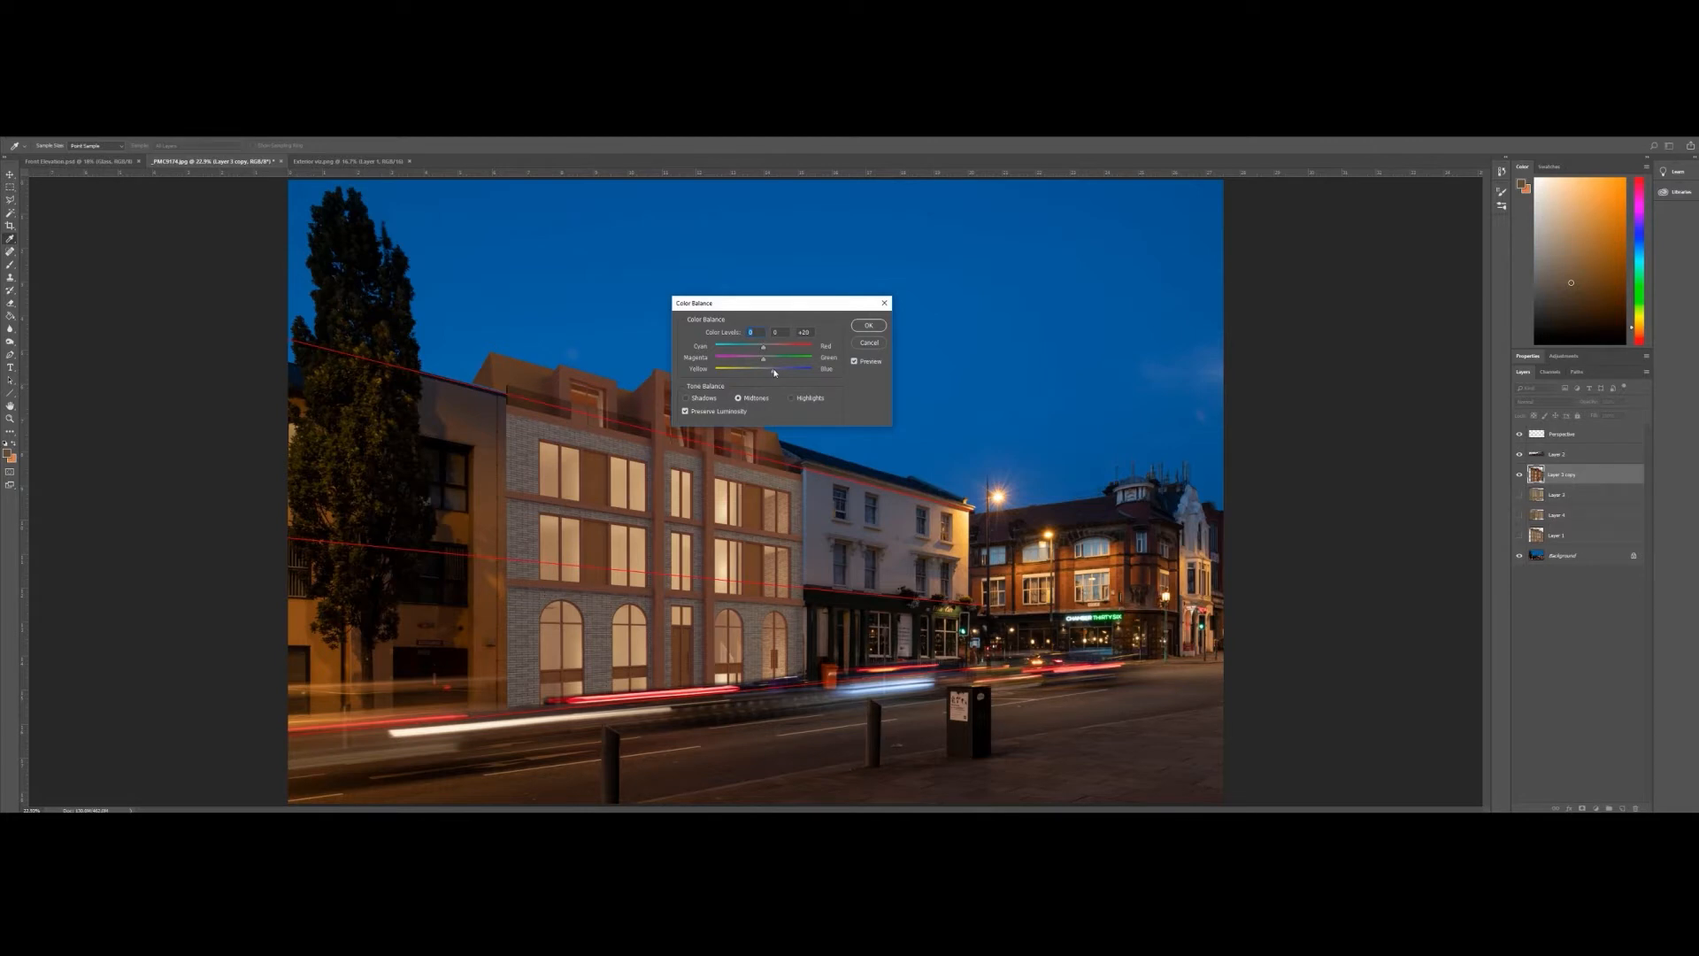
left_click(868, 325)
key("z")
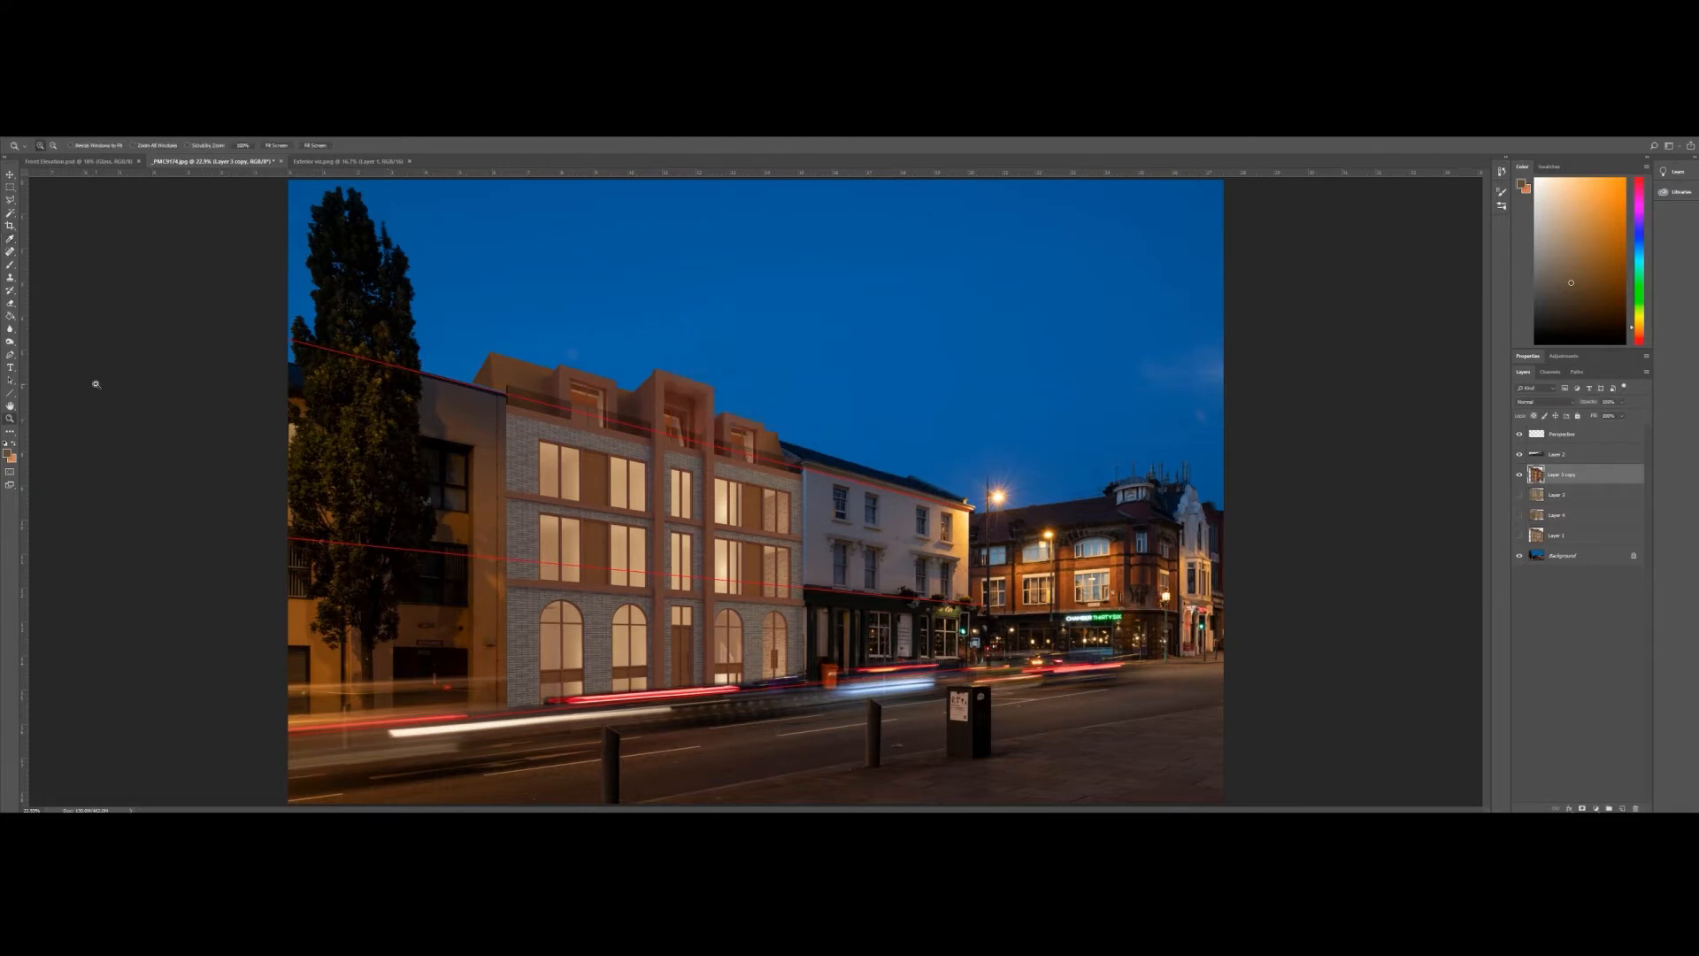
- Lighten the upper-floor window nearest the orange building using the Dodge tool on midtones with an enlarged brush
left_click(9, 342)
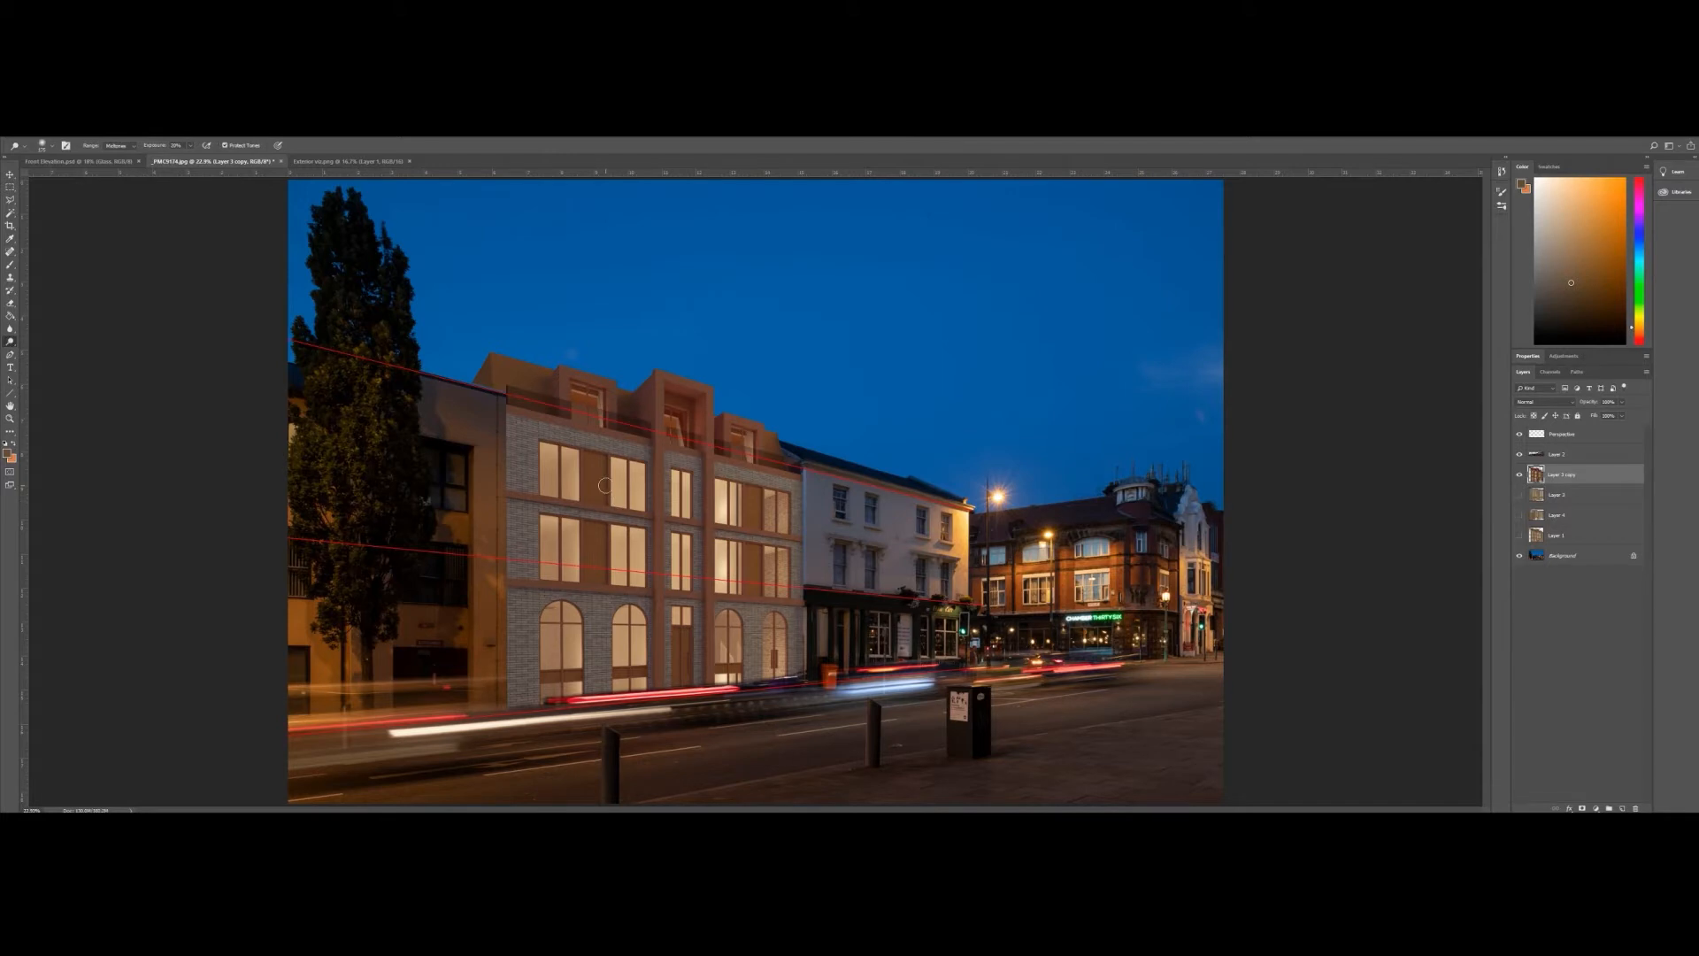
key("bracketright")
key("bracketright")
key("bracketright")
key("bracketright")
key("bracketright")
key("bracketright")
key("bracketright")
left_click(558, 470)
- Dodge the two middle-floor windows nearest the orange building, adjusting the brush size to fit them
key("bracketleft")
key("bracketleft")
key("bracketleft")
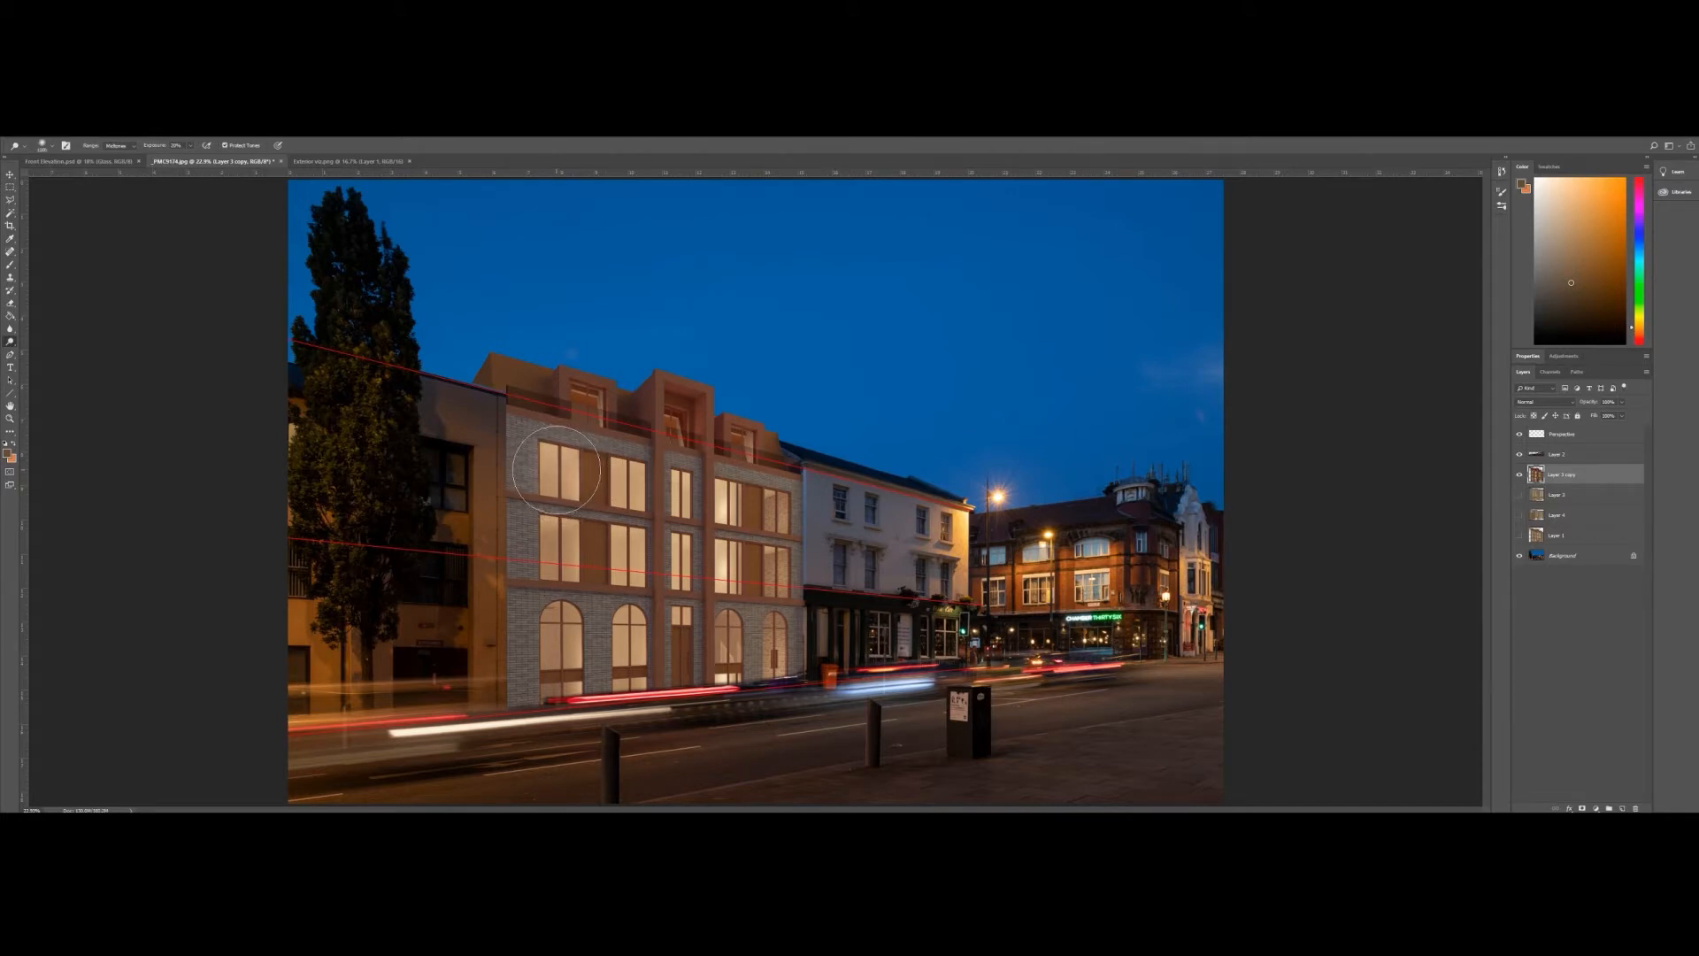
key("bracketleft")
key("bracketleft")
key("bracketright")
key("bracketright")
left_click(556, 547)
key("bracketleft")
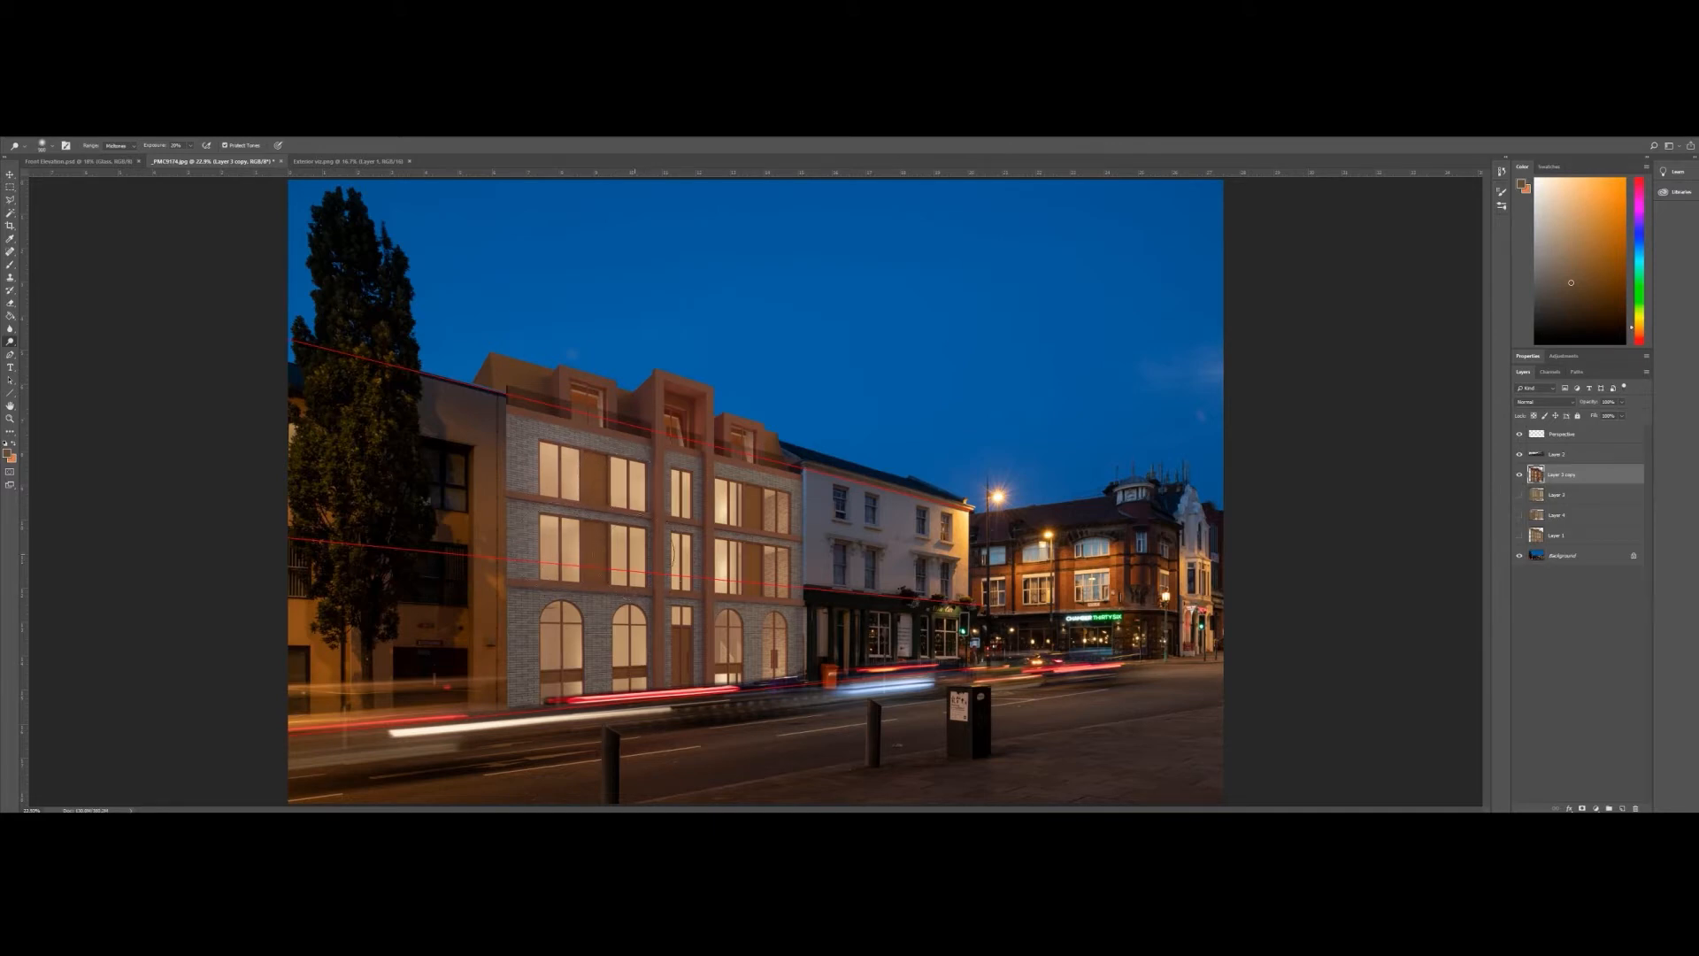
left_click(633, 555)
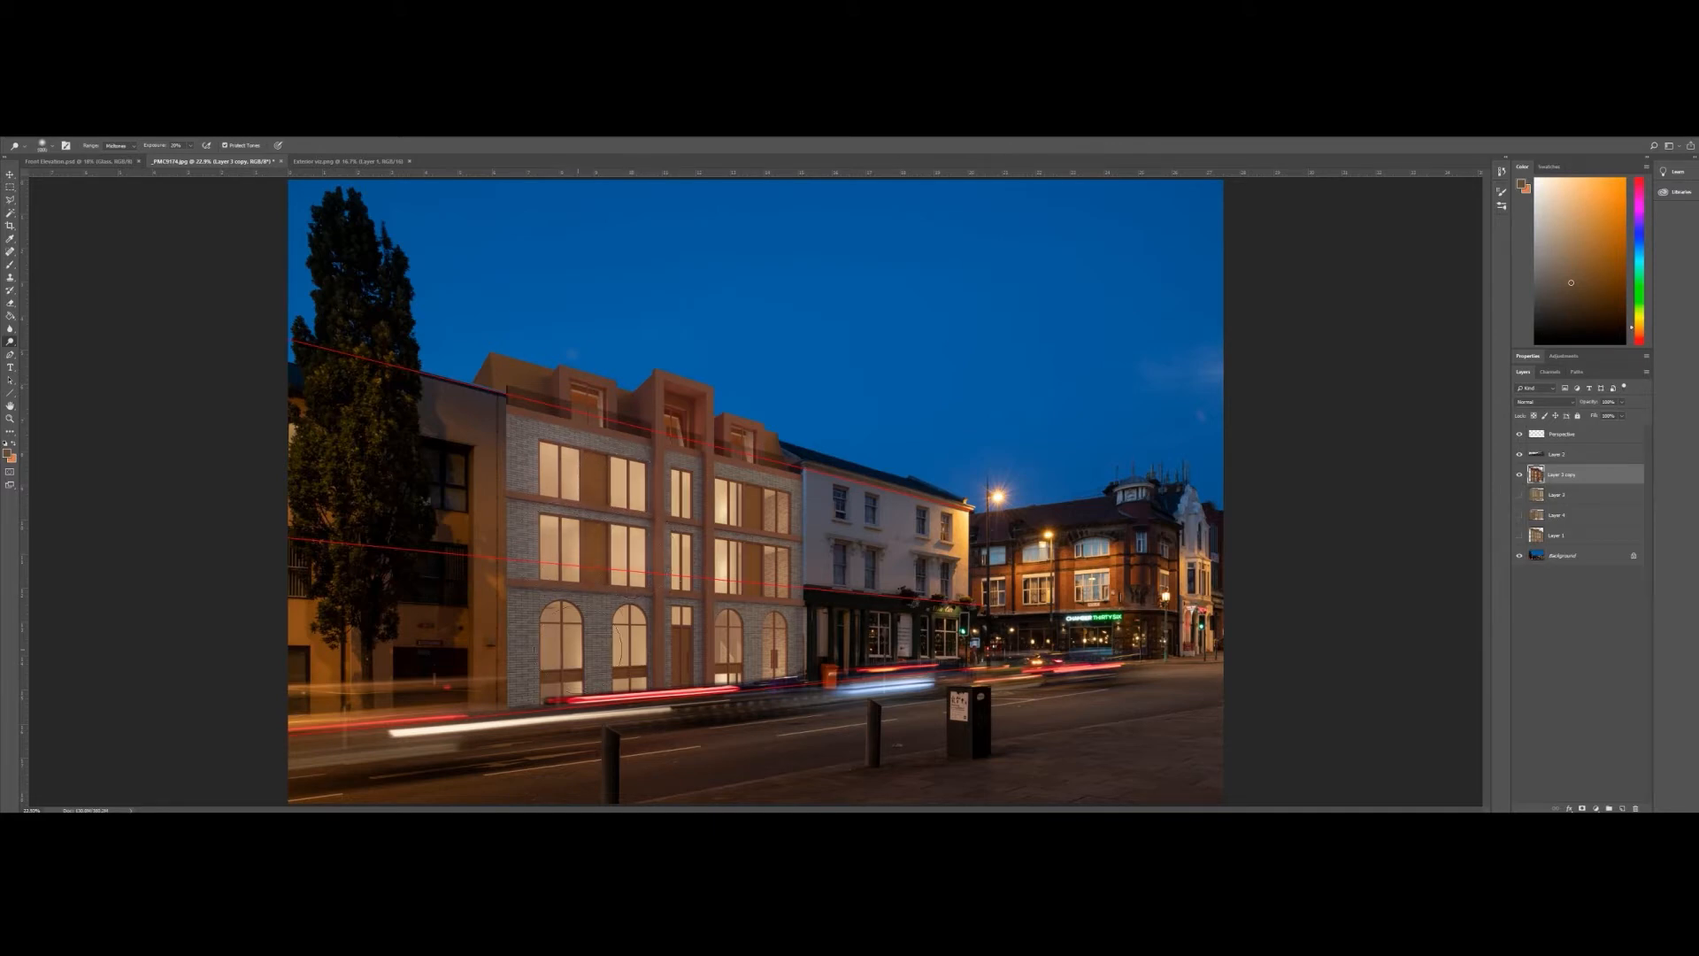
- Dodge the four ground-floor arched windows from left to right, reducing the brush size as they get smaller
left_click(560, 650)
key("bracketleft")
key("bracketleft")
key("bracketleft")
left_click(631, 647)
key("bracketleft")
left_click(727, 645)
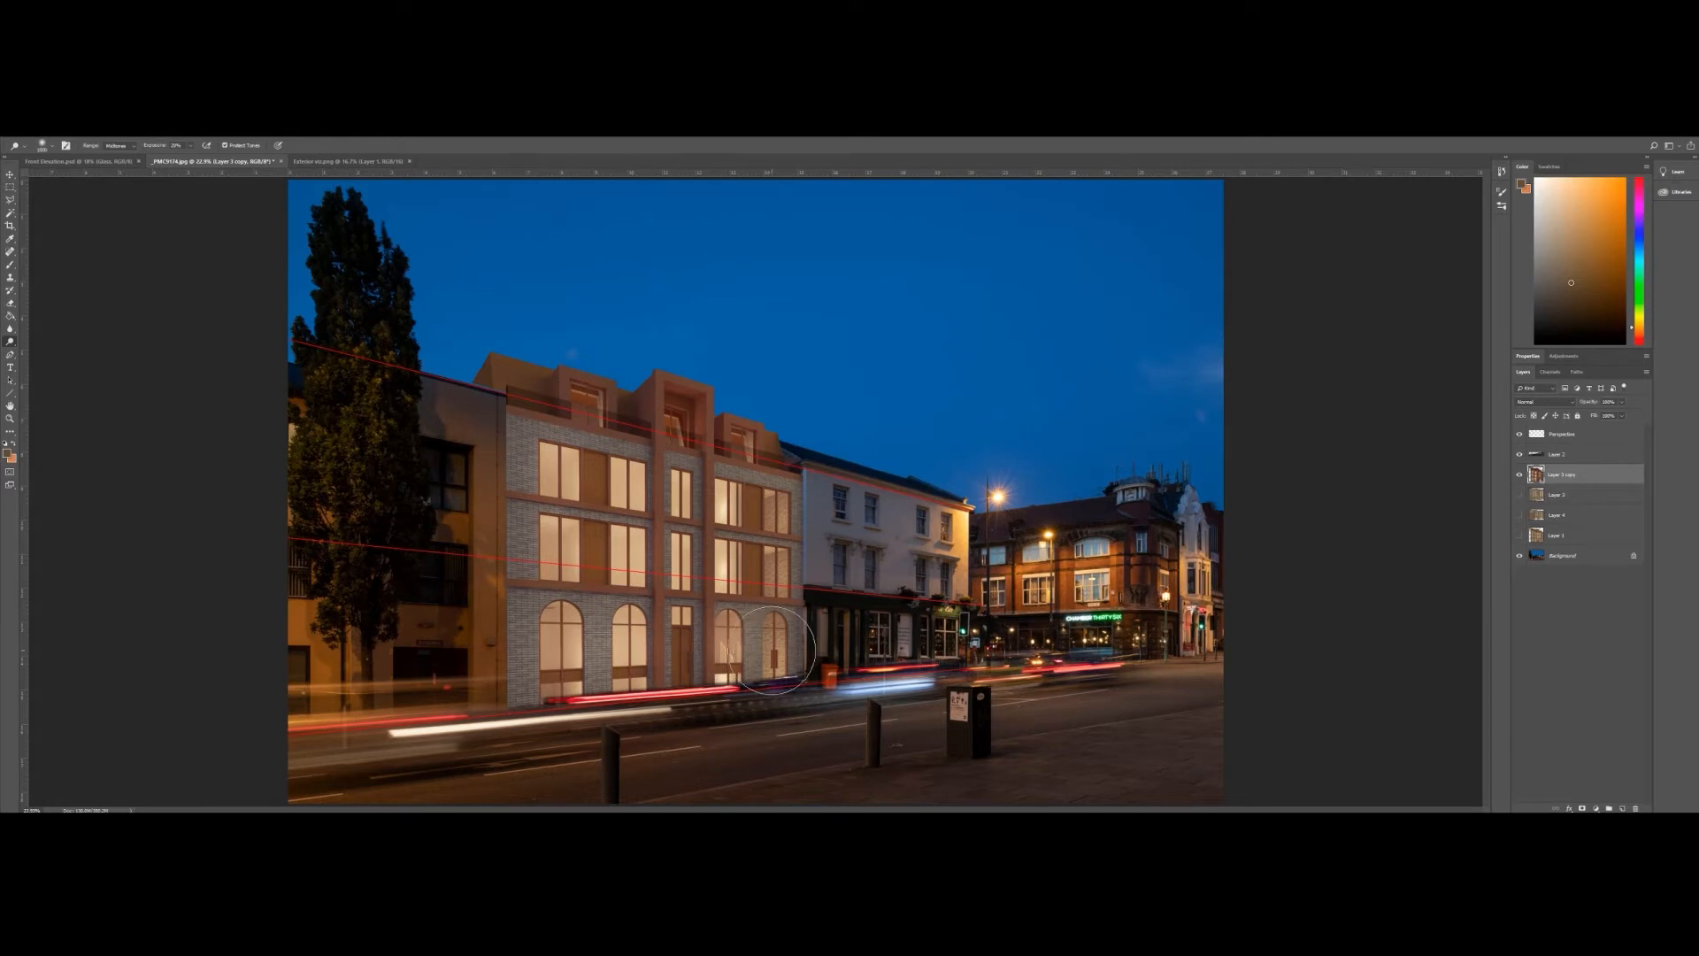
left_click(767, 644)
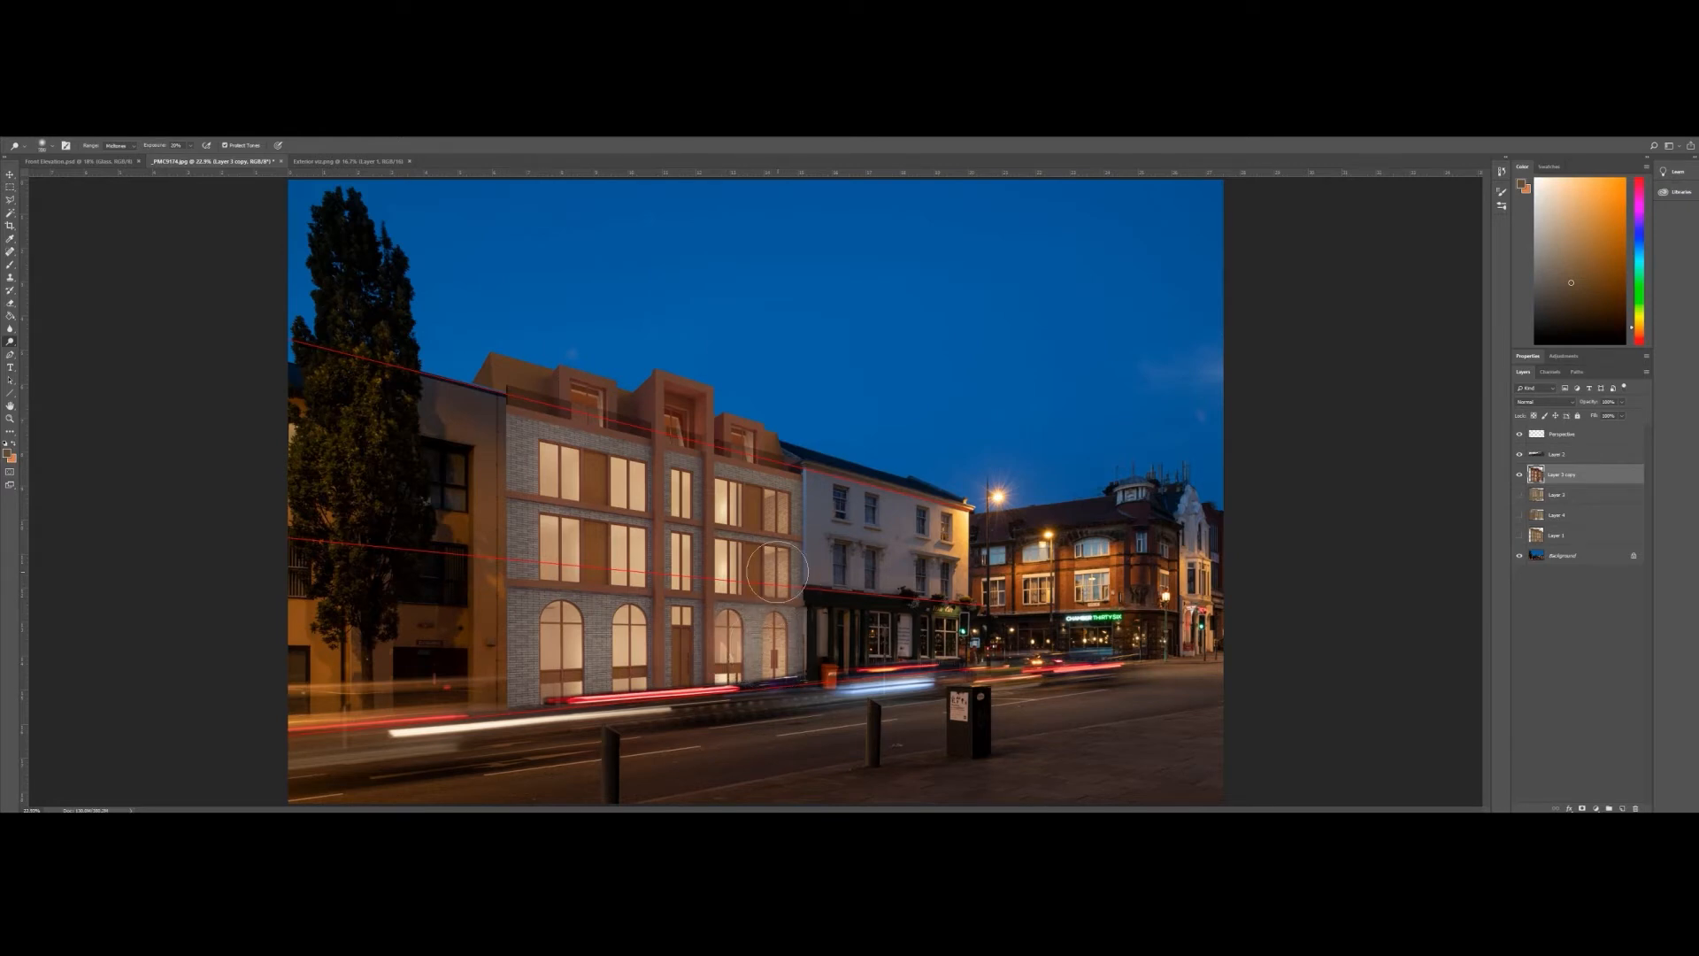
- Dodge the upper-floor window next to the white building and the two dormer windows nearest the orange building, enlarging the brush for the dormers
left_click(776, 509)
key("bracketright")
left_click(586, 405)
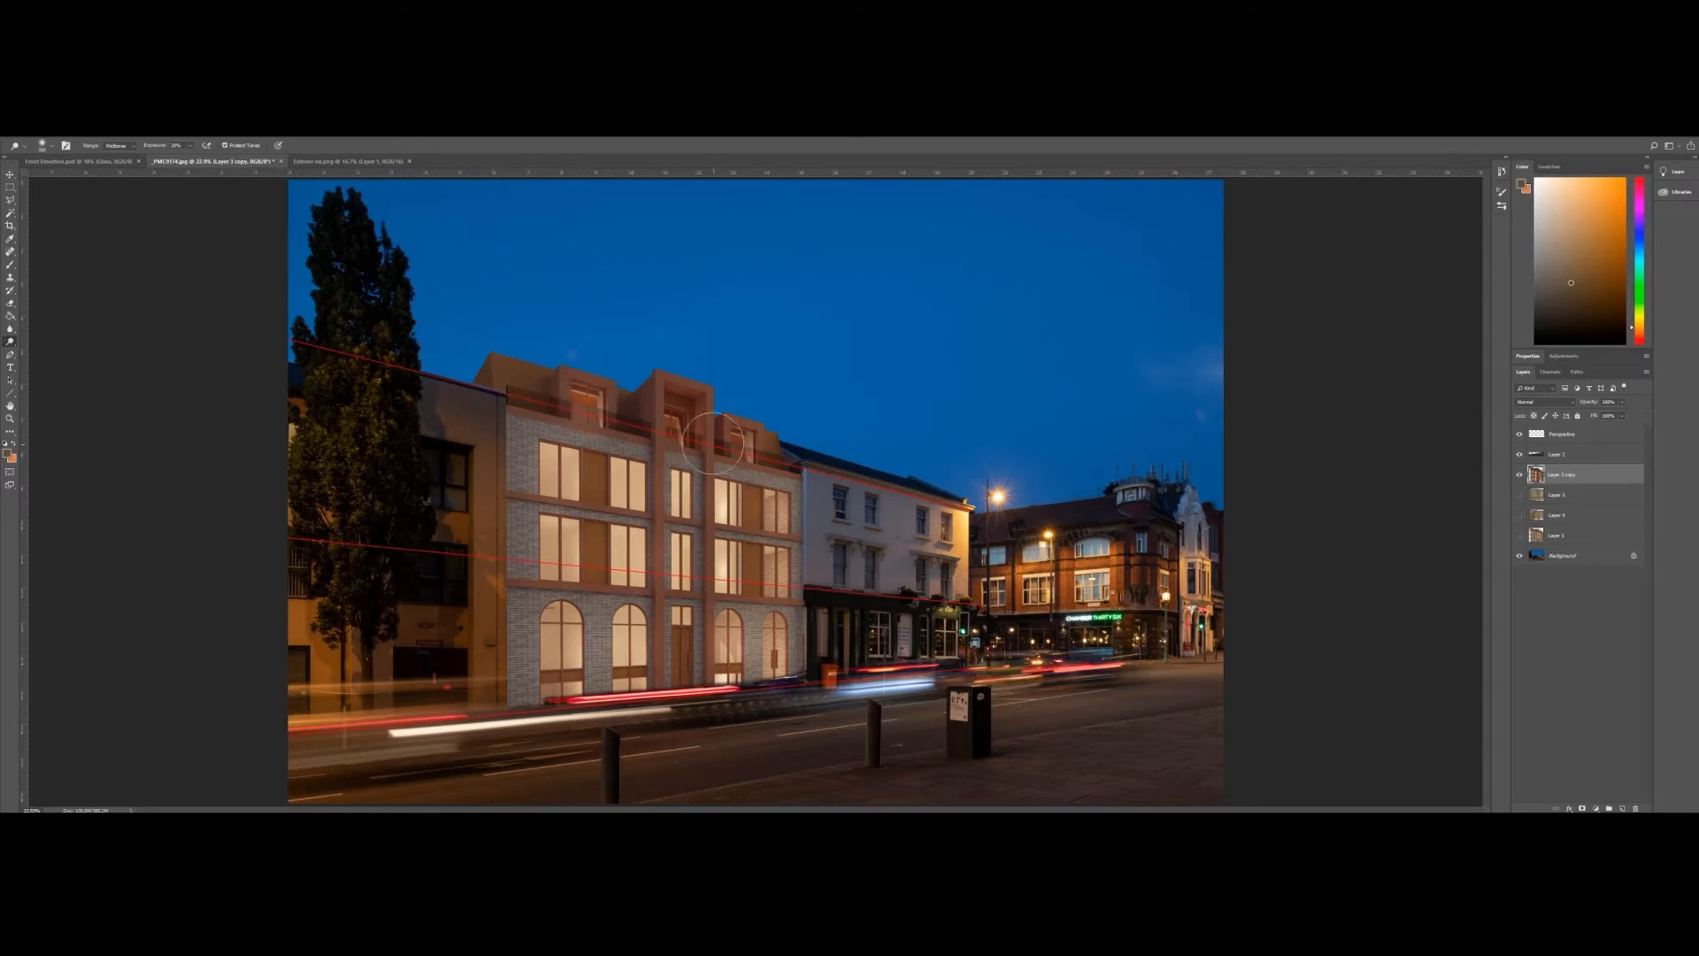
left_click(677, 421)
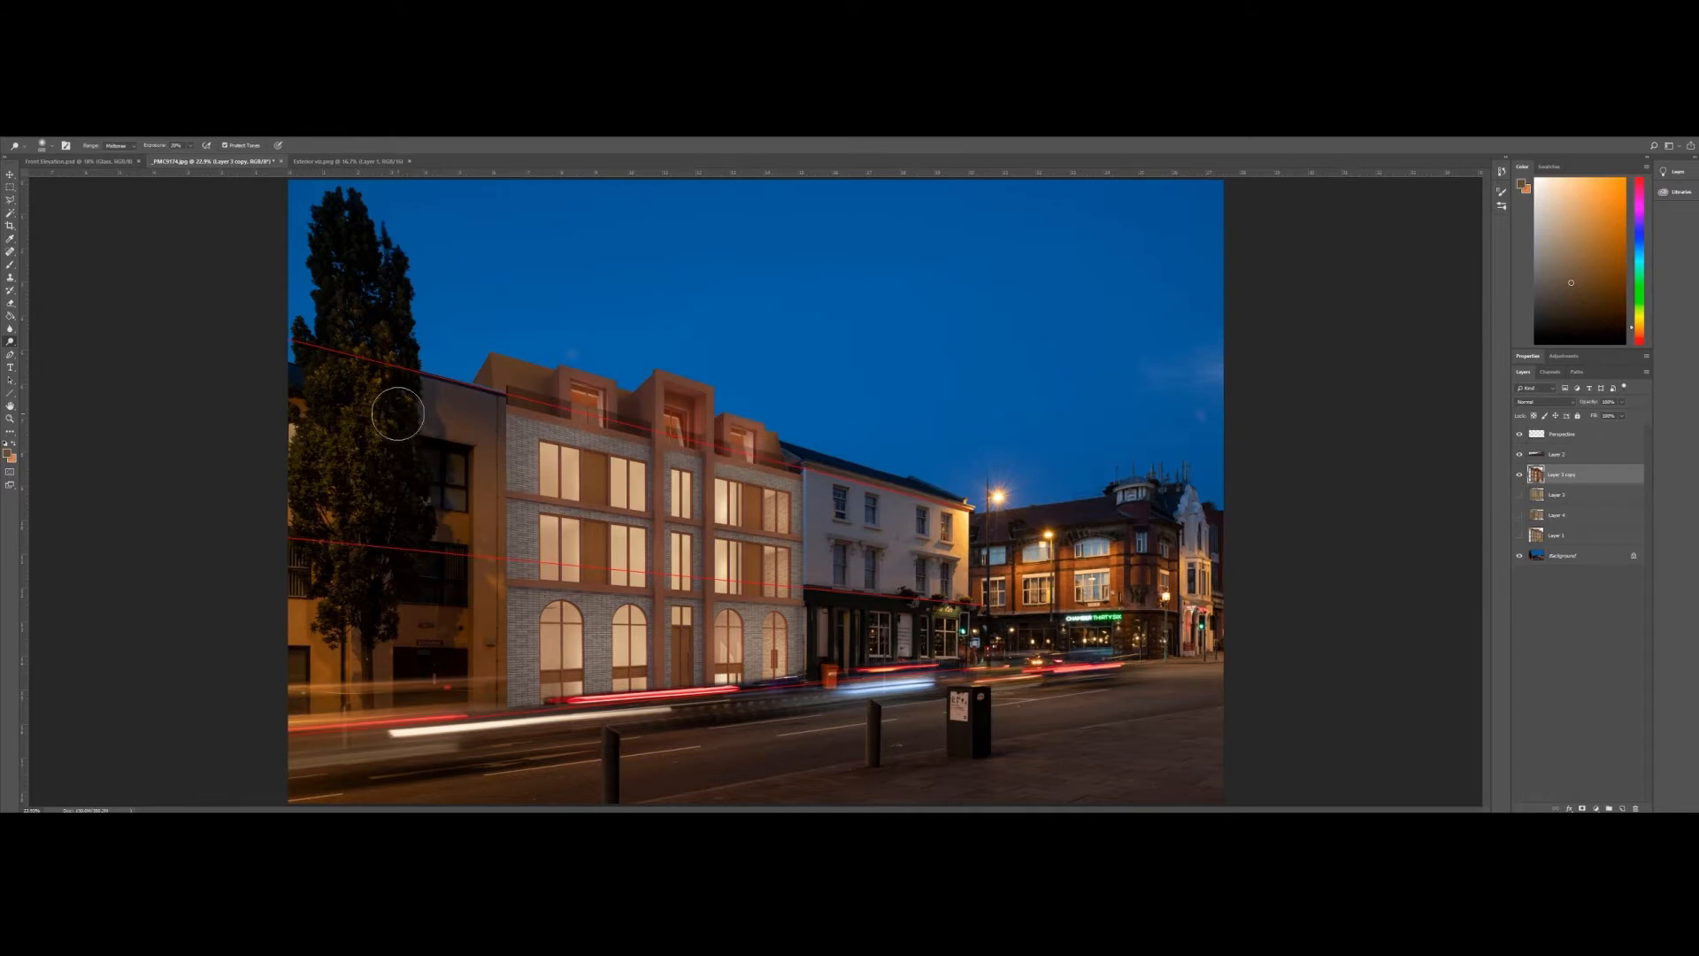
- Erase the leftover edges of the road and light-trail layer along the base of the hotel facade
left_click(10, 417)
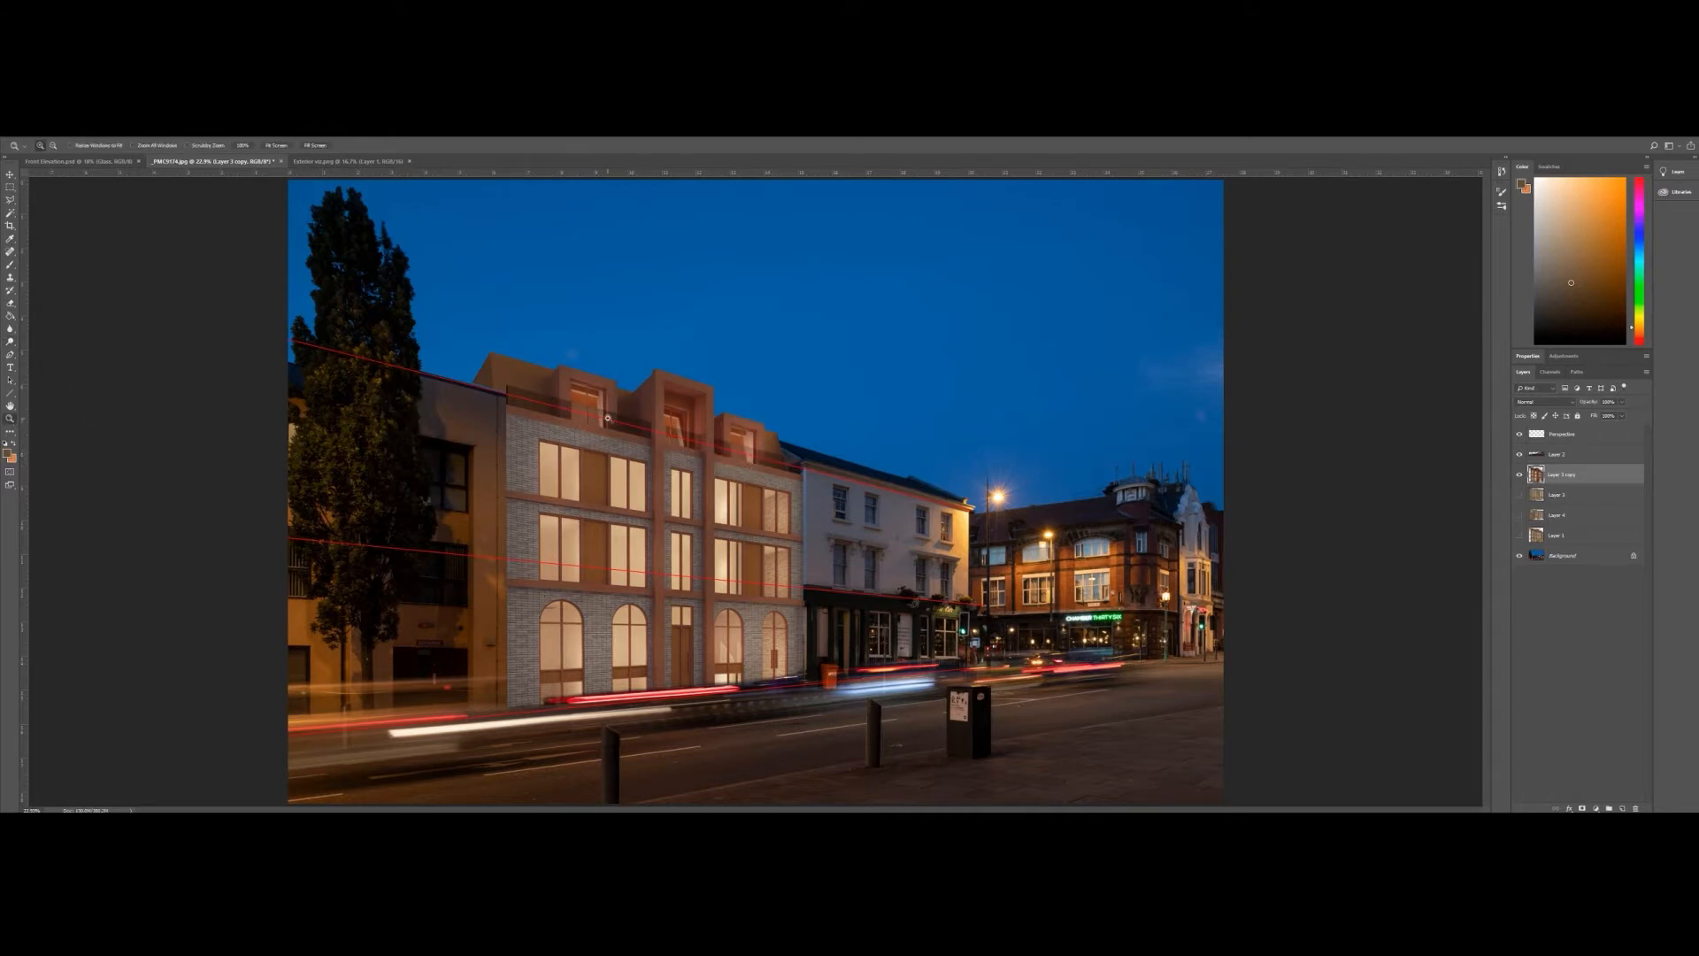
left_click_drag(789, 632, 747, 650)
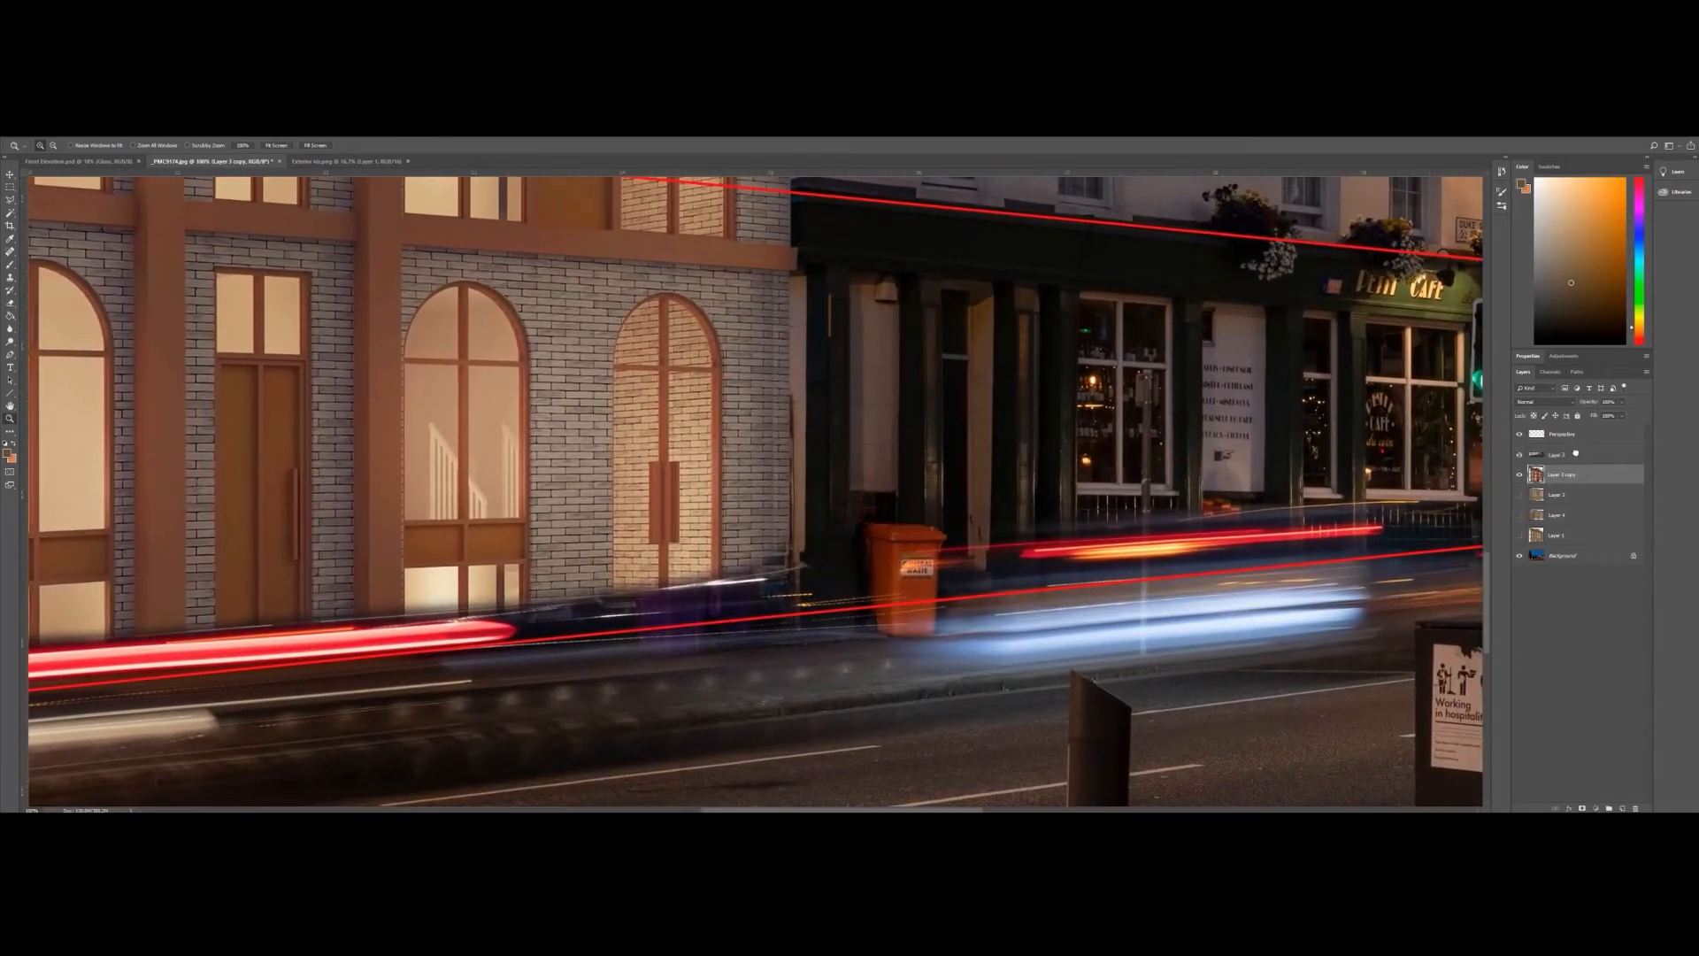
left_click(1575, 453)
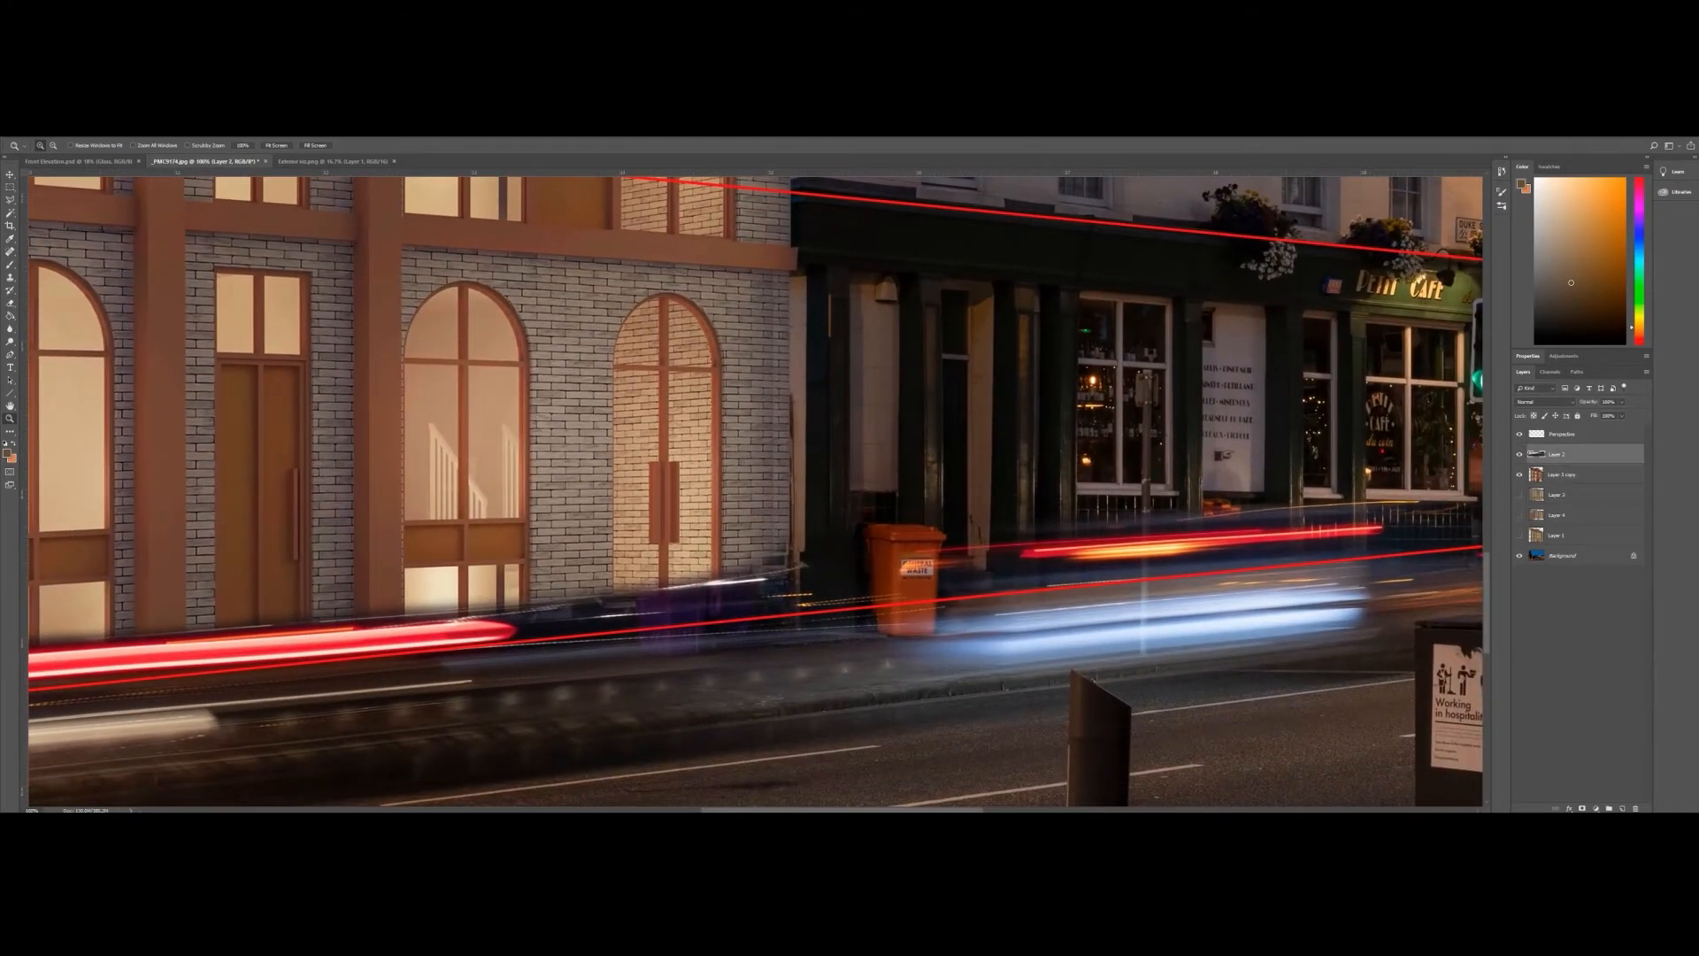
left_click(11, 302)
key("Return")
mouse_move(739, 590)
left_mouse_down()
mouse_move(467, 603)
mouse_move(817, 583)
mouse_move(553, 623)
mouse_move(751, 619)
mouse_move(587, 630)
mouse_move(556, 623)
mouse_move(769, 606)
mouse_move(409, 584)
mouse_move(198, 593)
left_mouse_up()
mouse_move(299, 596)
left_mouse_down()
mouse_move(847, 532)
mouse_move(1070, 486)
left_mouse_up()
mouse_move(377, 561)
left_mouse_down()
mouse_move(414, 577)
mouse_move(301, 590)
mouse_move(599, 530)
mouse_move(1287, 482)
left_mouse_up()
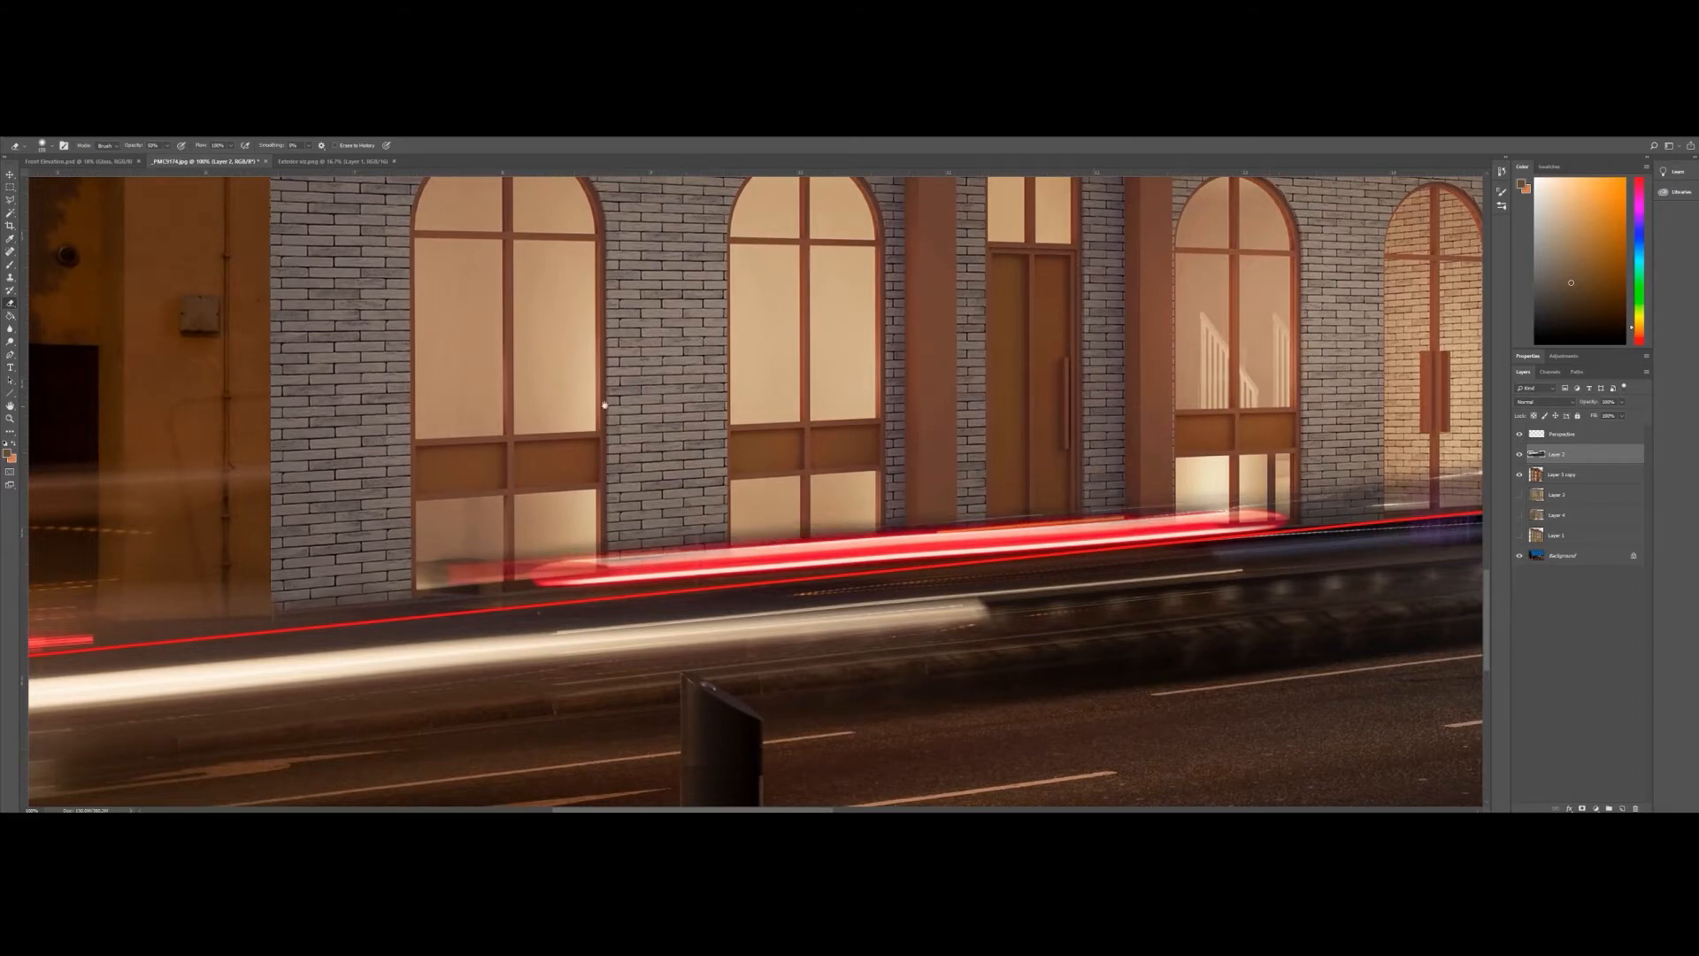
left_click_drag(578, 374, 555, 397)
left_click(9, 419)
right_click(351, 386)
left_click(380, 393)
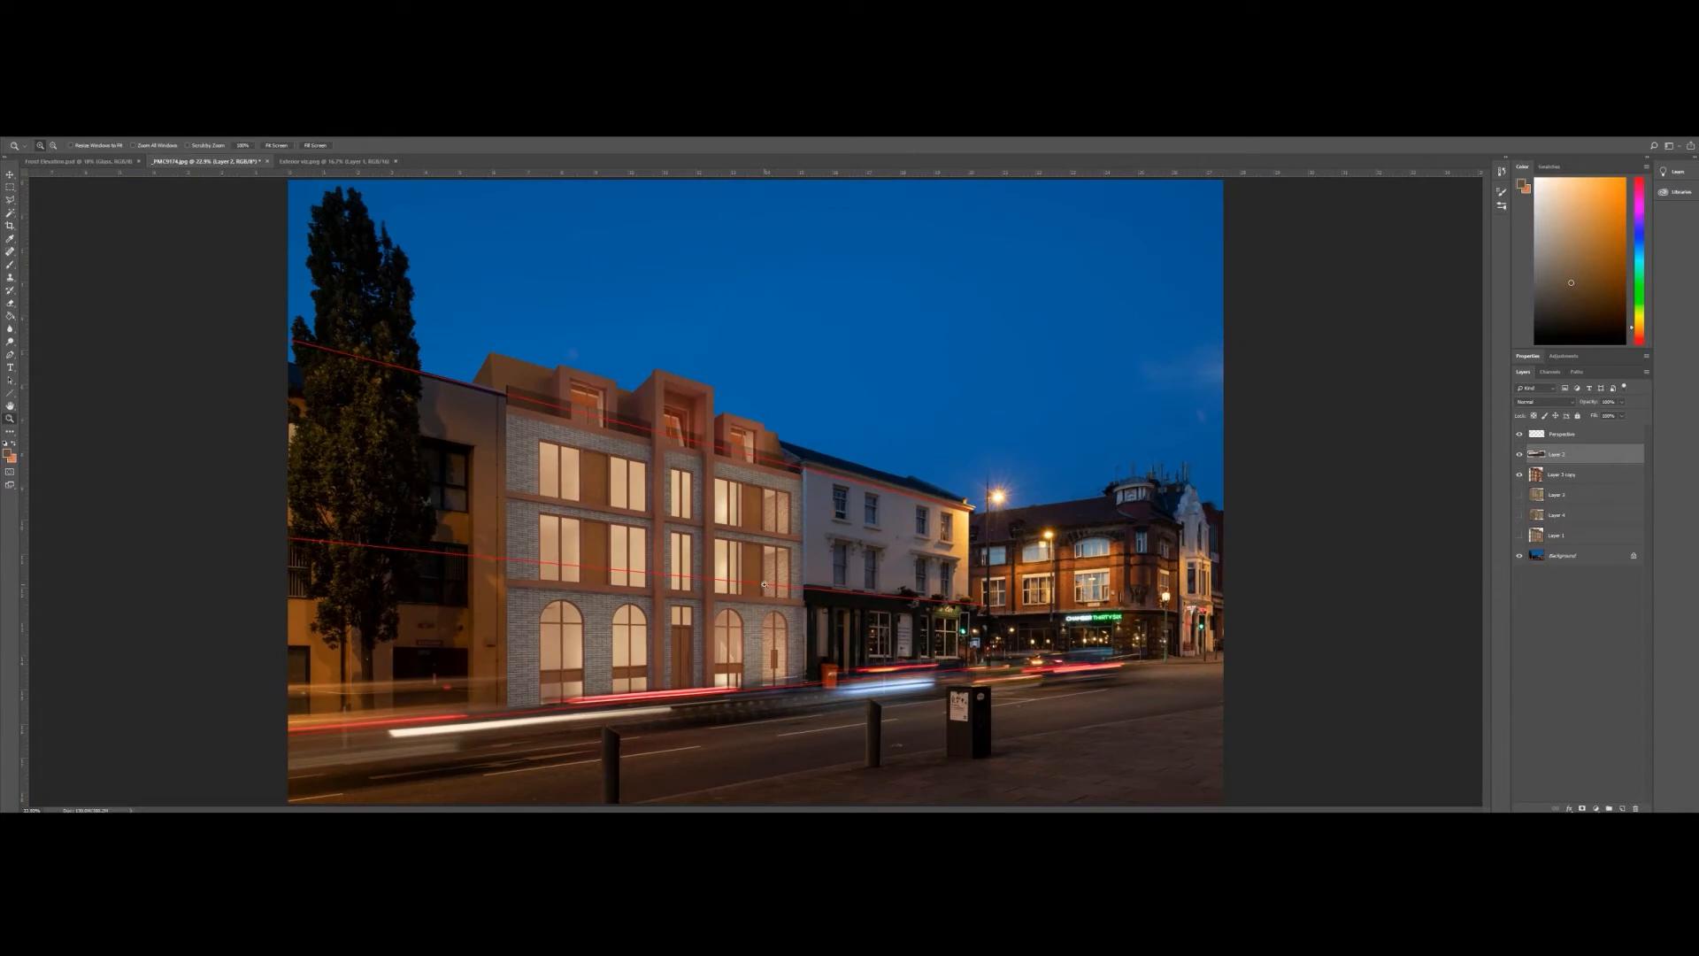
- Compare the facade layer hidden and shown, and darken its shadows slightly with a Curves adjustment
left_click(1520, 476)
left_click(1519, 476)
left_click(1561, 475)
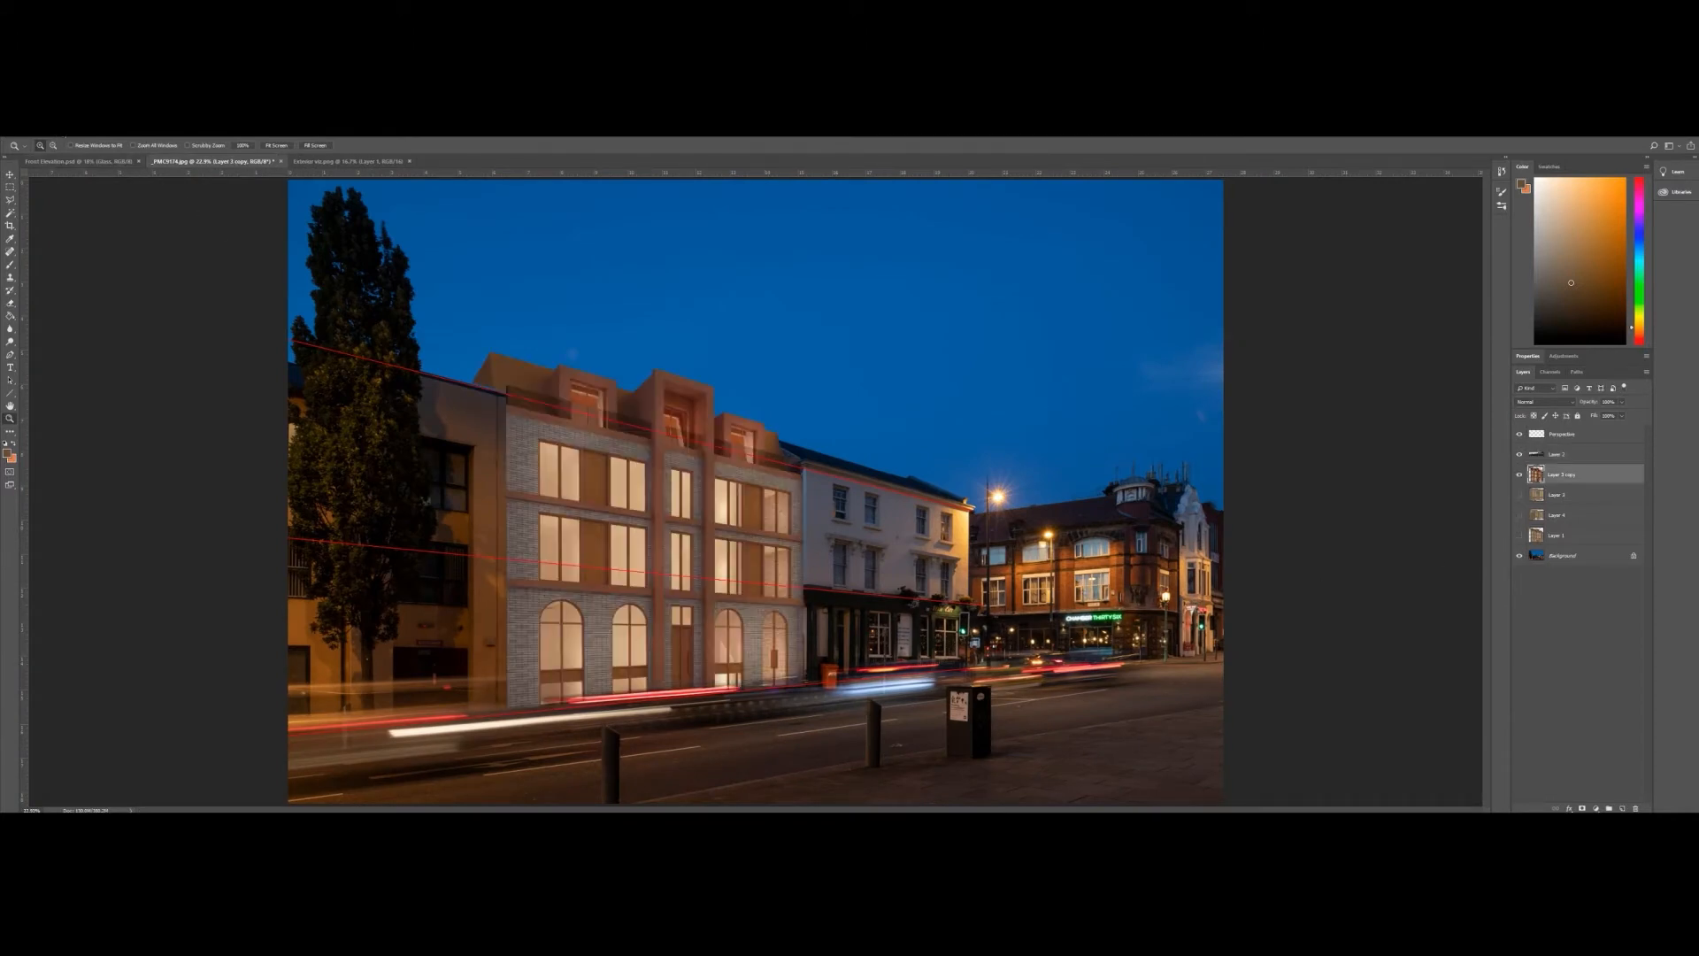
left_click(65, 134)
mouse_move(125, 155)
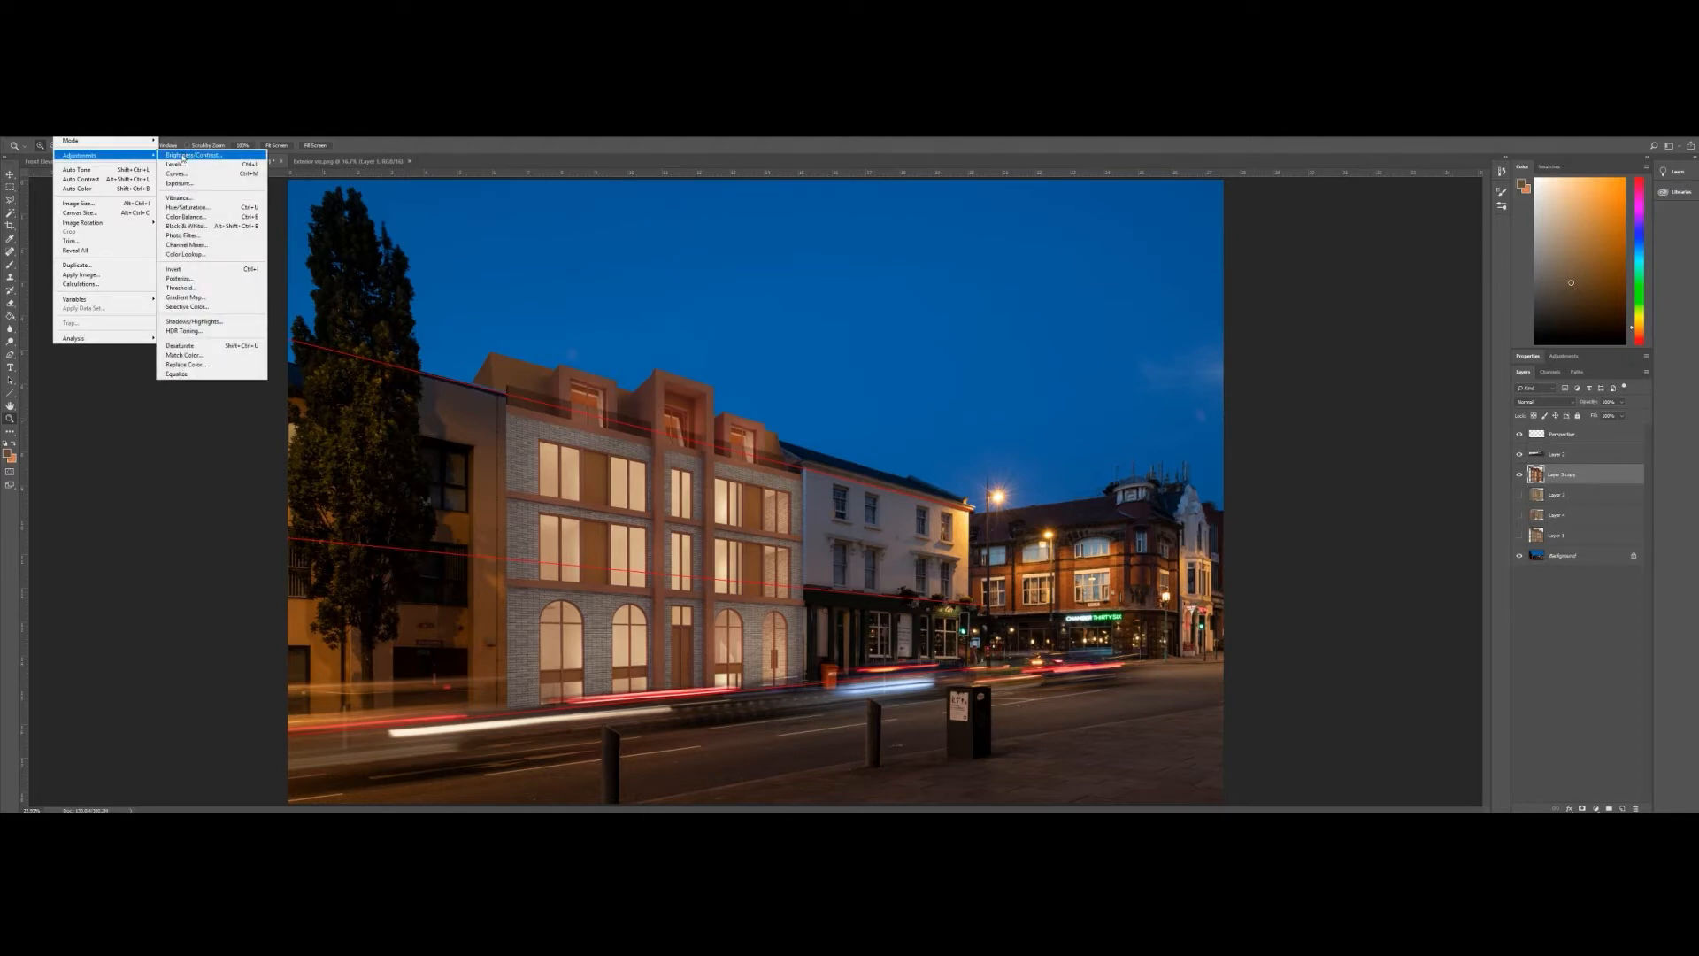
left_click(177, 174)
left_click_drag(764, 413, 764, 415)
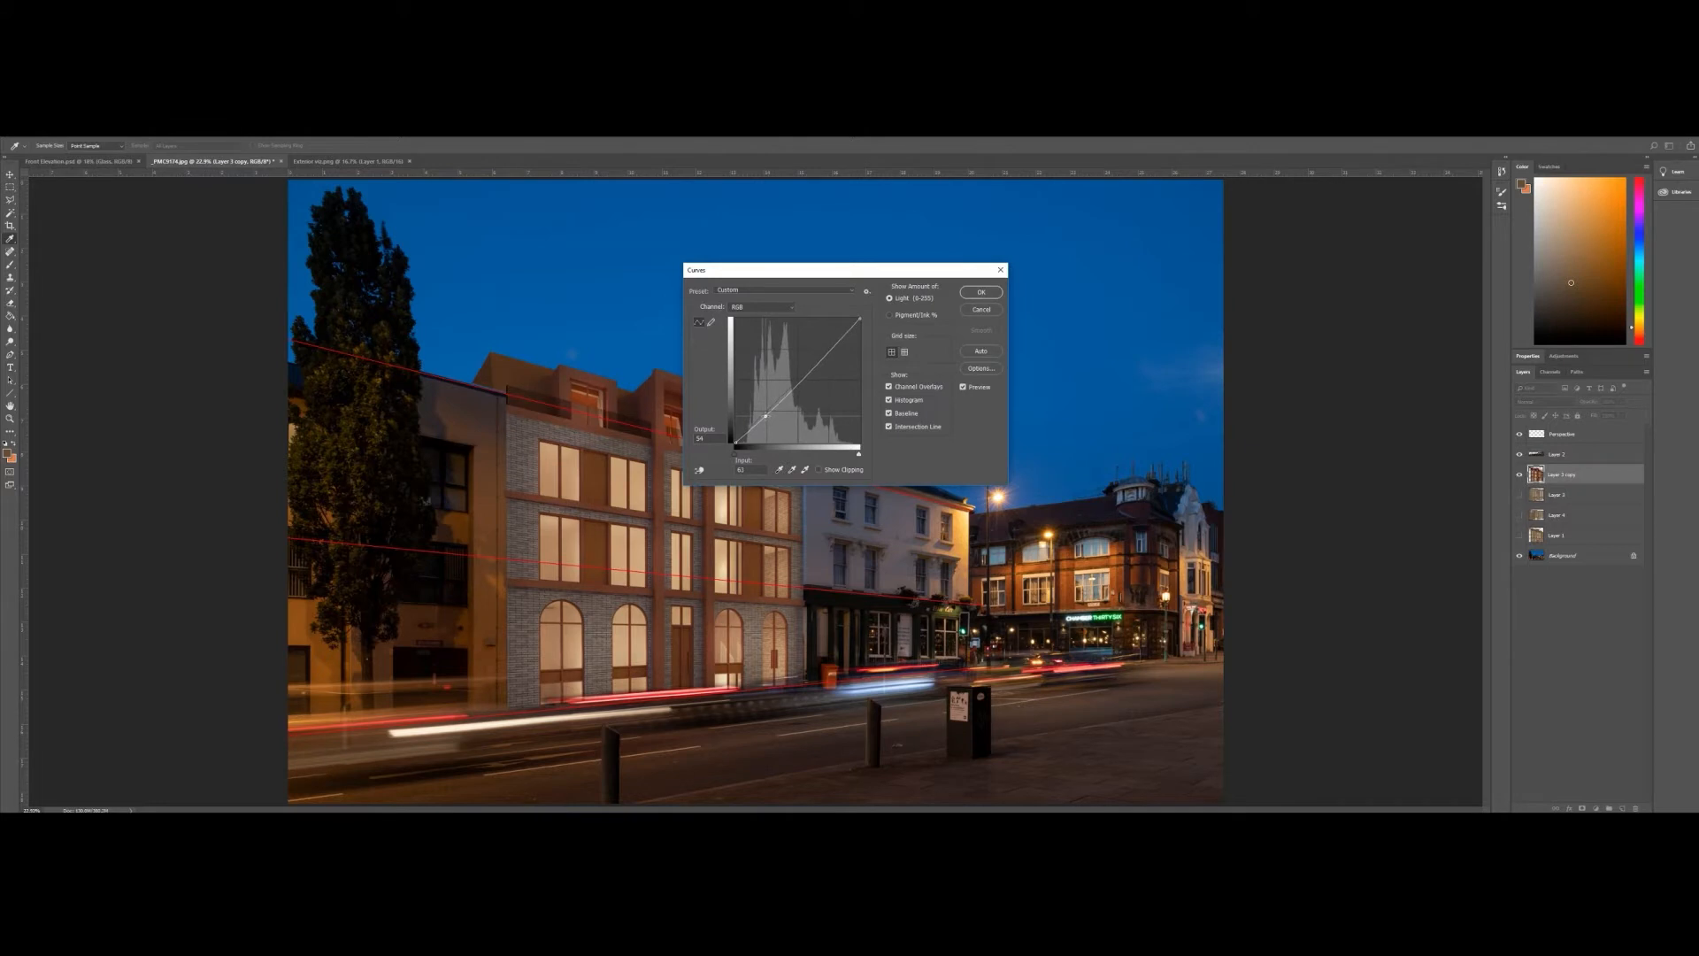
left_click(978, 293)
- Darken the facade's brick edge beside the orange building using the Burn tool on midtones with an enlarged brush, redoing the first stroke
key("z")
right_click(9, 340)
left_click(44, 354)
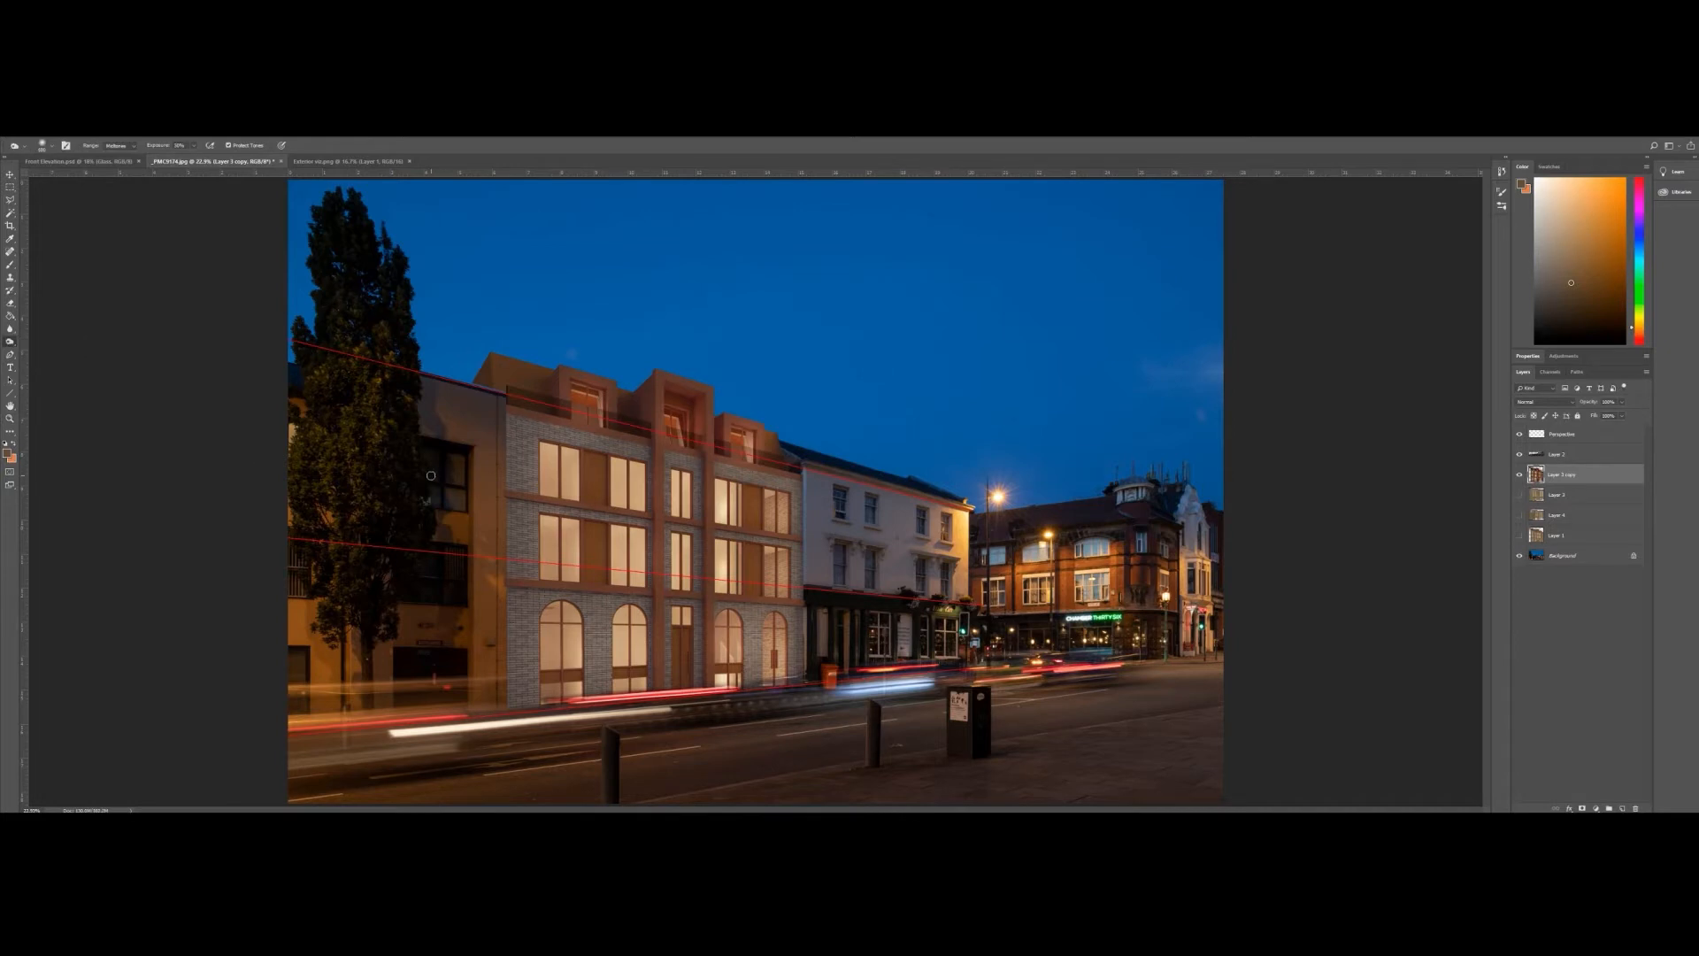
key("bracketright")
key("bracketright")
key("bracketright")
key("bracketright")
key("bracketright")
key("bracketright")
key("bracketright")
key("bracketright")
key("bracketleft")
key("bracketleft")
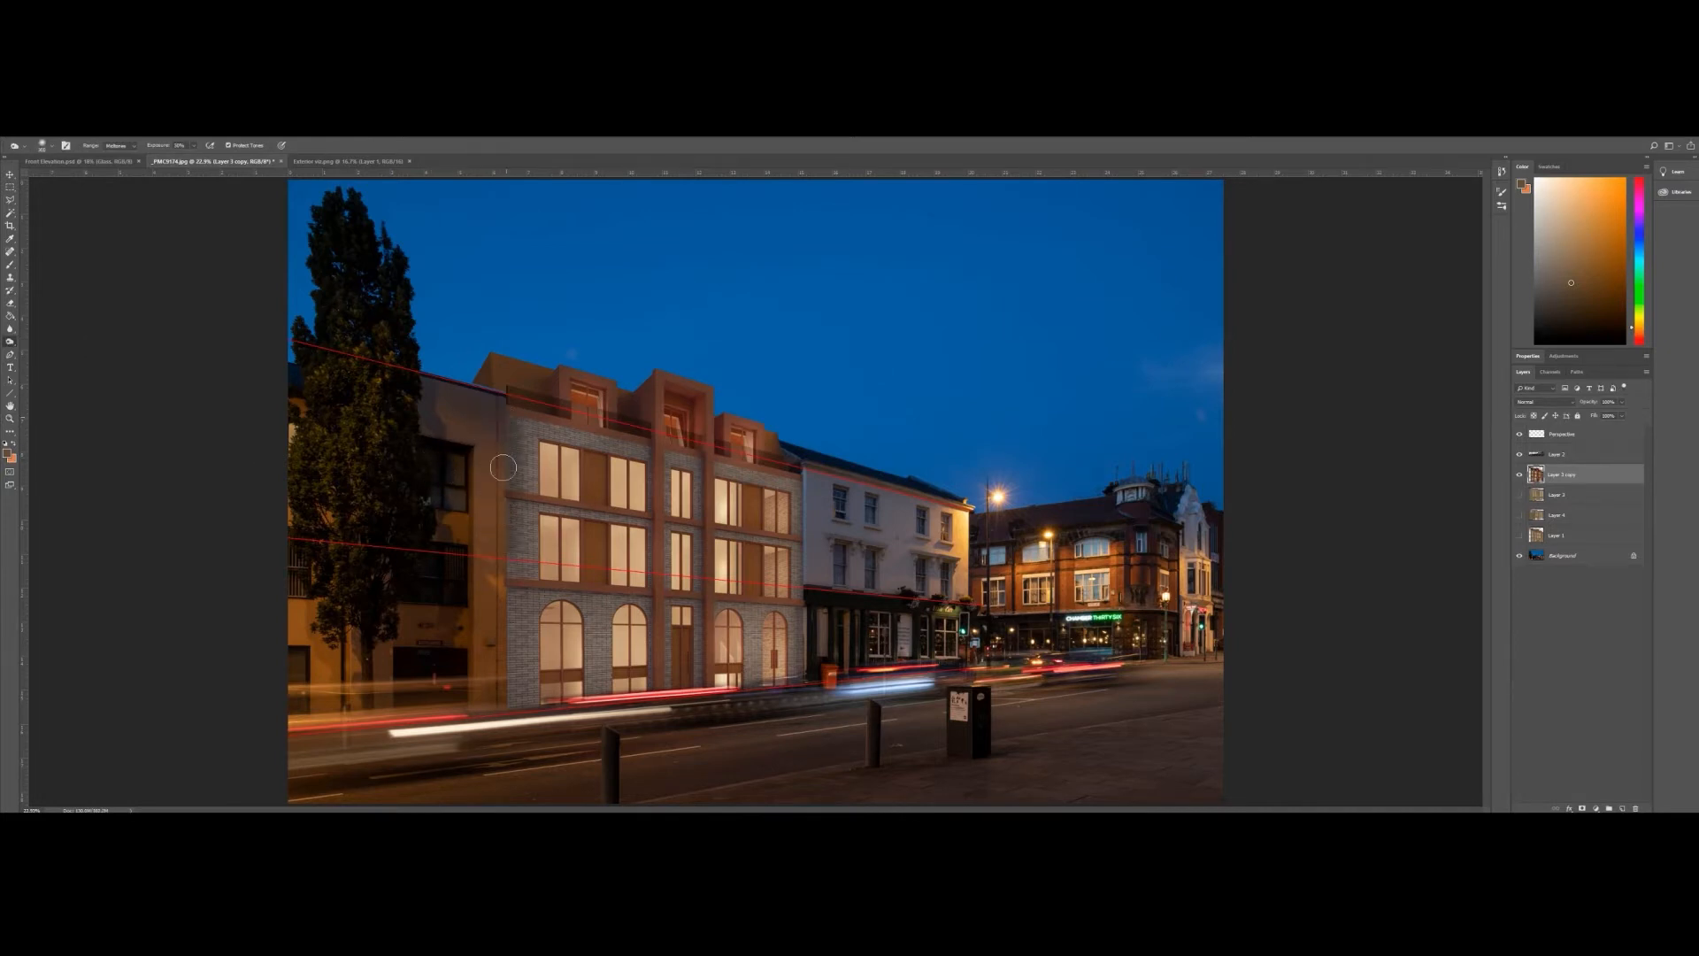
key("ctrl+z")
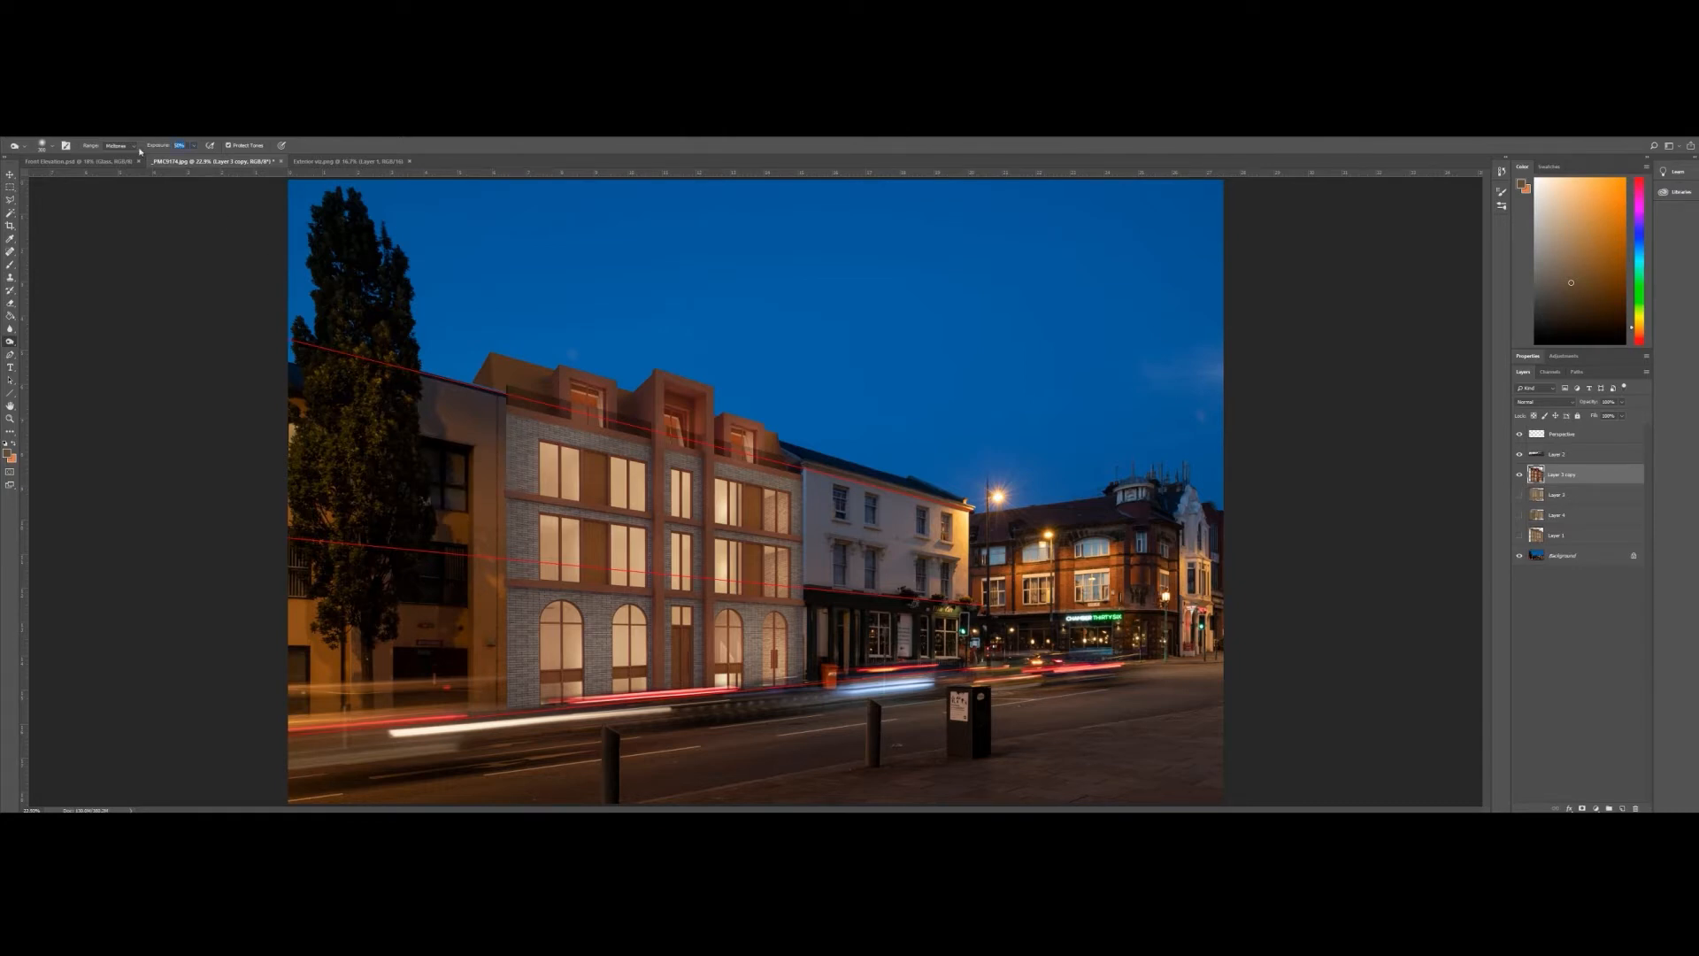
mouse_move(503, 422)
left_mouse_down()
mouse_move(499, 594)
mouse_move(498, 442)
mouse_move(502, 586)
mouse_move(496, 452)
left_mouse_up()
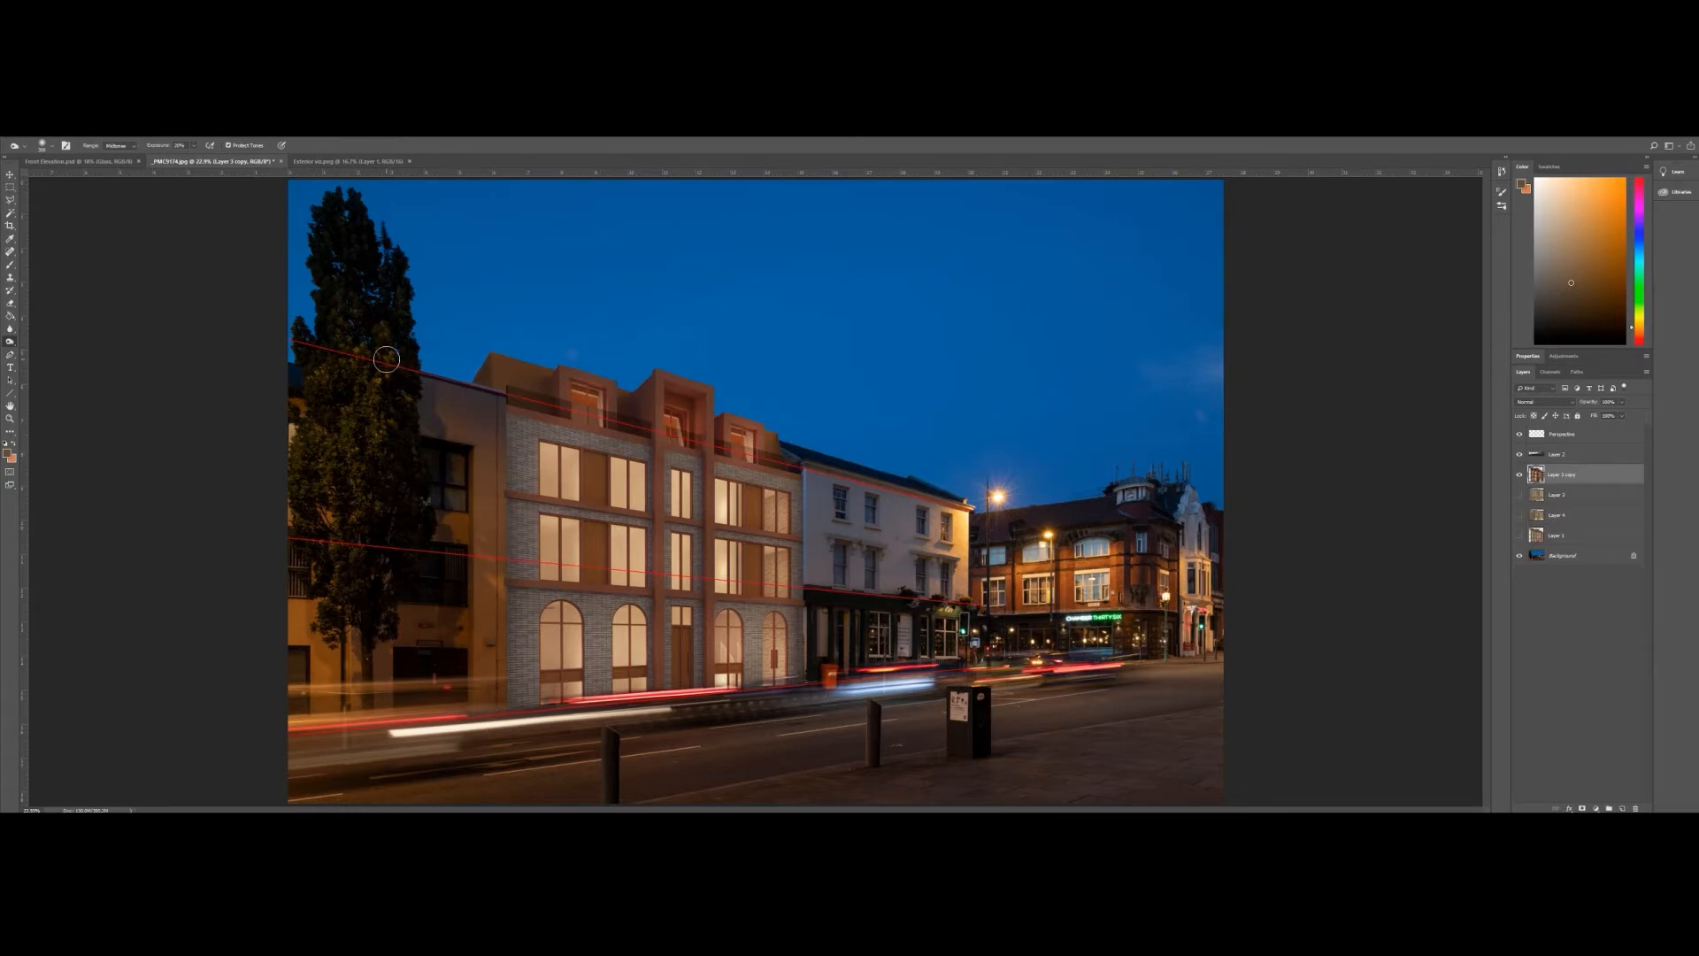
- Cut away the facade strip overlapping the orange building's roof edge with the Polygonal Lasso, lowering the facade layer to 50% opacity as a guide
left_click(9, 419)
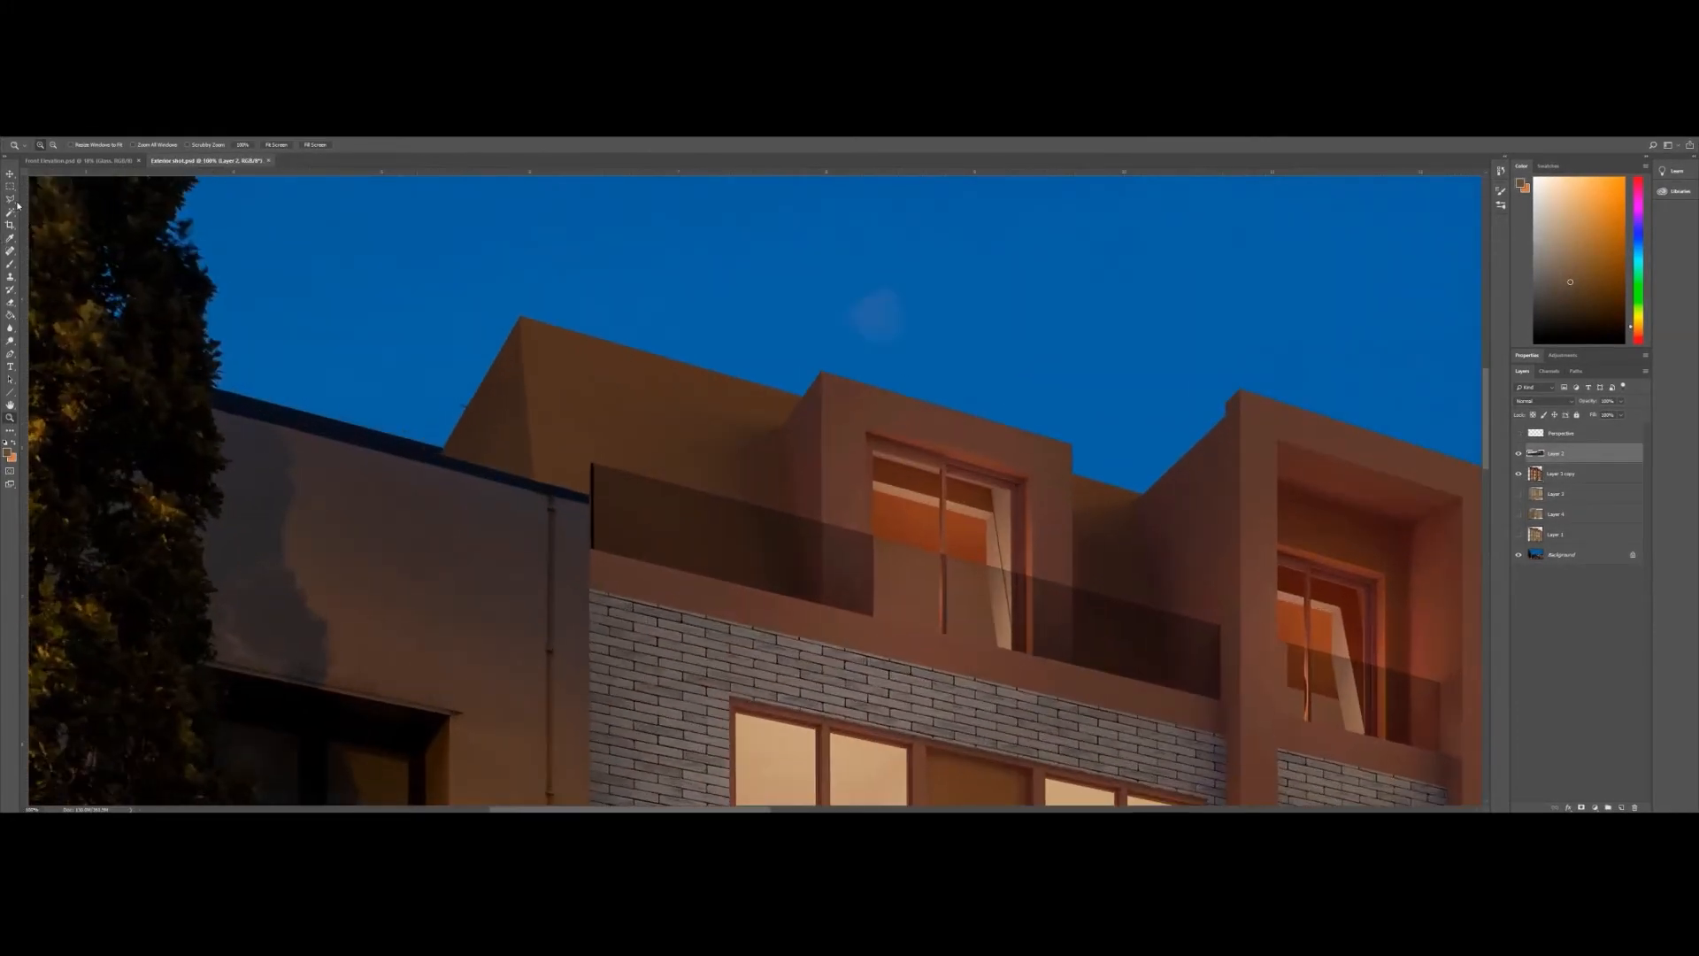
left_click(11, 199)
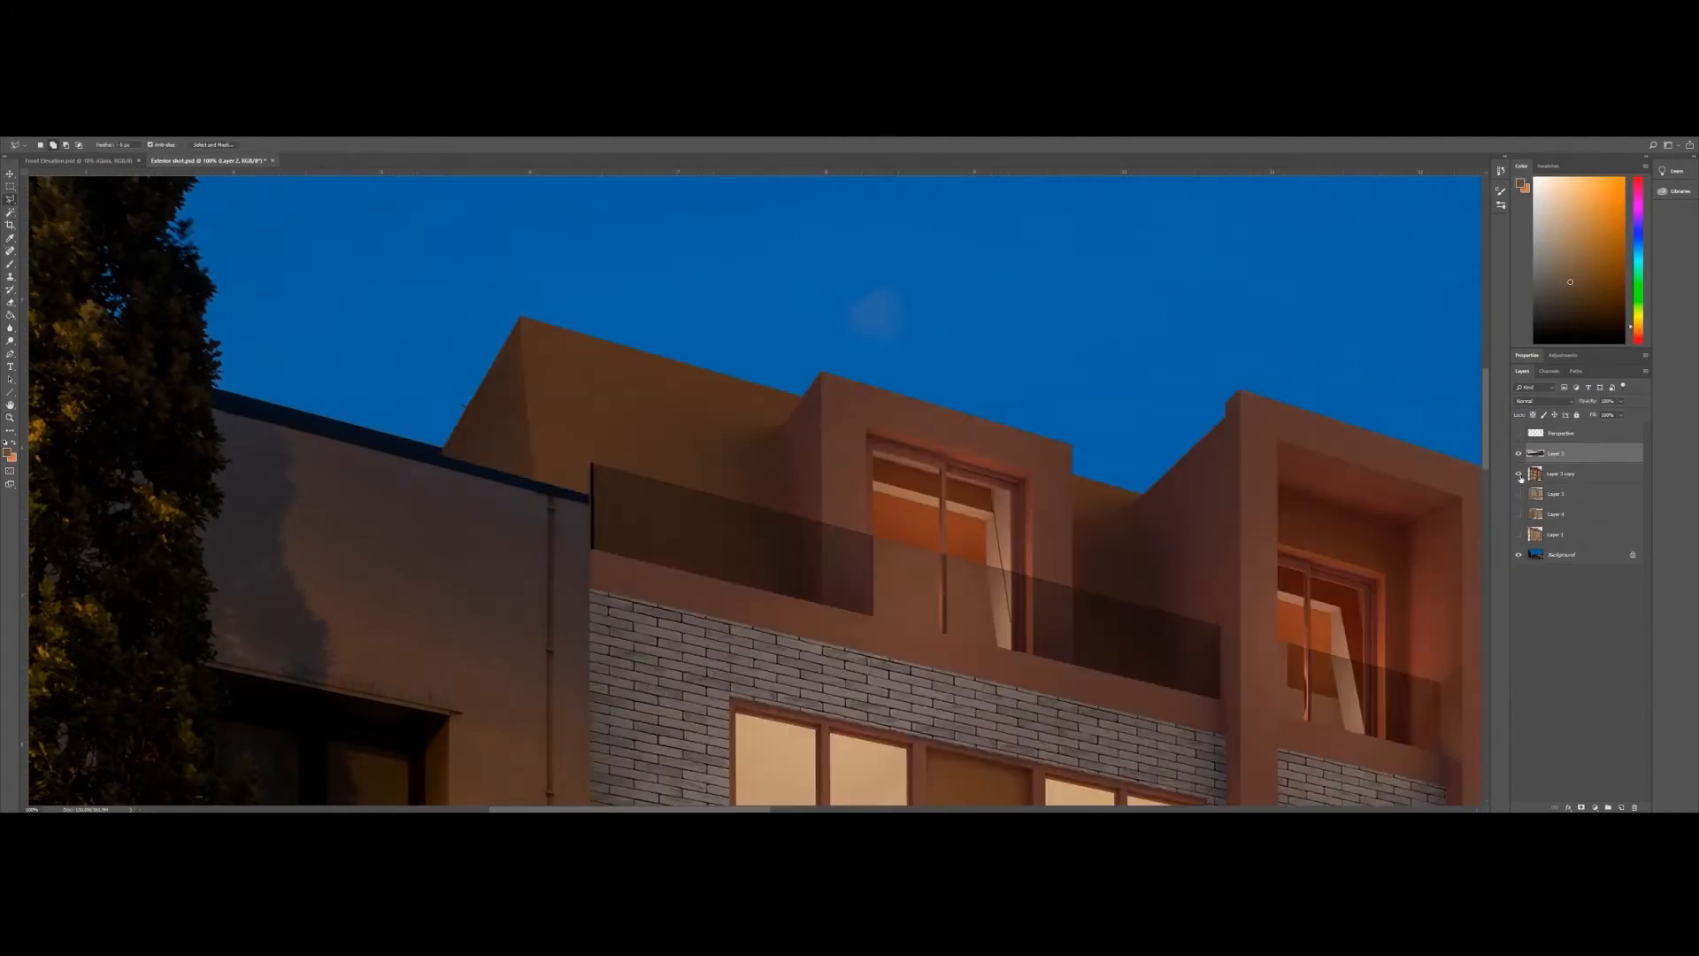
left_click(1545, 469)
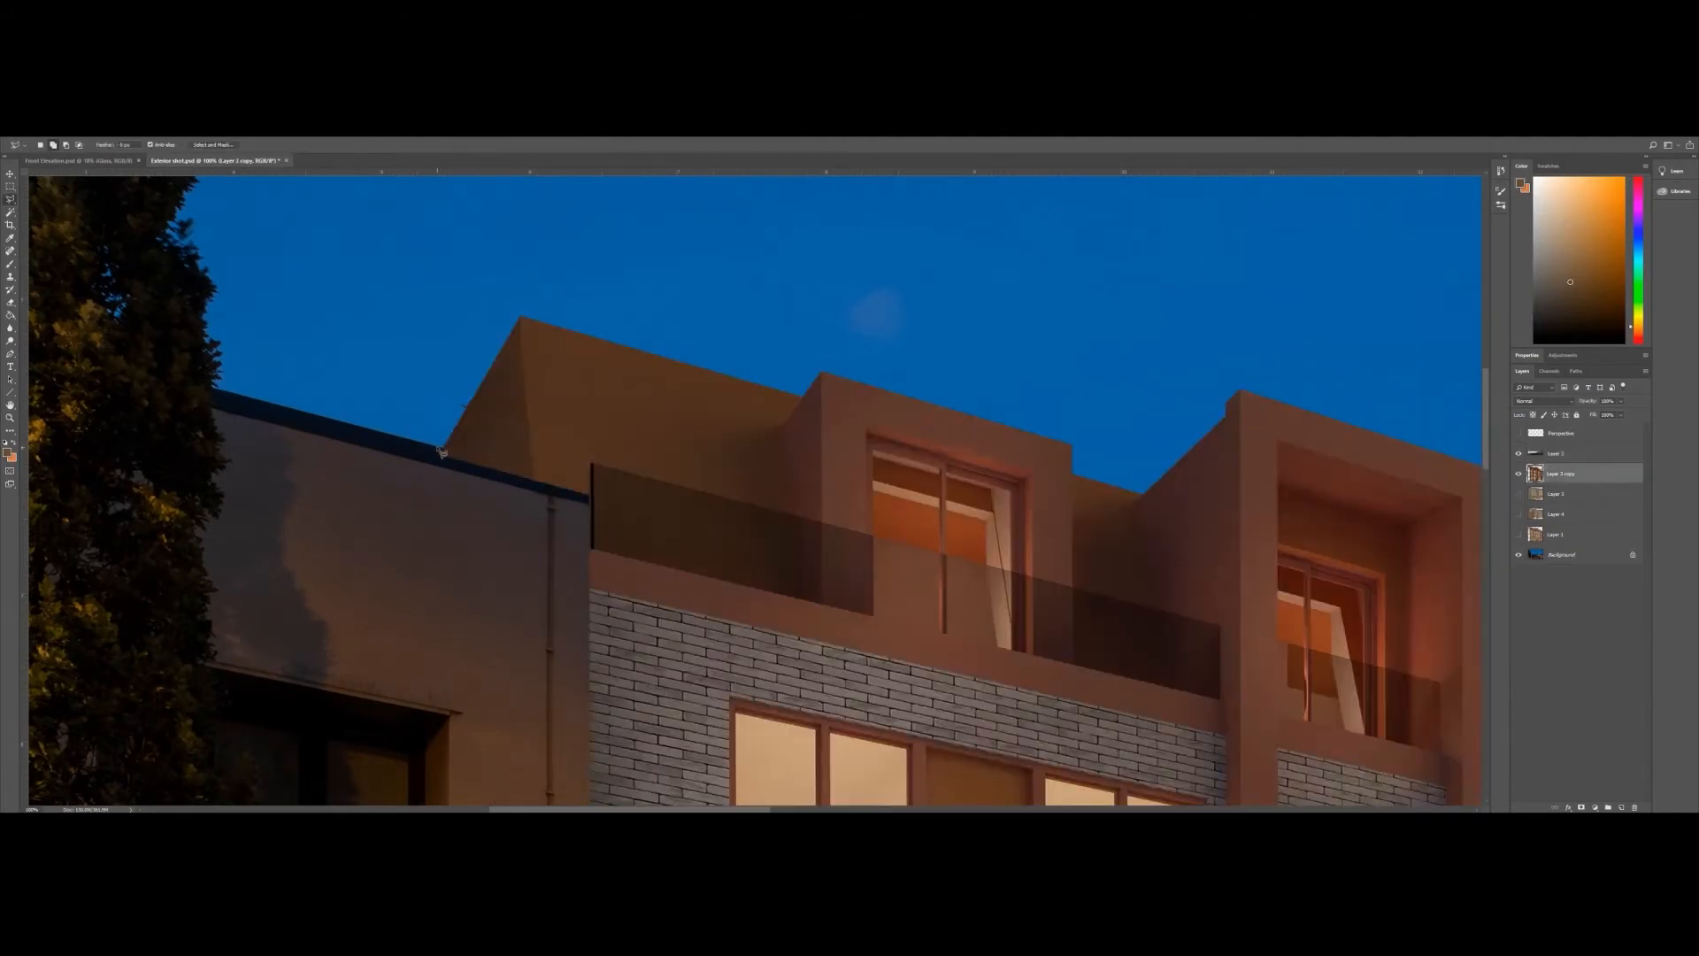
type("50")
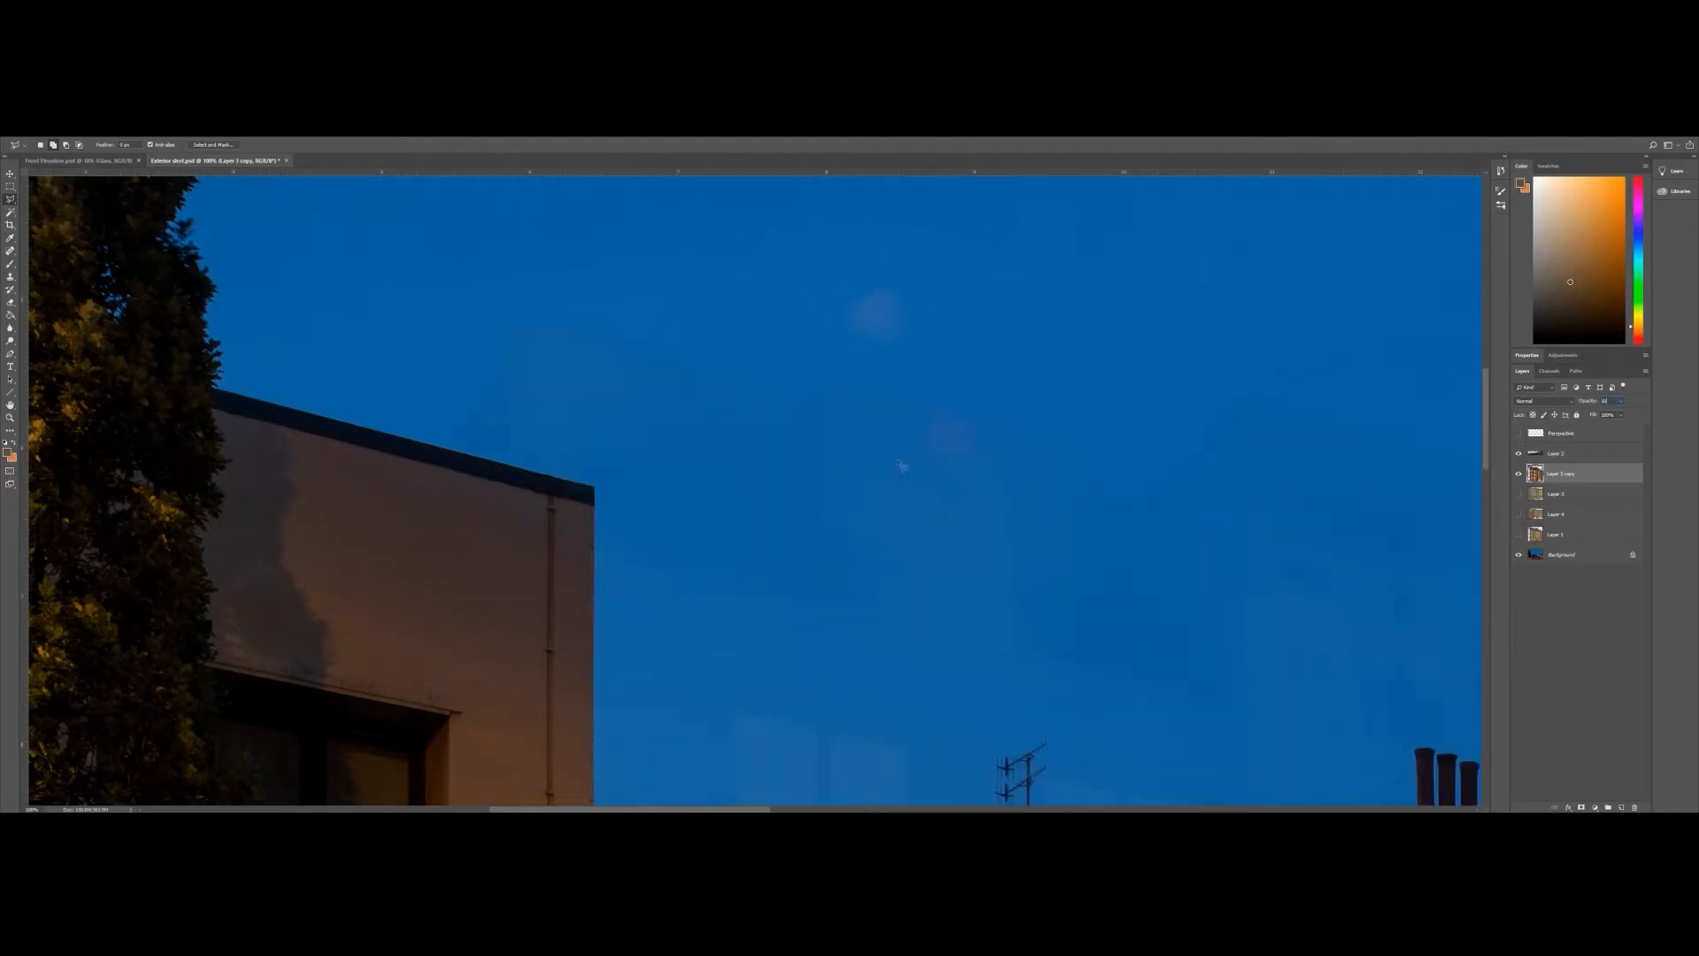
left_click(441, 450)
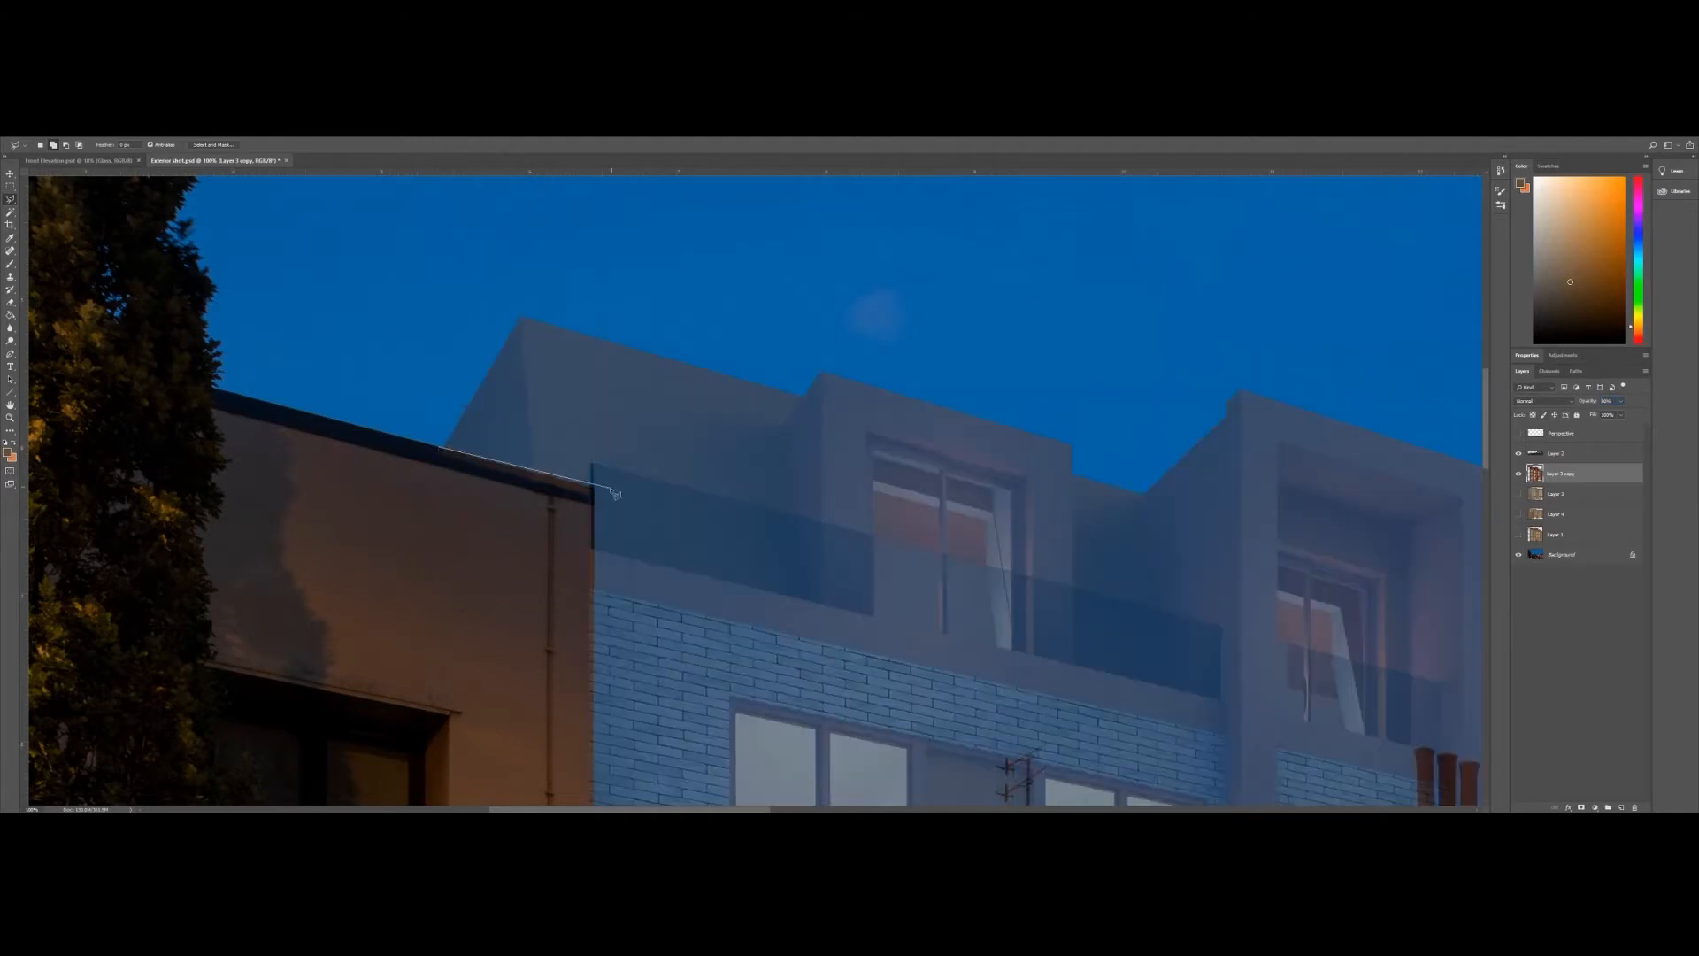
left_click(592, 486)
left_click(592, 504)
left_click(421, 470)
double_click(411, 460)
key("ctrl+d")
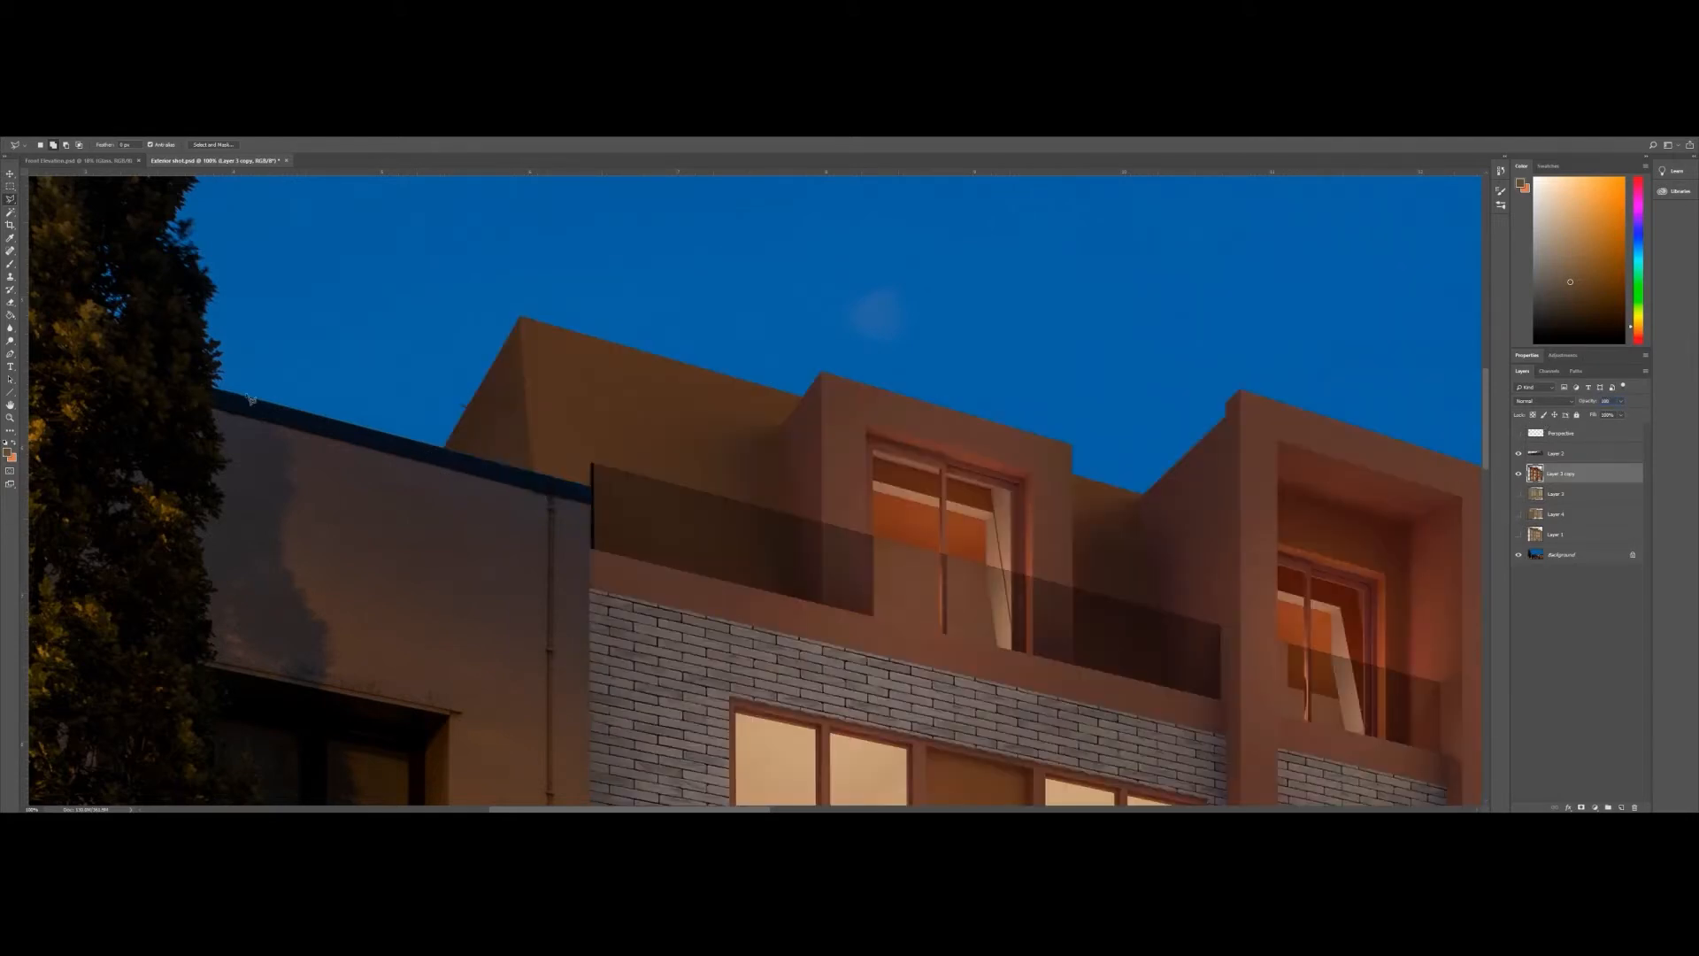
- Trim the facade's upper brick edge to the orange building with a rectangular selection at 50% layer opacity, and restore the opacity to 100%
left_click_drag(455, 549, 349, 352)
left_click_drag(200, 403, 303, 455)
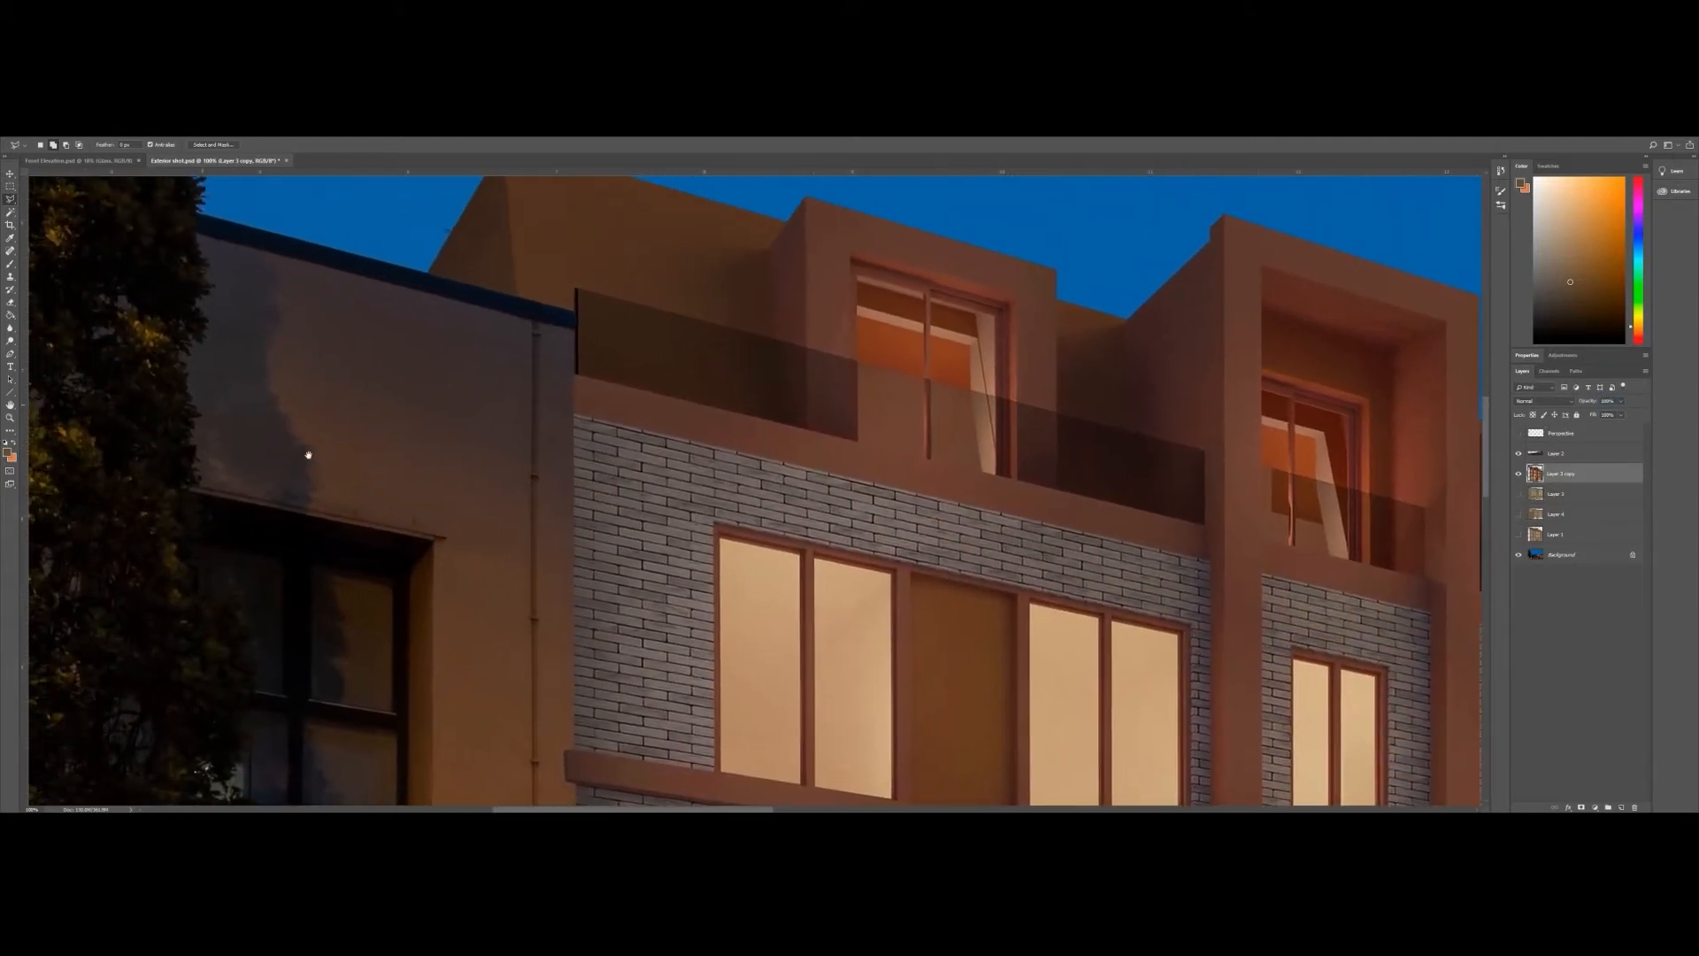
key("m")
type("50")
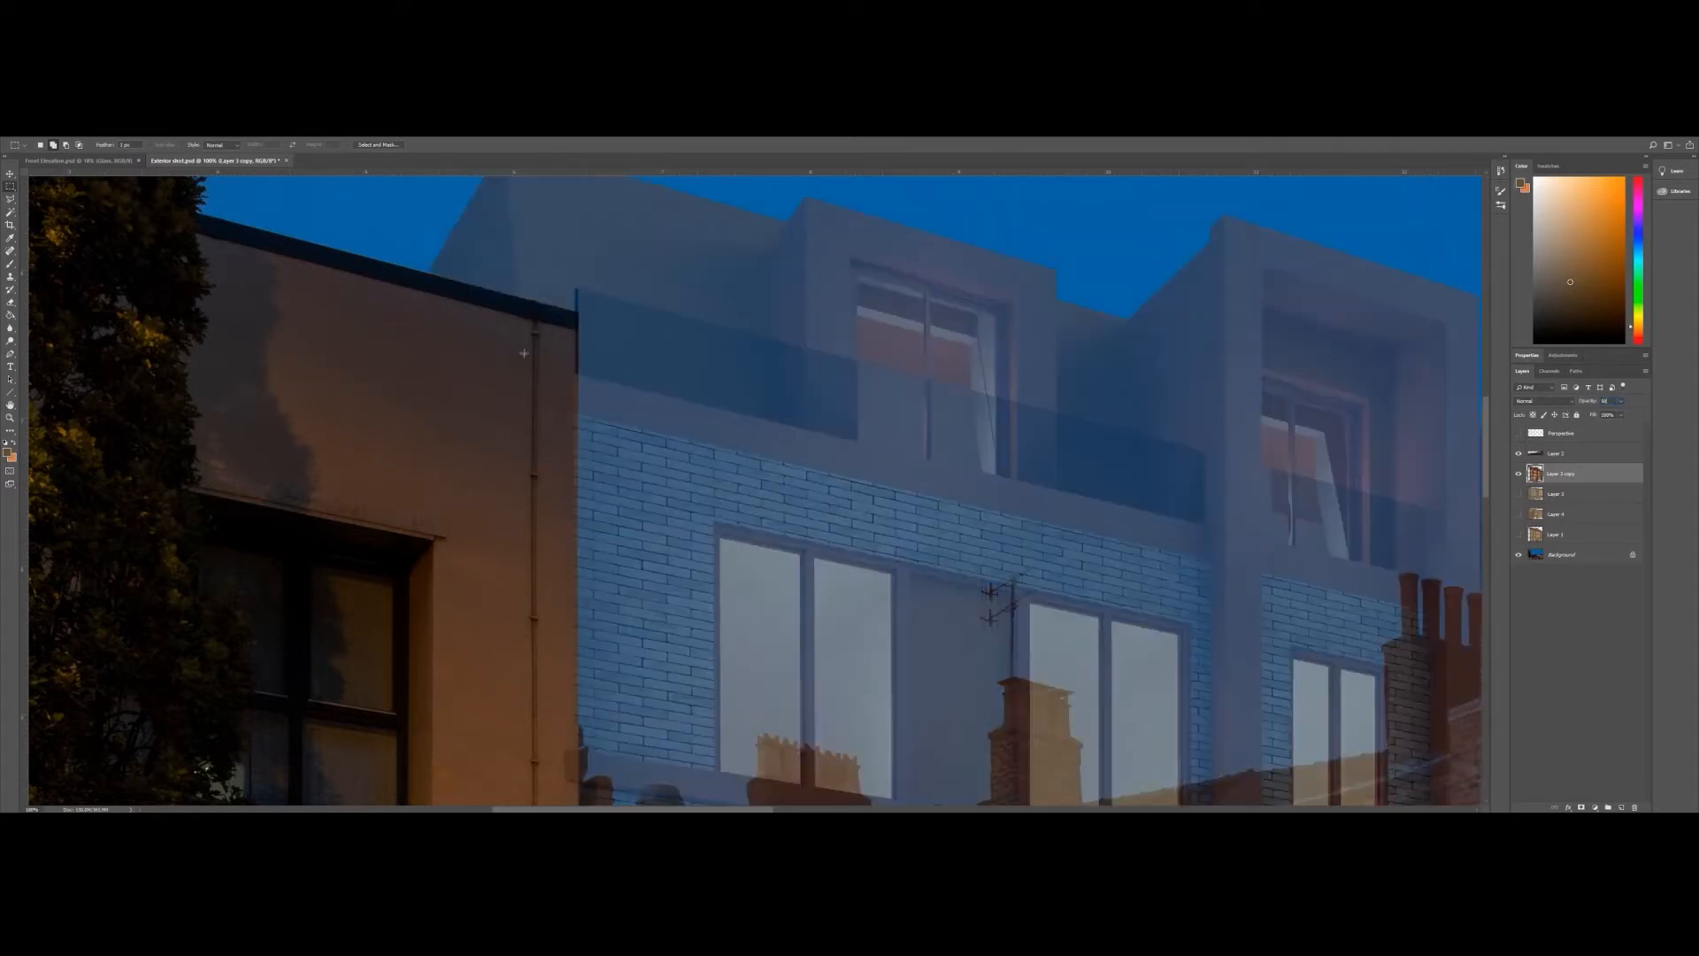
left_click_drag(493, 305, 578, 744)
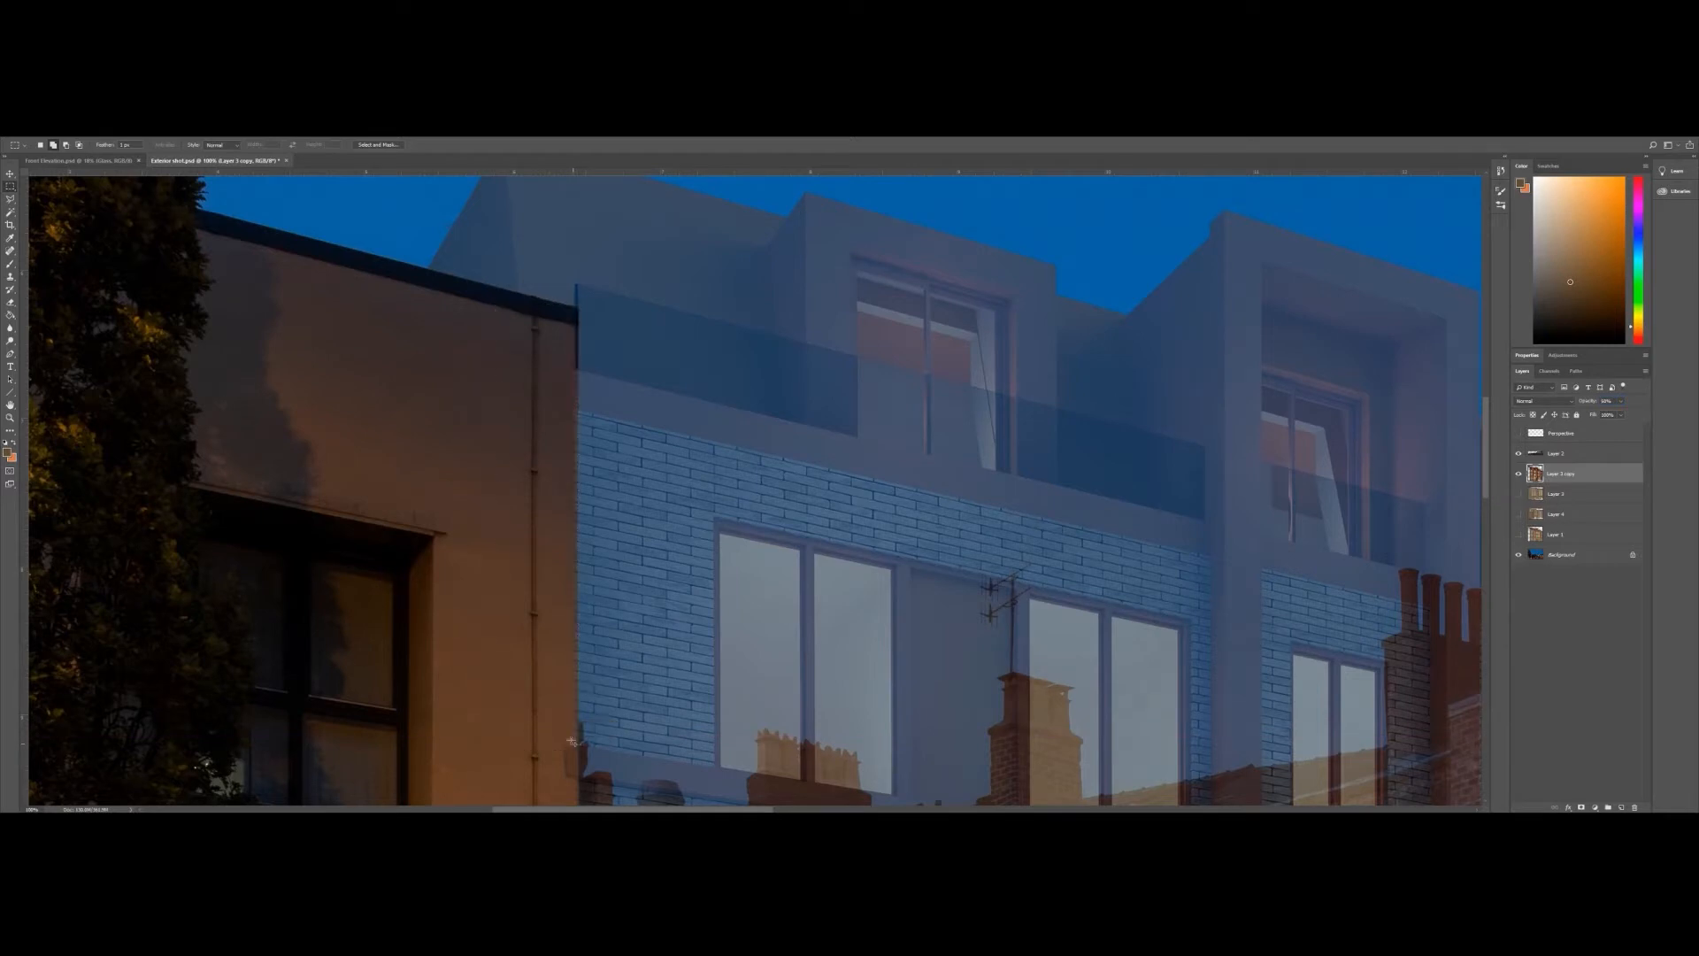
mouse_move(448, 747)
left_mouse_down()
mouse_move(406, 288)
mouse_move(536, 662)
mouse_move(436, 607)
mouse_move(447, 355)
left_mouse_up()
type("100")
key("Return")
- Trim the projecting end of the ledge between the two upper floors to a straight vertical edge with a rectangular selection
left_click_drag(421, 312, 383, 656)
left_click_drag(420, 423, 444, 540)
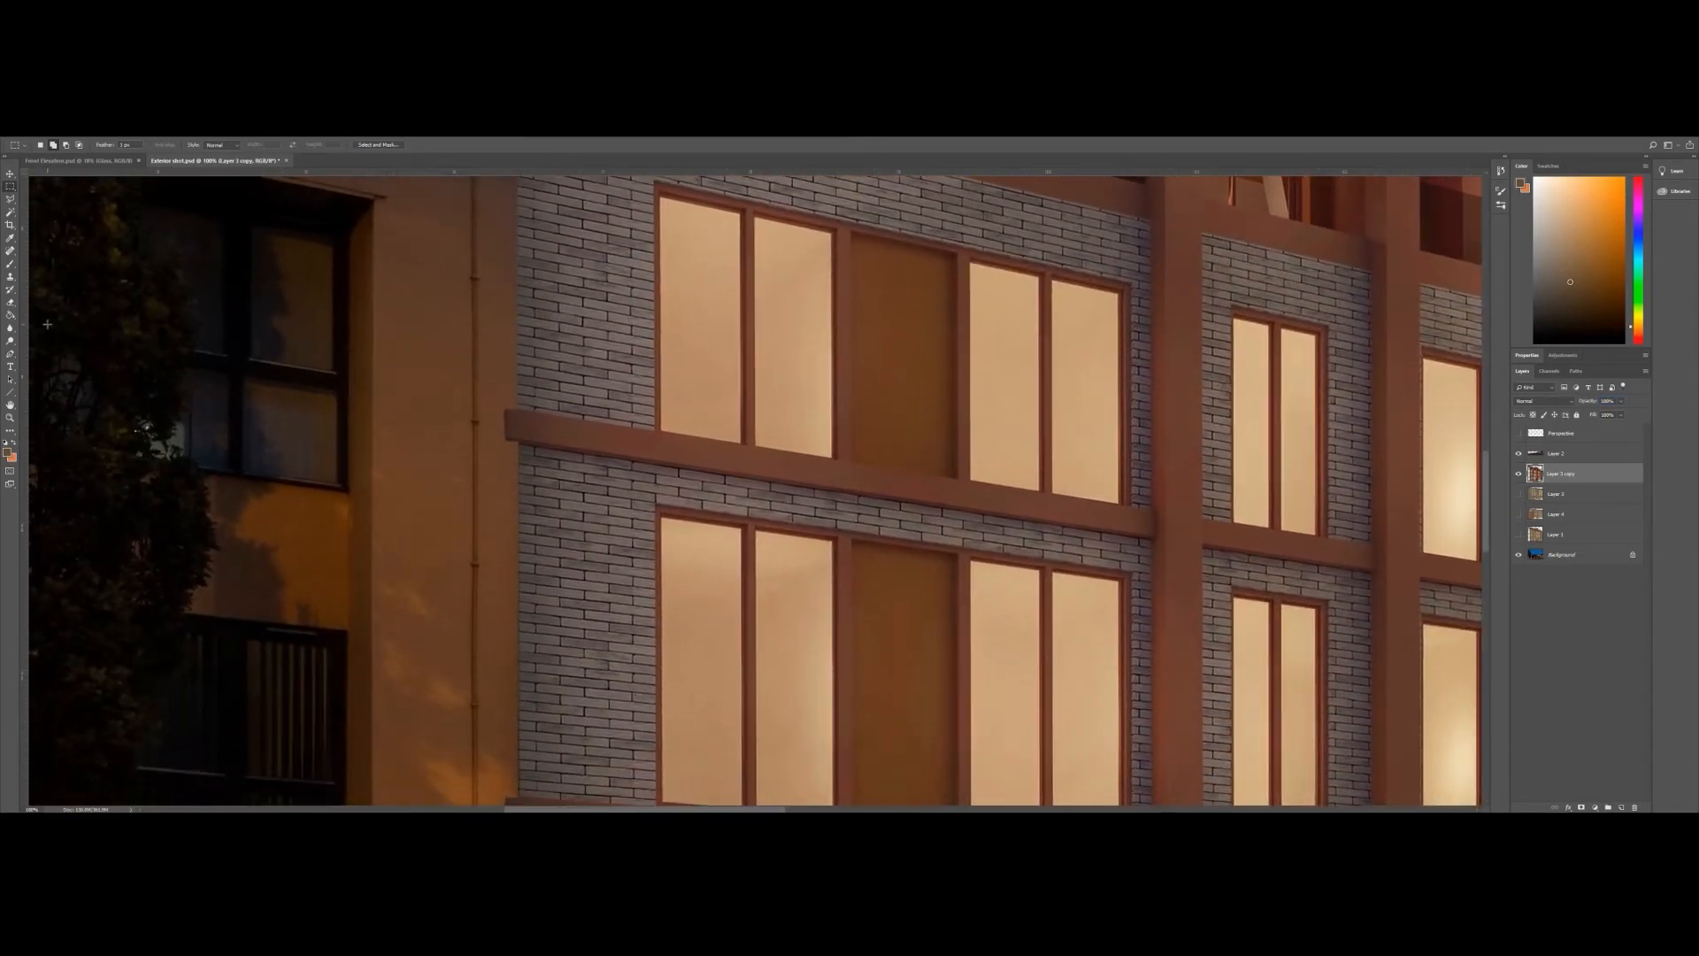
scroll(440, 406, "up", 2)
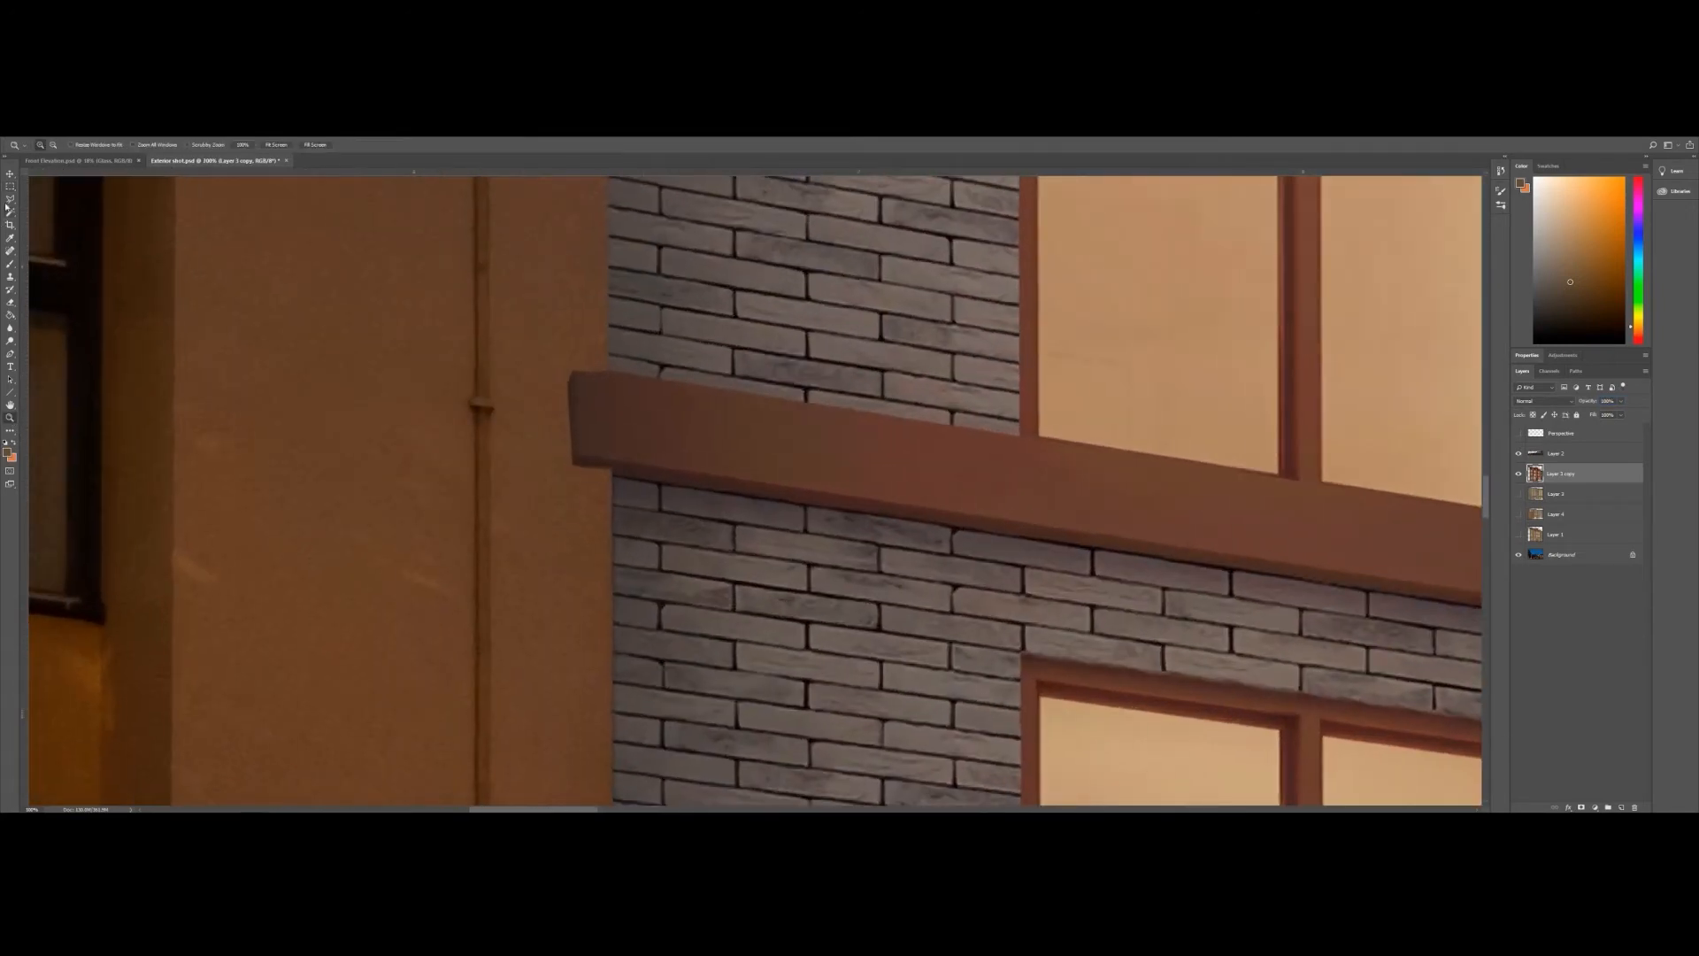
left_click_drag(460, 292, 561, 514)
key("Delete")
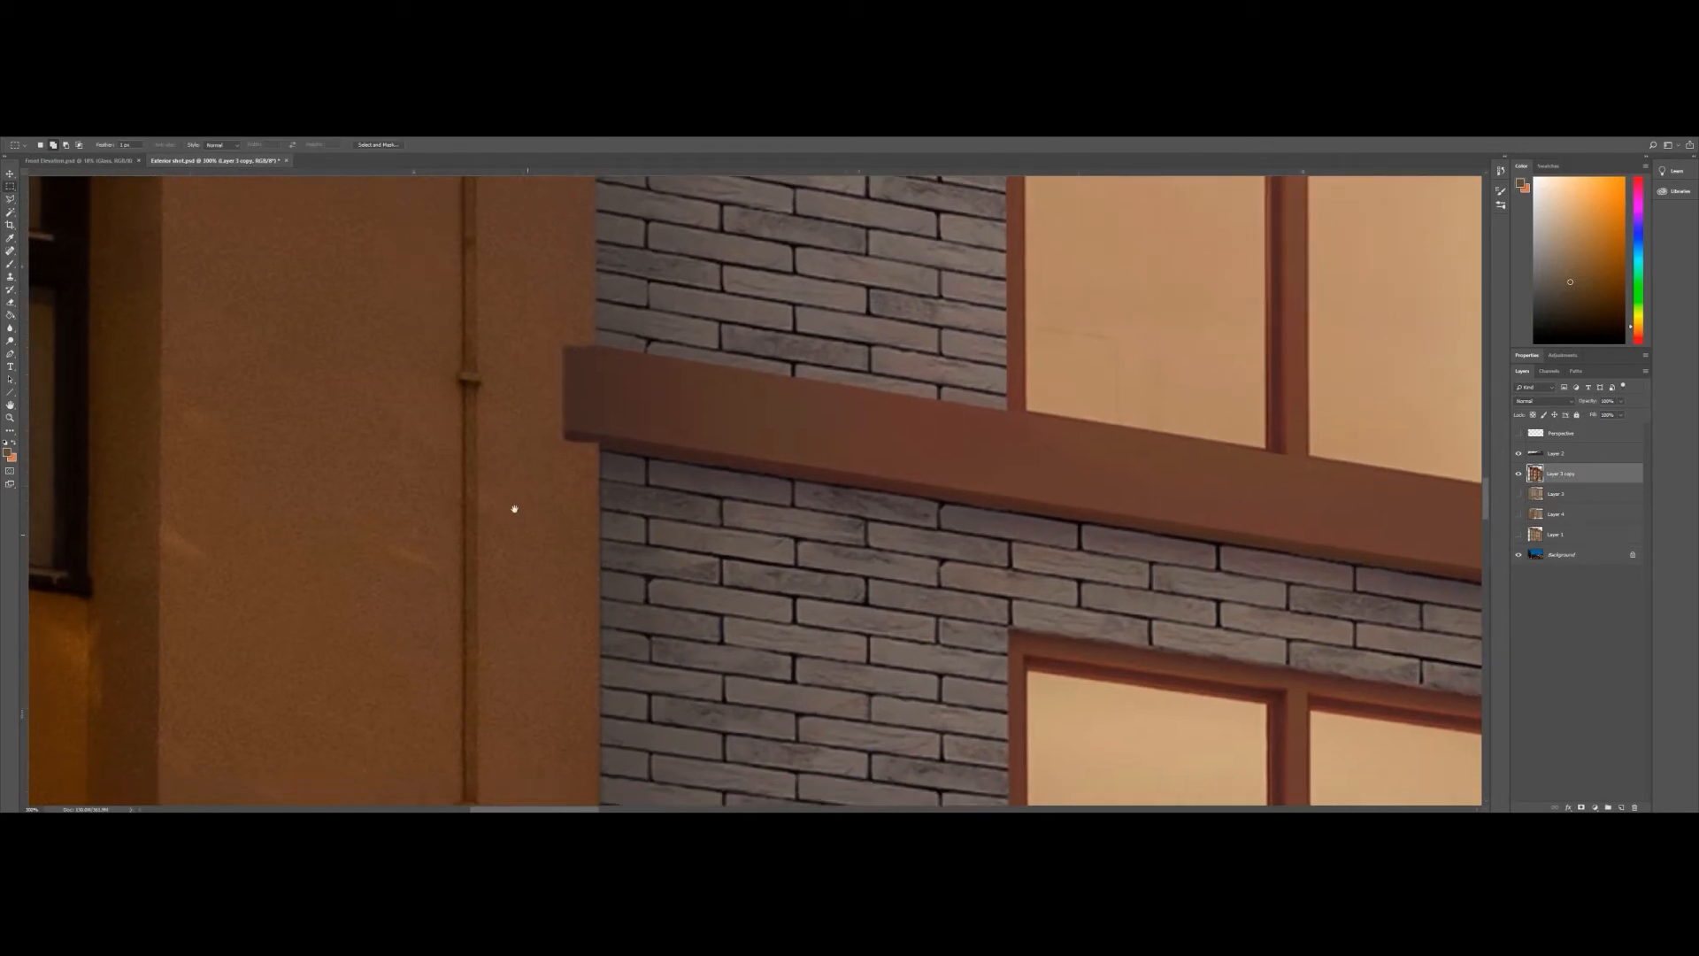
- Delete the uneven end of the ledge above the ground-floor arches where it overlaps the orange building
left_click_drag(276, 557, 301, 203)
left_click_drag(399, 796, 389, 221)
left_click_drag(442, 662, 417, 287)
mouse_move(495, 188)
left_mouse_down()
mouse_move(518, 373)
mouse_move(557, 368)
left_mouse_up()
key("Delete")
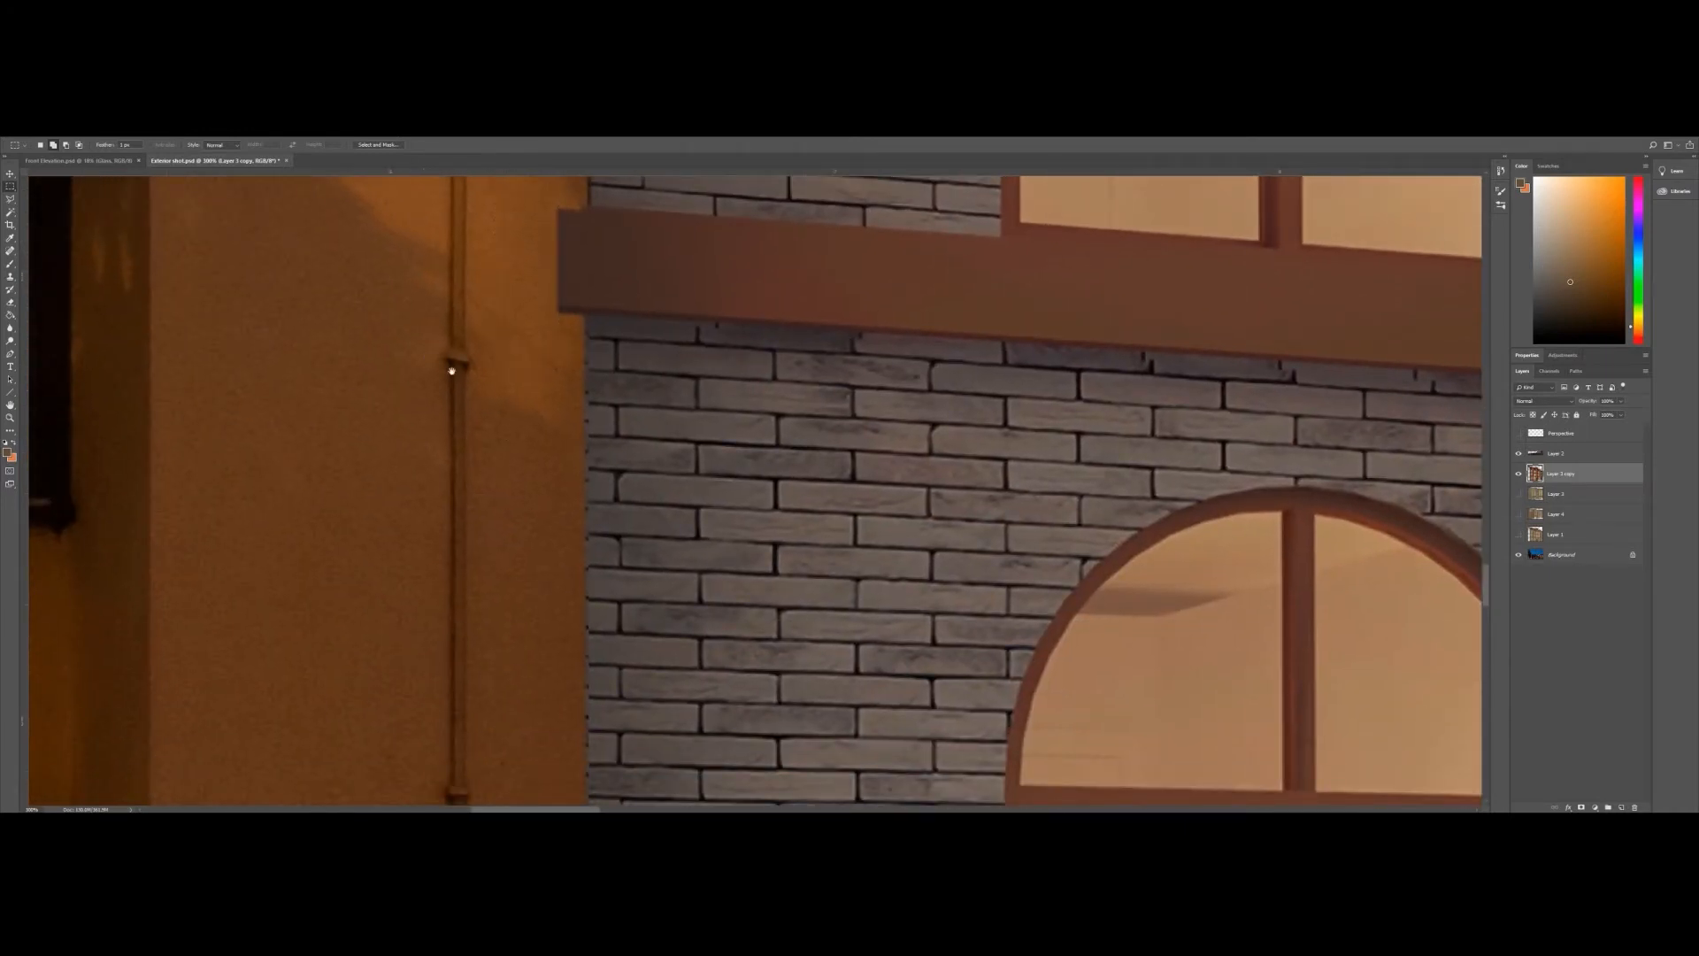
- Review the whole composite by hiding and showing the facade layer to compare it with the original street
key("z")
right_click(360, 359)
left_click(376, 379)
left_click(625, 643)
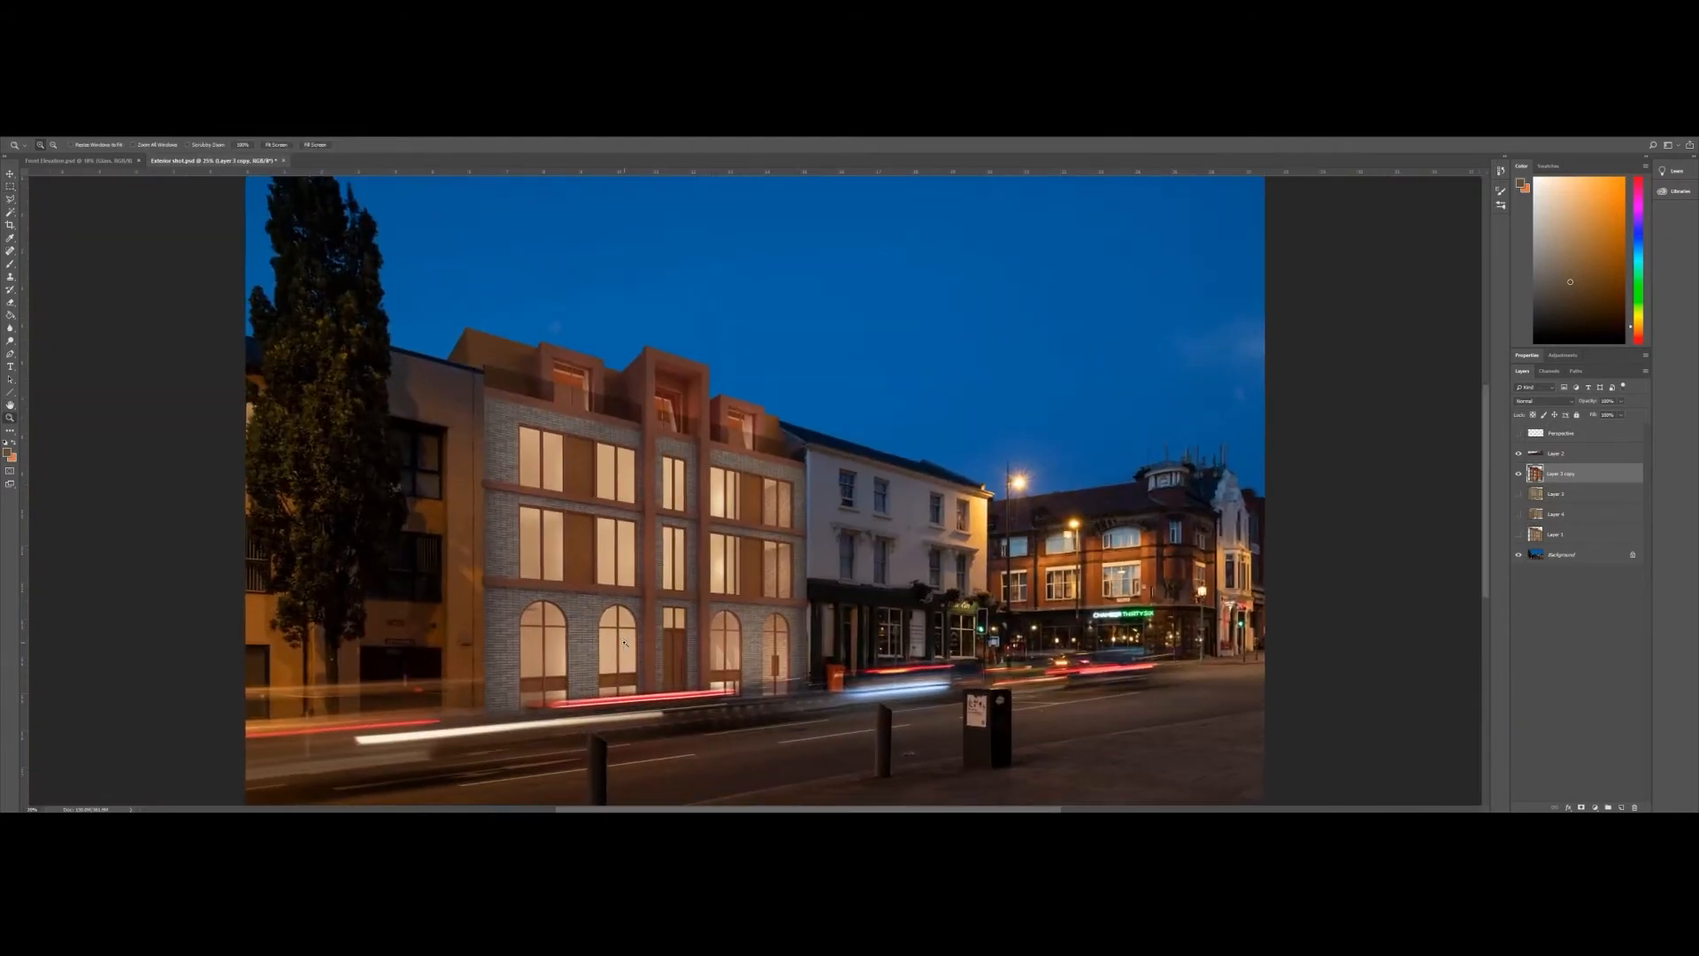
scroll(655, 575, "down", 1)
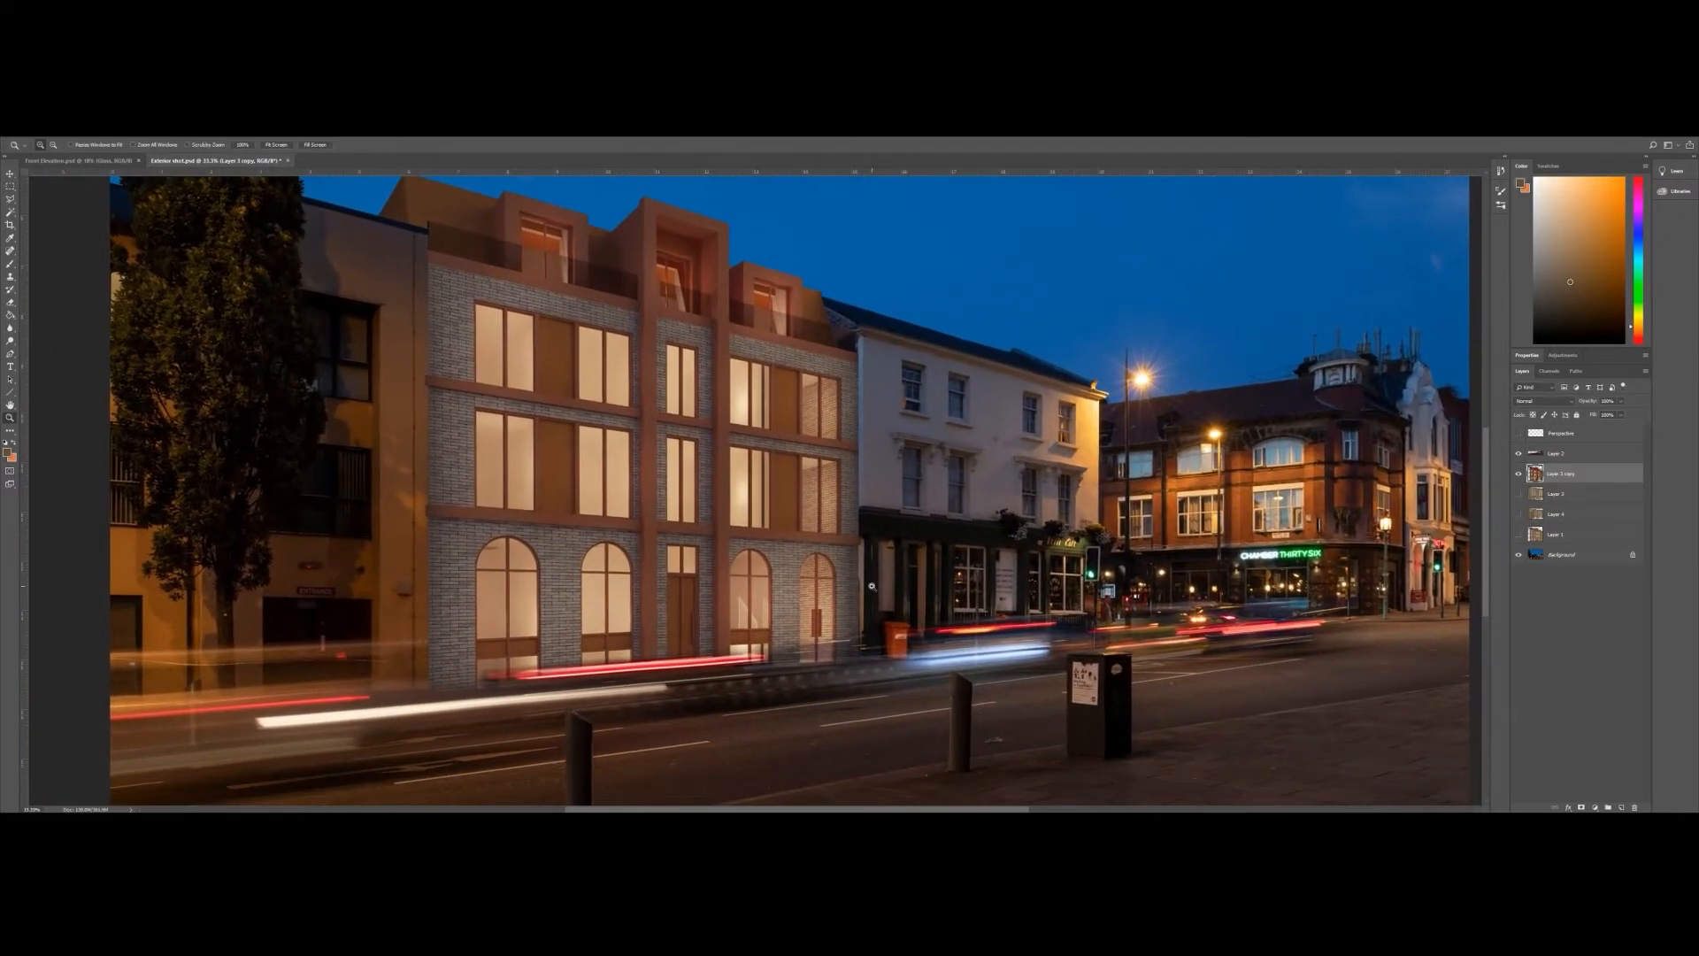
left_click(872, 586)
left_click(1516, 476)
left_click(1516, 476)
left_click(1516, 476)
left_click(1516, 476)
left_click(1516, 476)
left_click(1516, 476)
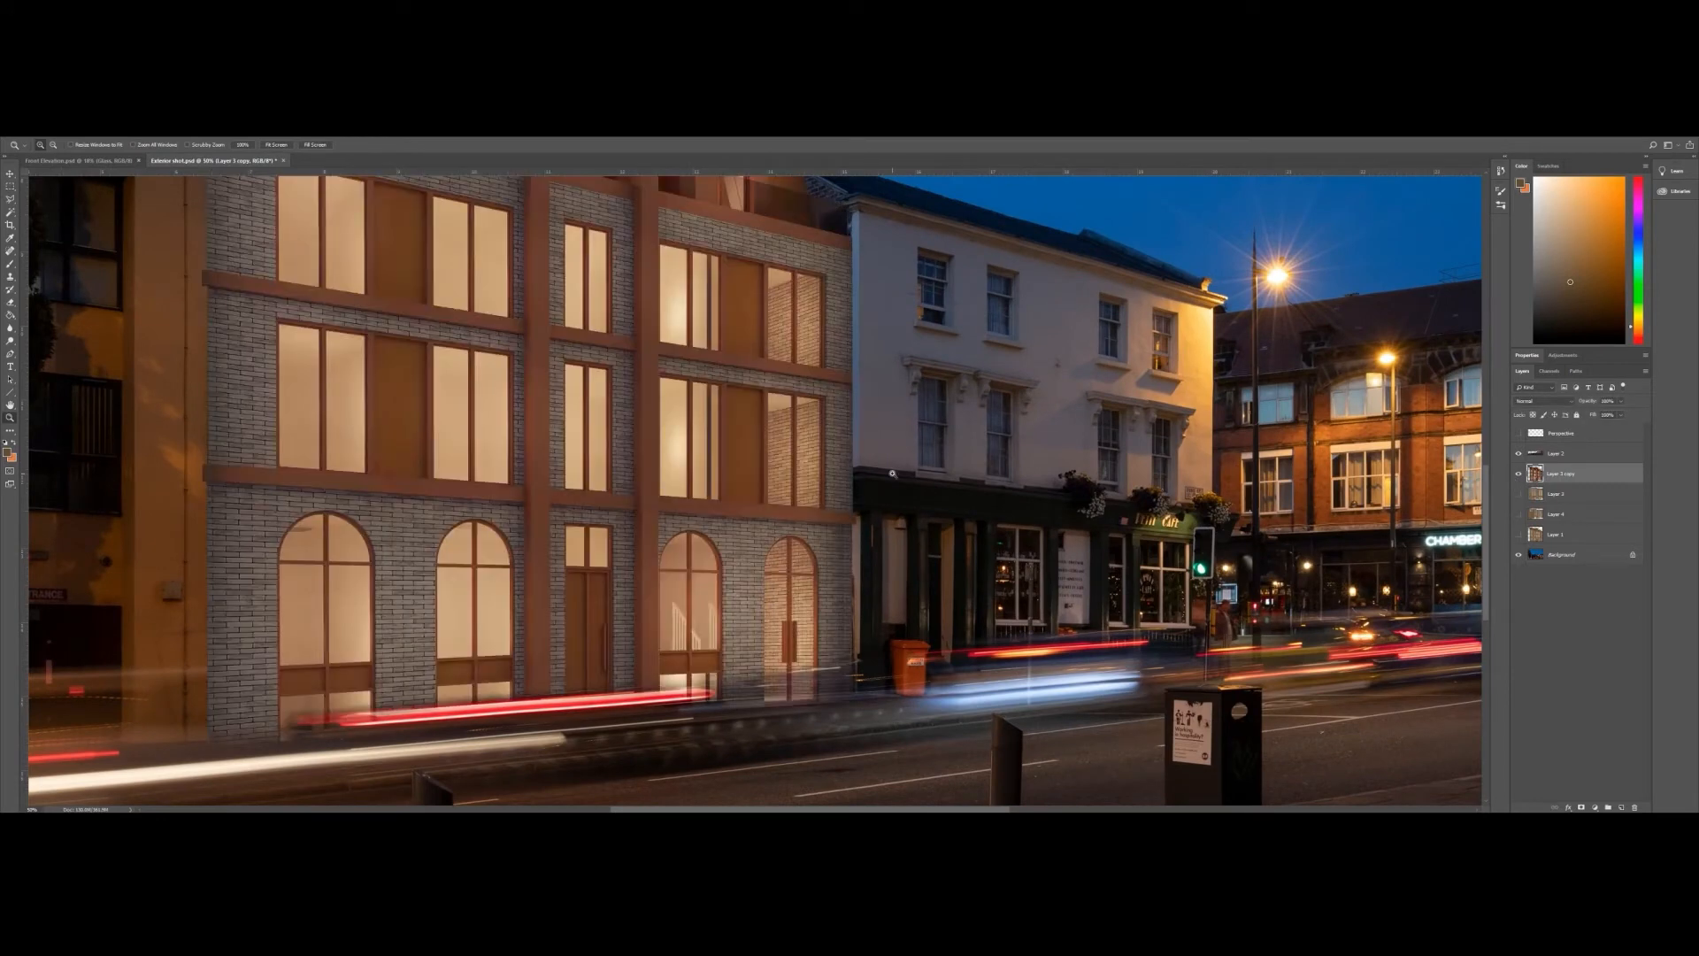
- Trim the brick edge below the lower ledge straight against the orange building with a rectangular selection, and check the whole image
left_click_drag(719, 600, 798, 505)
left_click(252, 478)
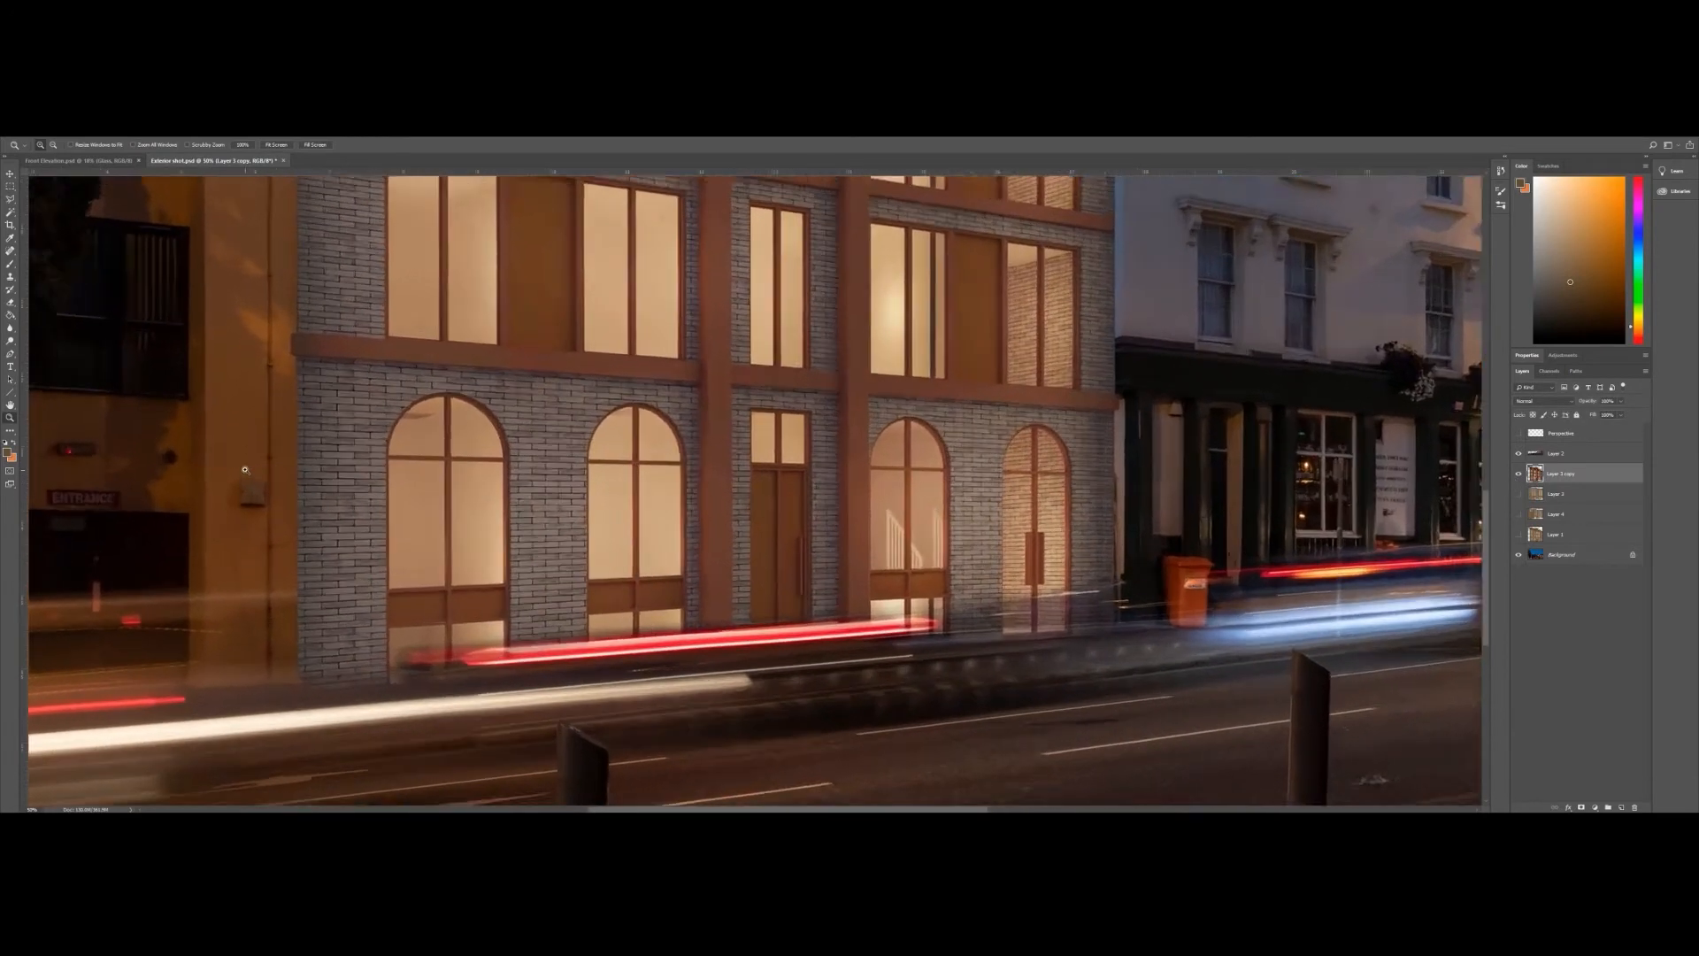
left_click(252, 479)
left_click(216, 245)
key("m")
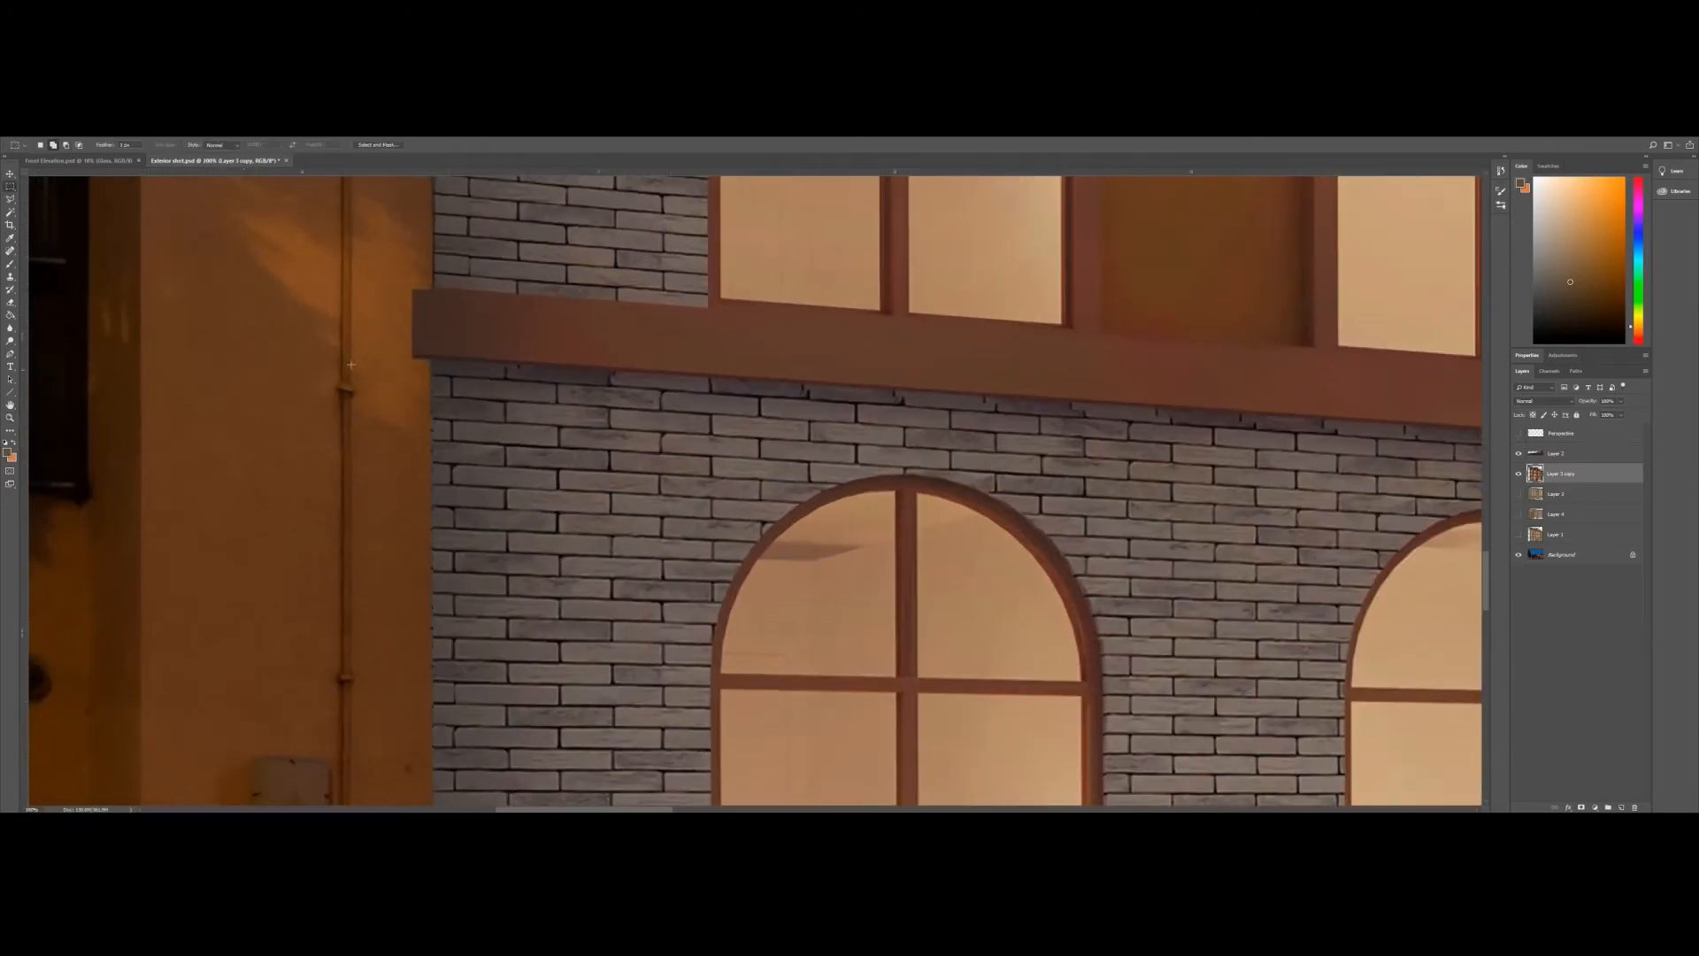
left_click_drag(390, 361, 434, 733)
scroll(342, 379, "up", 10)
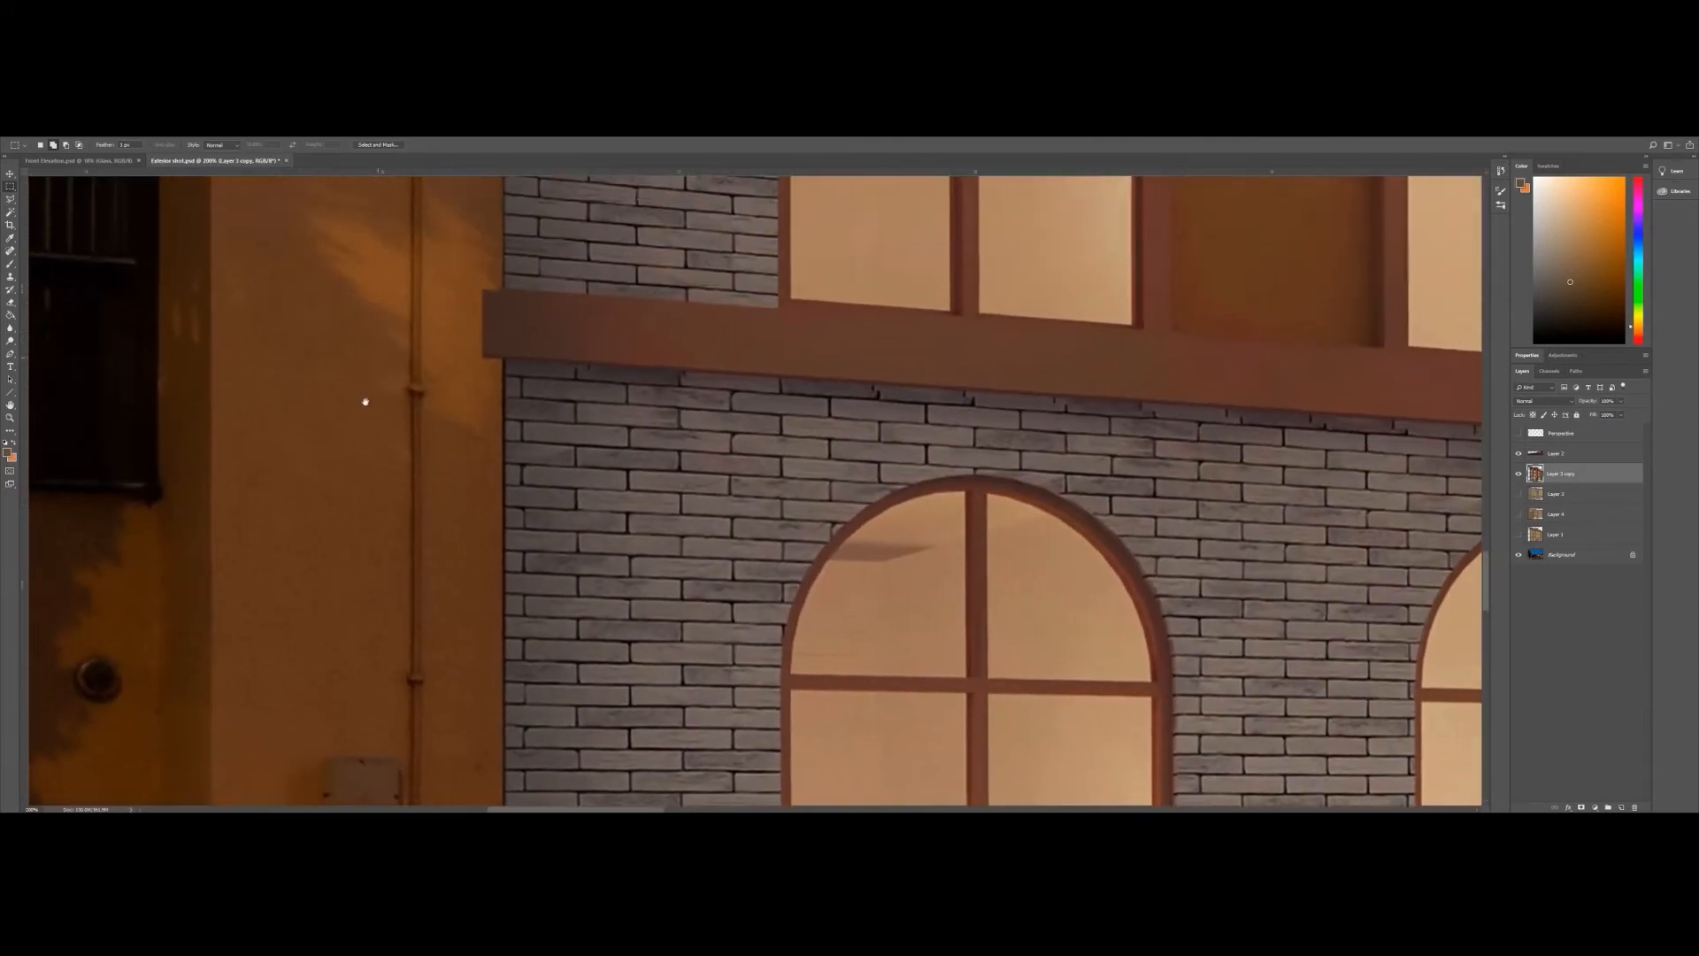
left_click(9, 418)
right_click(279, 340)
left_click(293, 344)
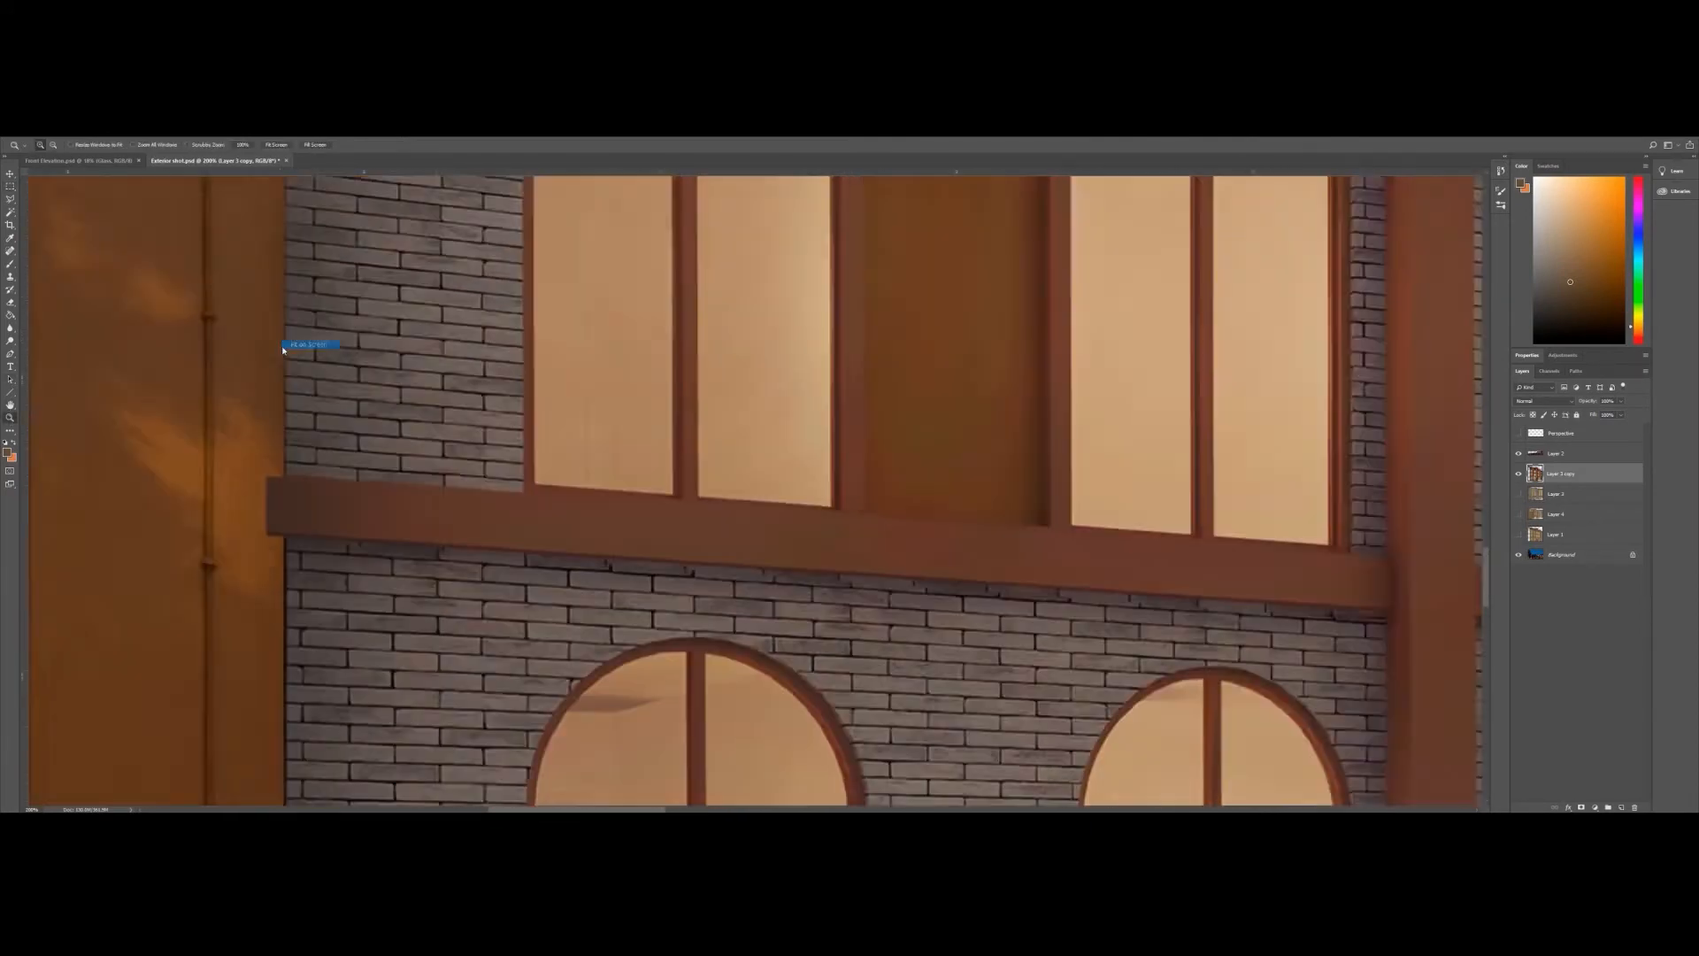
left_click(522, 365)
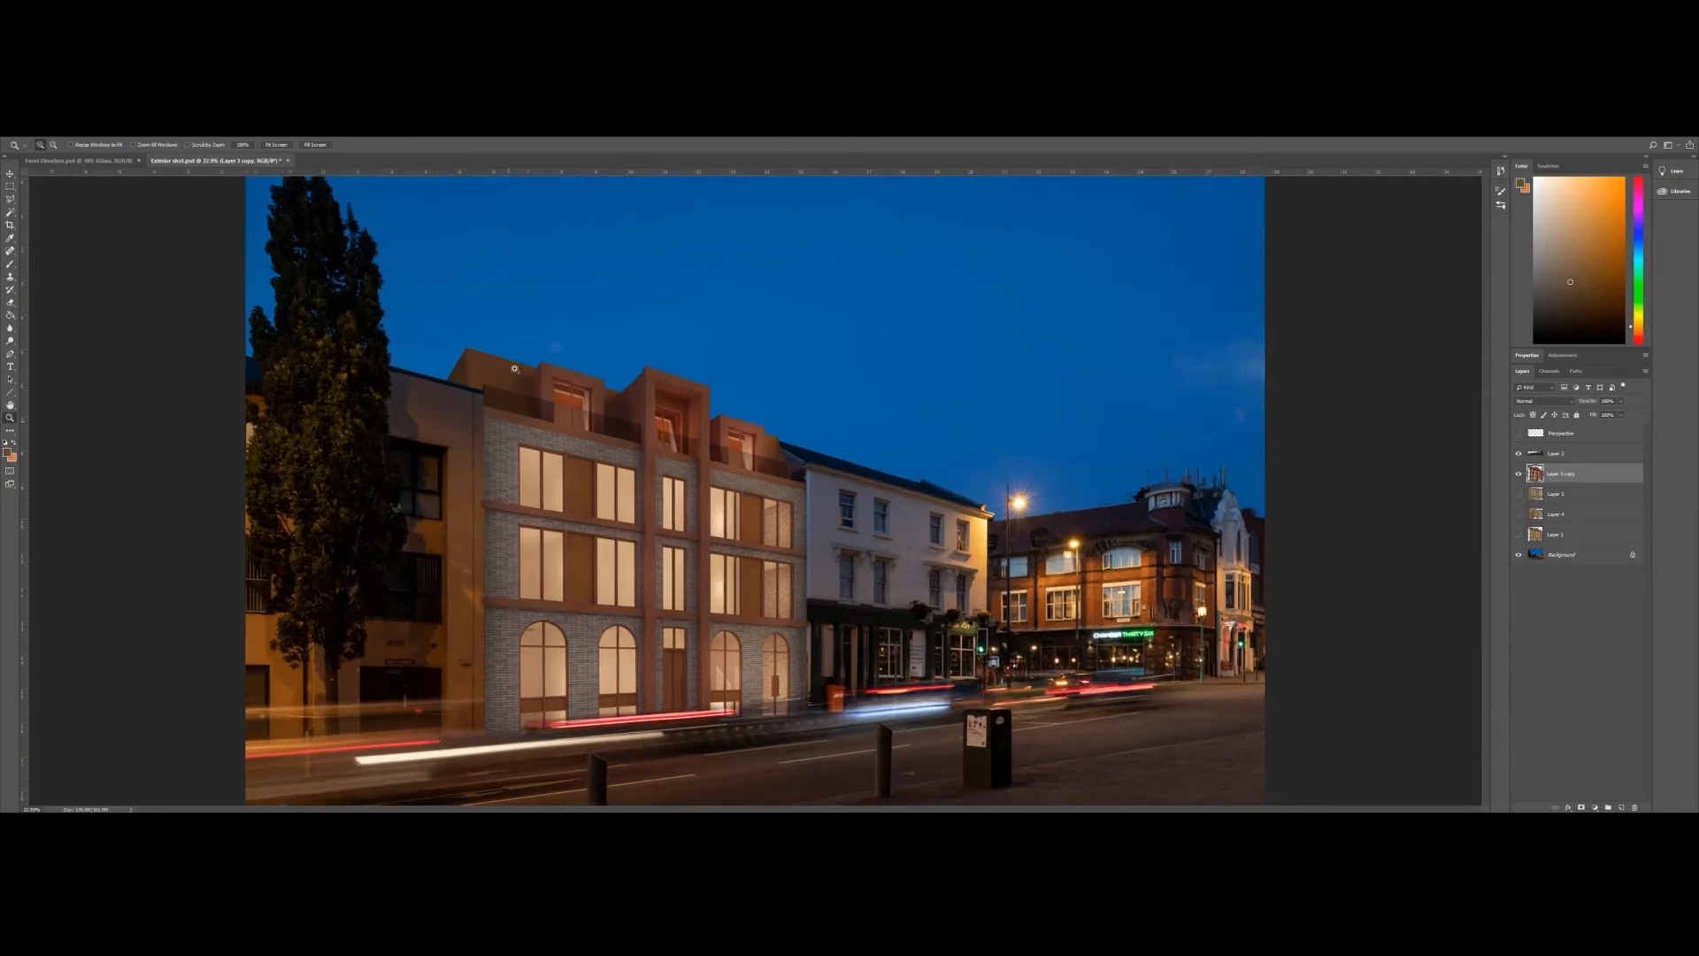
- Trim the stray pixels off the sloping left edge of the roof against the sky with a polygonal lasso selection
left_click(518, 363)
left_click(513, 363)
left_click(10, 341)
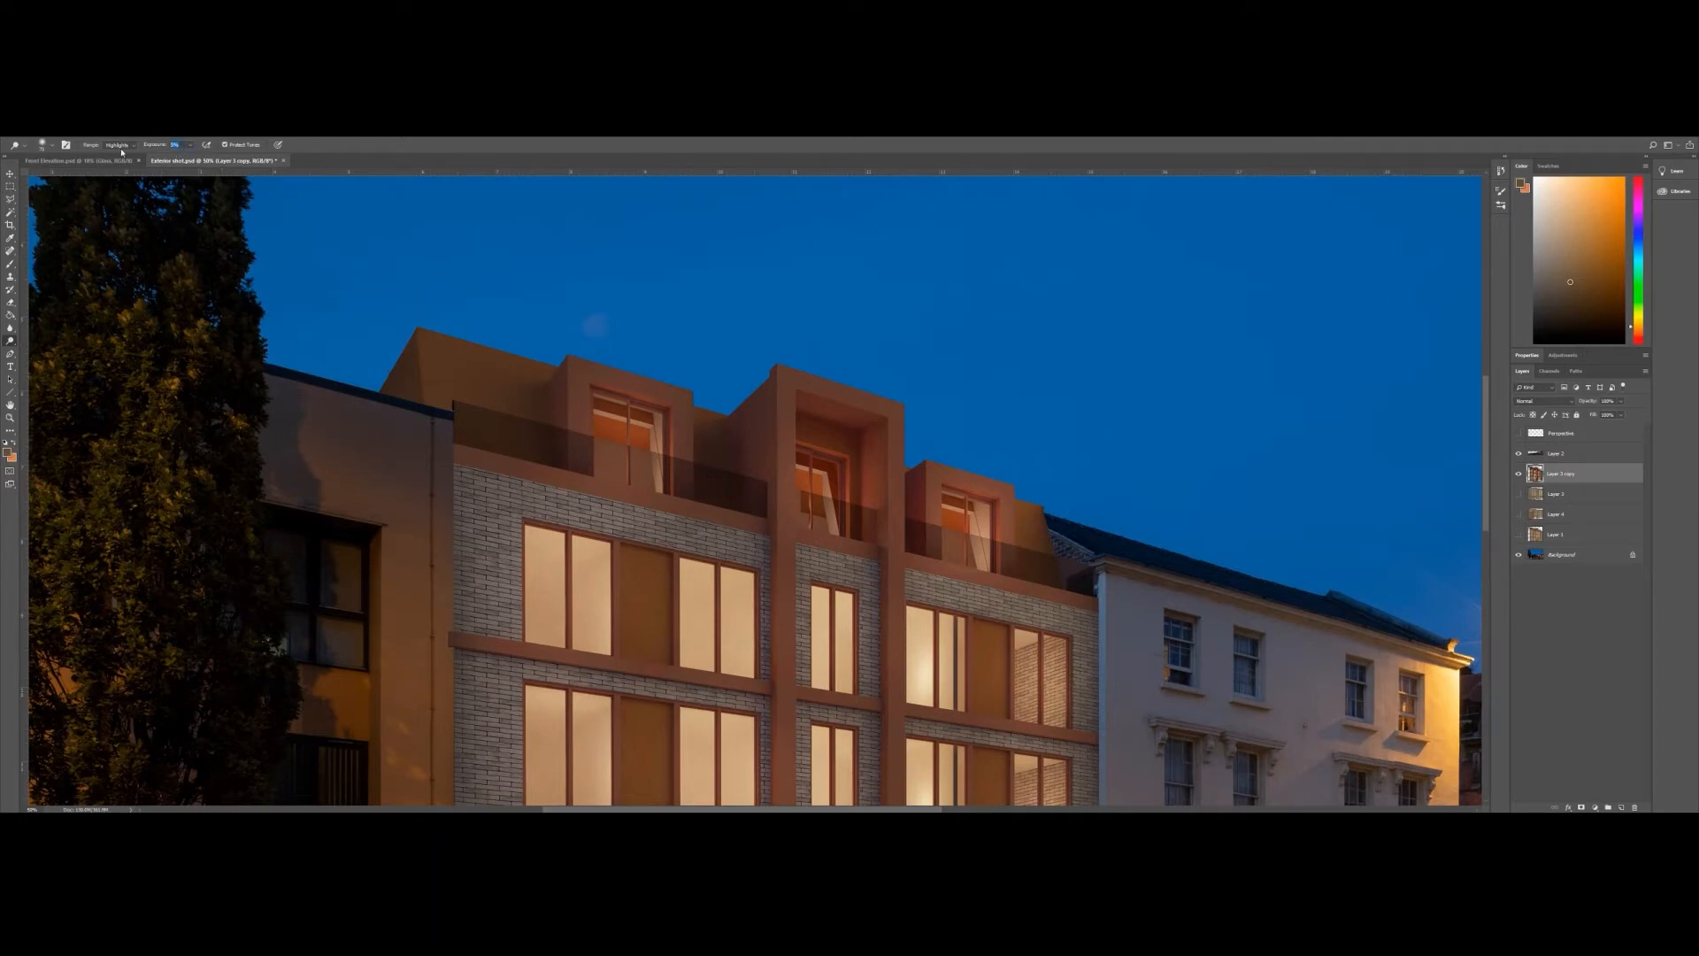
left_click(9, 417)
left_click_drag(311, 304, 503, 449)
key("l")
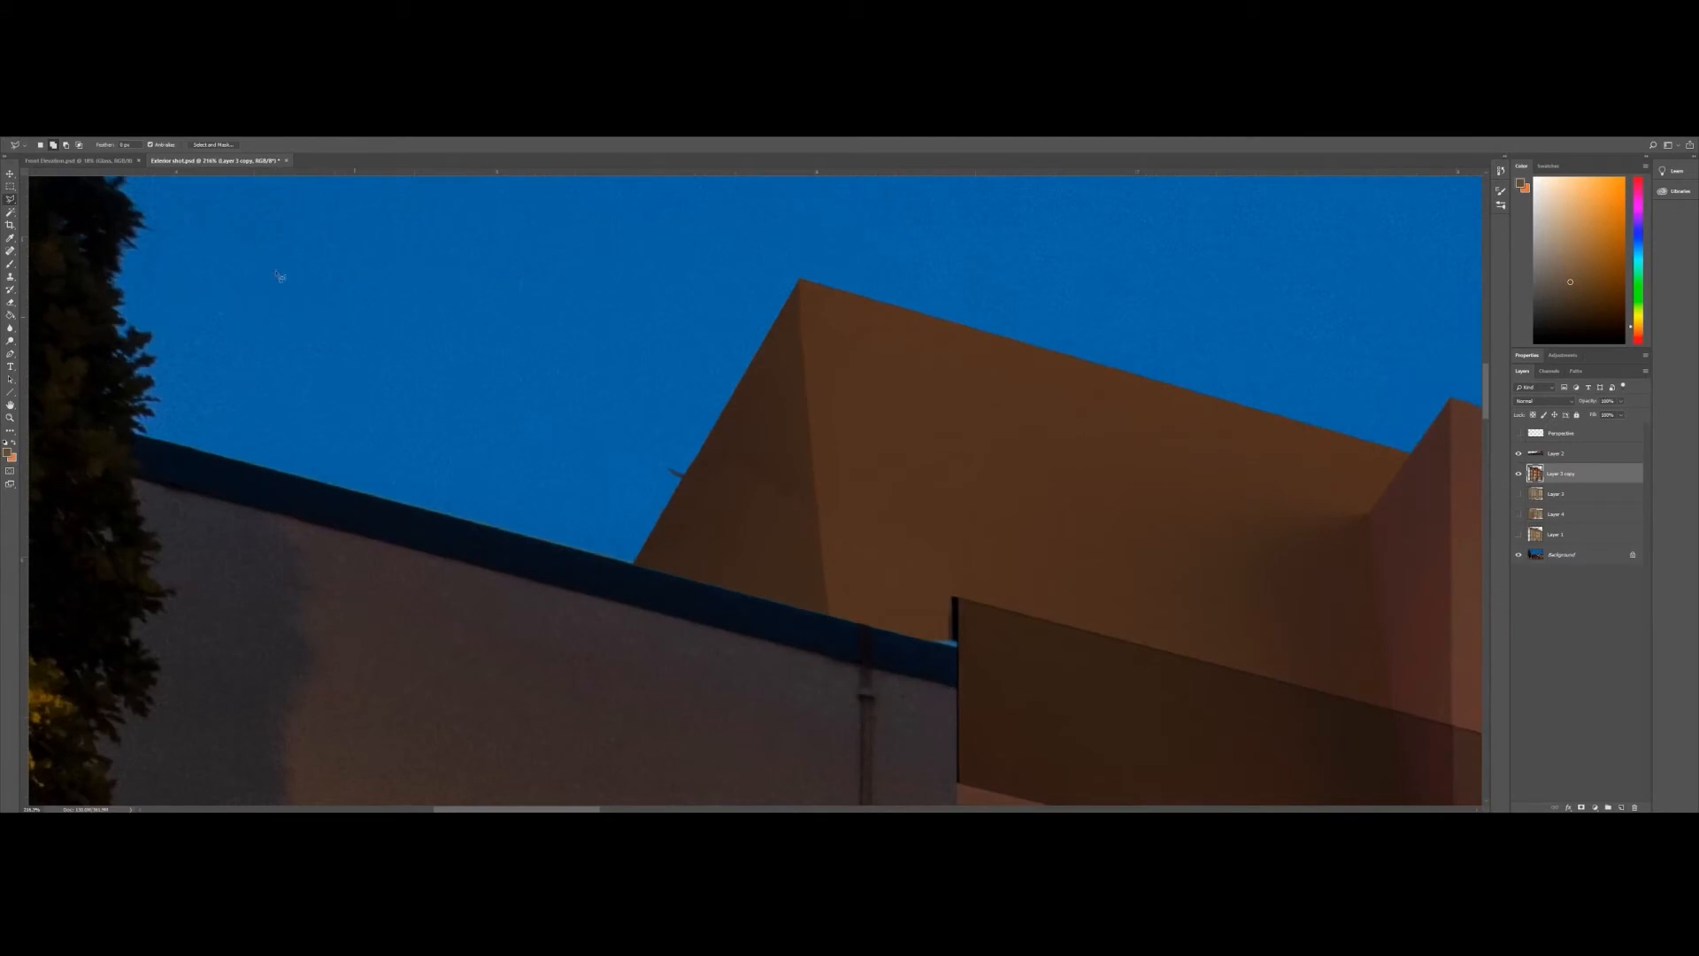
left_click(636, 566)
left_click(800, 280)
left_click(735, 275)
left_click(591, 431)
double_click(582, 496)
- Lighten the edges and front faces of the three roof dormers with the Dodge tool set to Highlights
left_click(10, 419)
left_click(516, 348, "alt")
left_click(516, 349, "alt")
left_click_drag(816, 483, 433, 419)
left_click(10, 340)
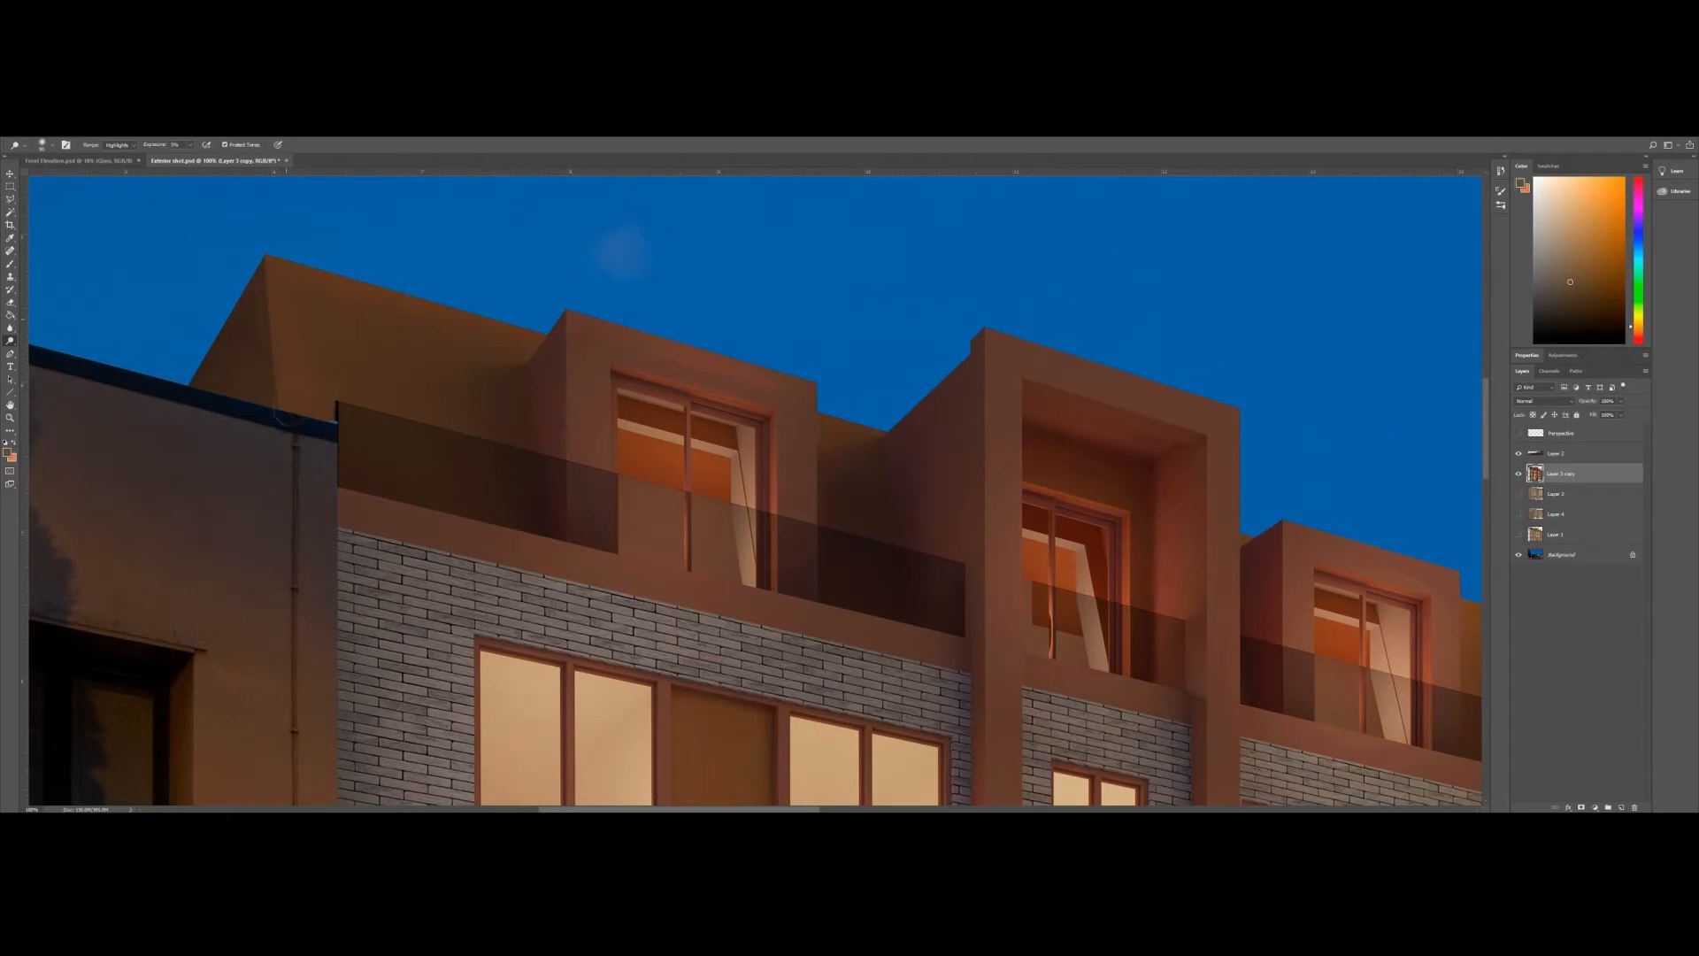
left_click_drag(505, 452, 284, 365)
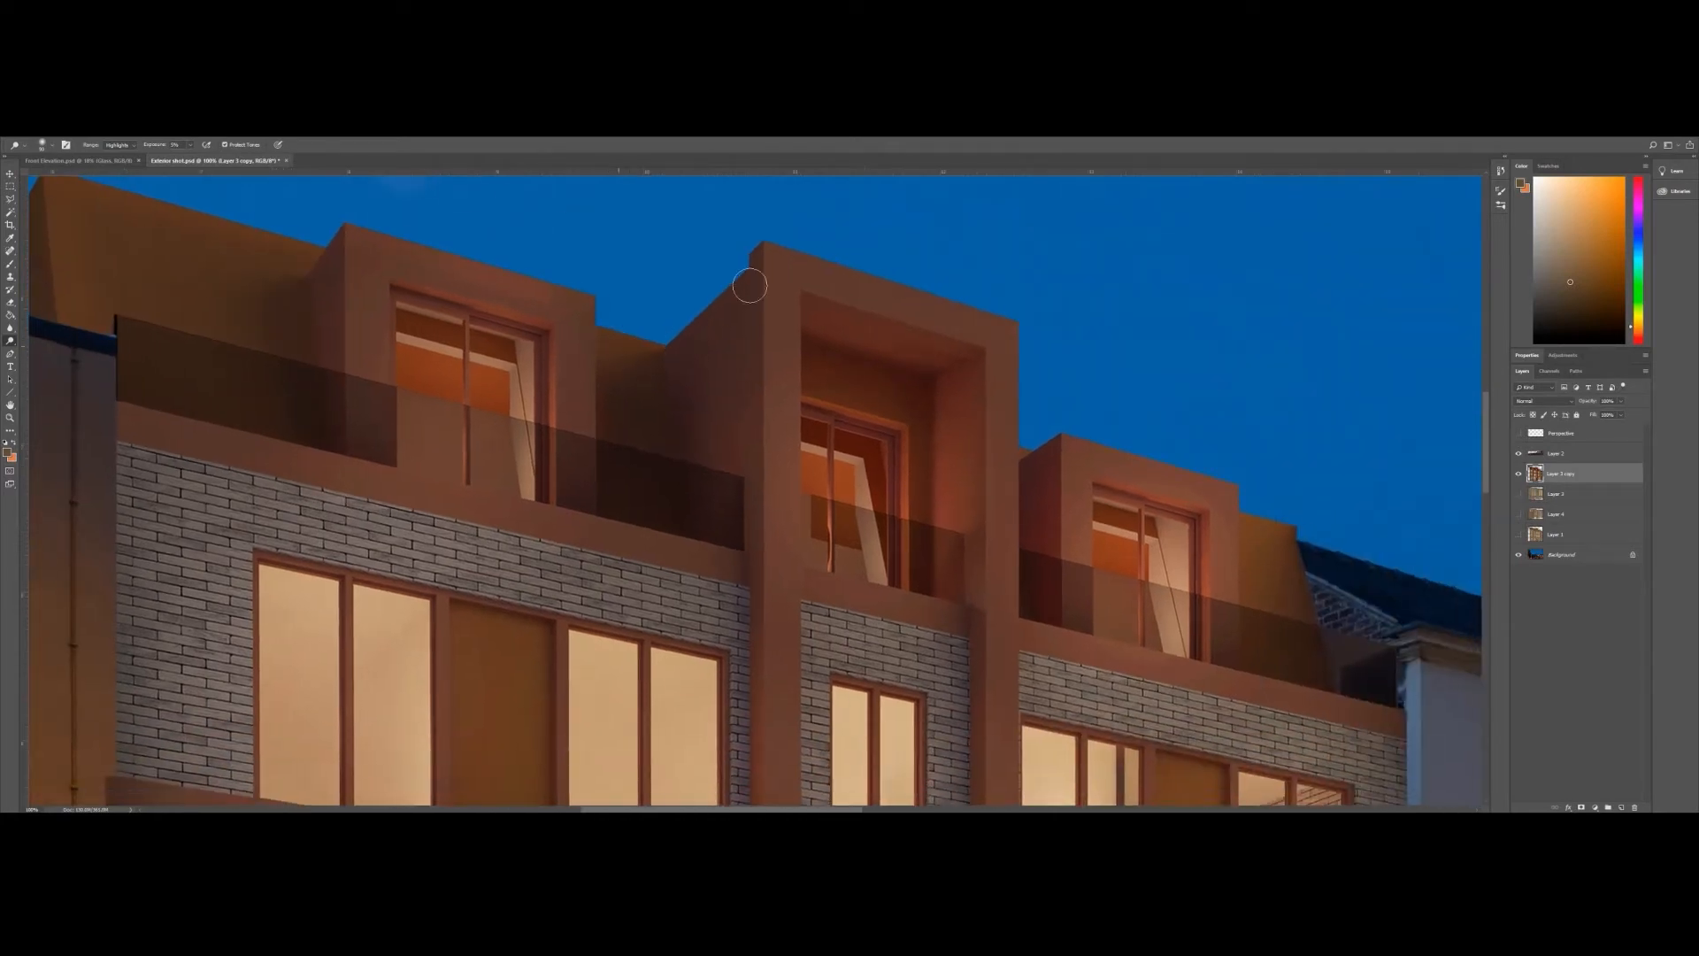
left_click_drag(973, 314, 531, 248)
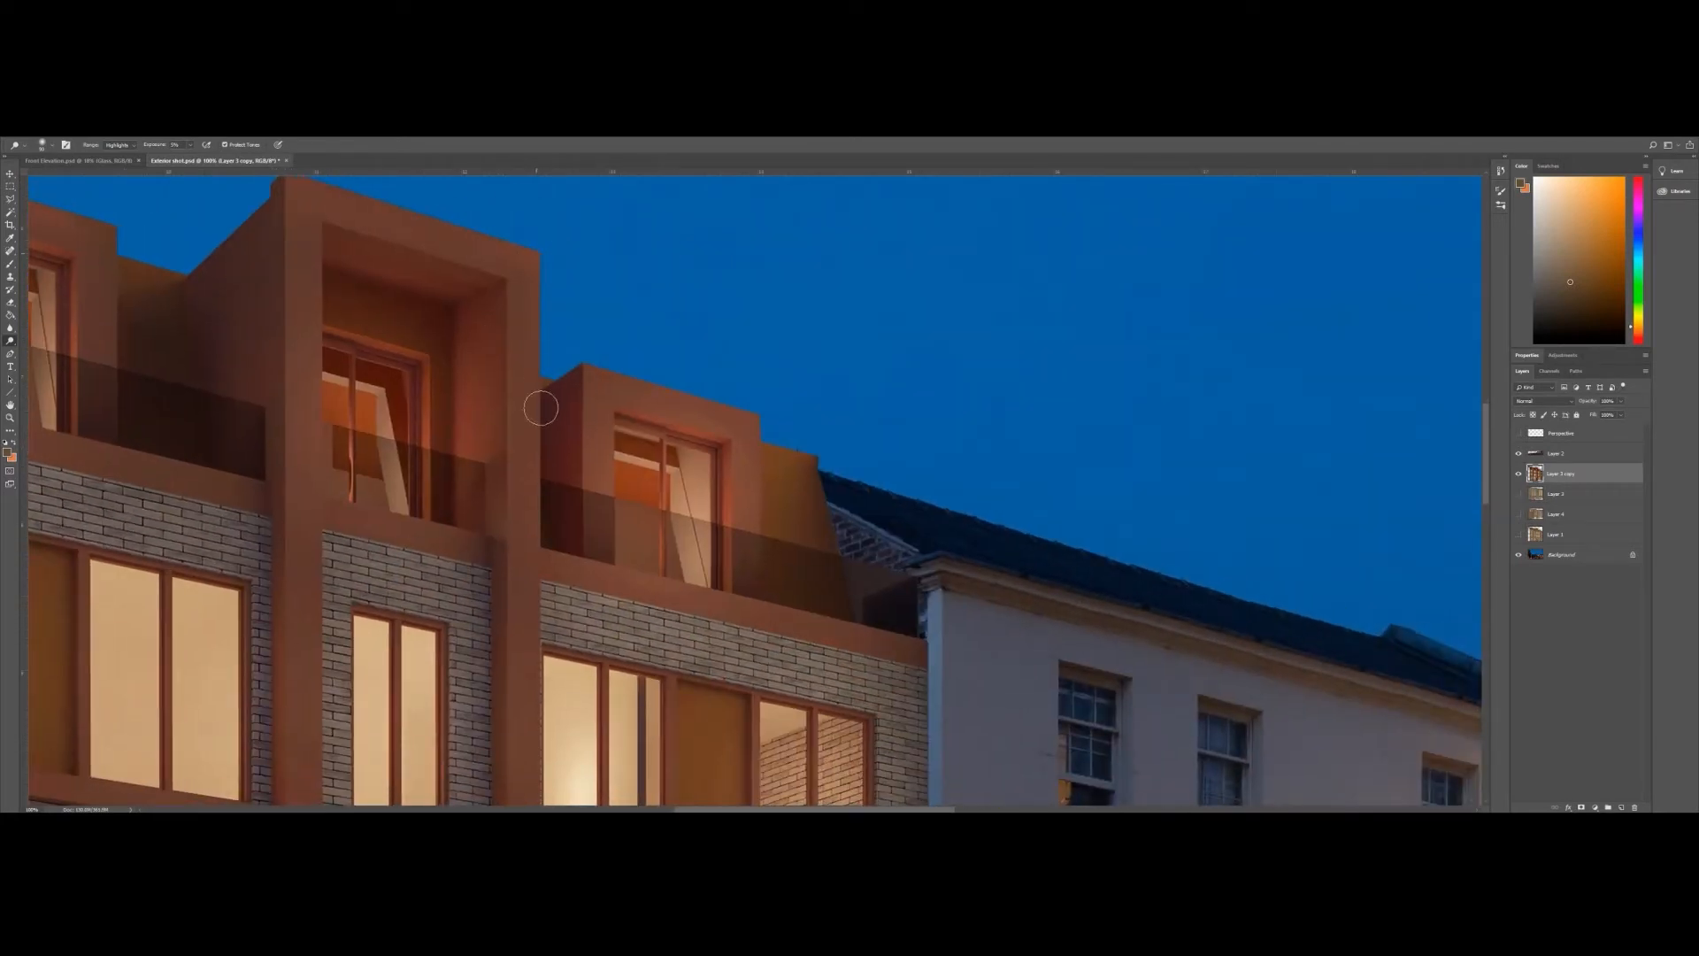
left_click_drag(775, 417, 765, 409)
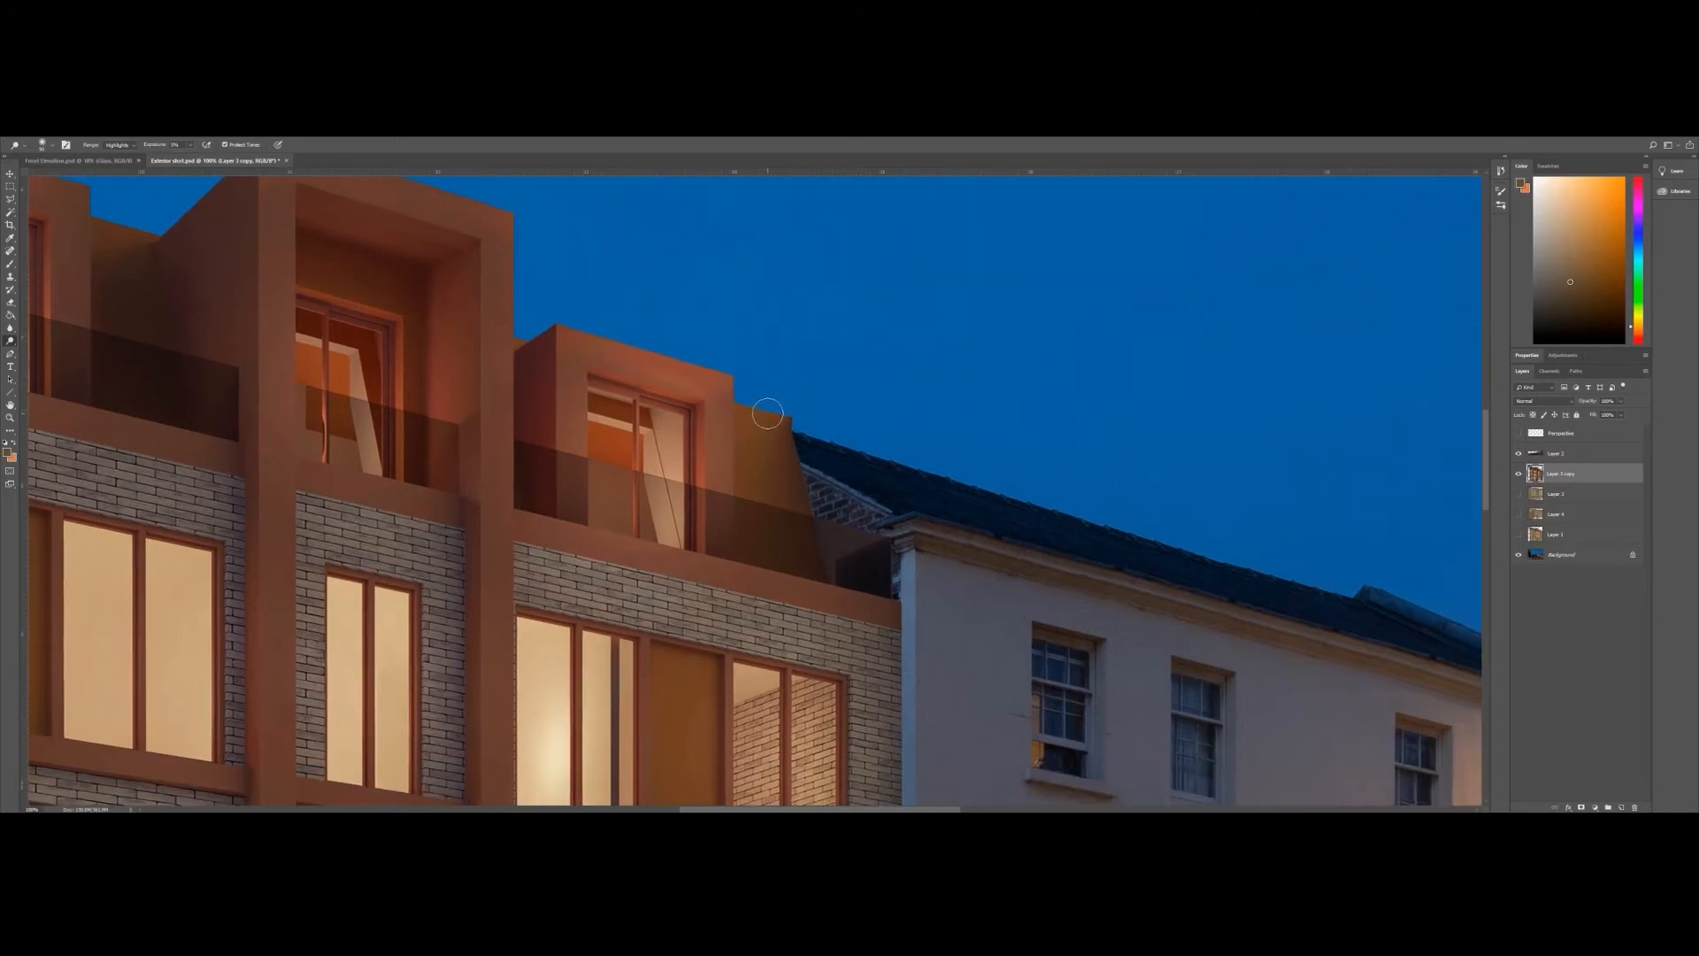
left_click_drag(826, 562, 775, 432)
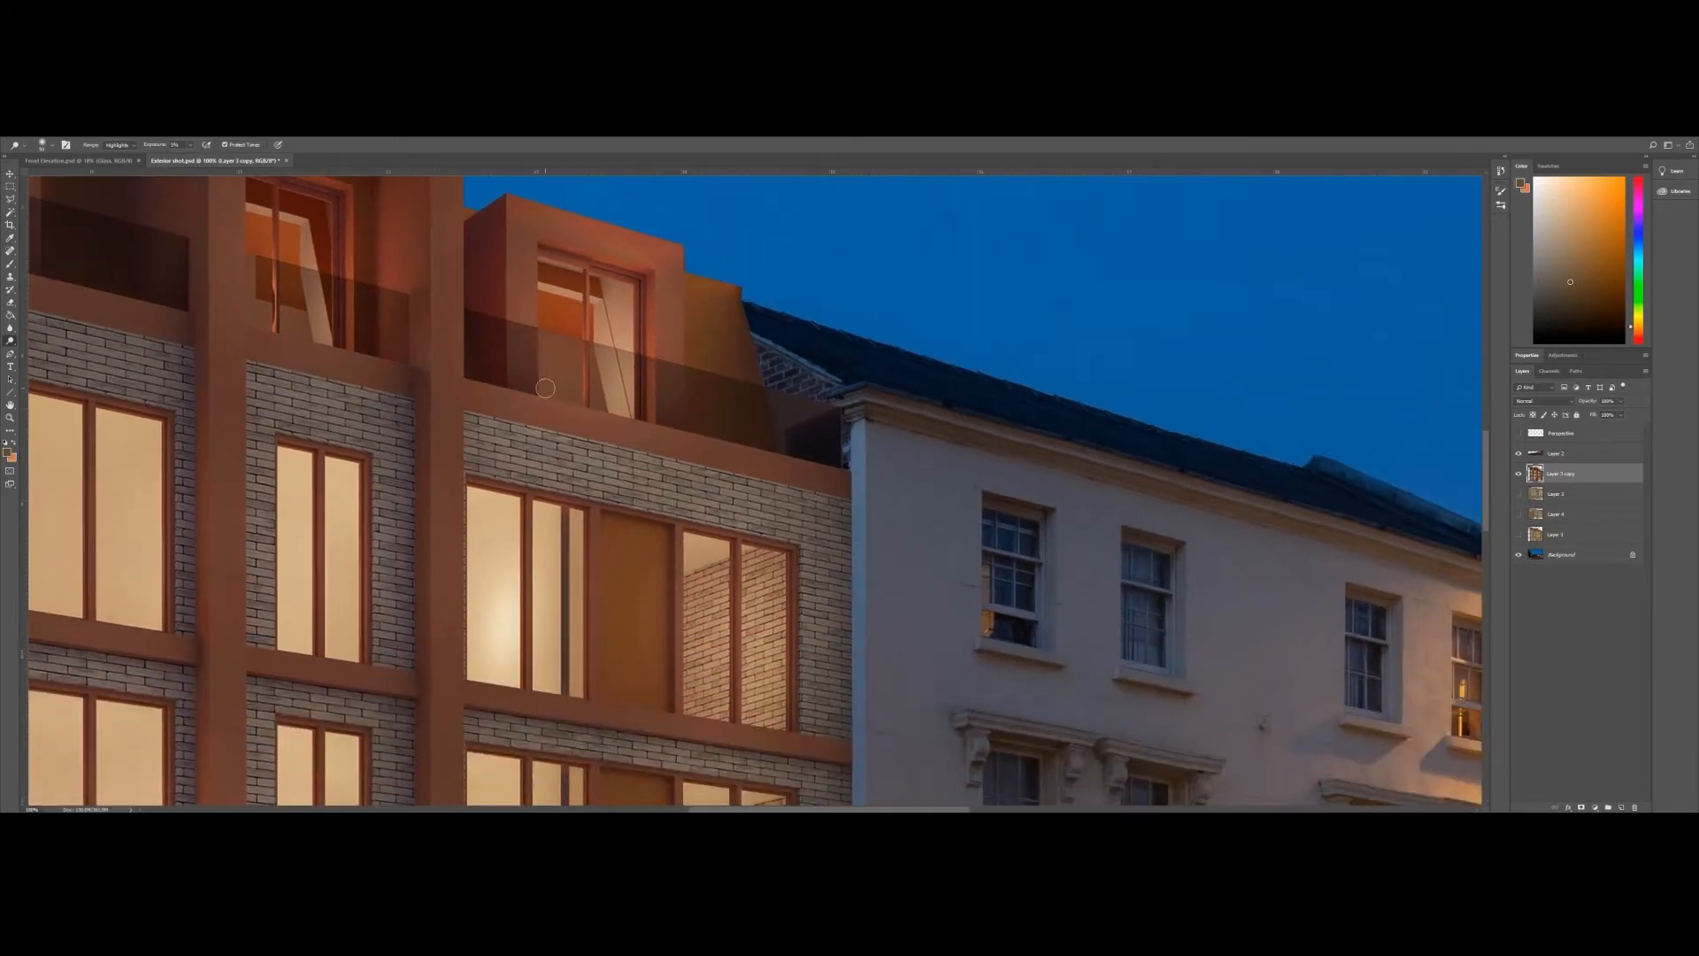
- Dodge the ledge running below the dormers and glass balustrade, above the top-floor brickwork
left_click_drag(544, 439, 853, 528)
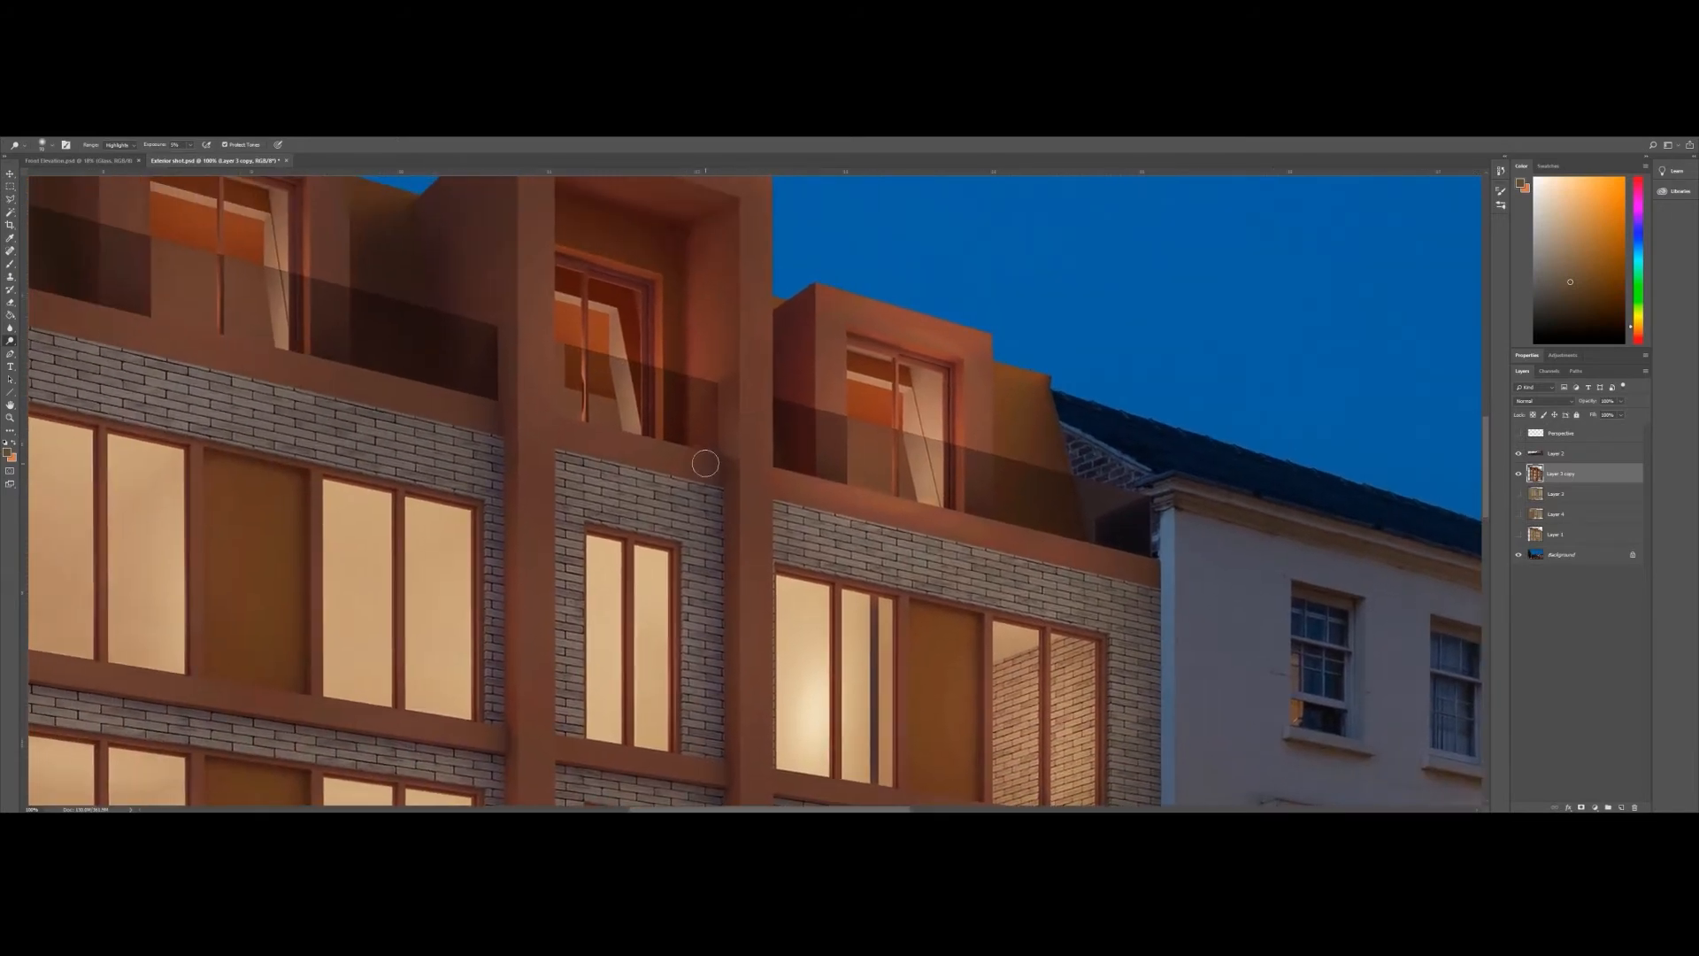
left_click_drag(595, 475, 873, 549)
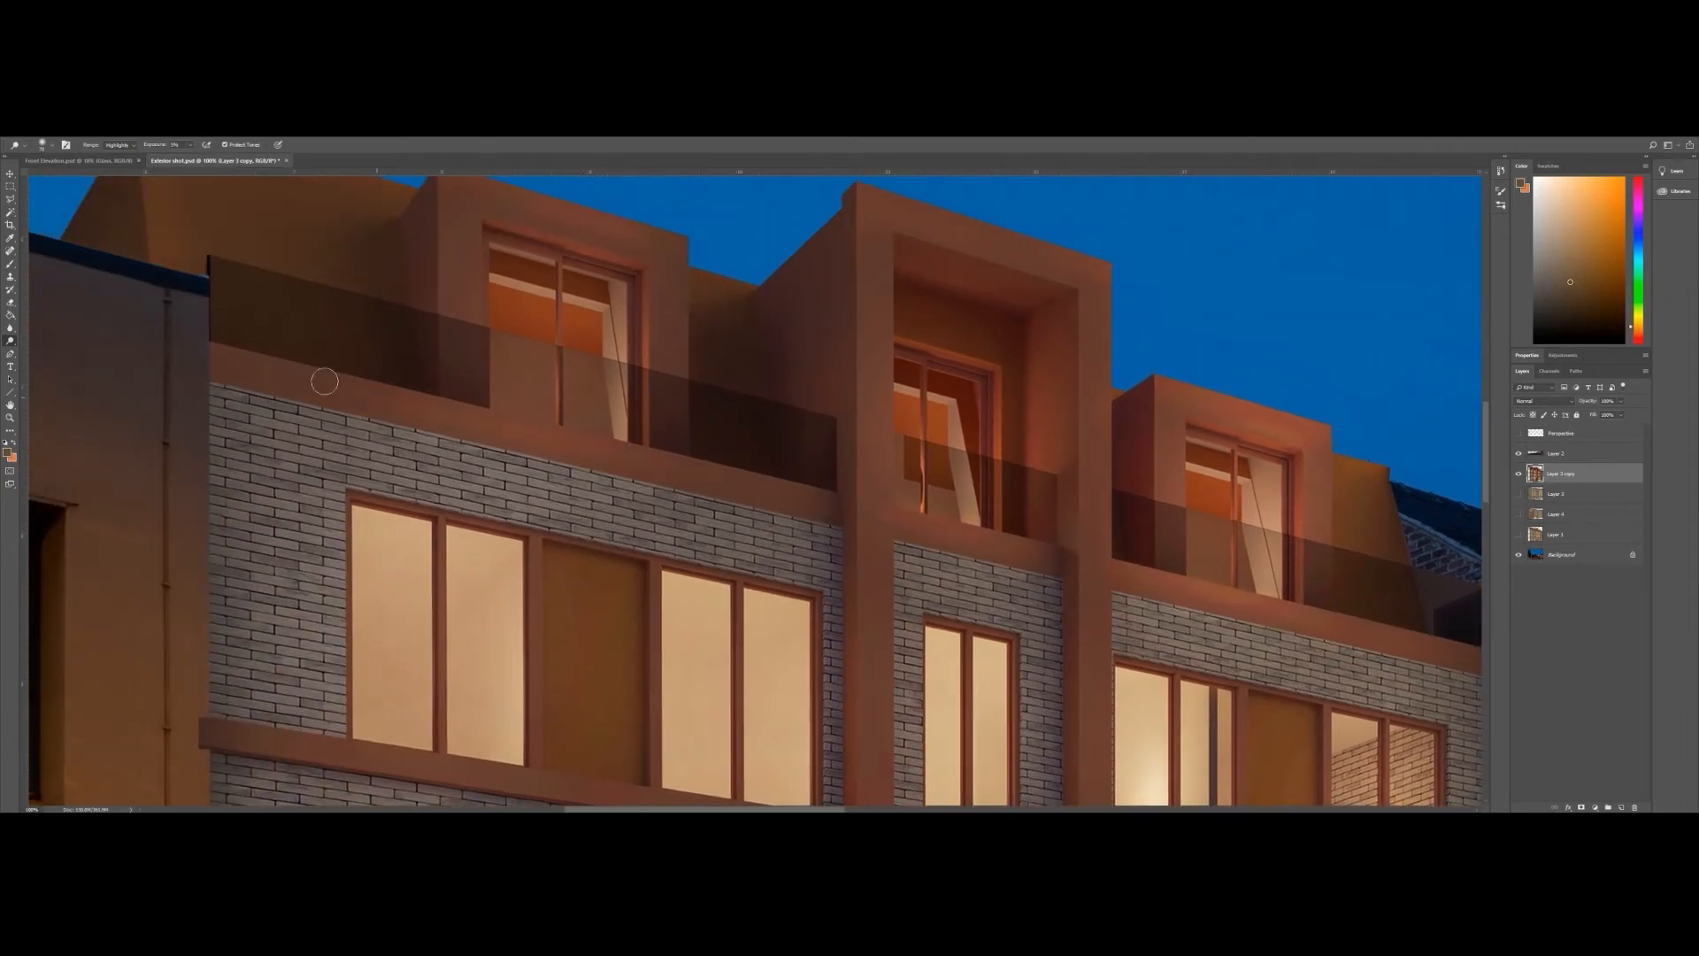
left_click_drag(797, 434, 557, 470)
left_click_drag(631, 529, 497, 360)
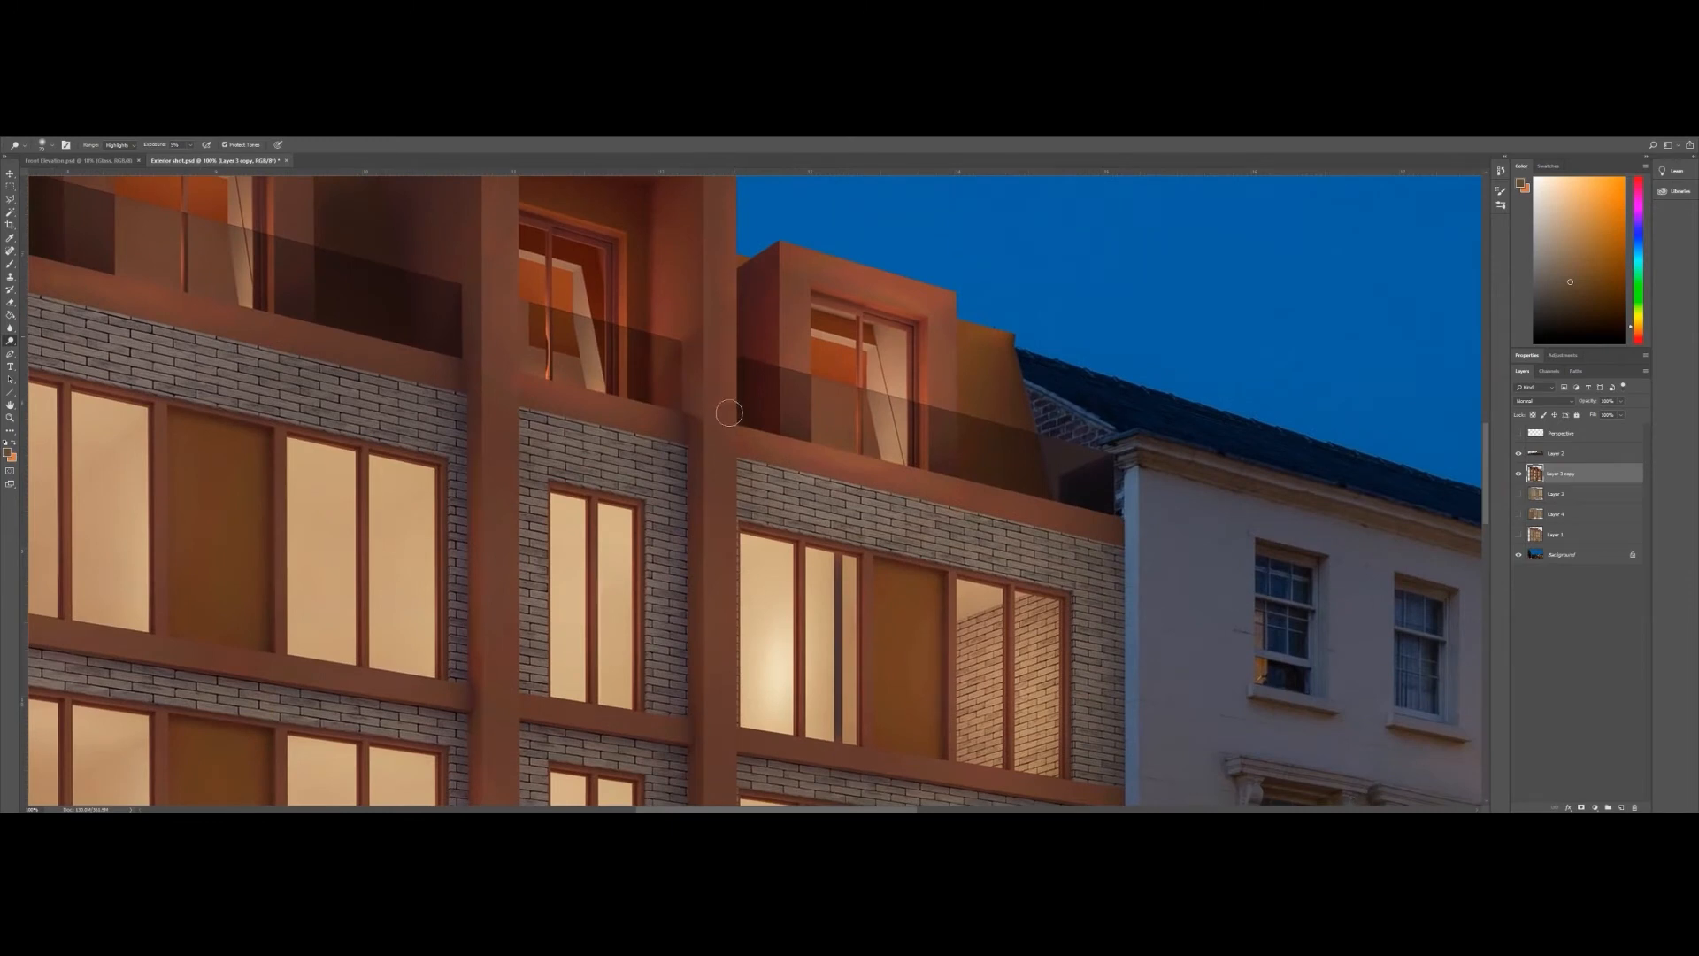
left_click_drag(726, 542, 666, 415)
- Dodge the right vertical column and the ledge above the ground-floor arches down to street level
mouse_move(685, 333)
left_mouse_down()
mouse_move(685, 542)
mouse_move(873, 542)
mouse_move(1045, 571)
mouse_move(792, 277)
left_mouse_up()
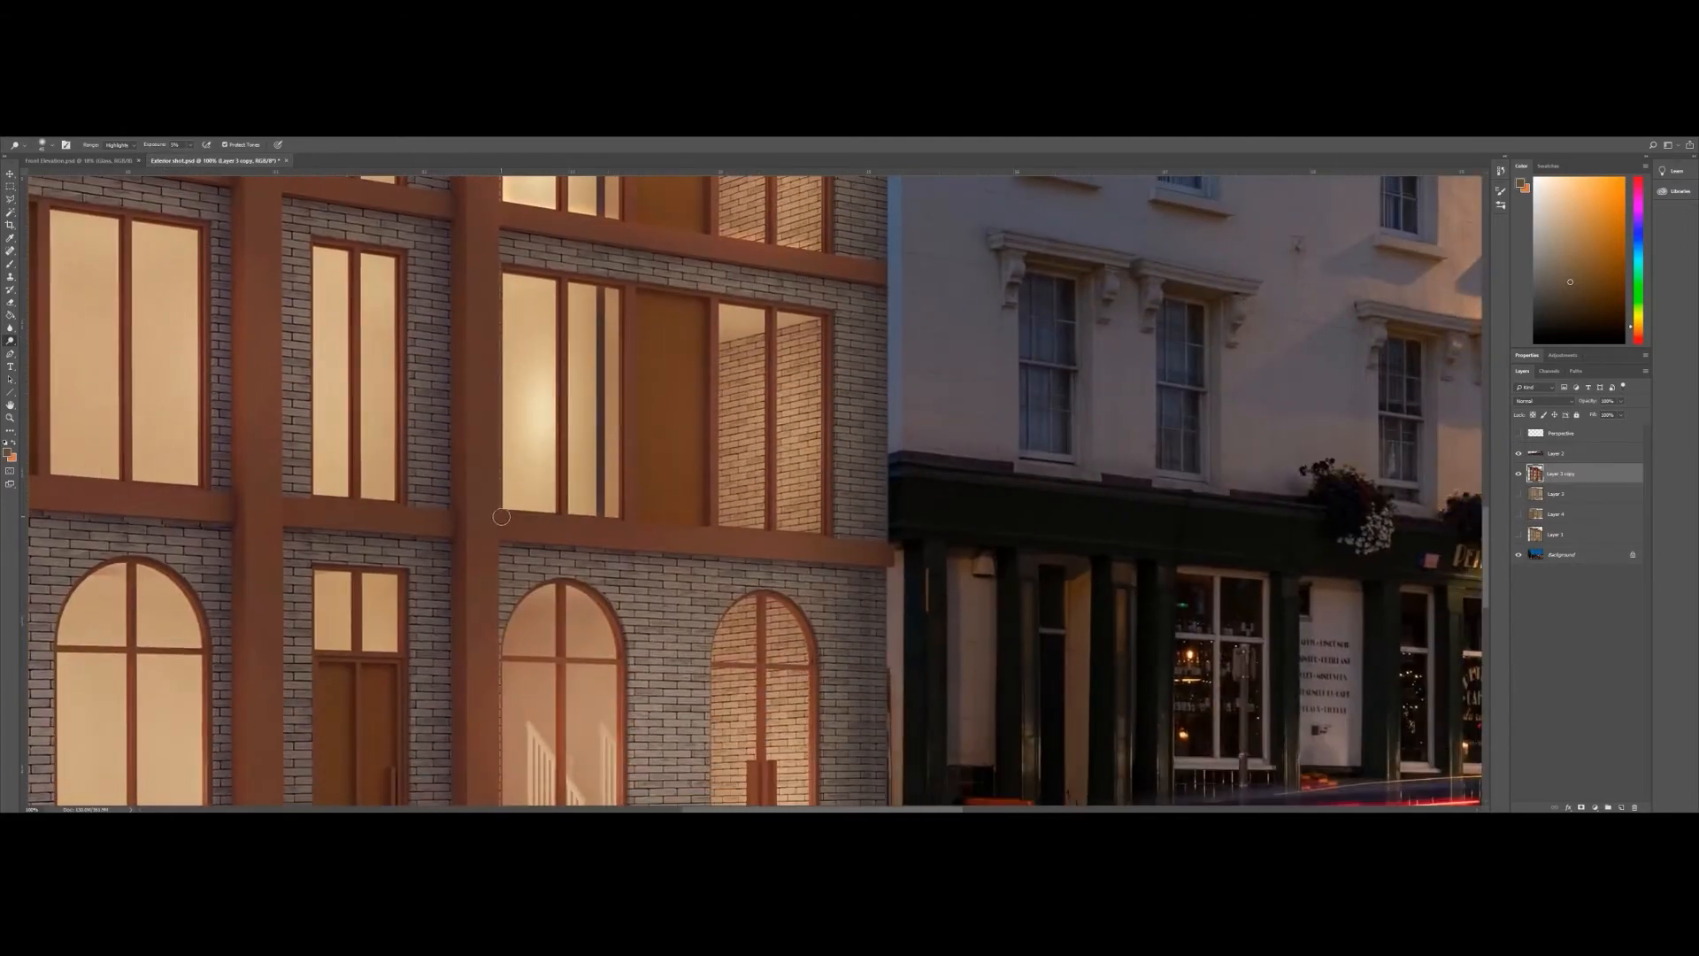
left_click_drag(762, 627, 852, 352)
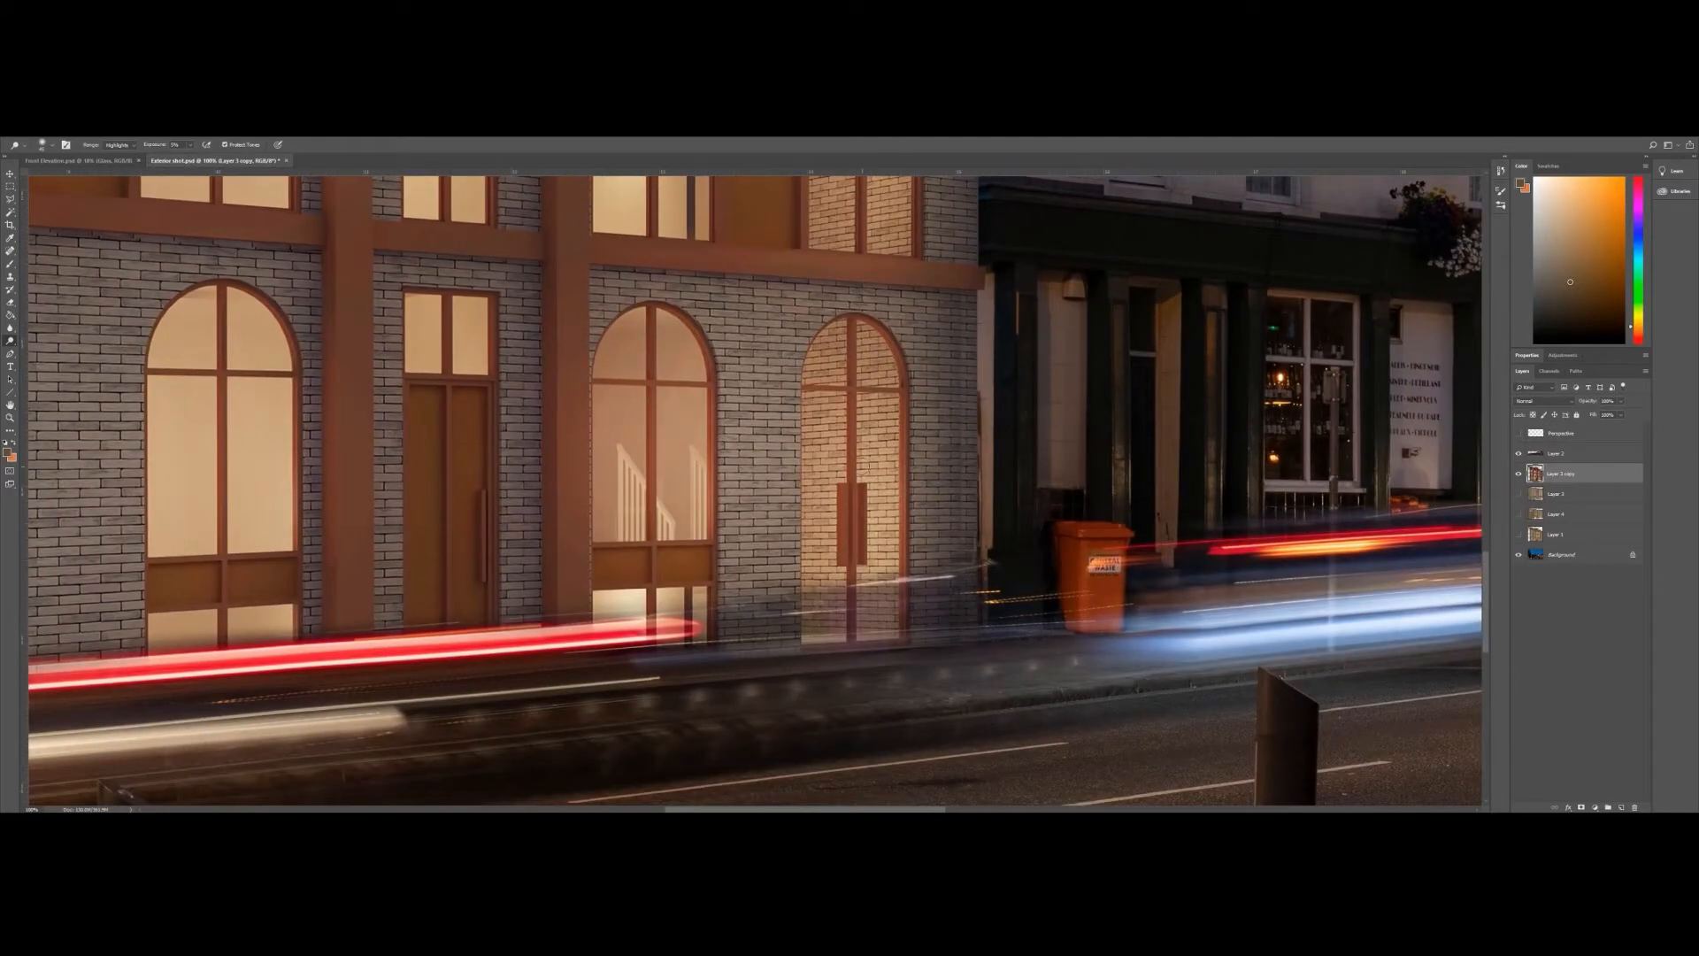
scroll(575, 292, "up", 1)
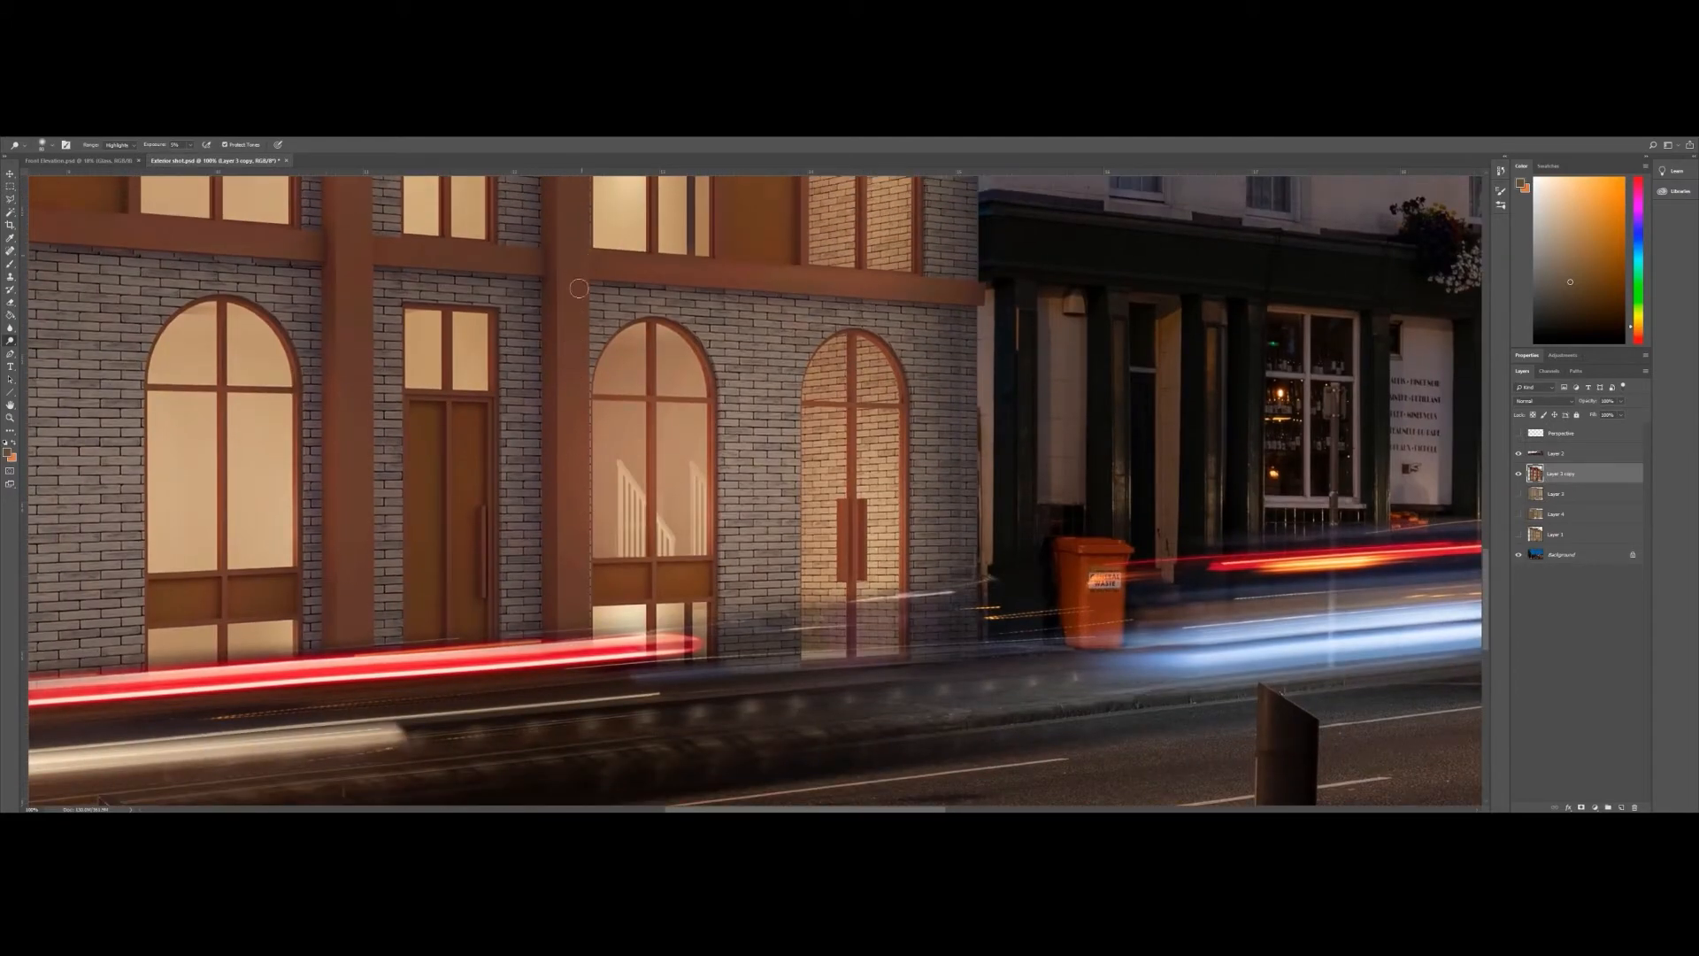
scroll(445, 366, "up", 1)
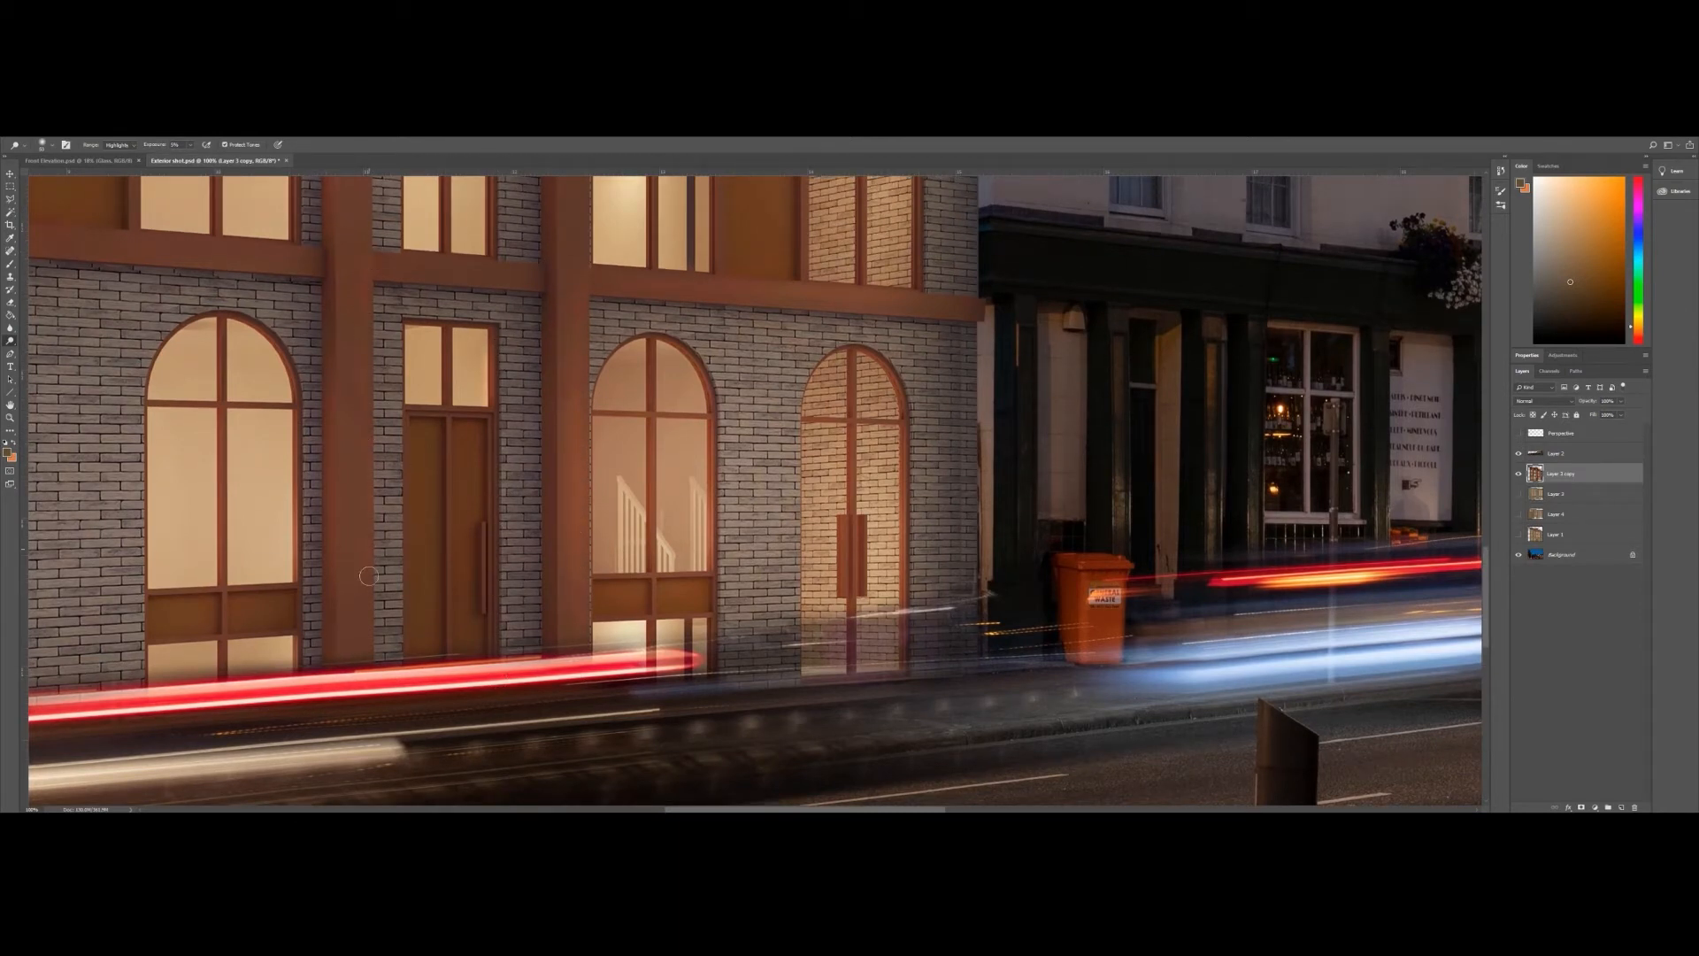
scroll(405, 404, "up", 2)
left_click_drag(320, 379, 740, 497)
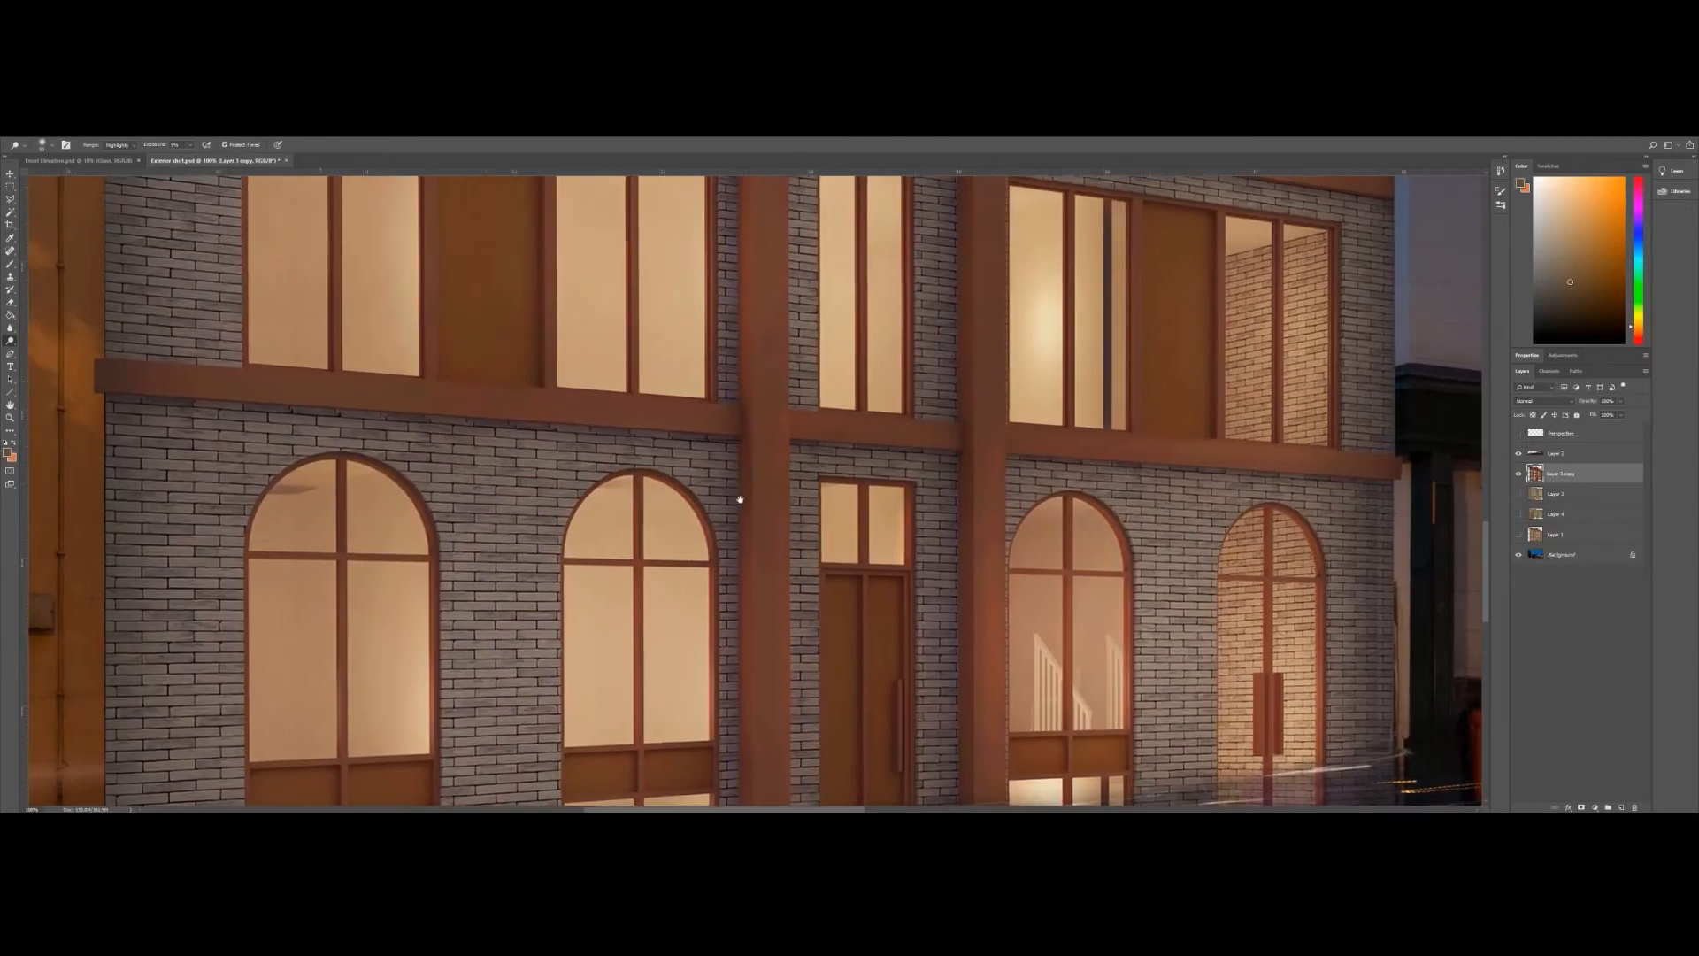
- Enlarge the brush and dodge the horizontal ledges between the floors, working up from the arches to the top-floor windows
key("bracketright")
key("bracketright")
key("bracketright")
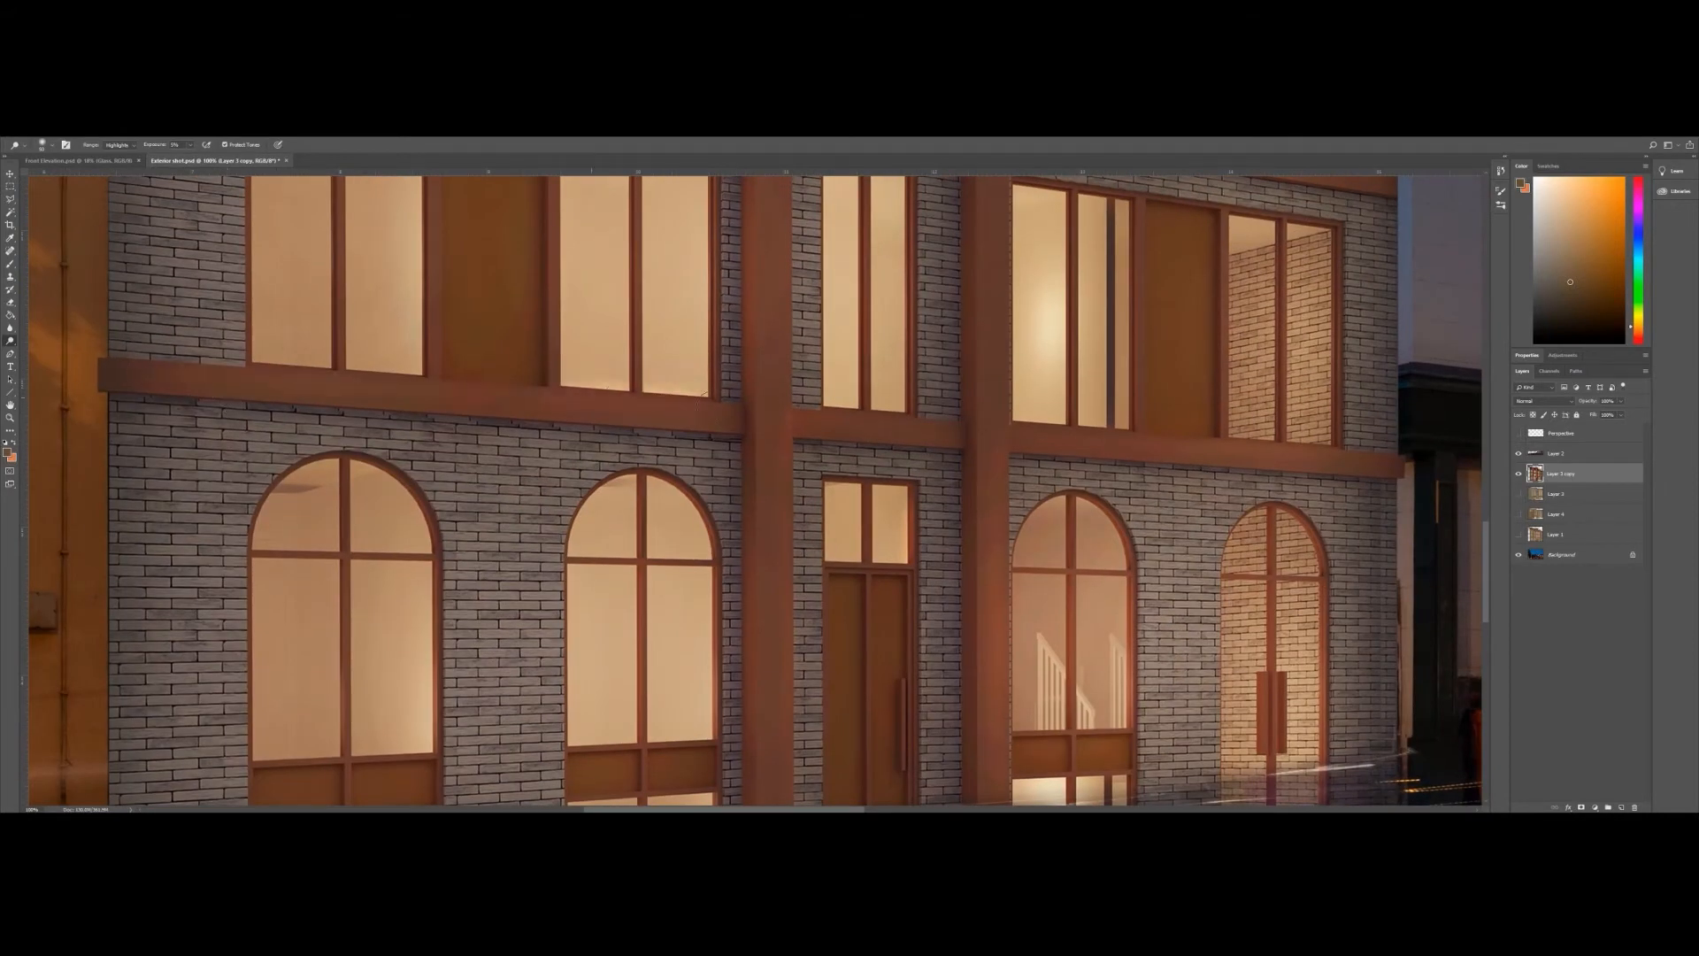
scroll(455, 576, "down", 10)
scroll(387, 297, "up", 20)
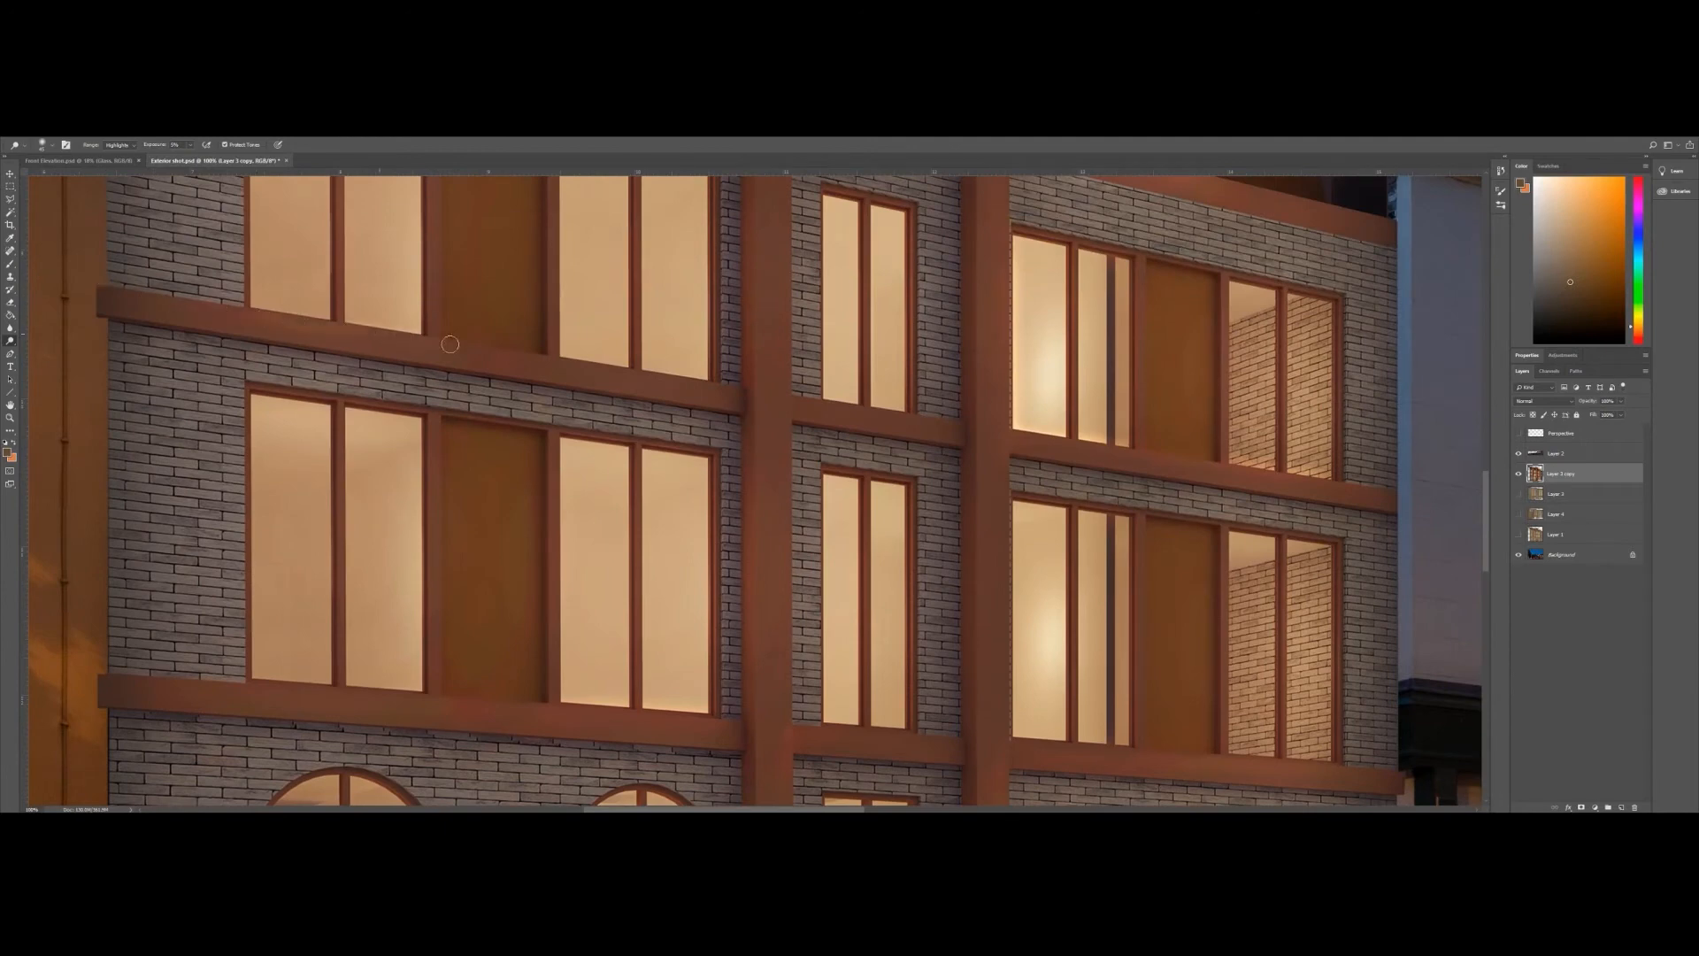
scroll(761, 358, "up", 10)
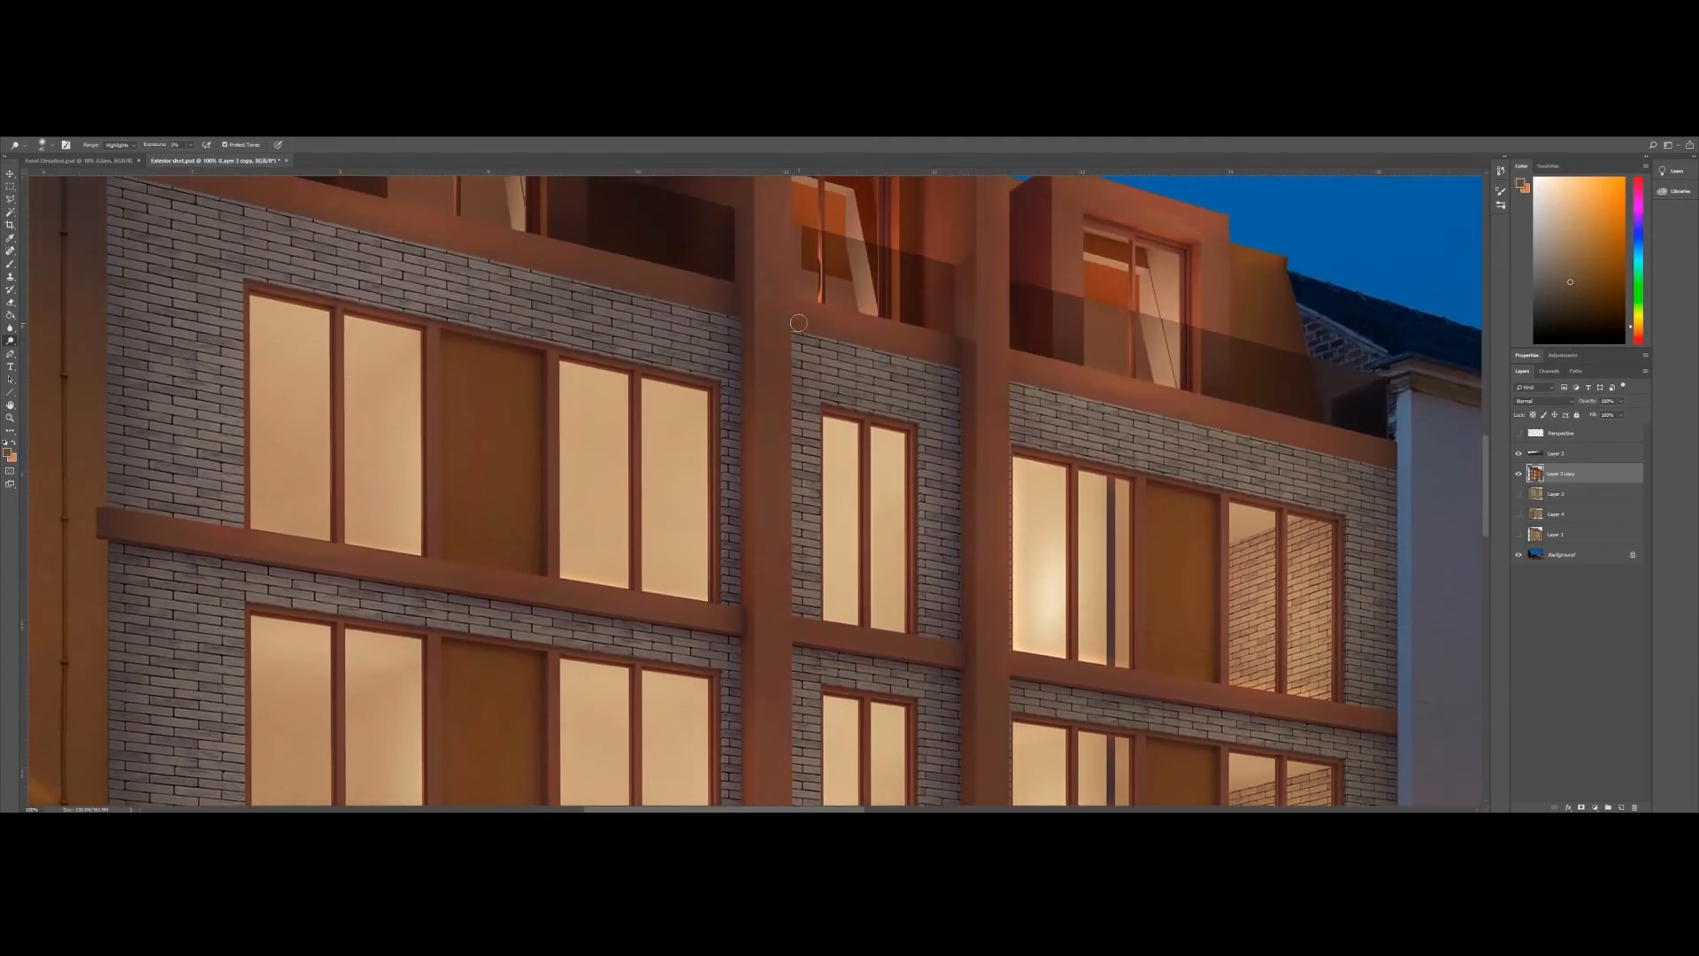
- Dodge the left vertical column from the top floor down to the pavement, and fit the whole image to the view
left_click_drag(786, 609, 534, 297)
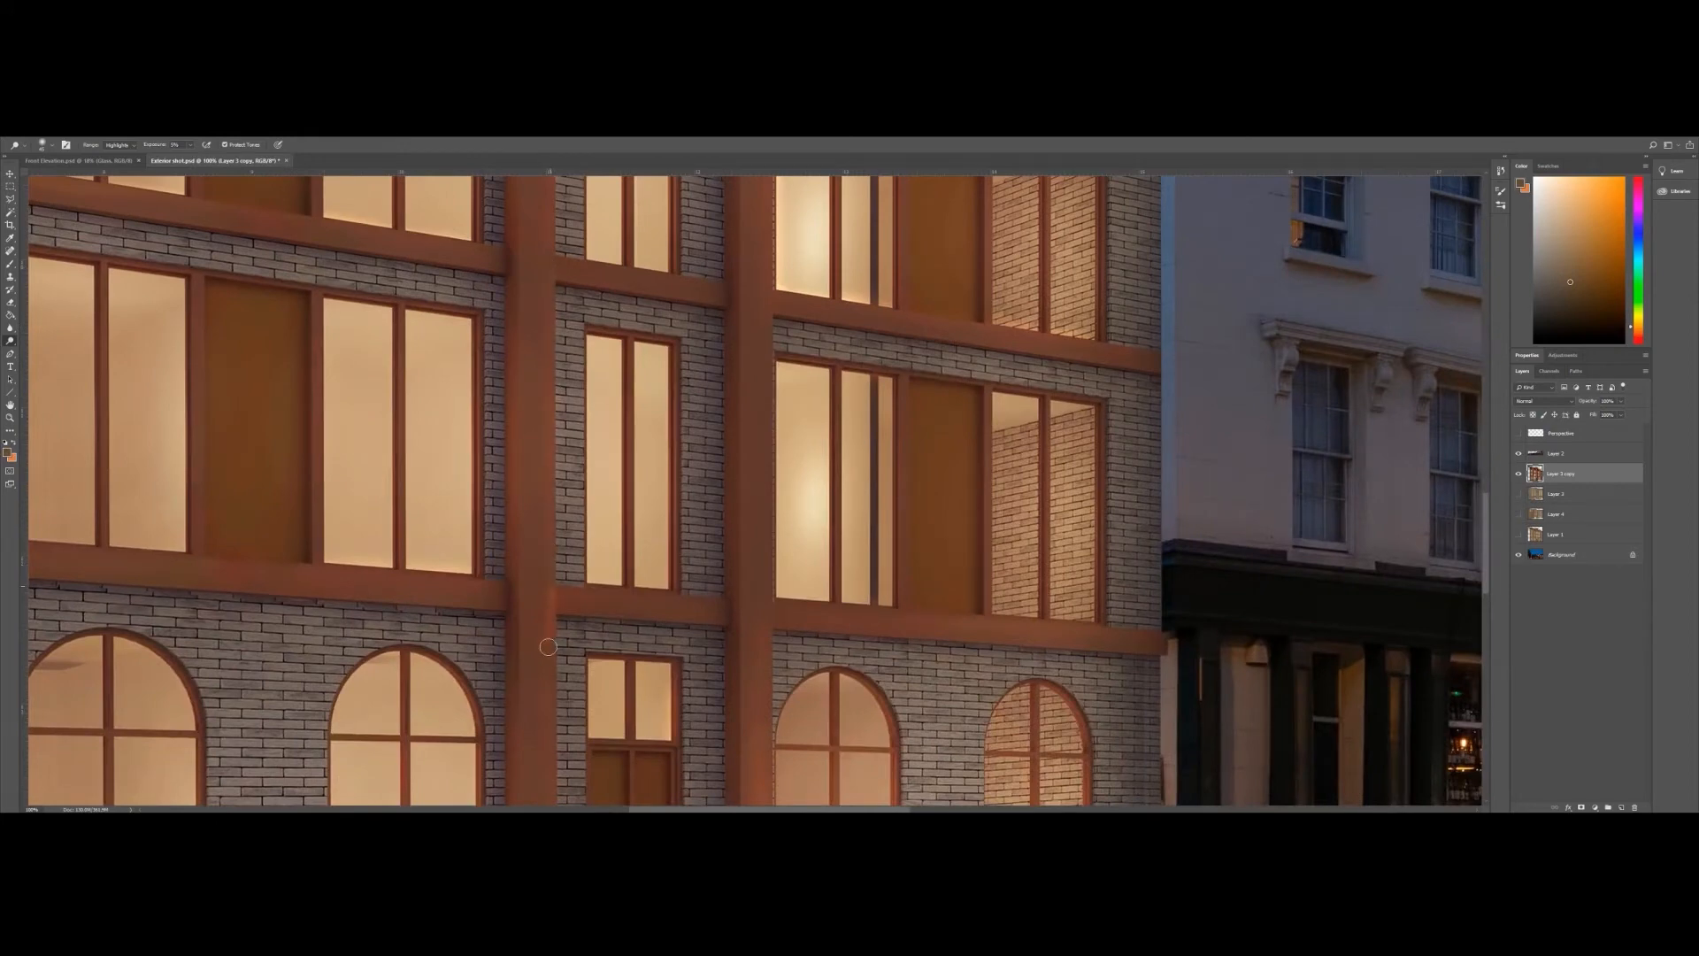
left_click_drag(548, 647, 559, 454)
scroll(560, 527, "down", 5)
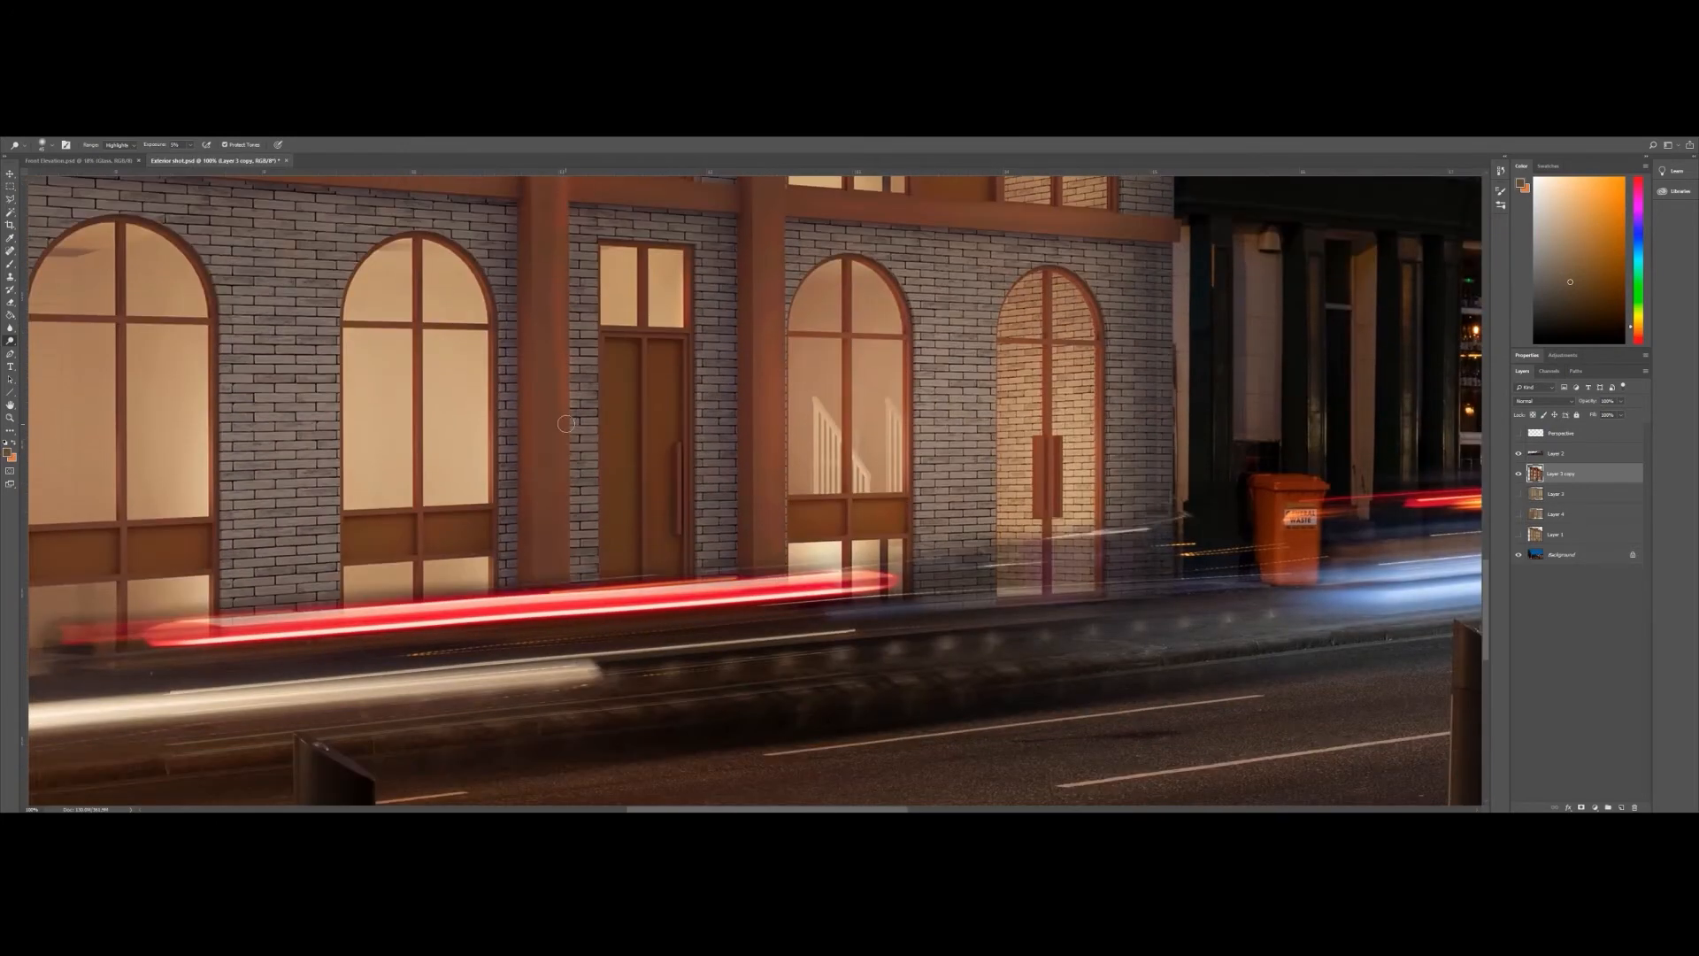
scroll(567, 573, "up", 10)
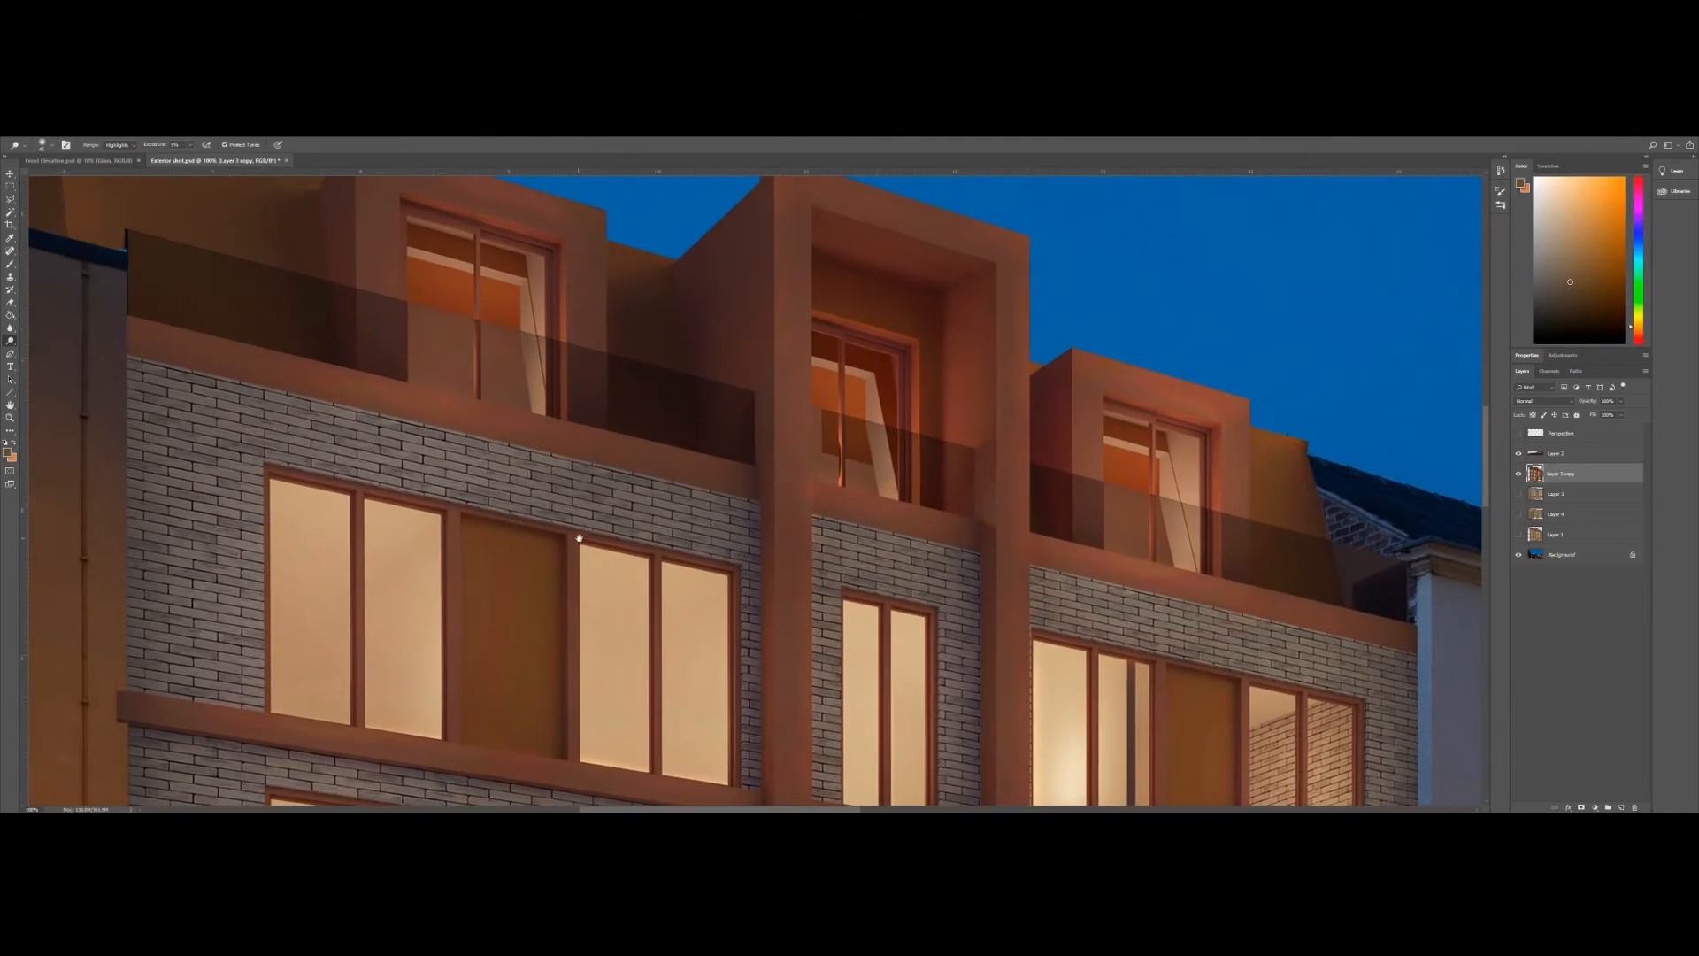
key("z")
right_click(325, 356)
left_click(345, 362)
- Switch to Google Maps in the browser, close the extra tab and enter Street View on Duke St beside the site
right_click(280, 822)
left_click(276, 805)
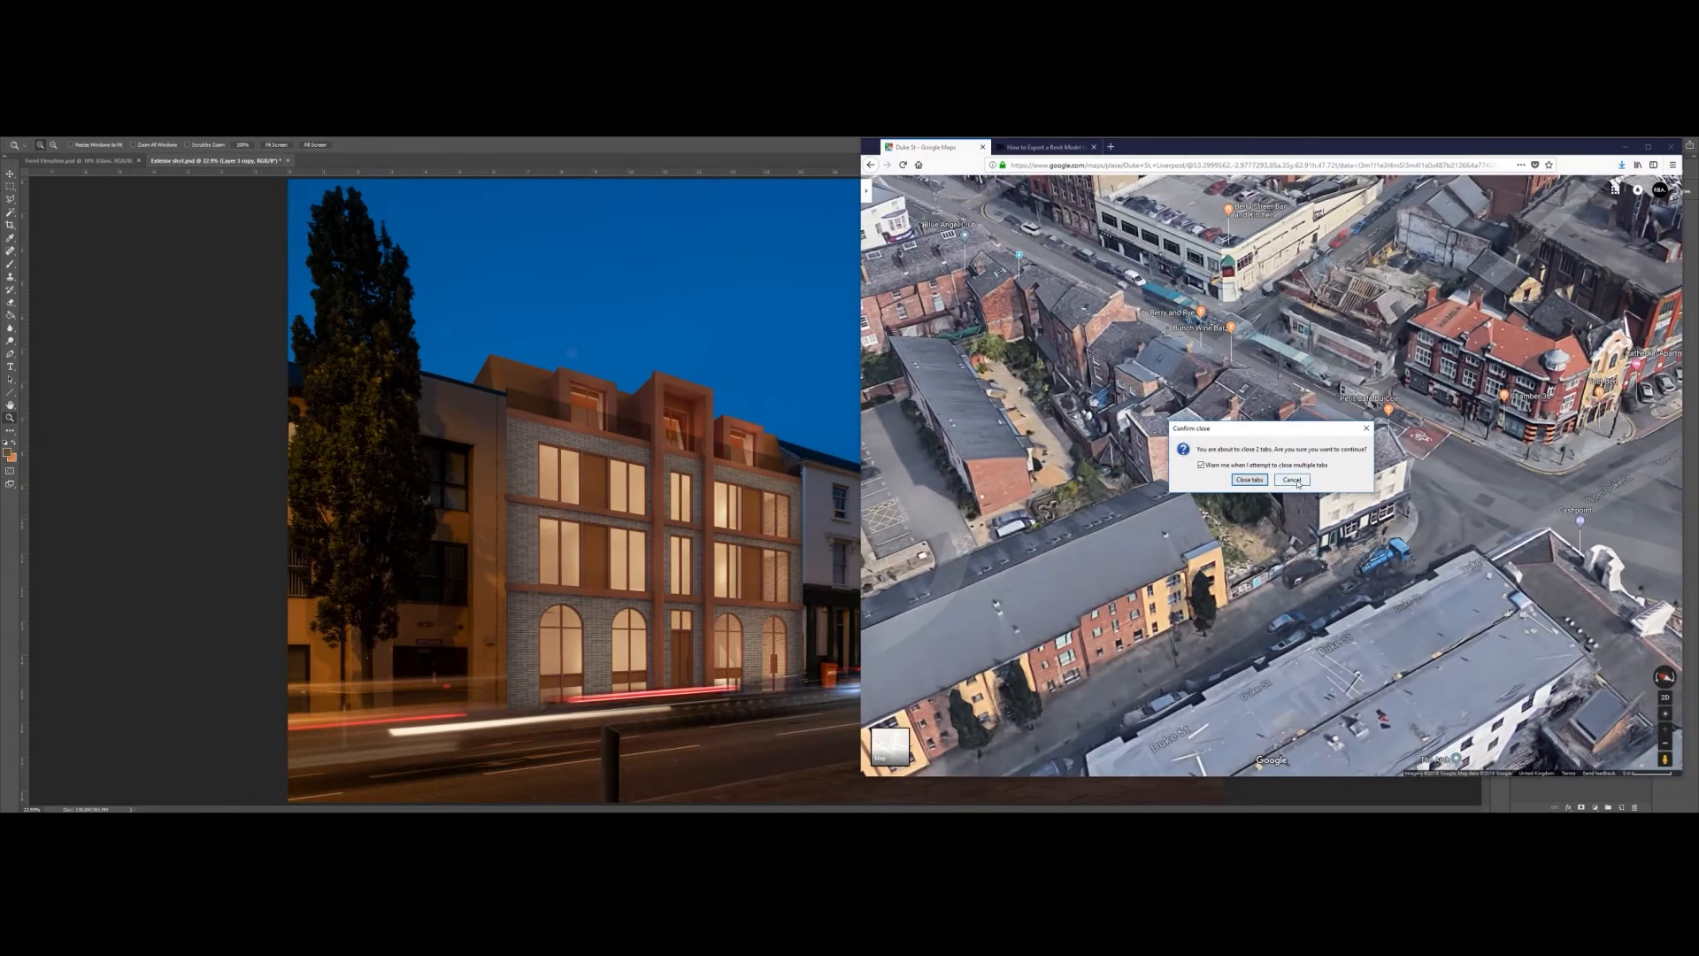
left_click(1249, 479)
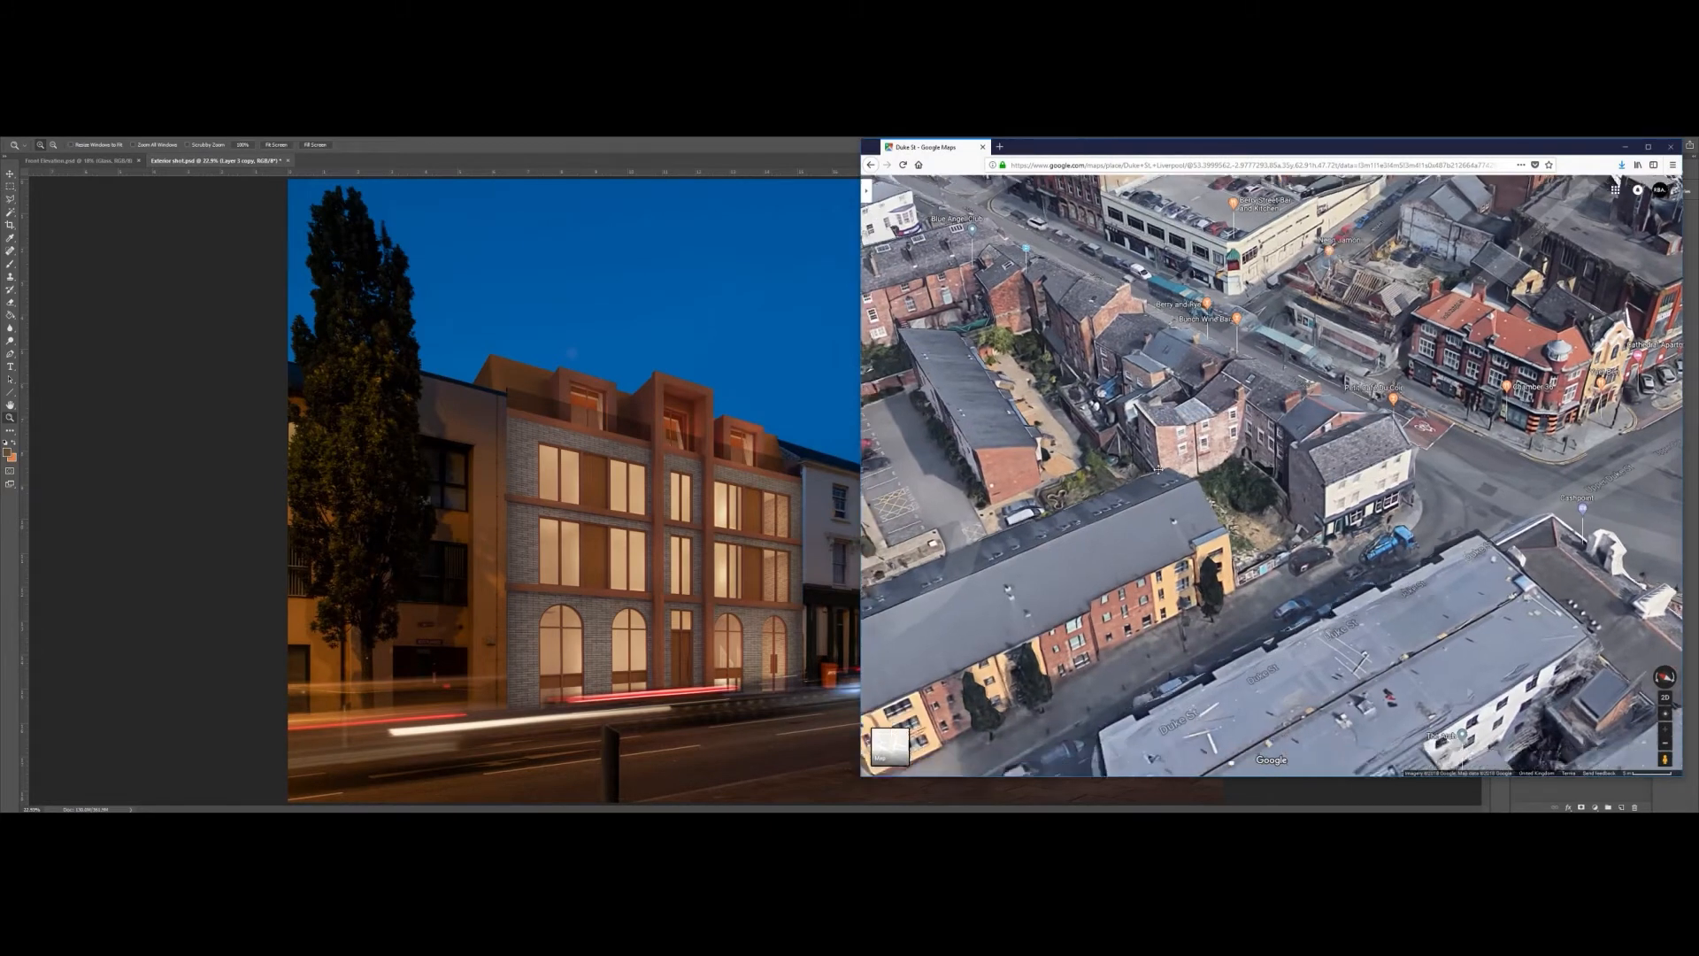
left_click_drag(1664, 759, 1277, 582)
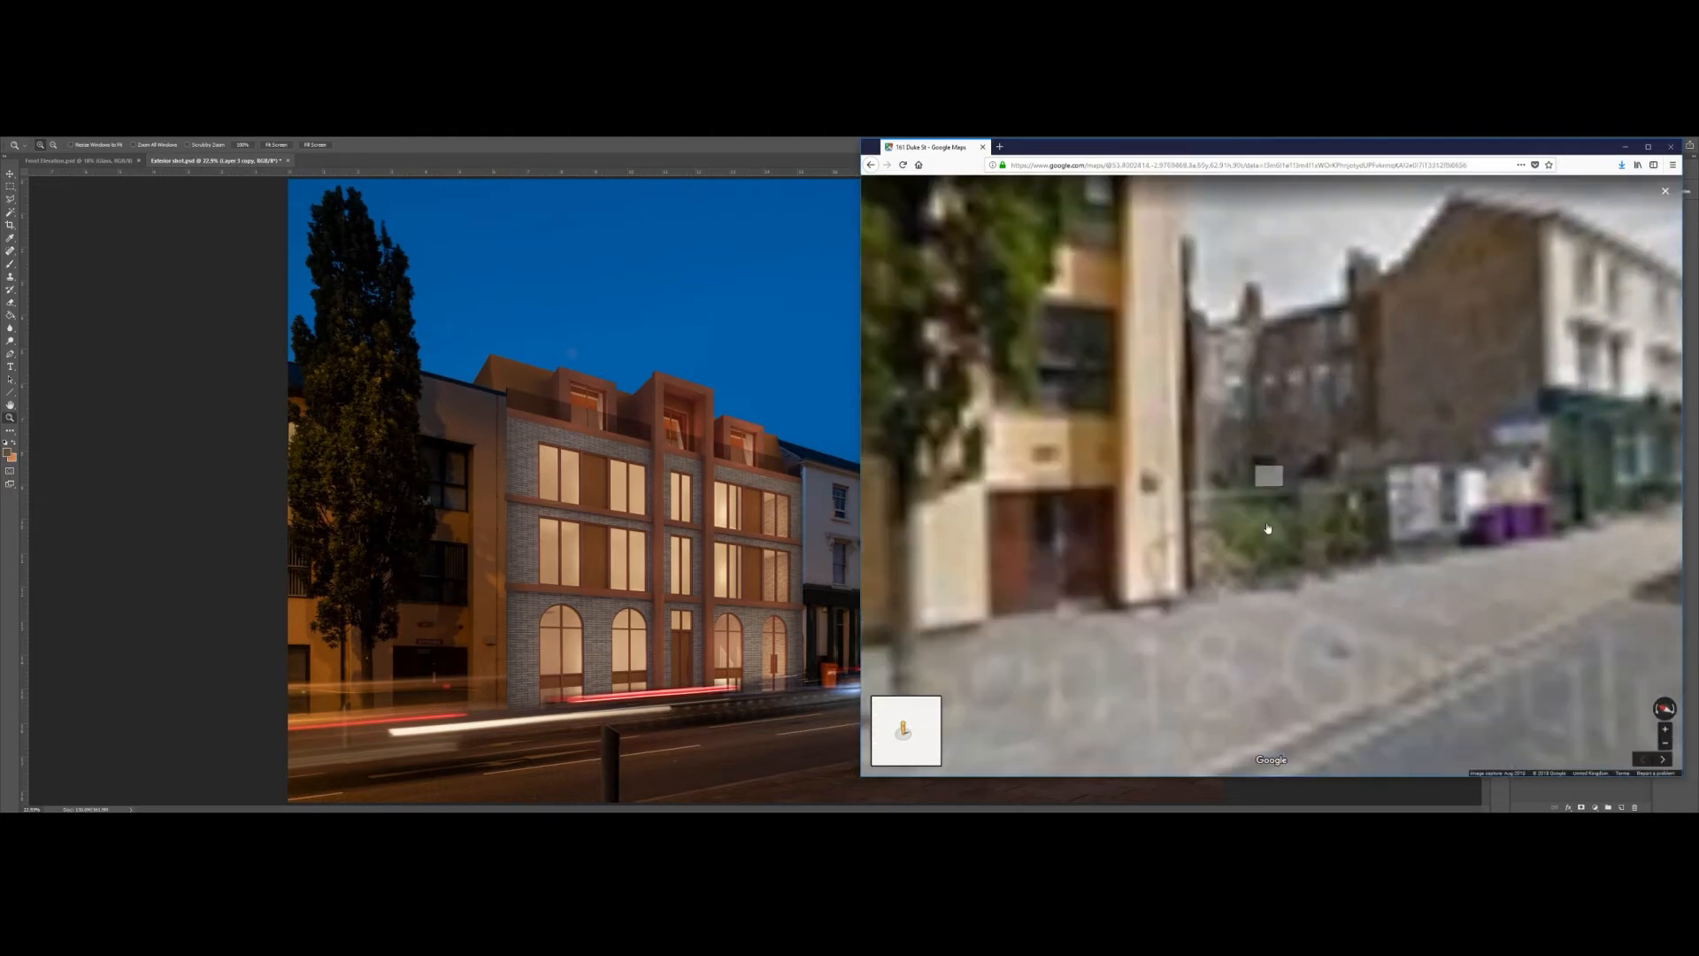
left_click_drag(1304, 509, 1217, 481)
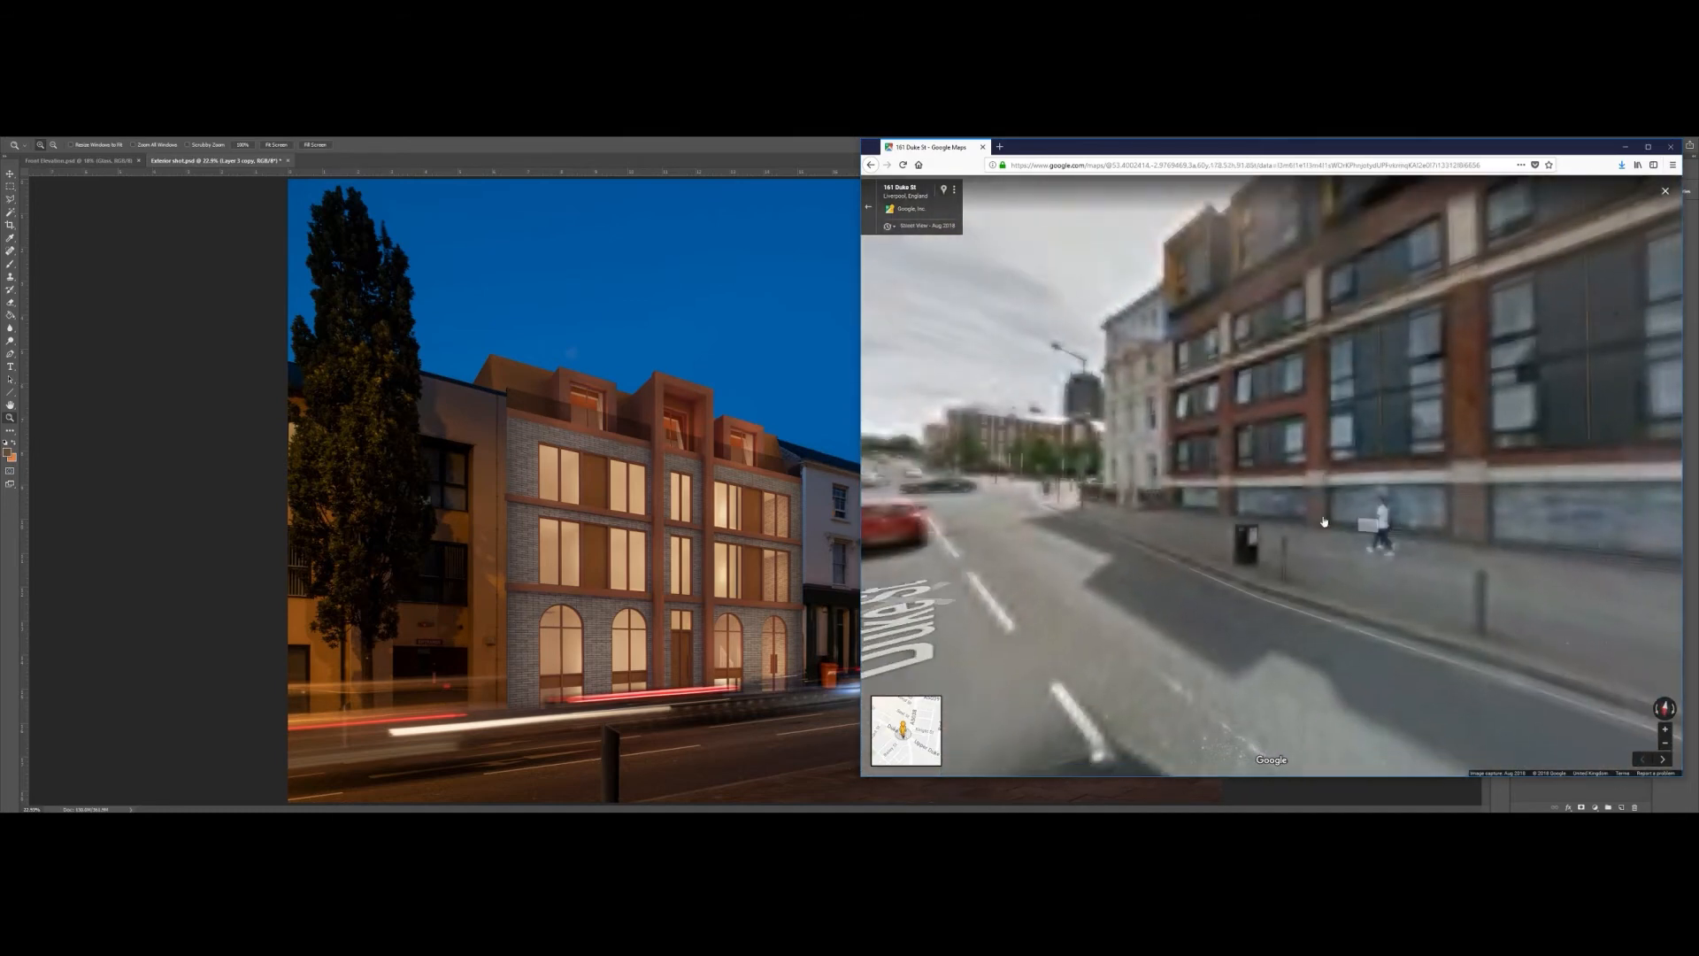
left_click(1249, 512)
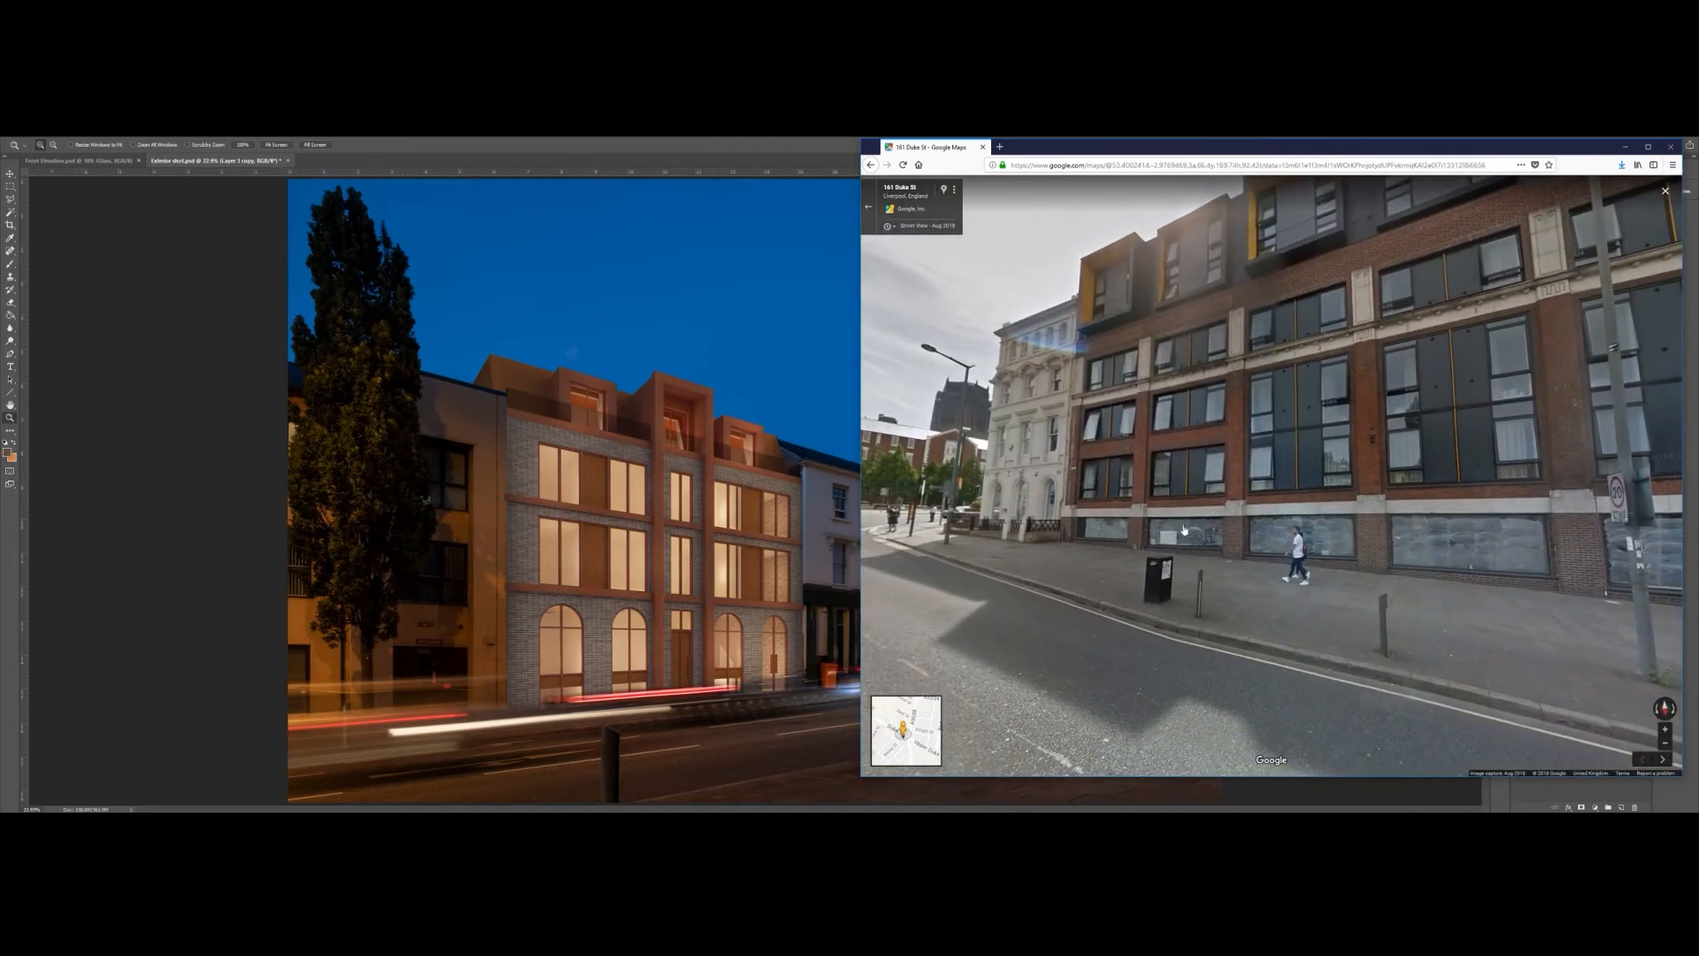
- Maximize Street View and examine the brick building with yellow-framed top-floor windows opposite the site from several positions
left_click(1648, 147)
left_click_drag(959, 433, 852, 416)
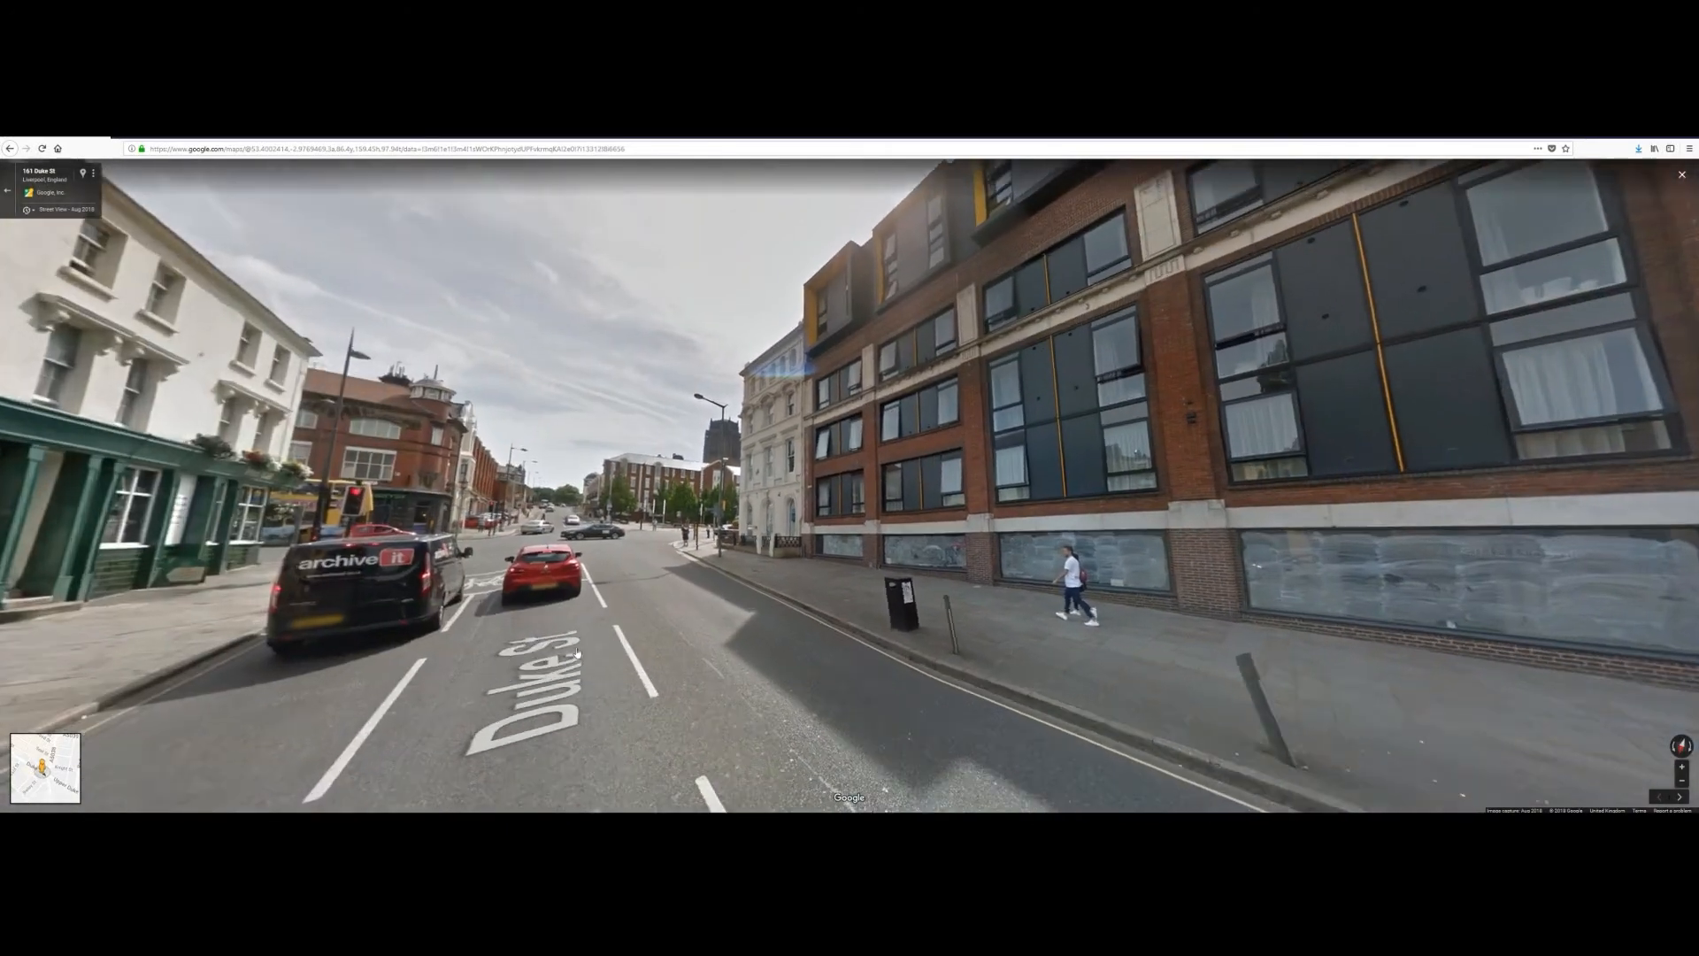
left_click(584, 663)
scroll(625, 511, "down", 5)
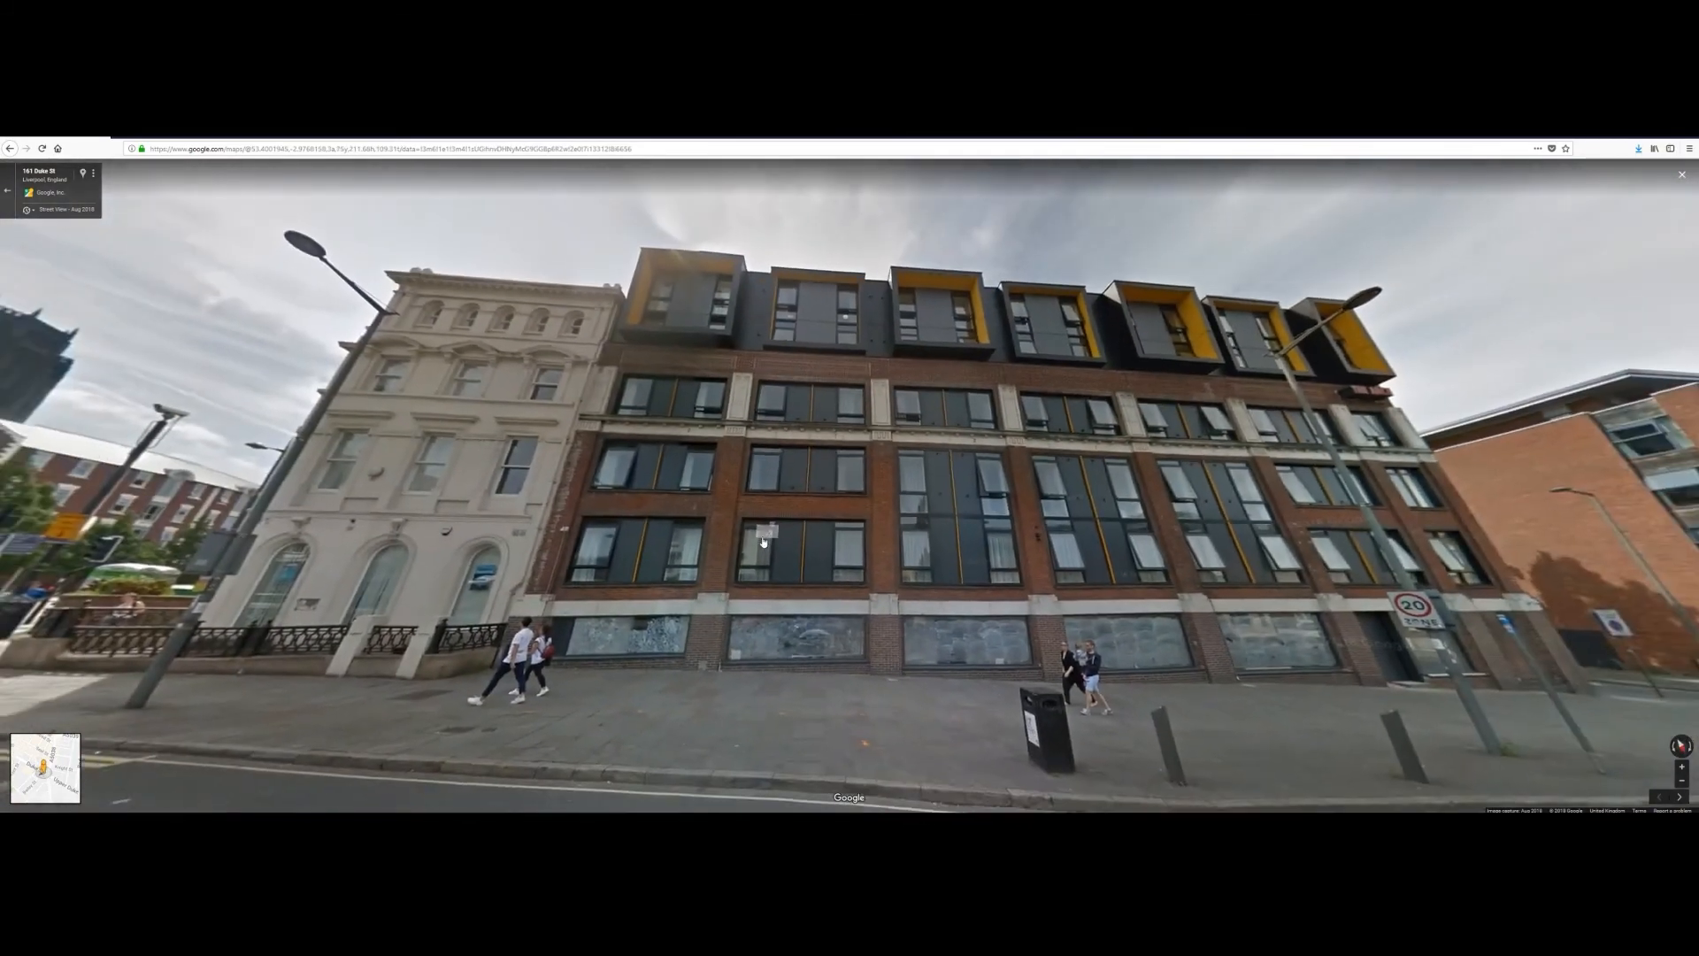
scroll(788, 527, "up", 3)
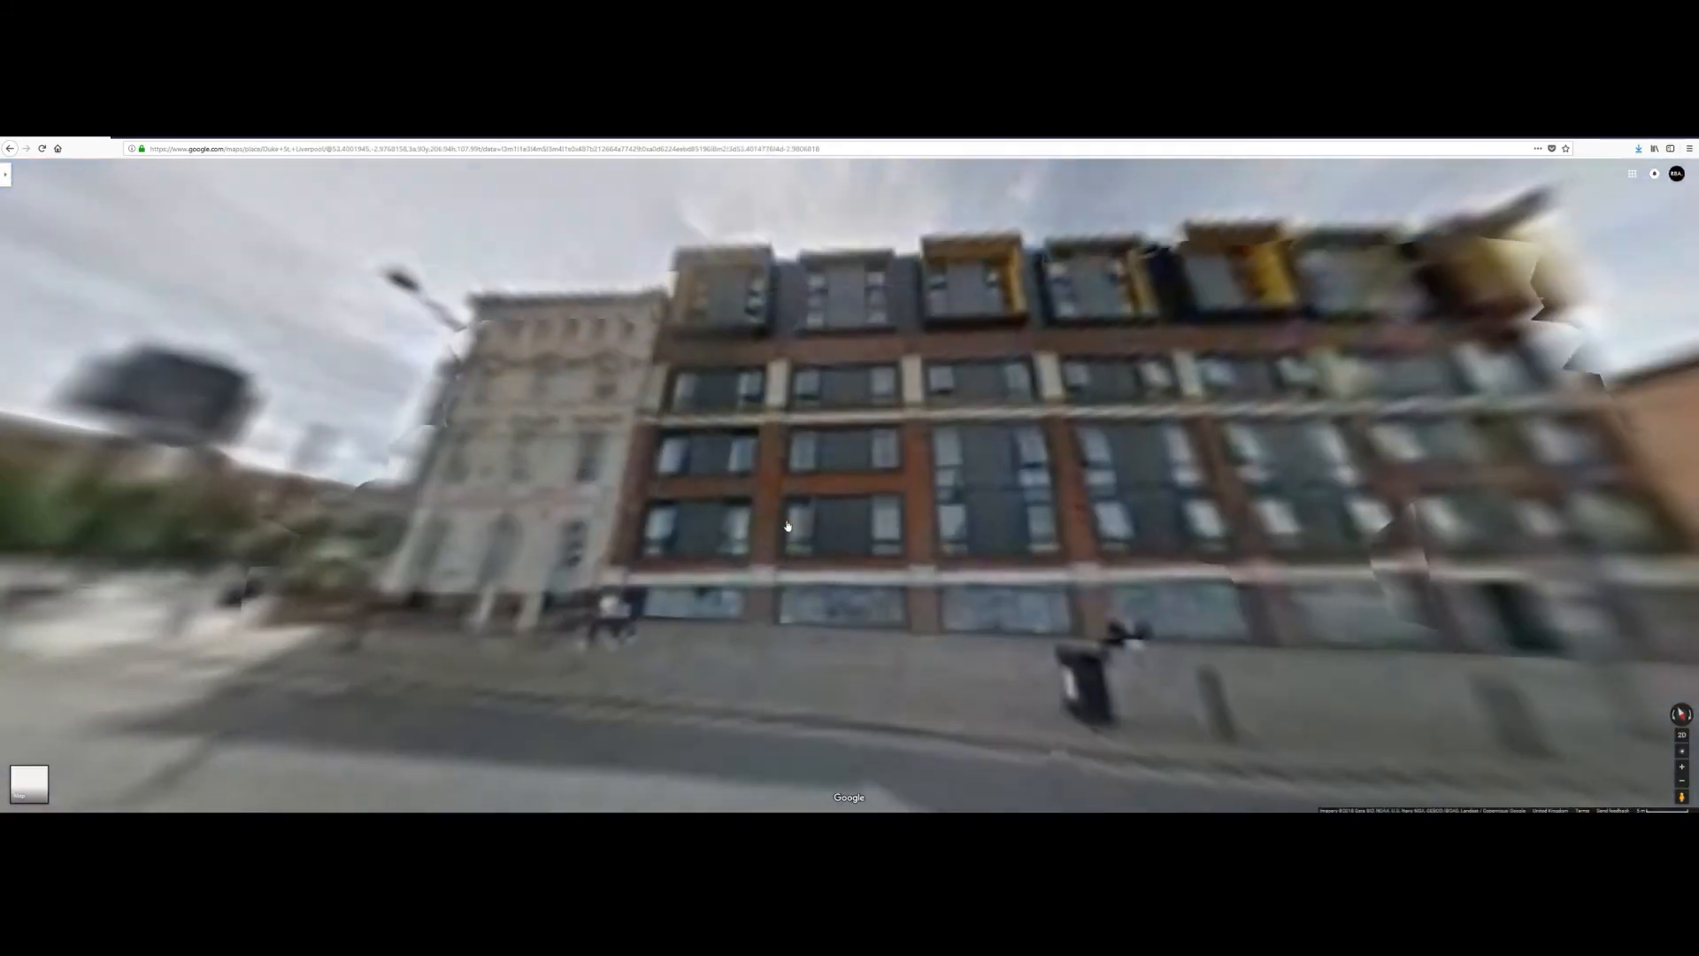
left_click_drag(795, 502, 790, 491)
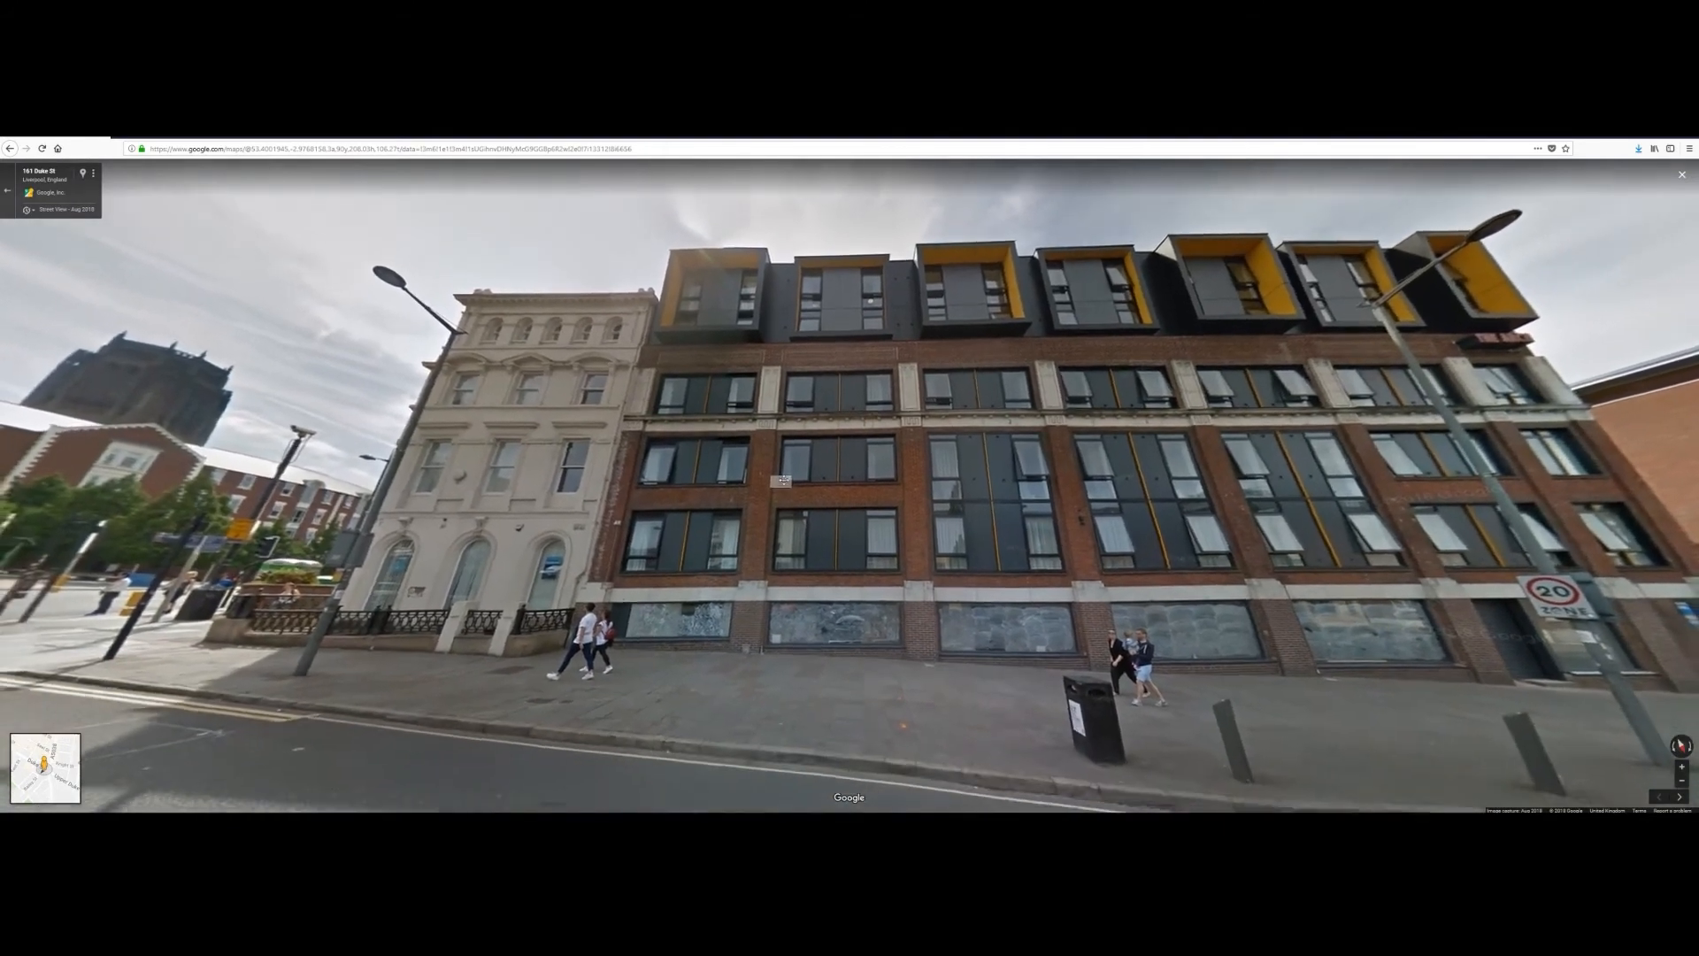
left_click_drag(784, 478, 776, 414)
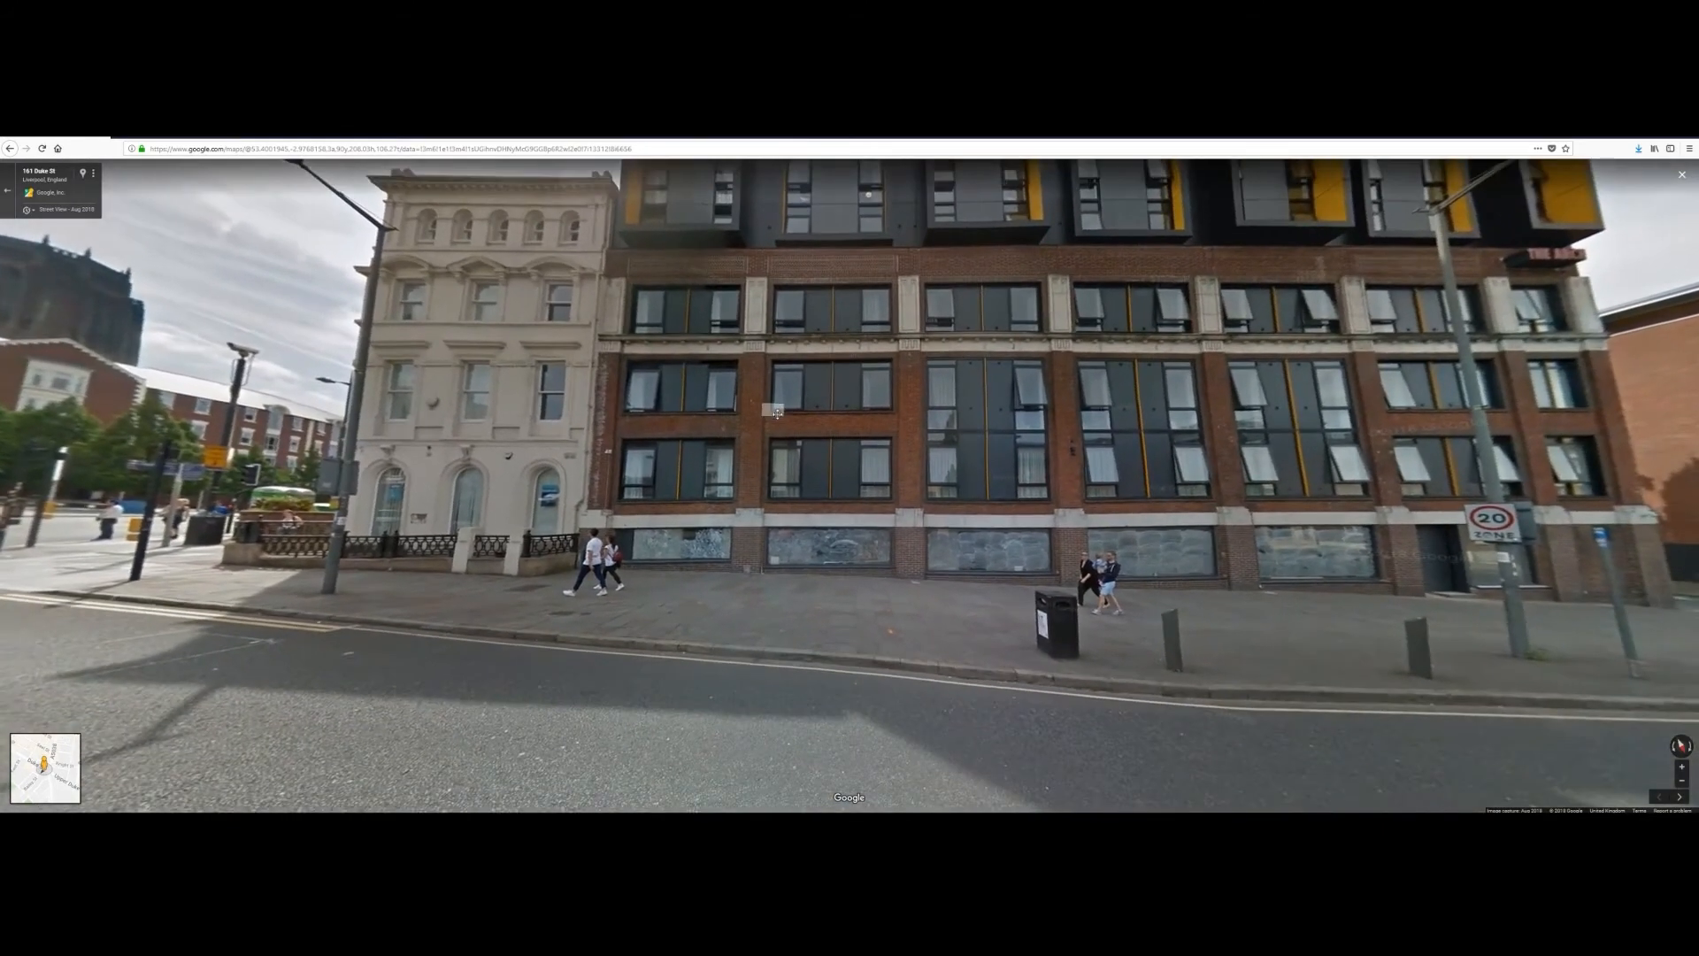
left_click(776, 413)
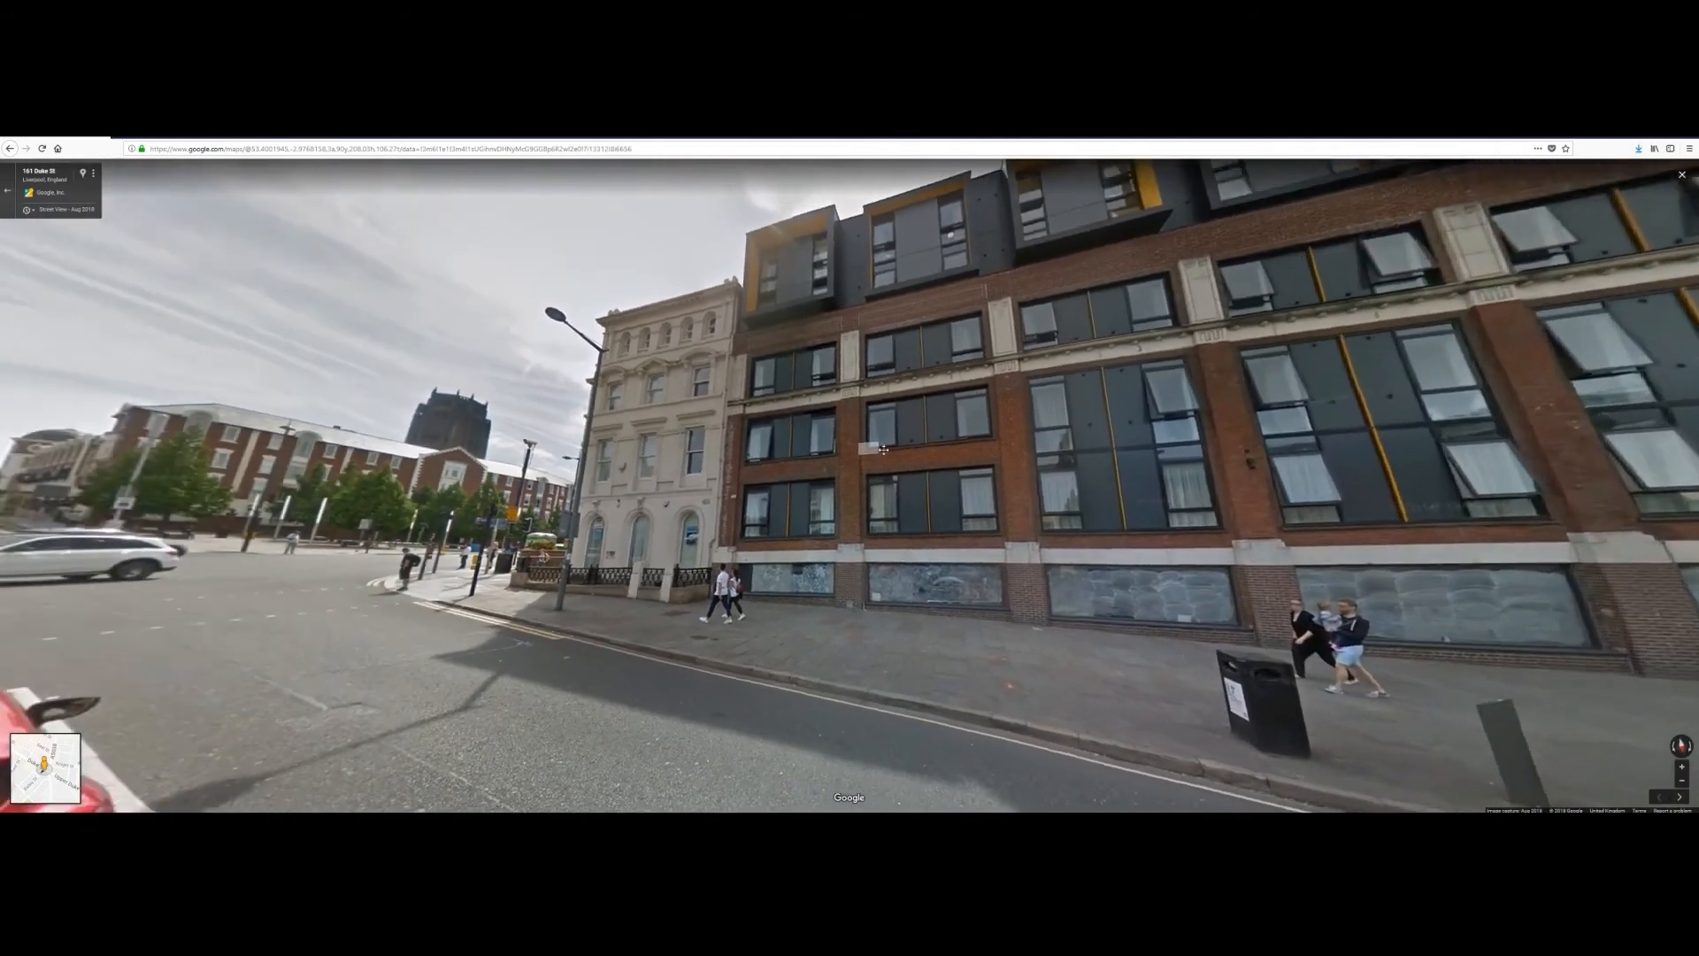
left_click_drag(883, 450, 919, 476)
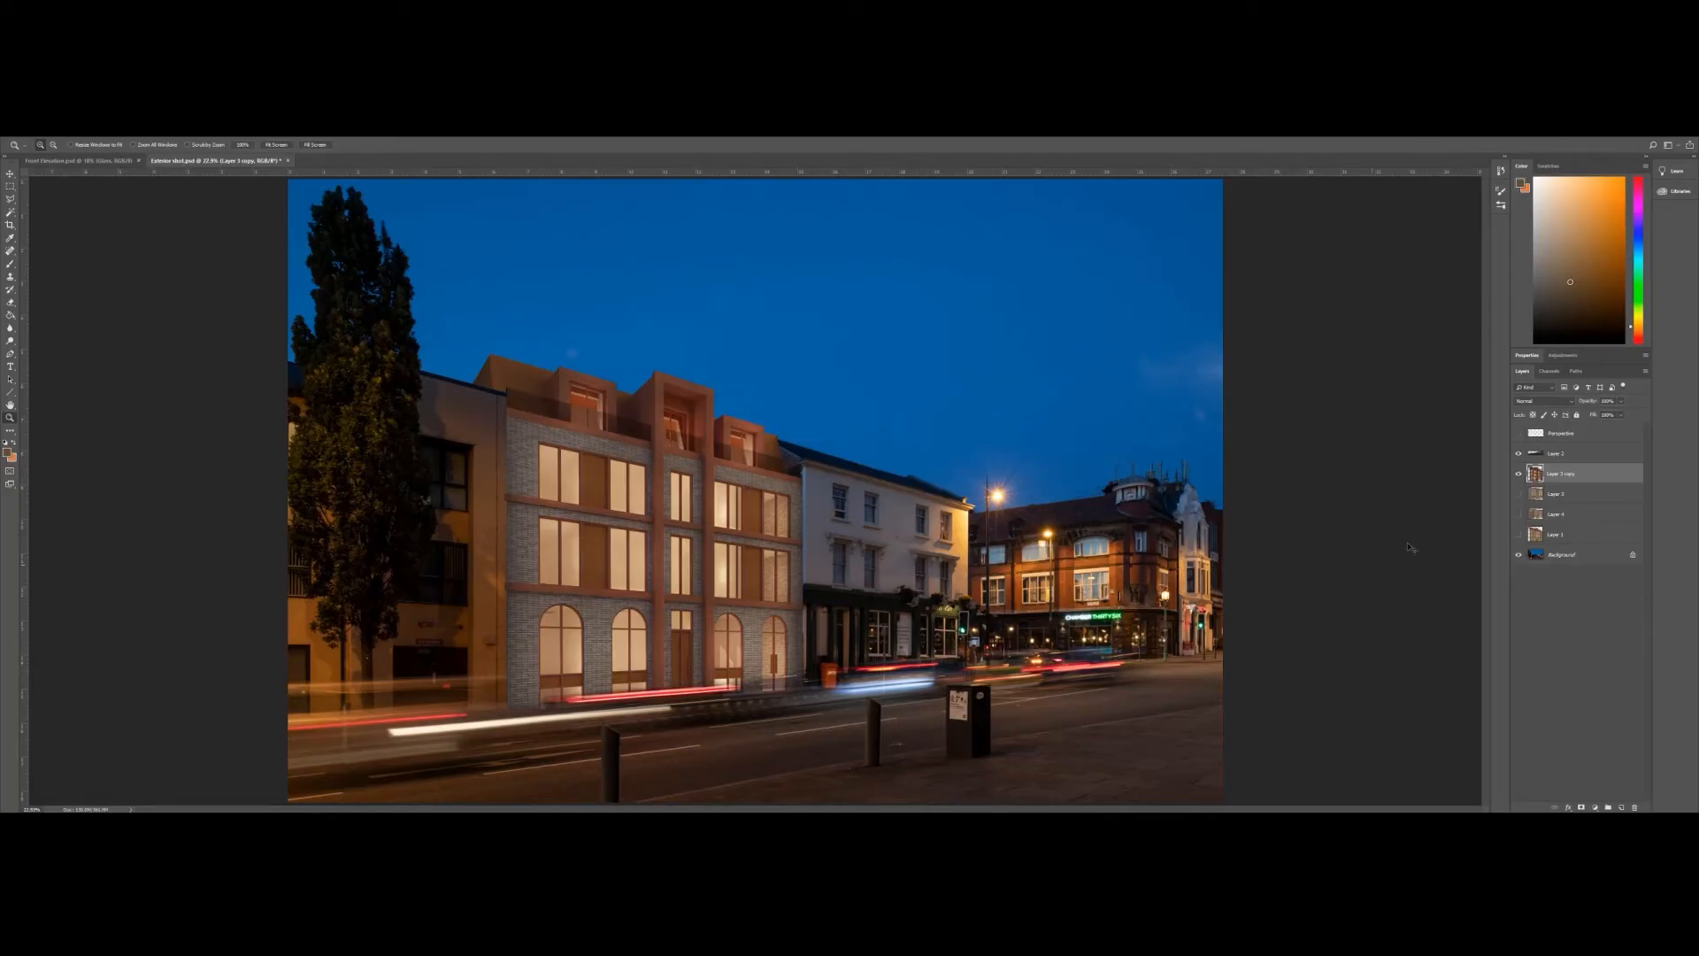
- Return to Photoshop, try pasting the Street View screenshot into the composite, and undo the paste
key("ctrl+v")
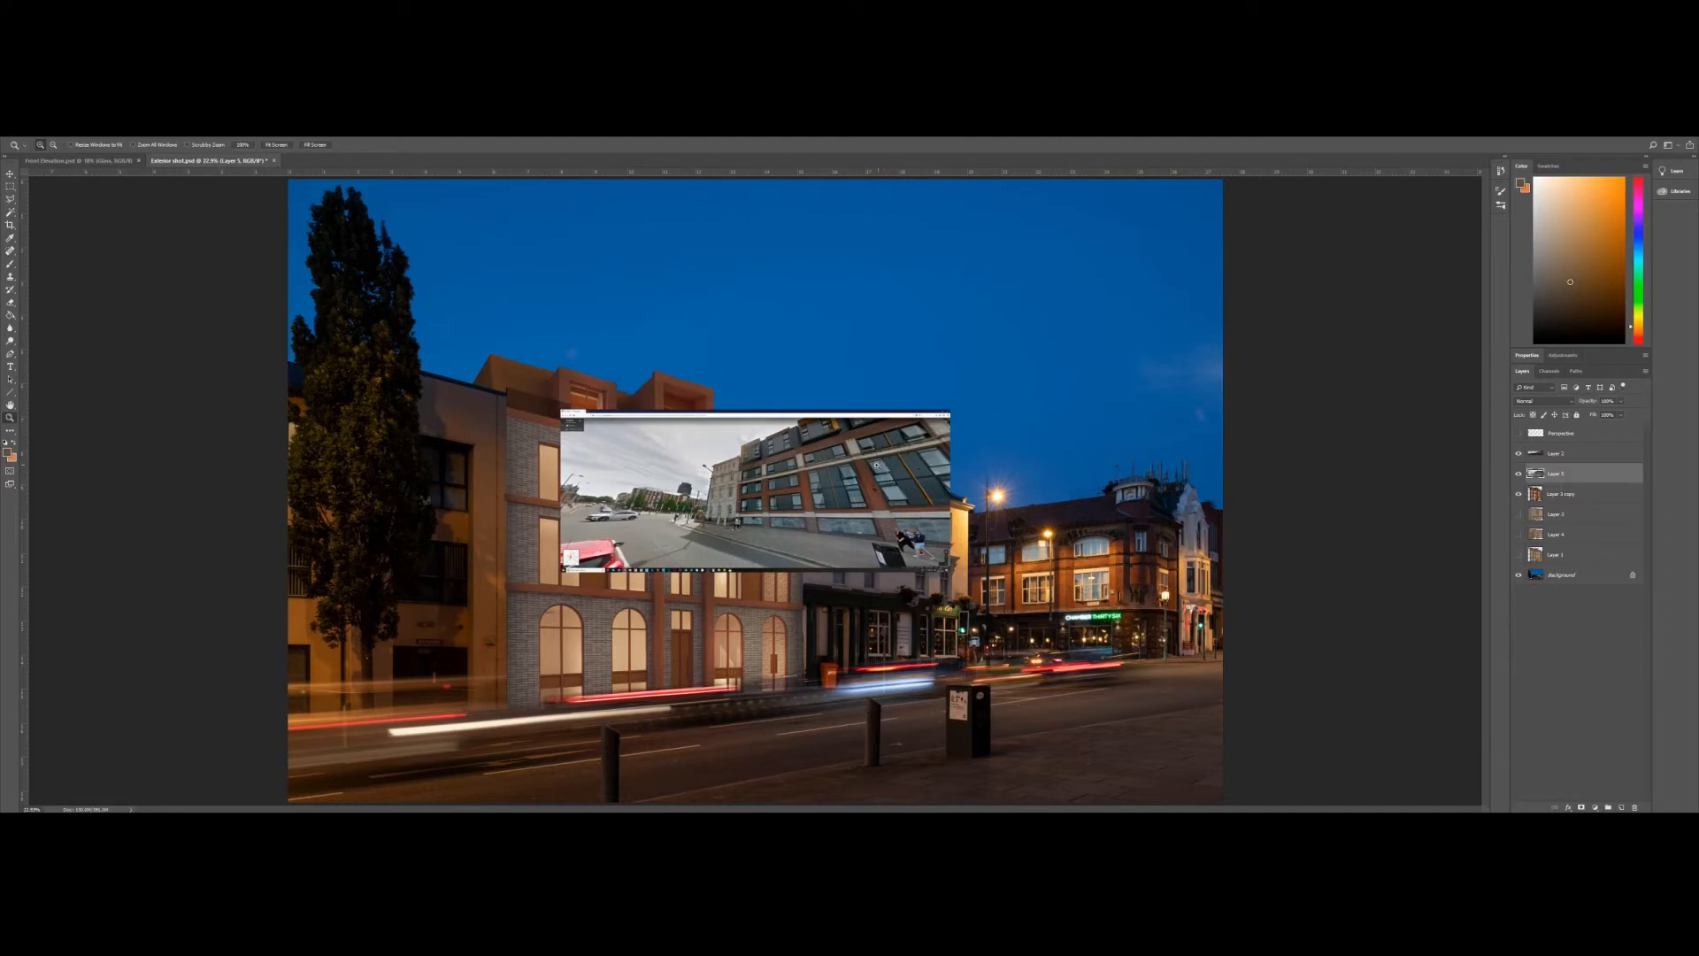
key("ctrl+z")
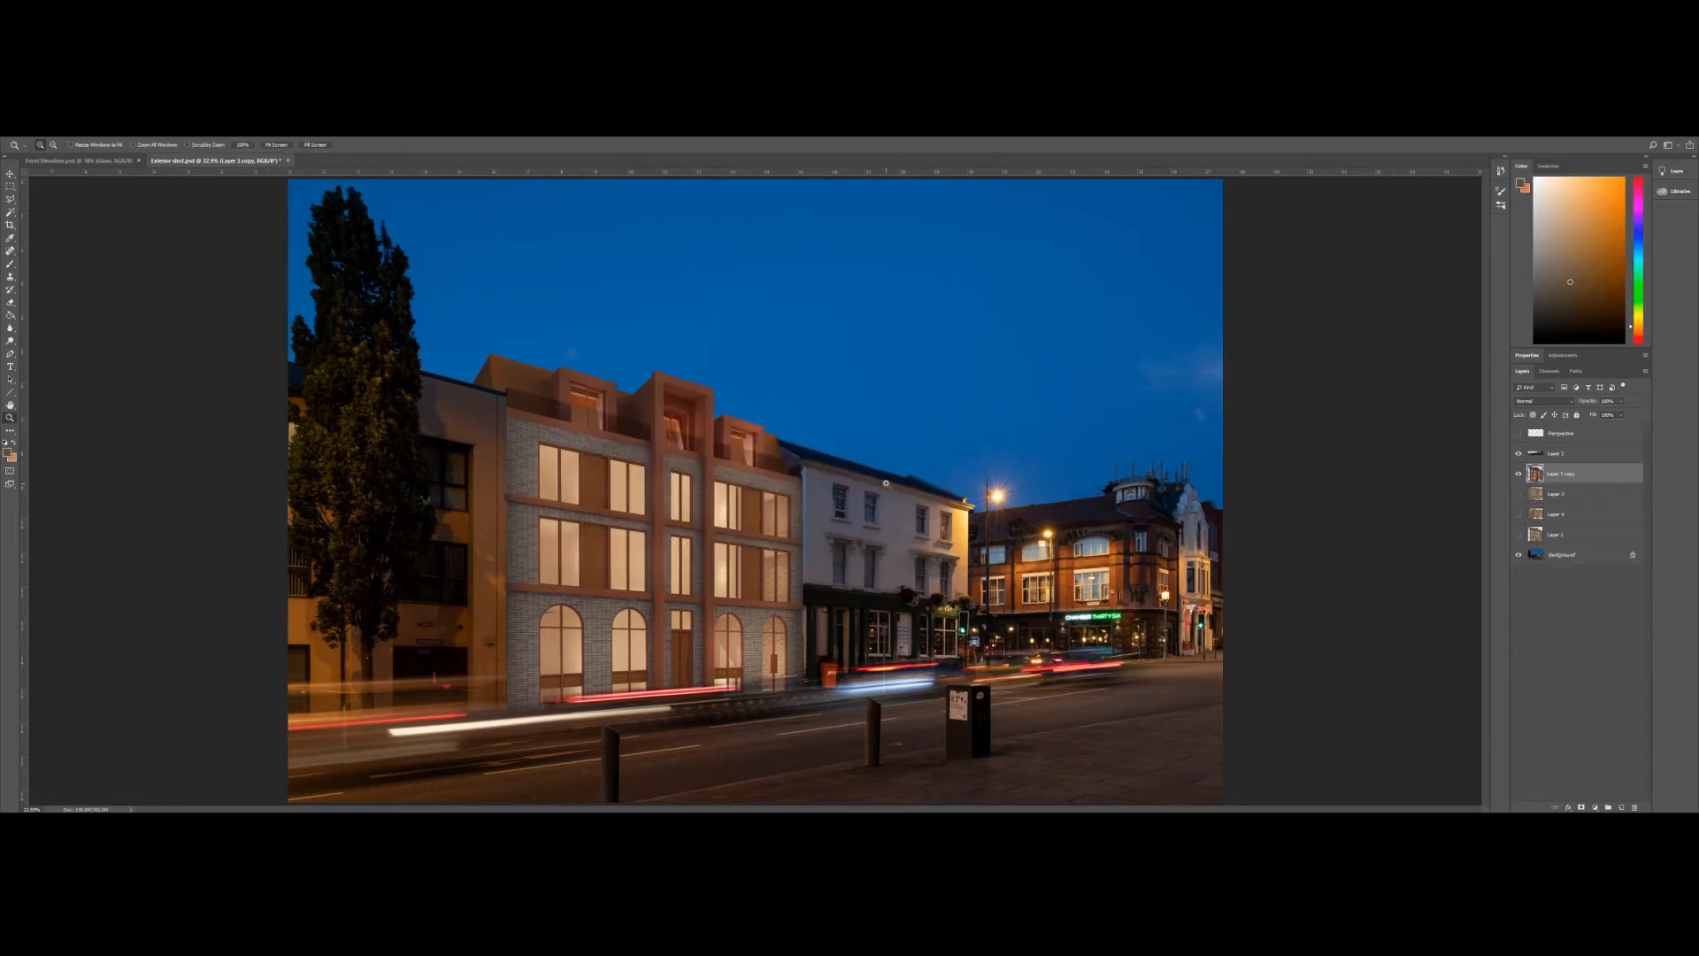
- Paste the Street View screenshot into the composite and crop off its browser frame and outer edges
key("ctrl+v")
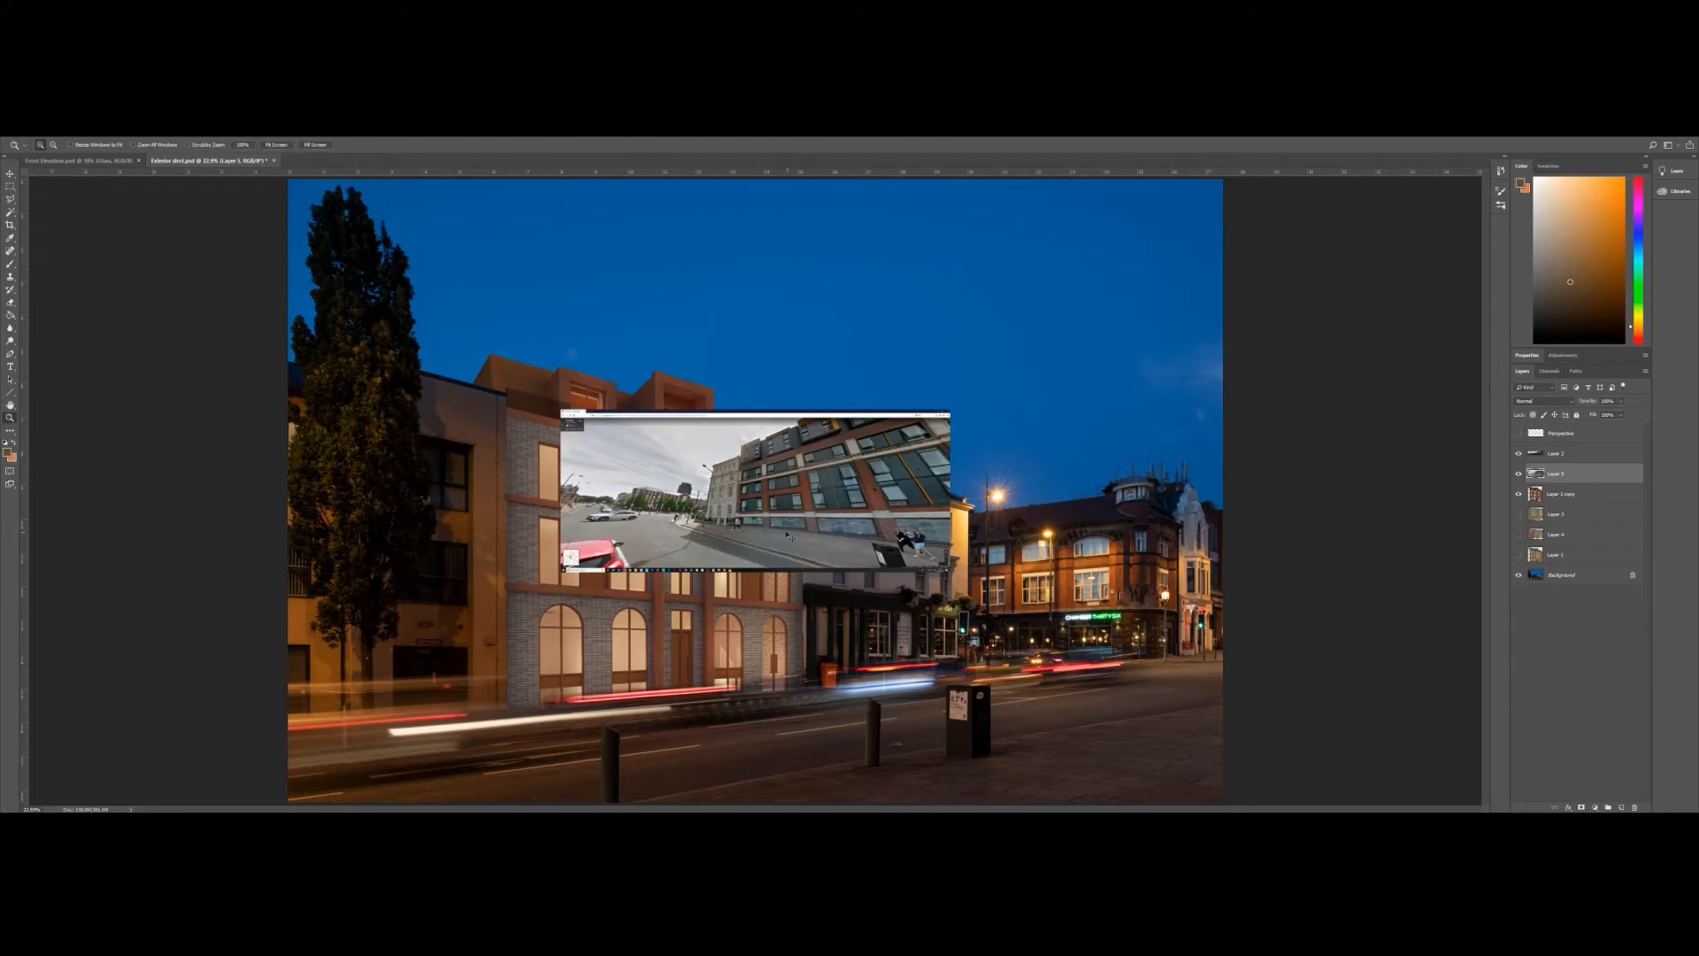
left_click(683, 477)
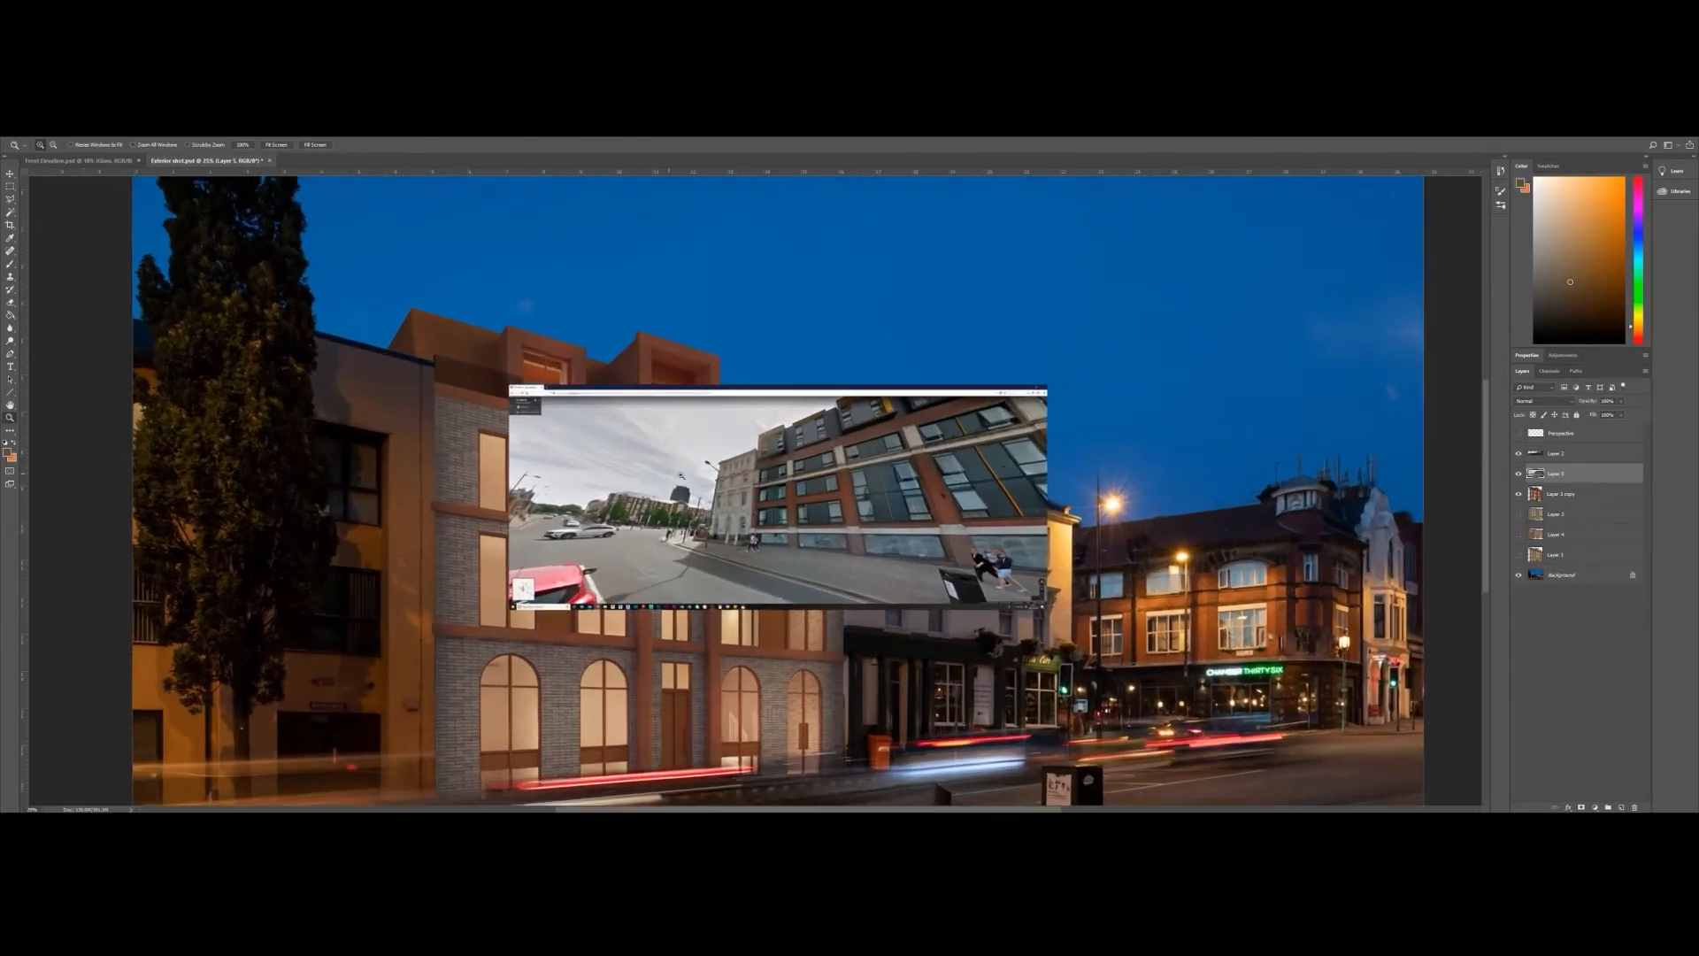
key("m")
left_click_drag(562, 379, 1208, 661)
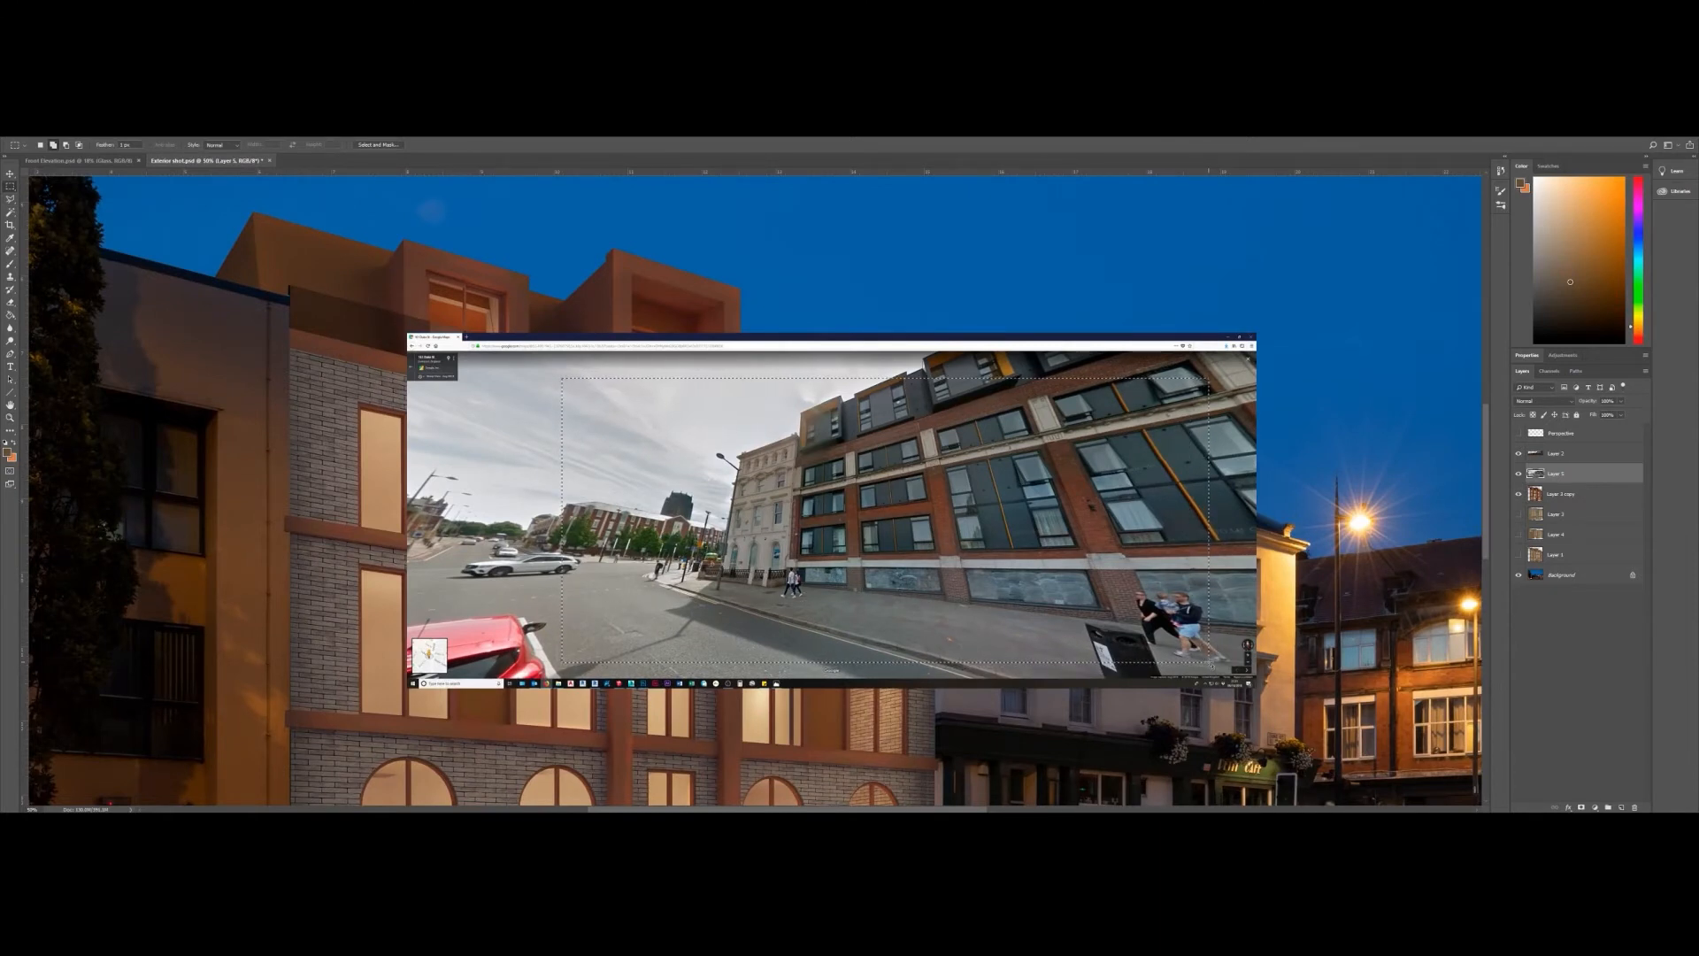
key("ctrl+shift+i")
key("Delete")
- Distort the pasted street image by spreading its upper corners outward to straighten the verticals, and stretch it taller
key("ctrl+t")
left_click_drag(567, 382, 483, 348)
left_click_drag(1209, 379, 1310, 373)
key("Return")
key("ctrl+t")
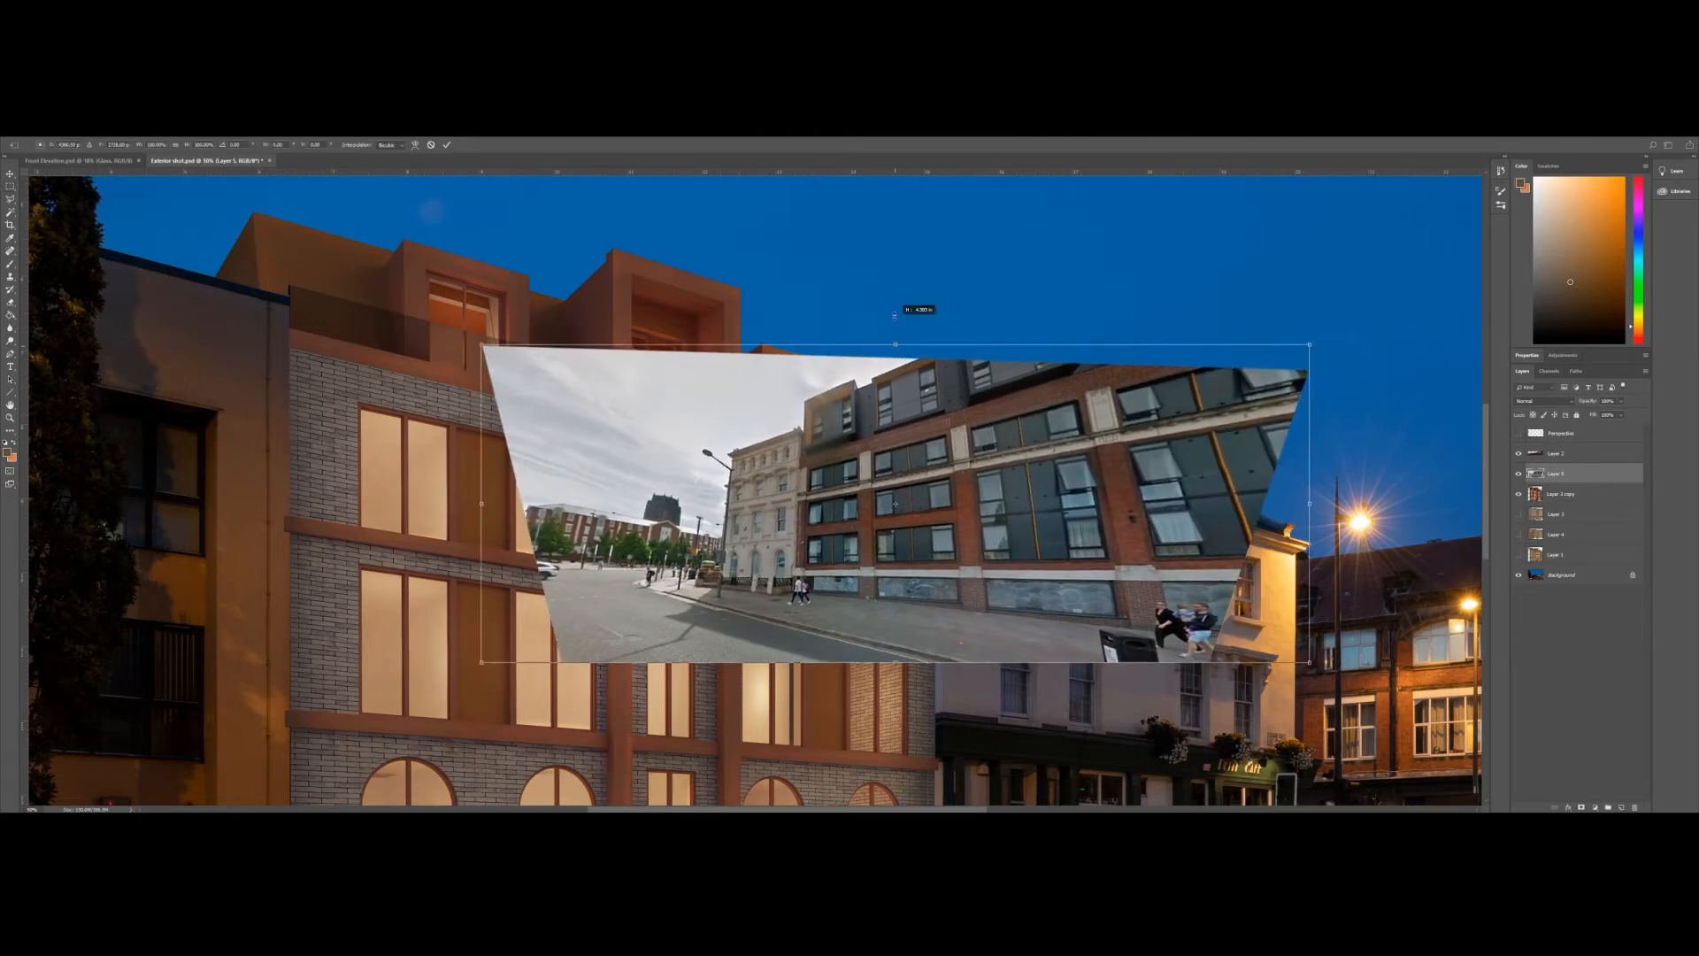
left_click_drag(895, 343, 923, 238)
key("Return")
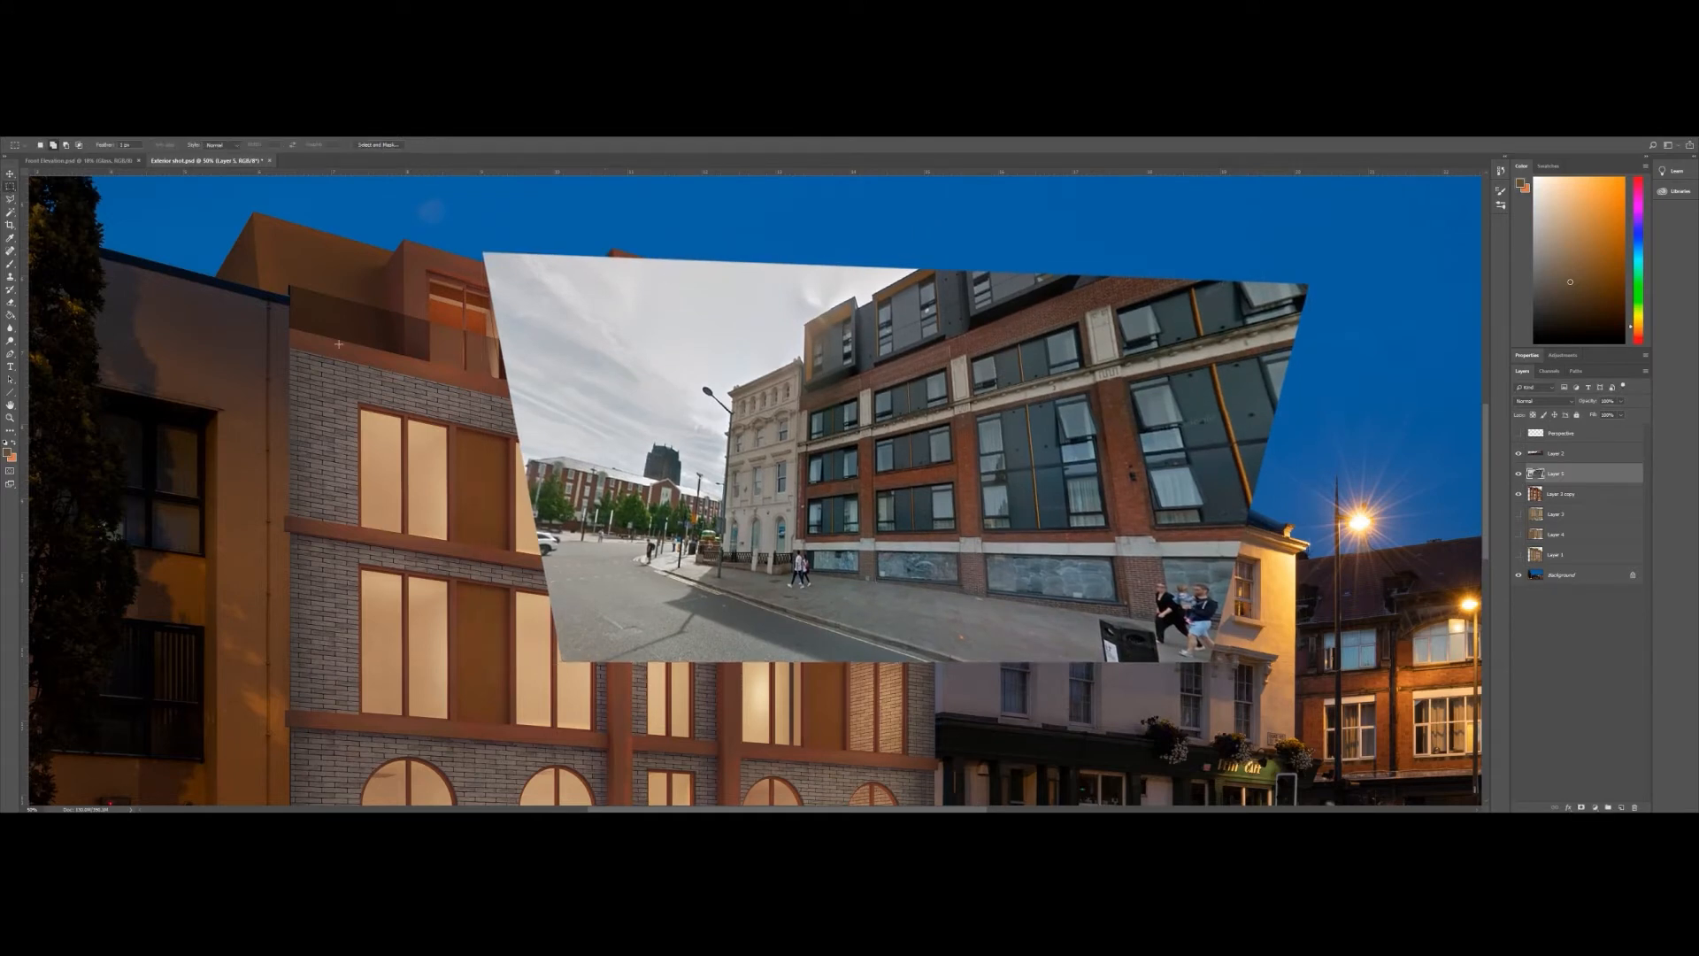
- Trim the distorted street image to a clean rectangle by deleting everything outside it, and clear the selection
left_click_drag(1196, 655, 567, 295)
key("ctrl+shift+i")
key("Delete")
key("ctrl+d")
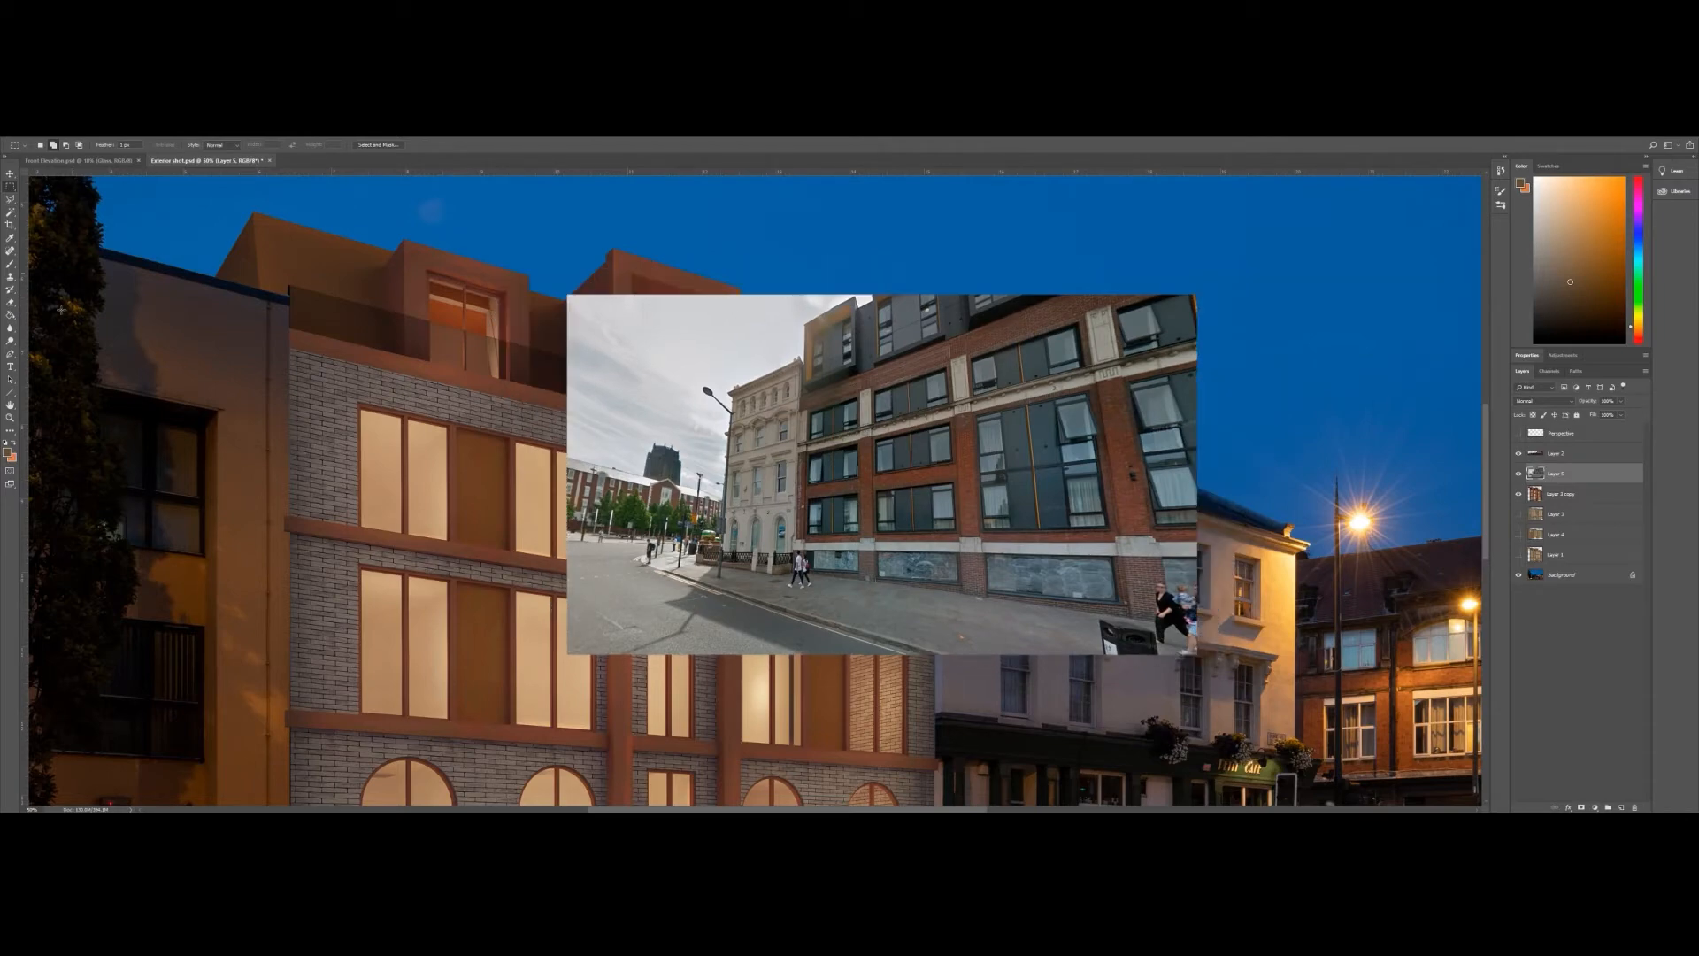
- Flip the street image horizontally, enlarge it and position its brick building over the hotel render and the neighbouring building
key("z")
key("ctrl+0")
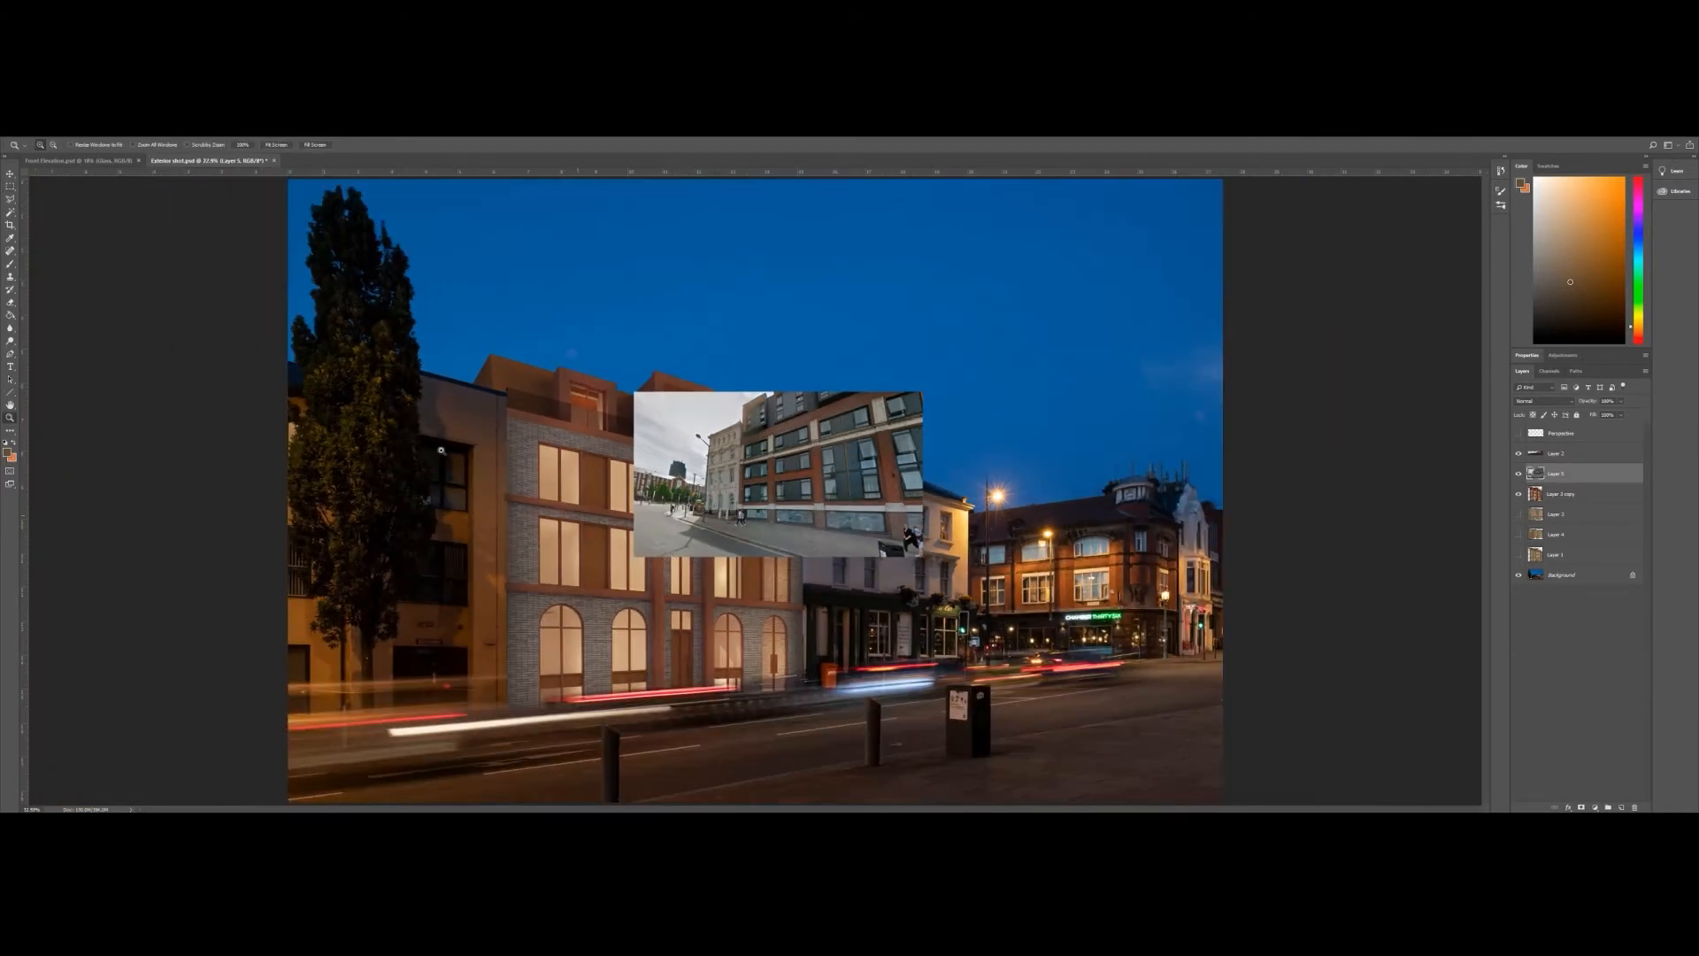
key("ctrl+t")
right_click(659, 520)
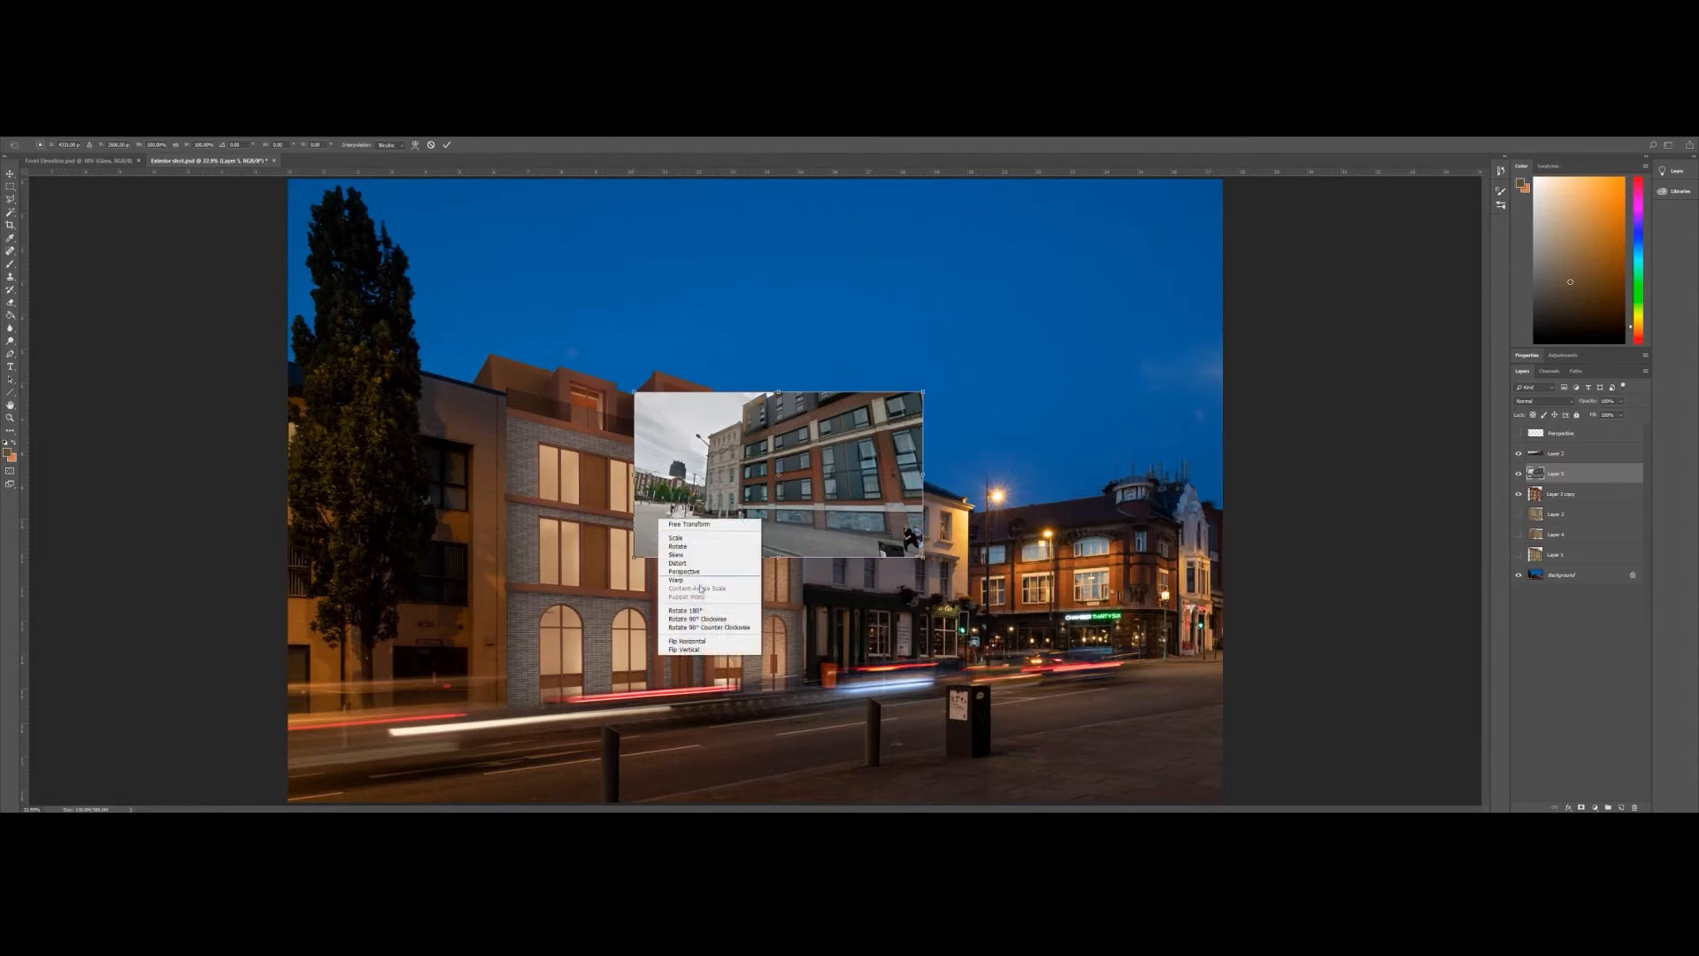
left_click(687, 641)
left_click_drag(788, 456, 642, 613)
left_click_drag(776, 548, 1092, 461)
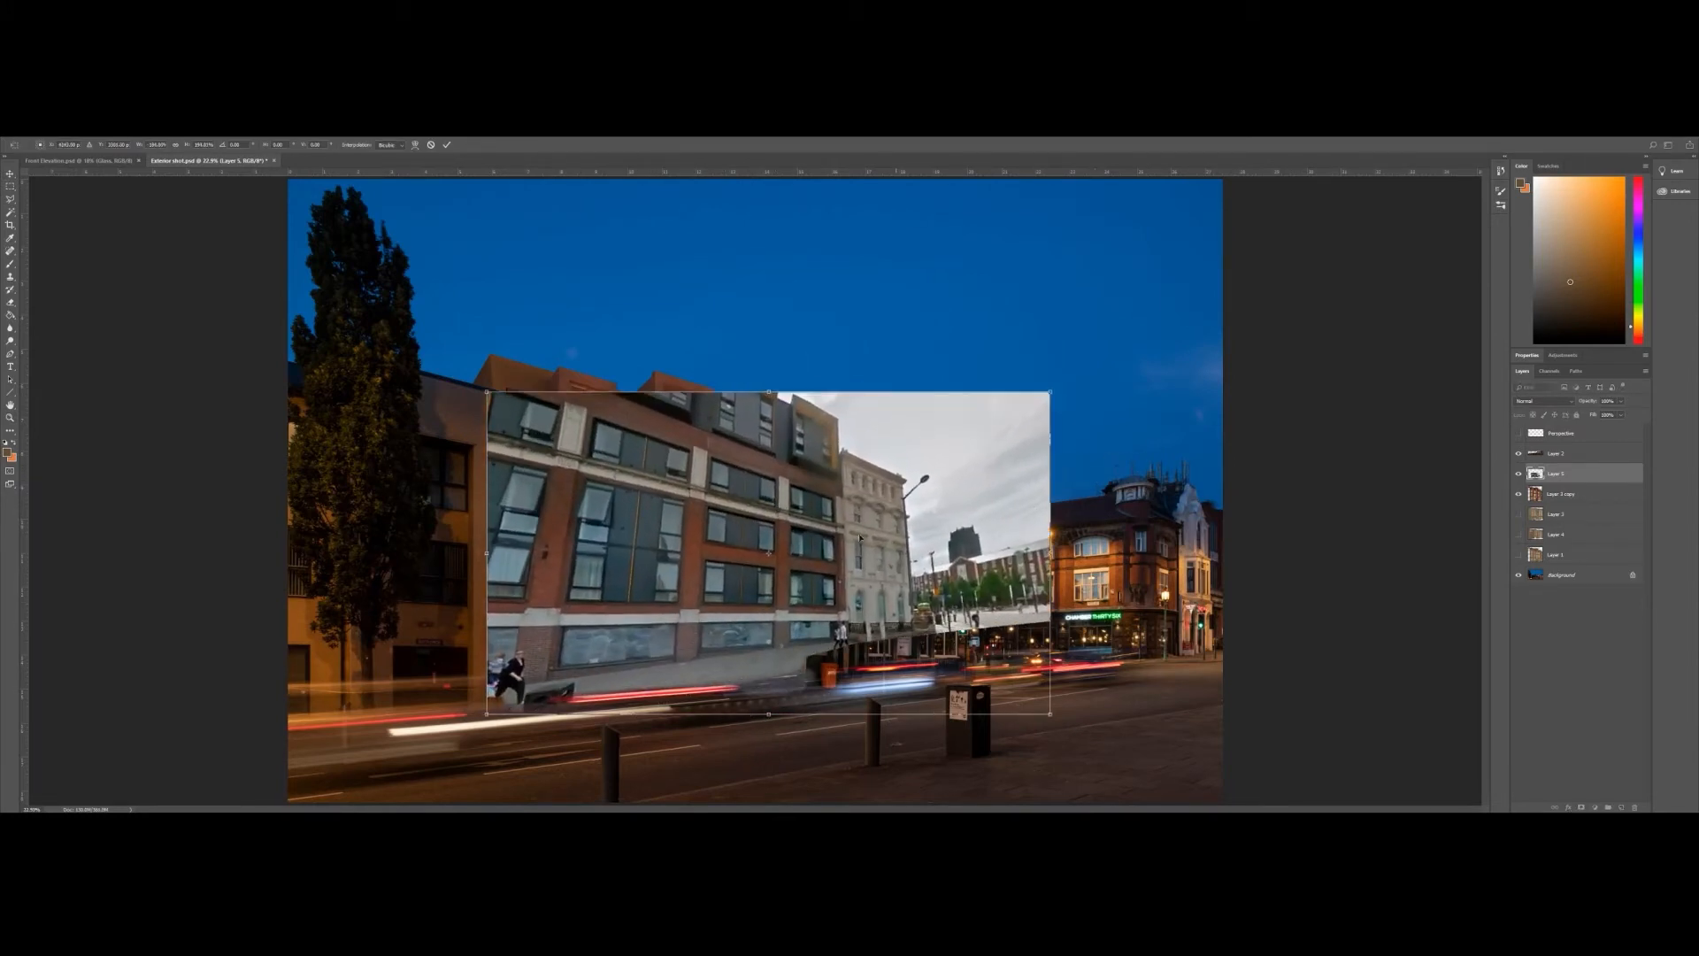
left_click_drag(709, 482, 576, 494)
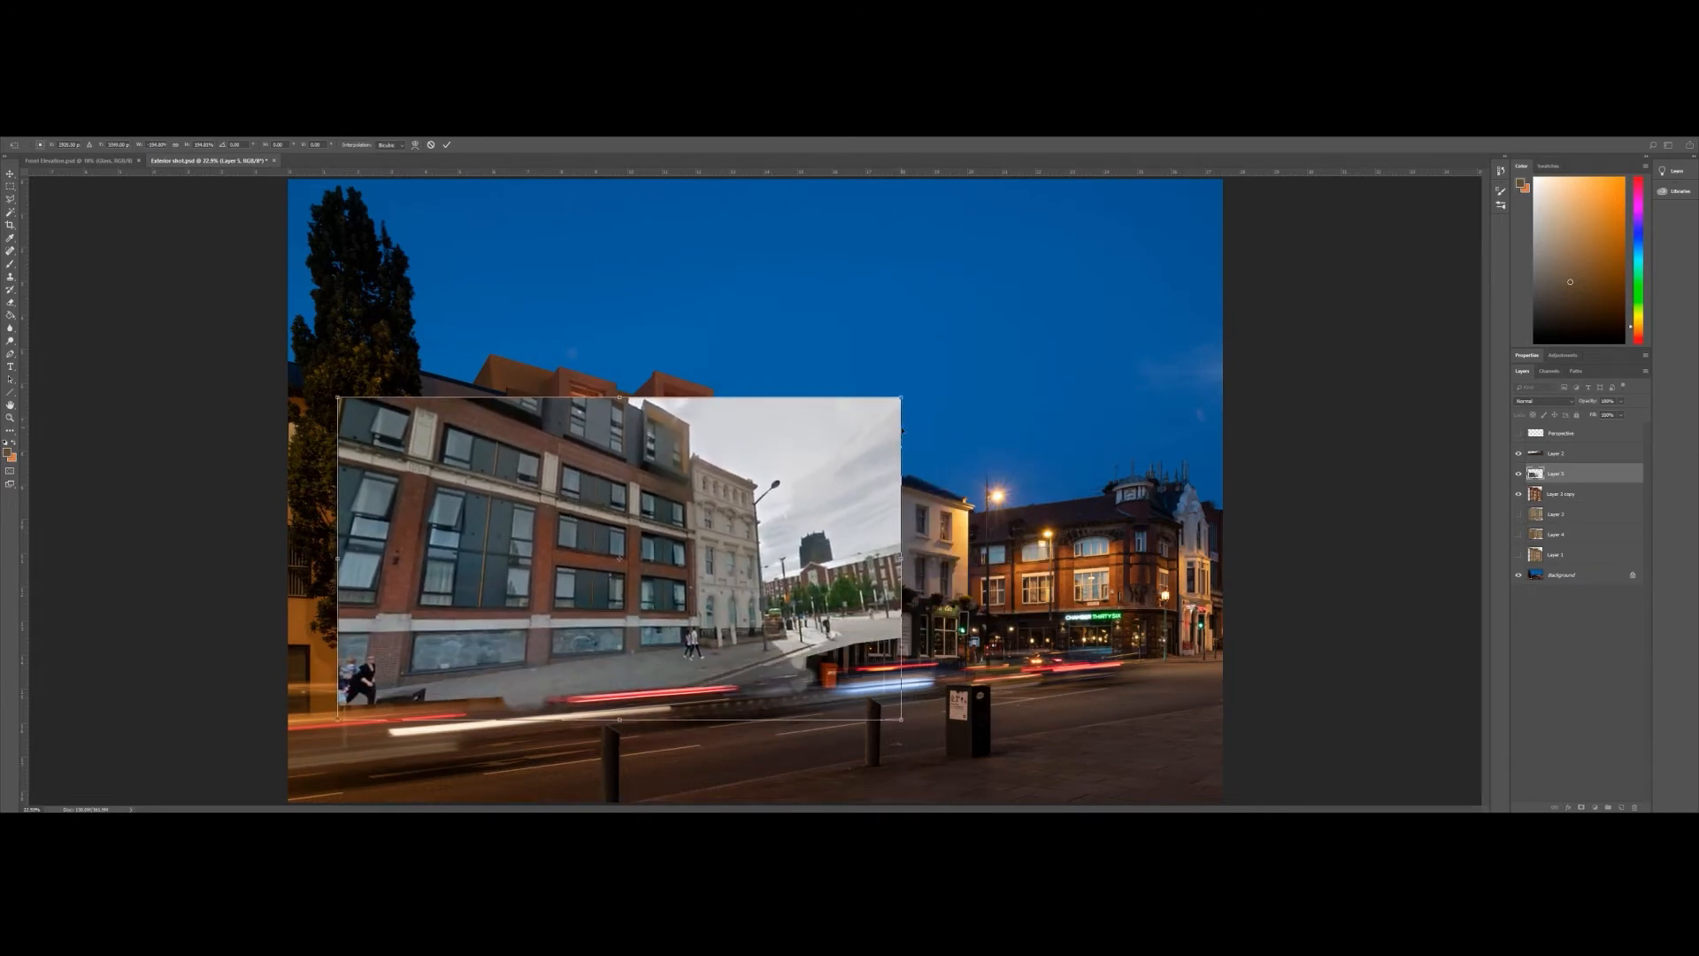
left_click_drag(903, 397, 946, 372)
left_click_drag(722, 459, 736, 454)
key("Return")
- Set the street image layer's blend mode to Overlay and shift it slightly down and left over the facades
left_click(1560, 402)
left_click(1549, 522)
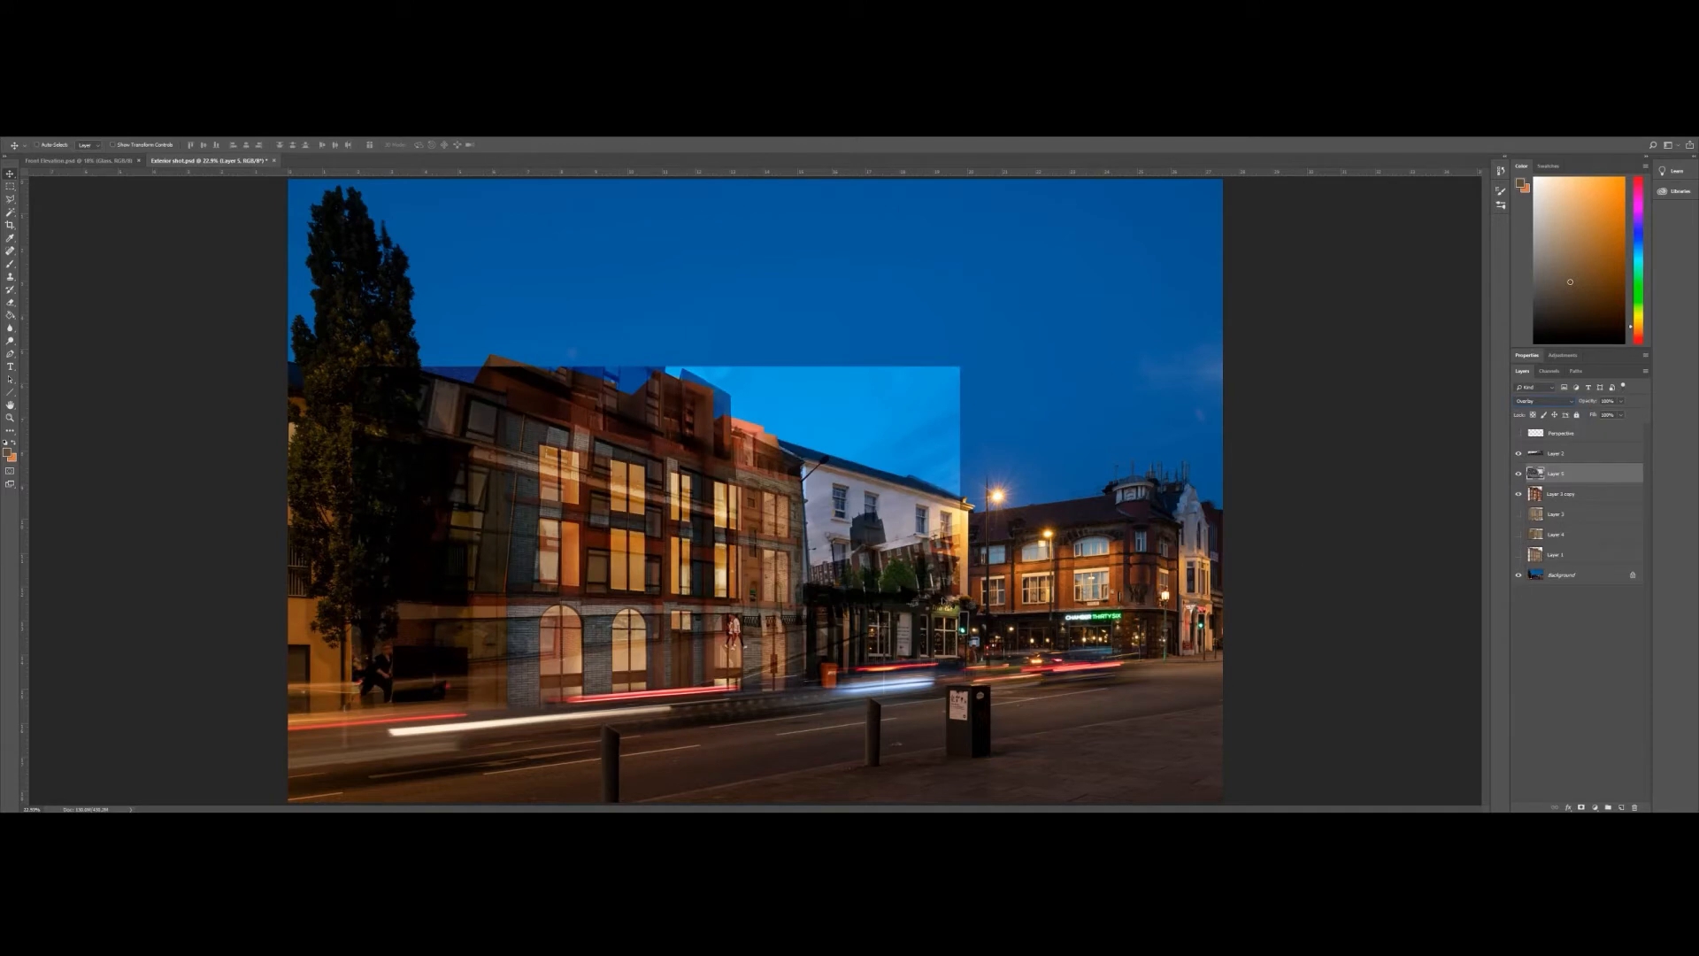
mouse_move(622, 588)
left_mouse_down()
mouse_move(614, 632)
mouse_move(614, 610)
mouse_move(554, 607)
mouse_move(594, 608)
left_mouse_up()
- Spread the upper corners of the overlaid street image further outward to match the photograph's perspective, and nudge it down
key("ctrl+t")
left_click_drag(933, 381, 963, 384)
left_click_drag(318, 382, 290, 381)
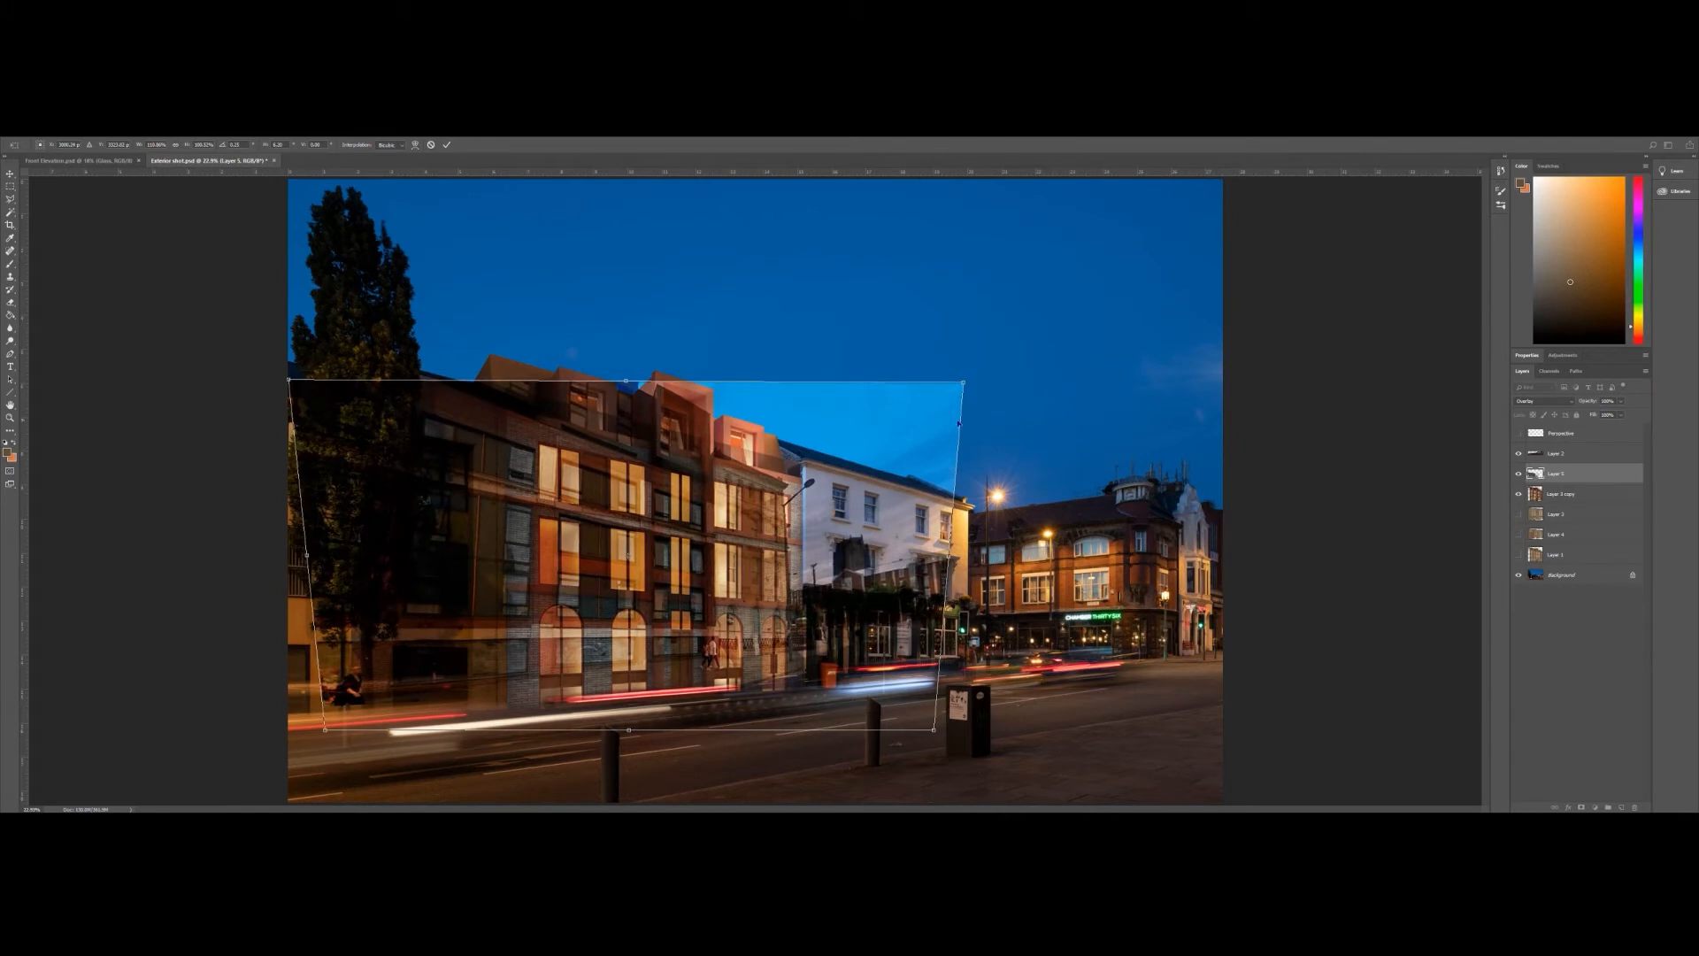
left_click_drag(966, 384, 984, 384)
key("Return")
left_click_drag(670, 436, 676, 445)
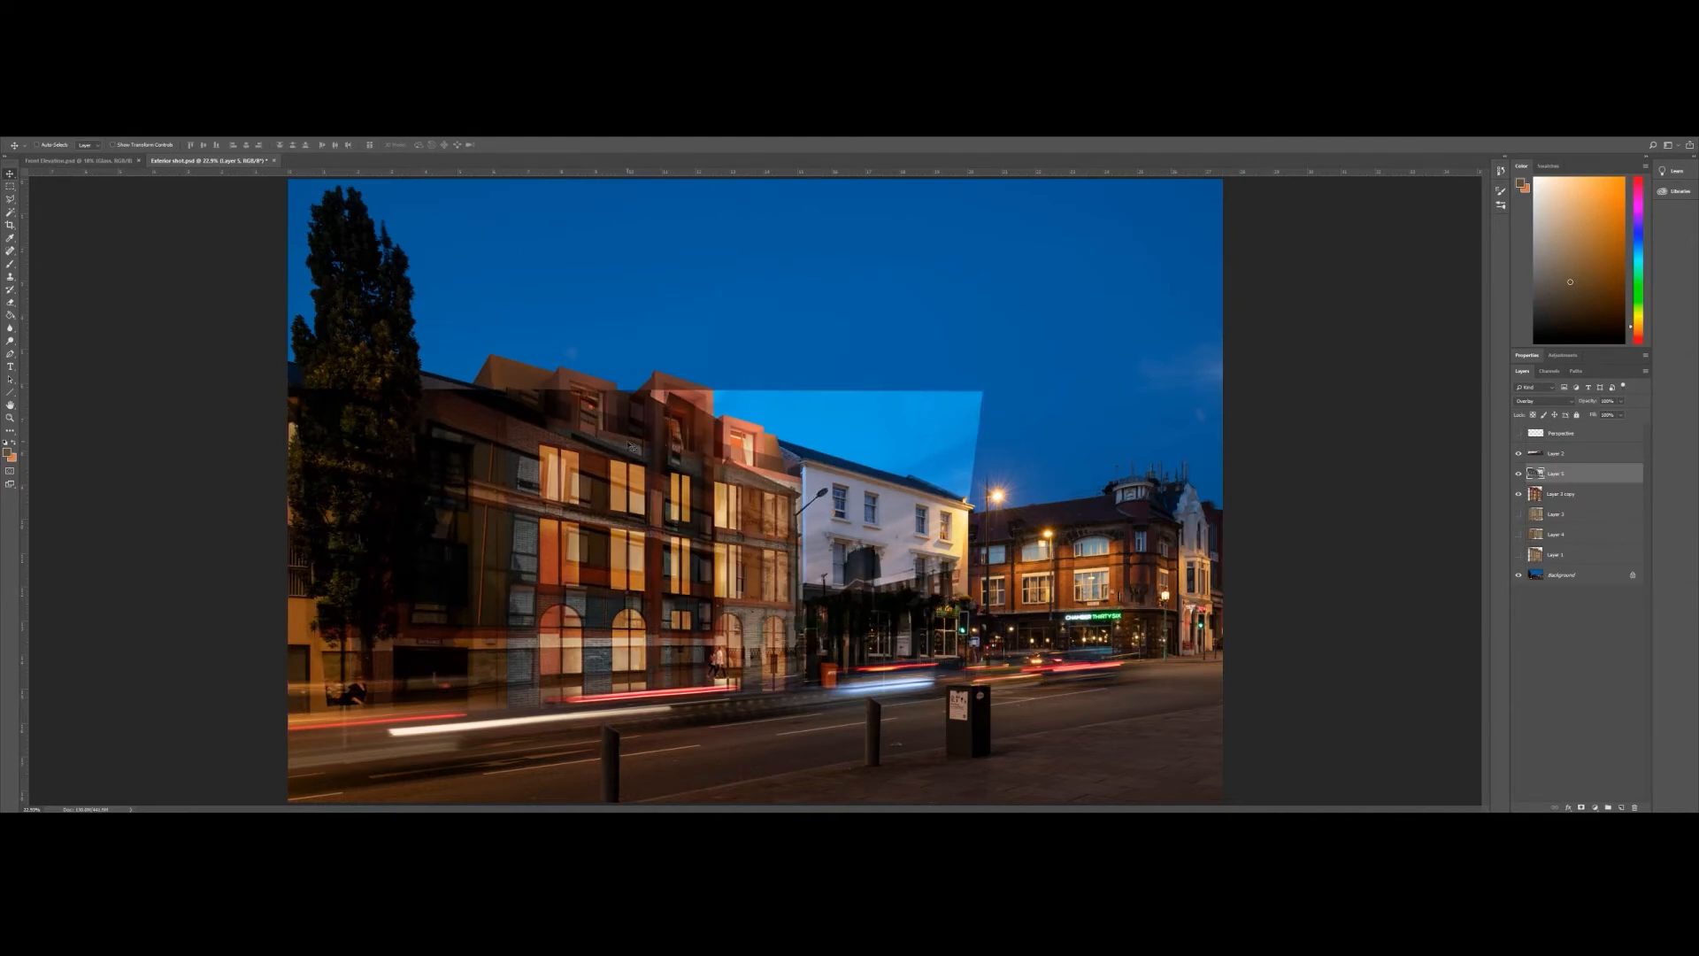
- Pull the upper-left corner of the overlaid street image up and outward to align its perspective with the facades
key("ctrl+t")
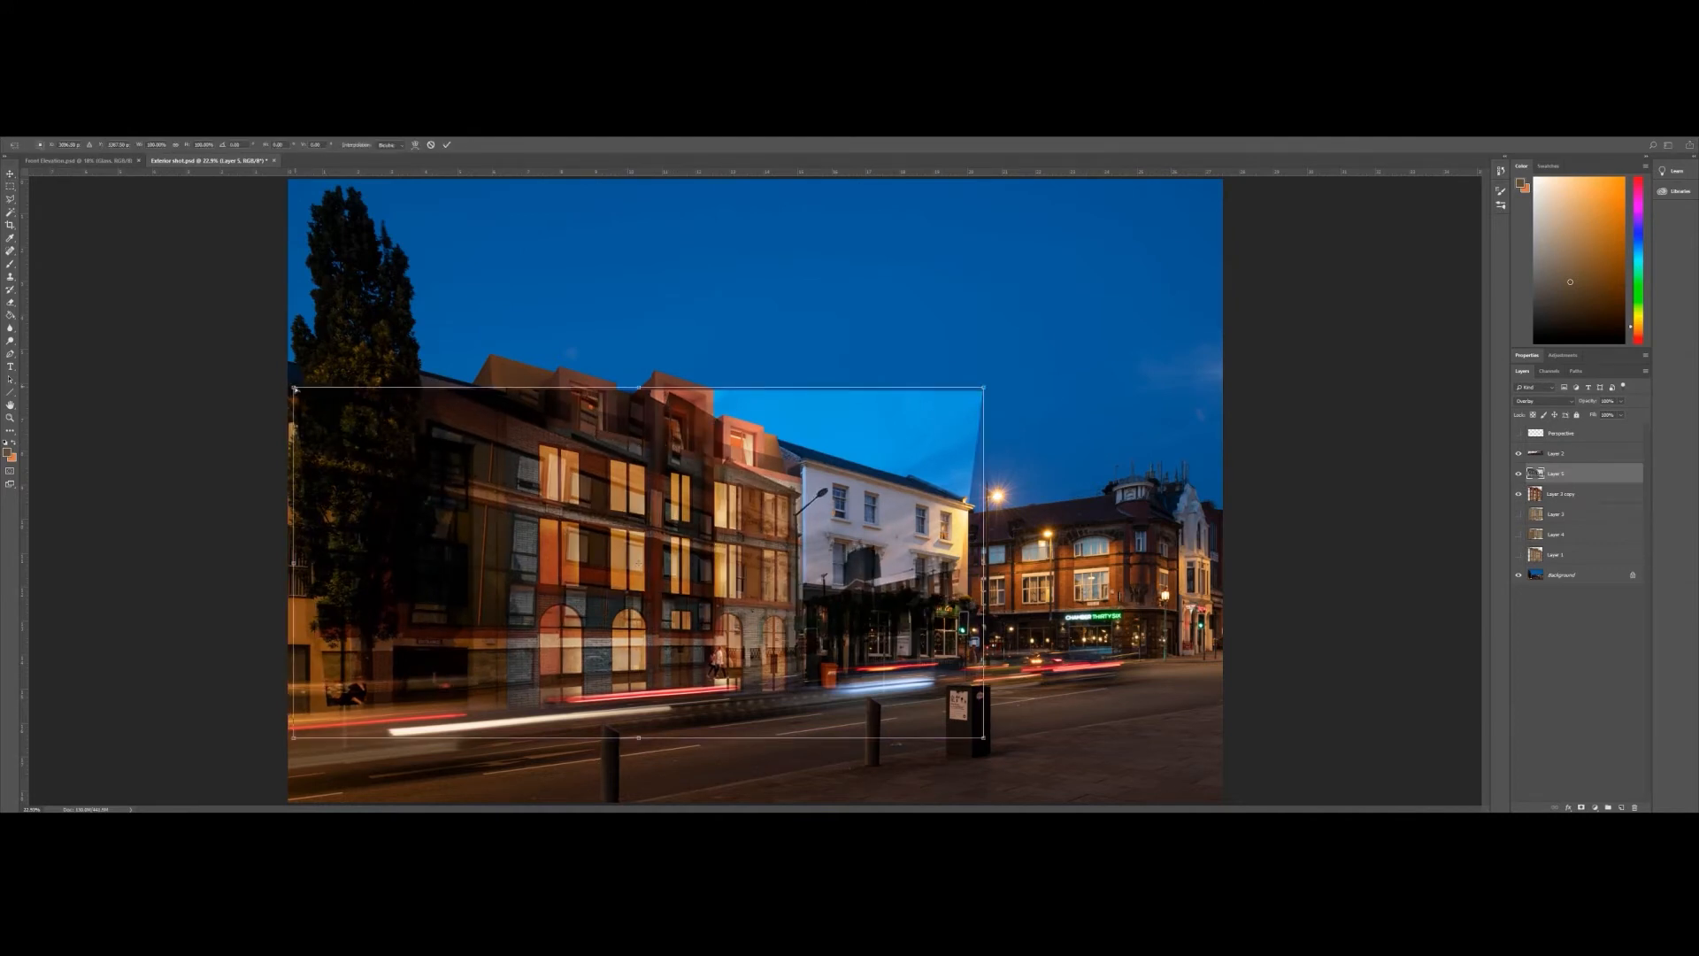
left_click_drag(294, 387, 250, 372)
key("Return")
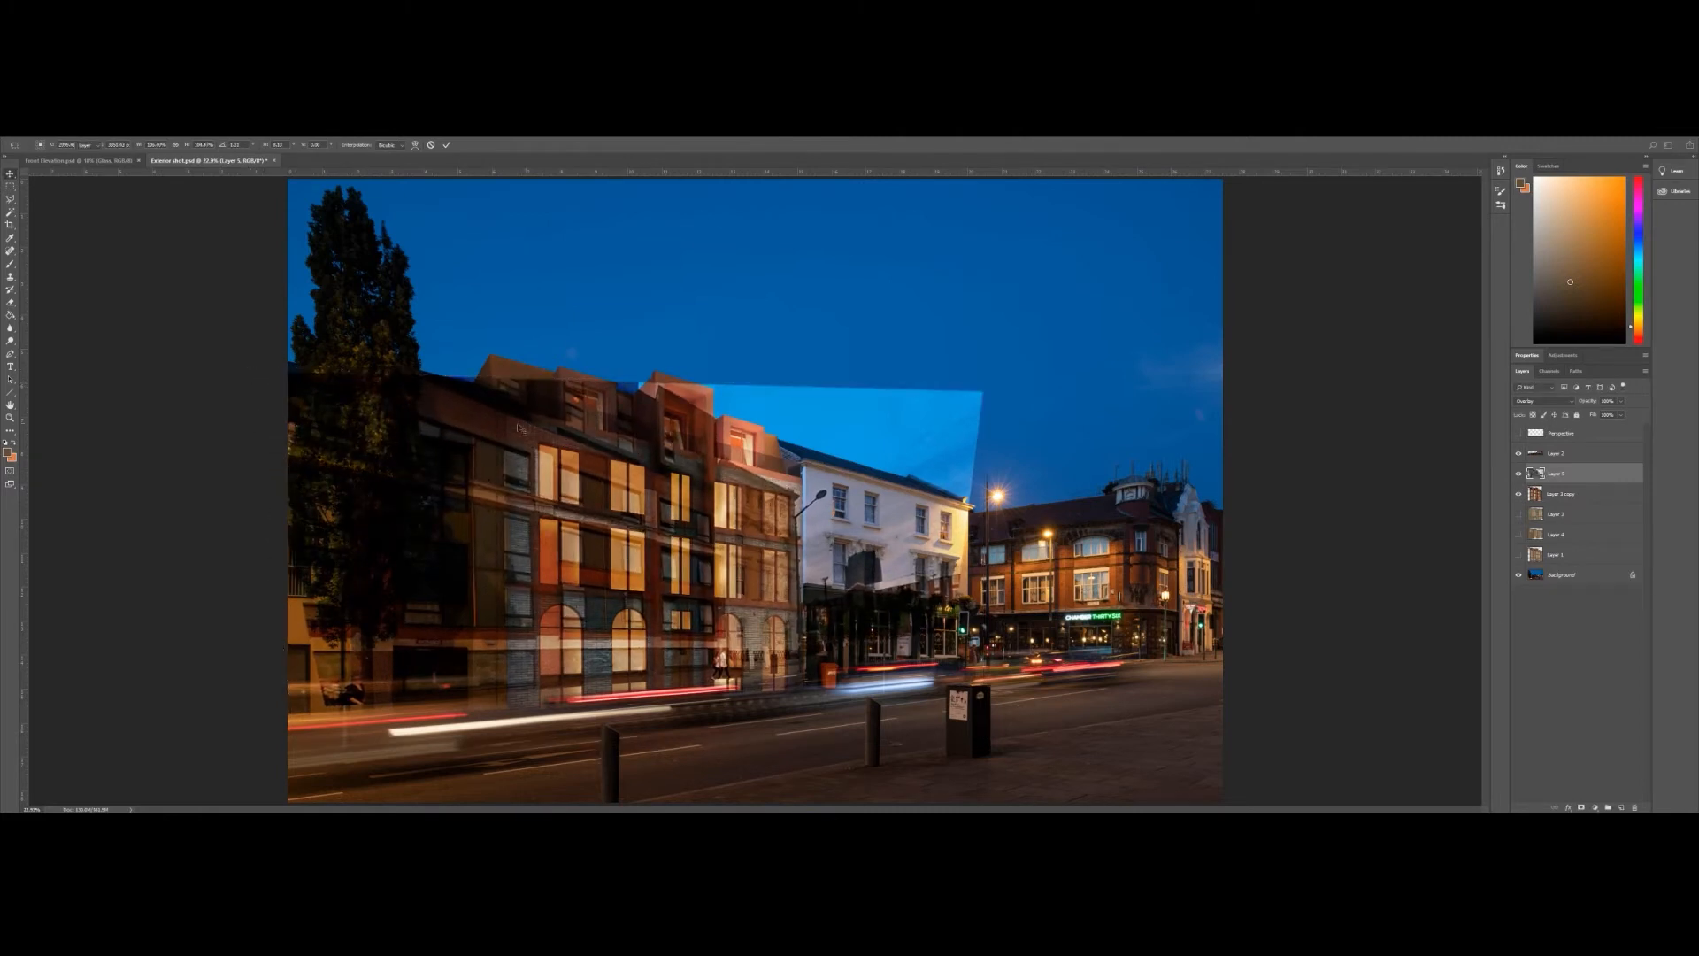
- Shift the overlaid street-reflection image slightly to the left across the facade and apply the transform
left_click_drag(824, 569, 804, 567)
left_click_drag(804, 569, 803, 568)
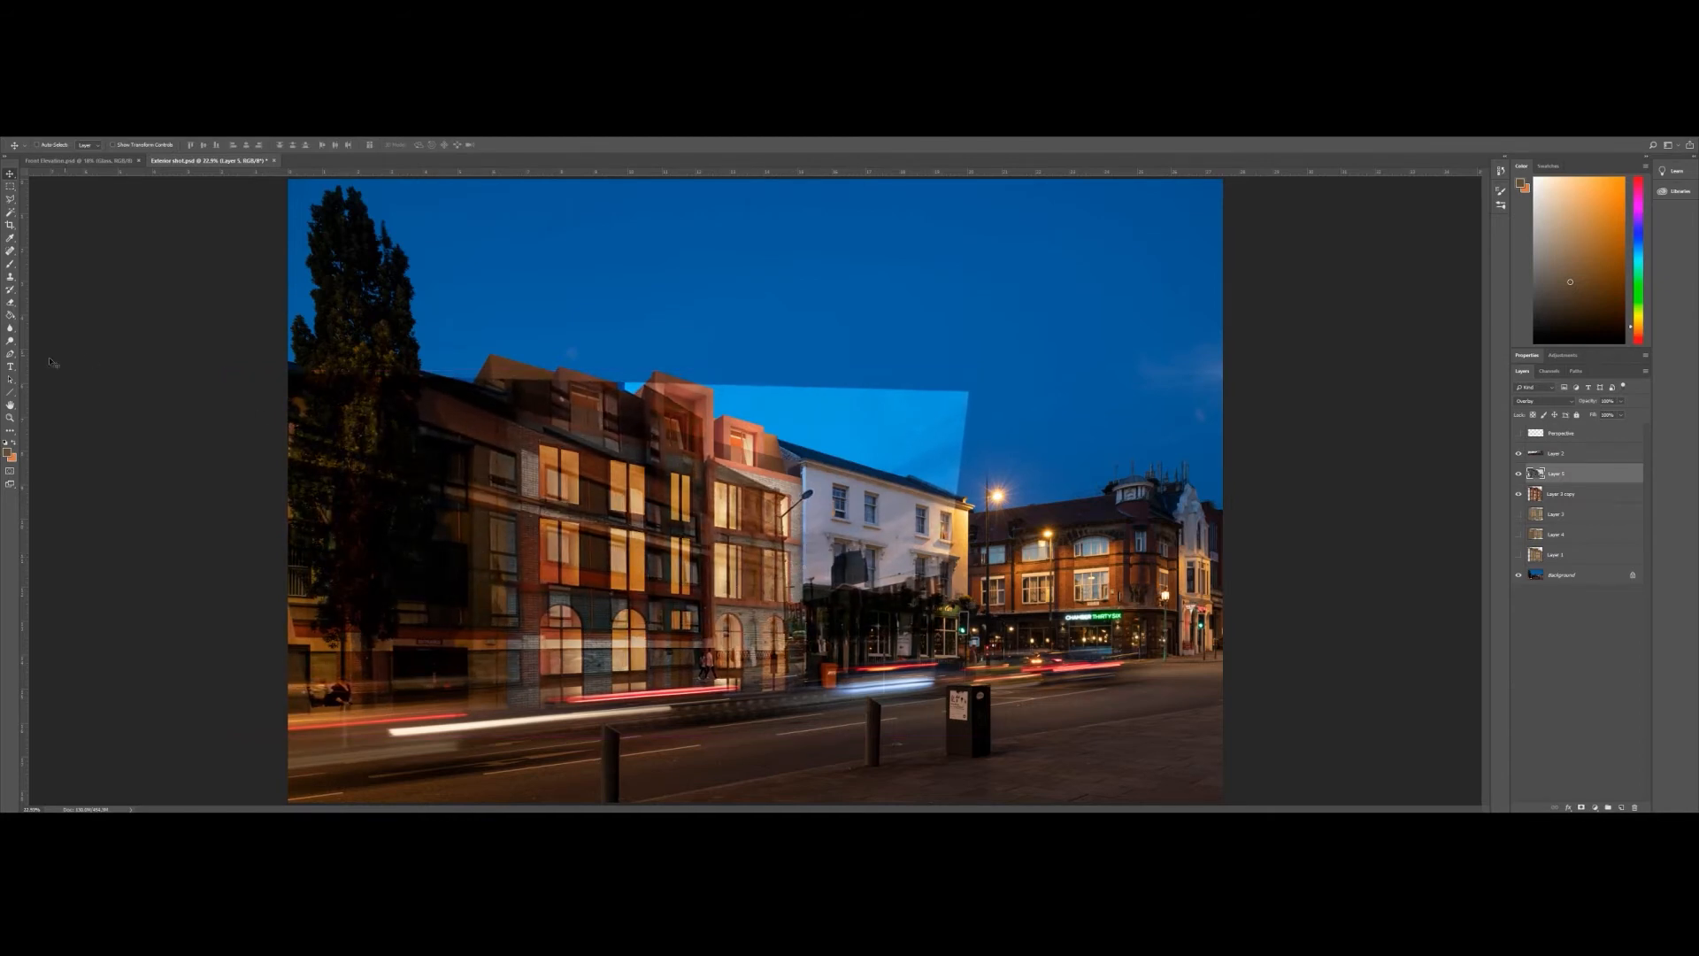
left_click(8, 418)
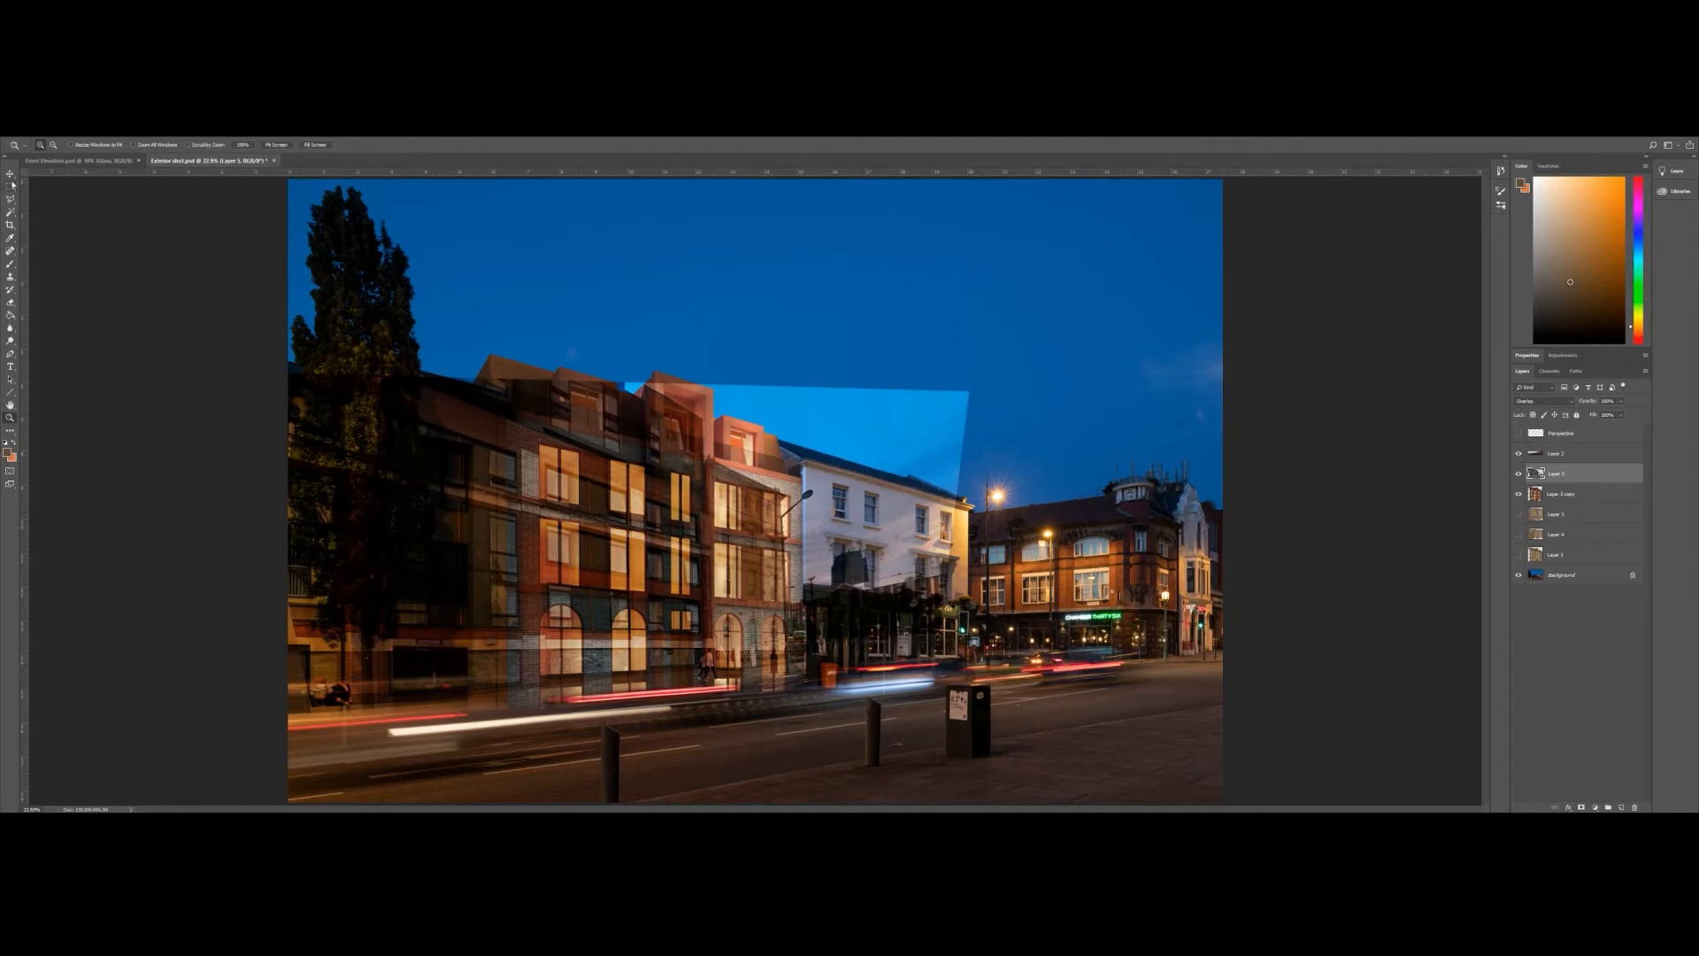
- Add a layer mask to the overlaid reflection layer and fill it with black to hide the layer
left_click(1581, 807)
left_click(1537, 475)
left_click(1562, 473)
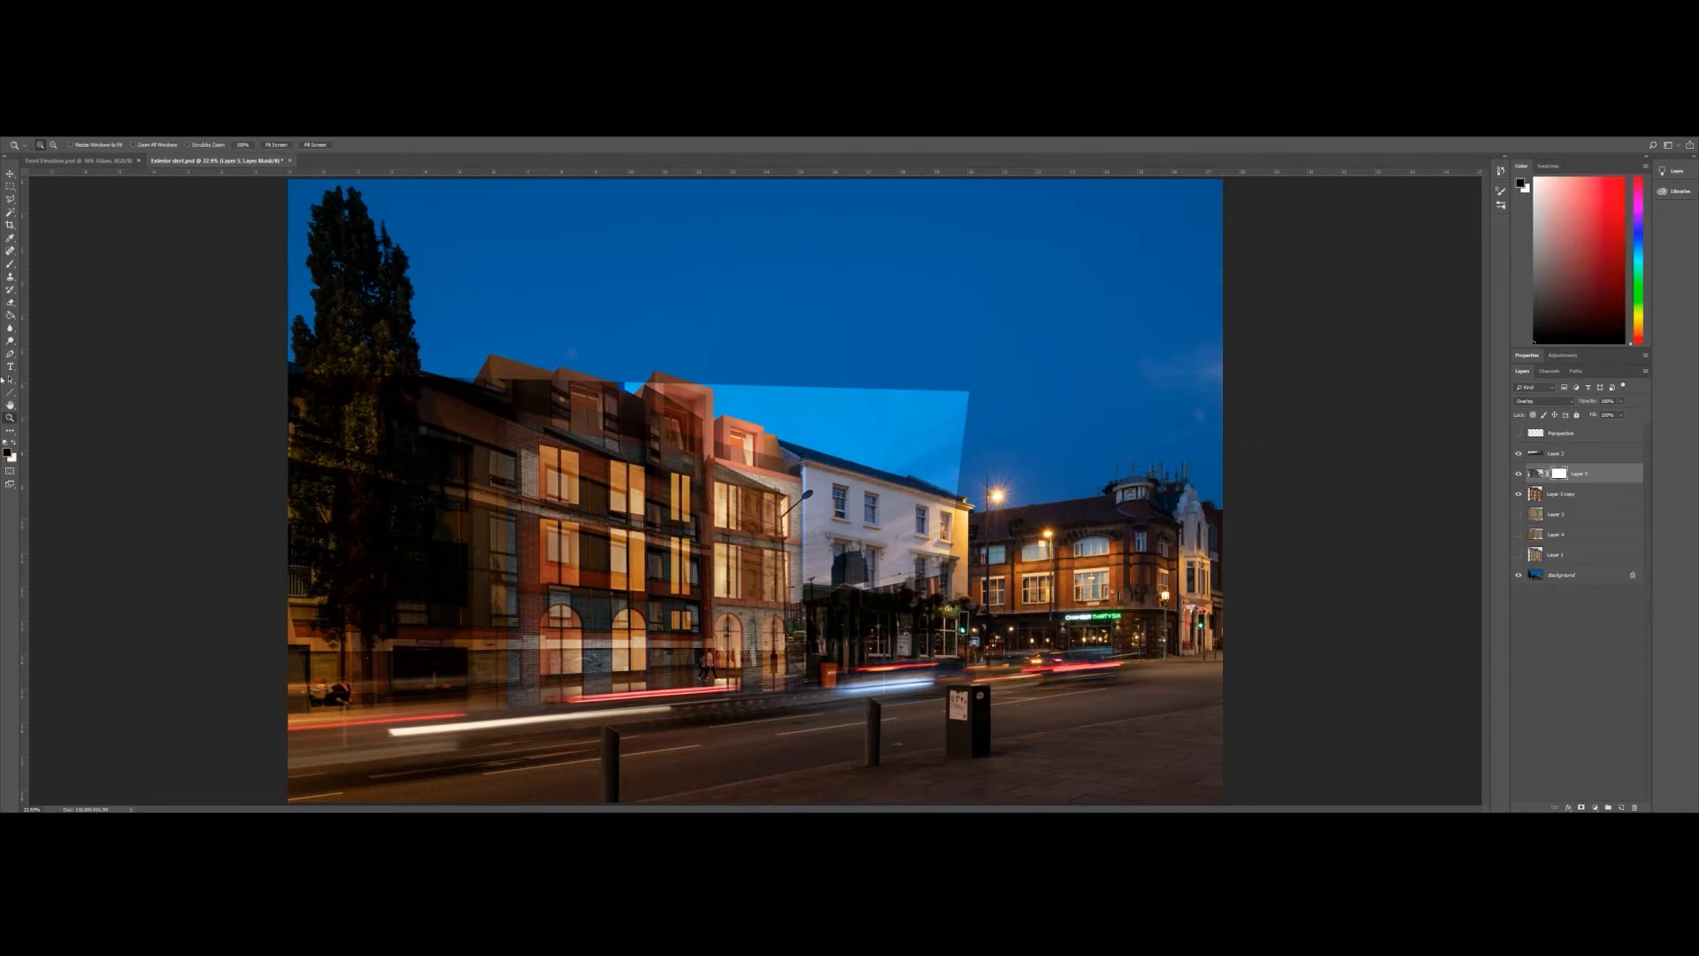
left_click(10, 315)
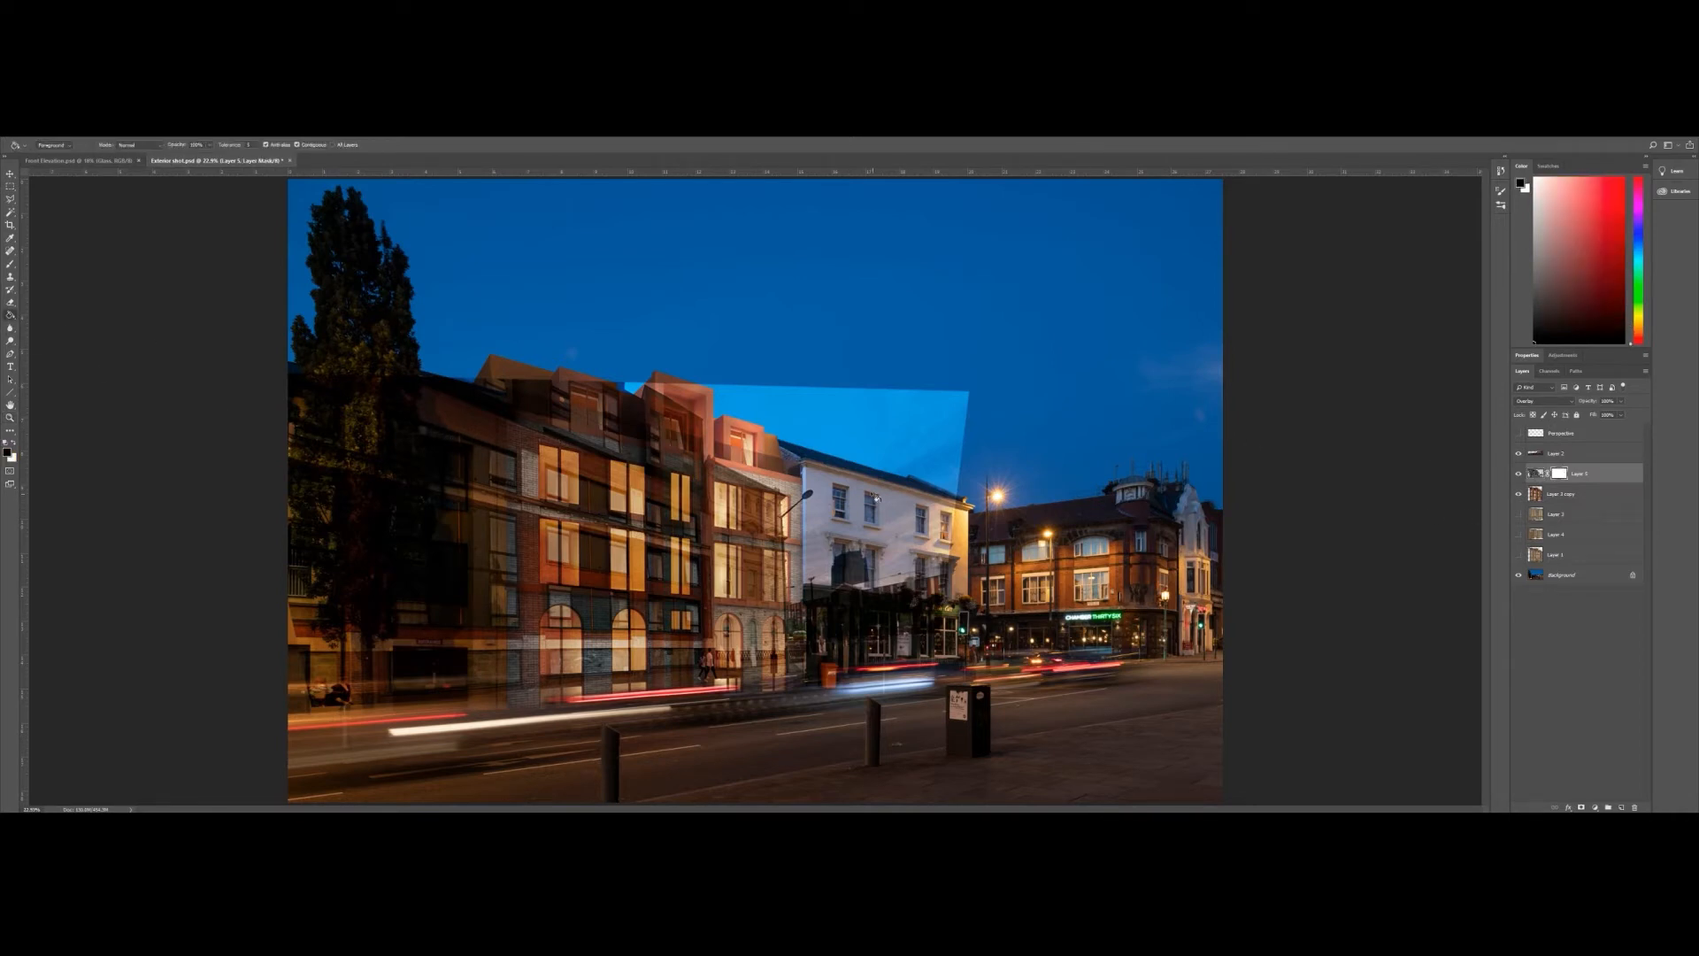
left_click(888, 440)
- Switch the foreground colour to white for revealing parts of the reflection mask
left_click(9, 418)
left_click(537, 470)
left_click(584, 485)
left_click(584, 485)
left_click(13, 444)
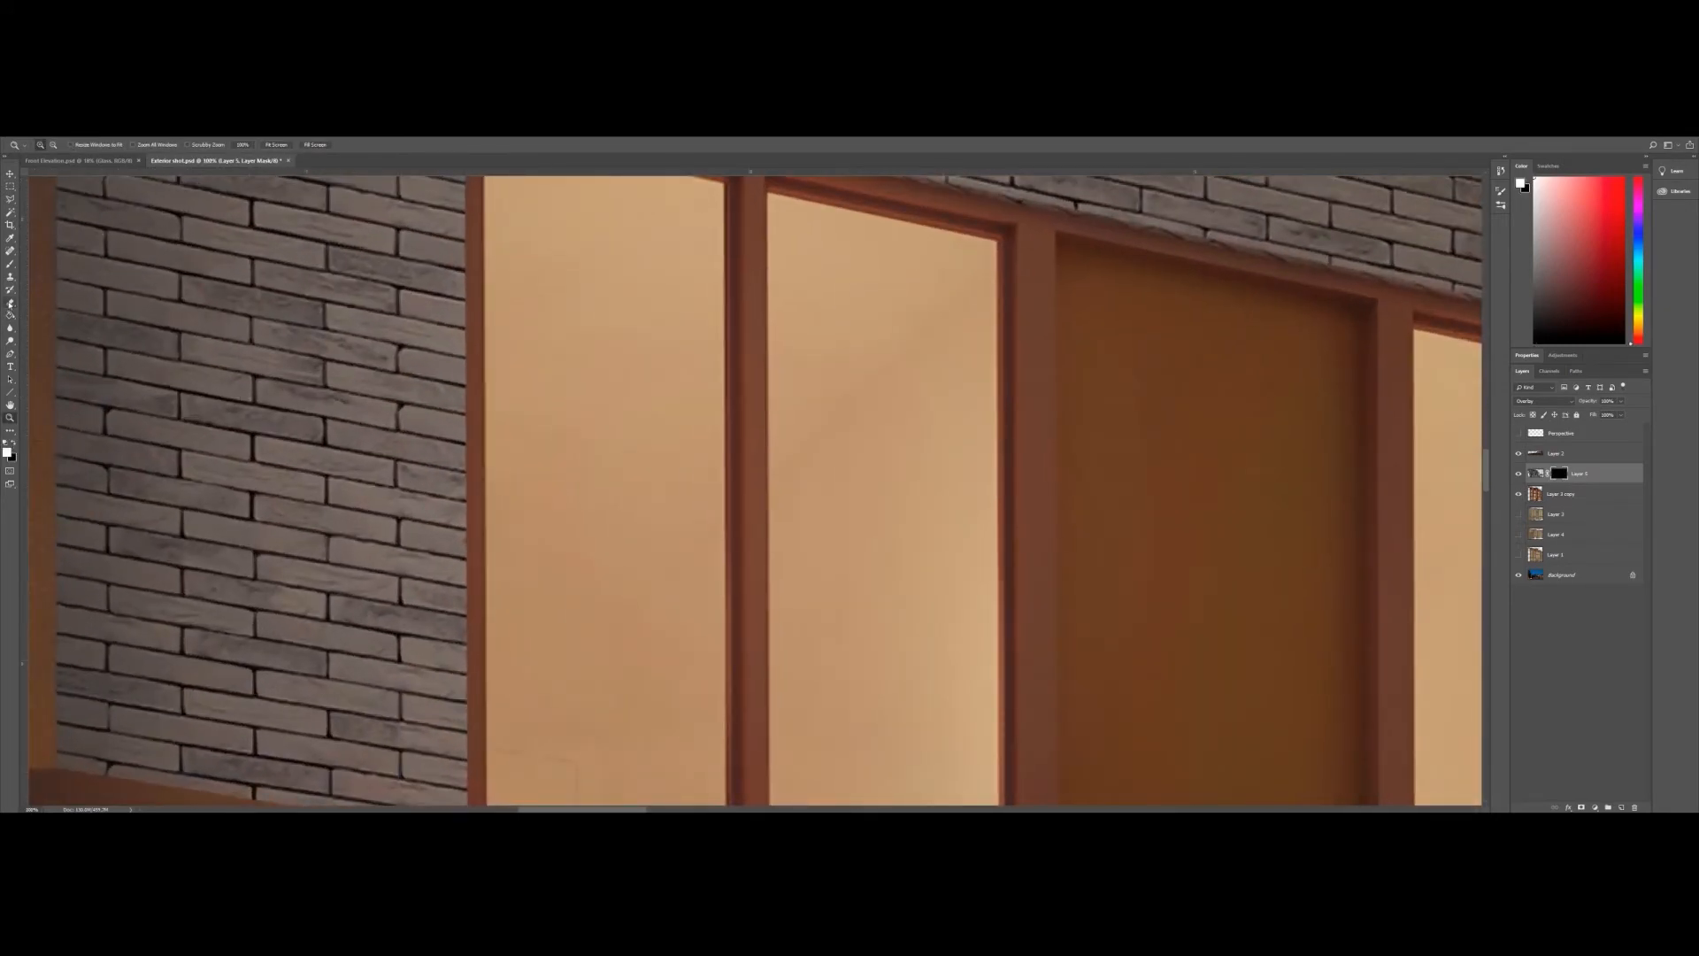
left_click(10, 263)
scroll(583, 339, "up", 3)
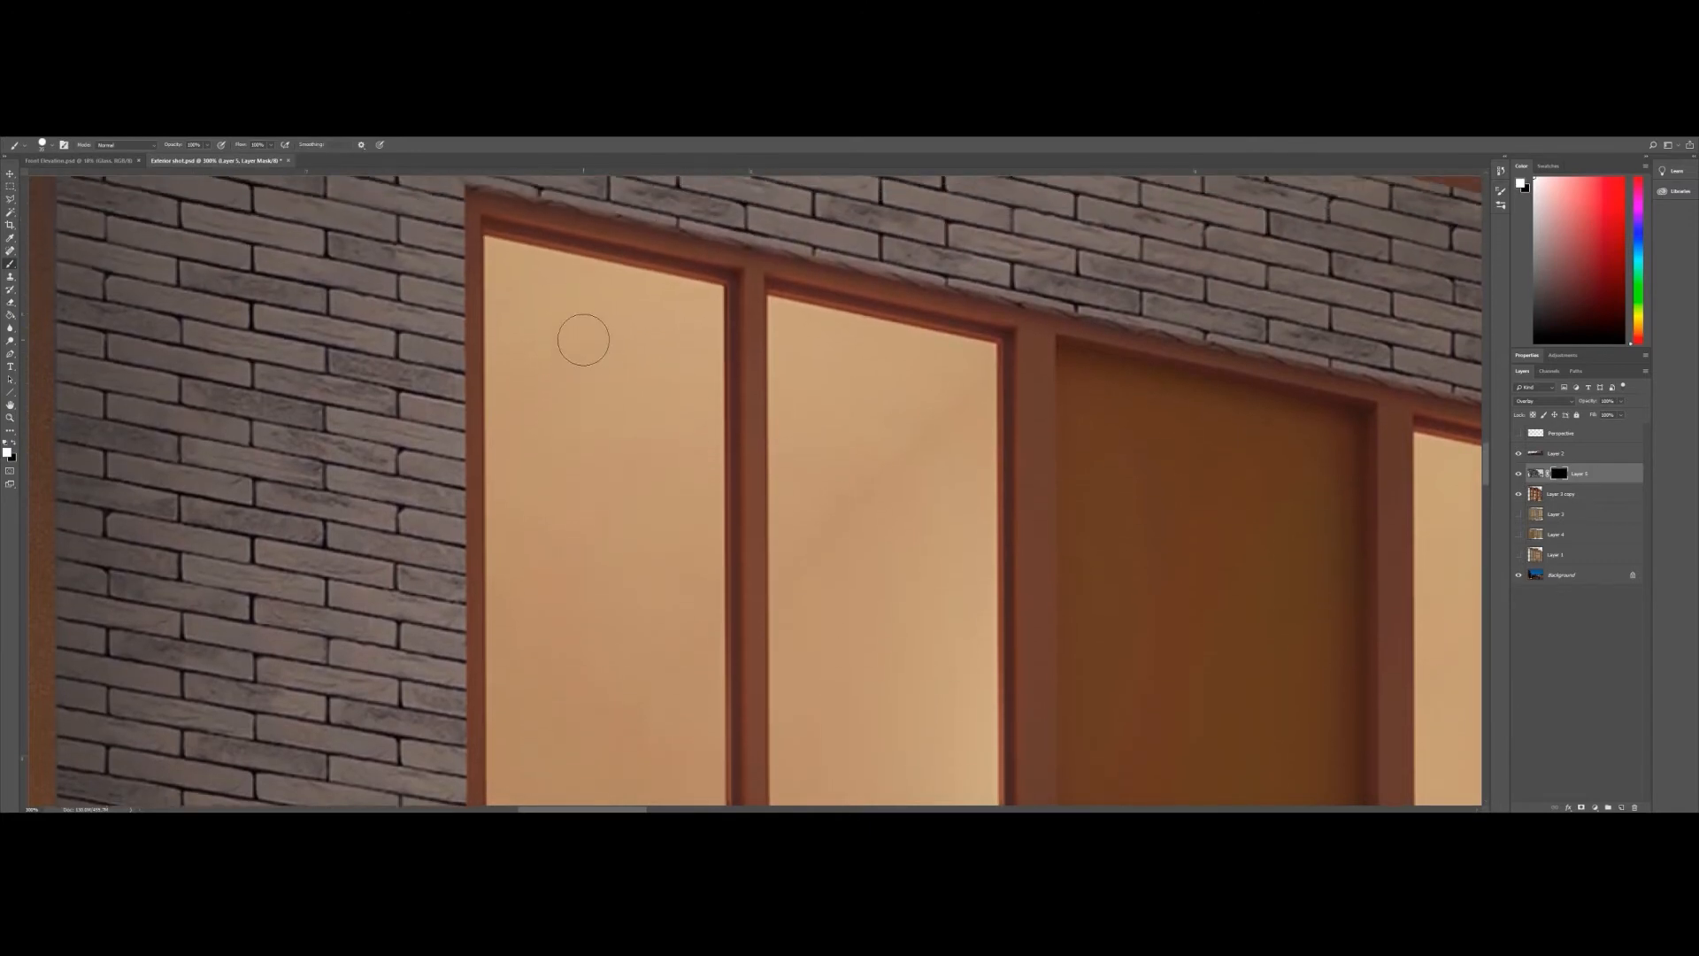
left_click_drag(500, 270, 703, 314)
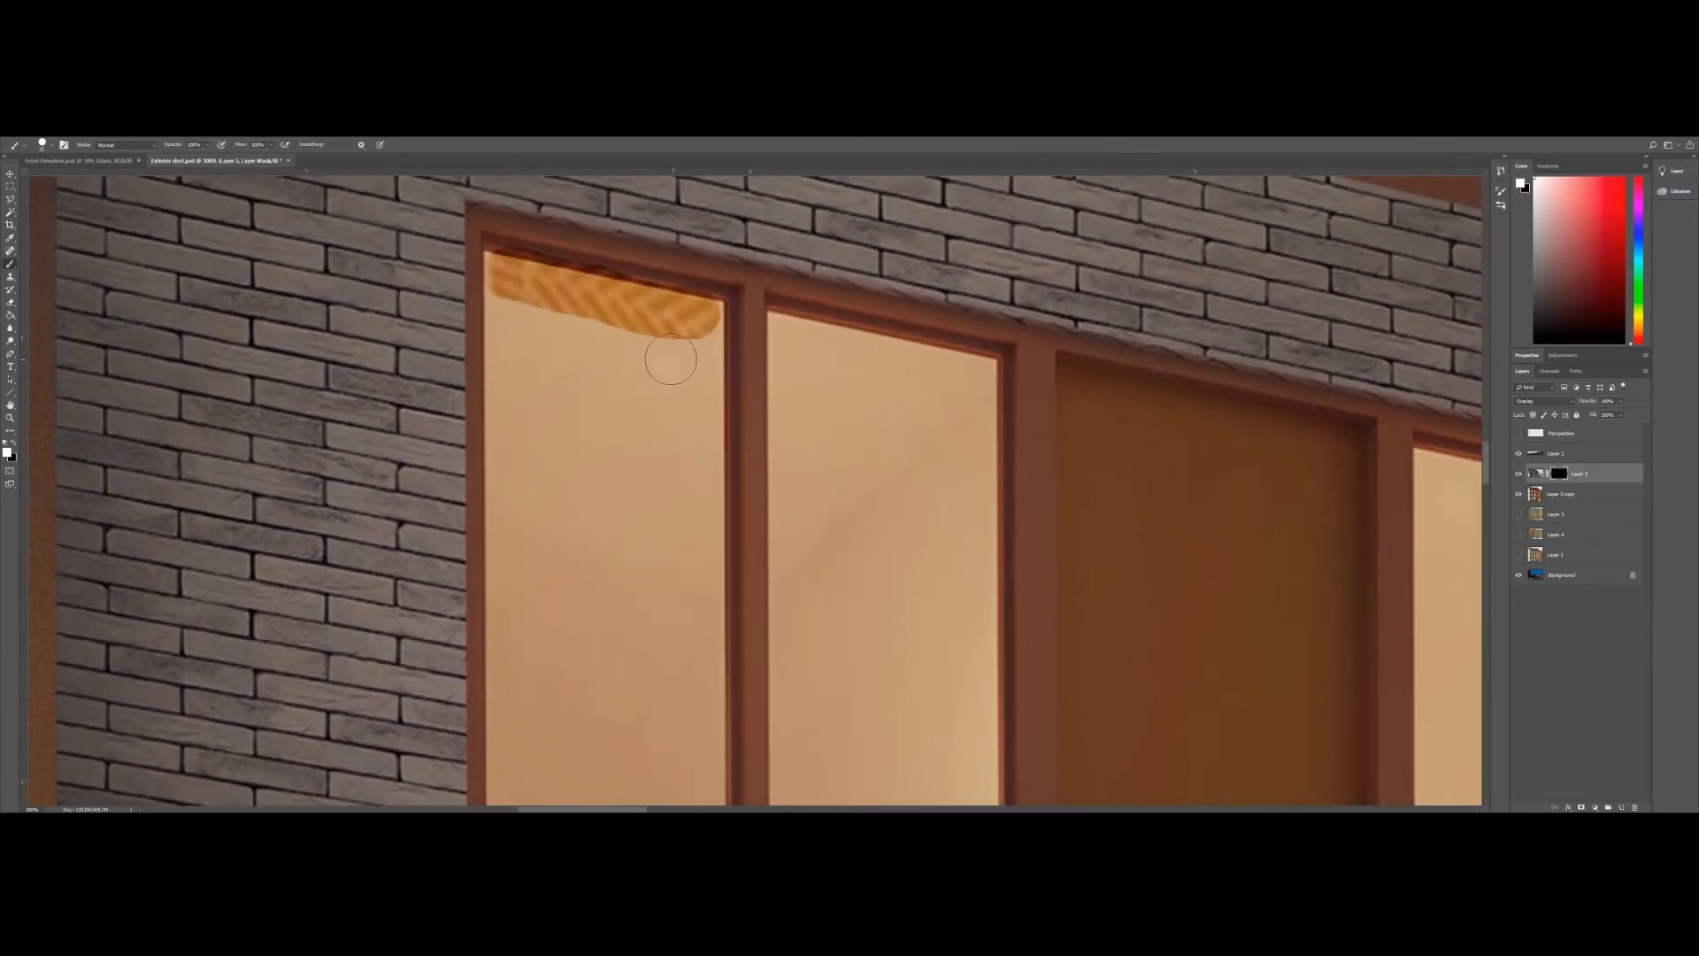
key("ctrl+z")
left_click(53, 145)
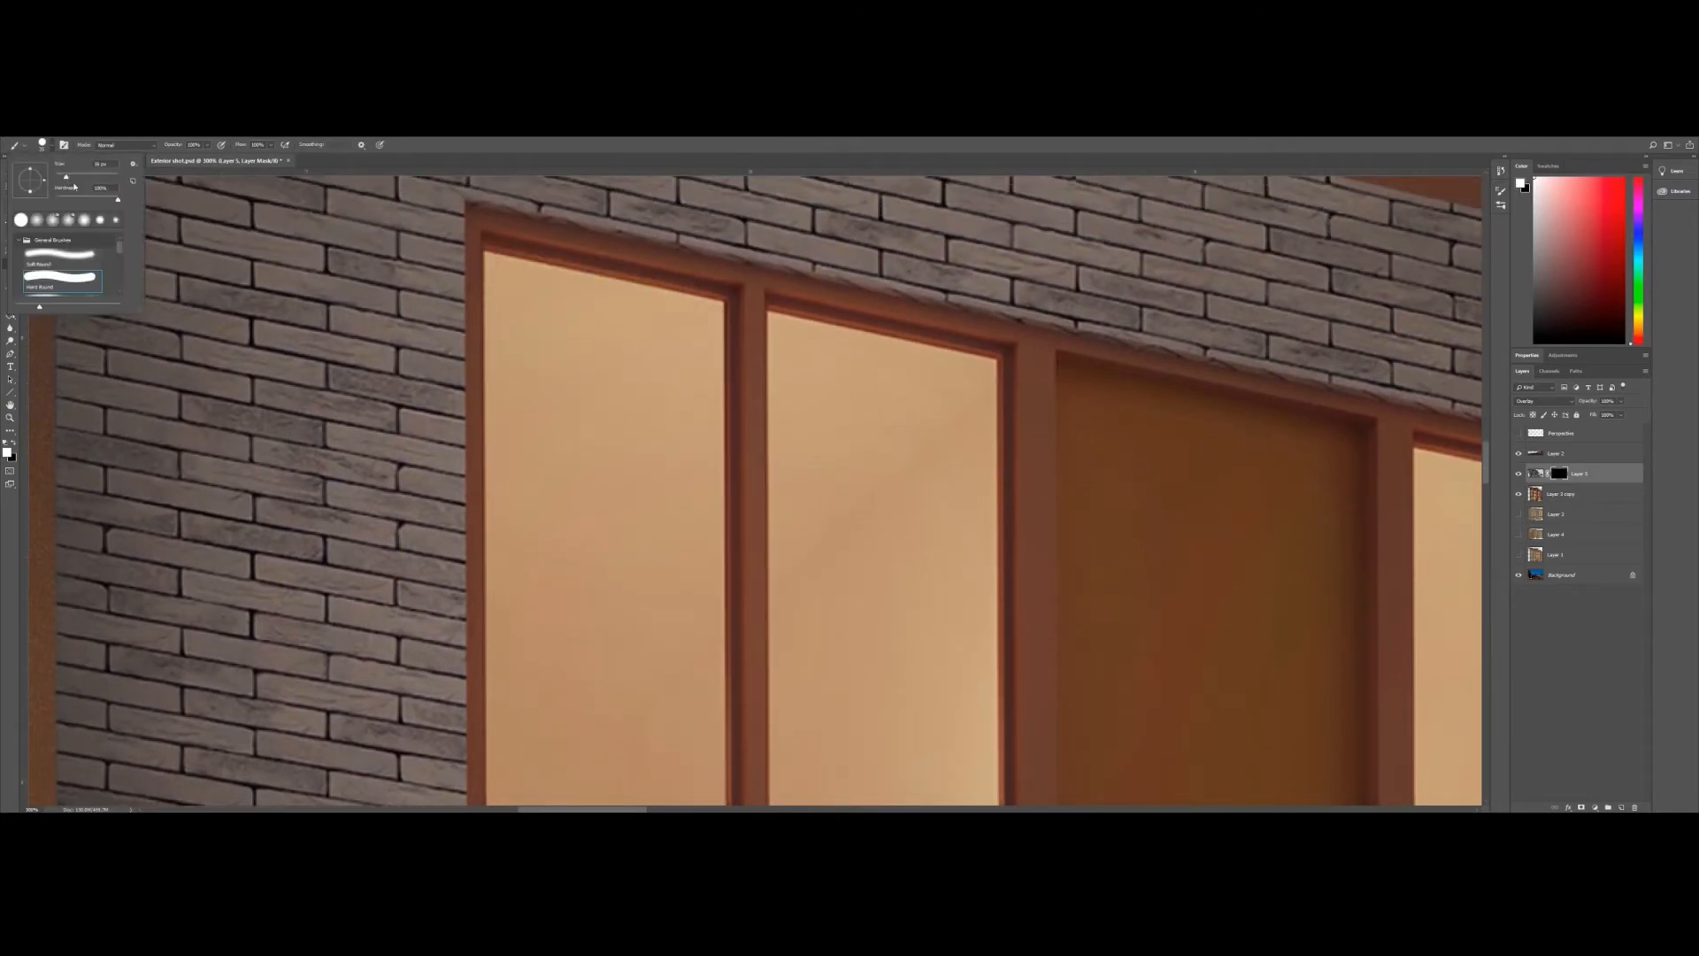
key("Return")
mouse_move(496, 265)
left_mouse_down()
mouse_move(703, 308)
mouse_move(685, 529)
left_mouse_up()
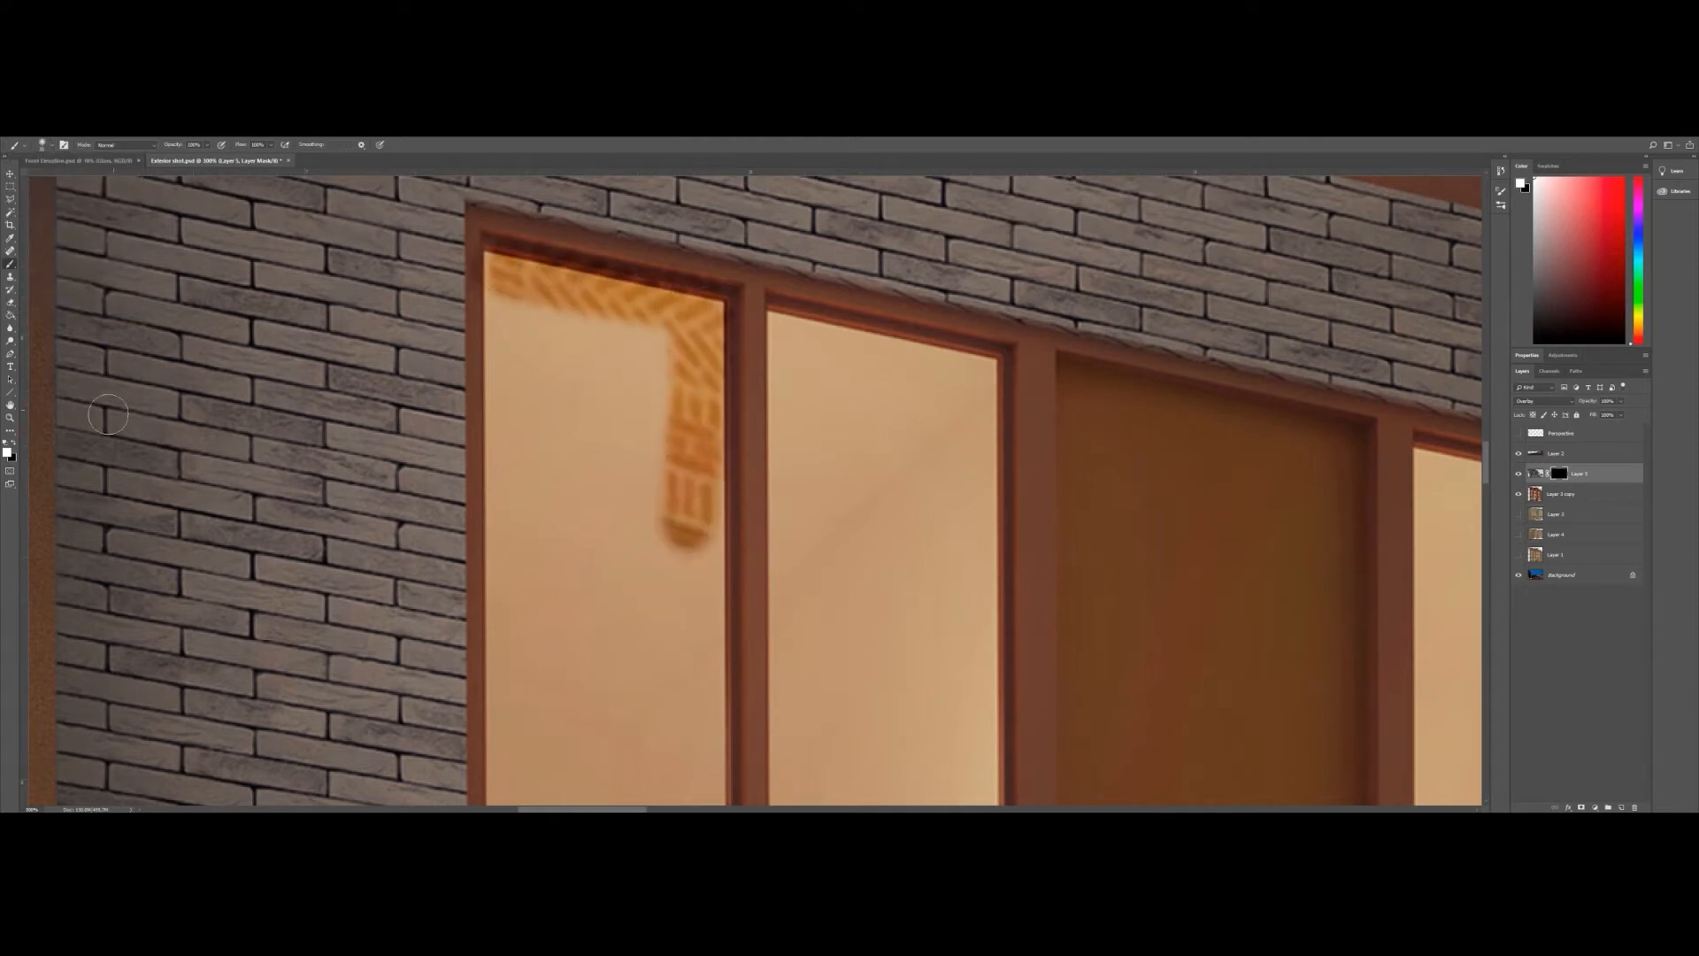
key("ctrl+z")
- Outline both panes of the leftmost window on the upper brick floor with the Polygonal Lasso and fill them white on the mask
key("space")
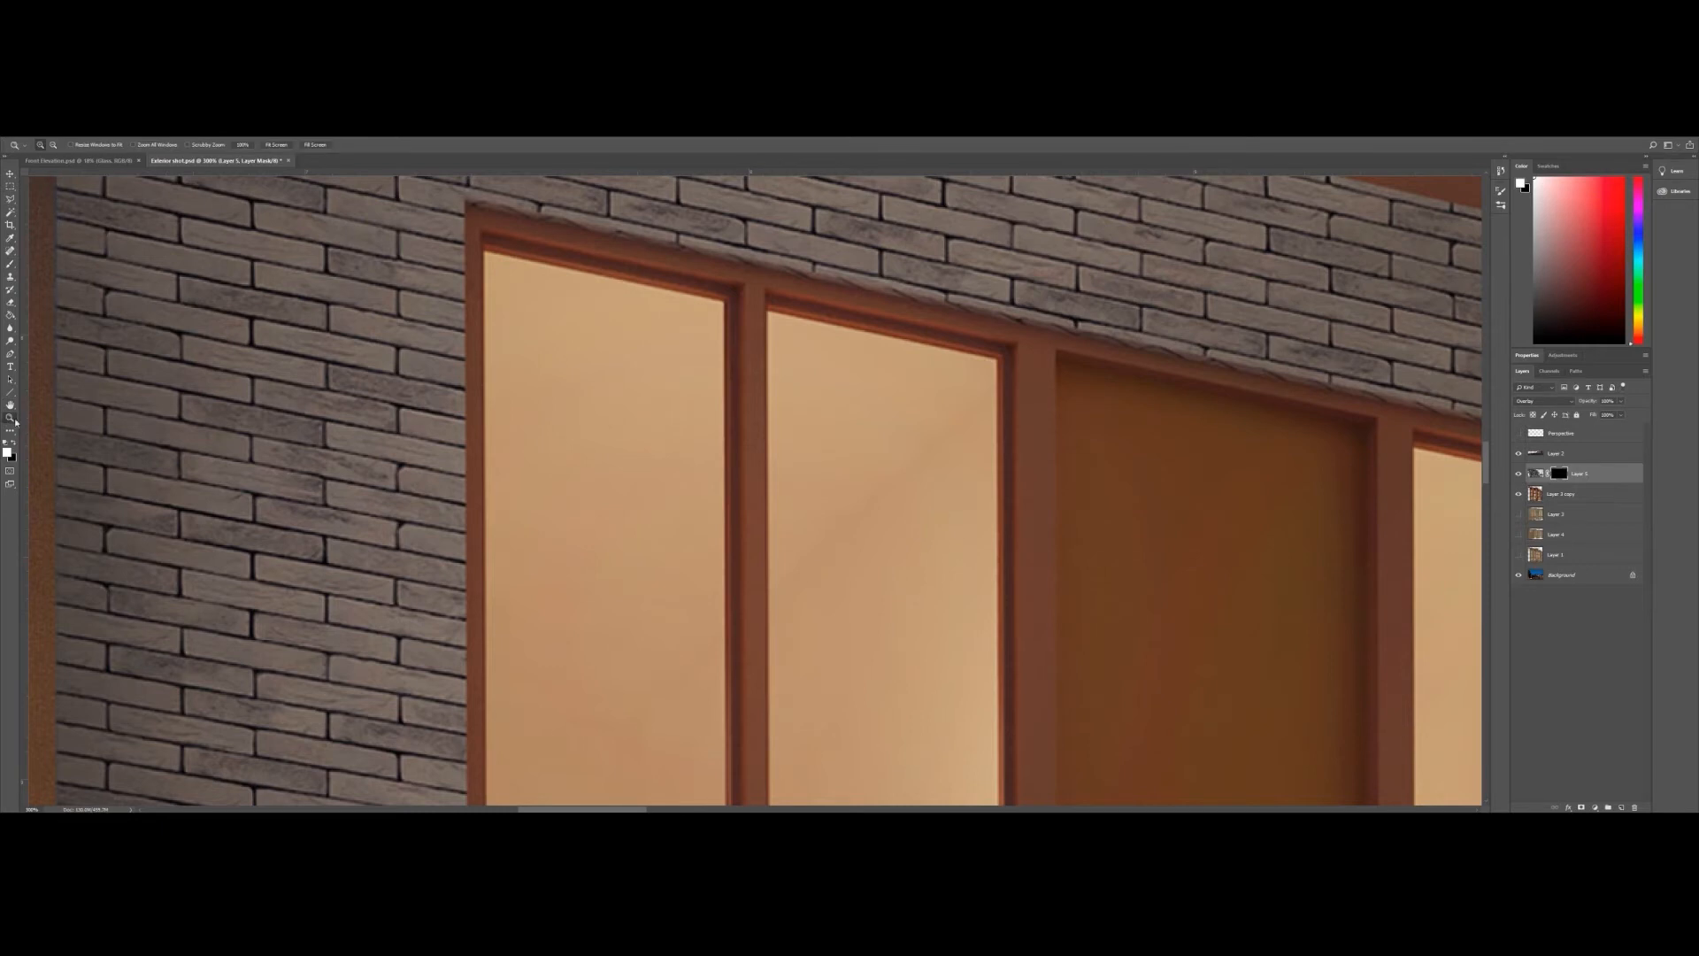
left_click(448, 303, "ctrl+alt")
left_click(448, 304, "ctrl+alt")
left_click(11, 198)
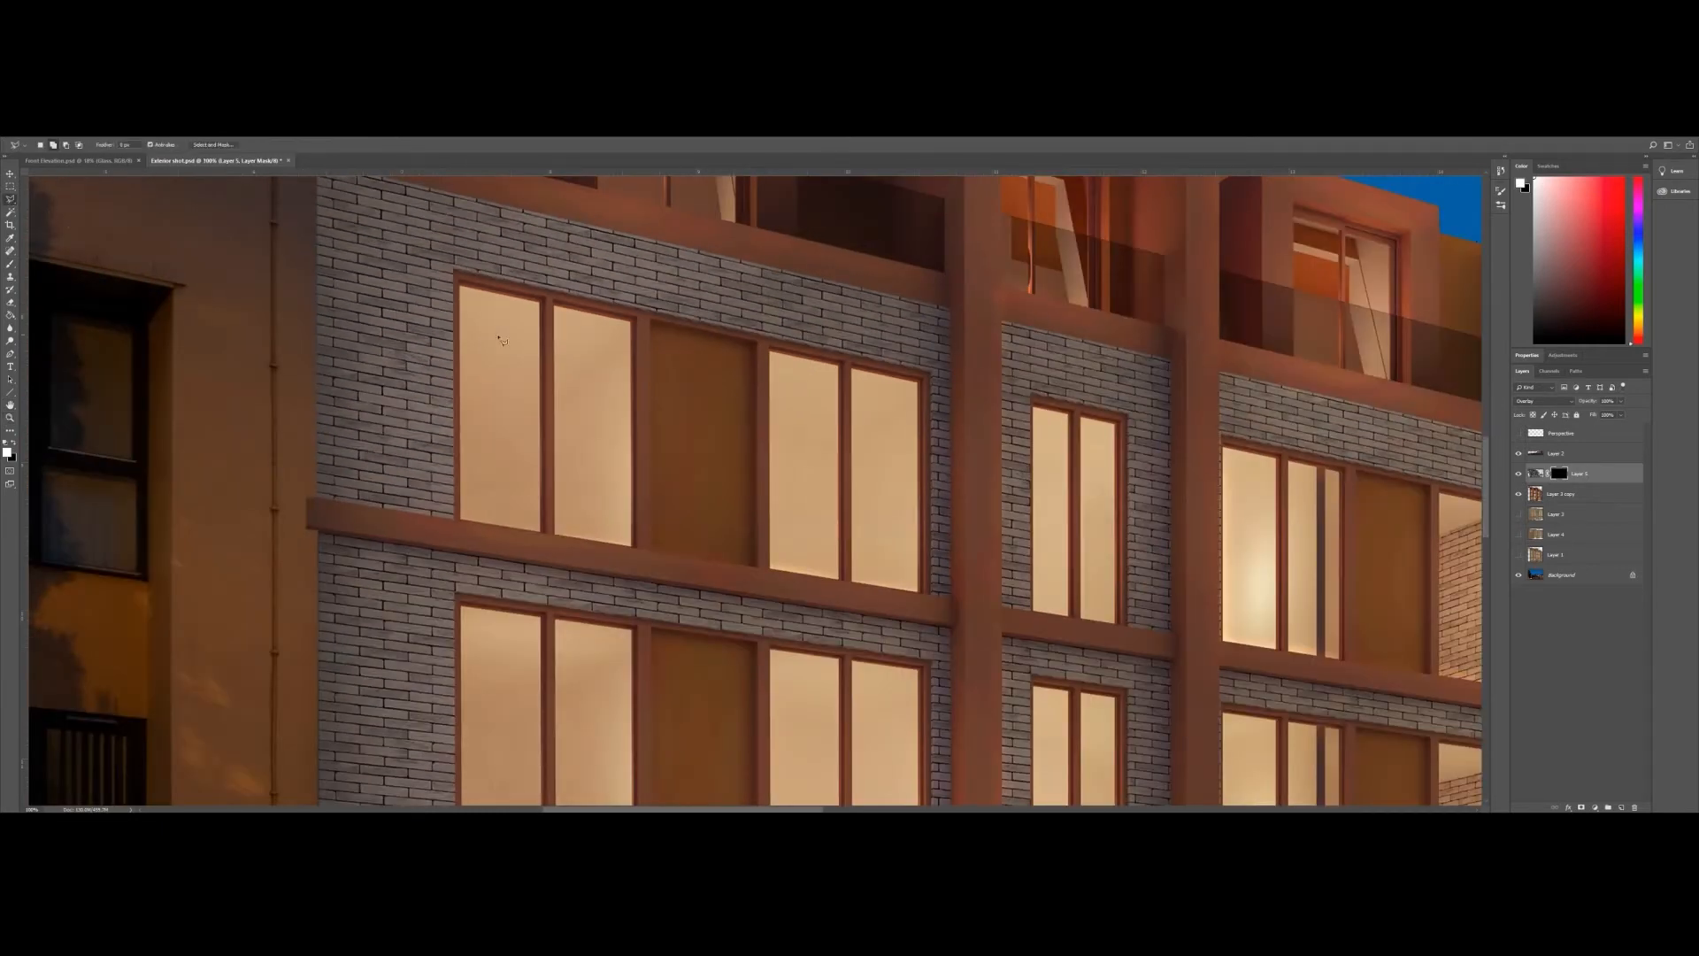
left_click(461, 288)
left_click(540, 302)
left_click(538, 532)
double_click(462, 524)
left_click(630, 317)
left_click(630, 544)
double_click(557, 538)
left_click(10, 315)
left_click(479, 374)
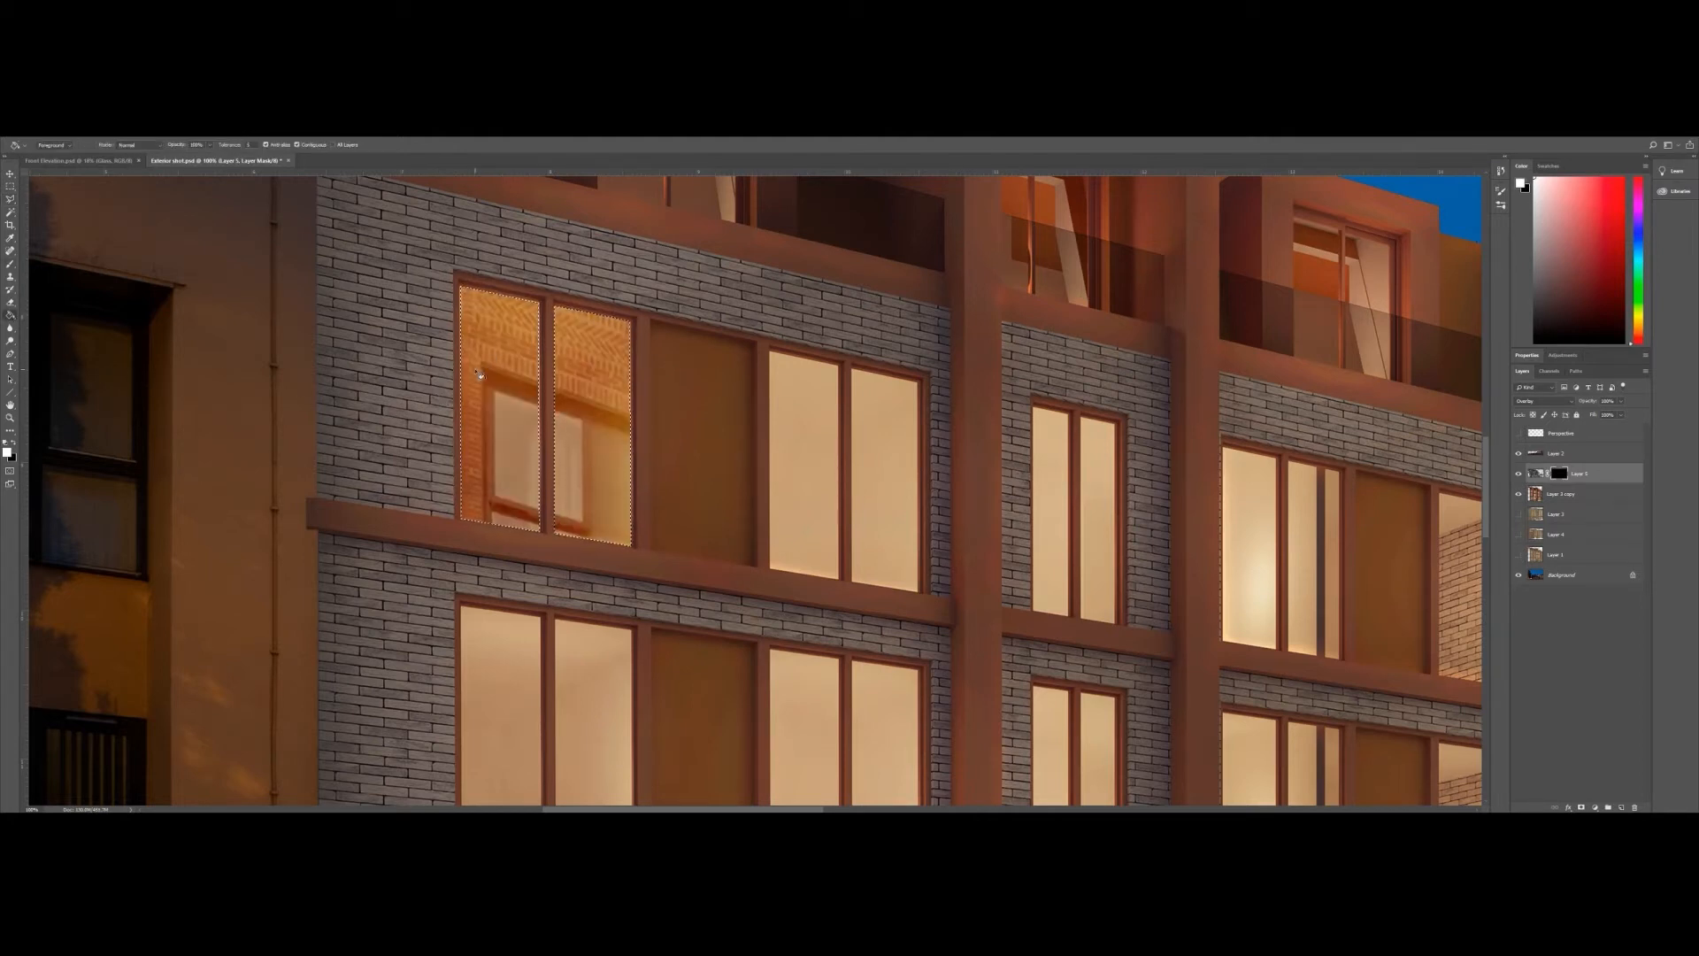
- Deselect the panes and lower the reflection layer's opacity to 30%
left_click_drag(555, 469, 390, 399)
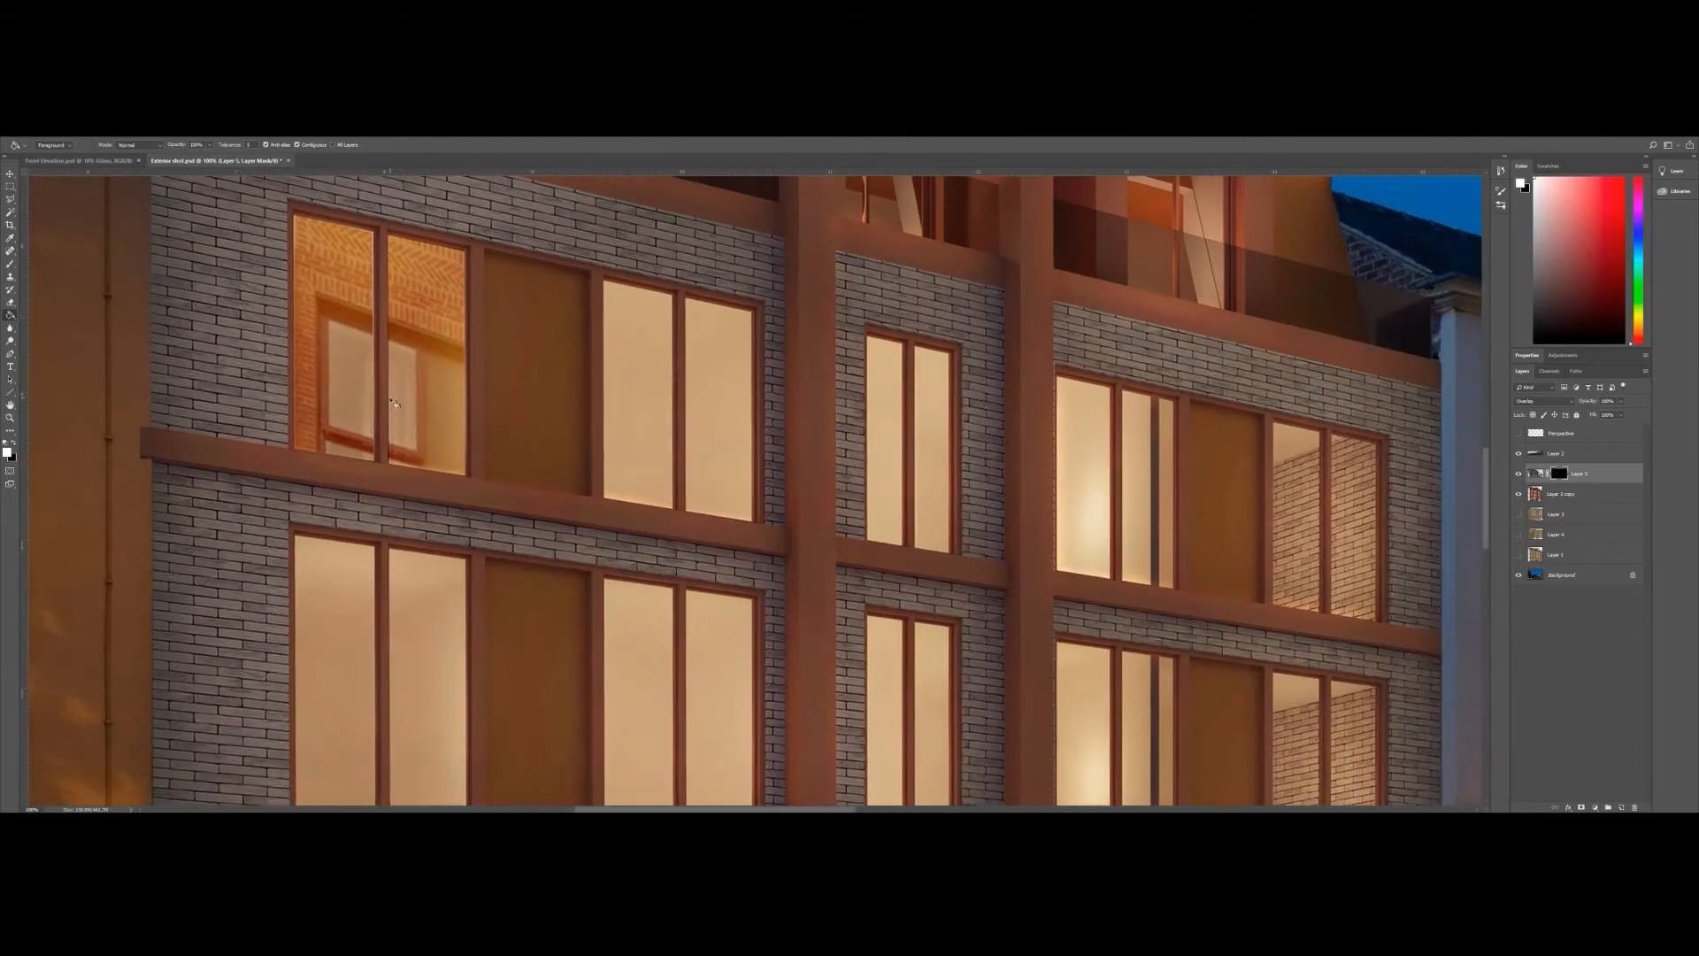
key("z")
left_click(462, 390, "alt")
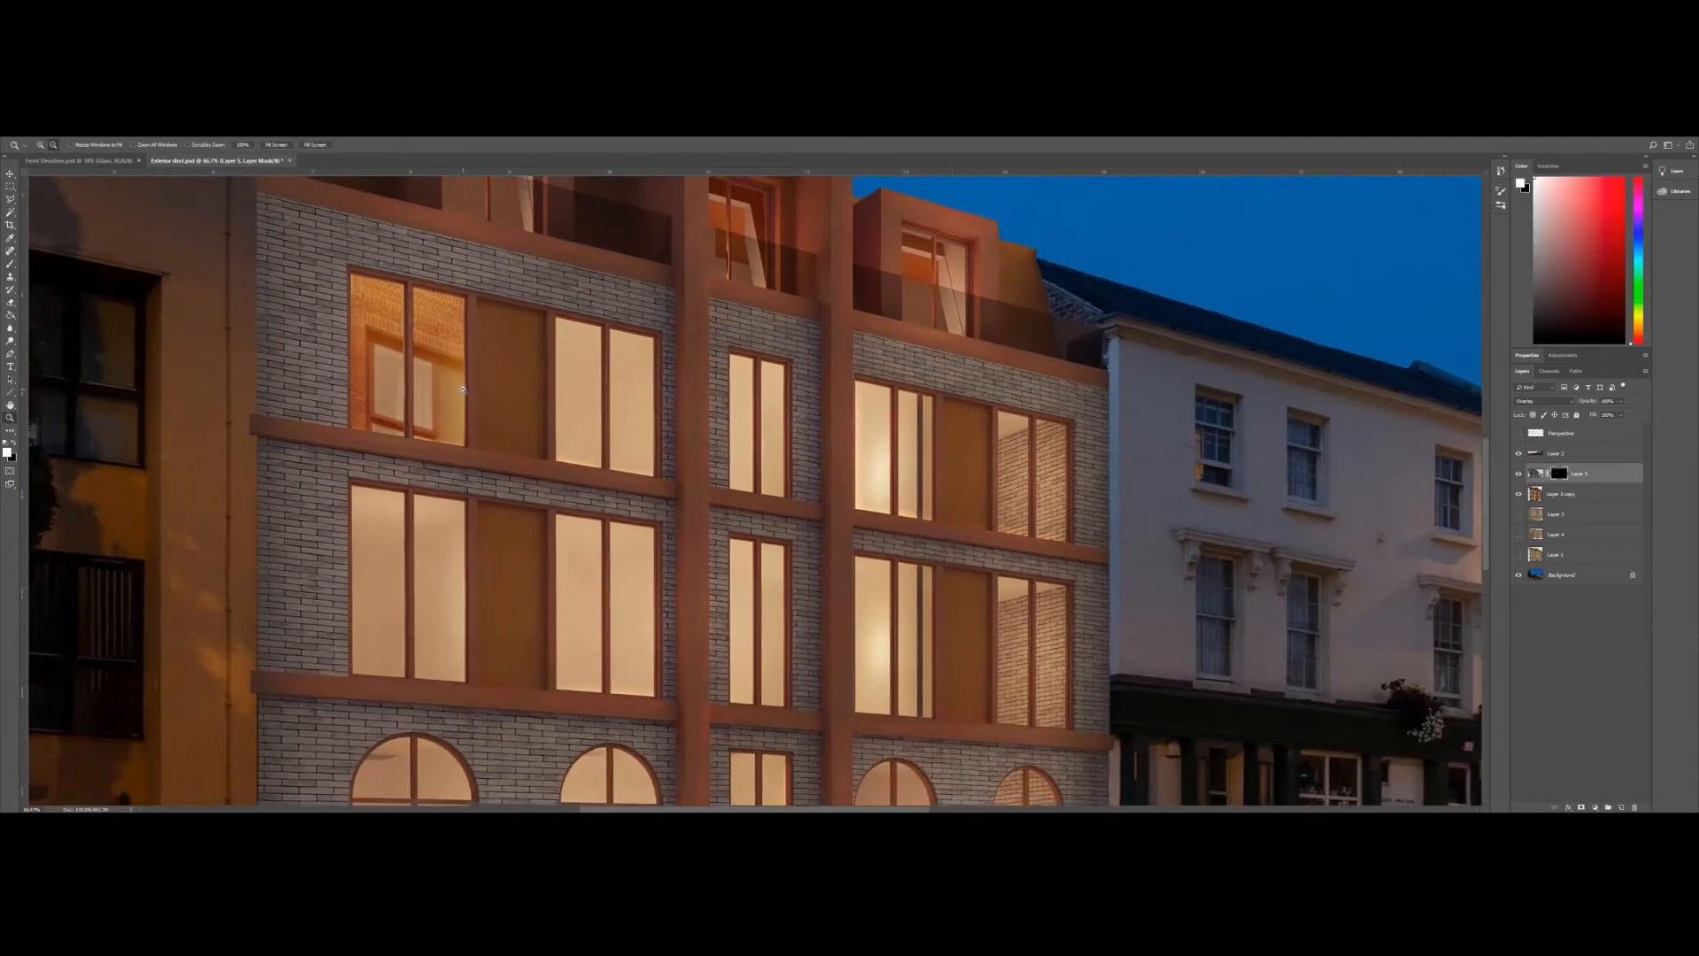
left_click(462, 389, "alt")
left_click(462, 389, "alt")
left_click(1537, 473)
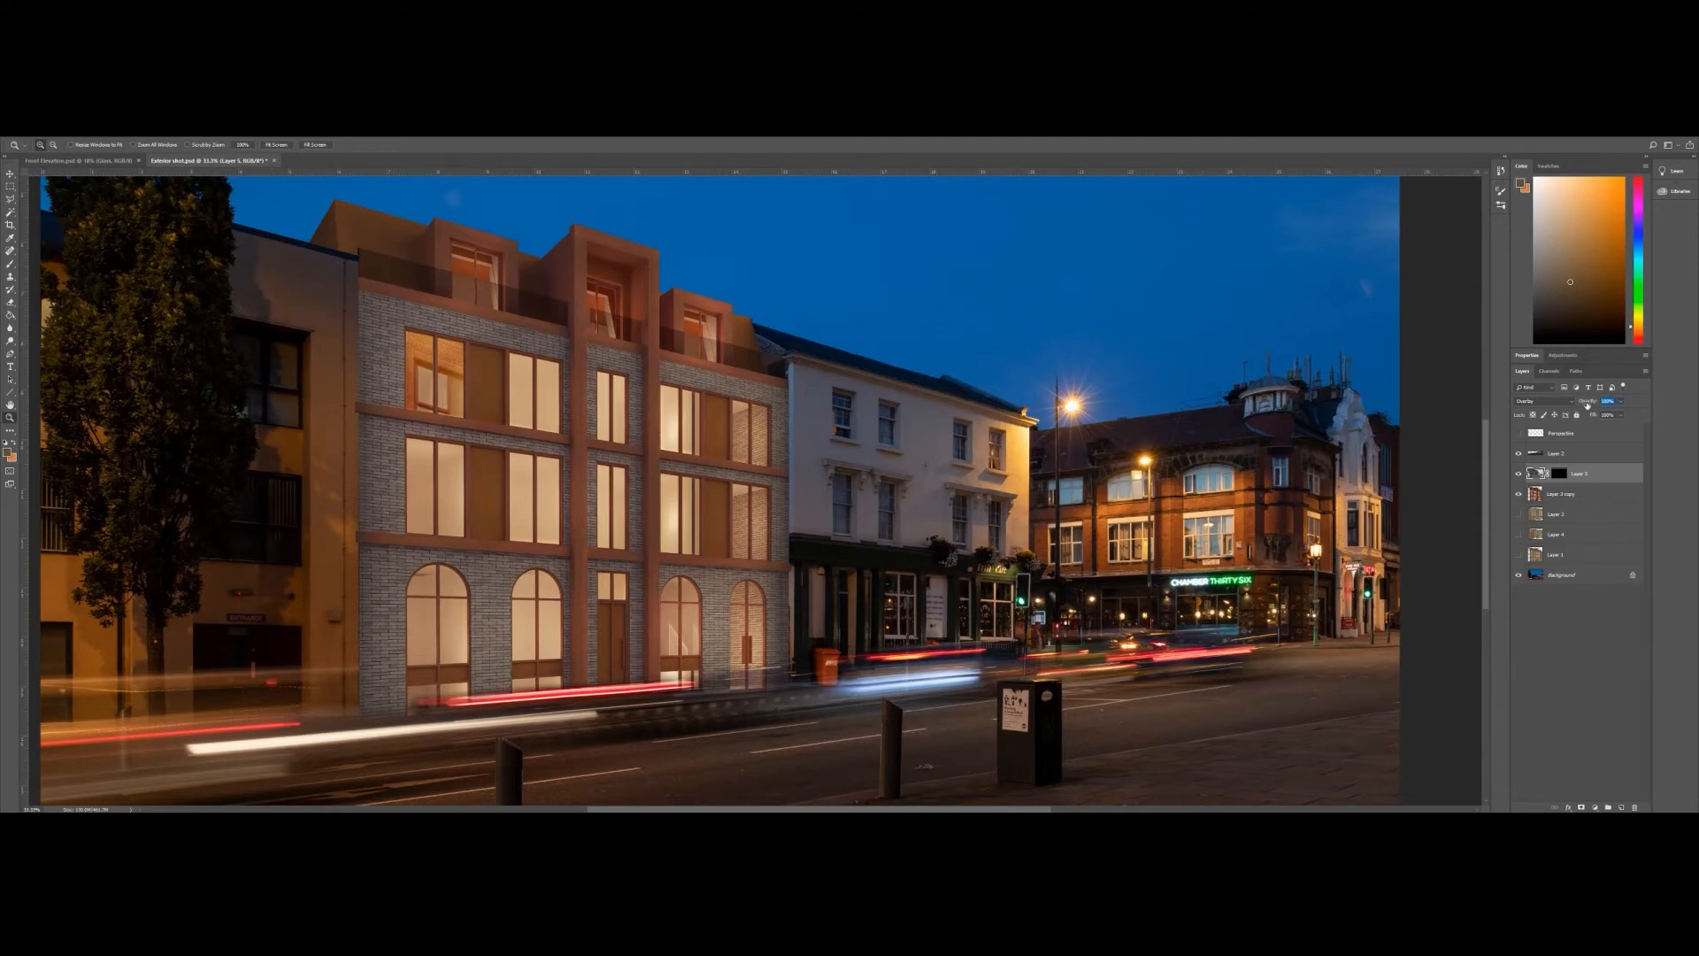
type("30")
- Target the reflection layer's mask and outline both panes of the second window on the upper brick floor with the Polygonal Lasso
left_click(500, 350)
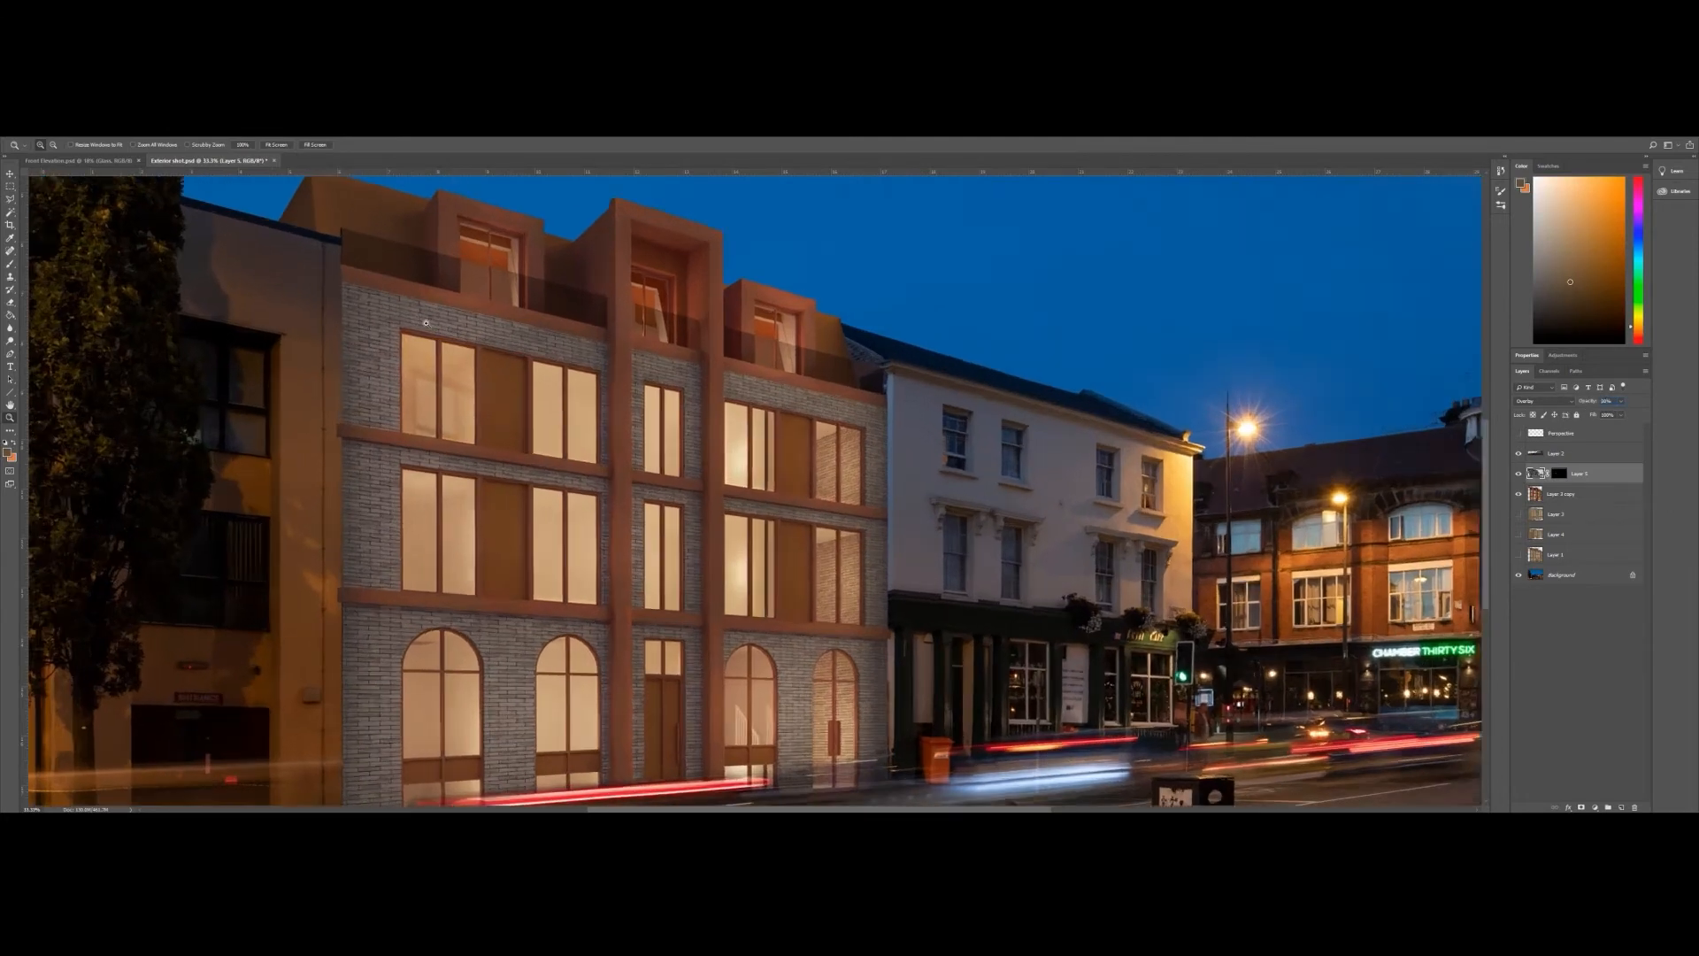
left_click(522, 381)
left_click(531, 398)
key("l")
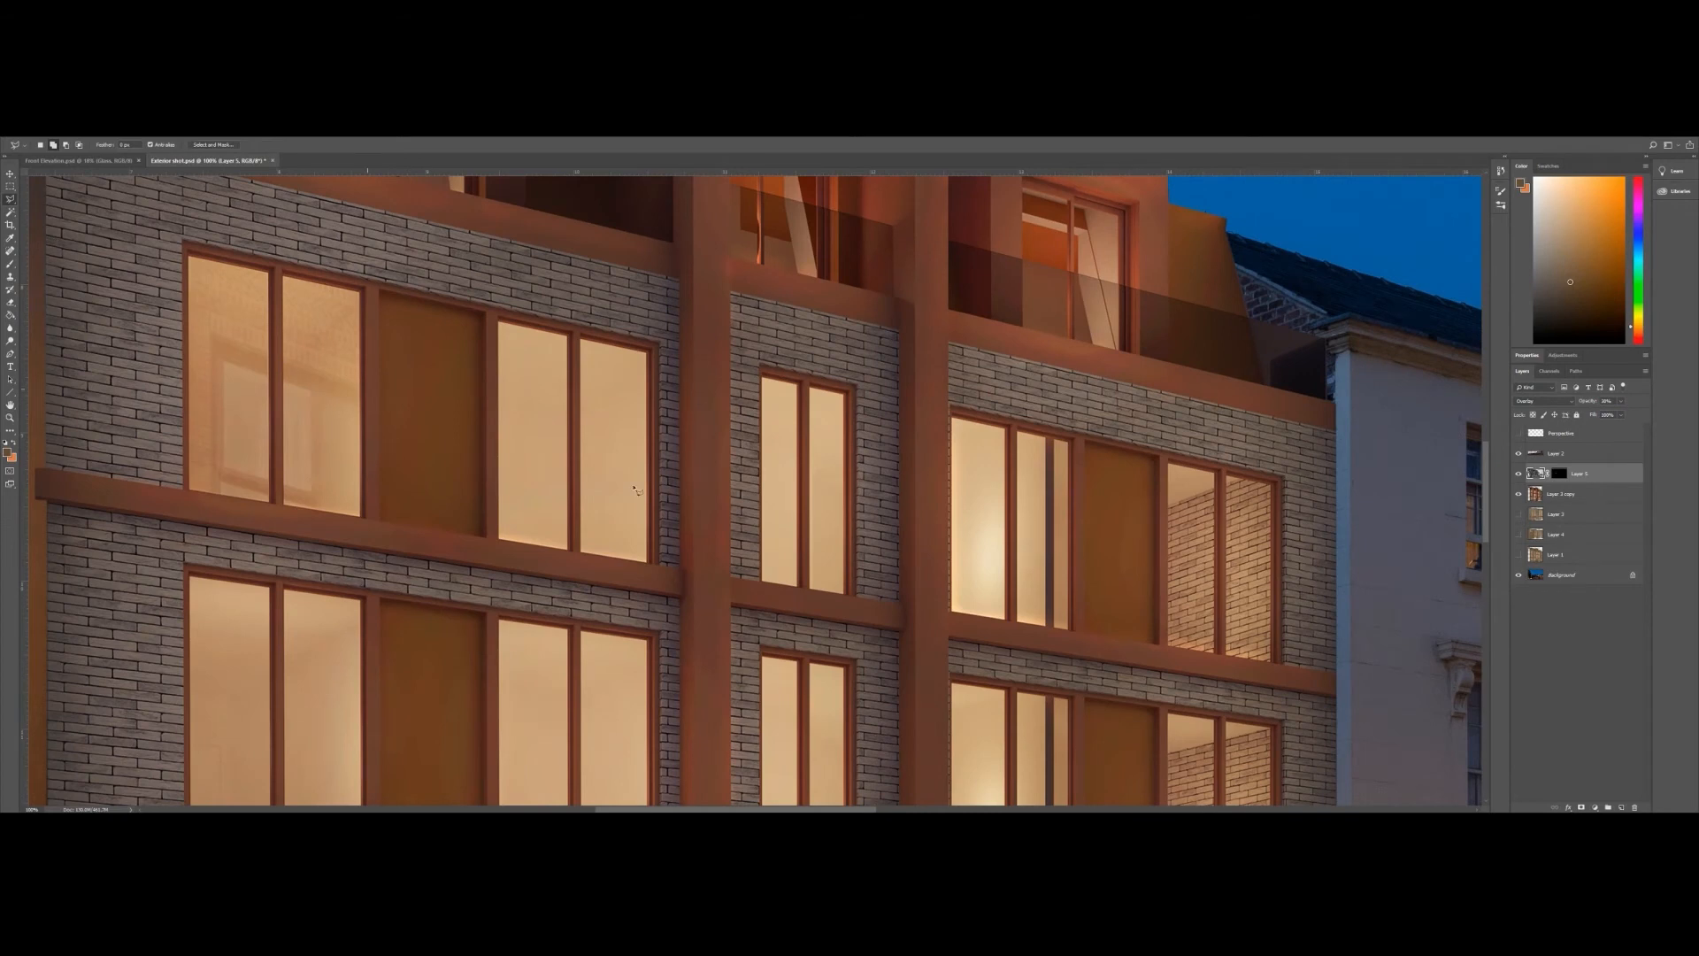
left_click(1566, 479)
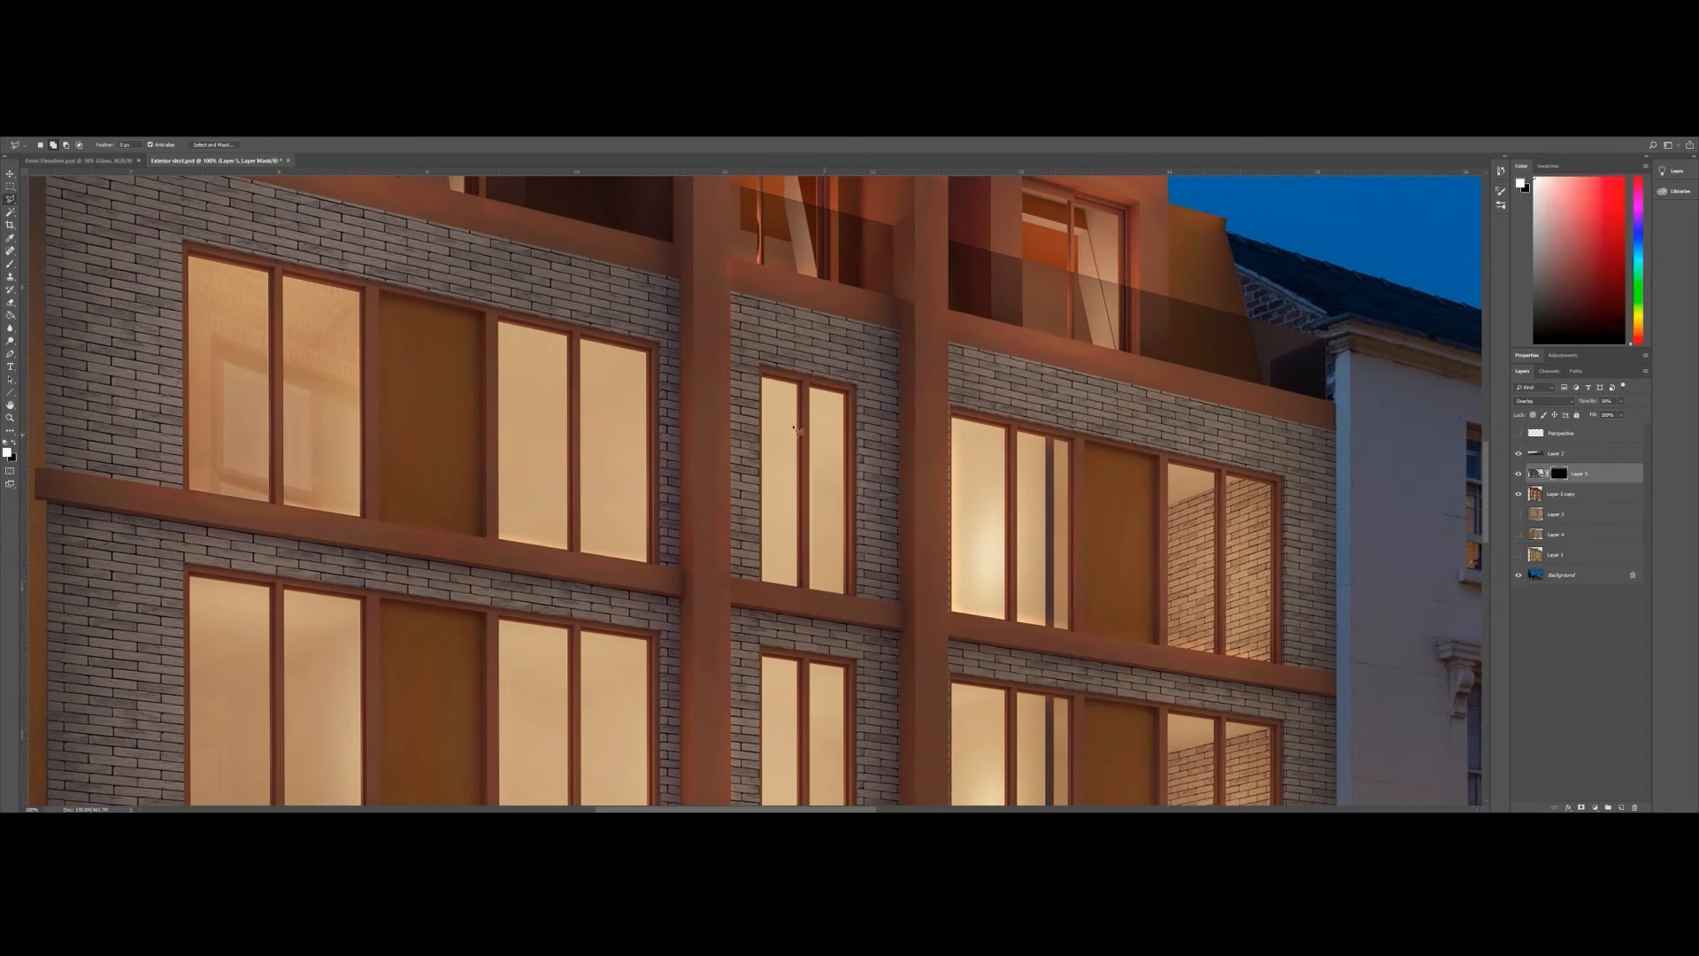
left_click(499, 324)
left_click(568, 334)
left_click(568, 550)
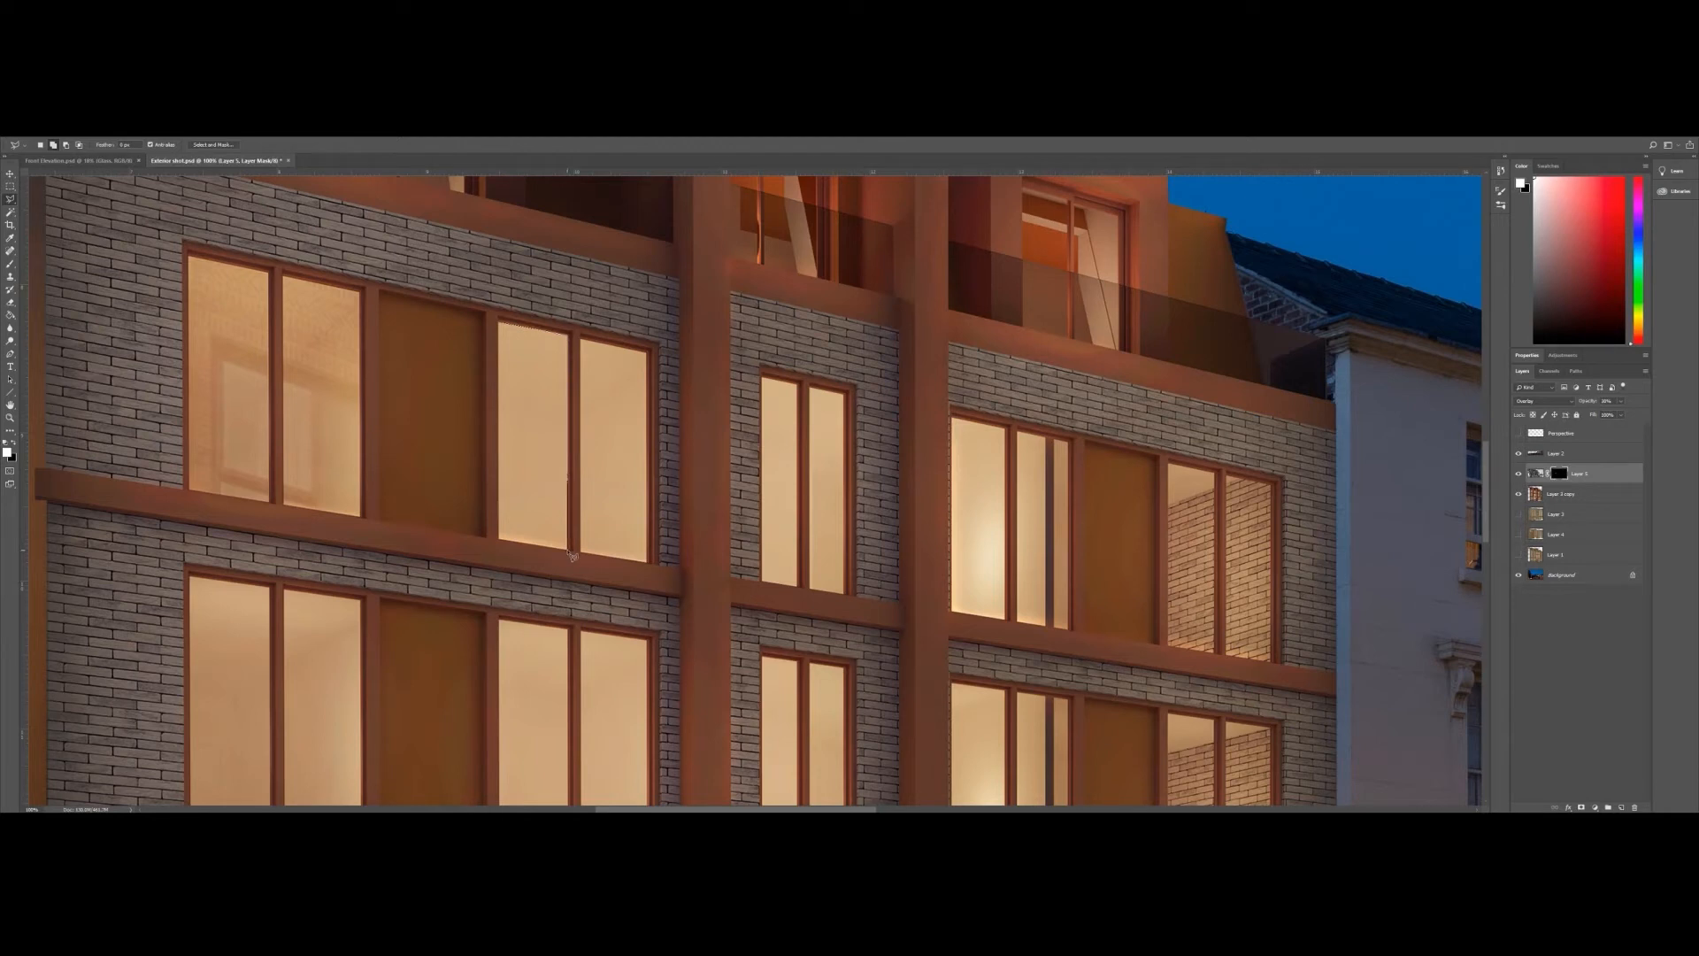
double_click(502, 546)
left_click(584, 345)
left_click(650, 349)
left_click(650, 564)
double_click(583, 560)
- Add both panes of the narrow window between the columns on the upper brick floor to the selection
left_click_drag(717, 482, 449, 372)
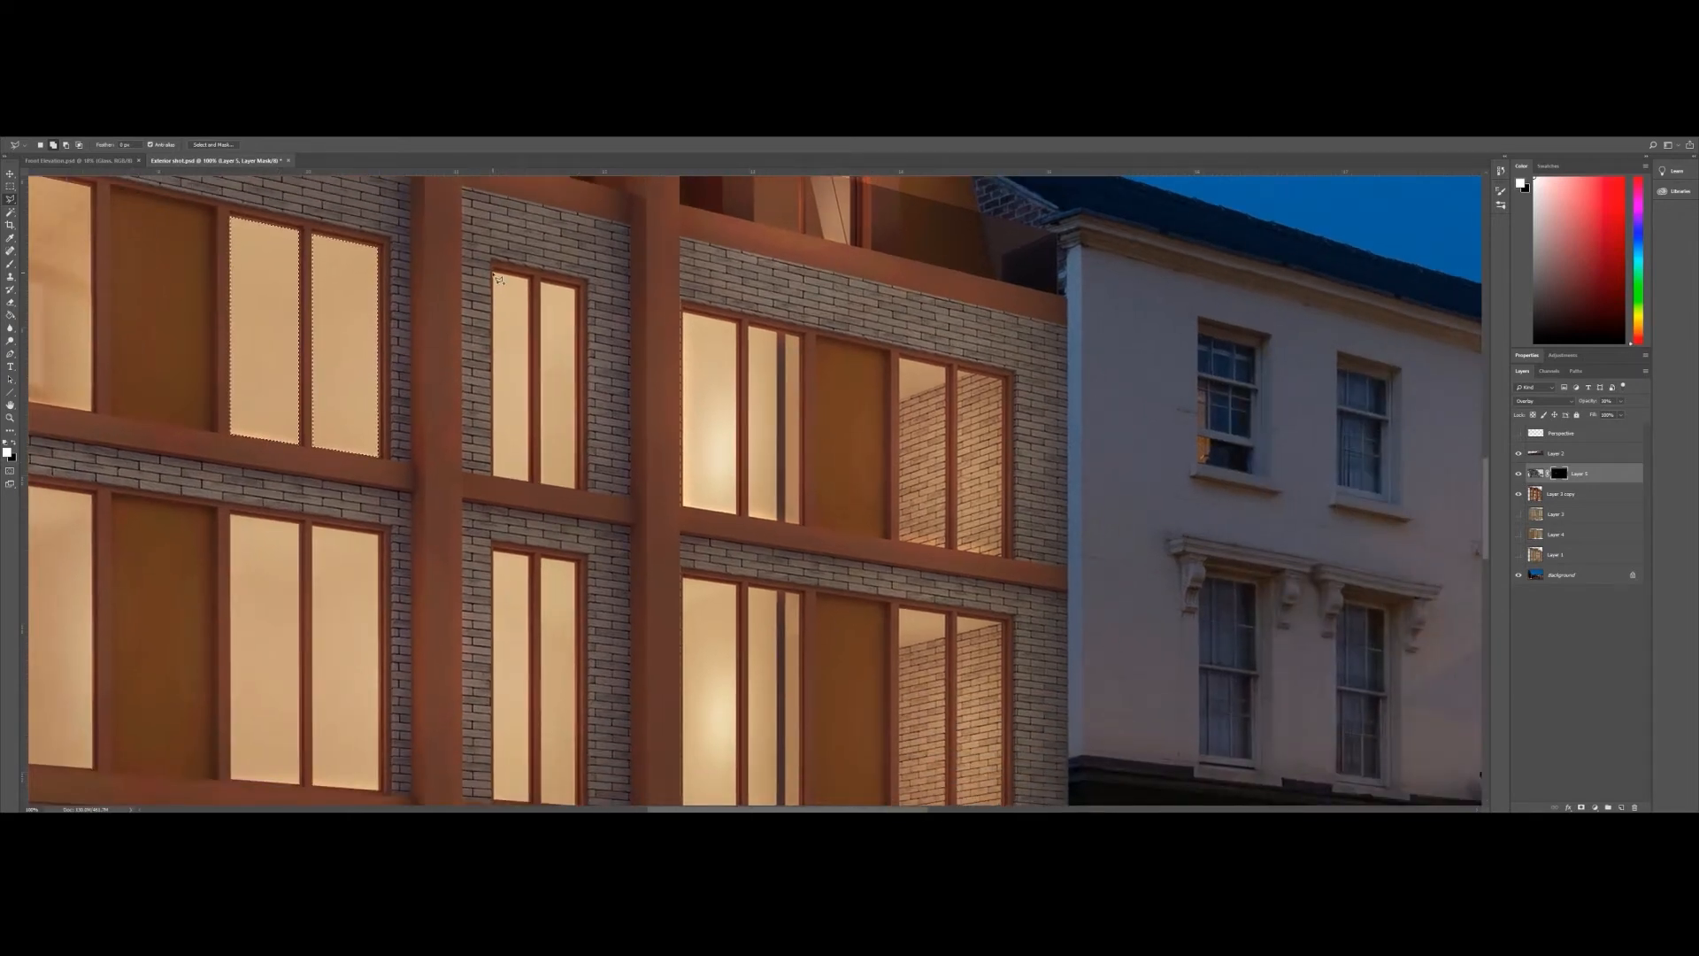
left_click(528, 280)
left_click(530, 484)
double_click(494, 477)
left_click(575, 285)
left_click(577, 488)
double_click(546, 489)
- Add both panes of the window just right of the second column on the upper brick floor to the selection
left_click(686, 315)
left_click(737, 323)
left_click(738, 515)
double_click(684, 513)
left_click(799, 336)
left_click(800, 525)
double_click(749, 518)
- Add both panes of the rightmost window on the upper brick floor, showing an interior brick wall, to the selection
left_click_drag(826, 457, 605, 394)
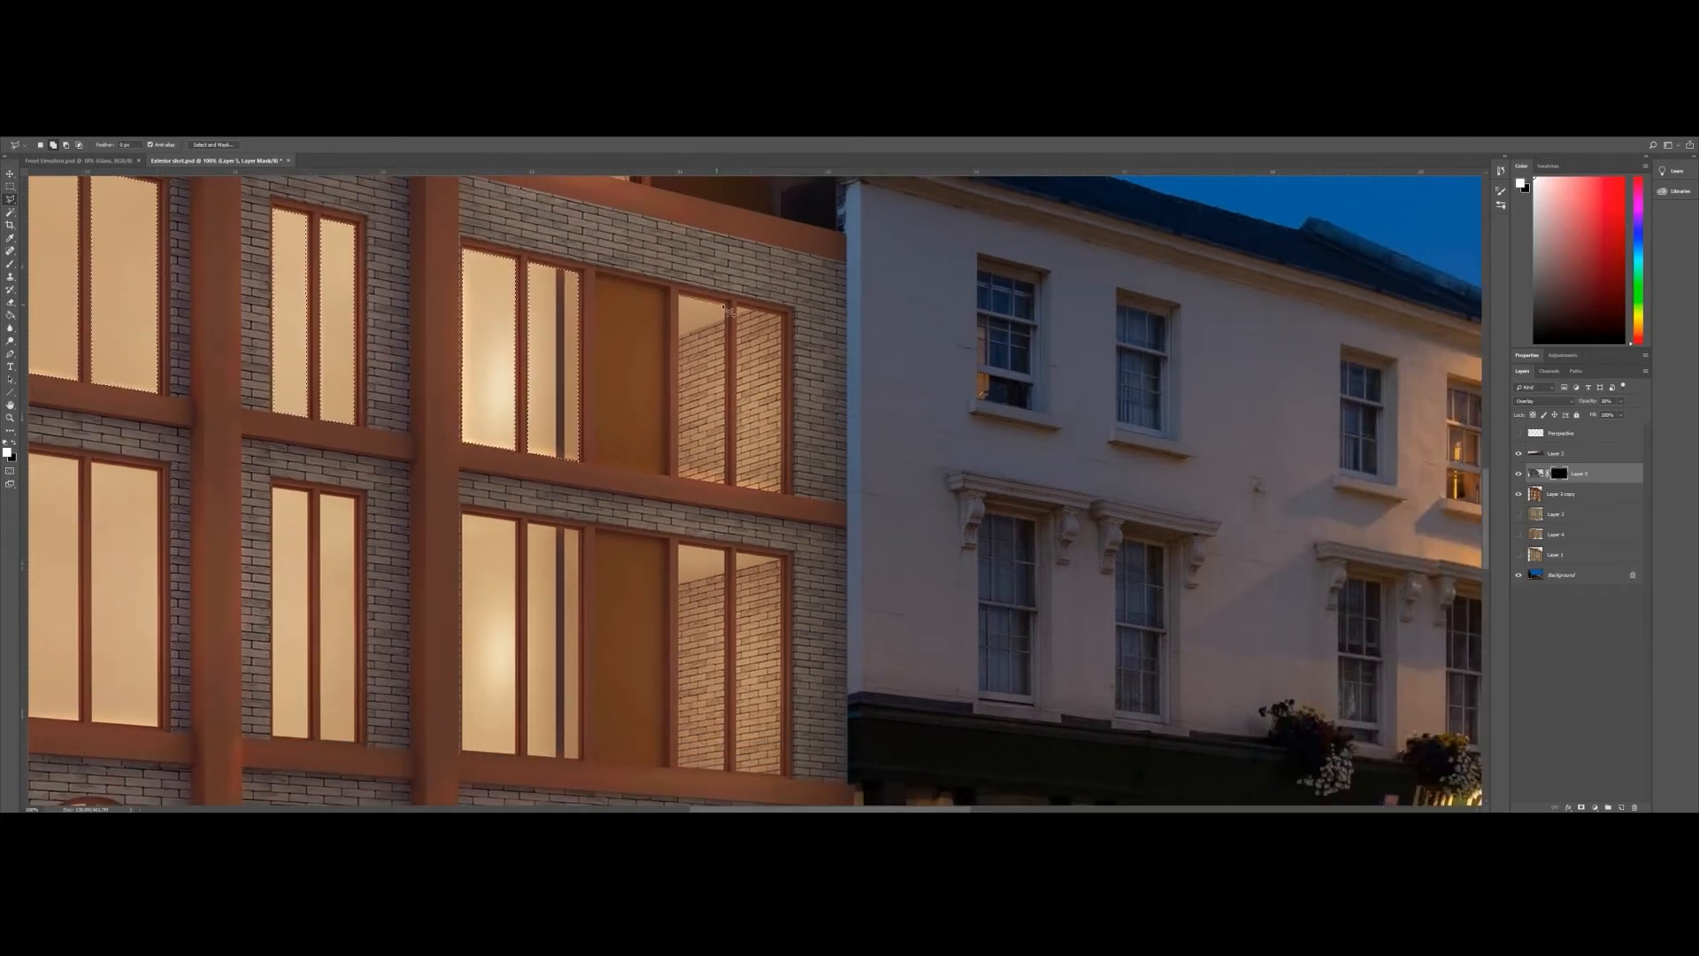
left_click(726, 307)
left_click(727, 486)
double_click(679, 478)
left_click(738, 308)
left_click(786, 317)
left_click(785, 494)
double_click(740, 490)
- Fill the selected panes with white on the mask to reveal their reflections, deselect, and fit the image on screen
left_click(10, 316)
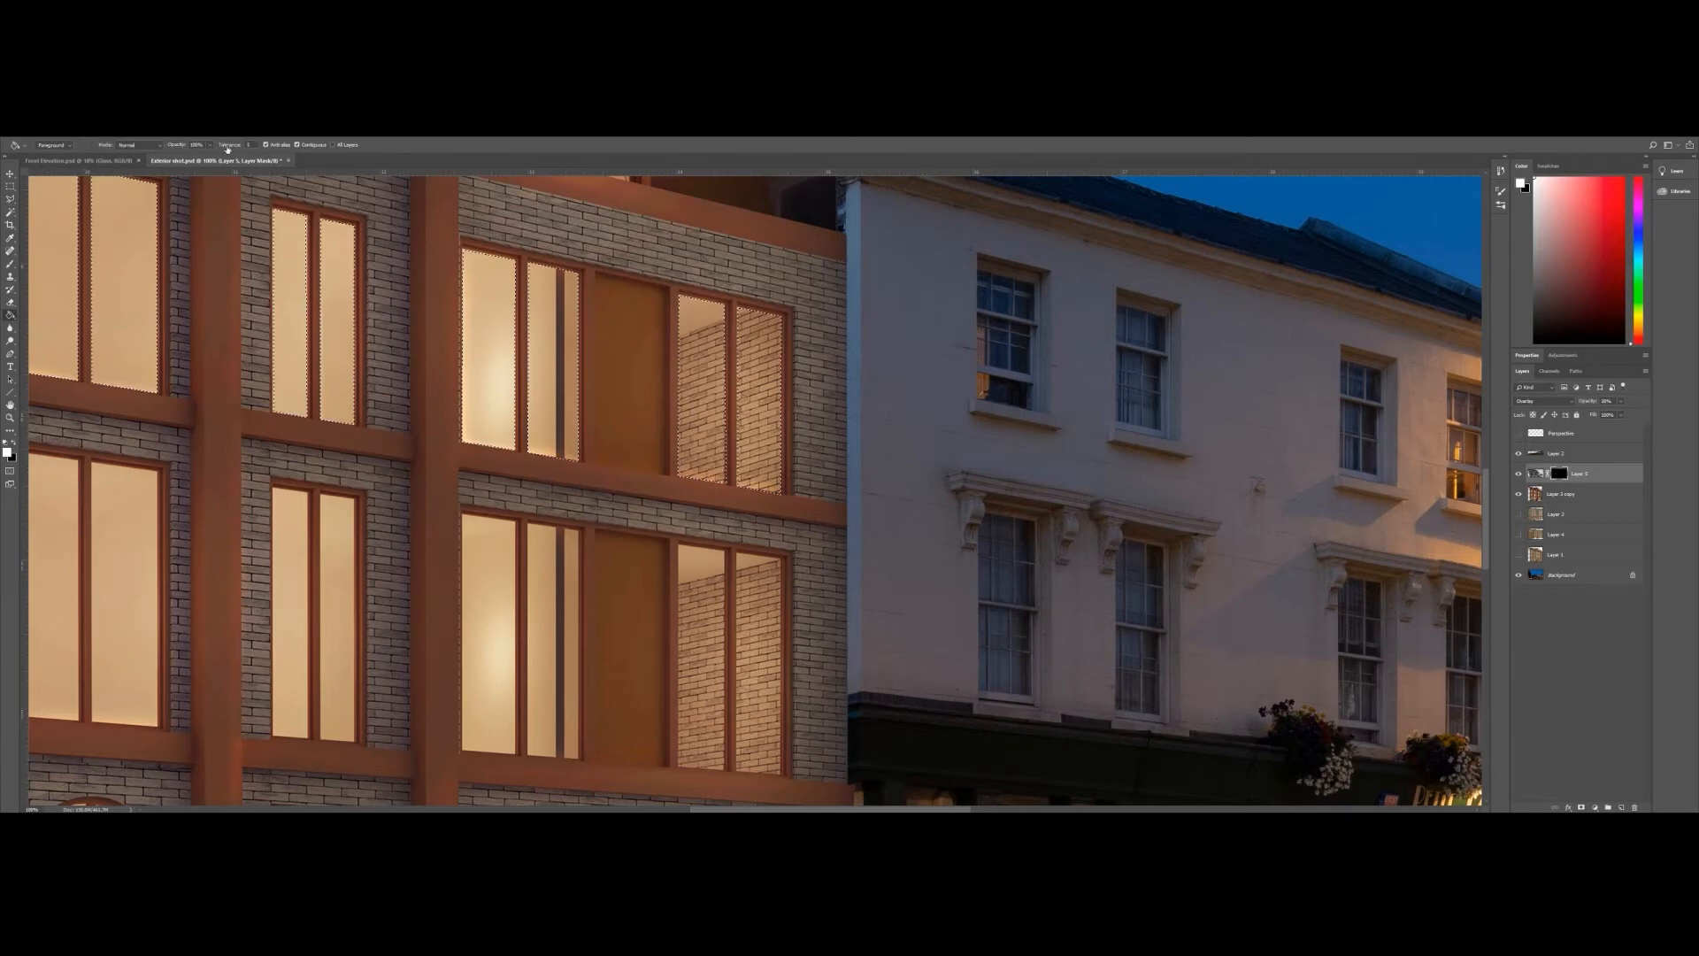
left_click(350, 345)
key("ctrl+d")
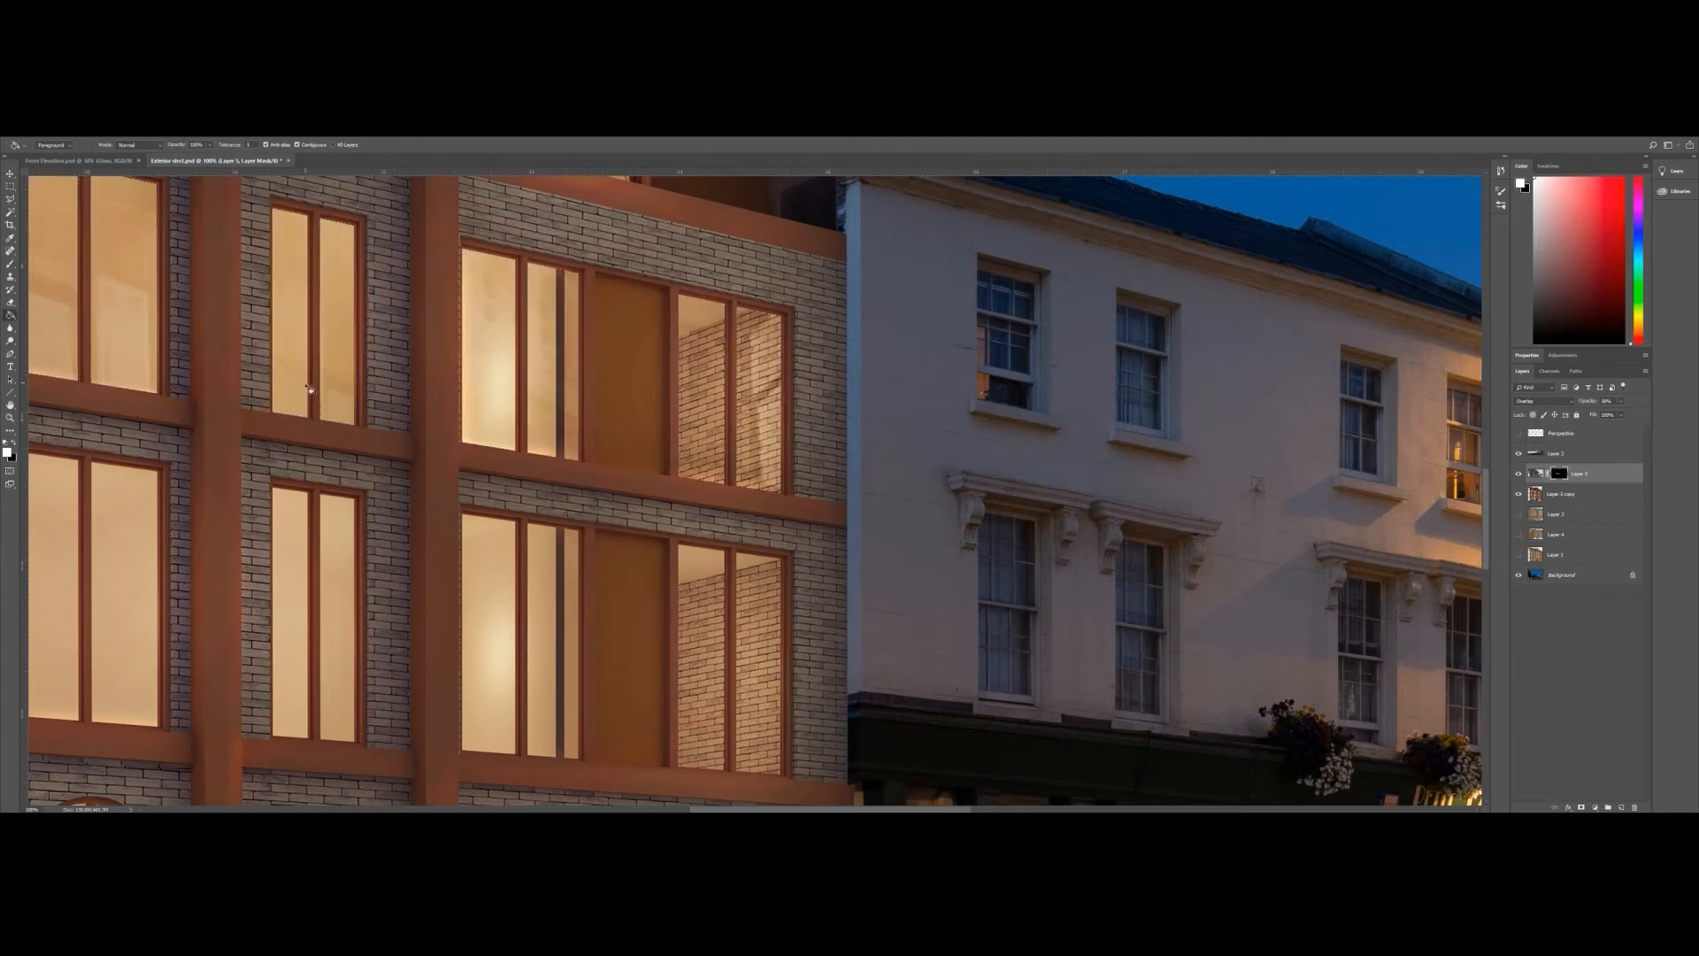
left_click_drag(382, 408, 474, 427)
key("z")
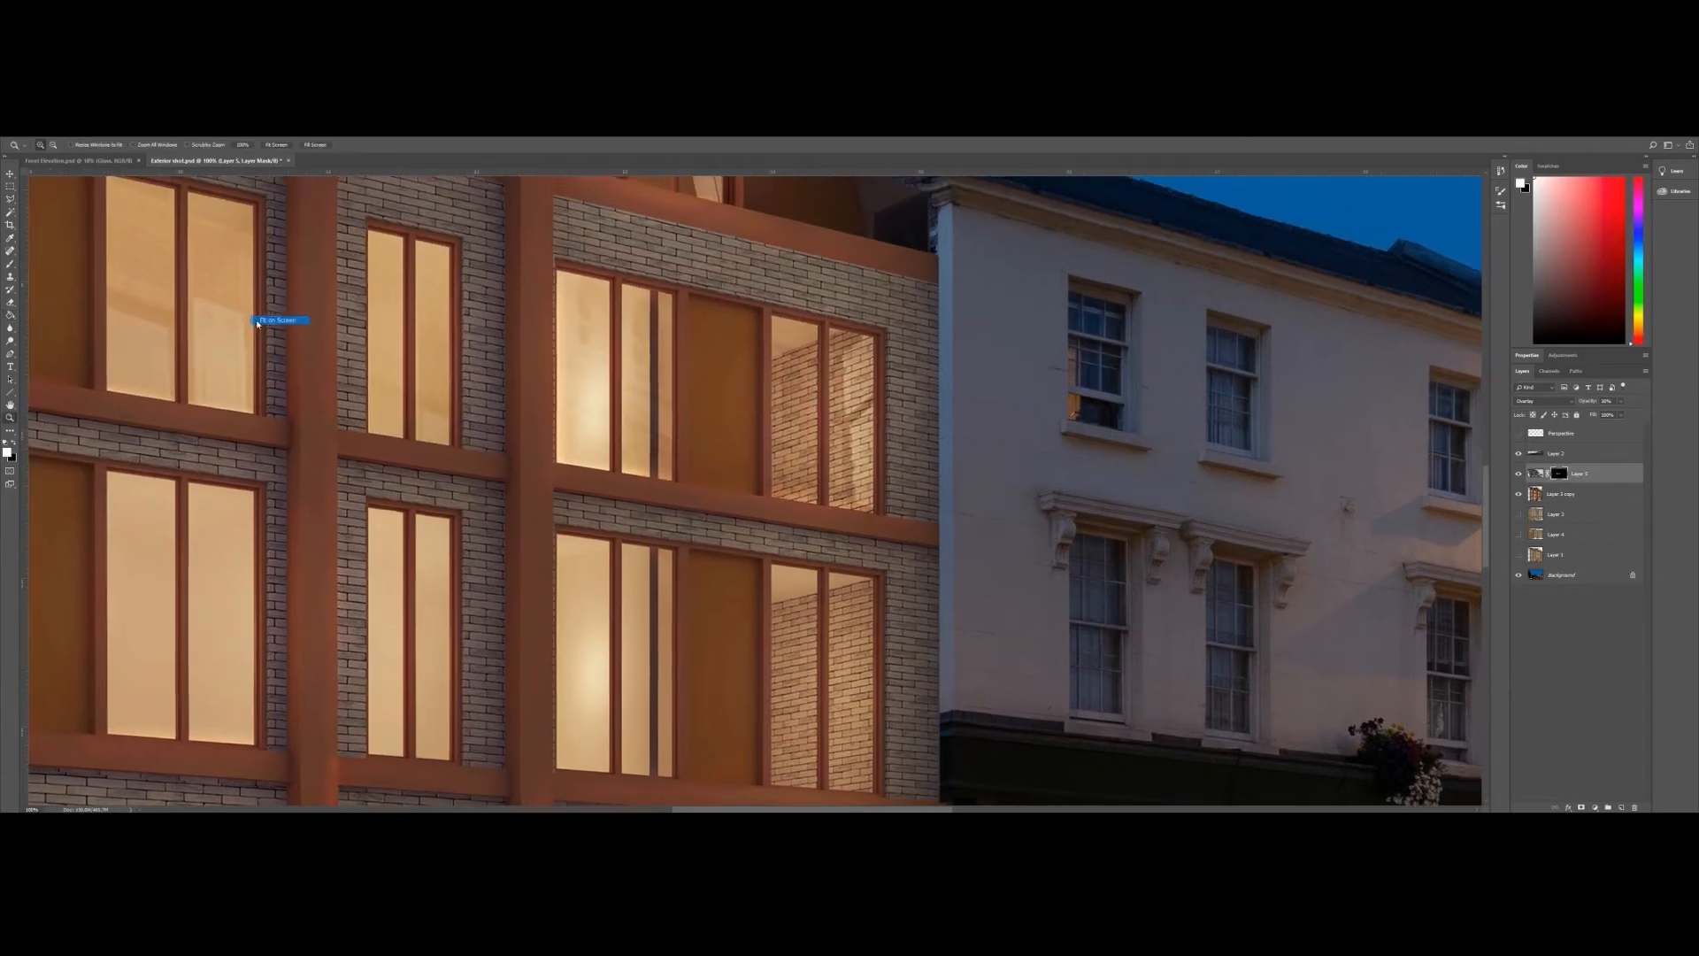
key("ctrl+0")
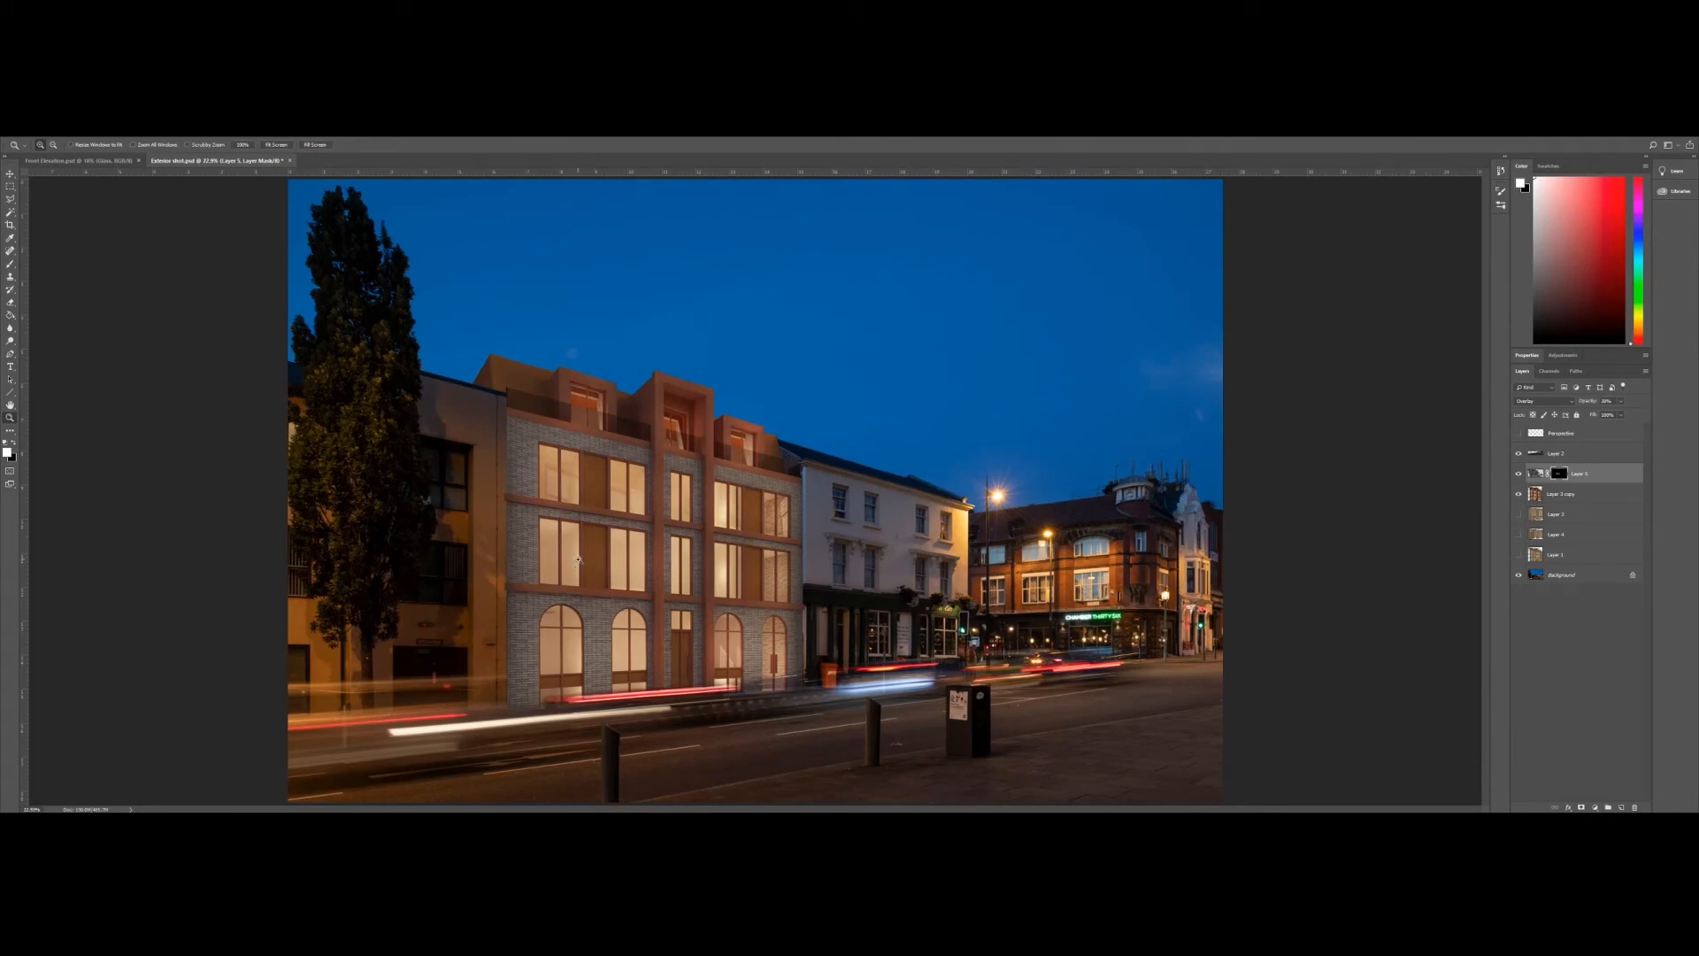
- Outline the left pane of the leftmost window on the floor above the arches with the Polygonal Lasso
left_click(616, 547)
left_click(575, 554)
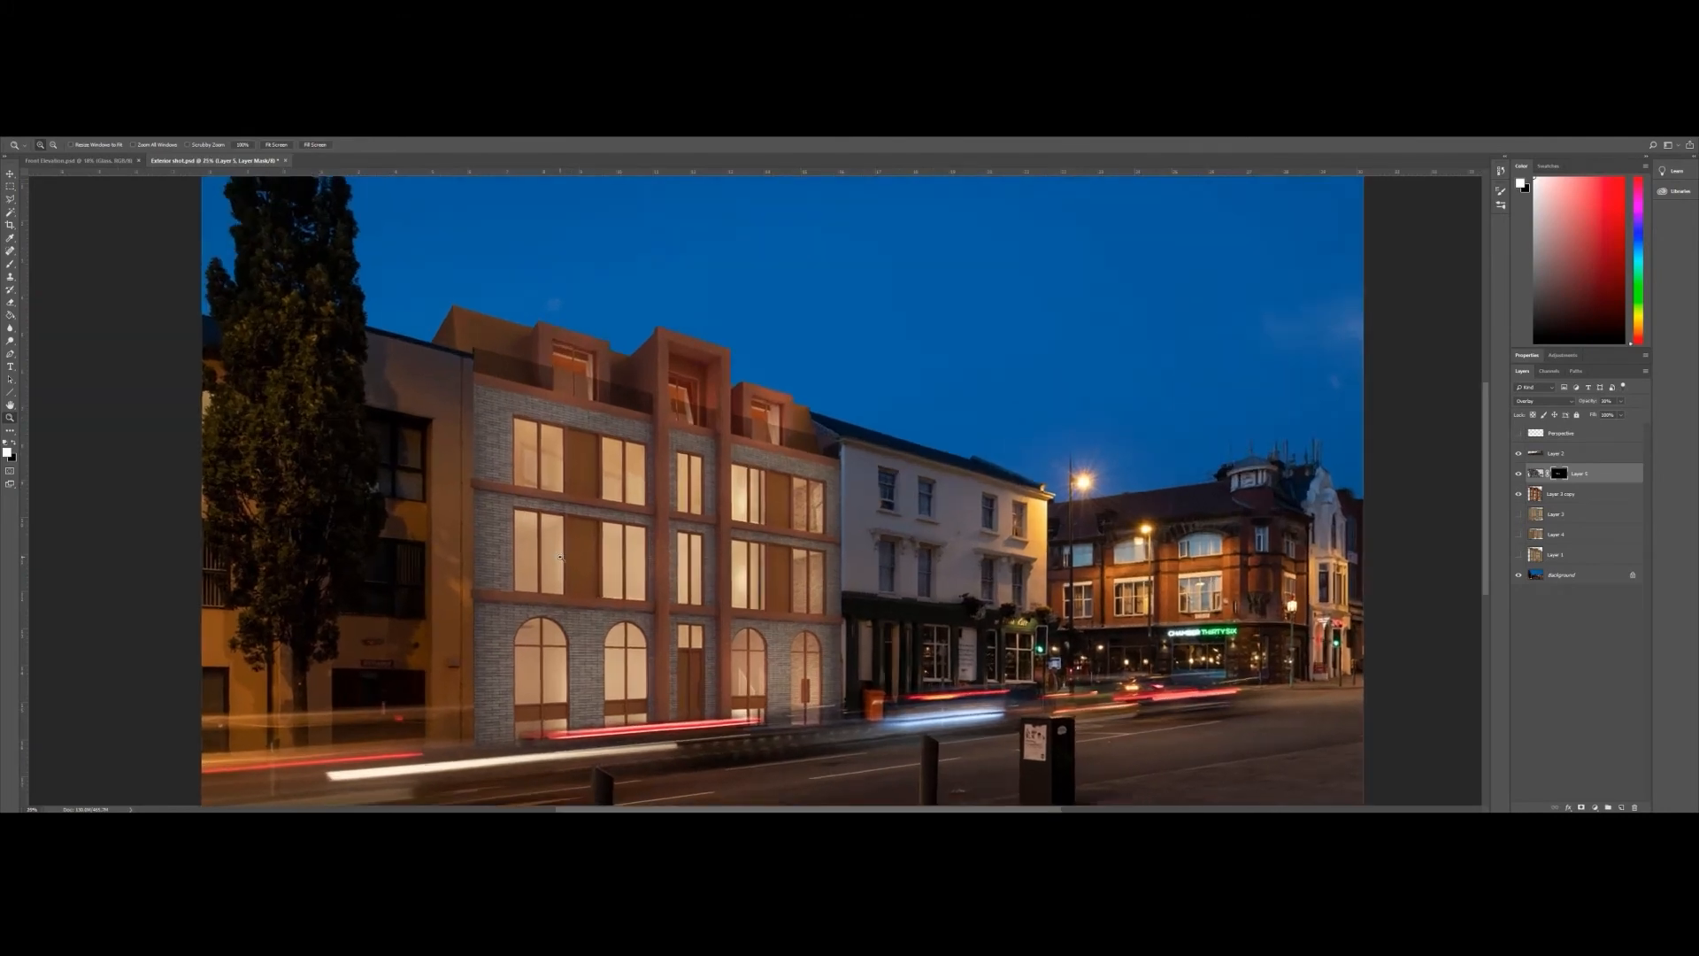
left_click(549, 556)
left_click(538, 552)
left_click_drag(517, 536, 488, 485)
left_click(485, 453)
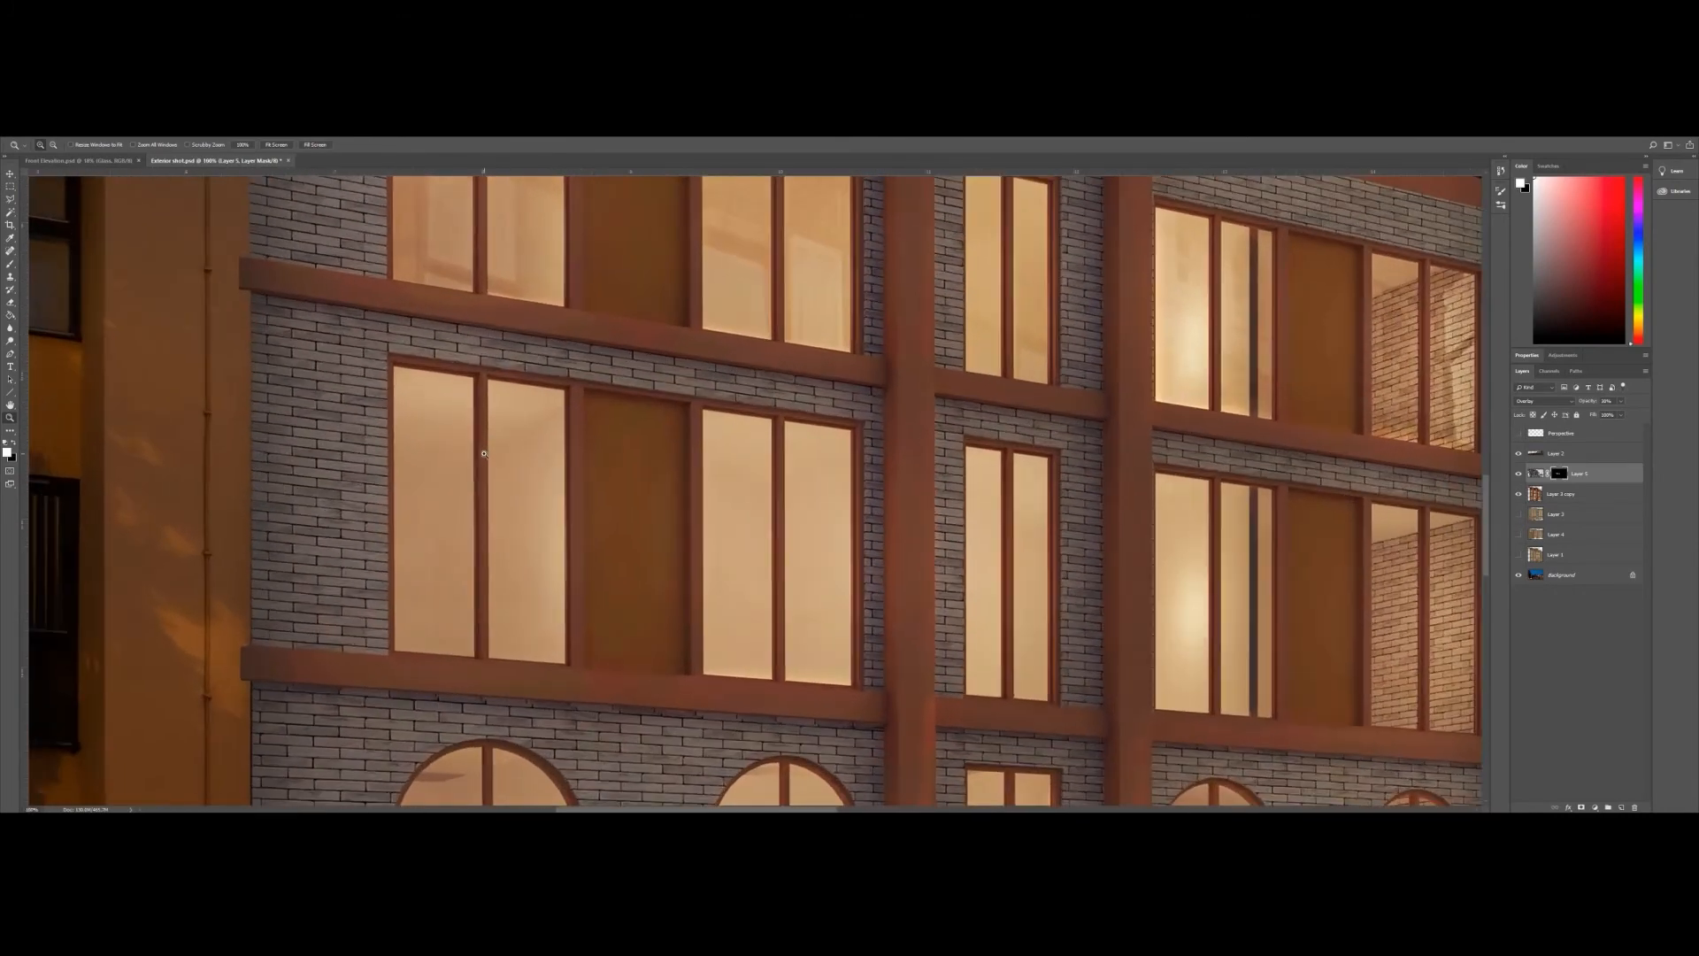
left_click_drag(289, 353, 134, 251)
left_click(134, 251)
key("l")
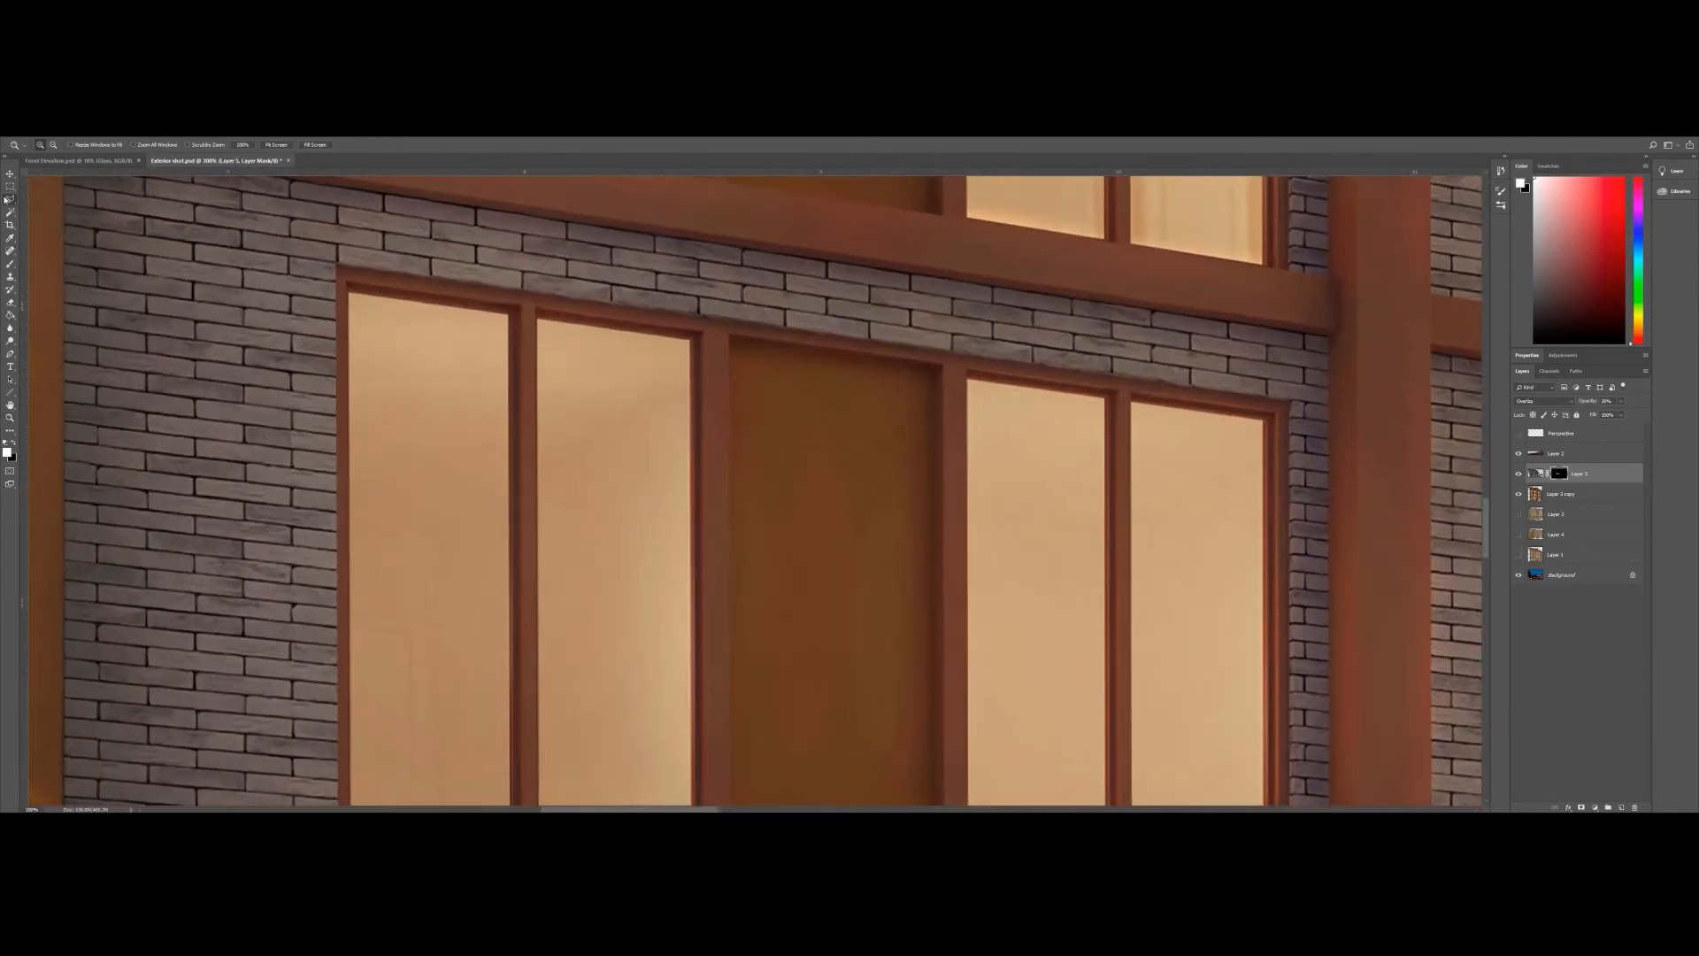
left_click(350, 296)
left_click(513, 316)
scroll(518, 399, "down", 5)
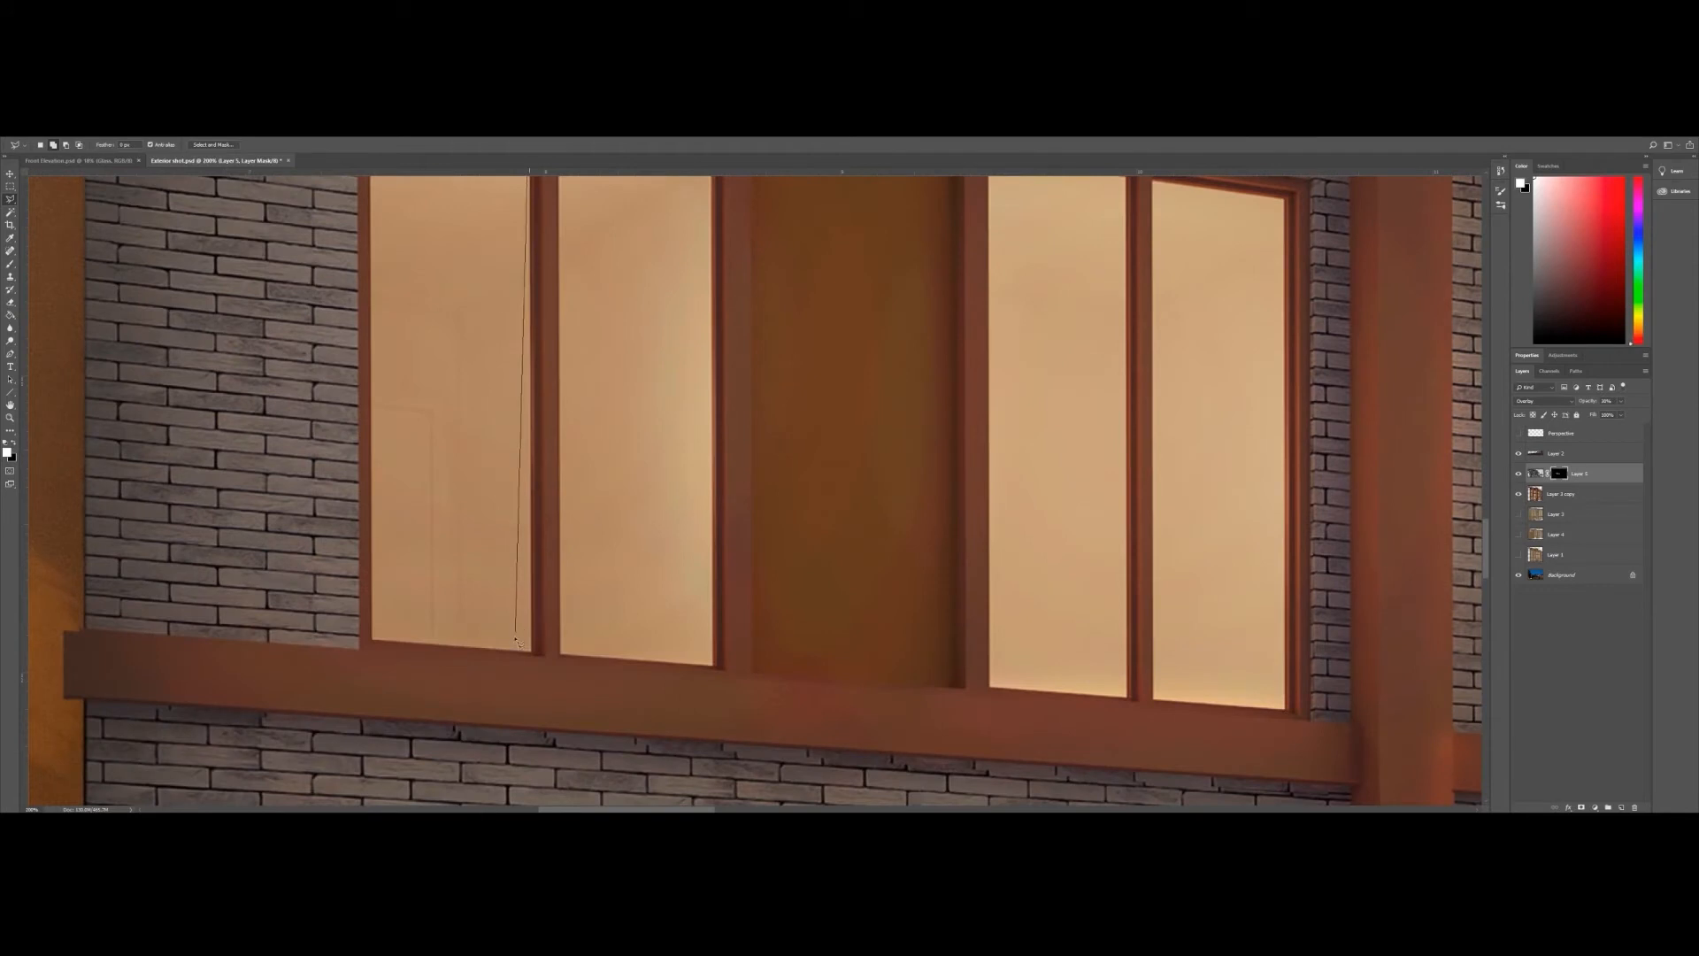
left_click(533, 653)
double_click(372, 640)
- Add the right pane of the leftmost window on the floor above the arches to the selection
left_click_drag(553, 351, 462, 531)
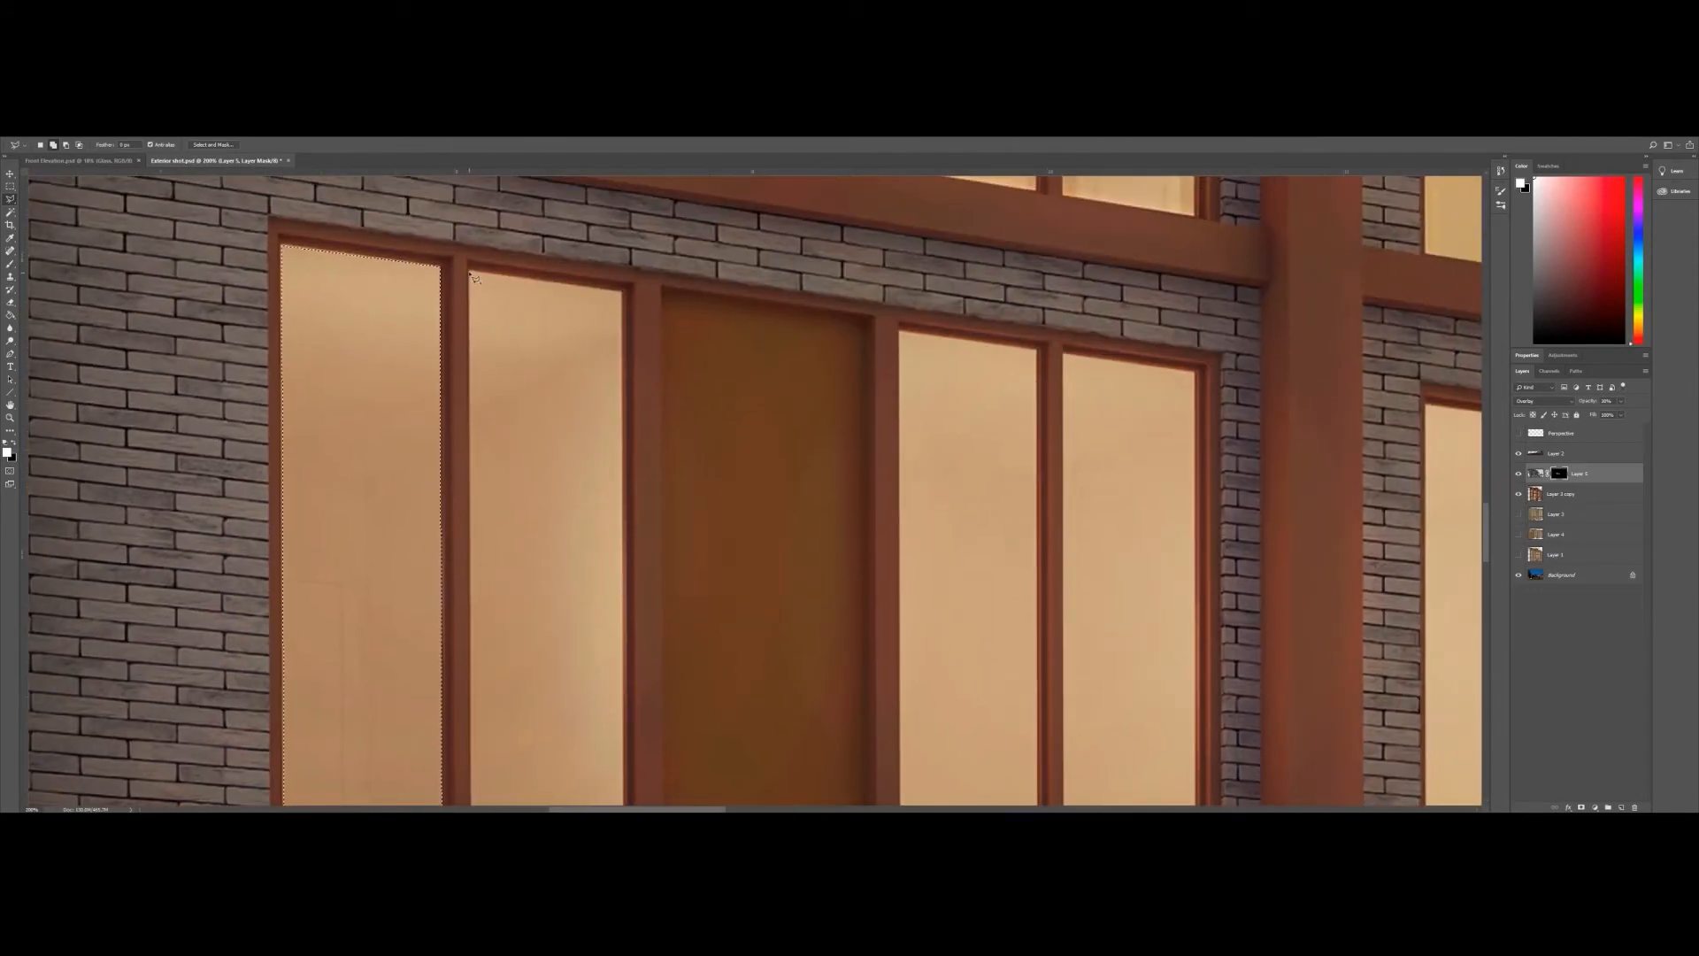
left_click(472, 273)
left_click(622, 290)
scroll(620, 323, "down", 5)
left_click(615, 568)
double_click(464, 556)
- Add the left pane of the second window on the floor above the arches to the selection
left_click_drag(892, 352, 463, 603)
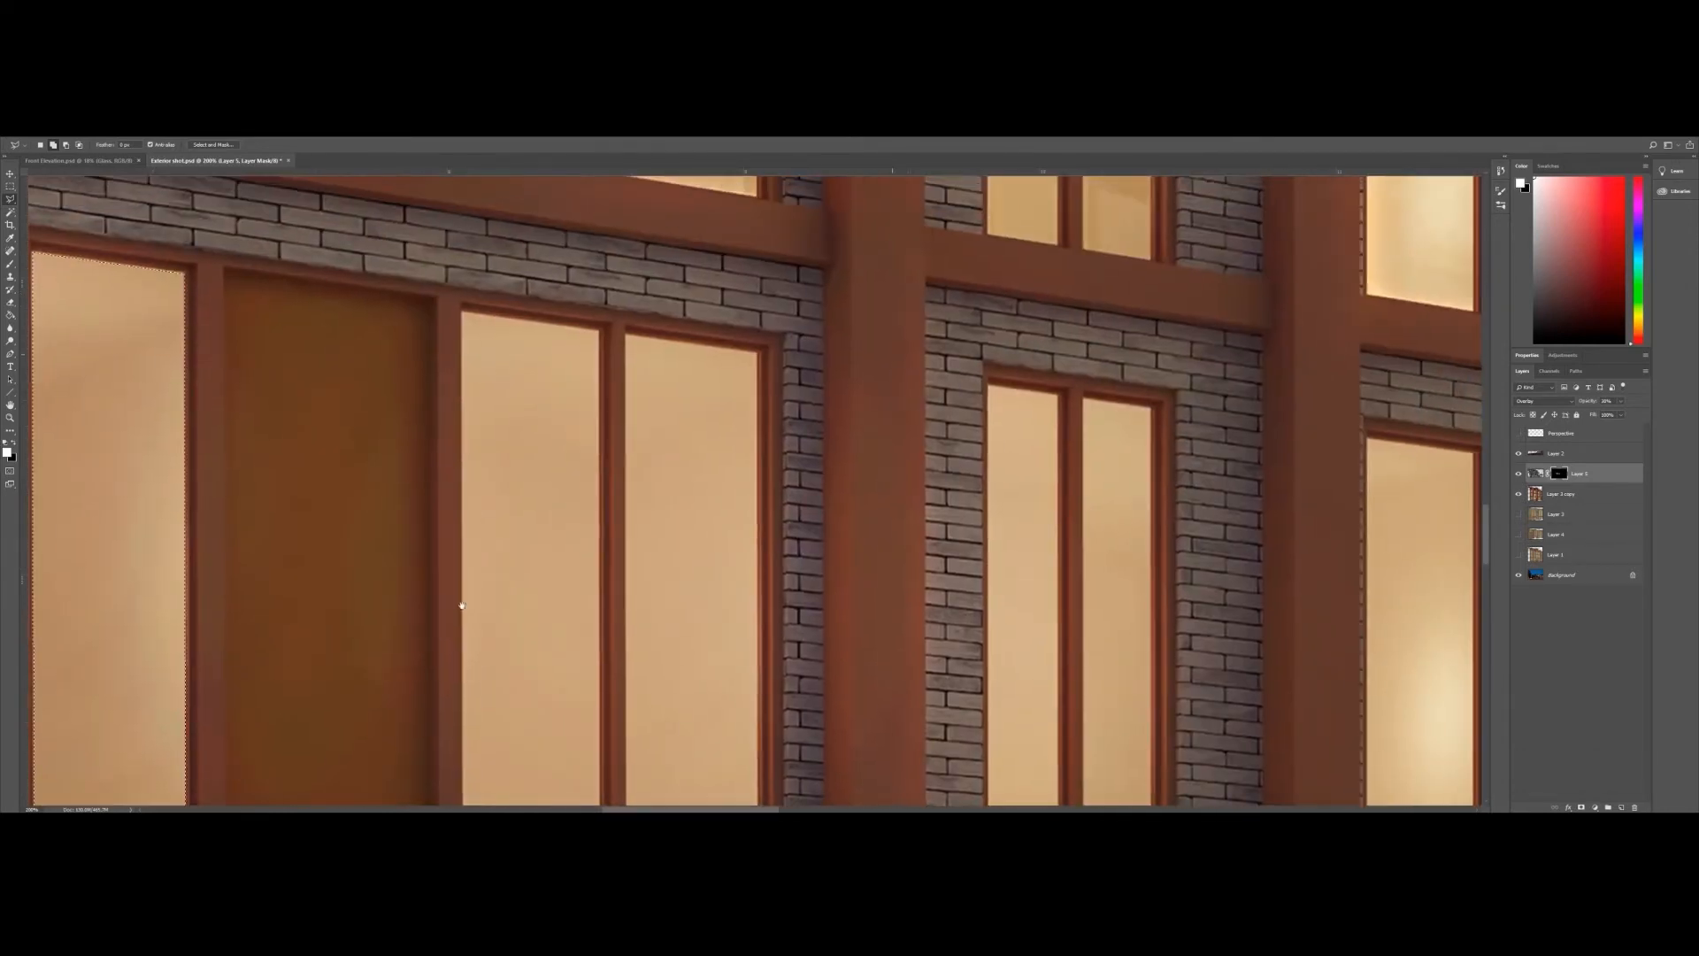
left_click(463, 316)
left_click(603, 330)
scroll(597, 390, "down", 5)
left_click(612, 619)
double_click(474, 611)
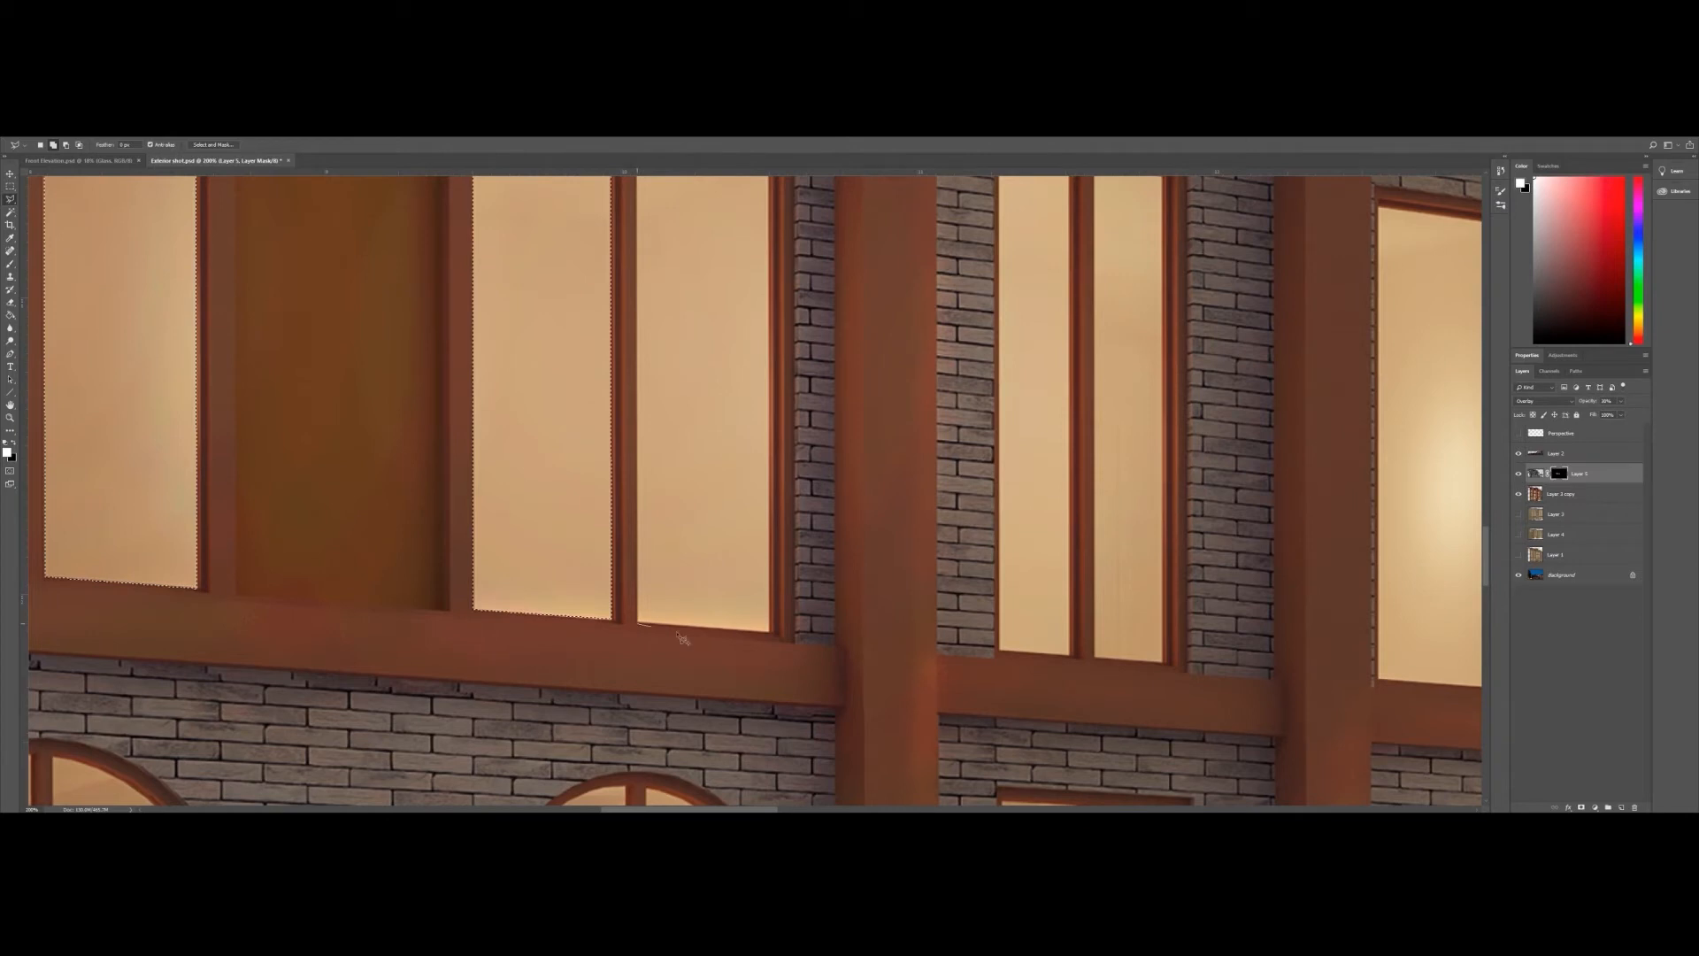
- Add the right pane of the second window on the floor above the arches to the selection
scroll(713, 636, "down", 5)
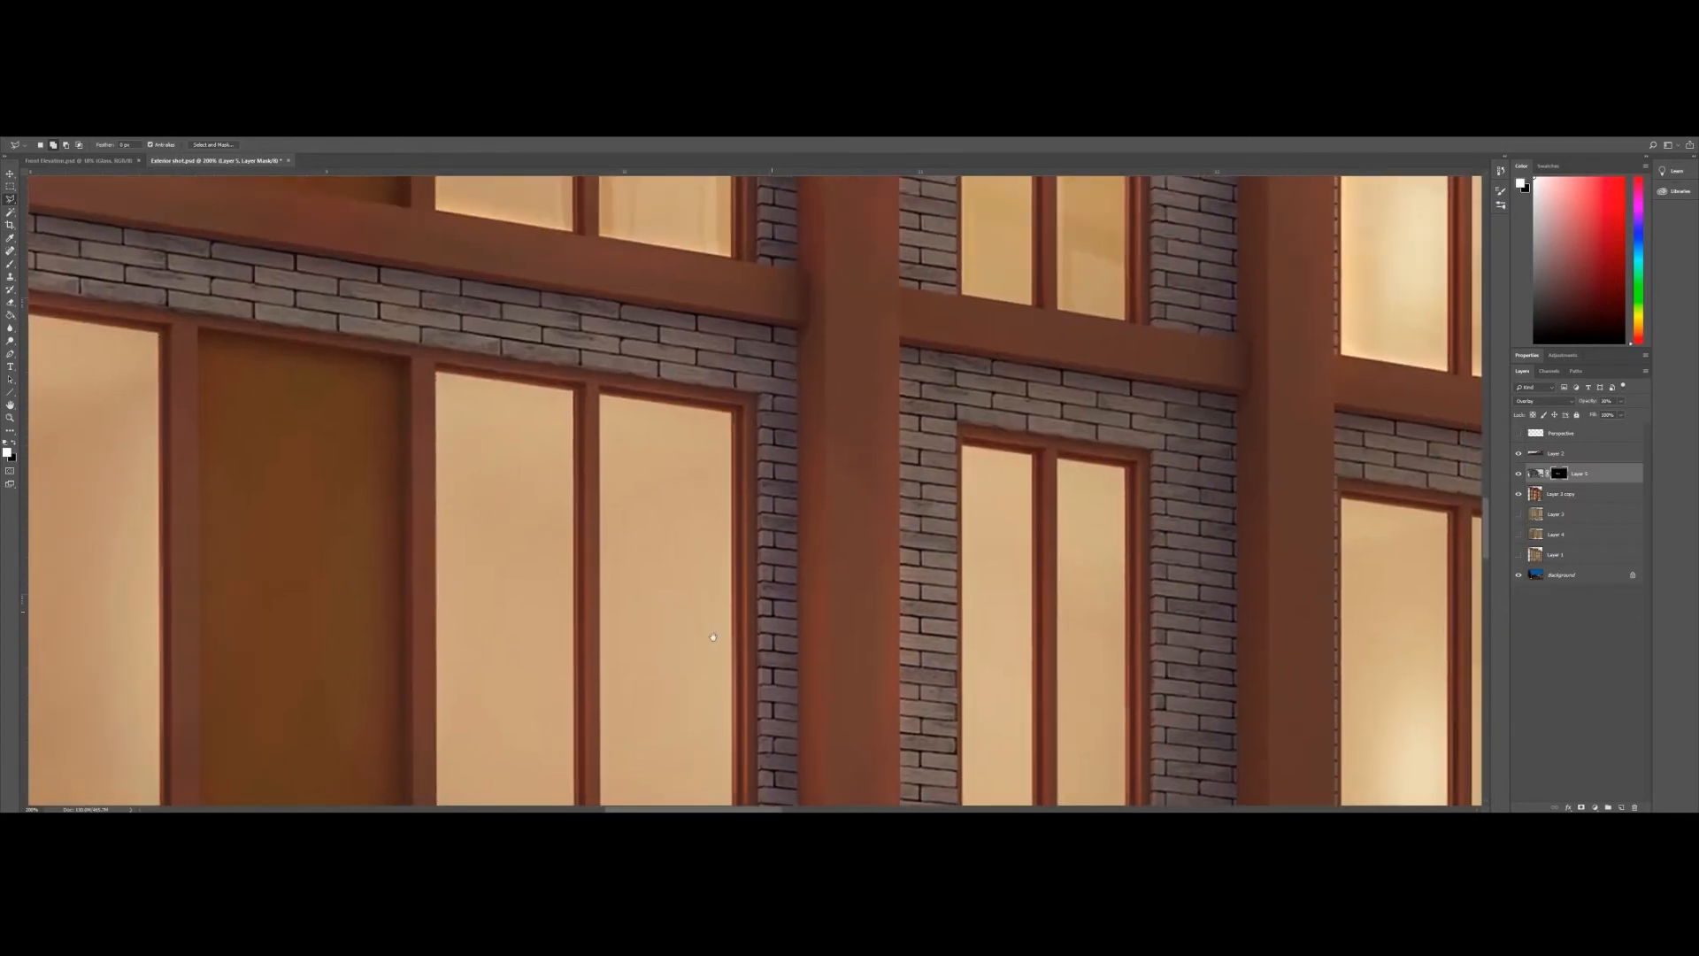
left_click(731, 411)
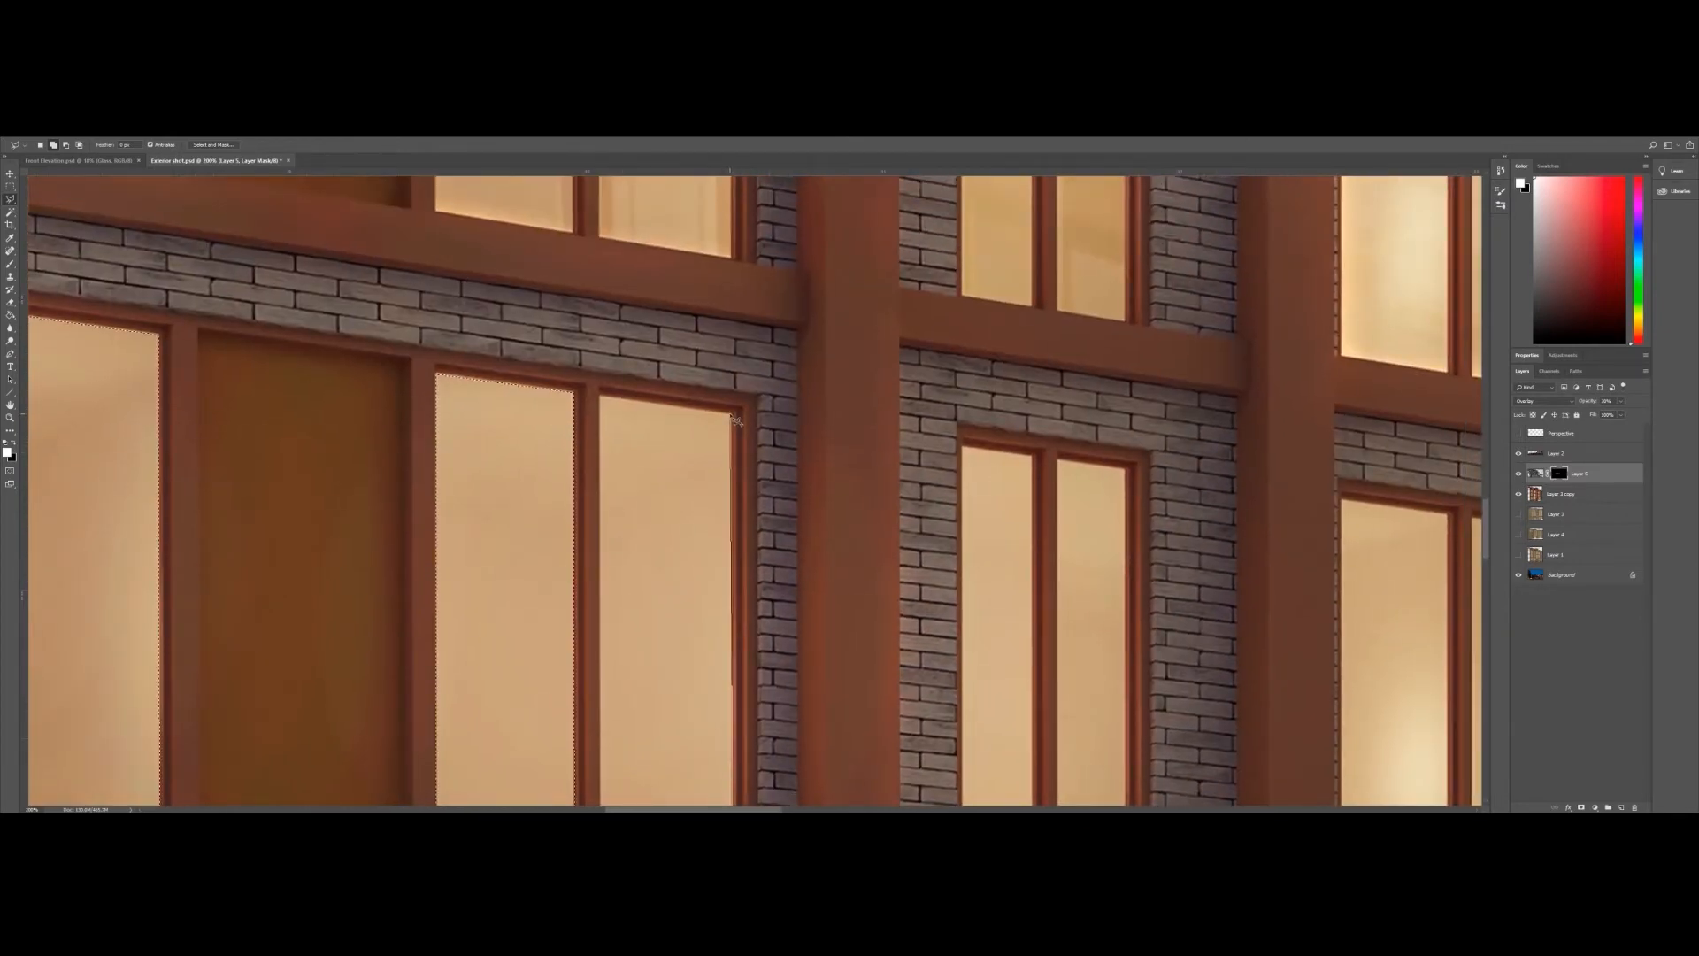
double_click(605, 400)
scroll(486, 332, "right", 6)
scroll(486, 332, "down", 2)
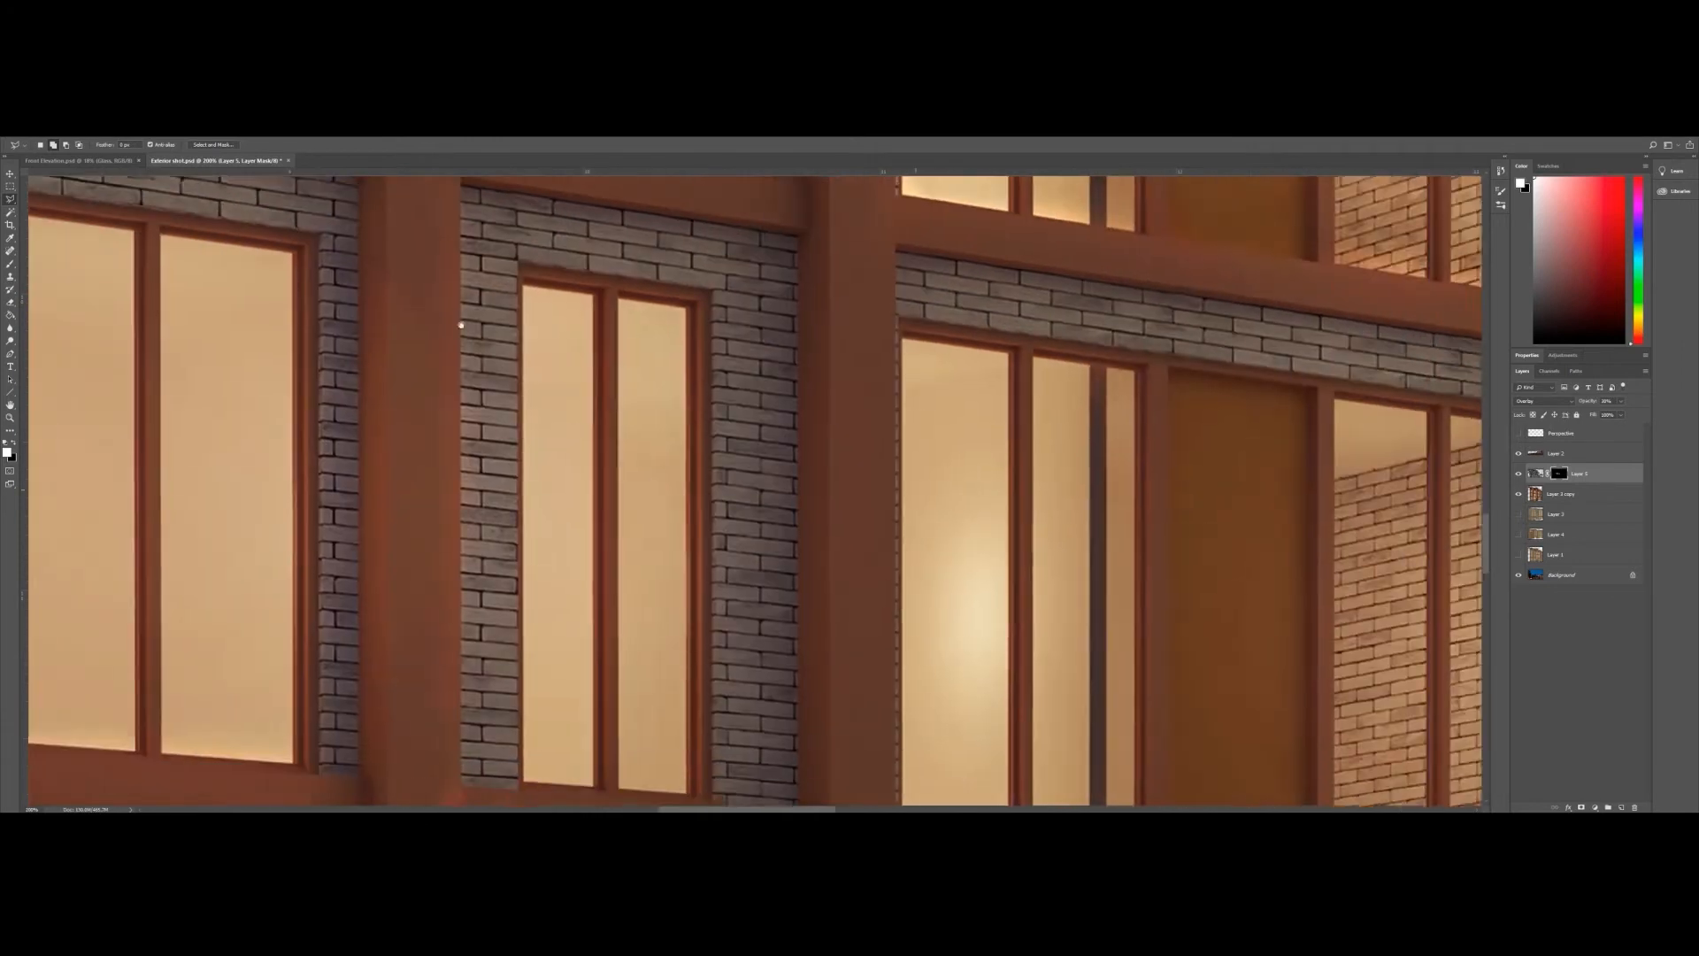
- Add both panes of the narrow middle window on the floor above the arches to the selection
left_click(507, 283)
left_click(576, 288)
left_click(579, 782)
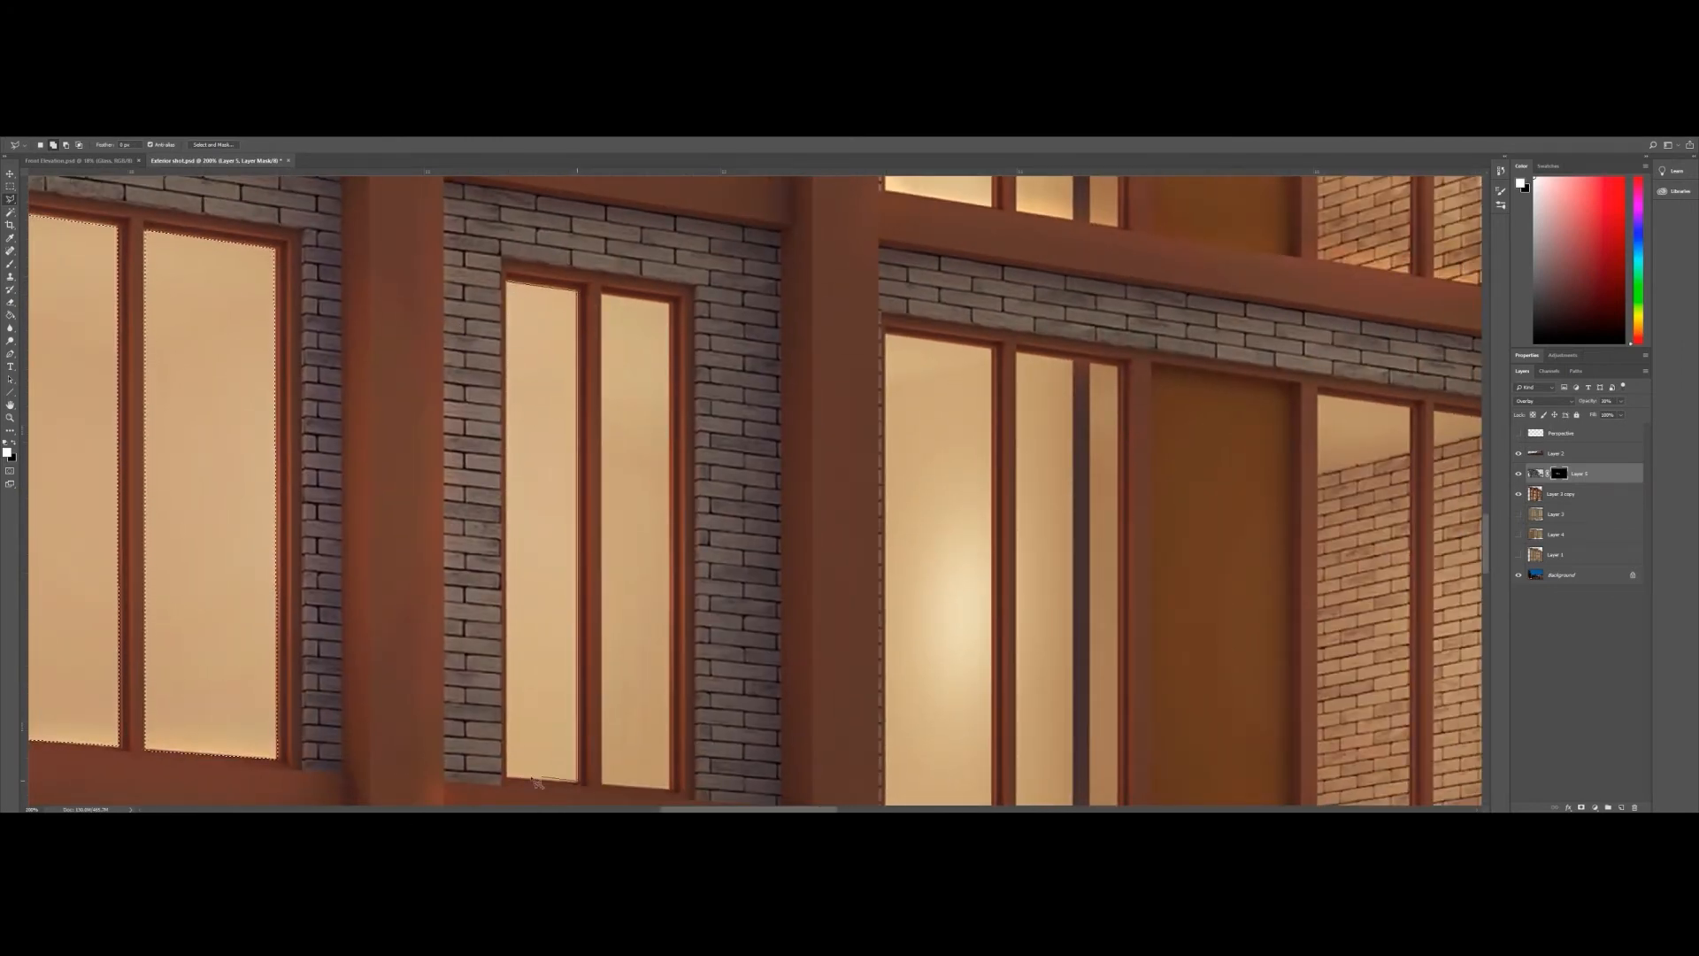
double_click(511, 783)
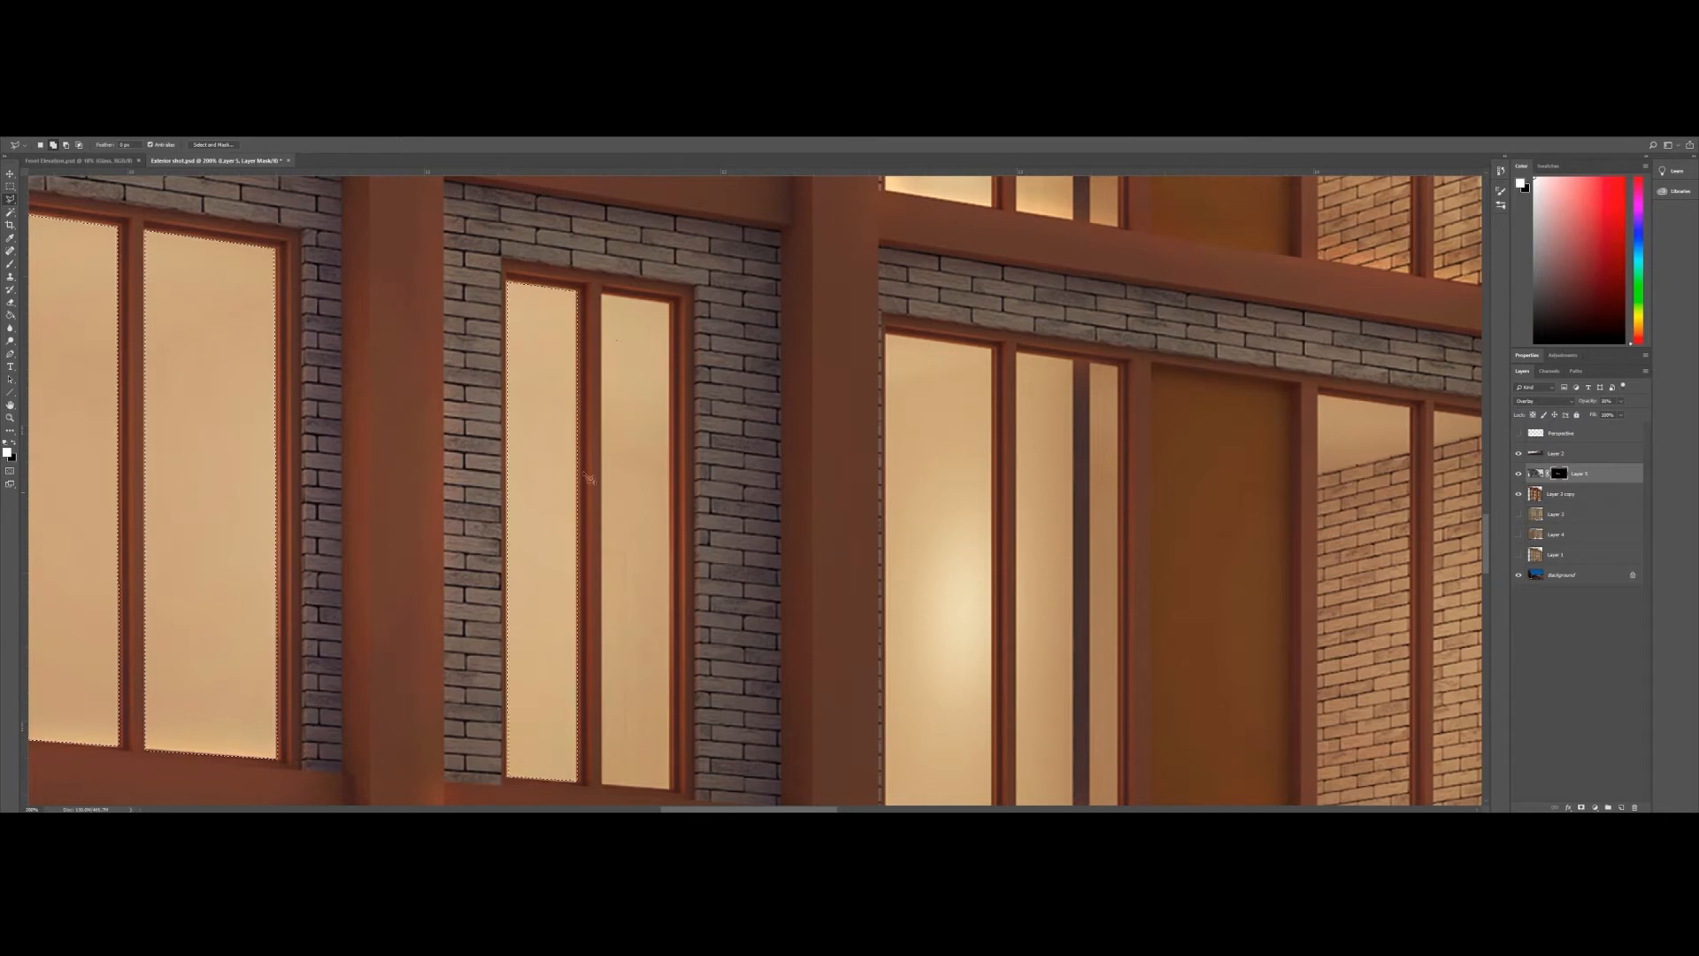
left_click(602, 295)
left_click(668, 302)
left_click(670, 788)
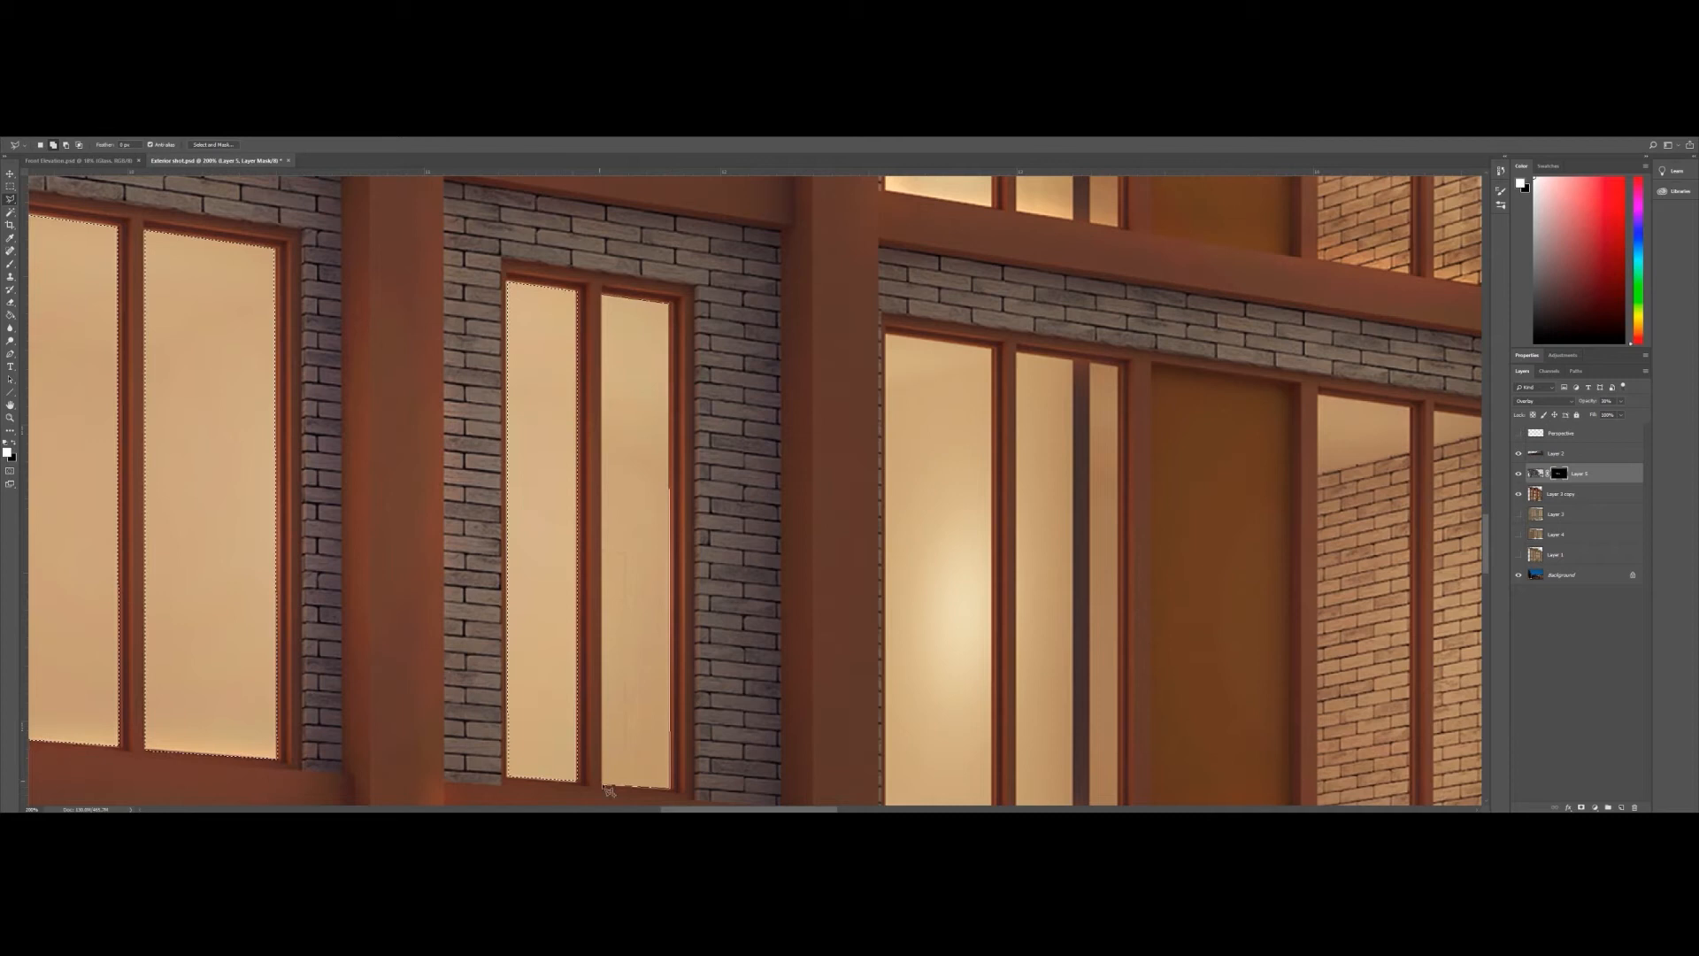
- Add the two glass panes left of the brown panel in the rightmost window group above the arches to the selection
left_click_drag(724, 588, 487, 462)
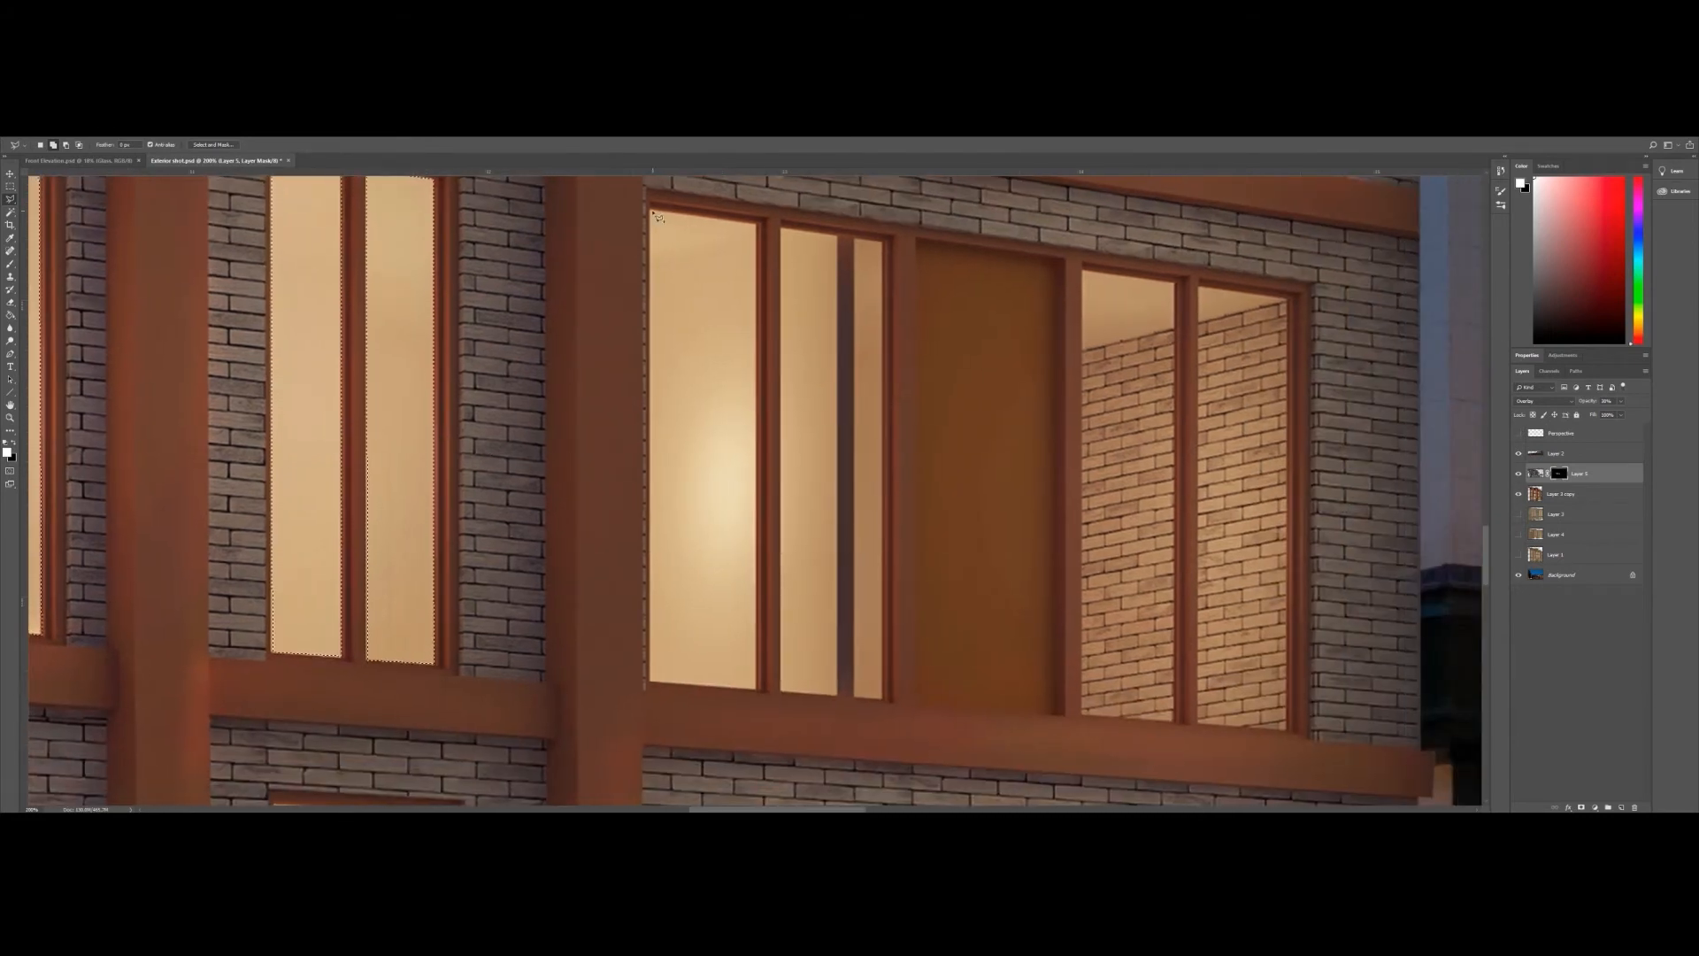
left_click(651, 212)
left_click(761, 227)
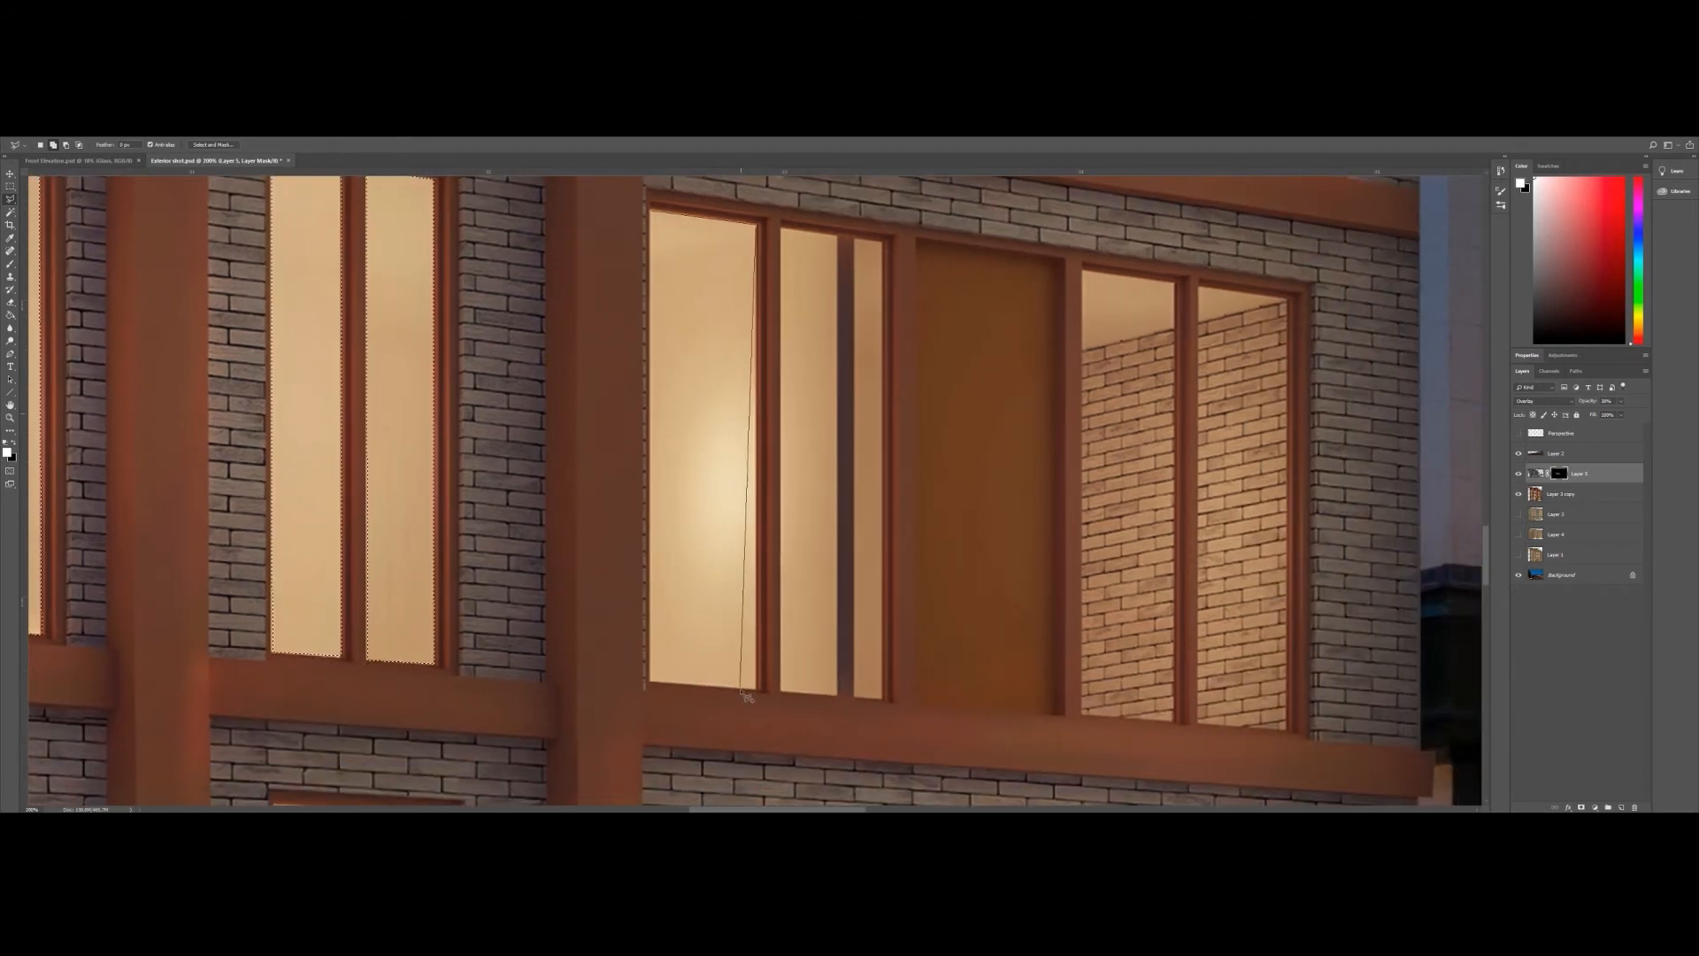
left_click(758, 690)
double_click(651, 688)
left_click_drag(744, 412, 663, 457)
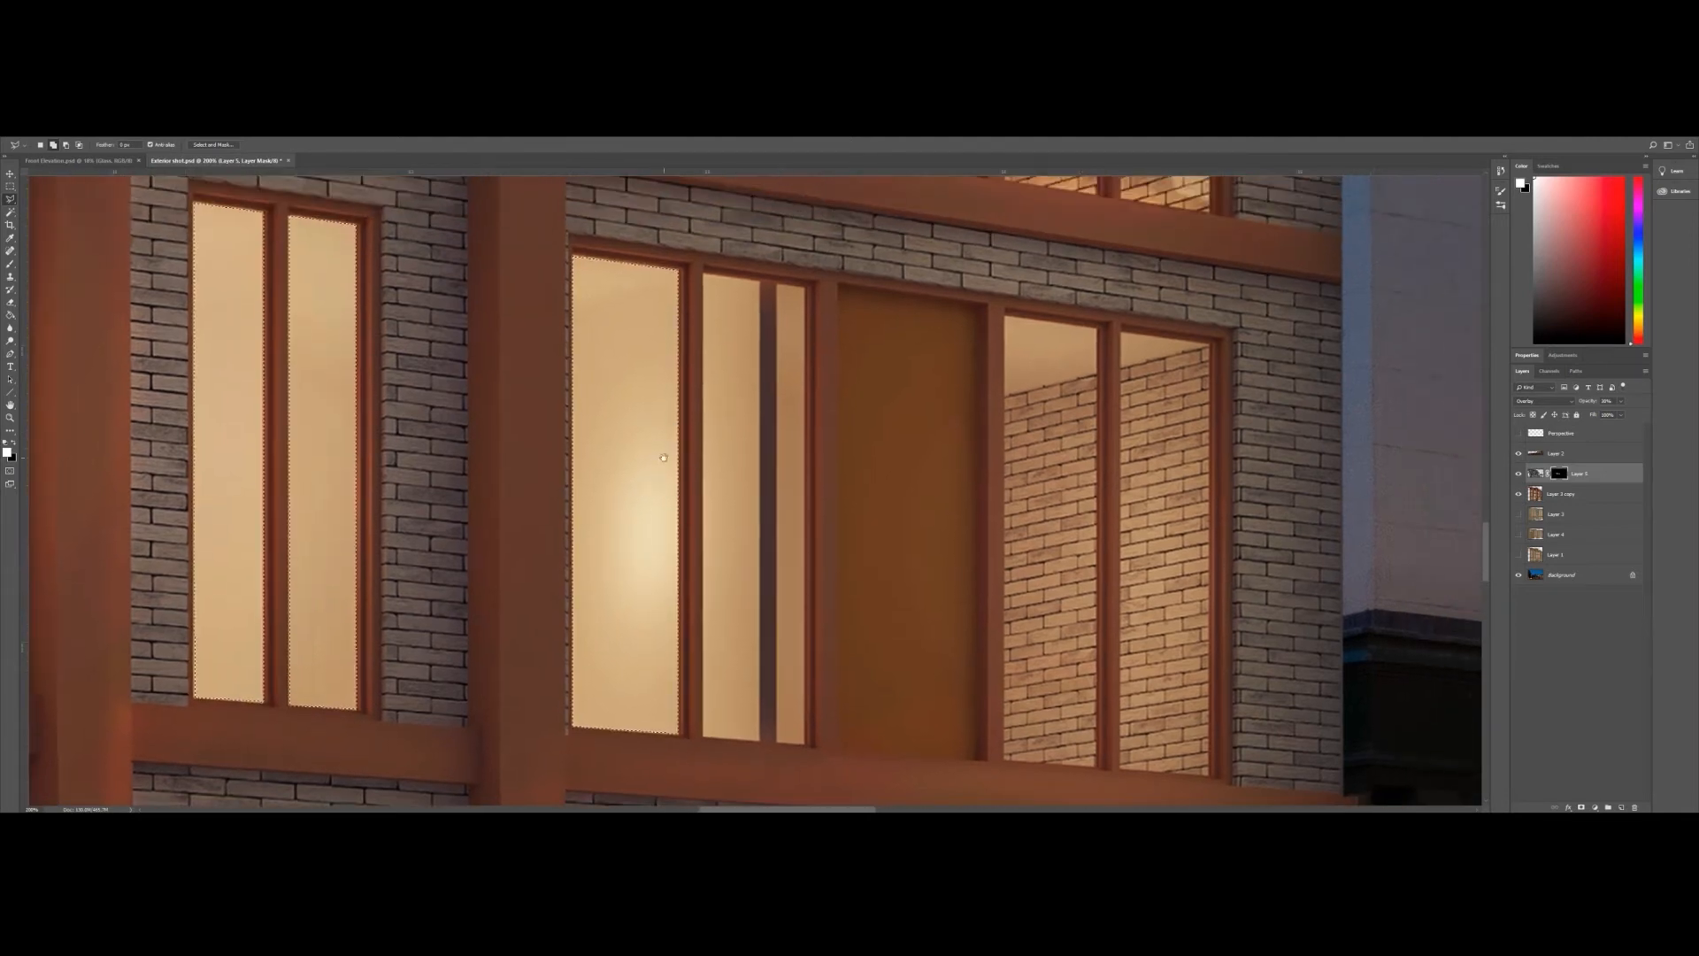
left_click(705, 275)
left_click(805, 285)
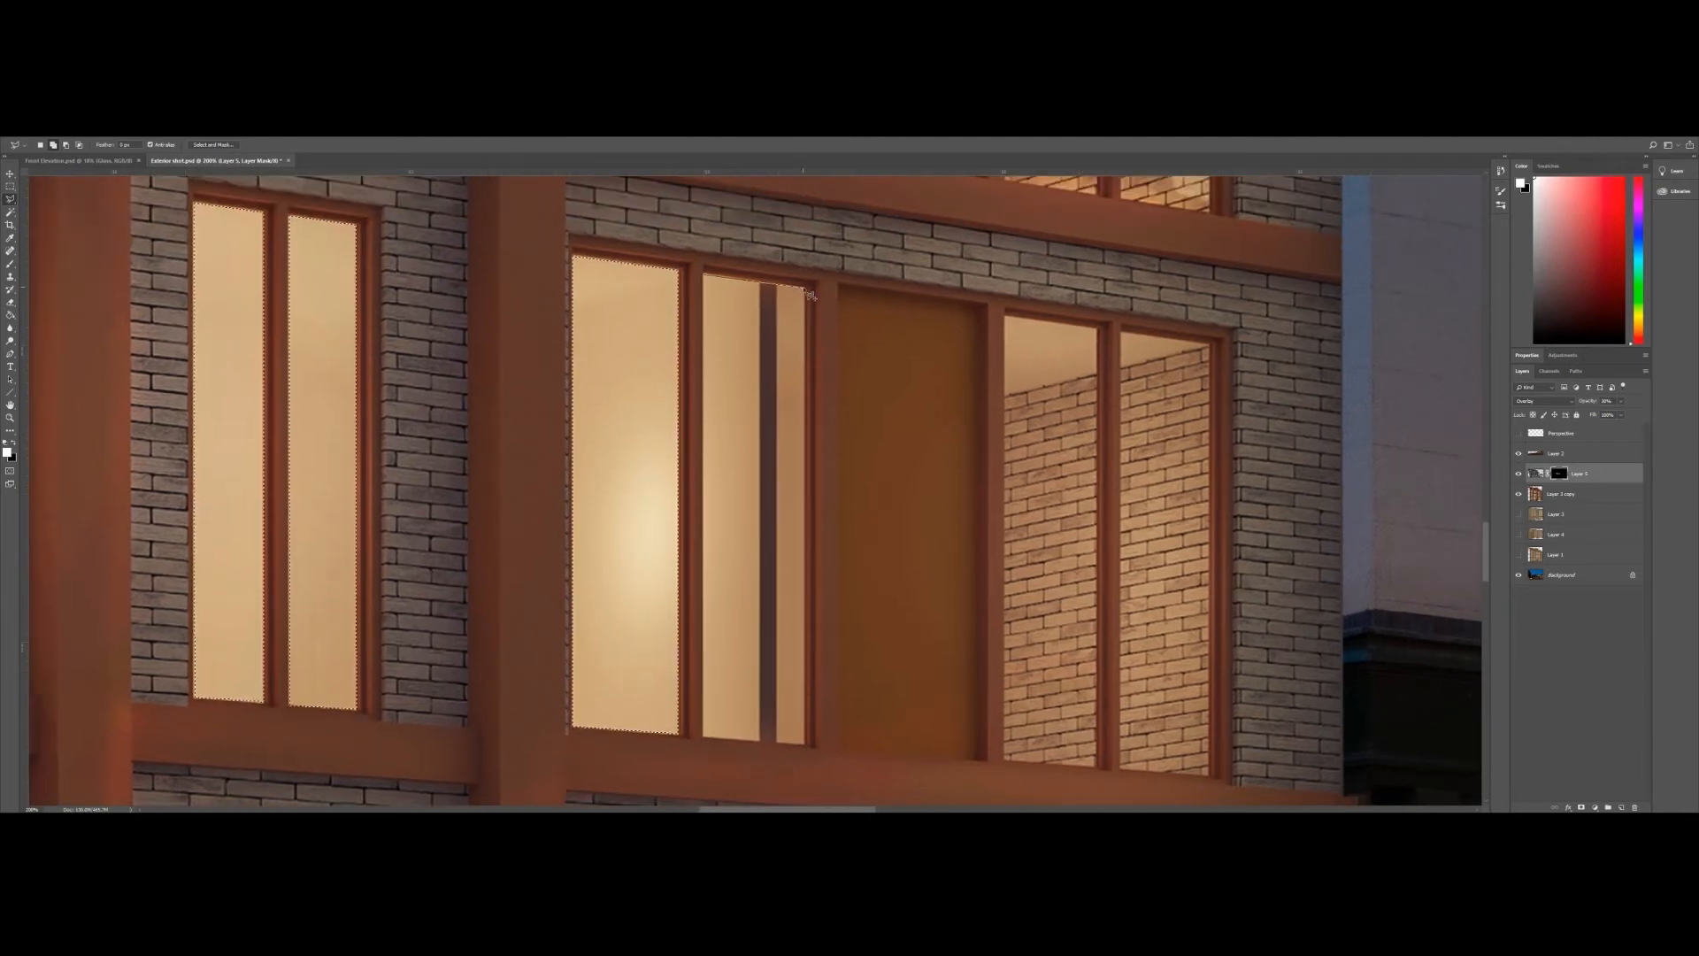
left_click(805, 744)
double_click(705, 743)
- Add the two brick-backed panes right of the brown panel on the floor above the arches to the selection
left_click_drag(783, 634, 539, 573)
left_click(764, 251)
left_click(856, 260)
left_click(856, 699)
double_click(764, 698)
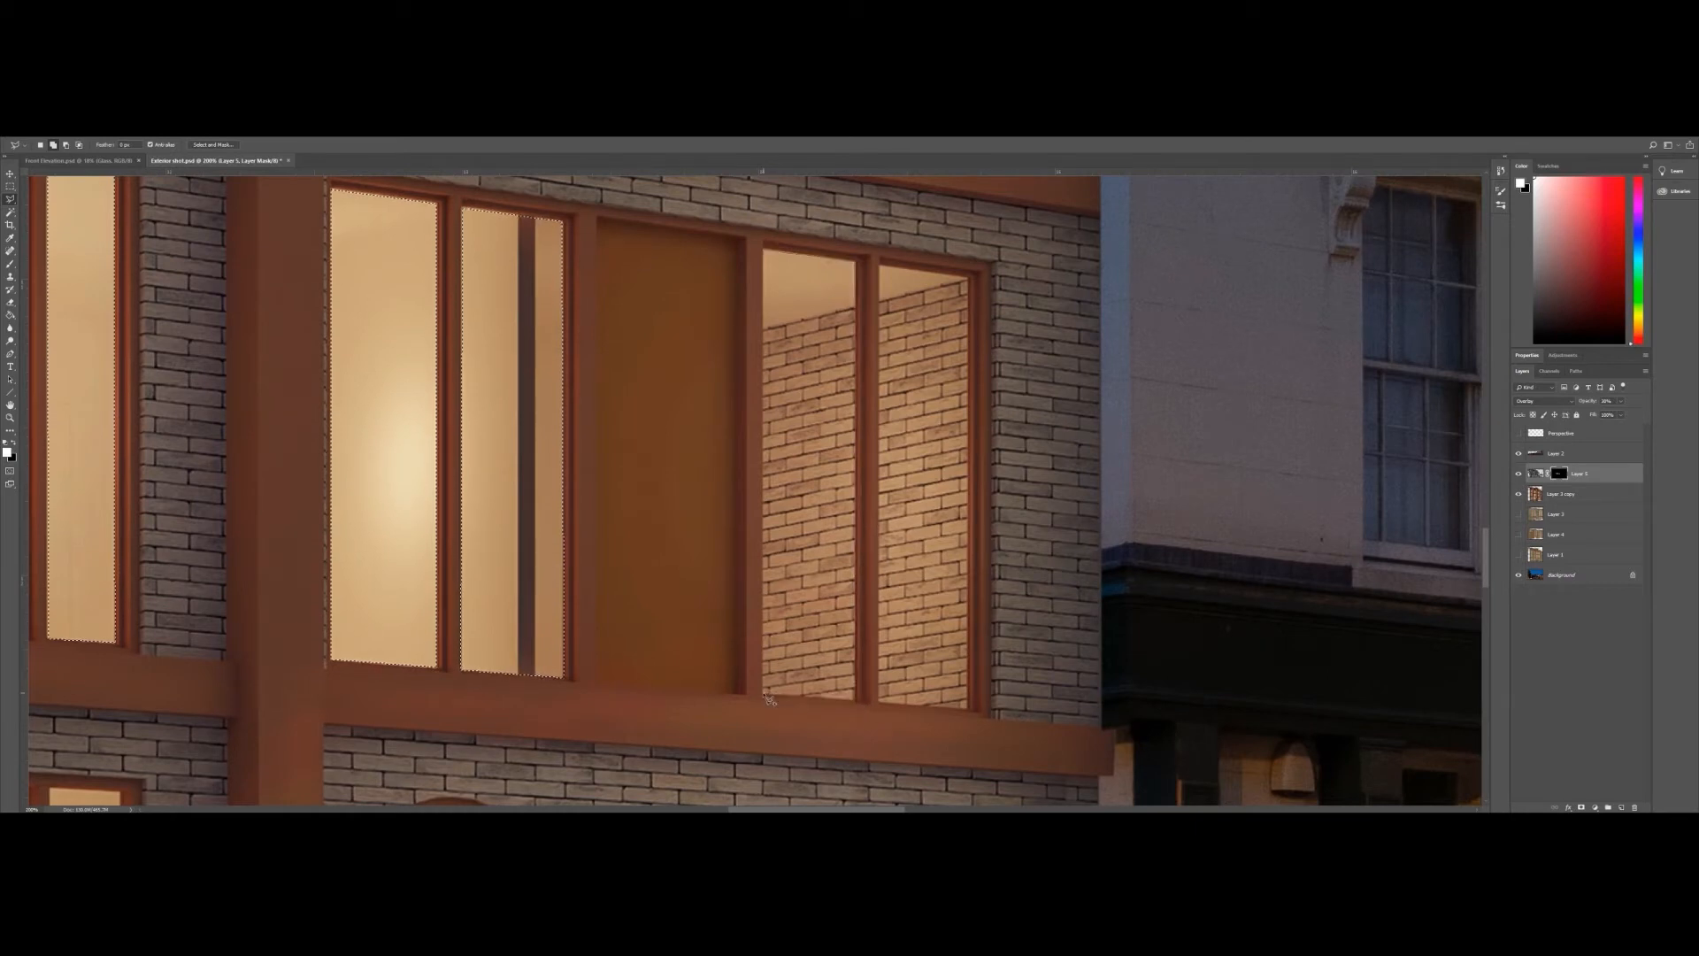
left_click(881, 267)
left_click(969, 280)
left_click(967, 708)
double_click(882, 707)
- Fill the selected panes with white on the reflection layer's mask using the Paint Bucket and clear the selection
left_click(10, 314)
left_click(368, 448)
key("ctrl+d")
left_click(10, 417)
key("ctrl+0")
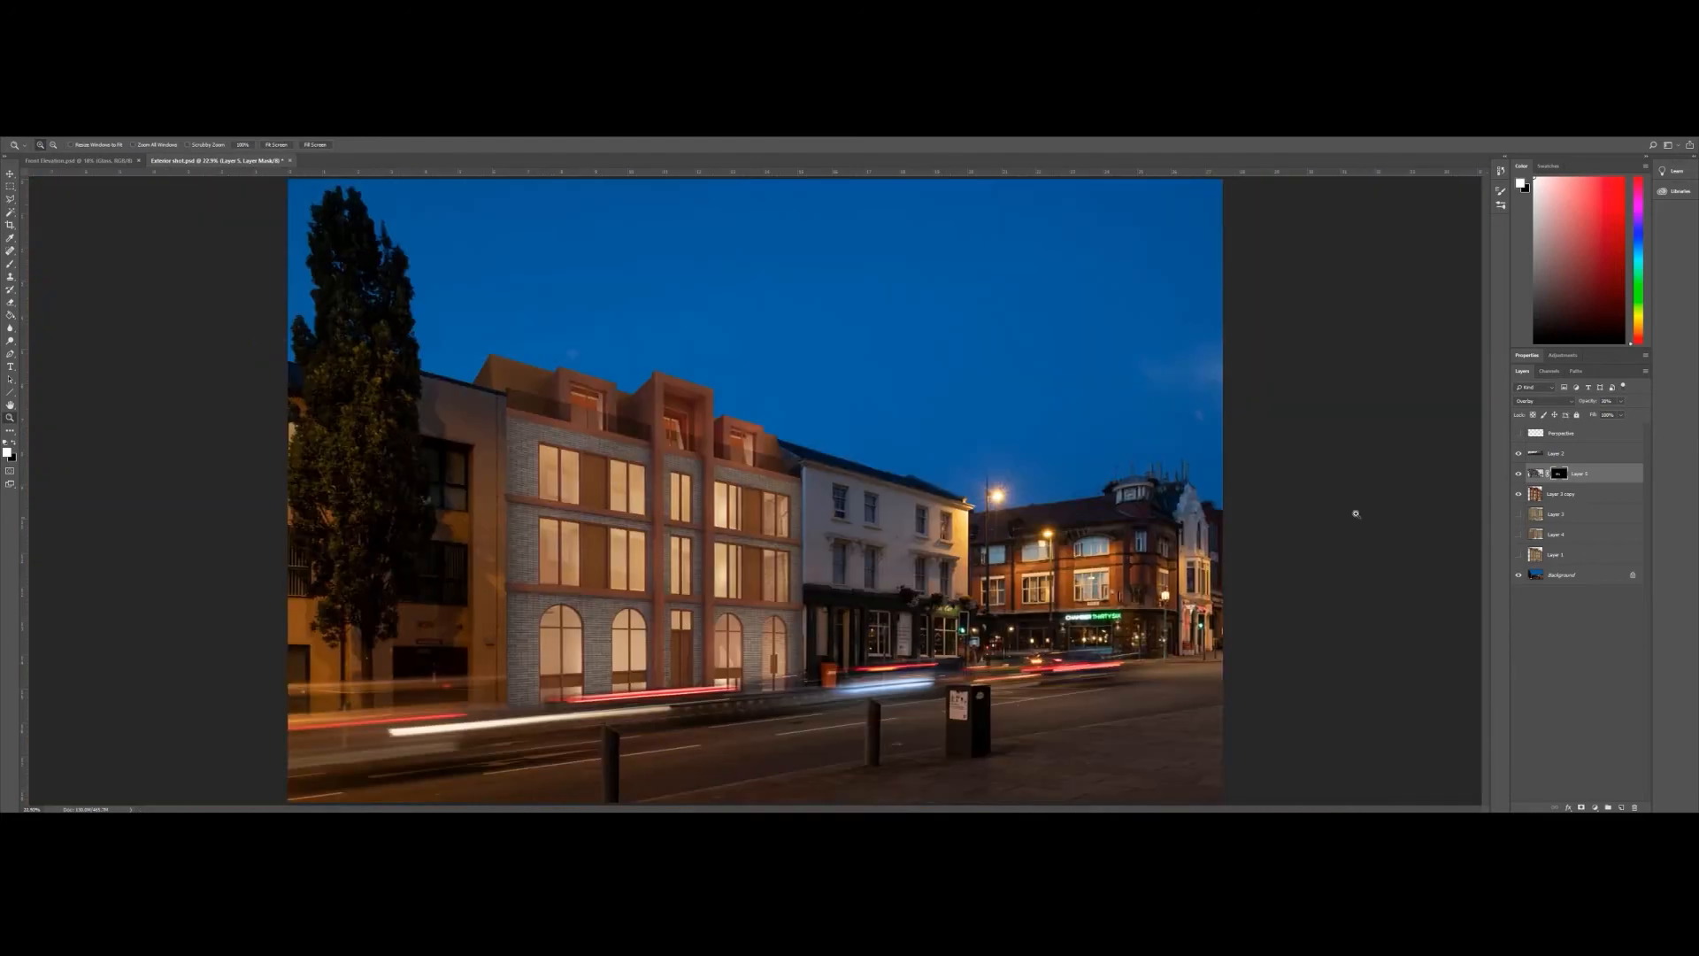
- Compare the whole facade with the reflection layer hidden and shown
left_click(1518, 474)
left_click(1518, 475)
left_click(1518, 475)
left_click(1518, 474)
- Outline the left rooftop glass balustrade with the Polygonal Lasso, fill it with white on the mask and deselect
left_click(653, 623)
left_click(653, 624)
left_click(639, 636)
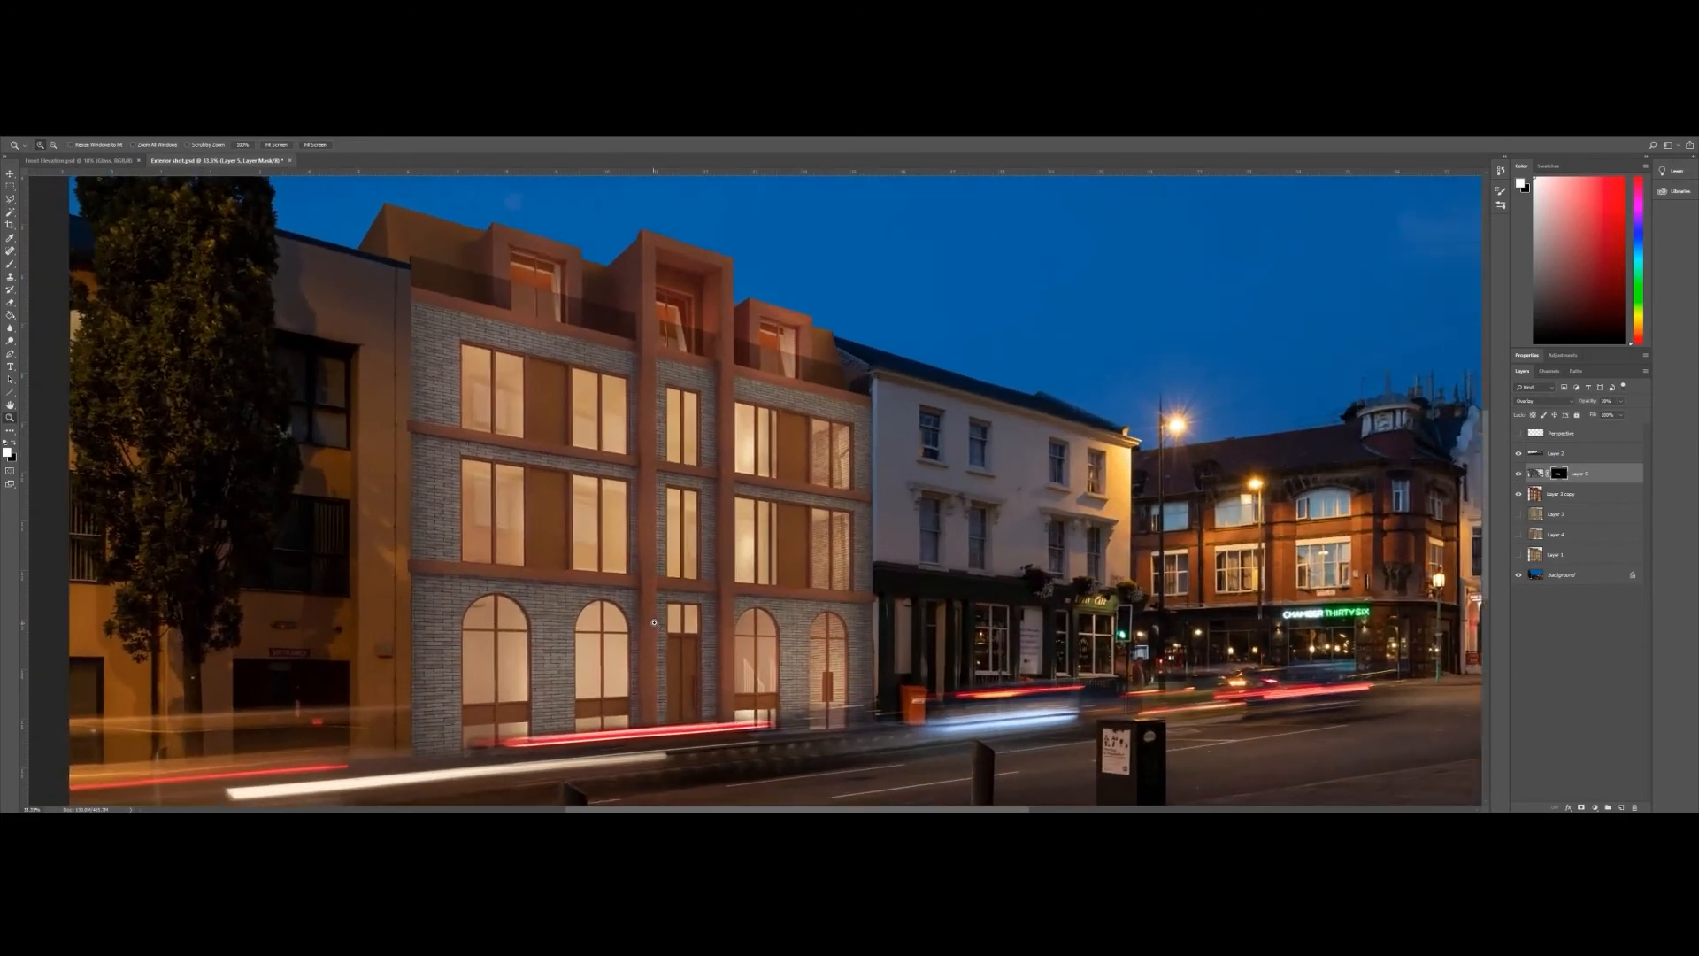
left_click_drag(637, 637, 605, 587)
left_click_drag(641, 532, 629, 731)
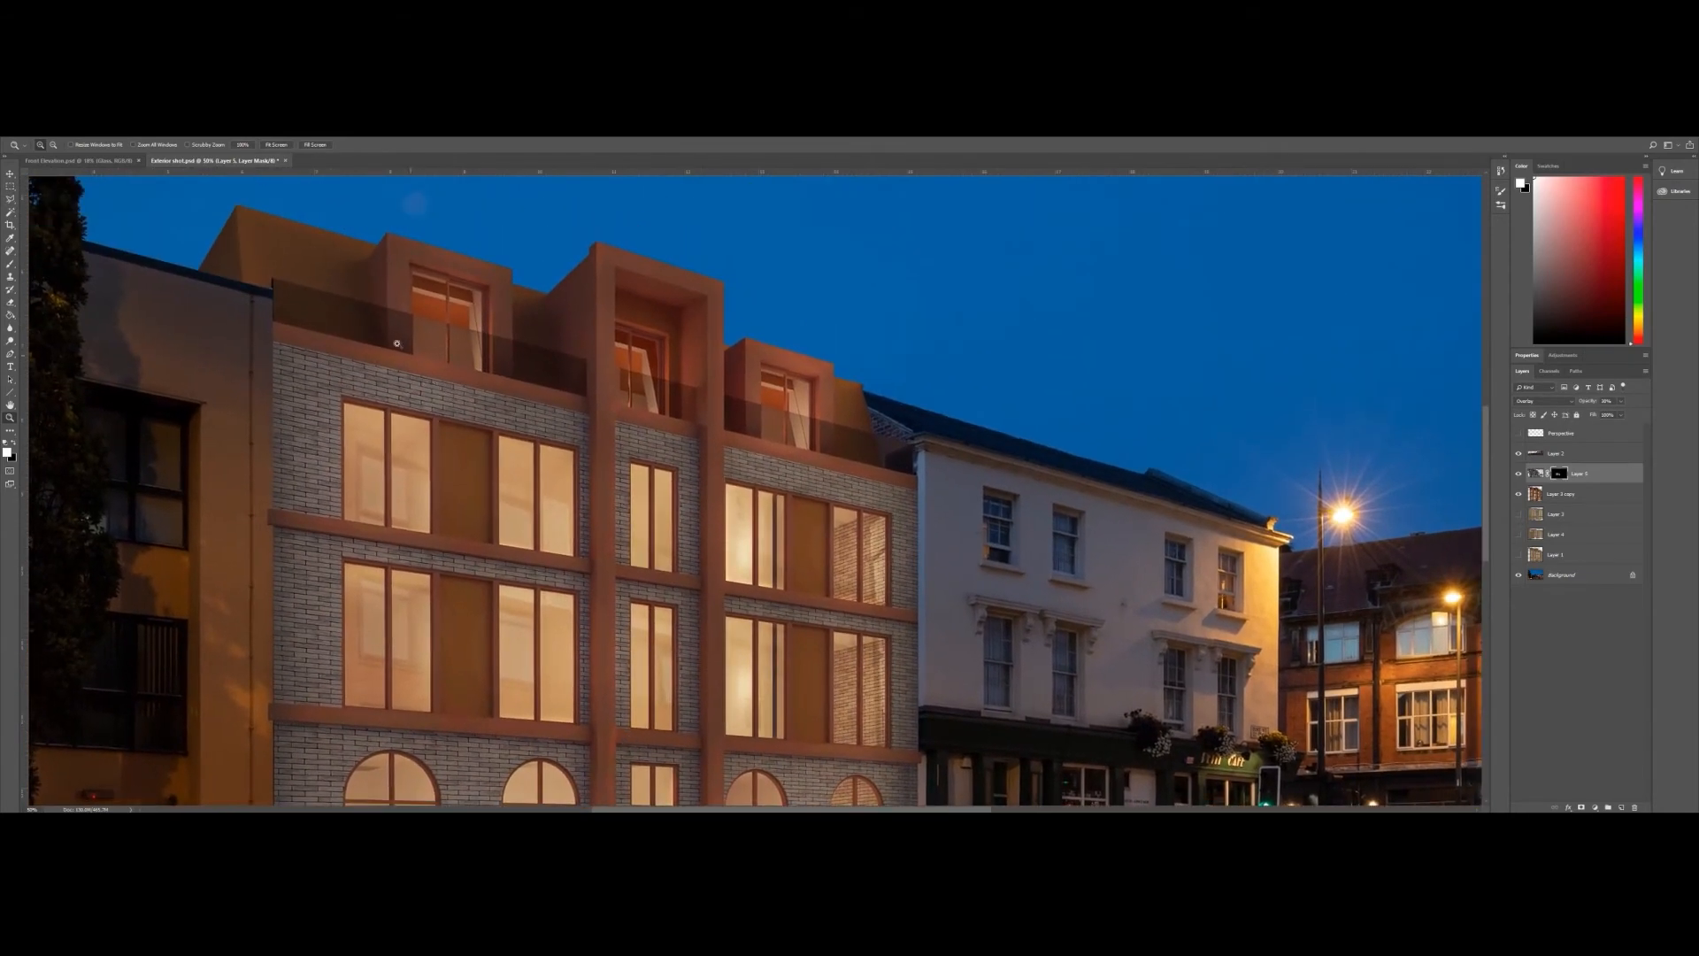
left_click(373, 277)
left_click(384, 274)
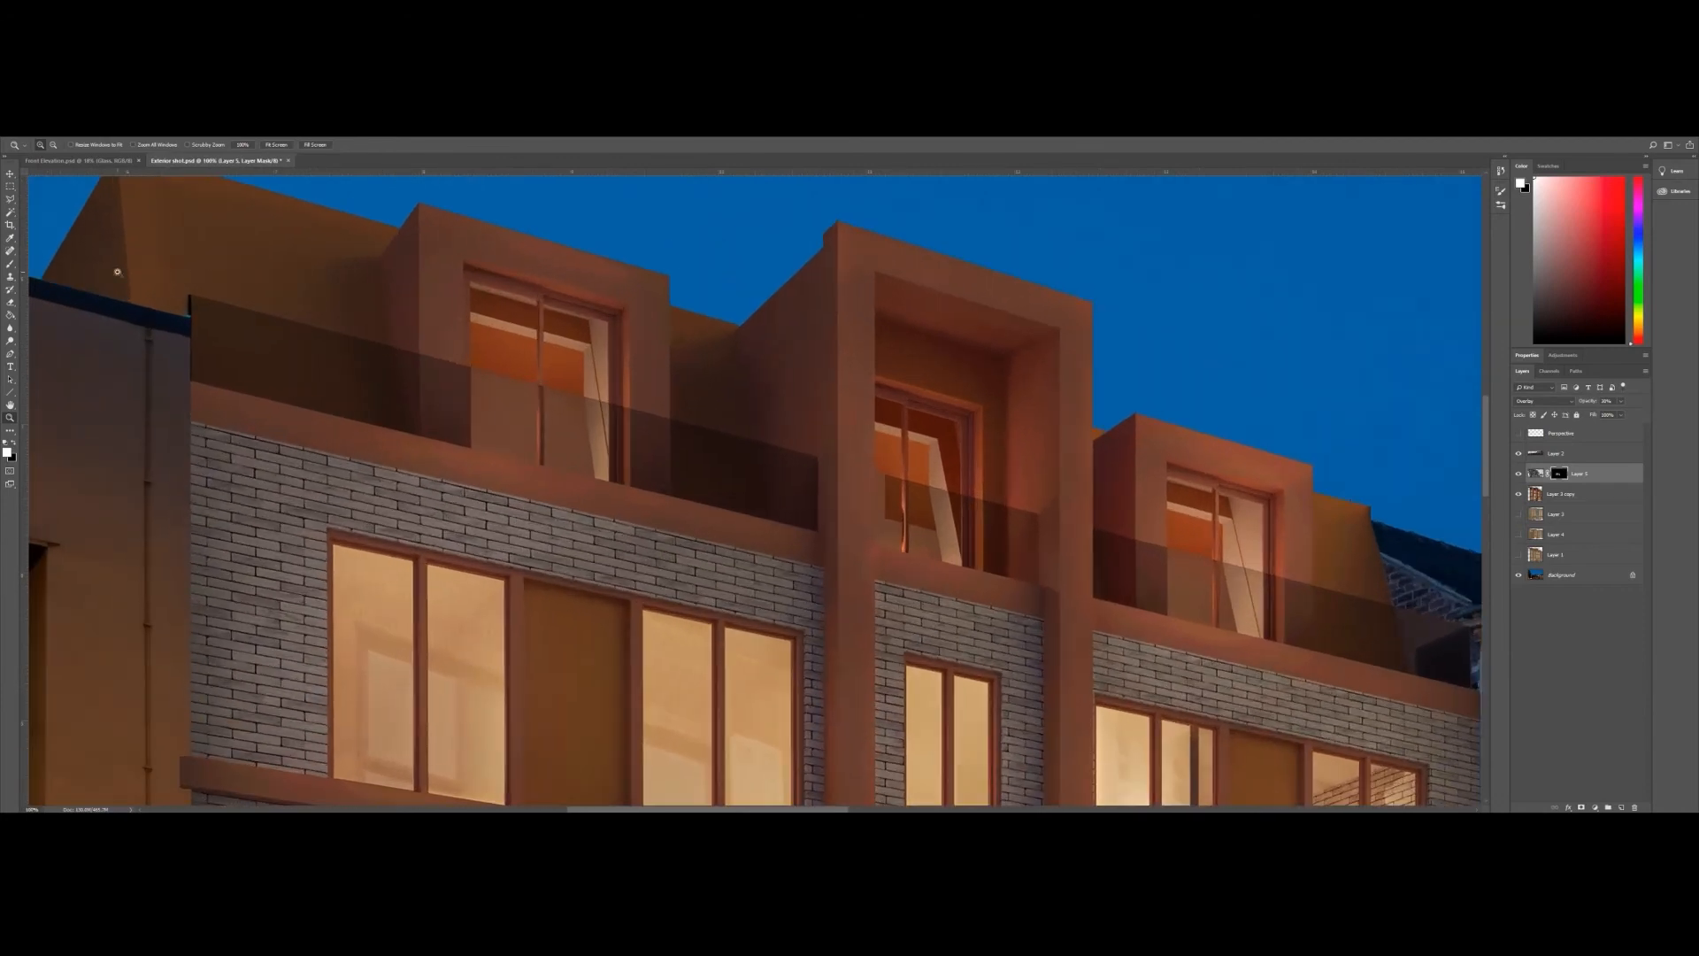
key("l")
left_click(190, 299)
left_click(819, 459)
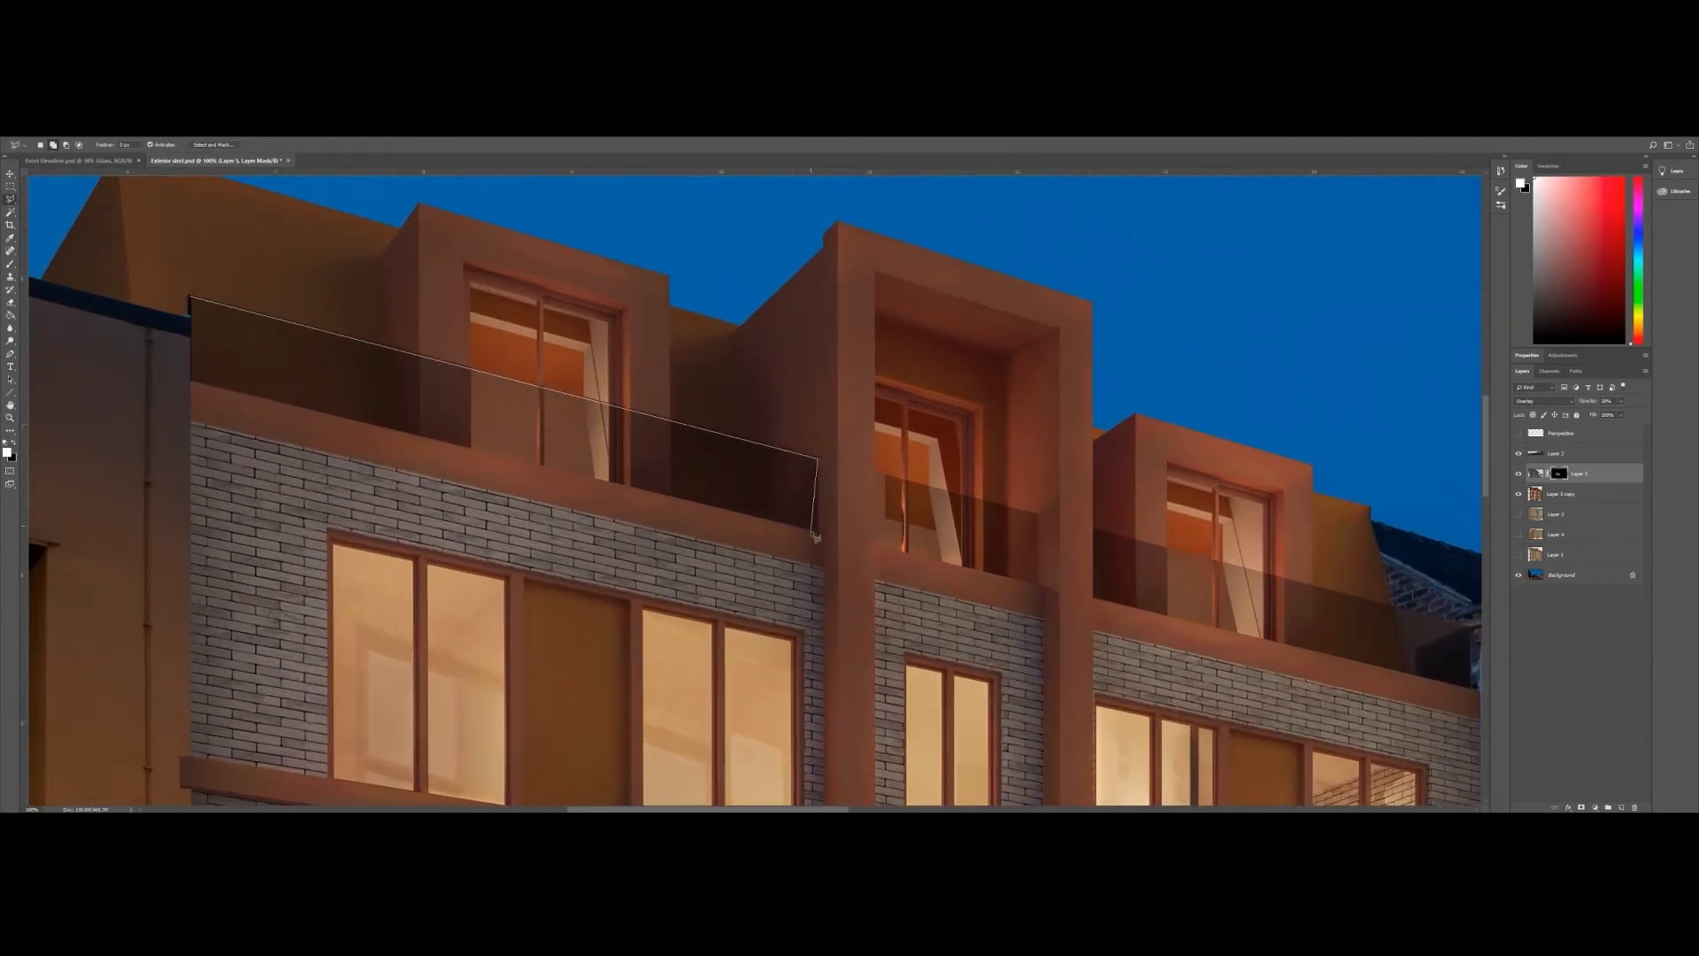
left_click(817, 531)
left_click(192, 382)
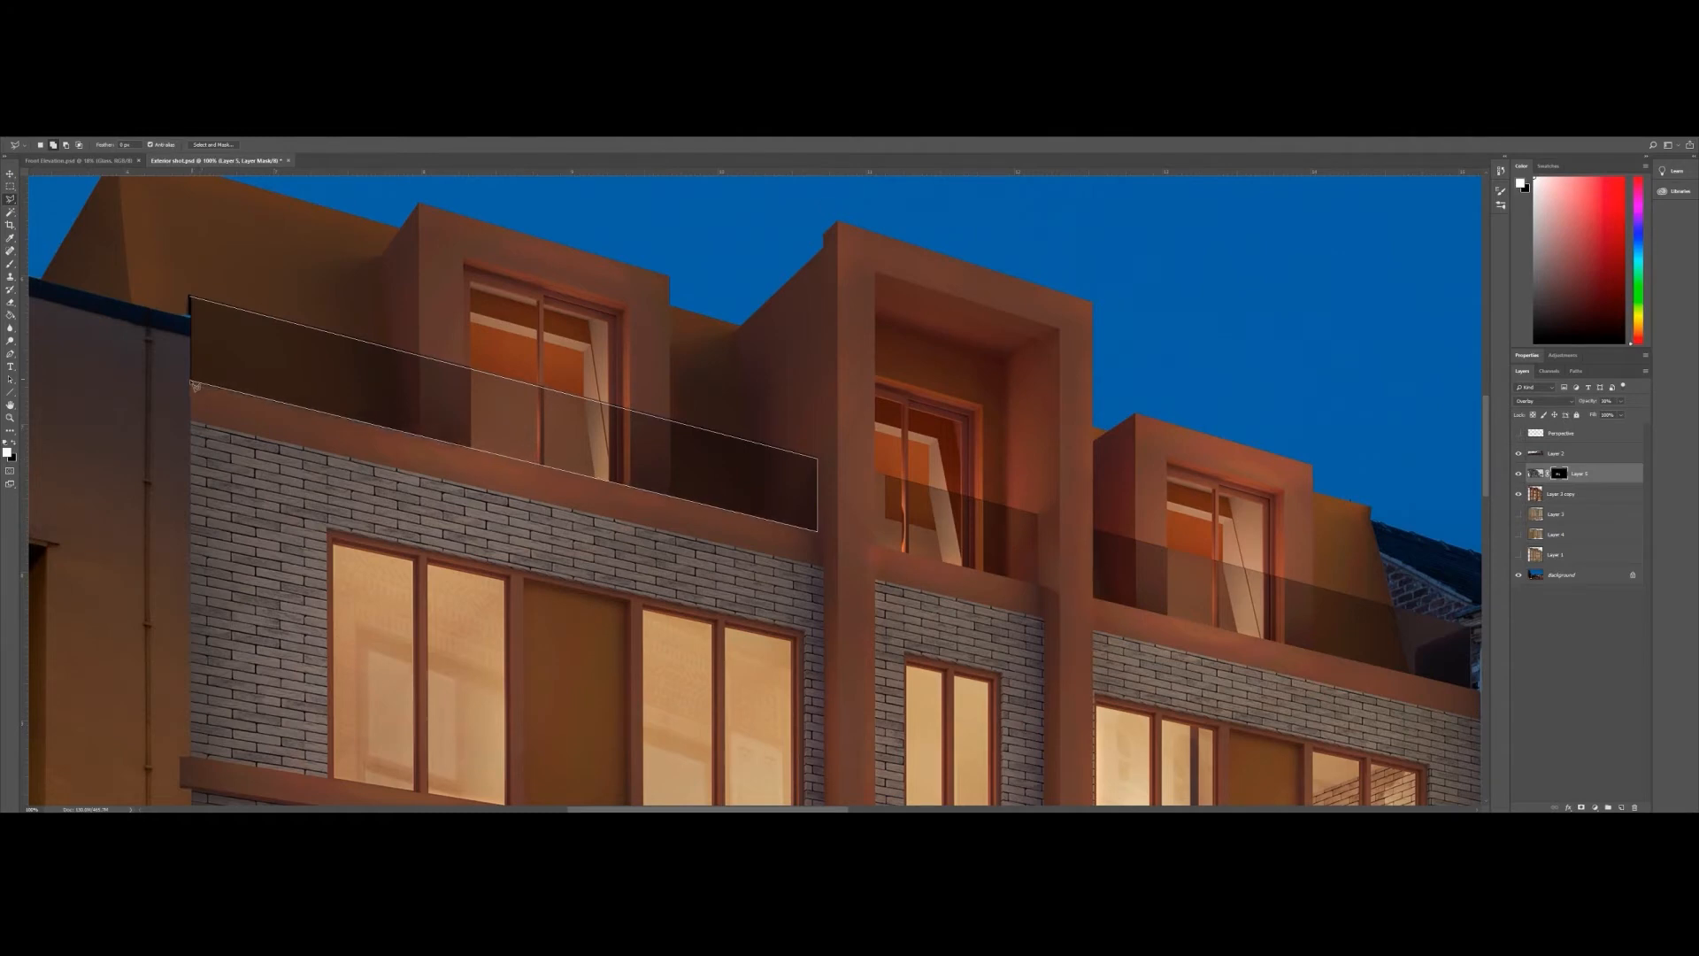
key("g")
key("ctrl+d")
- Select the two panes of the left dormer window above the balustrade with the Polygonal Lasso
left_click_drag(483, 419, 353, 413)
key("l")
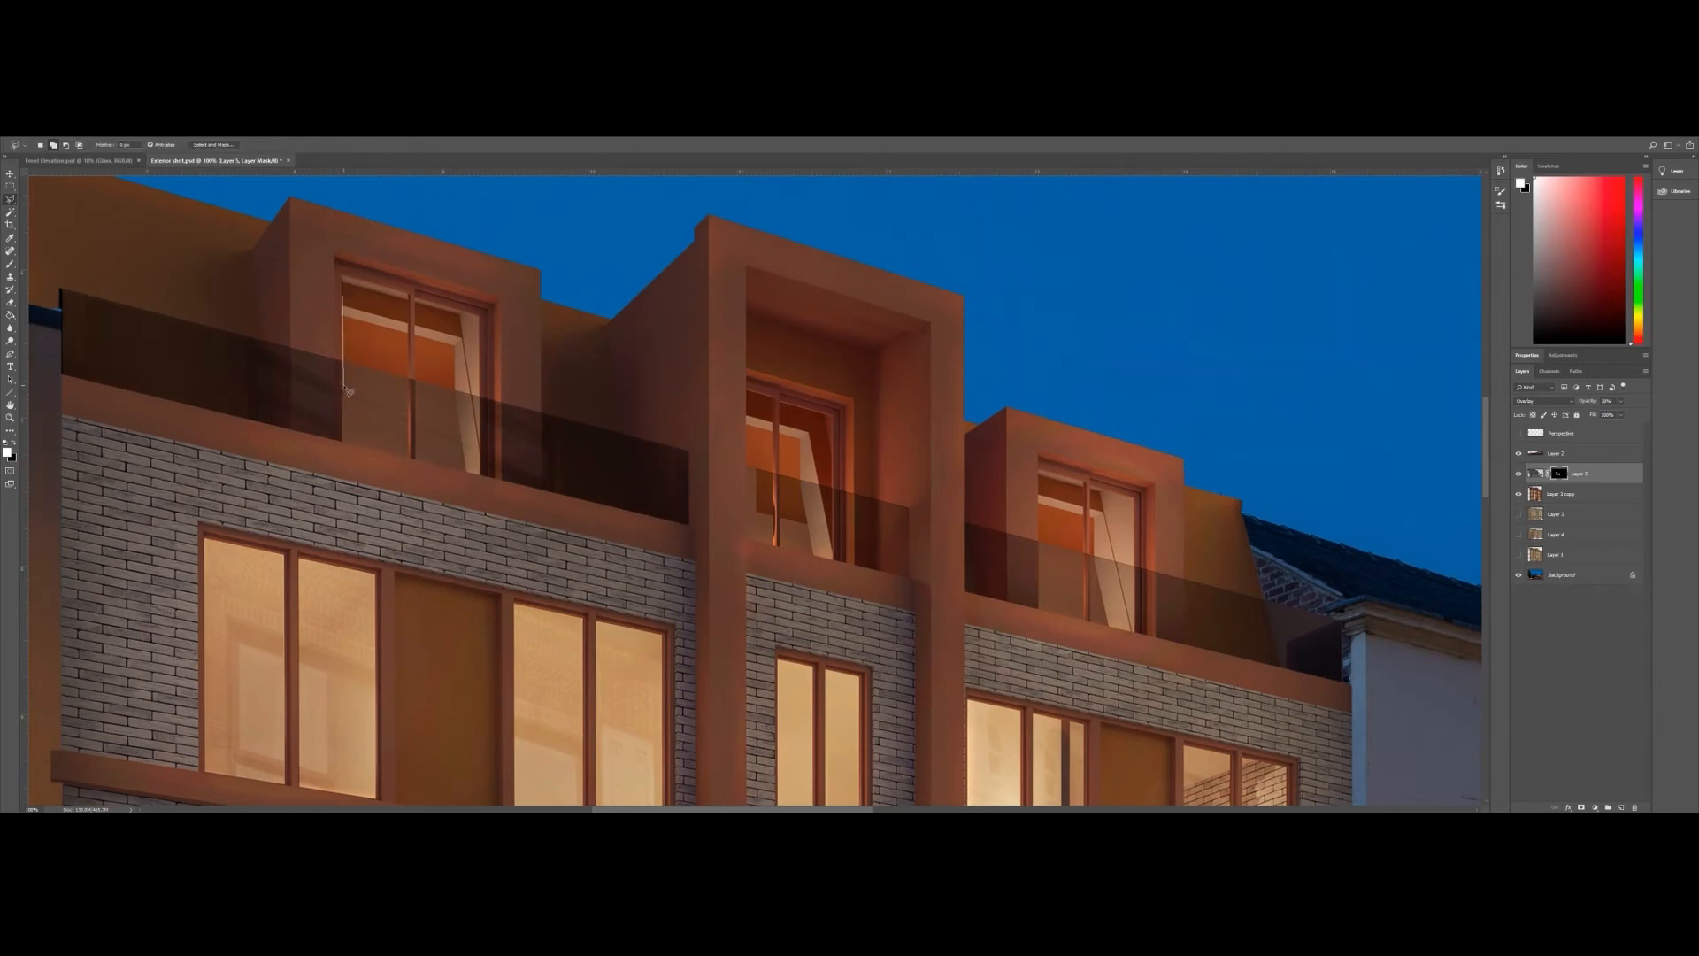
left_click(343, 387)
left_click(408, 397)
double_click(410, 298)
left_click(417, 300)
left_click(481, 316)
left_click(479, 414)
double_click(416, 404)
- Add the central dormer's two window panes and its glass balustrade to the selection as one outline
left_click_drag(621, 441, 407, 396)
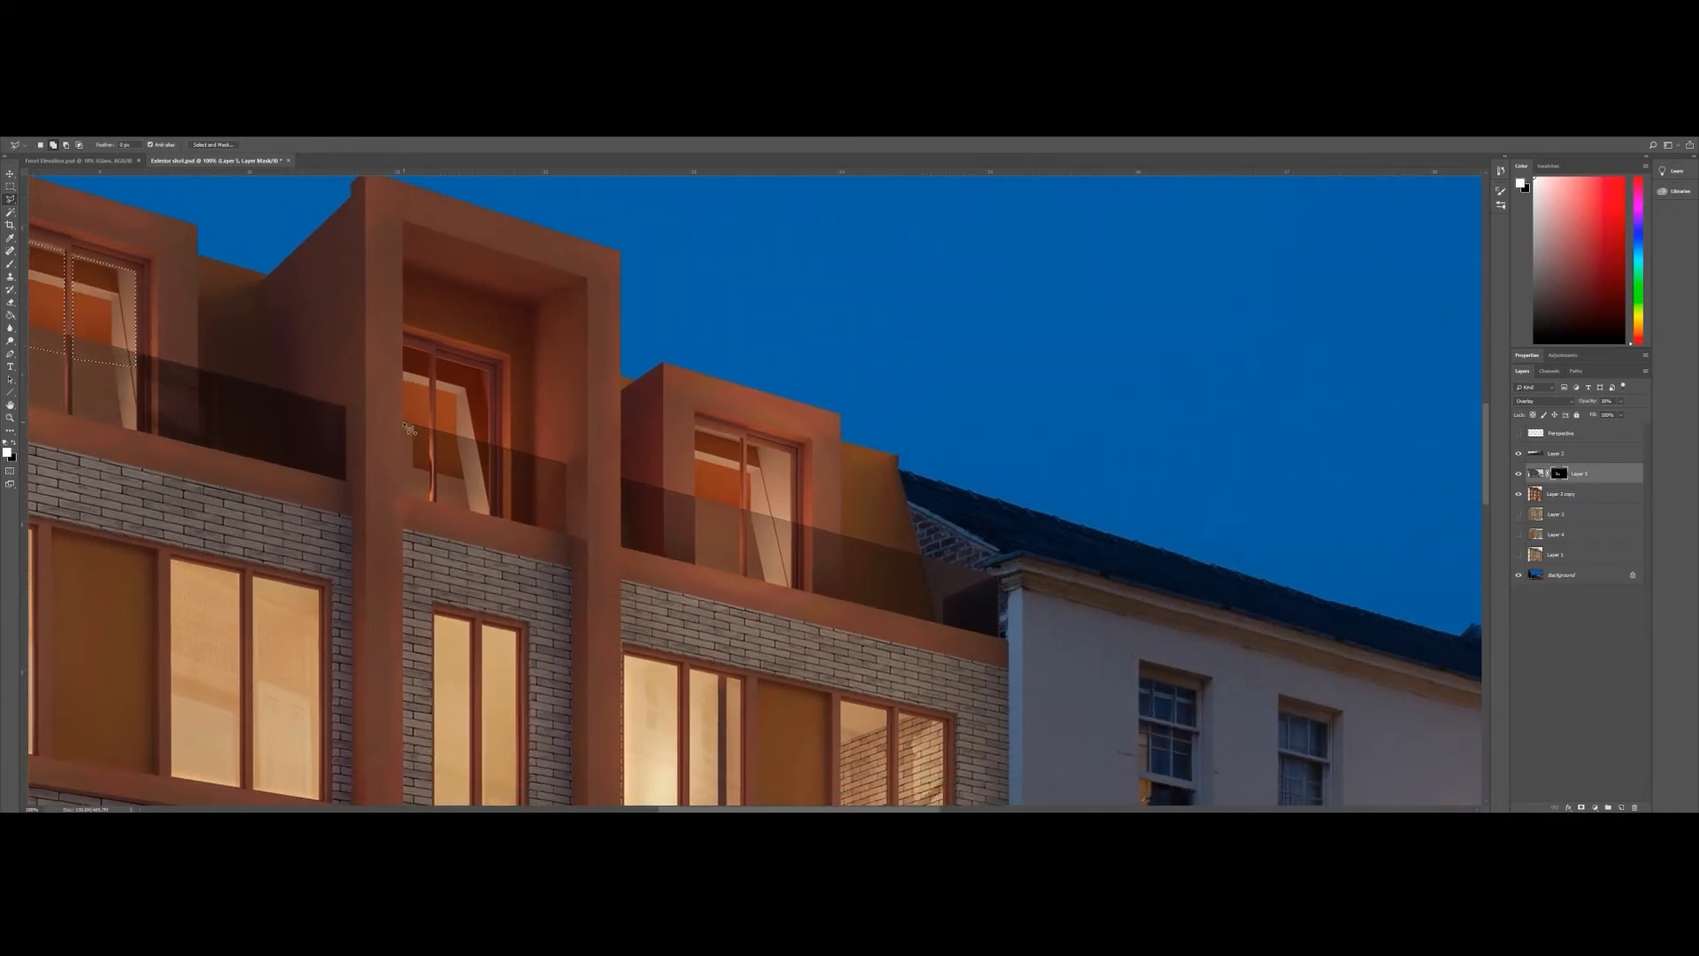
left_click(403, 423)
left_click(404, 347)
left_click(429, 353)
left_click(429, 429)
left_click(434, 429)
left_click(436, 356)
left_click(487, 370)
left_click(489, 447)
left_click(566, 461)
left_click(566, 532)
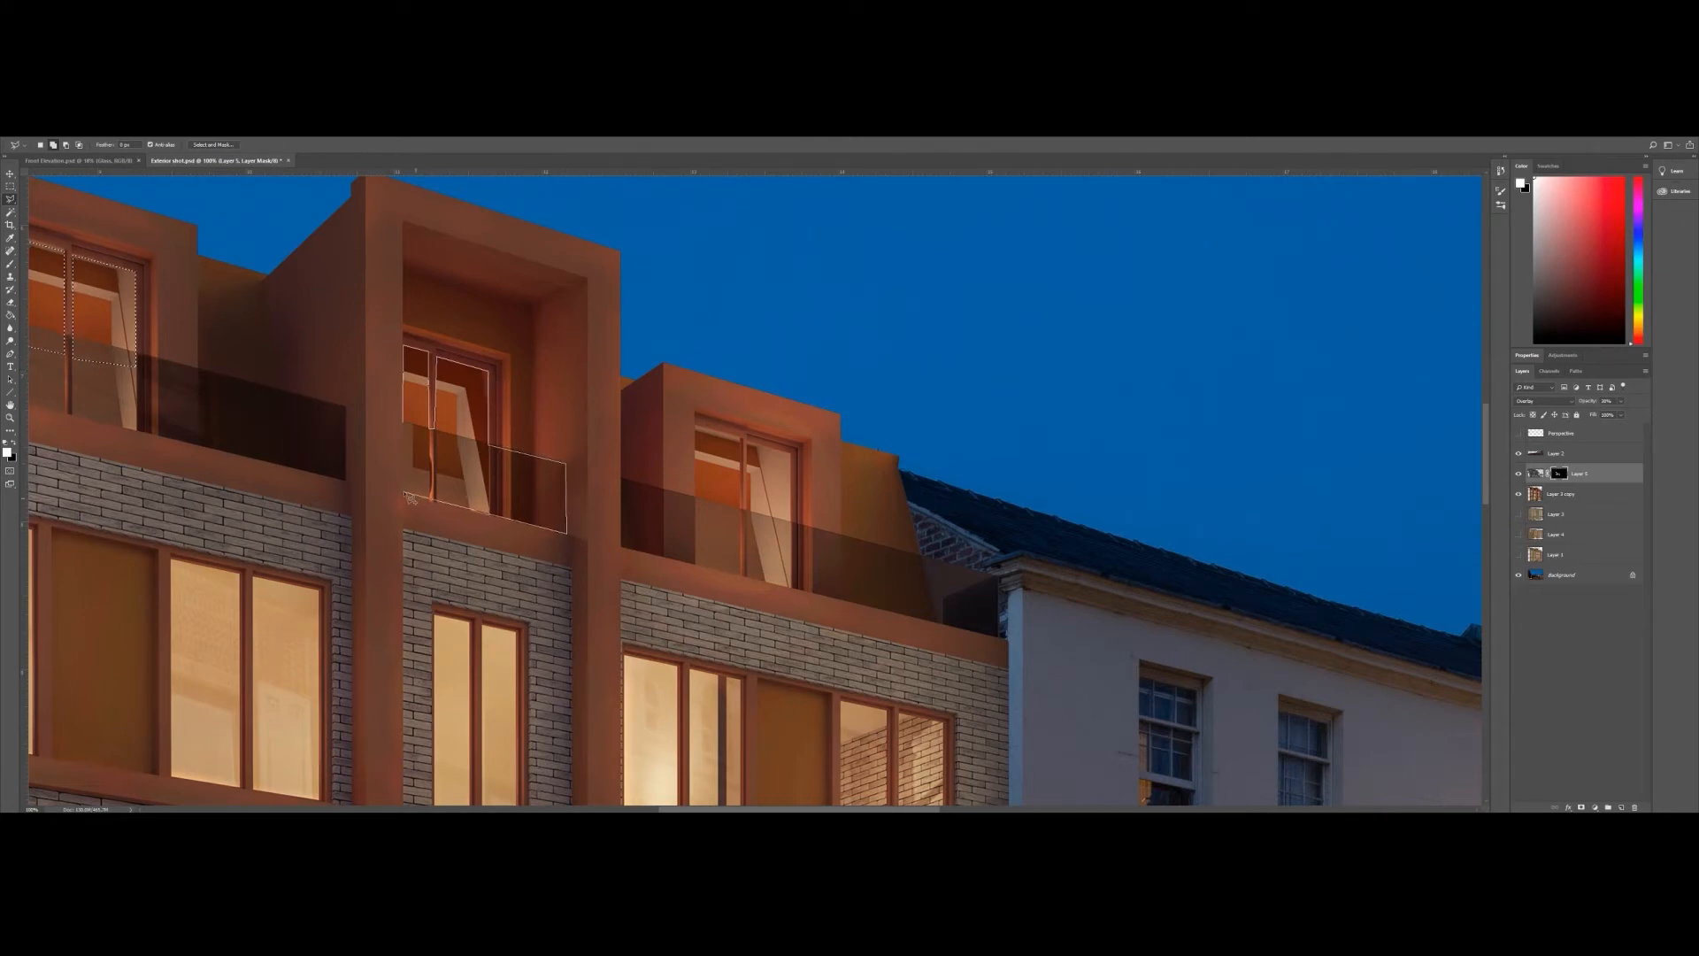
double_click(404, 494)
- Add the right dormer's window and the right glass balustrade to the selection
left_click_drag(618, 550, 327, 469)
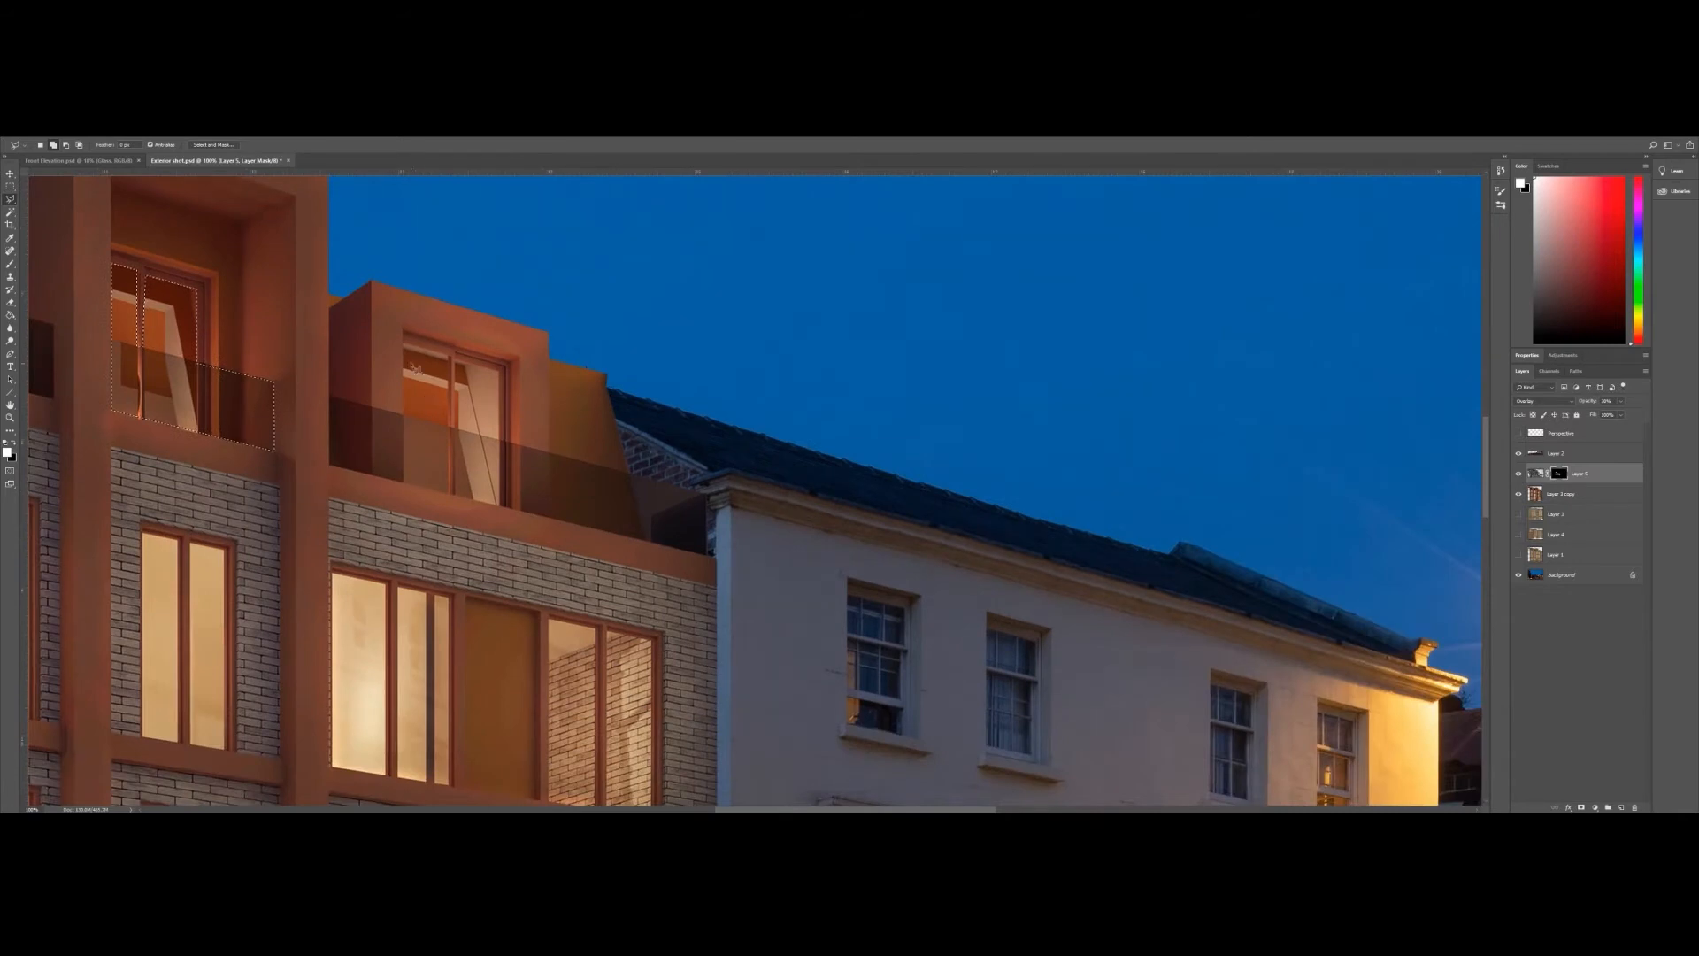
left_click(330, 398)
left_click(405, 415)
left_click(404, 346)
left_click(500, 365)
left_click(498, 441)
left_click(705, 496)
left_click(707, 553)
double_click(330, 468)
- Fill the selected dormer and balustrade glass with white on the layer mask and clear the selection
key("g")
left_click(390, 447)
key("ctrl+d")
left_click_drag(338, 528, 489, 569)
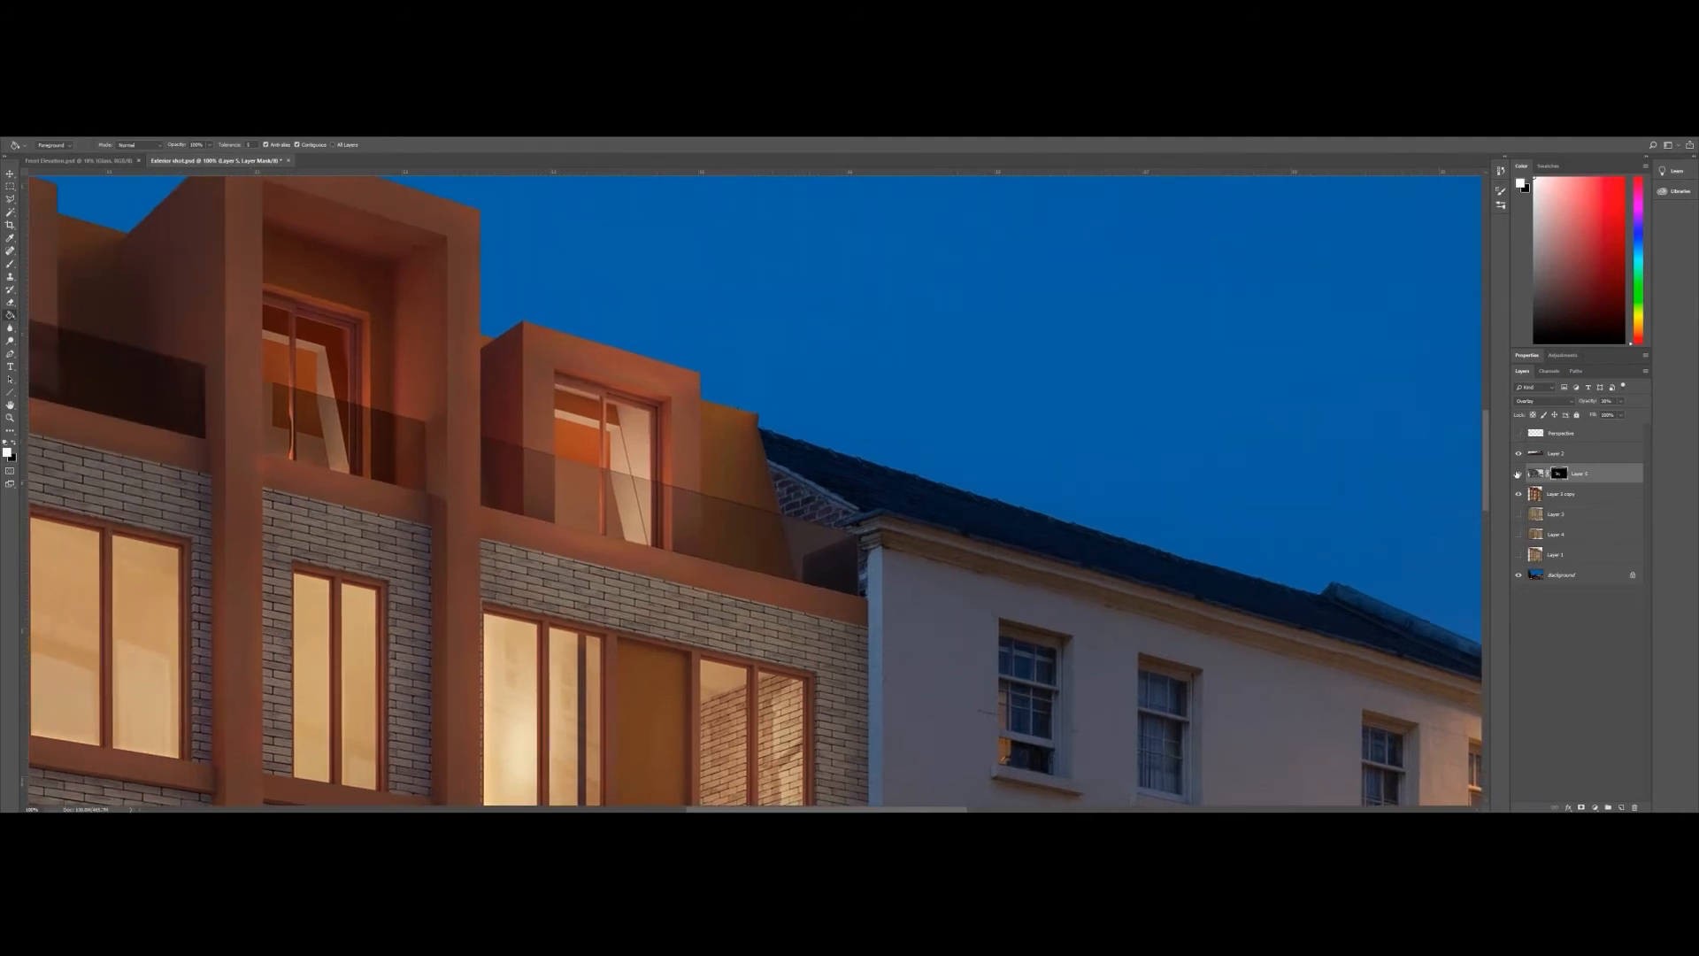
- Compare the rooftop glazing with the reflection layer hidden and shown
left_click(1518, 474)
left_click(1518, 473)
left_click(1517, 473)
left_click(1517, 474)
- Try to fill the leftmost arched window's pane on the mask directly with the Paint Bucket, without a selection
left_click_drag(412, 547, 573, 288)
left_click_drag(539, 496, 584, 358)
left_click_drag(531, 566, 637, 248)
left_click_drag(607, 516, 934, 389)
left_click_drag(454, 444, 451, 413)
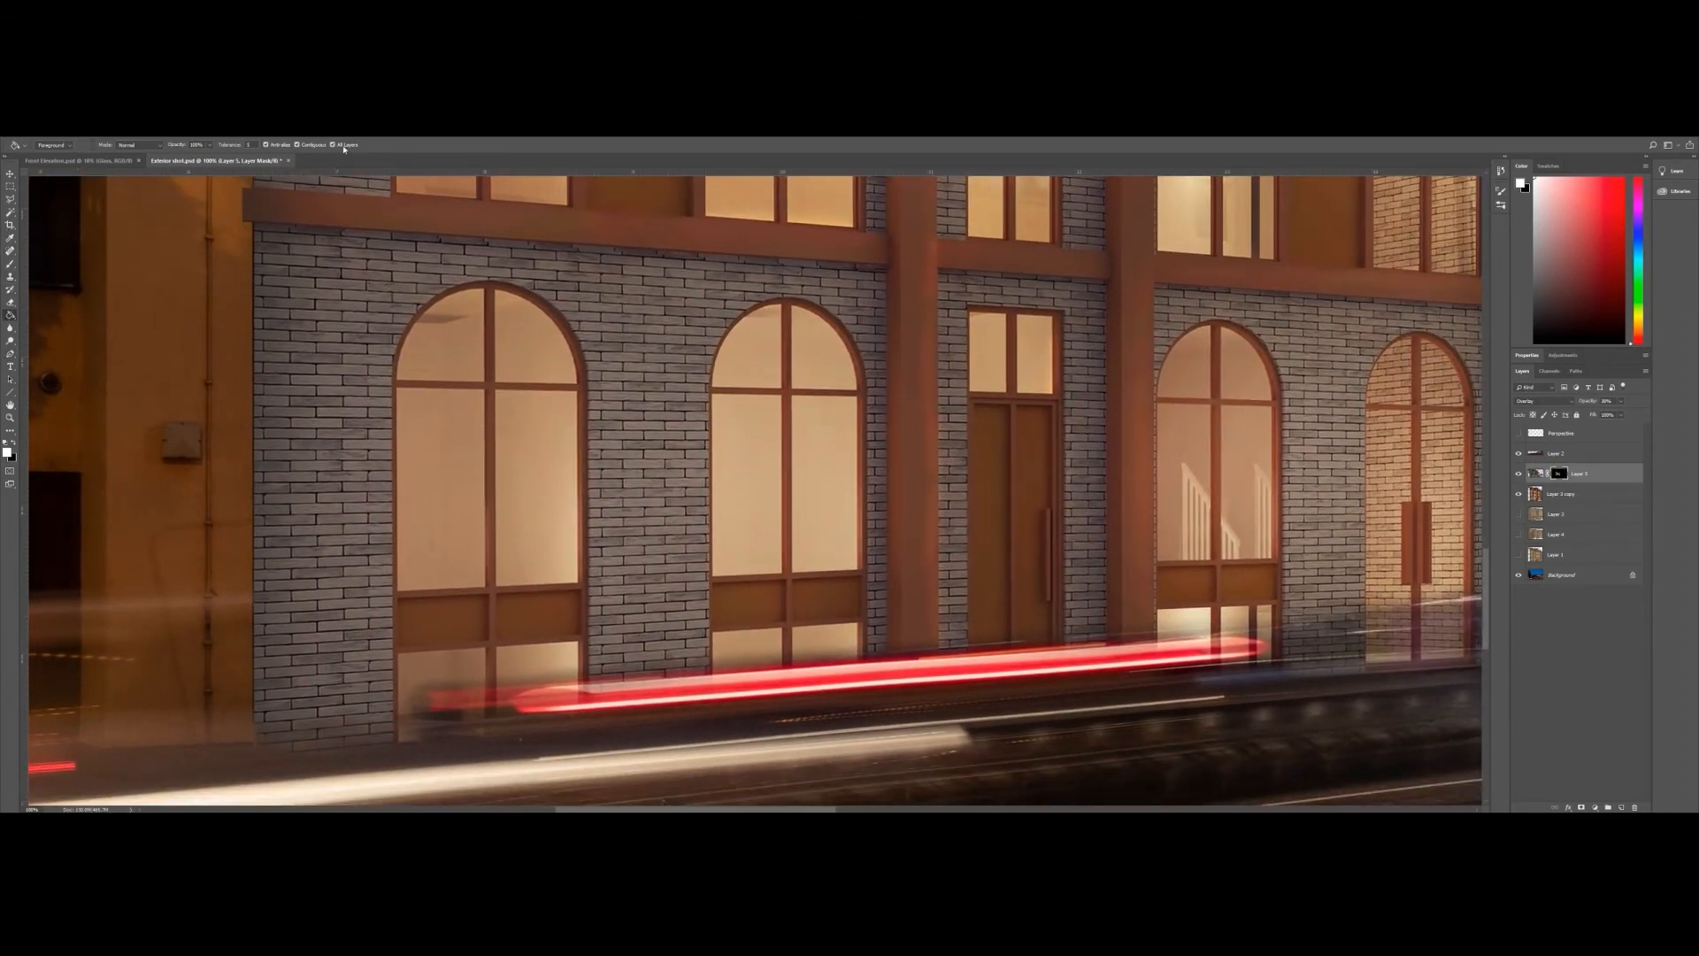
left_click(450, 452)
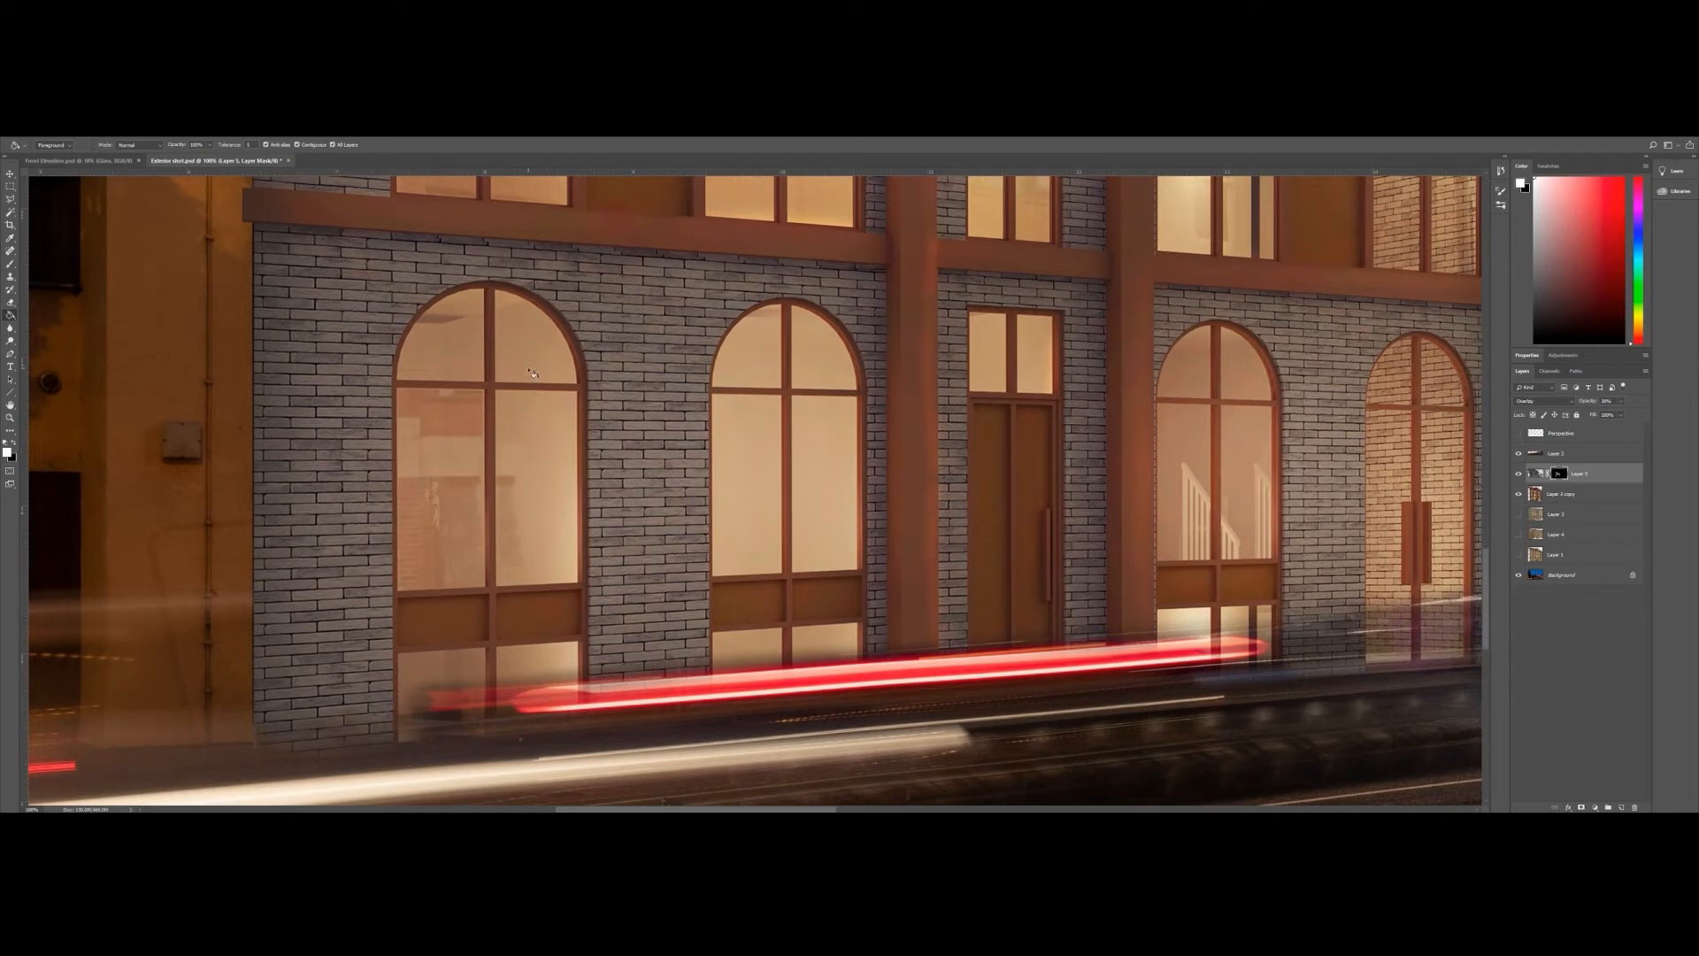
key("ctrl+z")
- Outline the leftmost arched ground-floor window with the Polygonal Lasso and fill it with white on the layer mask
left_click(10, 200)
left_click_drag(478, 546, 472, 543)
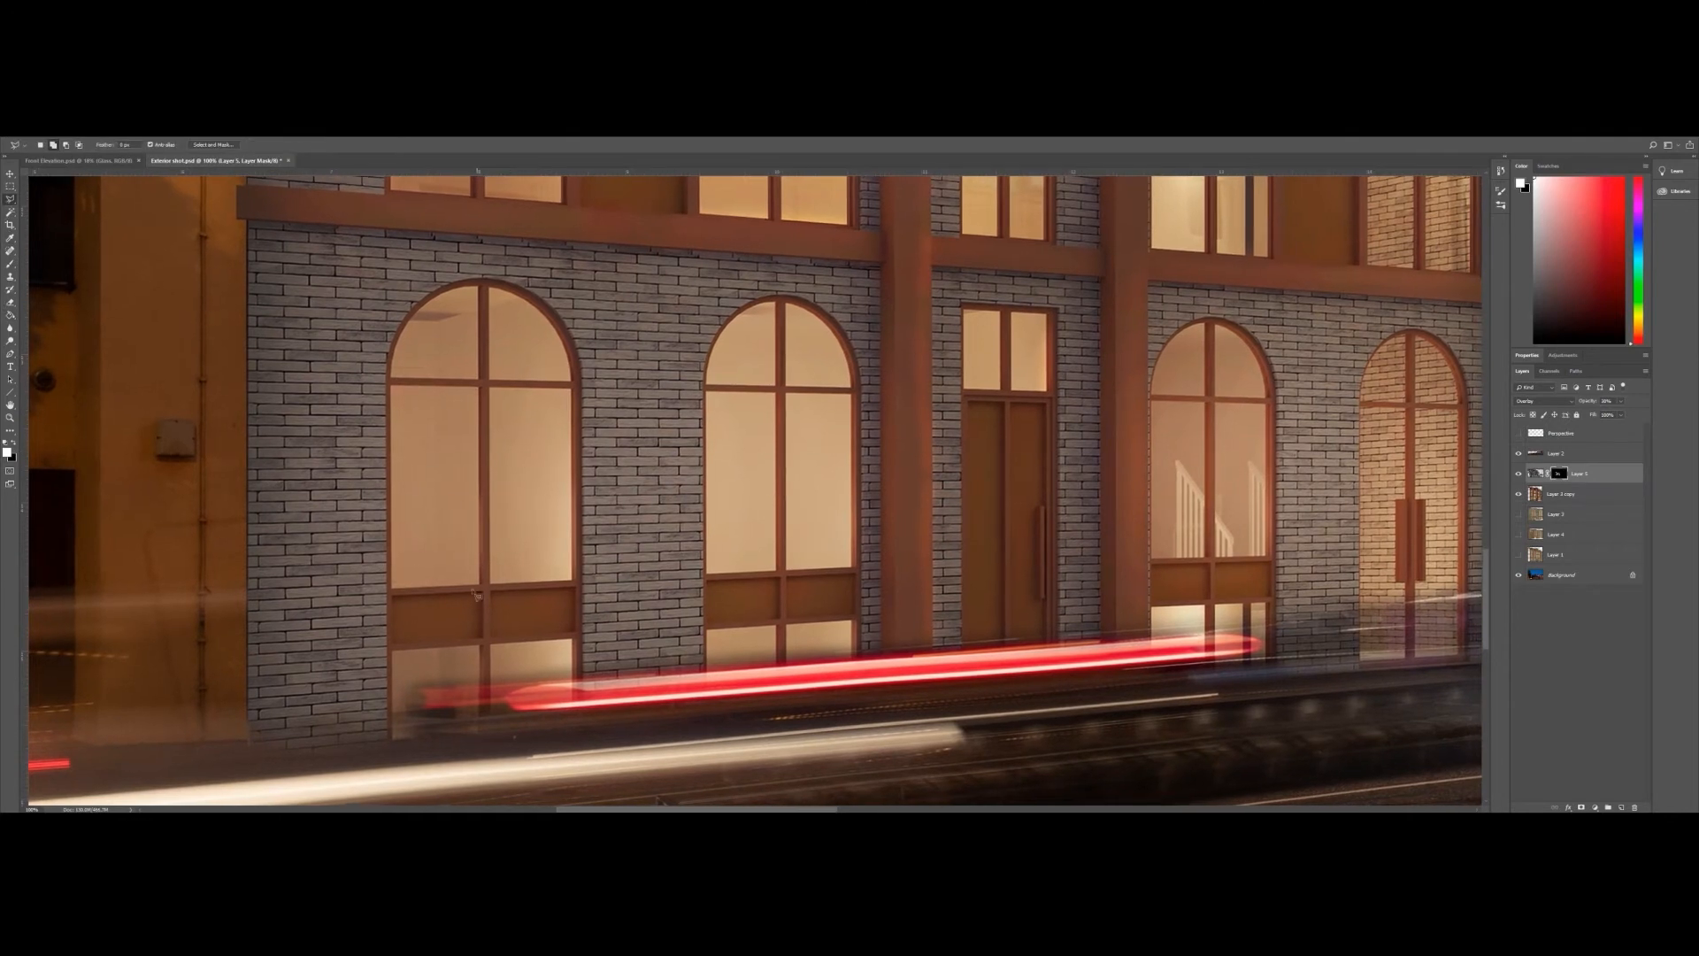
left_click(394, 740)
left_click(573, 386)
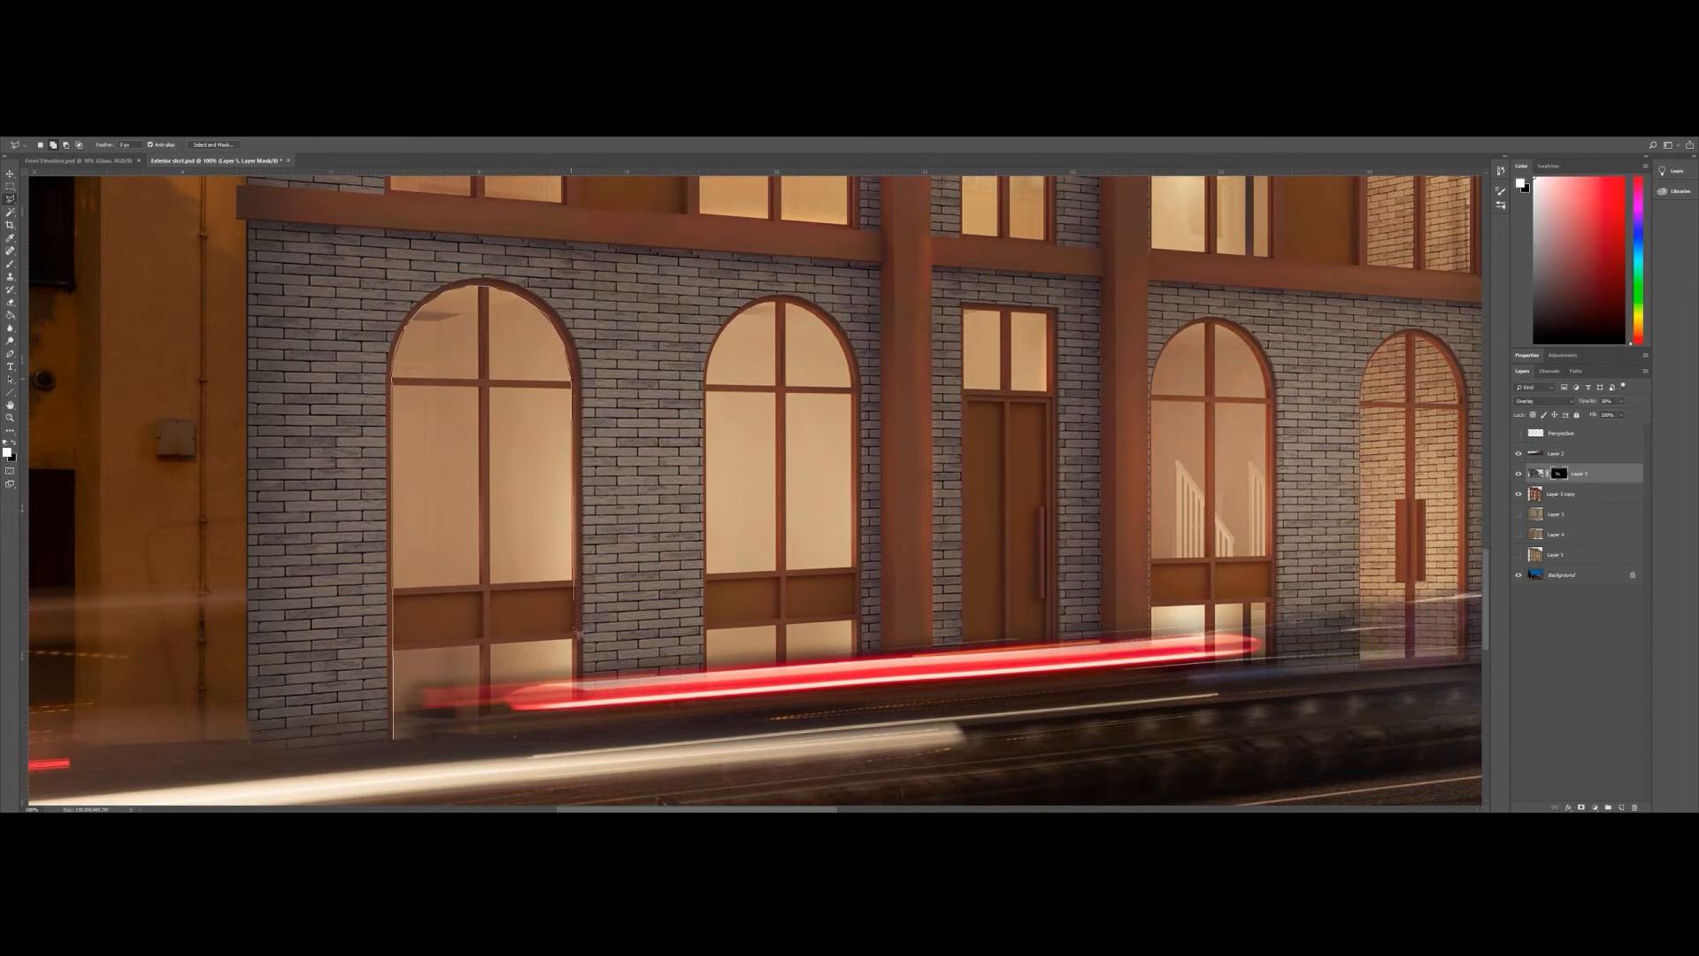
double_click(573, 718)
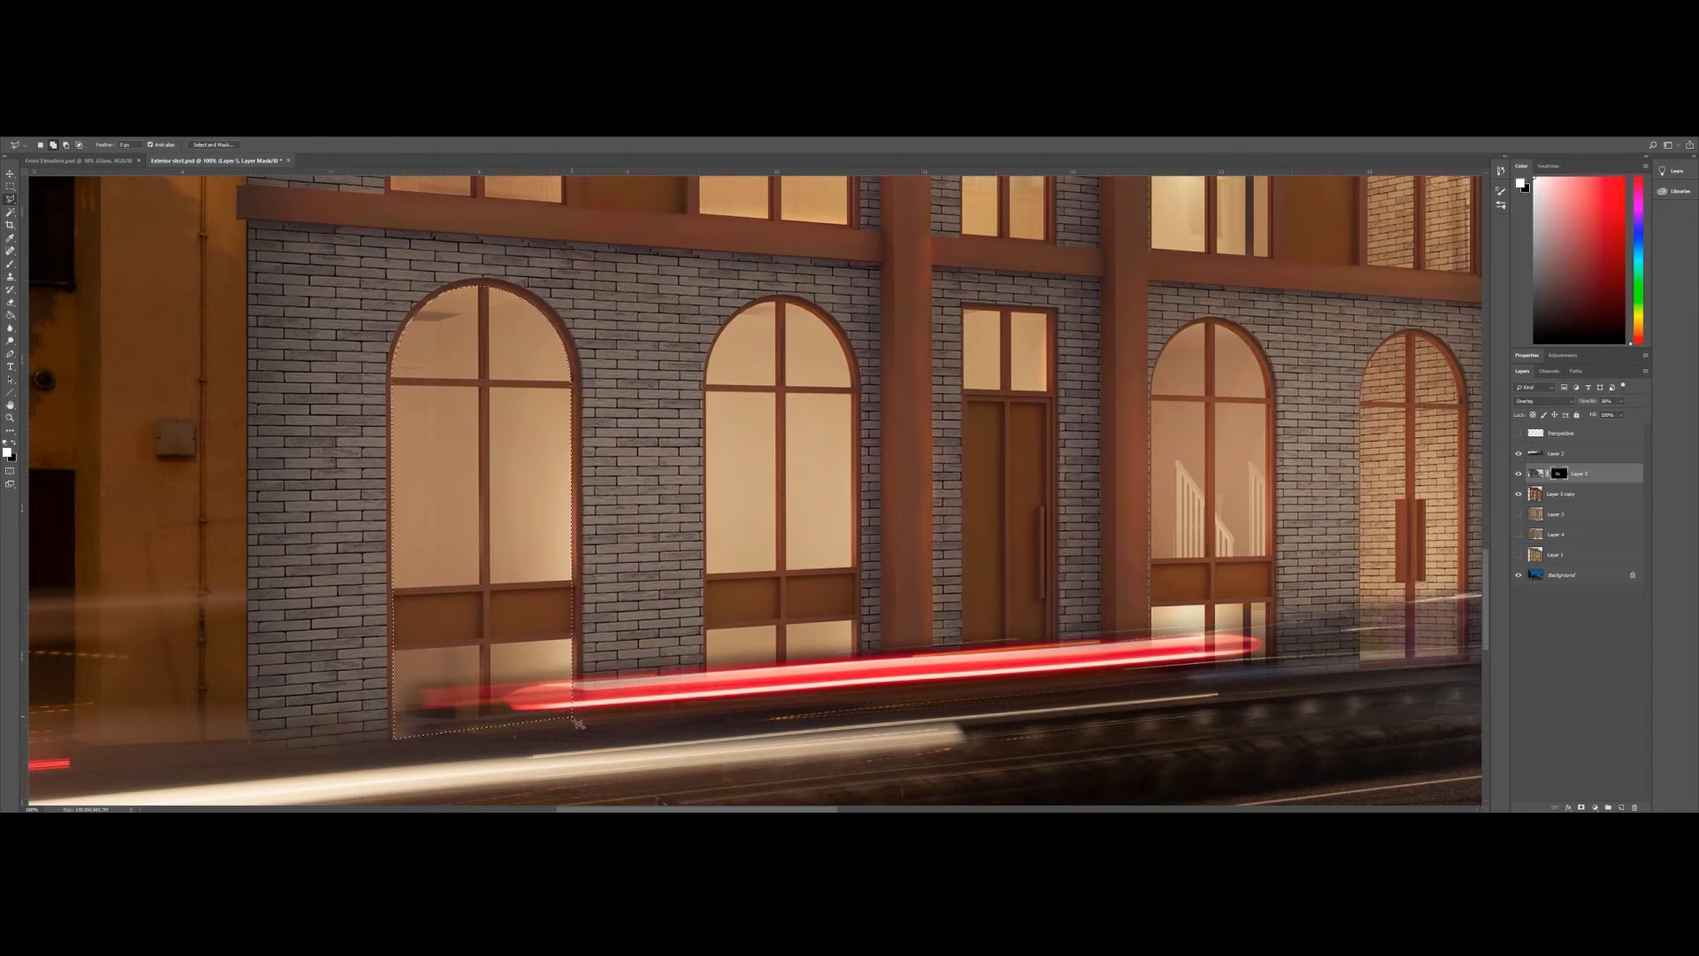
key("g")
left_click(442, 459)
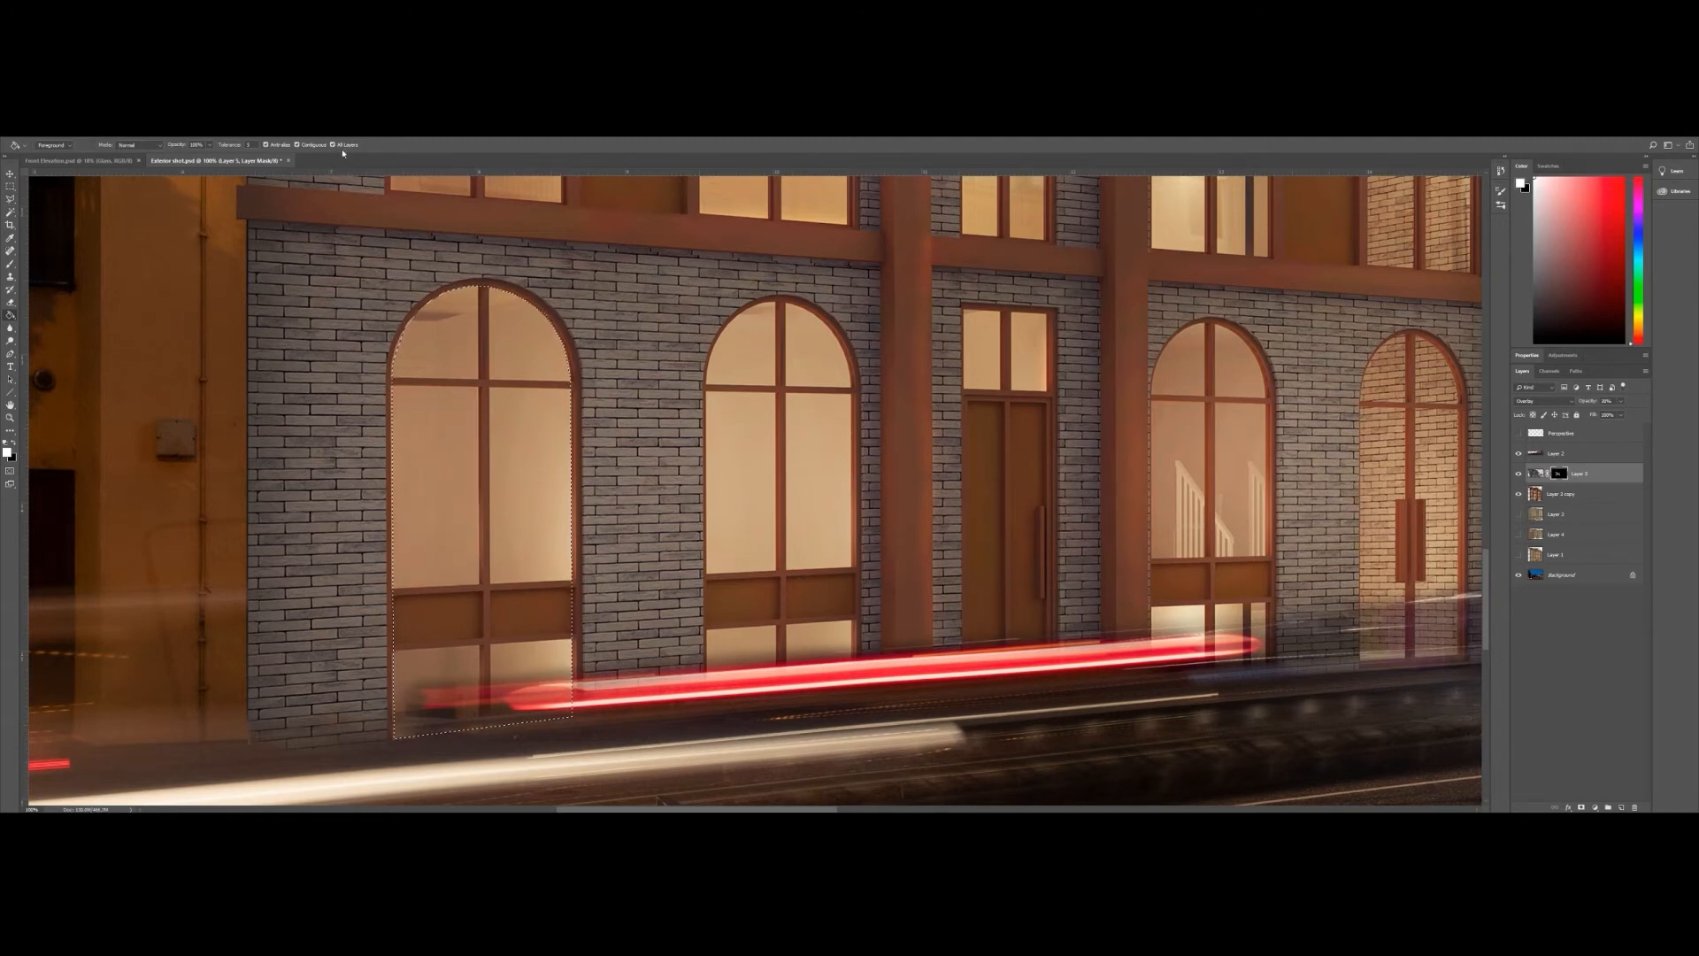
left_click(437, 421)
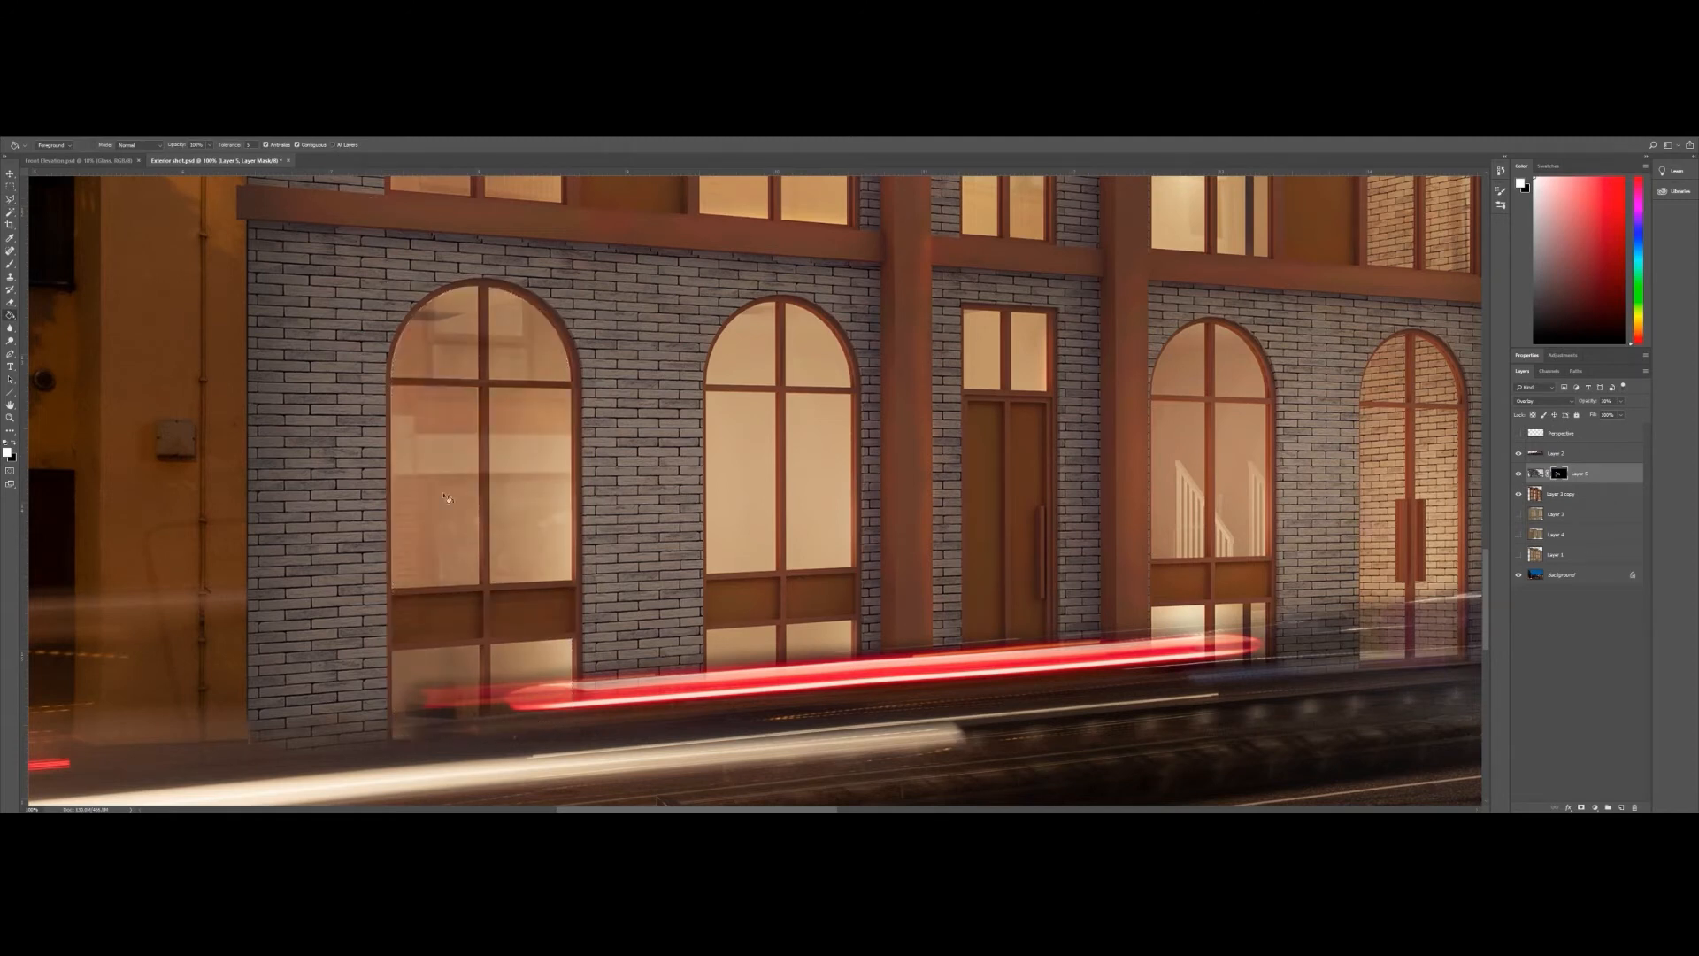
- Outline the second arched ground-floor window and fill it with white on the layer mask
left_click_drag(478, 523, 305, 480)
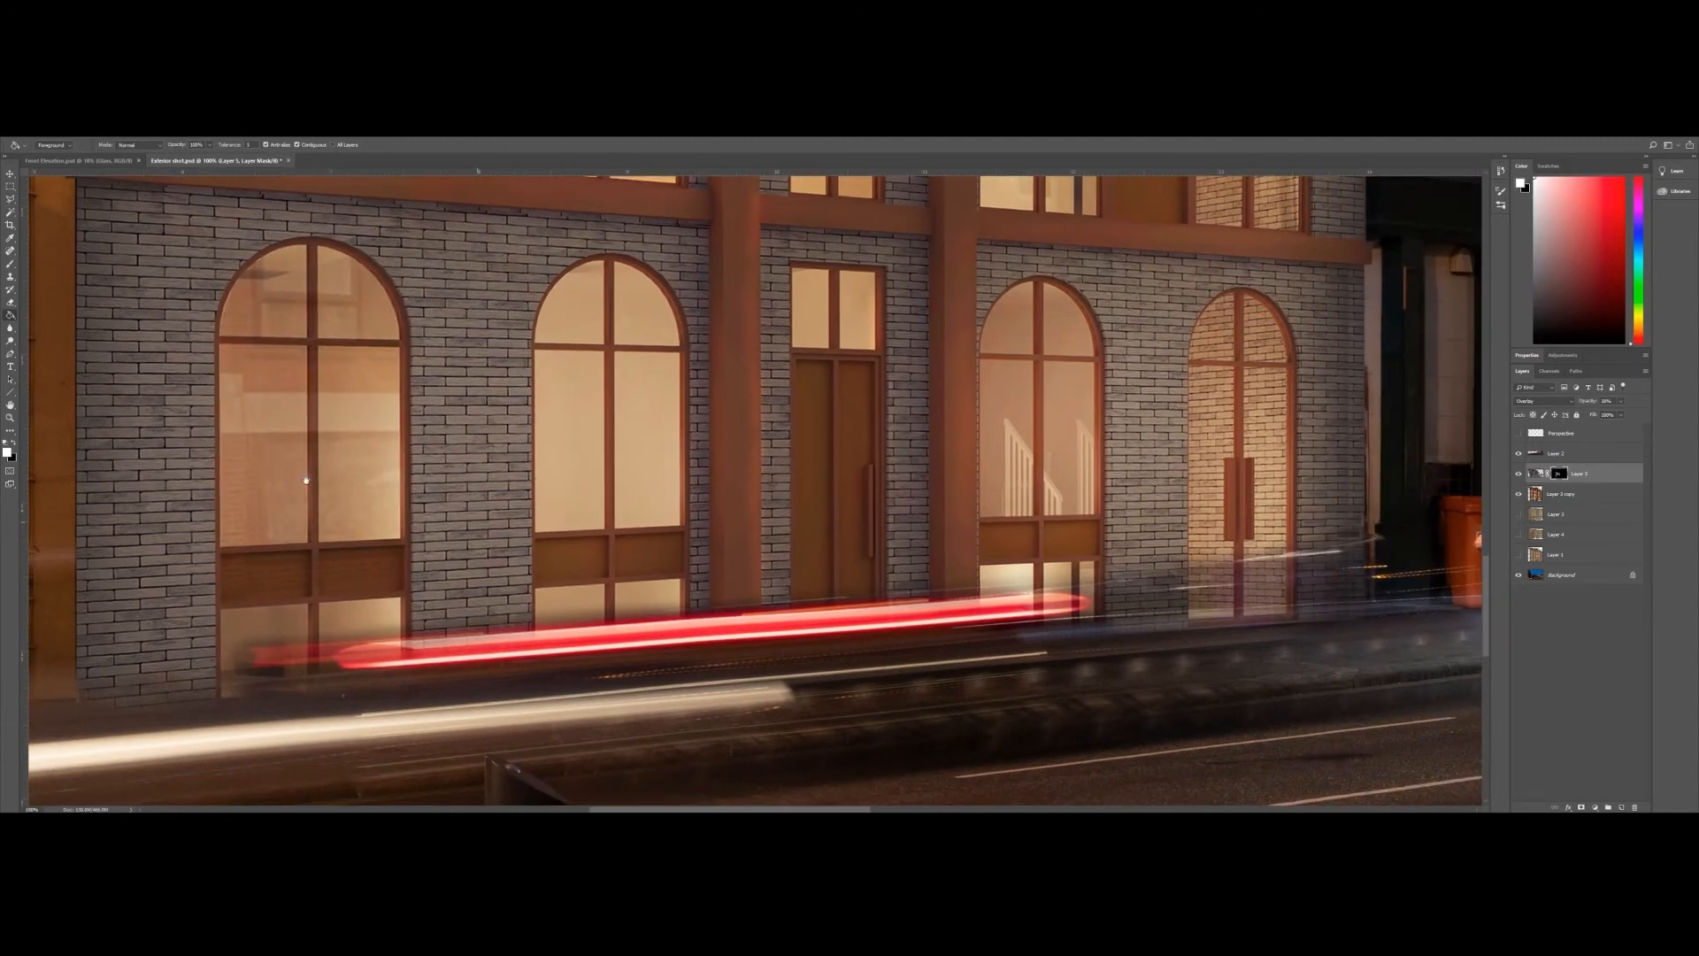
left_click(11, 199)
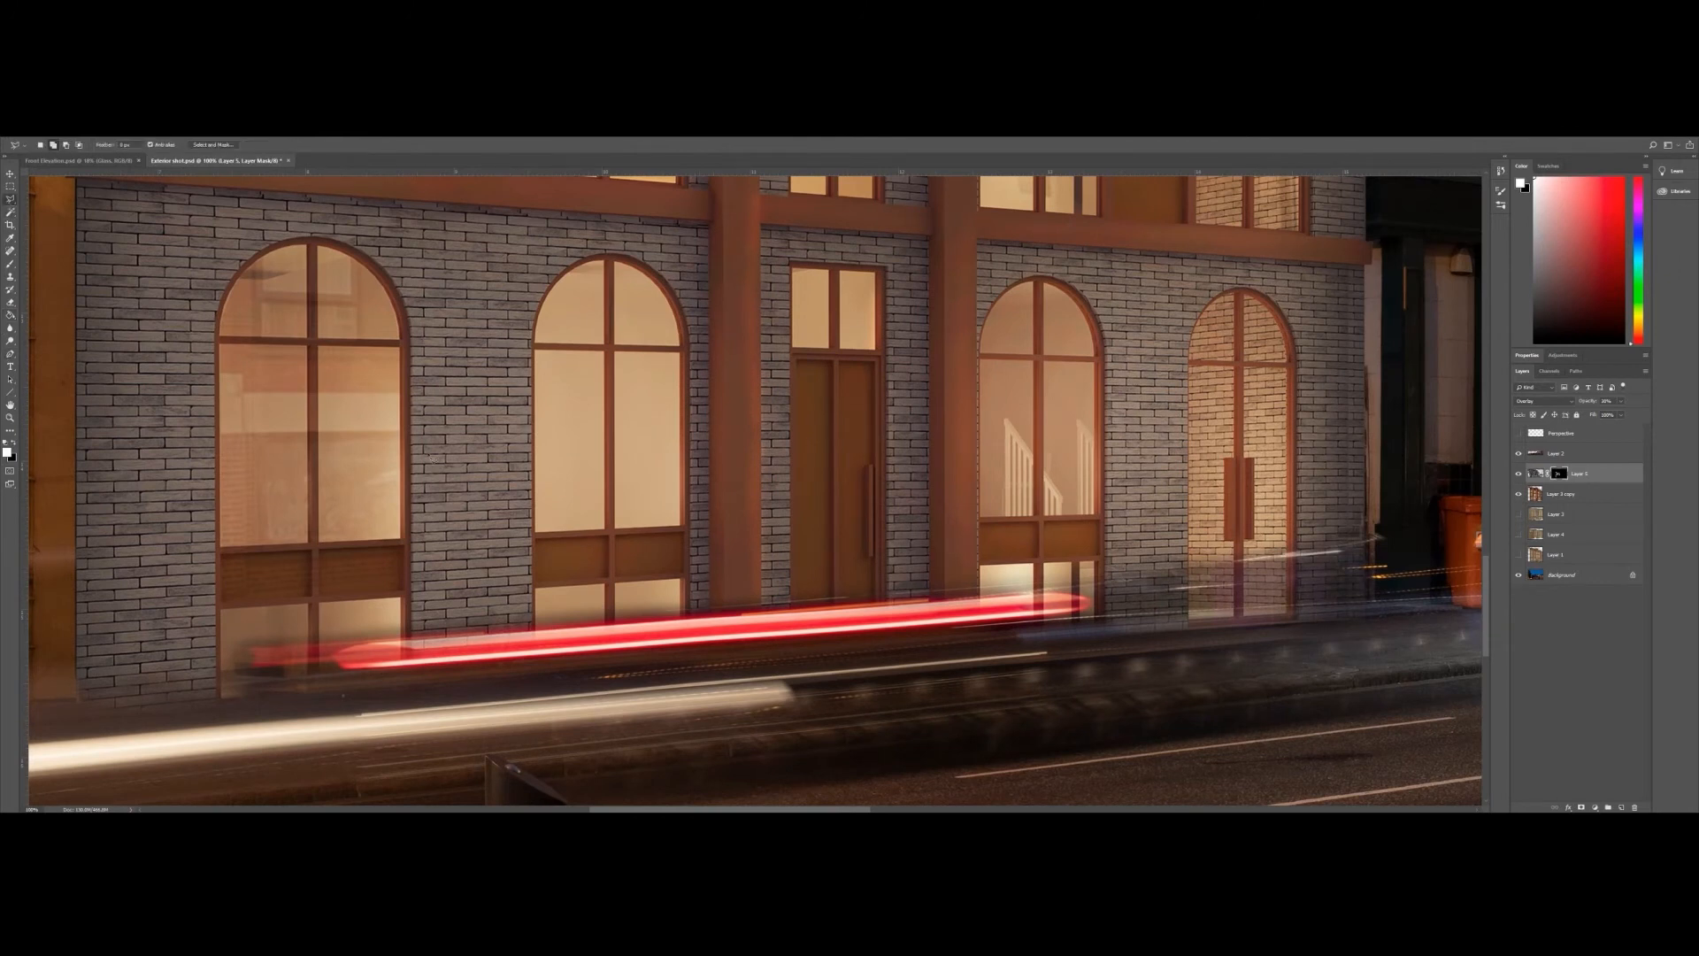
left_click(537, 659)
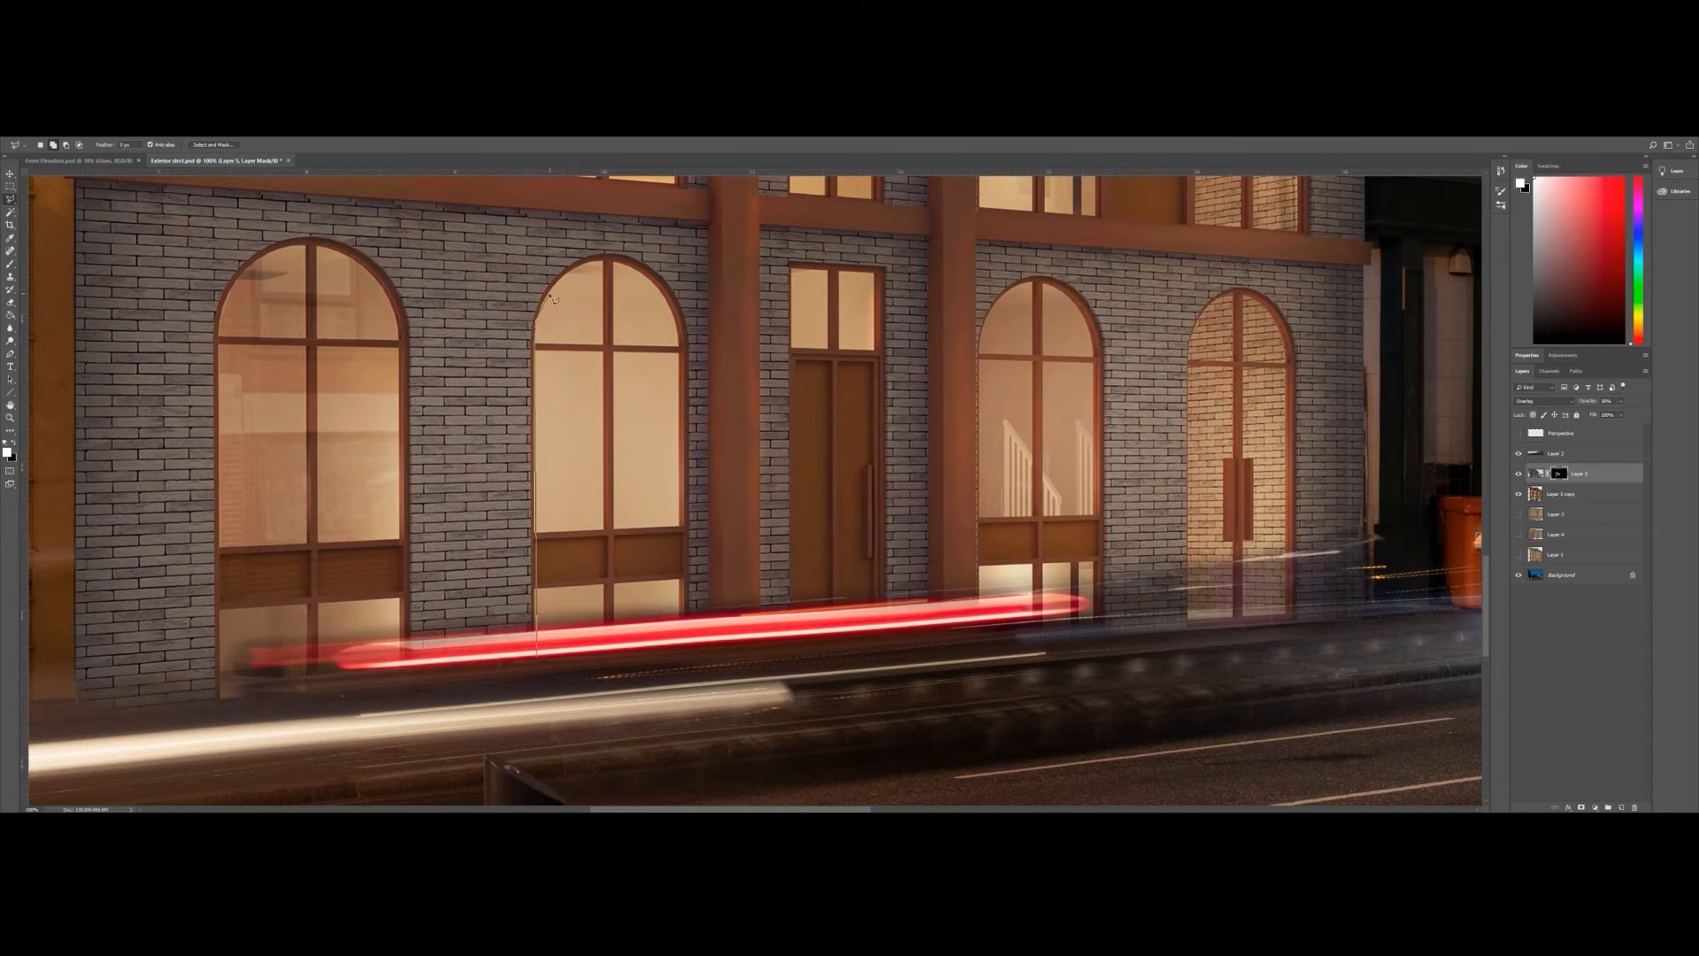
left_click(609, 260)
left_click(678, 353)
double_click(679, 641)
key("g")
left_click(556, 443)
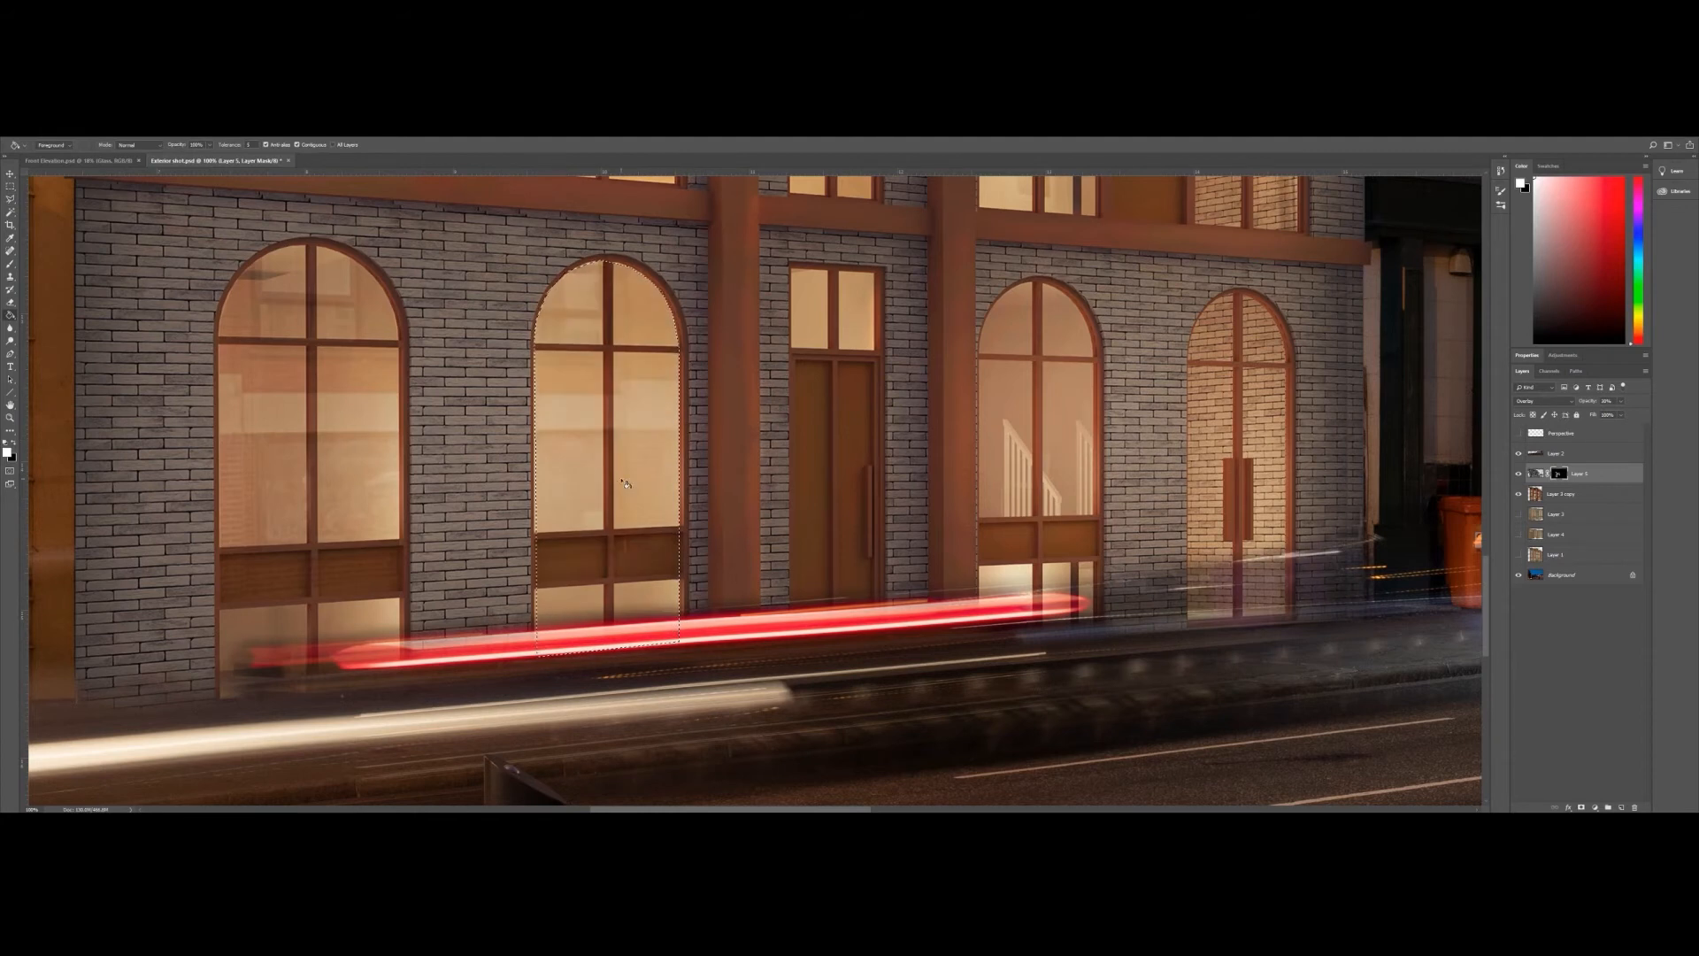
- Select the two small glass panes above the entrance door with the Polygonal Lasso
scroll(627, 487, "right", 5)
key("l")
left_click(412, 273)
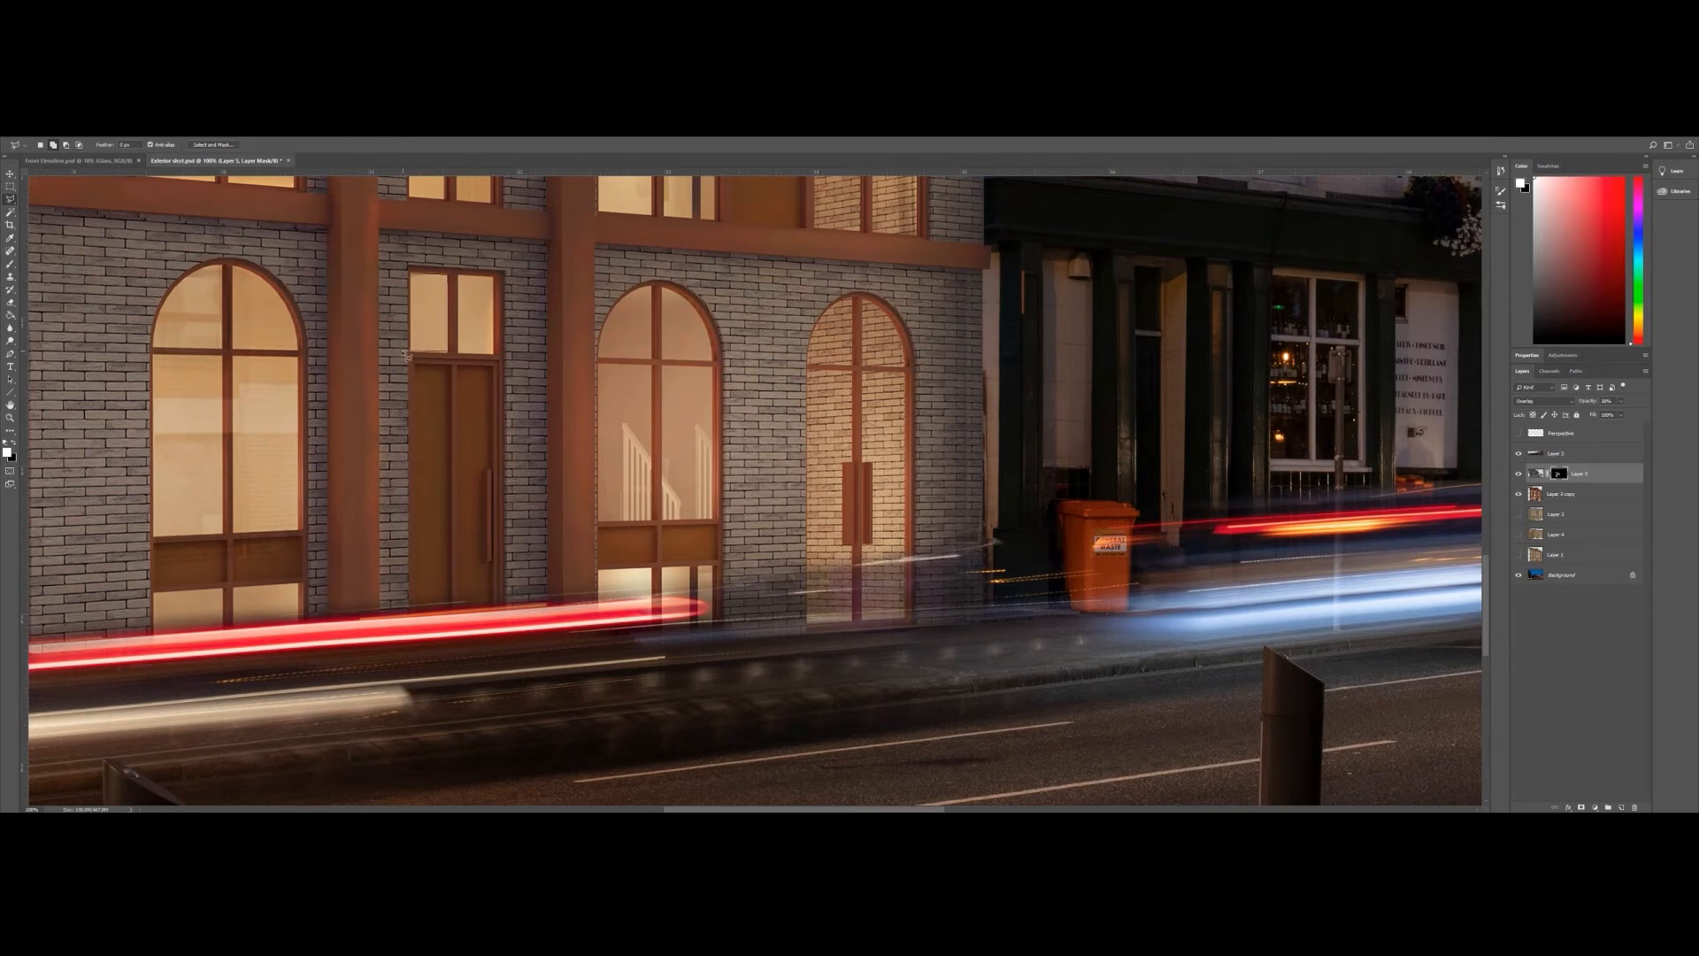
double_click(411, 353)
left_click(493, 276)
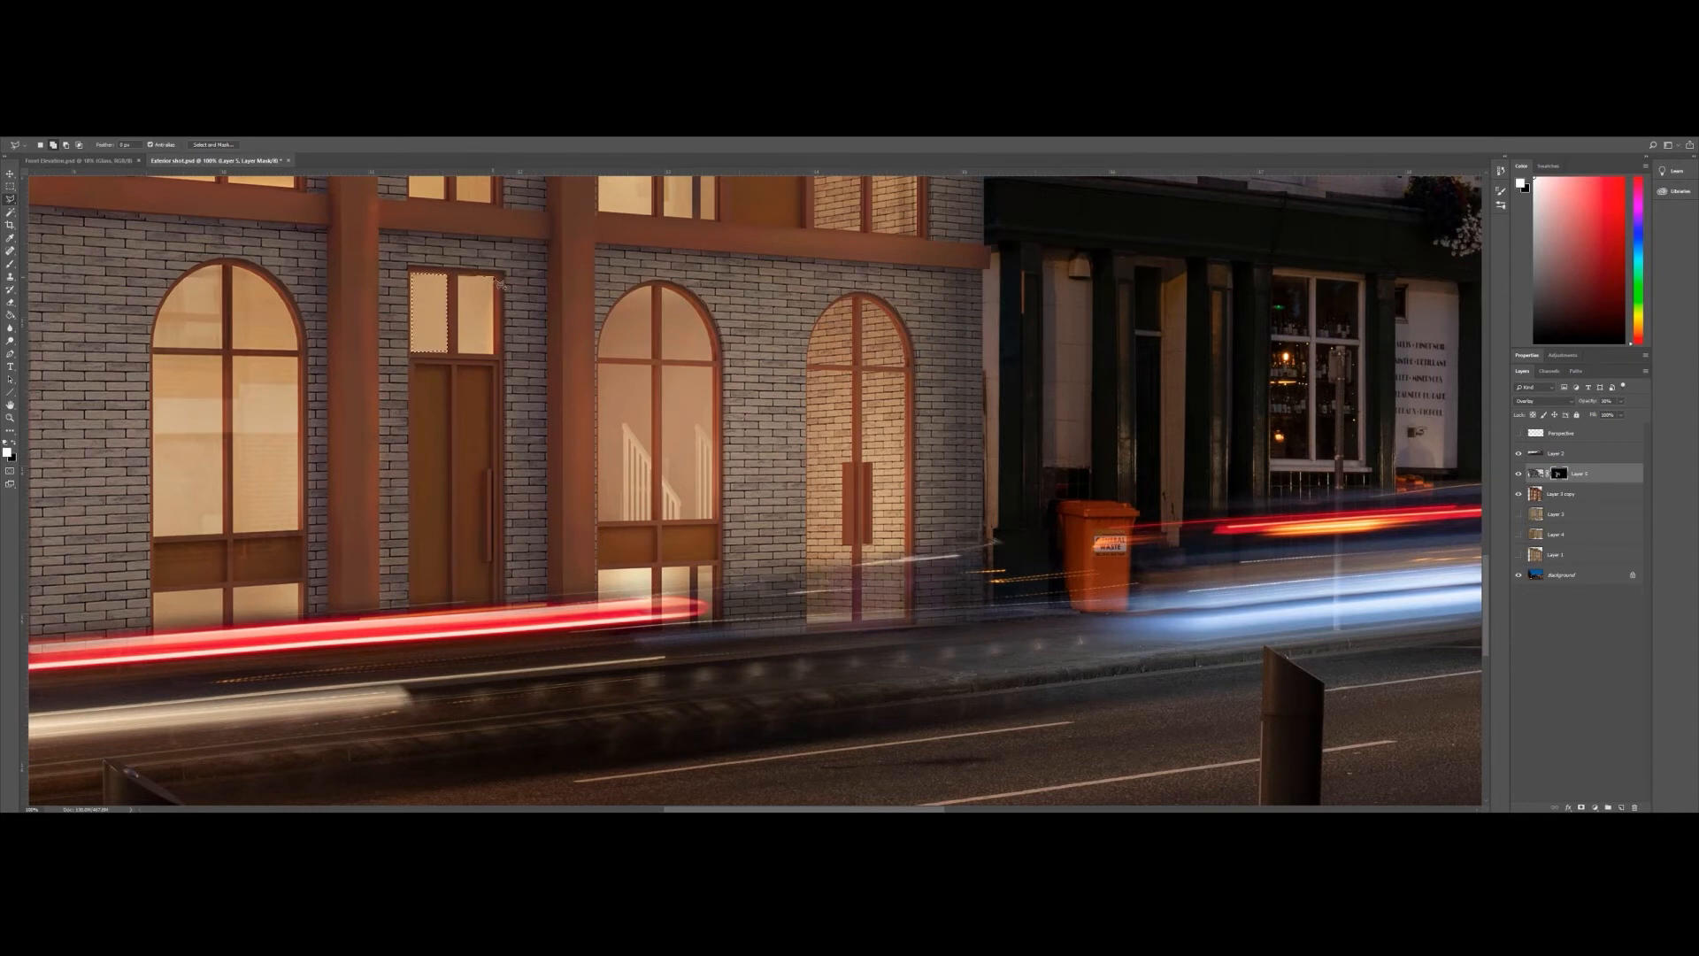
left_click(494, 354)
double_click(455, 355)
- Add the arched window right of the entrance door to the selection
left_click(602, 631)
left_click(700, 317)
left_click(709, 335)
double_click(714, 624)
- Add the rightmost arched glazed opening, the one with door handles, to the selection
left_click(808, 624)
left_click(907, 616)
left_click(907, 372)
left_click(854, 298)
left_click(808, 354)
left_click(809, 625)
- Fill the selected door panes and arched openings with white on the layer mask and deselect
key("g")
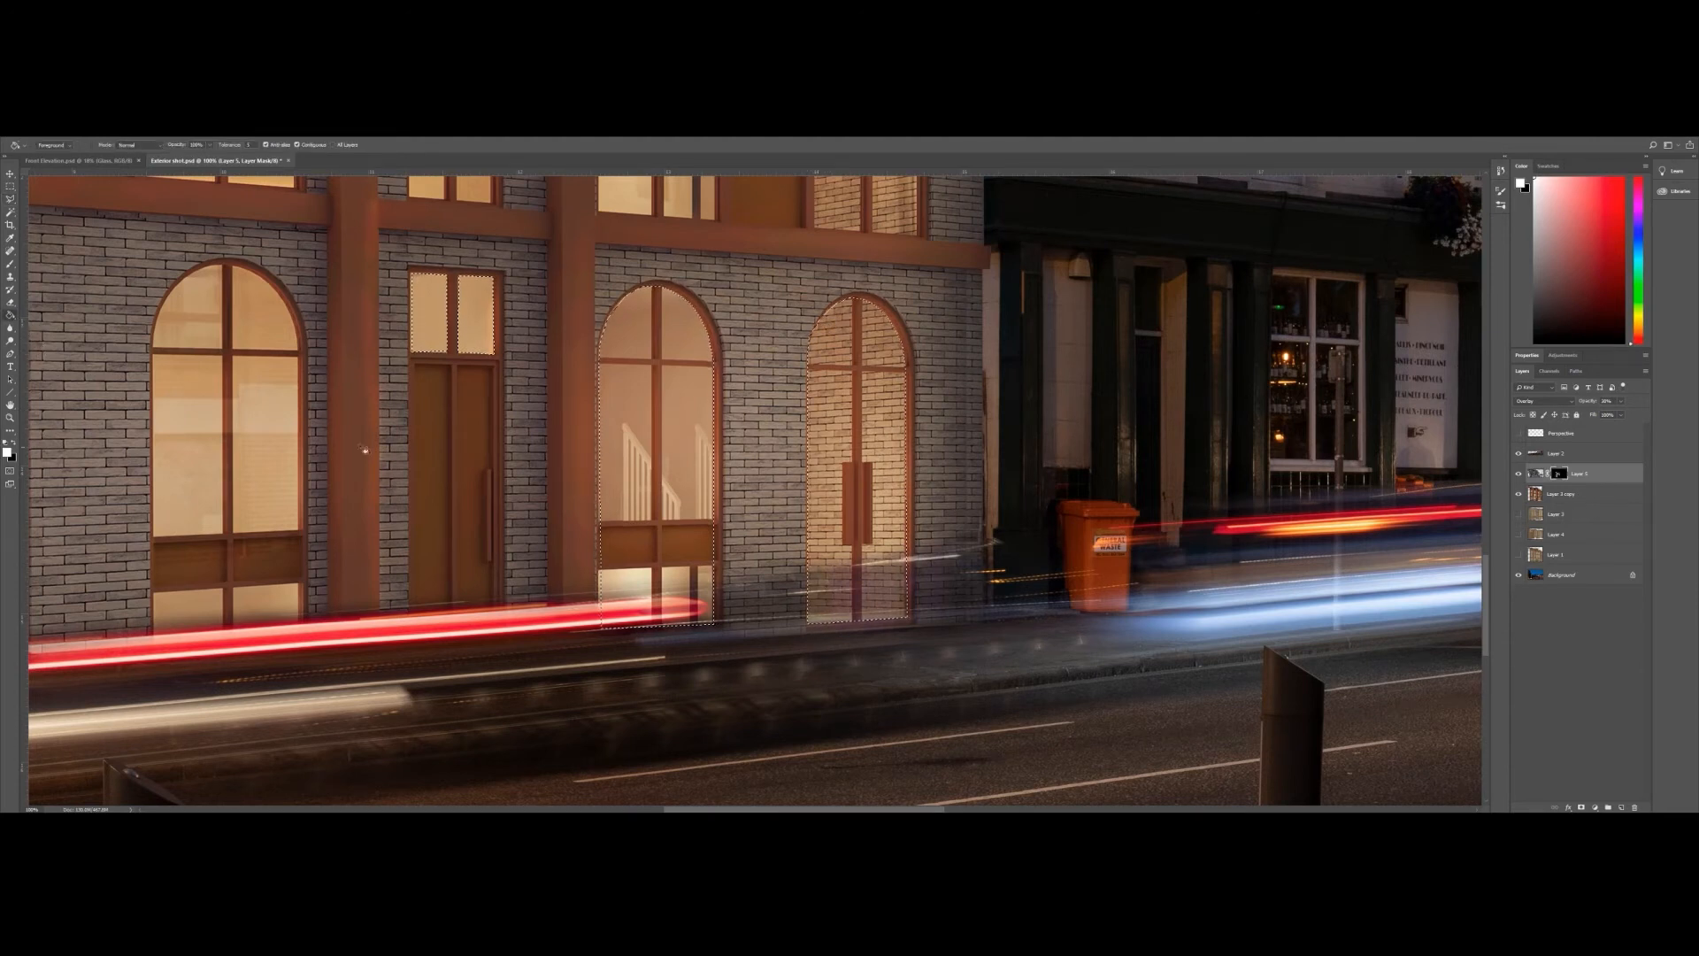
left_click(634, 436)
key("ctrl+d")
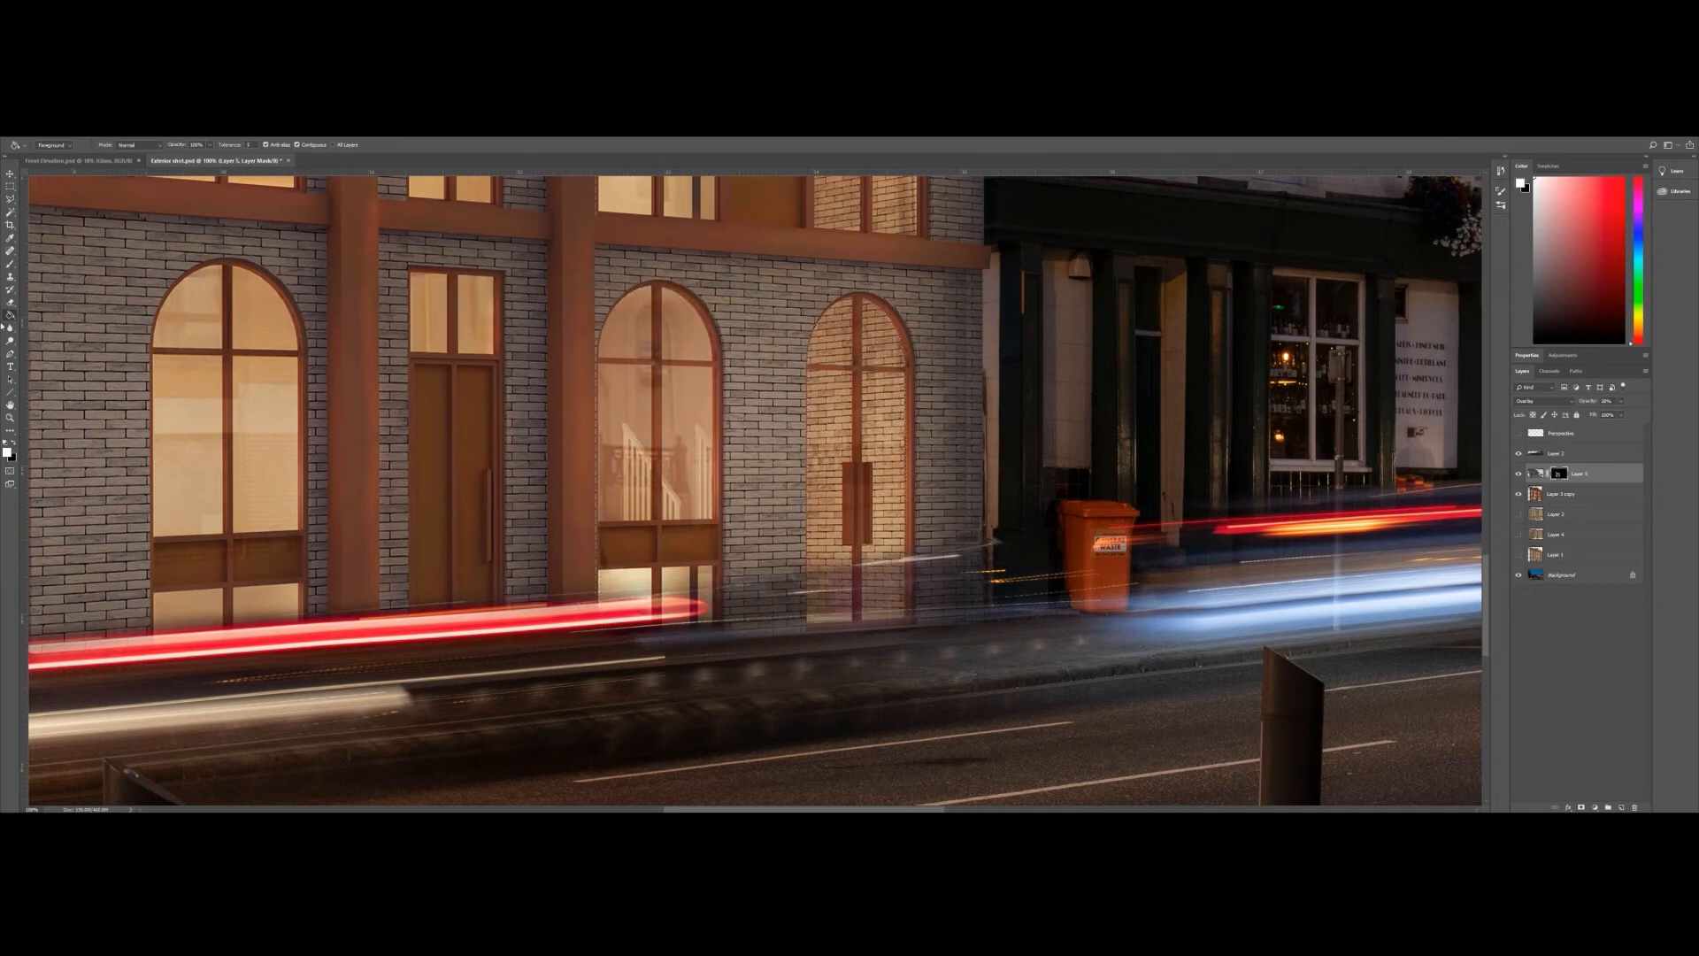
- Select the central mullions of the two arched glazed openings right of the entrance door with the Rectangular Marquee
left_click(13, 443)
left_click(10, 417)
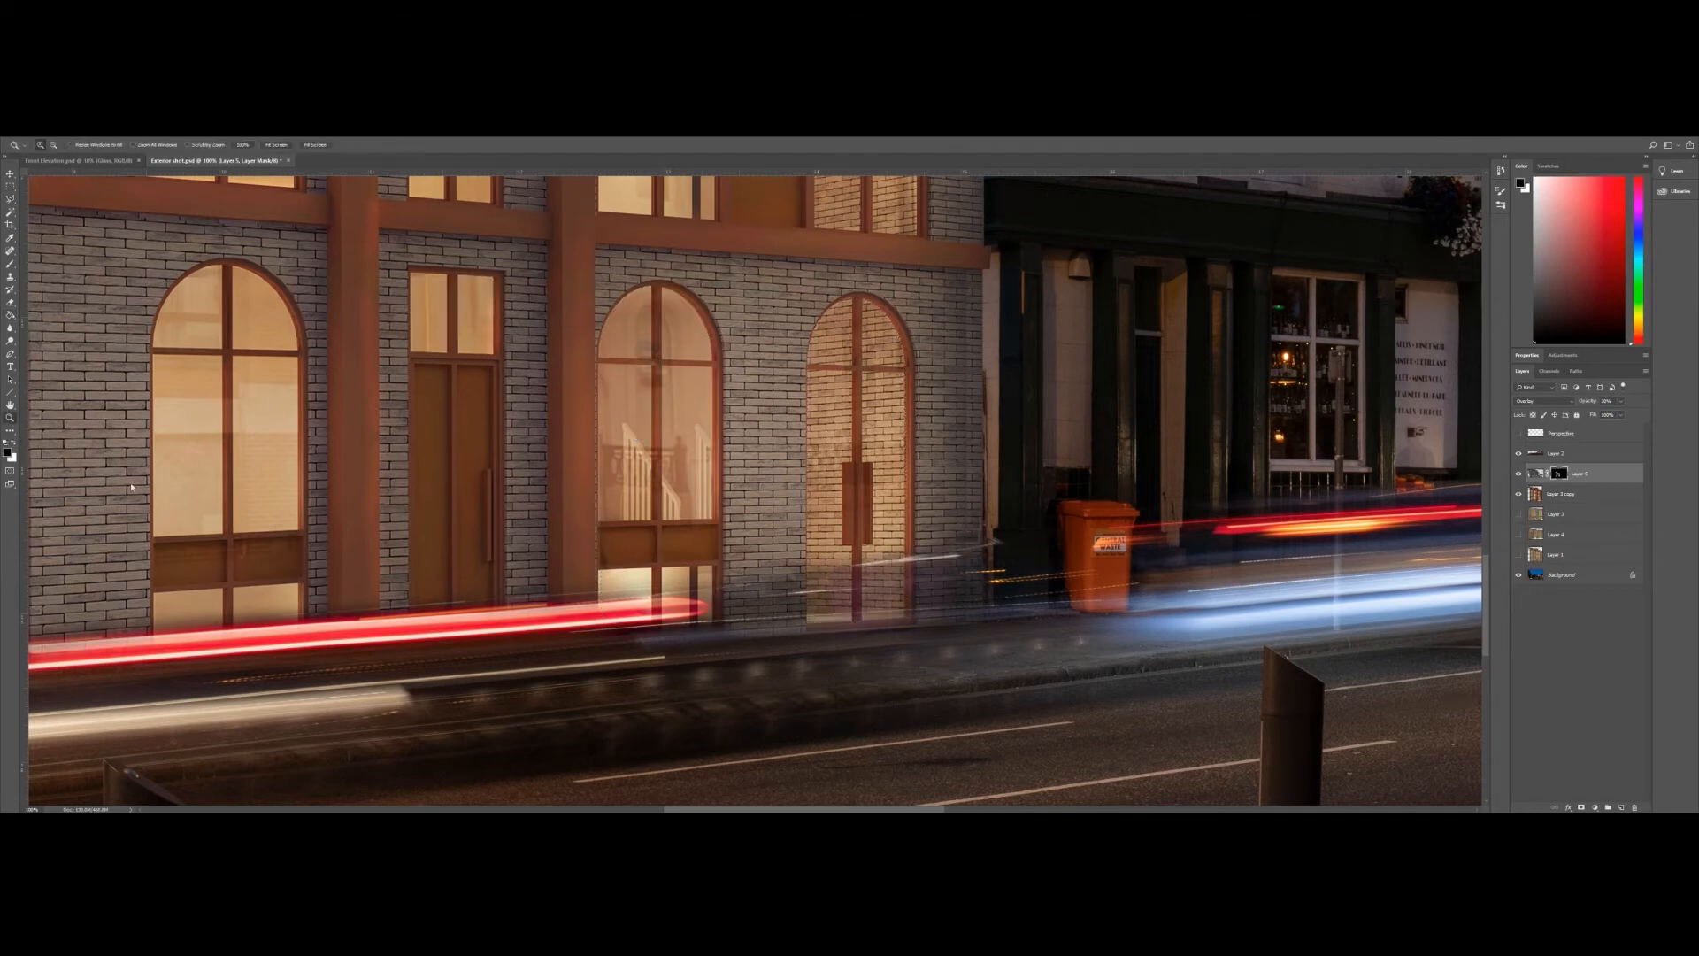
left_click(701, 358)
scroll(168, 337, "up", 2)
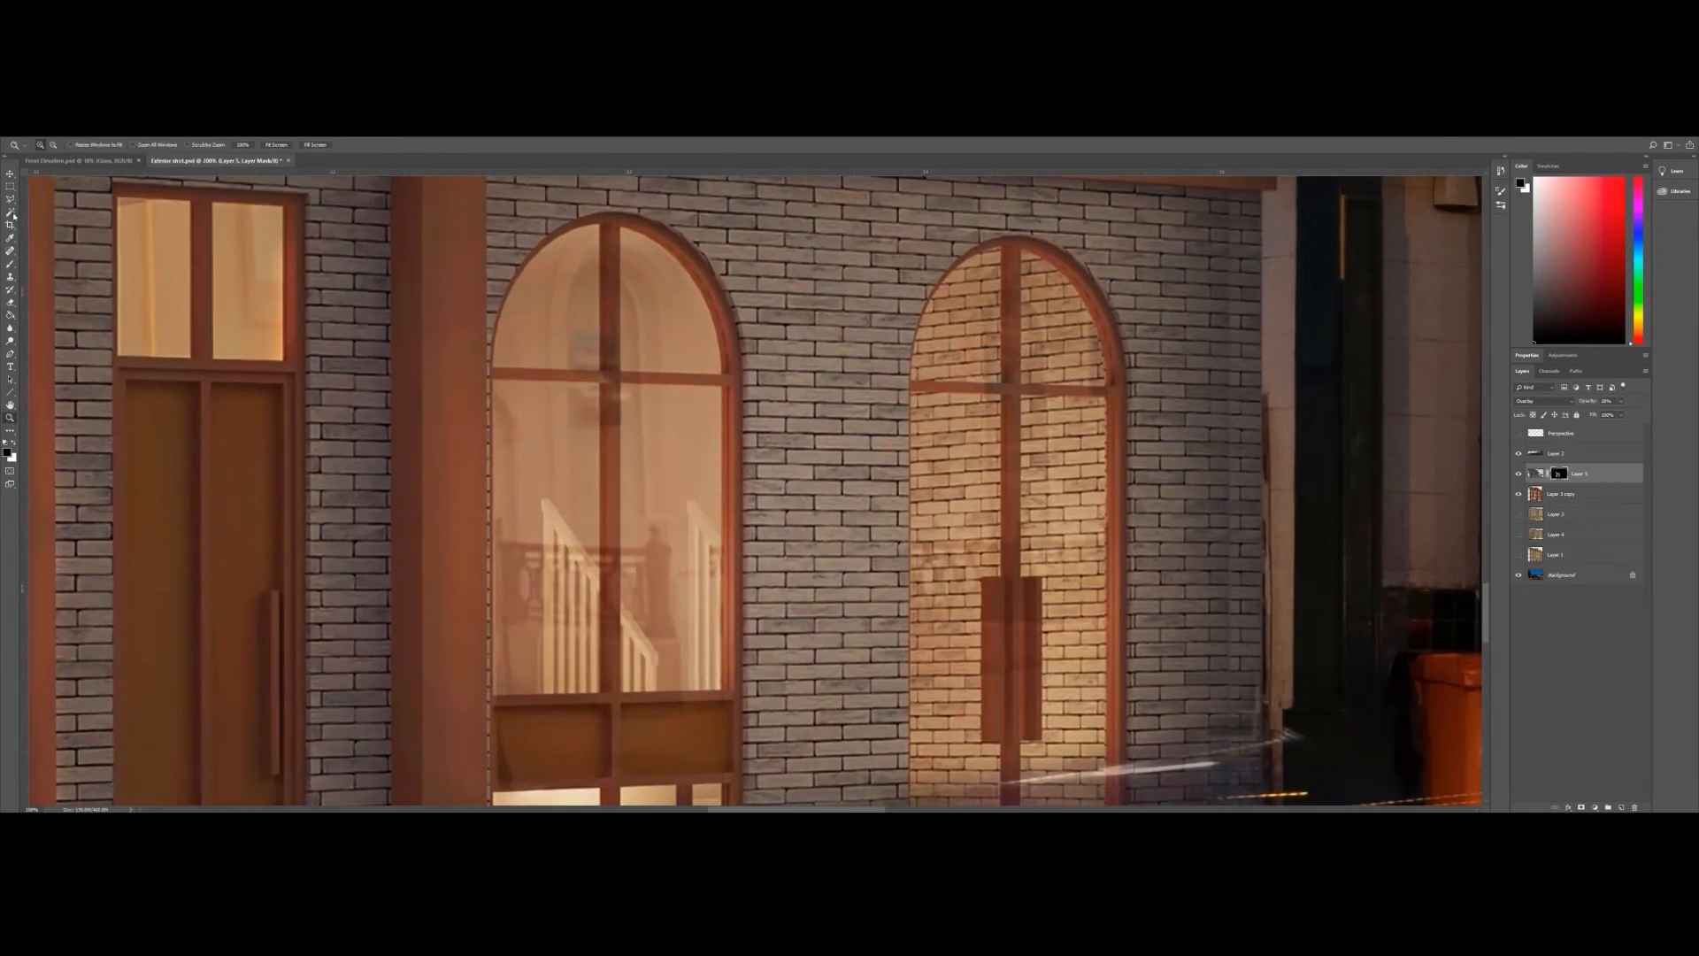
left_click(10, 188)
left_click_drag(601, 218, 618, 722)
left_click_drag(884, 398, 739, 538)
left_click_drag(858, 188, 874, 705)
- Add the central mullions of the two arched windows left of the entrance door to the selection
left_click_drag(329, 564, 778, 656)
left_click_drag(267, 589, 772, 726)
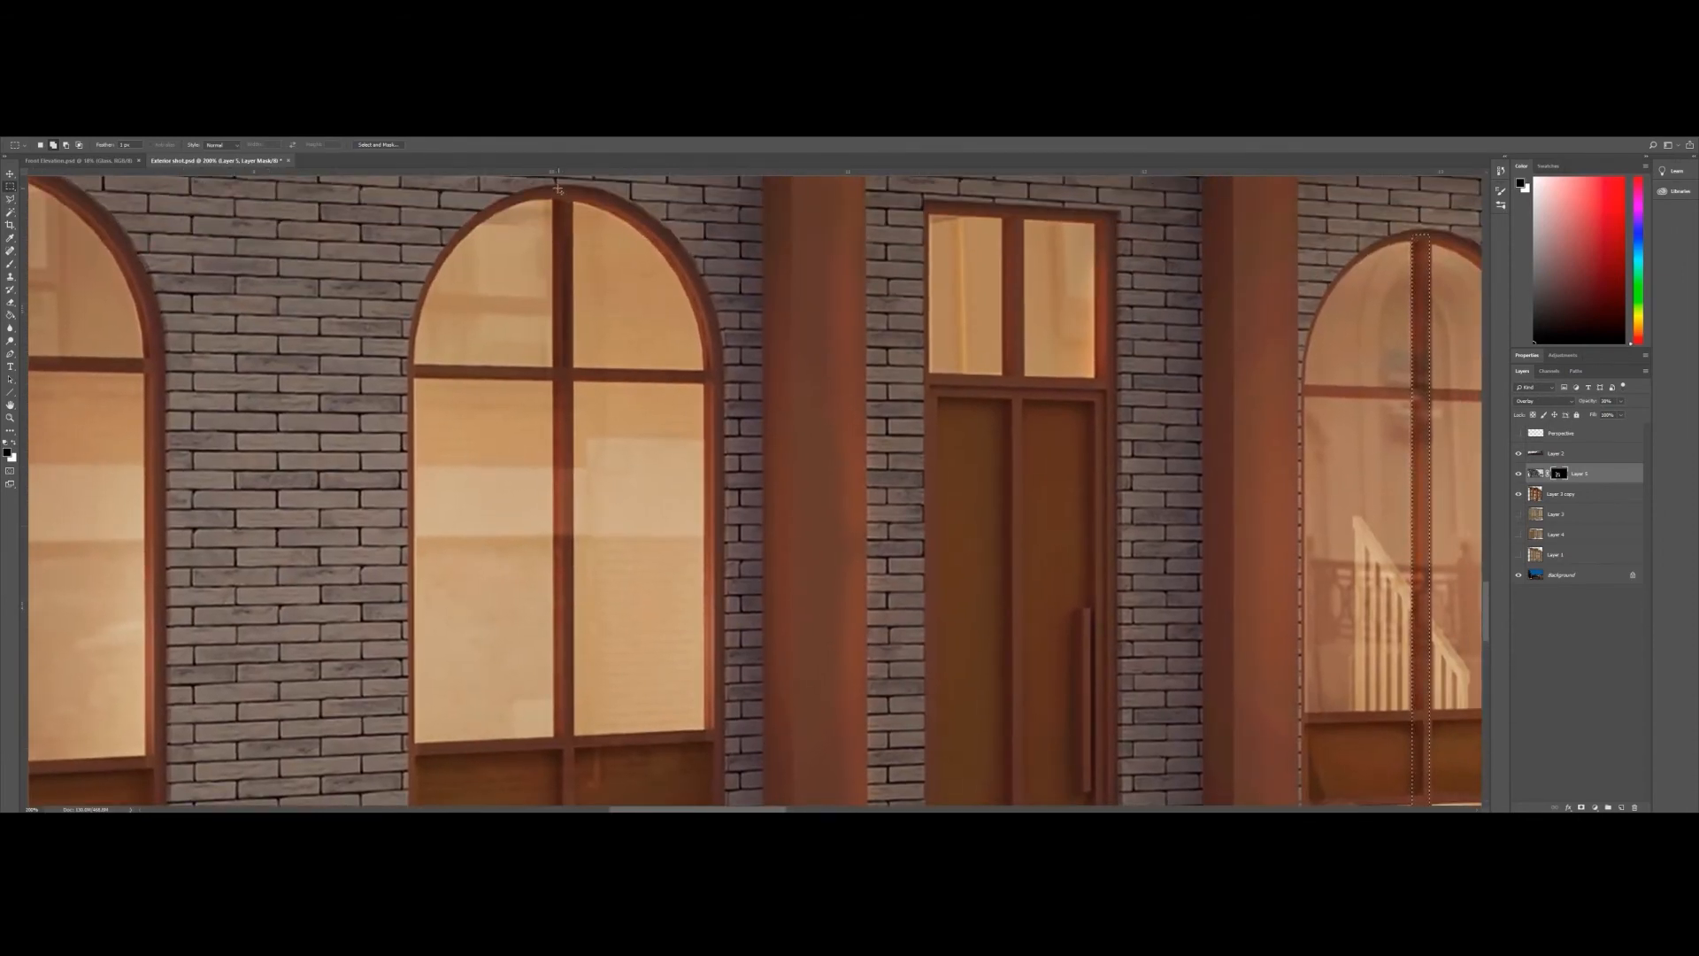
left_click_drag(553, 186, 574, 763)
left_click_drag(153, 596, 660, 777)
left_click_drag(528, 495, 576, 706)
left_click_drag(500, 311, 524, 744)
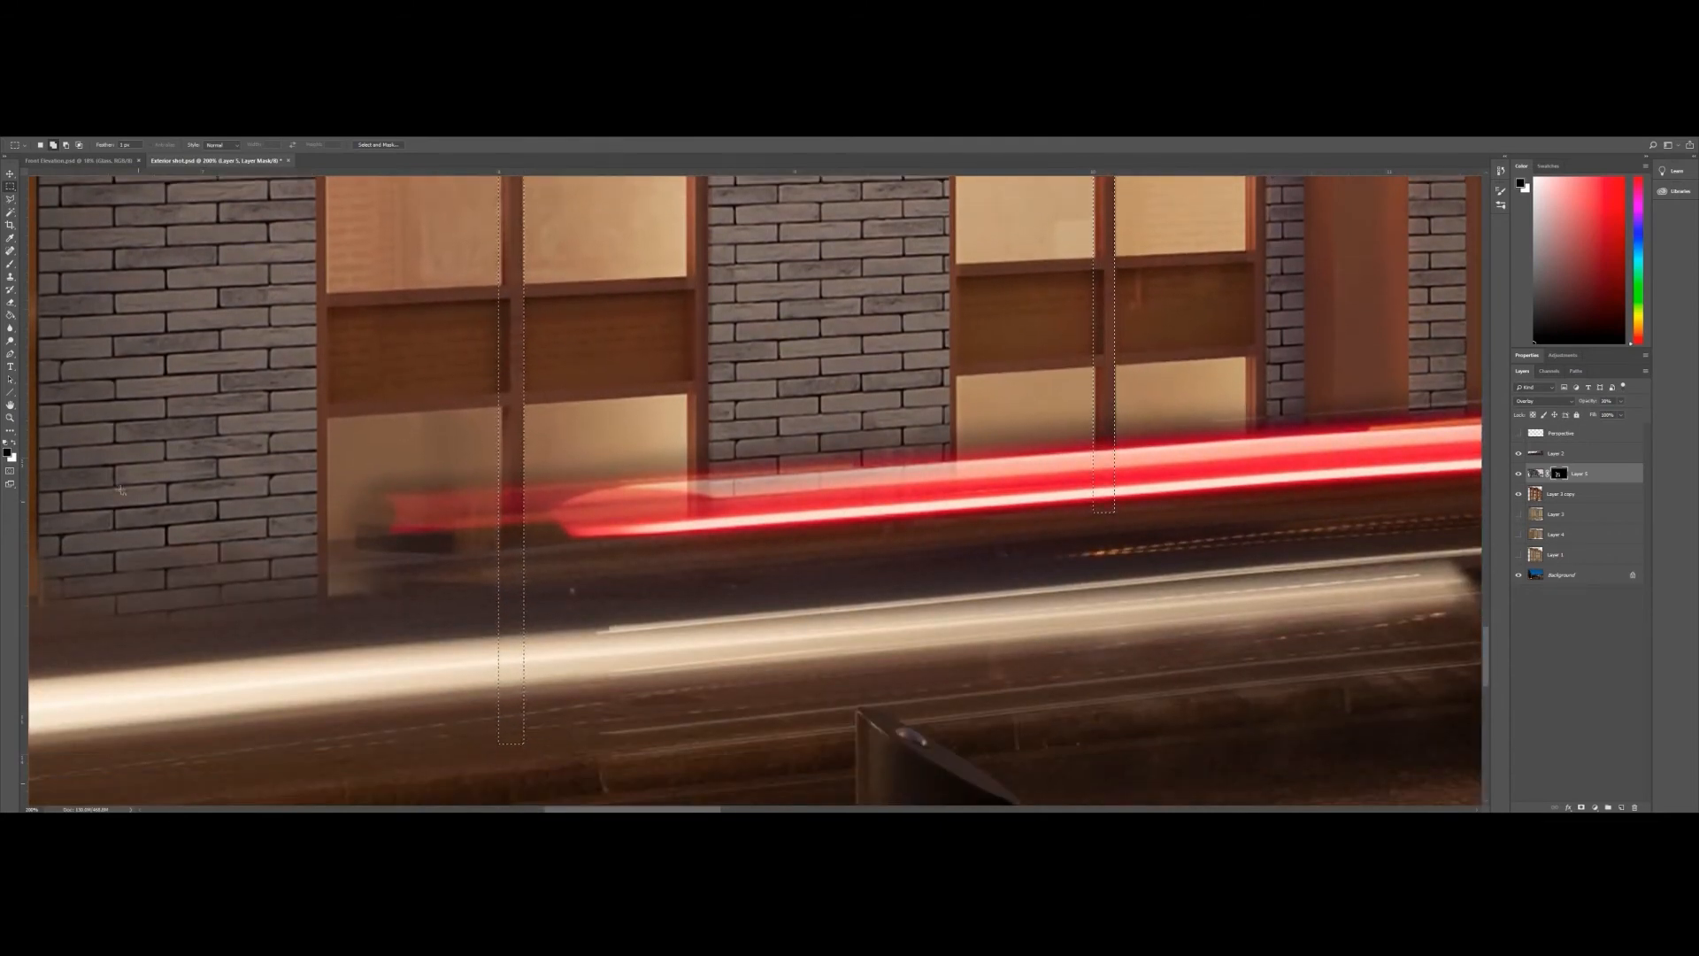
- Fill the selected arched-window mullions with black on the layer mask and deselect
left_click(10, 315)
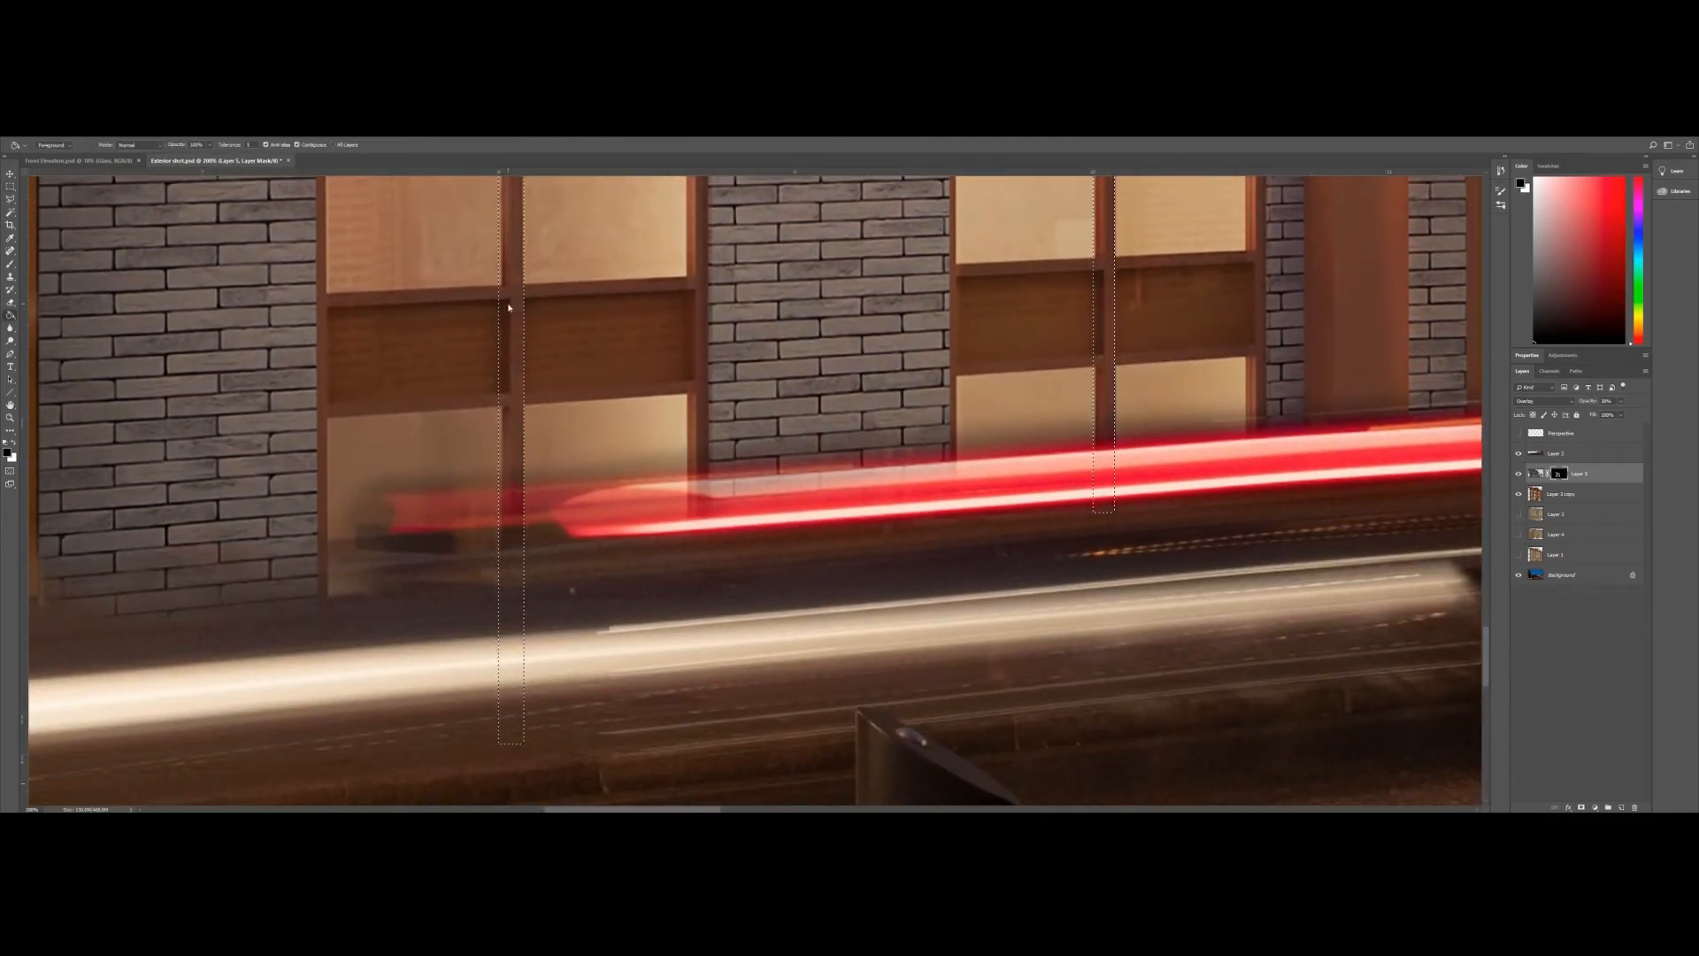
left_click_drag(581, 405, 670, 634)
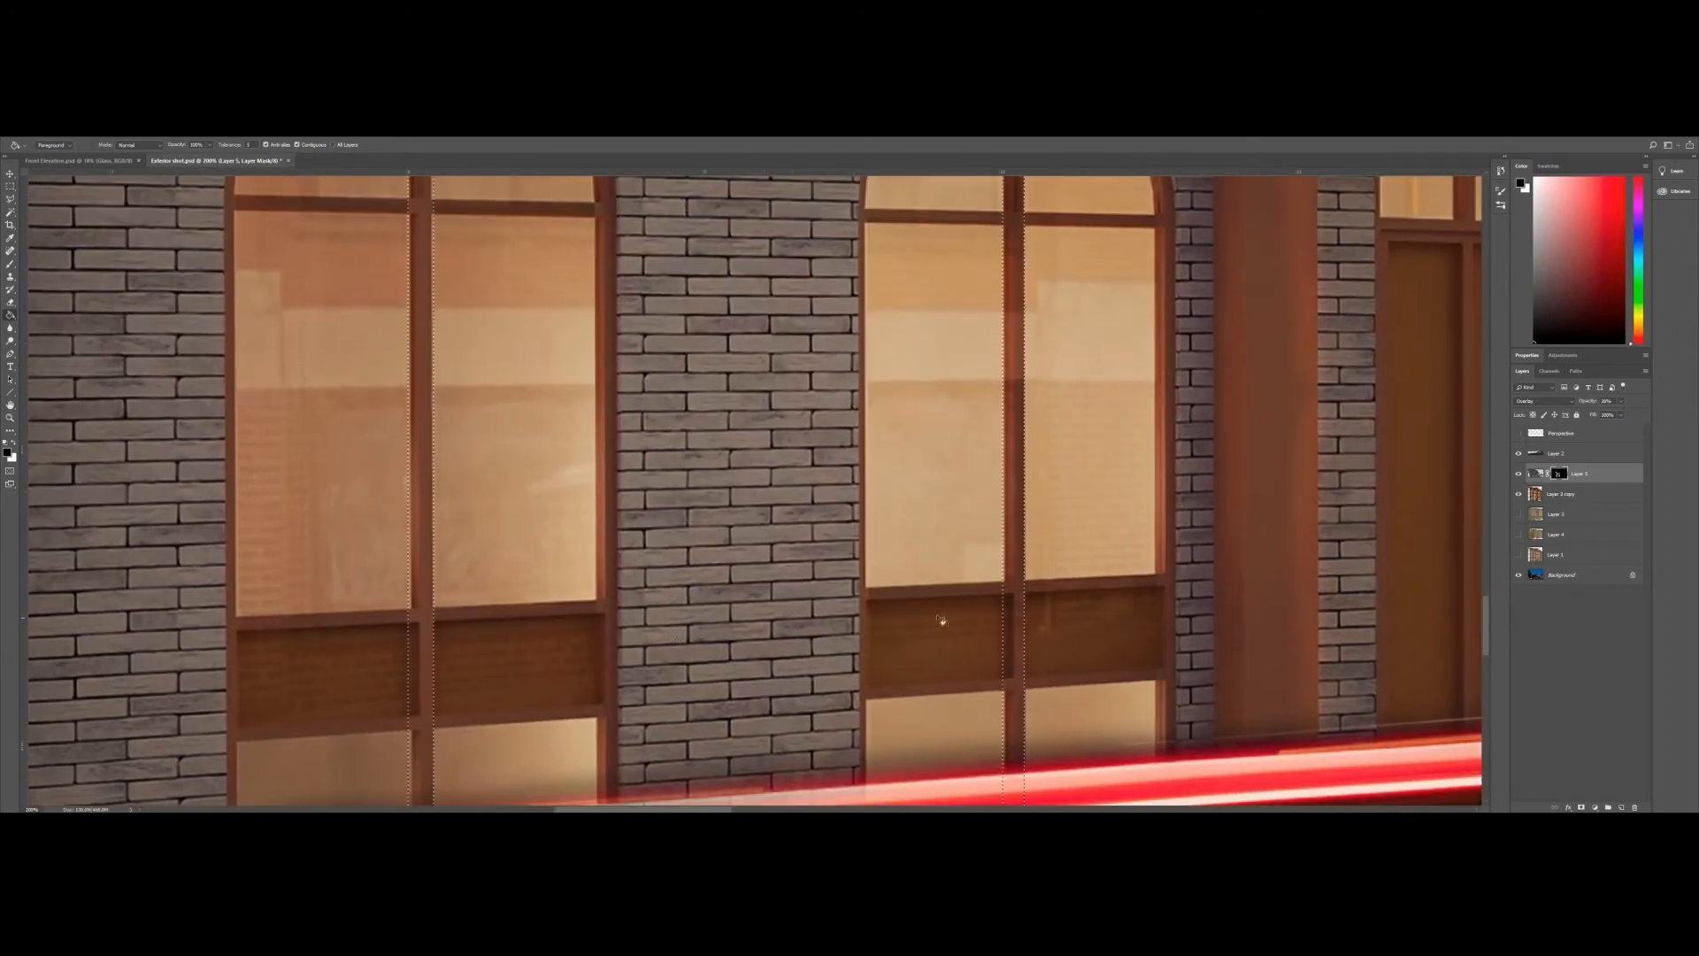
left_click(1016, 606)
left_click_drag(1193, 485, 445, 534)
left_click(1135, 613)
left_click_drag(1135, 612, 600, 612)
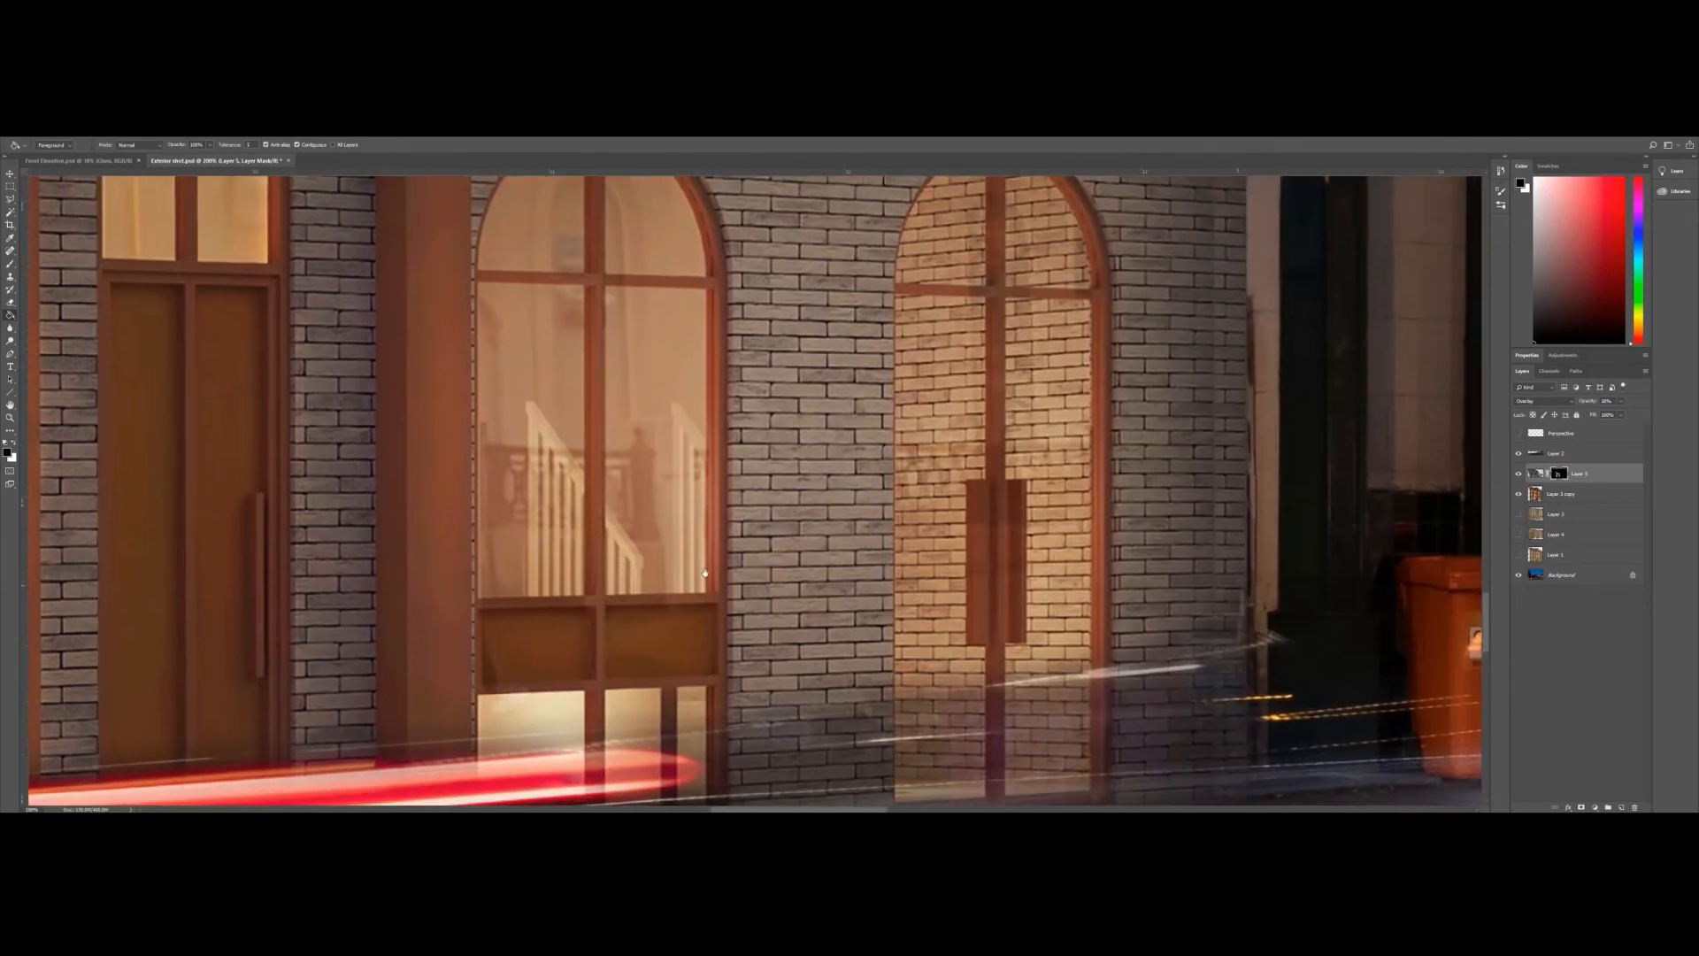
left_click(985, 587)
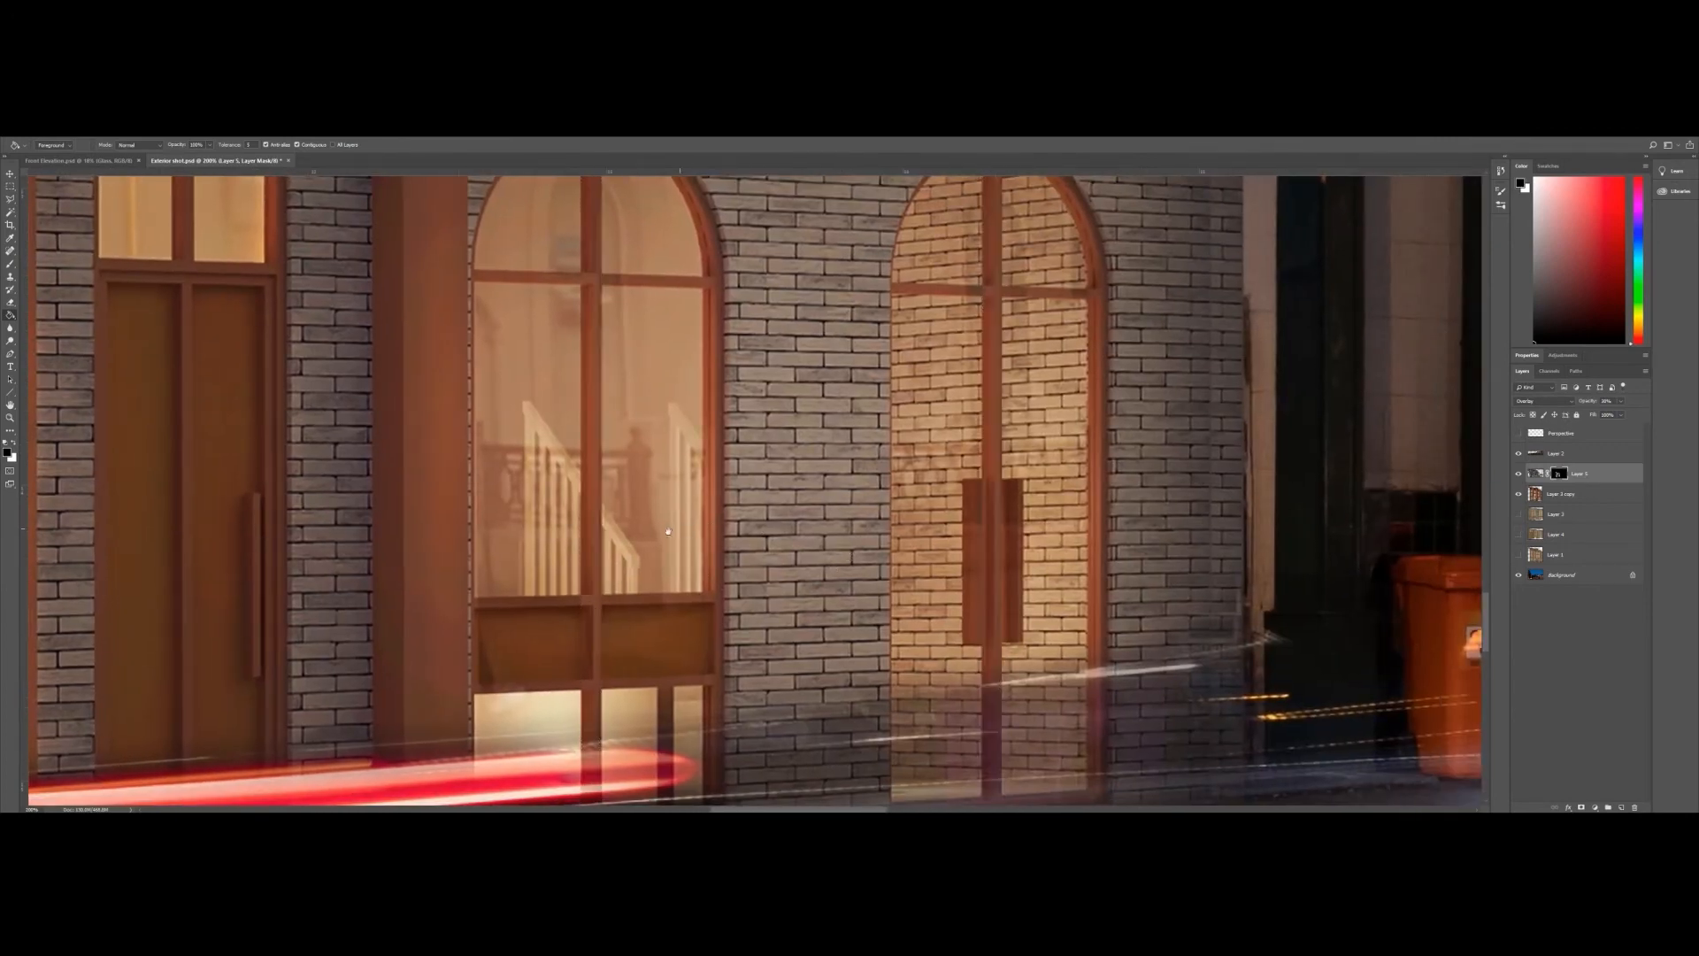
- Paint black on the mask over the door handles in the rightmost arched opening with the Brush
left_click_drag(668, 531, 806, 465)
left_click(10, 263)
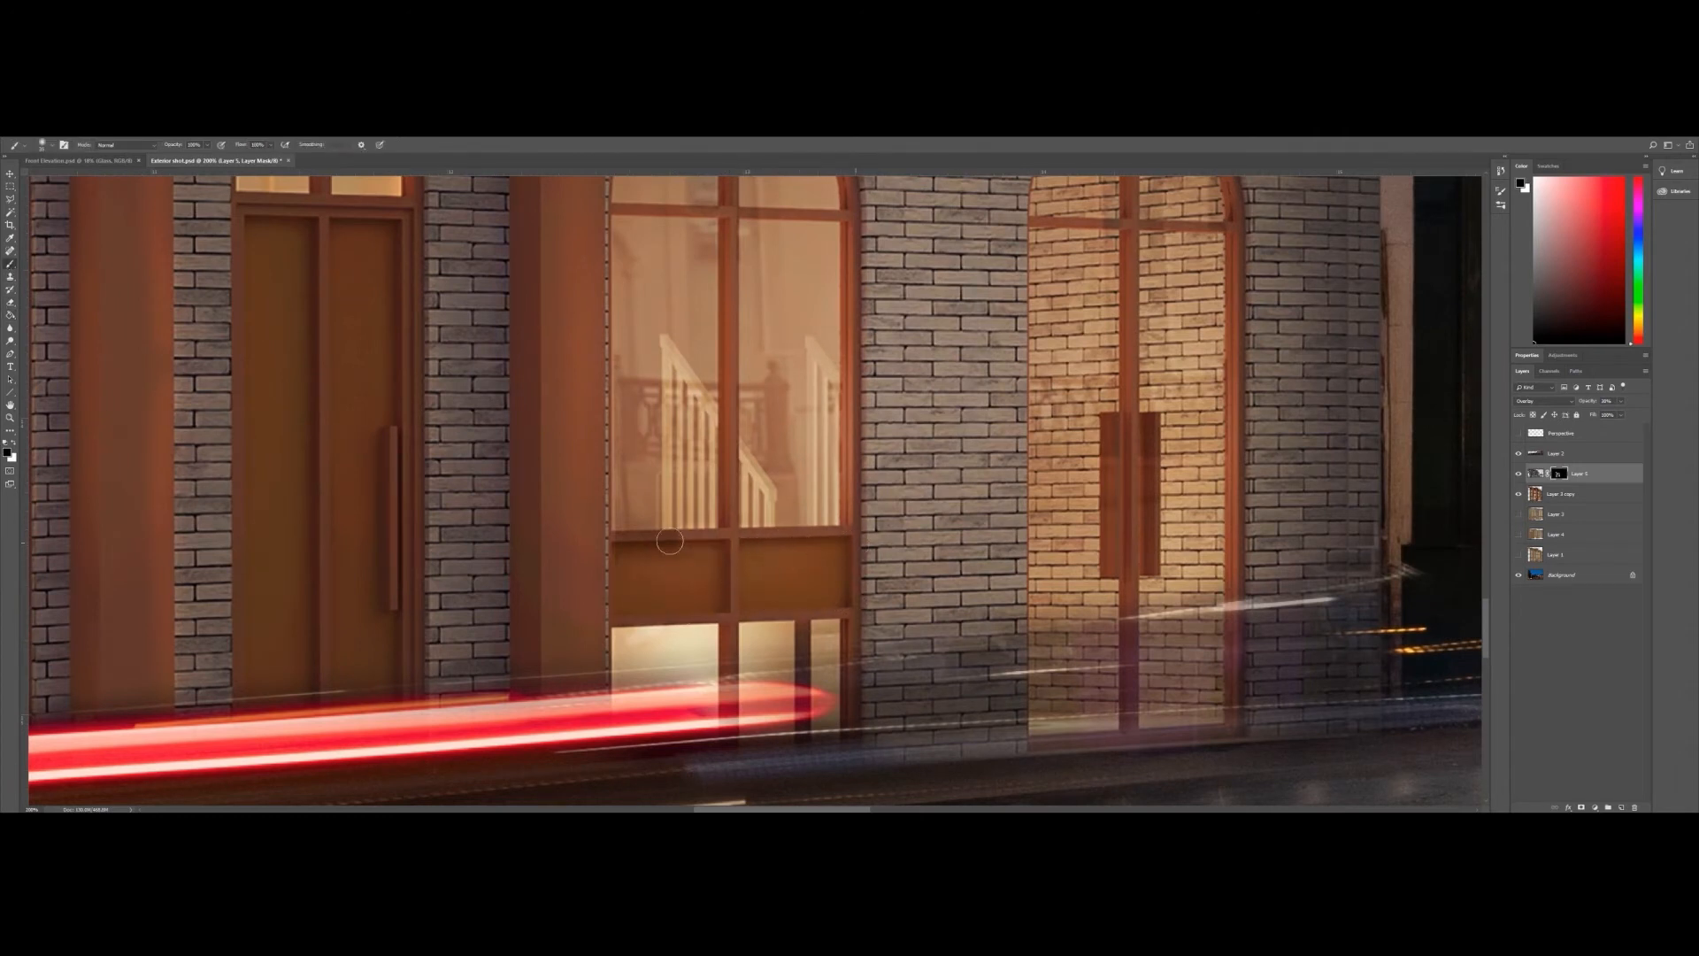
scroll(676, 596, "right", 4)
mouse_move(967, 433)
left_mouse_down()
mouse_move(970, 568)
mouse_move(1000, 568)
mouse_move(1001, 431)
left_mouse_up()
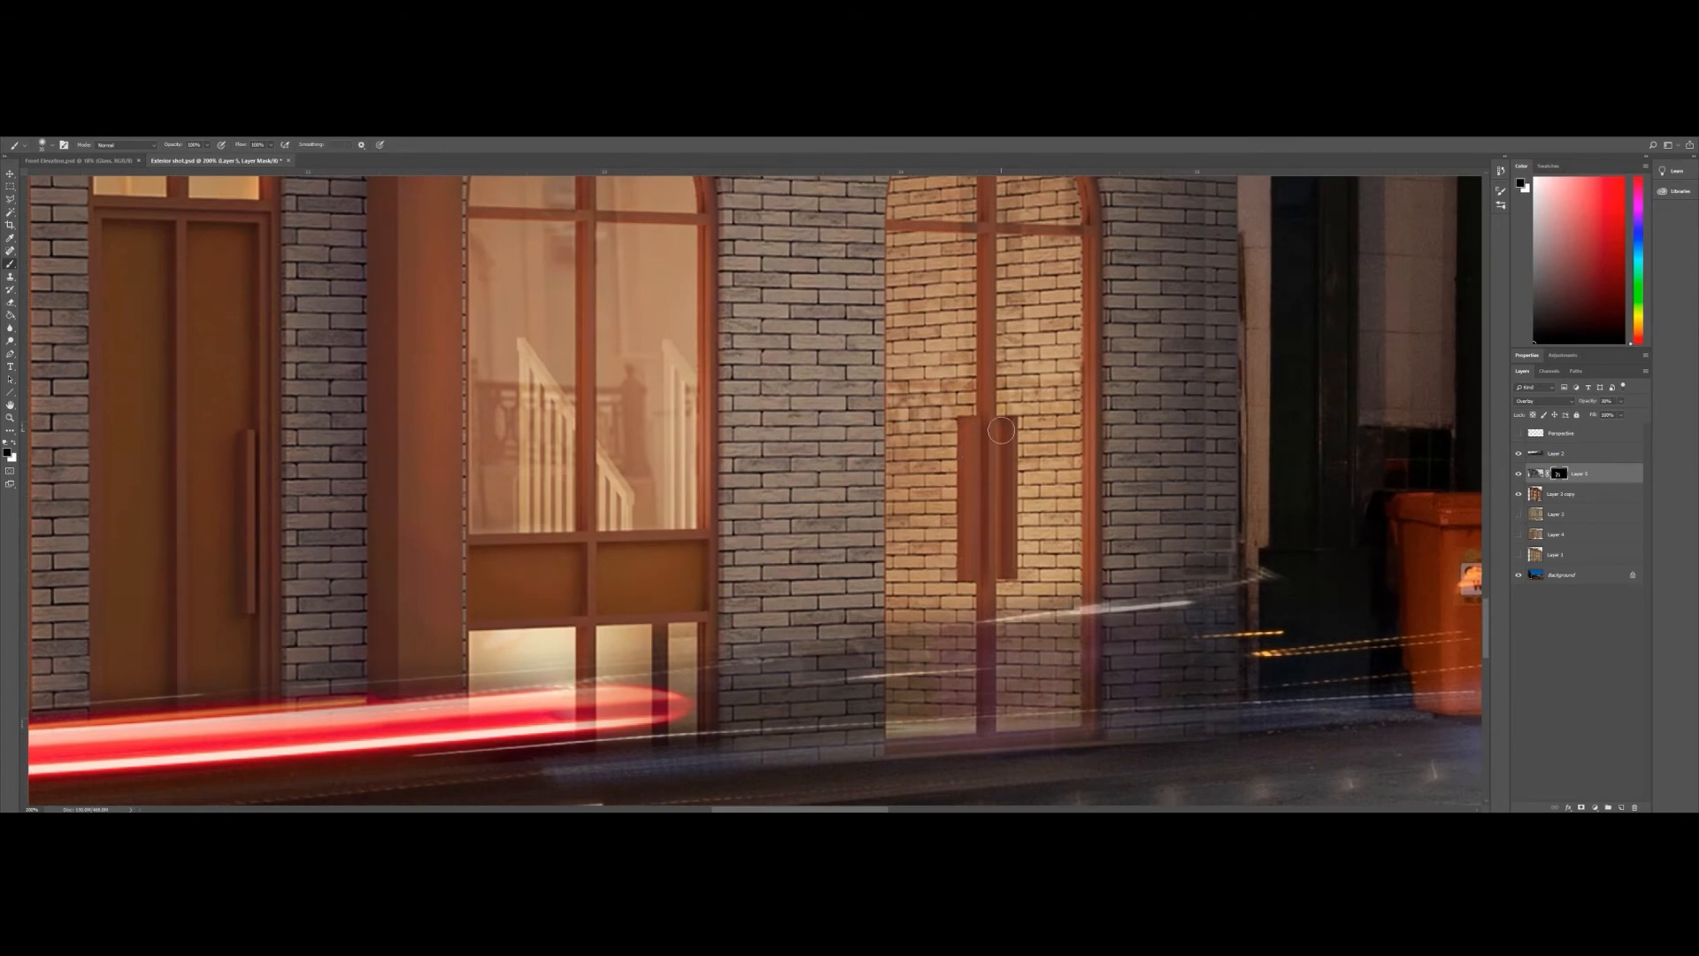
- Mask the reflections off the lower panels and horizontal bar of the arched window beside the left pier
scroll(914, 433, "up", 5)
scroll(914, 433, "left", 20)
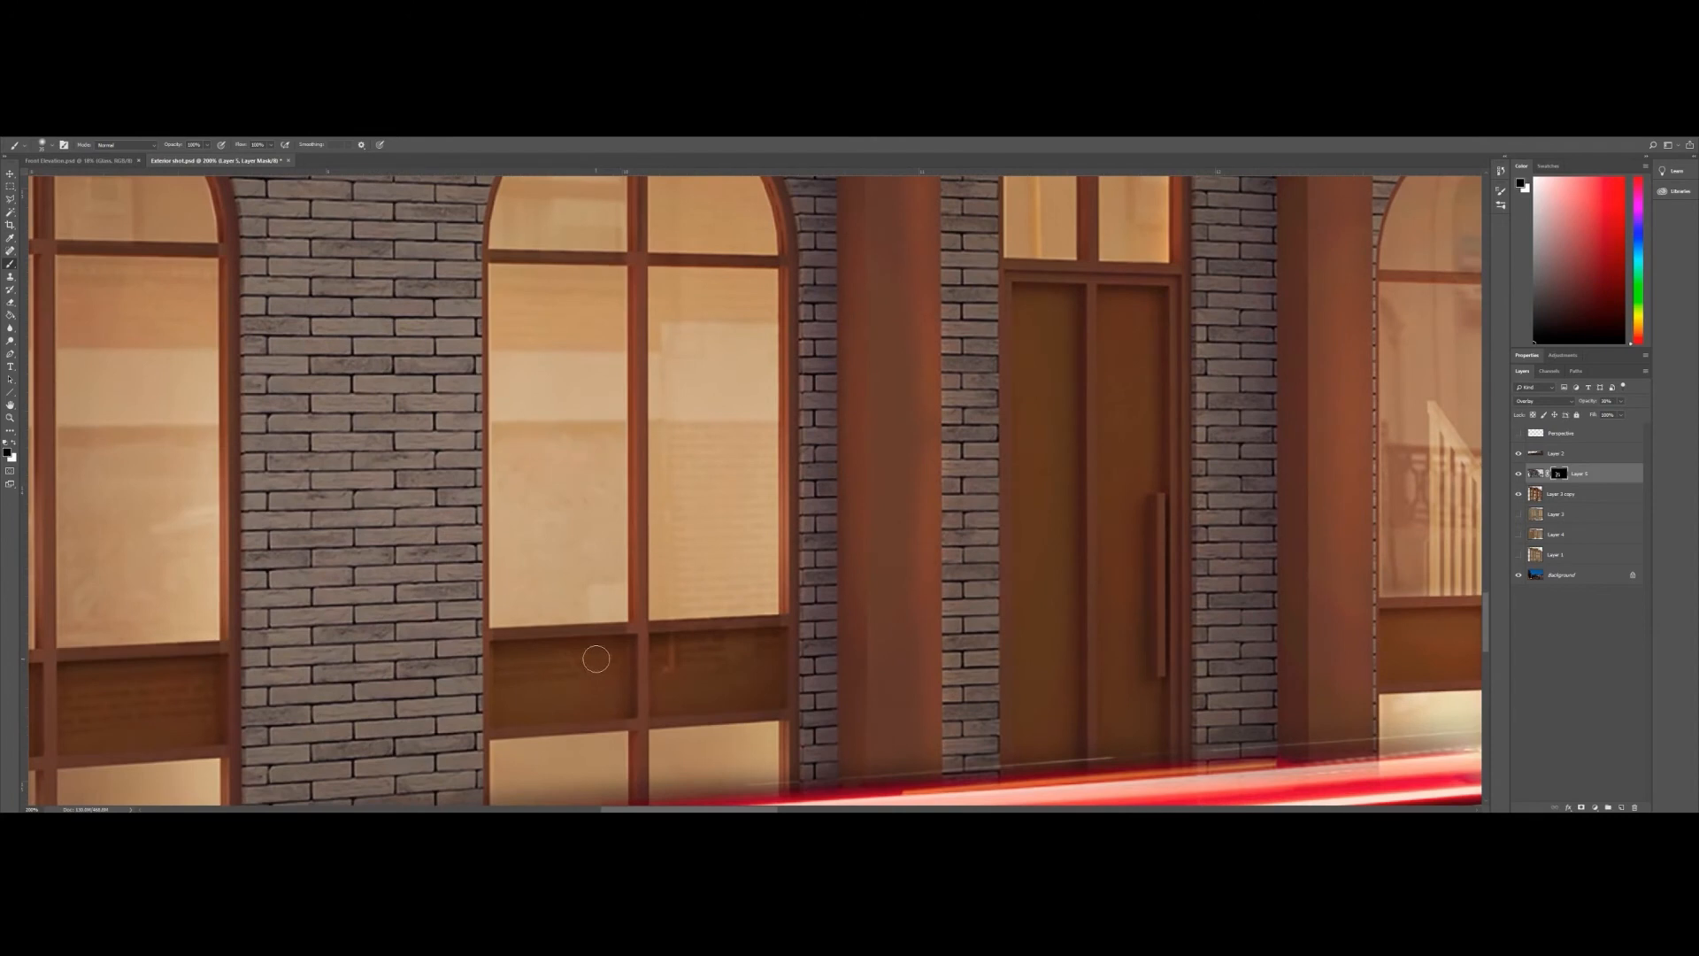
mouse_move(636, 636)
left_mouse_down()
mouse_move(508, 644)
mouse_move(520, 675)
mouse_move(497, 713)
mouse_move(635, 712)
left_mouse_up()
mouse_move(775, 701)
left_mouse_down()
mouse_move(742, 654)
mouse_move(661, 635)
mouse_move(758, 639)
mouse_move(796, 694)
left_mouse_up()
left_click_drag(628, 302, 645, 381)
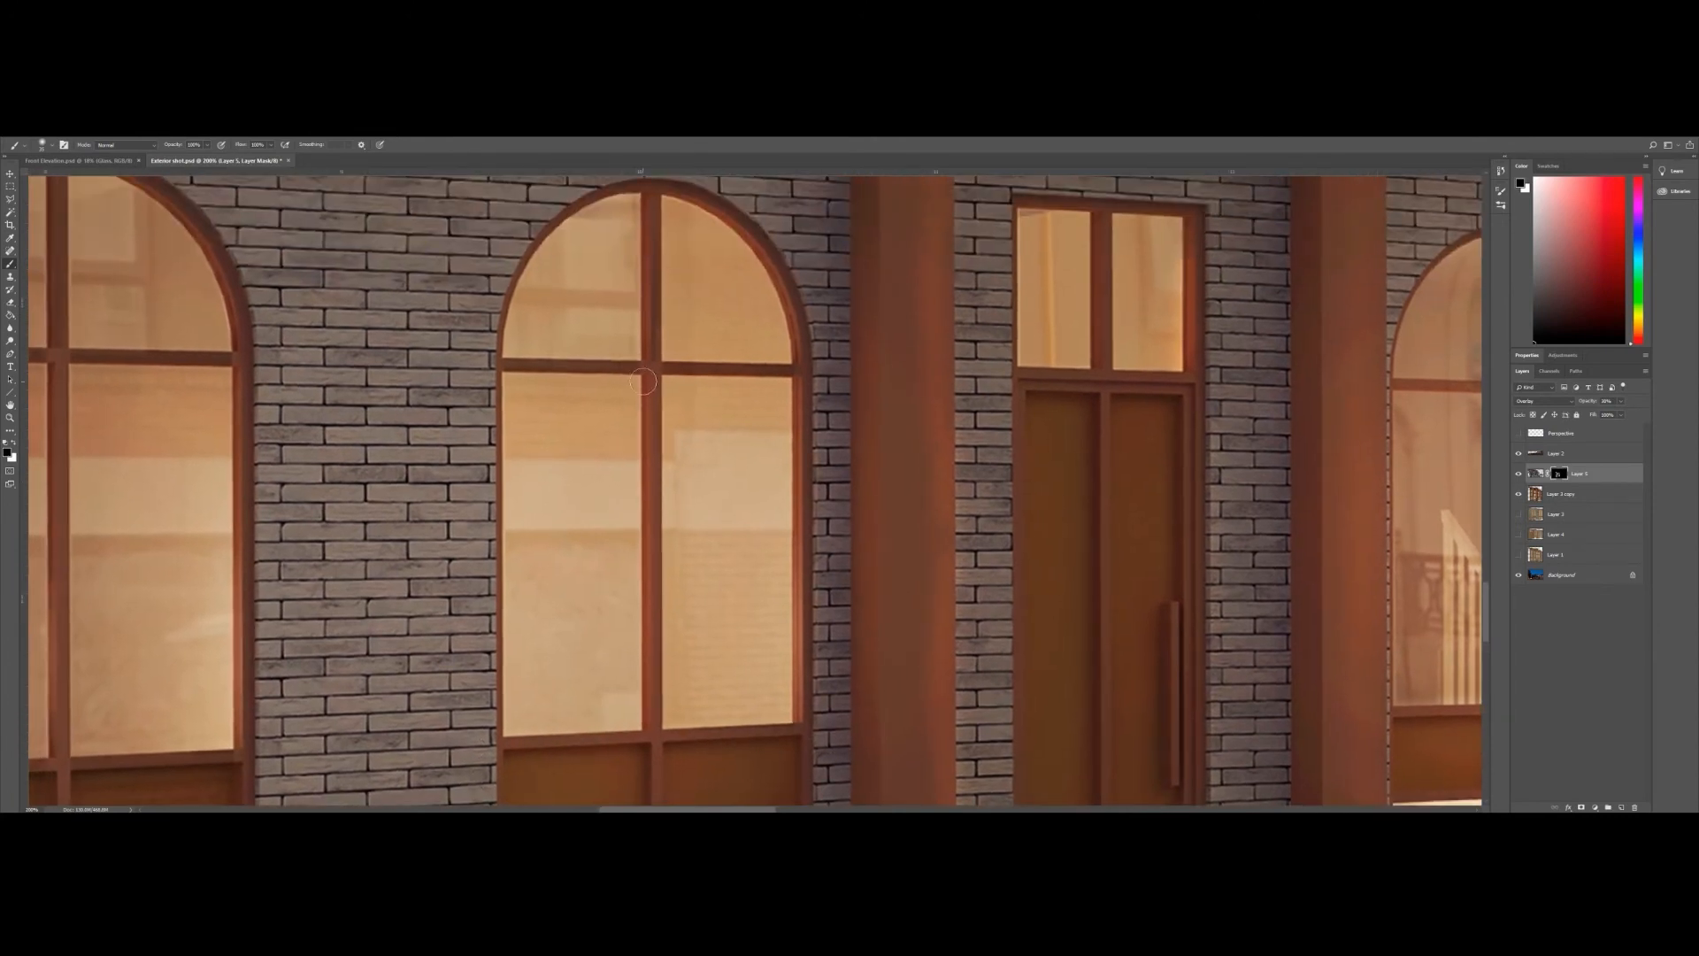
left_click_drag(670, 371, 794, 372)
- Mask the reflections off the crossbar and lower panels of the leftmost arched window, enlarging the brush as needed
left_click_drag(295, 436, 865, 474)
mouse_move(607, 397)
left_mouse_down()
mouse_move(449, 389)
mouse_move(800, 400)
left_mouse_up()
left_click_drag(712, 568, 611, 213)
left_click_drag(571, 574, 575, 687)
key("bracketright")
key("bracketright")
key("bracketright")
key("bracketright")
mouse_move(584, 413)
left_mouse_down()
mouse_move(355, 416)
mouse_move(340, 473)
mouse_move(305, 465)
mouse_move(392, 486)
mouse_move(325, 489)
mouse_move(338, 499)
mouse_move(650, 474)
mouse_move(385, 425)
mouse_move(574, 395)
left_mouse_up()
mouse_move(996, 447)
left_mouse_down()
mouse_move(664, 528)
mouse_move(619, 588)
left_mouse_up()
- Fit the whole image on screen and compare the scene with and without the reflection layer
key("z")
right_click(389, 380)
left_click(411, 387)
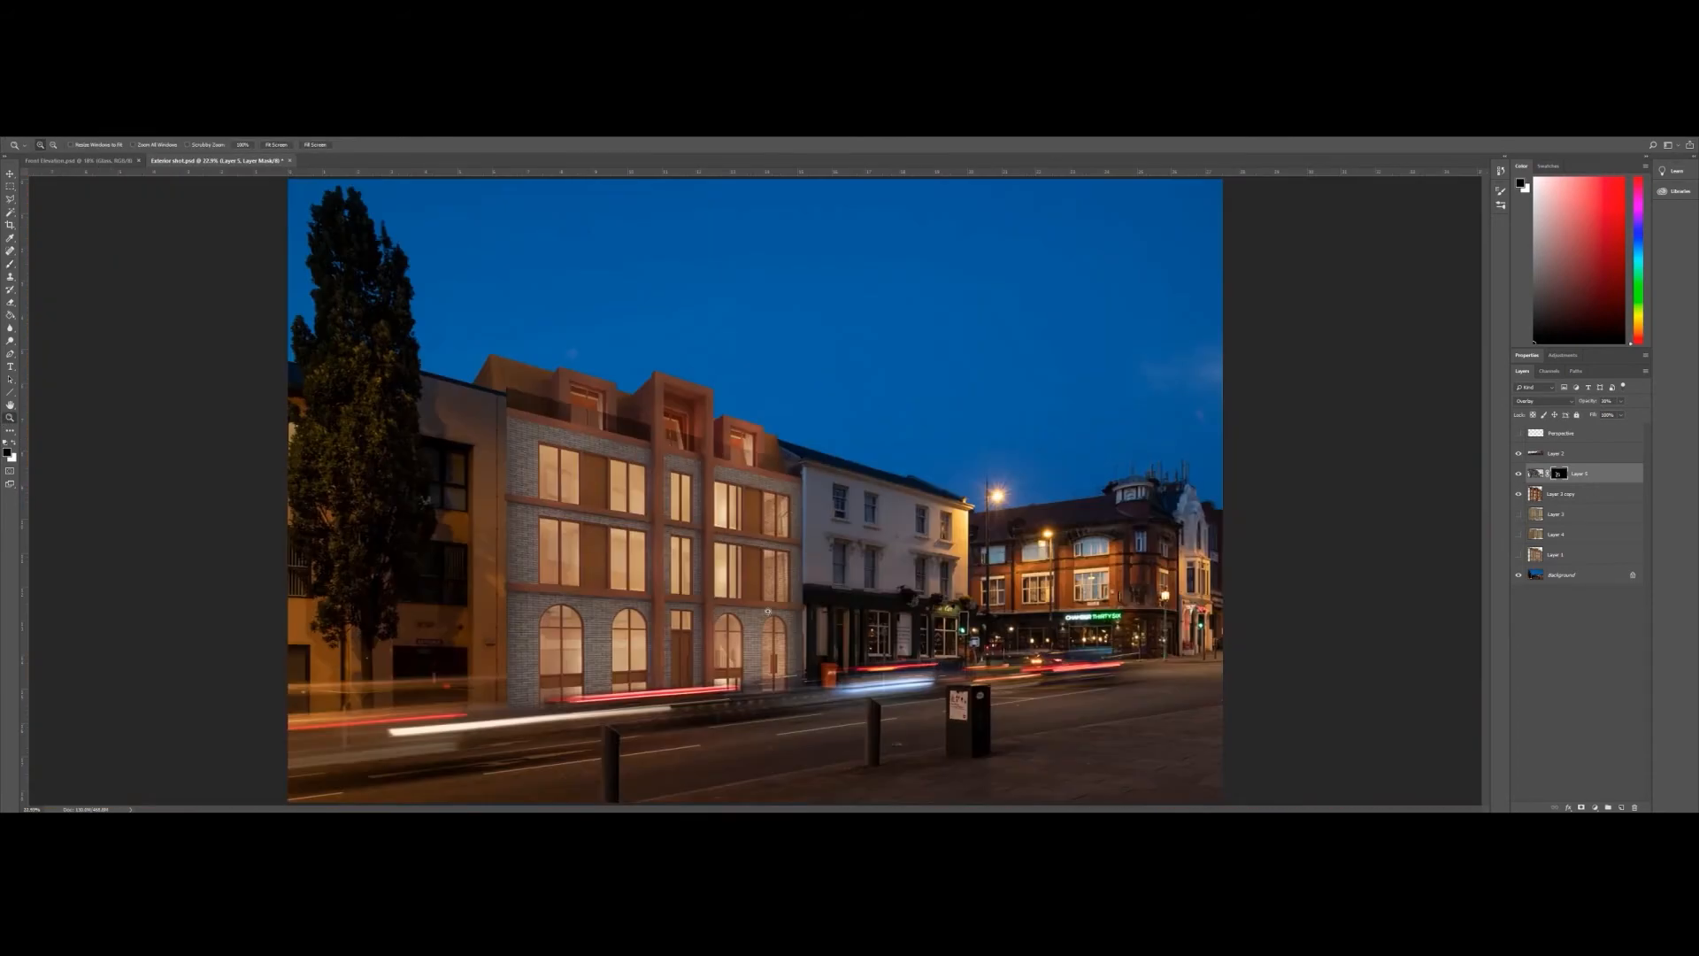
left_click(1519, 475)
left_click(1519, 475)
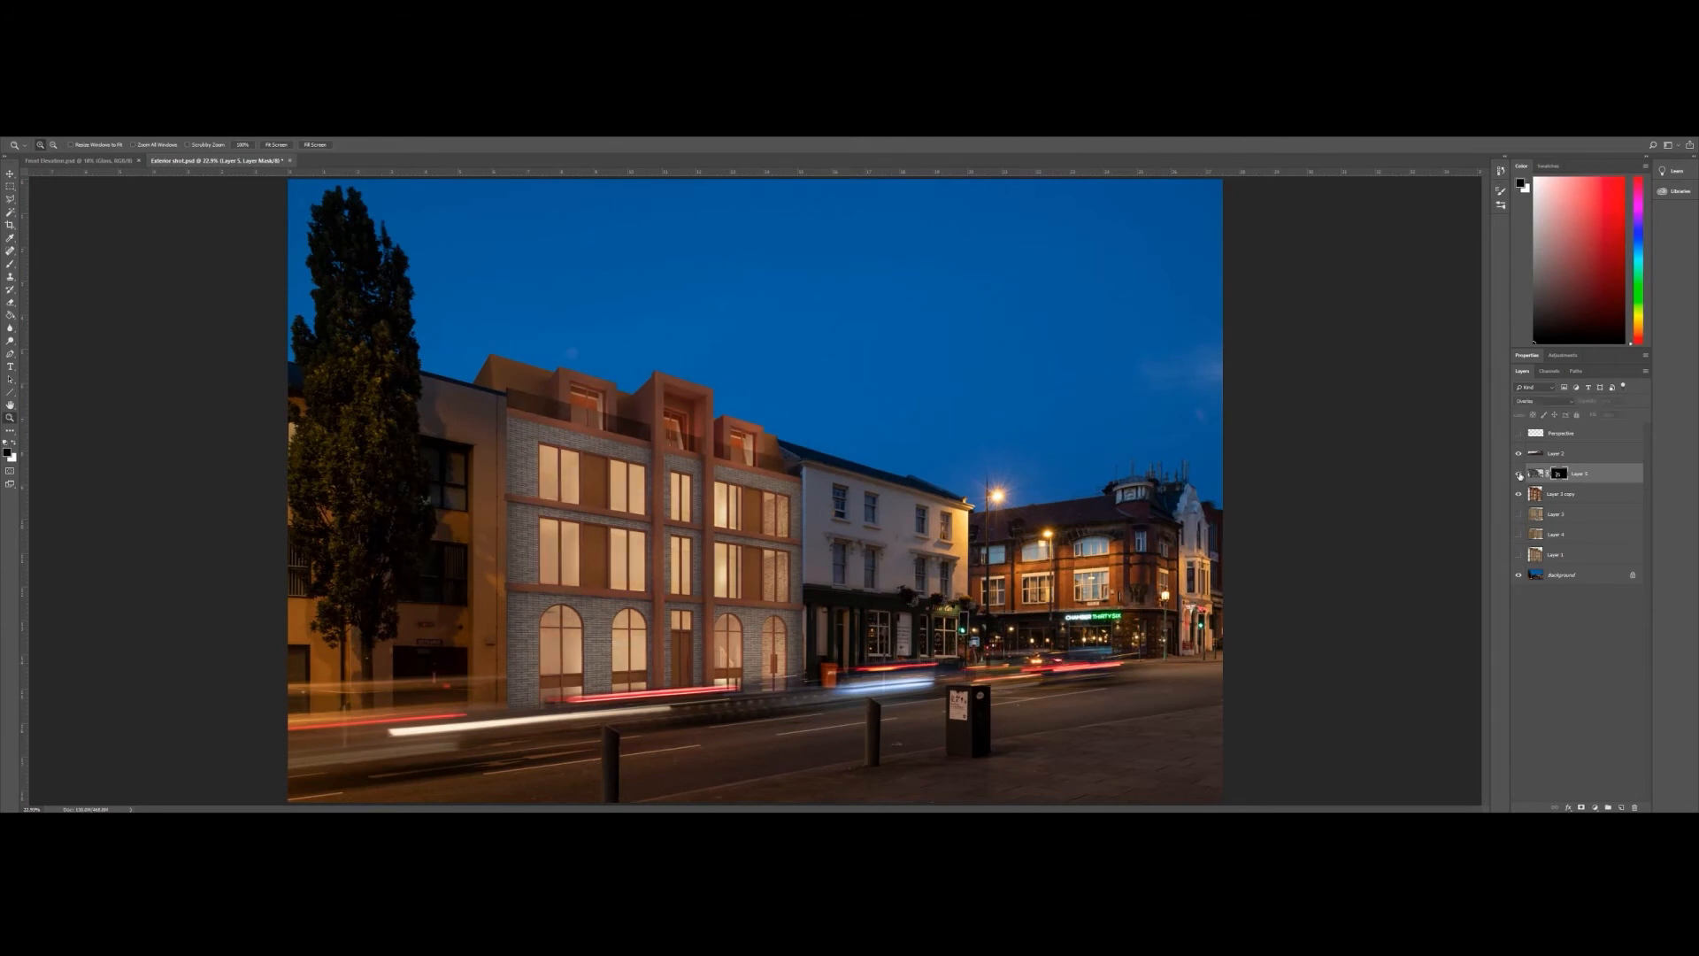
left_click(1519, 475)
left_click(1519, 476)
left_click(1520, 475)
left_click(1519, 475)
left_click(1520, 475)
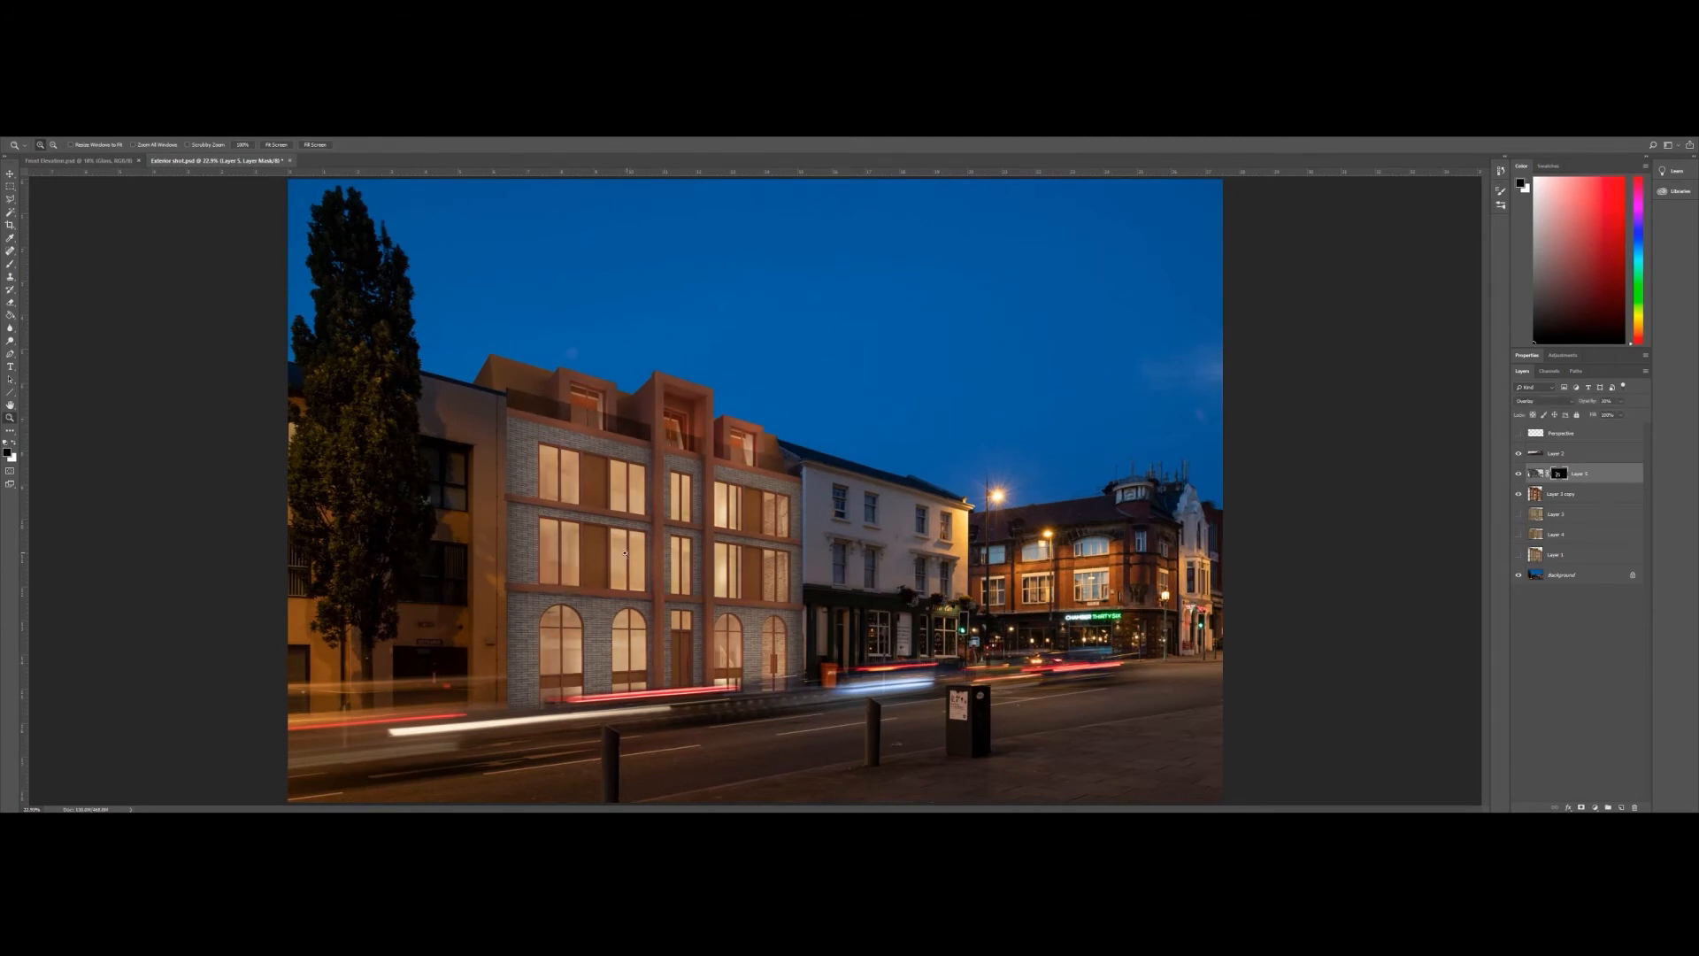
- Set the reflection layer's opacity to 40% while viewing the building more closely
left_click(658, 554)
left_click(657, 554)
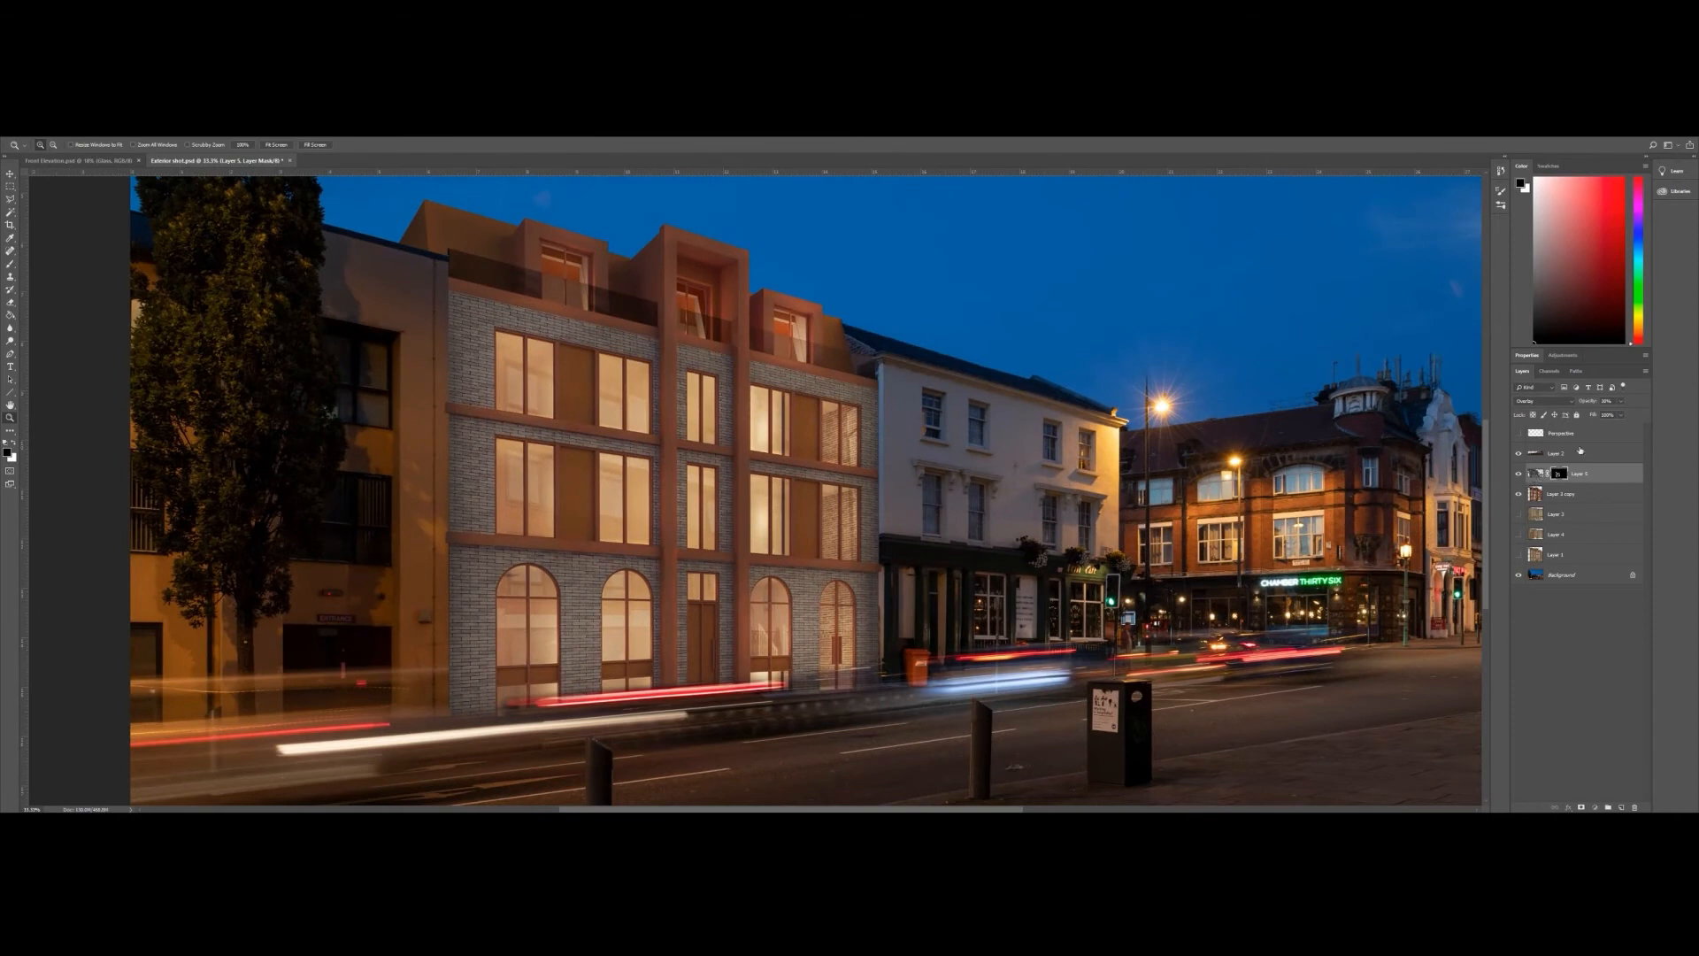
type("40")
- Lower the brightness and raise the contrast of the reflection layer's image with a Brightness/Contrast adjustment
left_click(1538, 475)
left_click(58, 130)
mouse_move(119, 157)
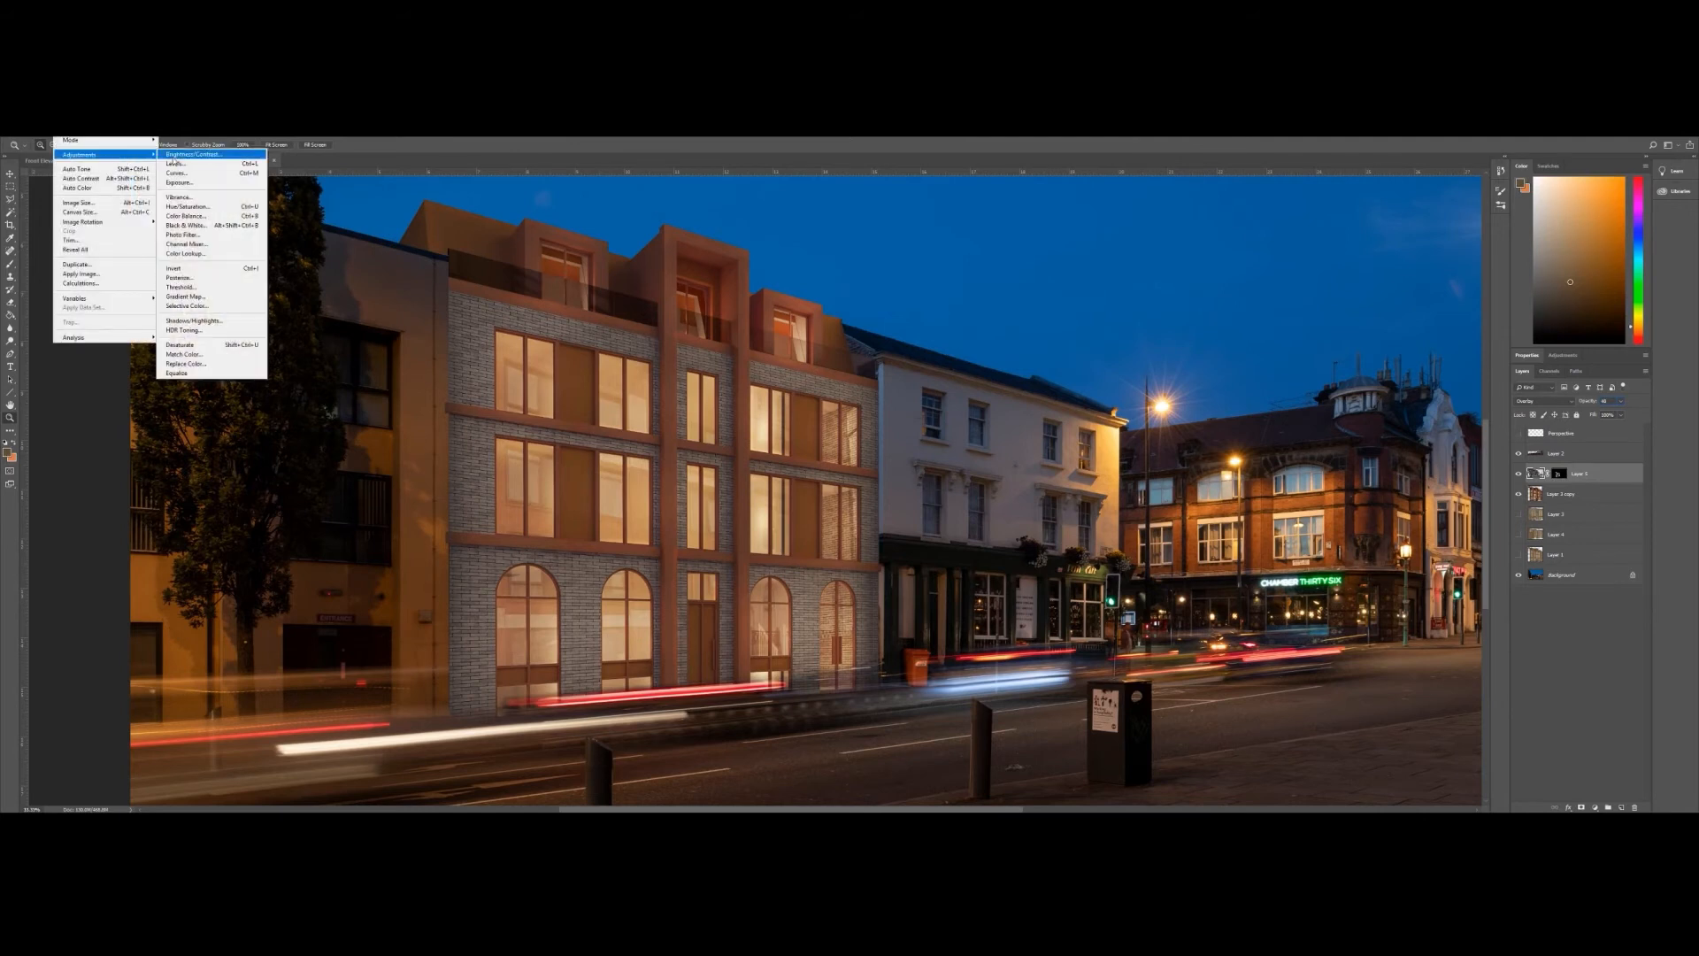
left_click(186, 155)
left_click_drag(522, 259, 942, 293)
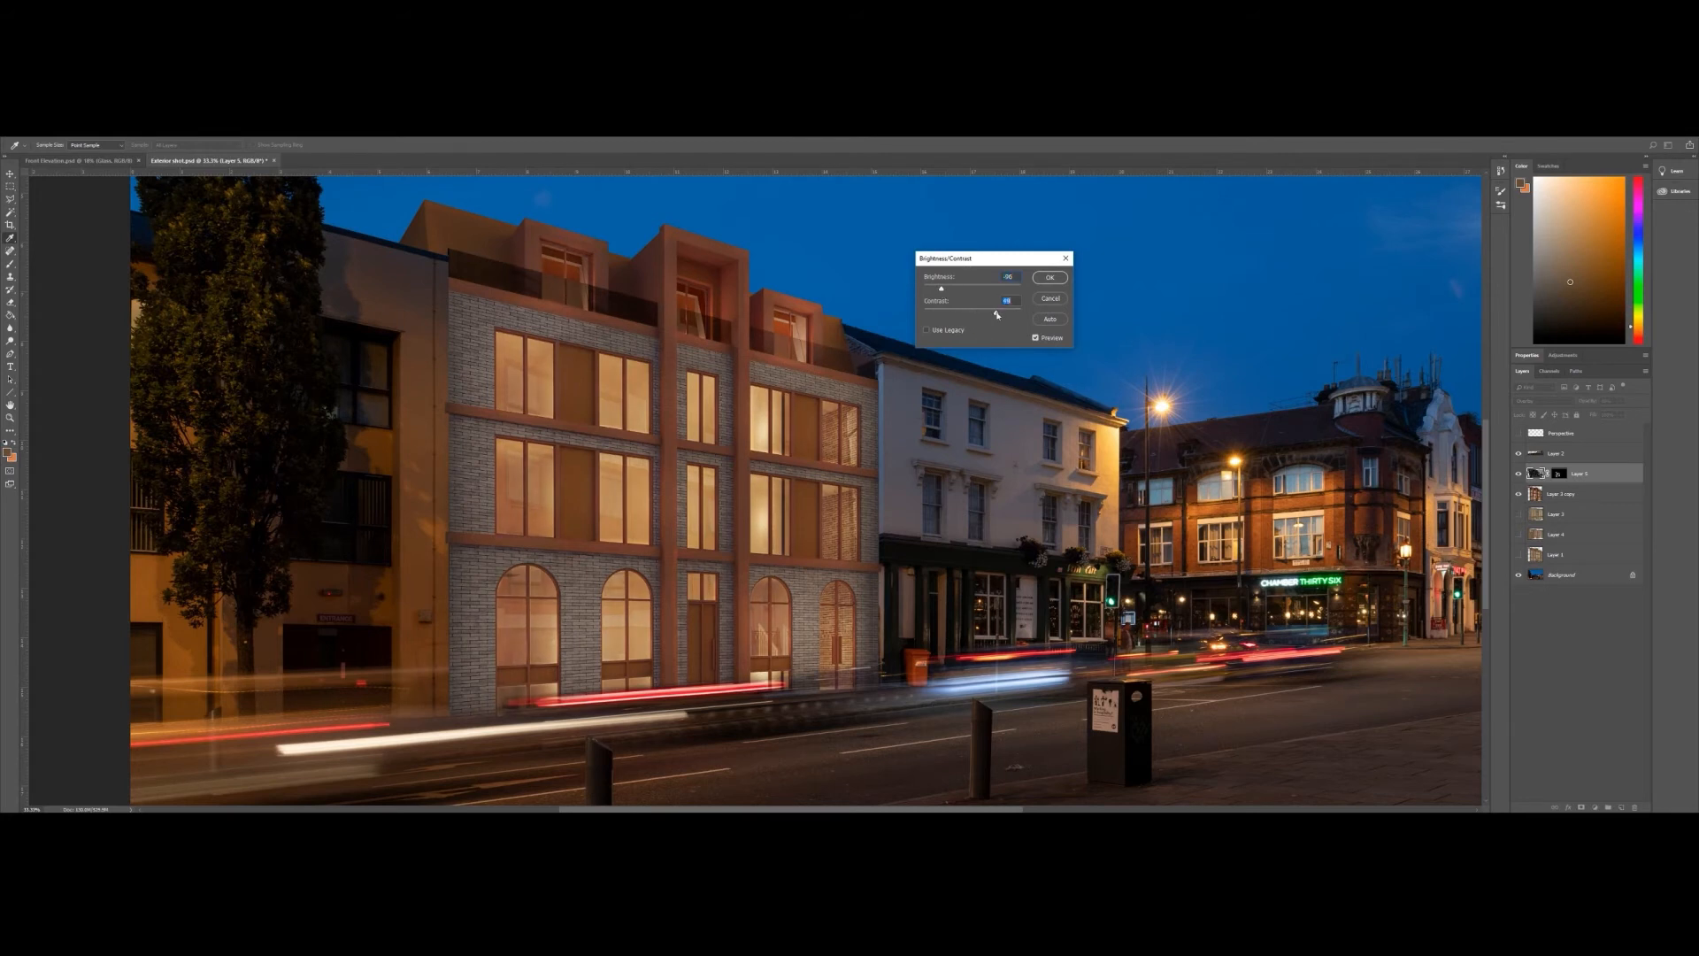
left_click(1049, 277)
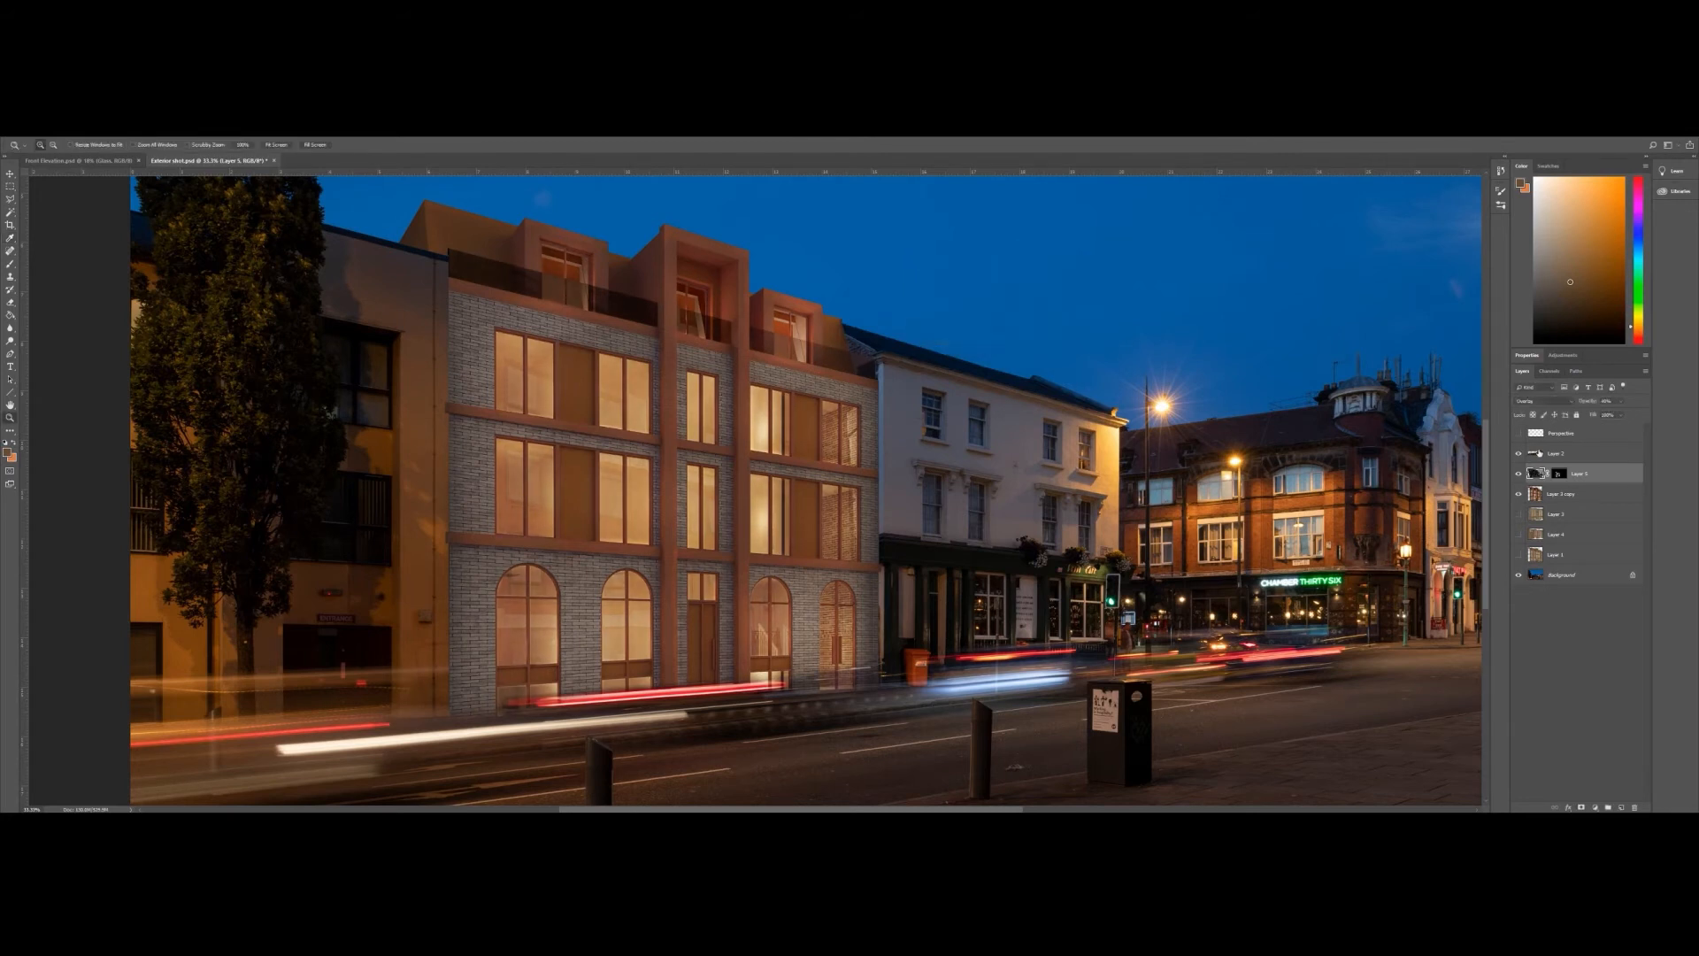
- Set the reflection layer's blend mode to Normal and its opacity to 100%
key("z")
left_click(1549, 400)
left_click(1556, 409)
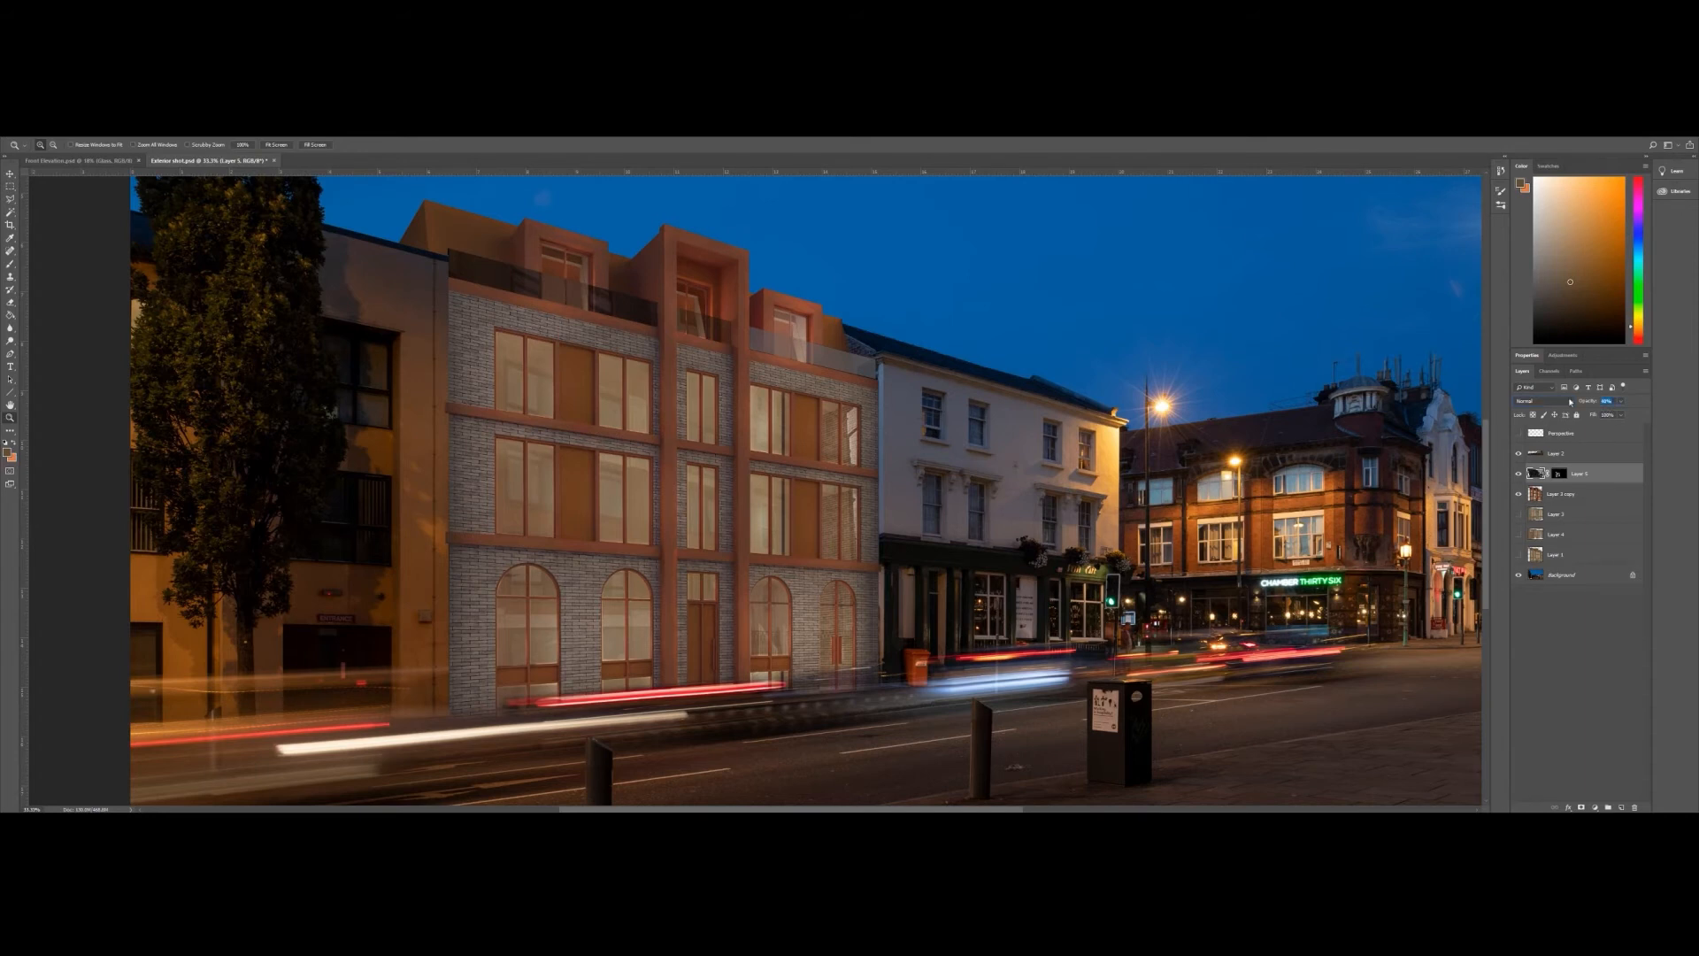
type("100")
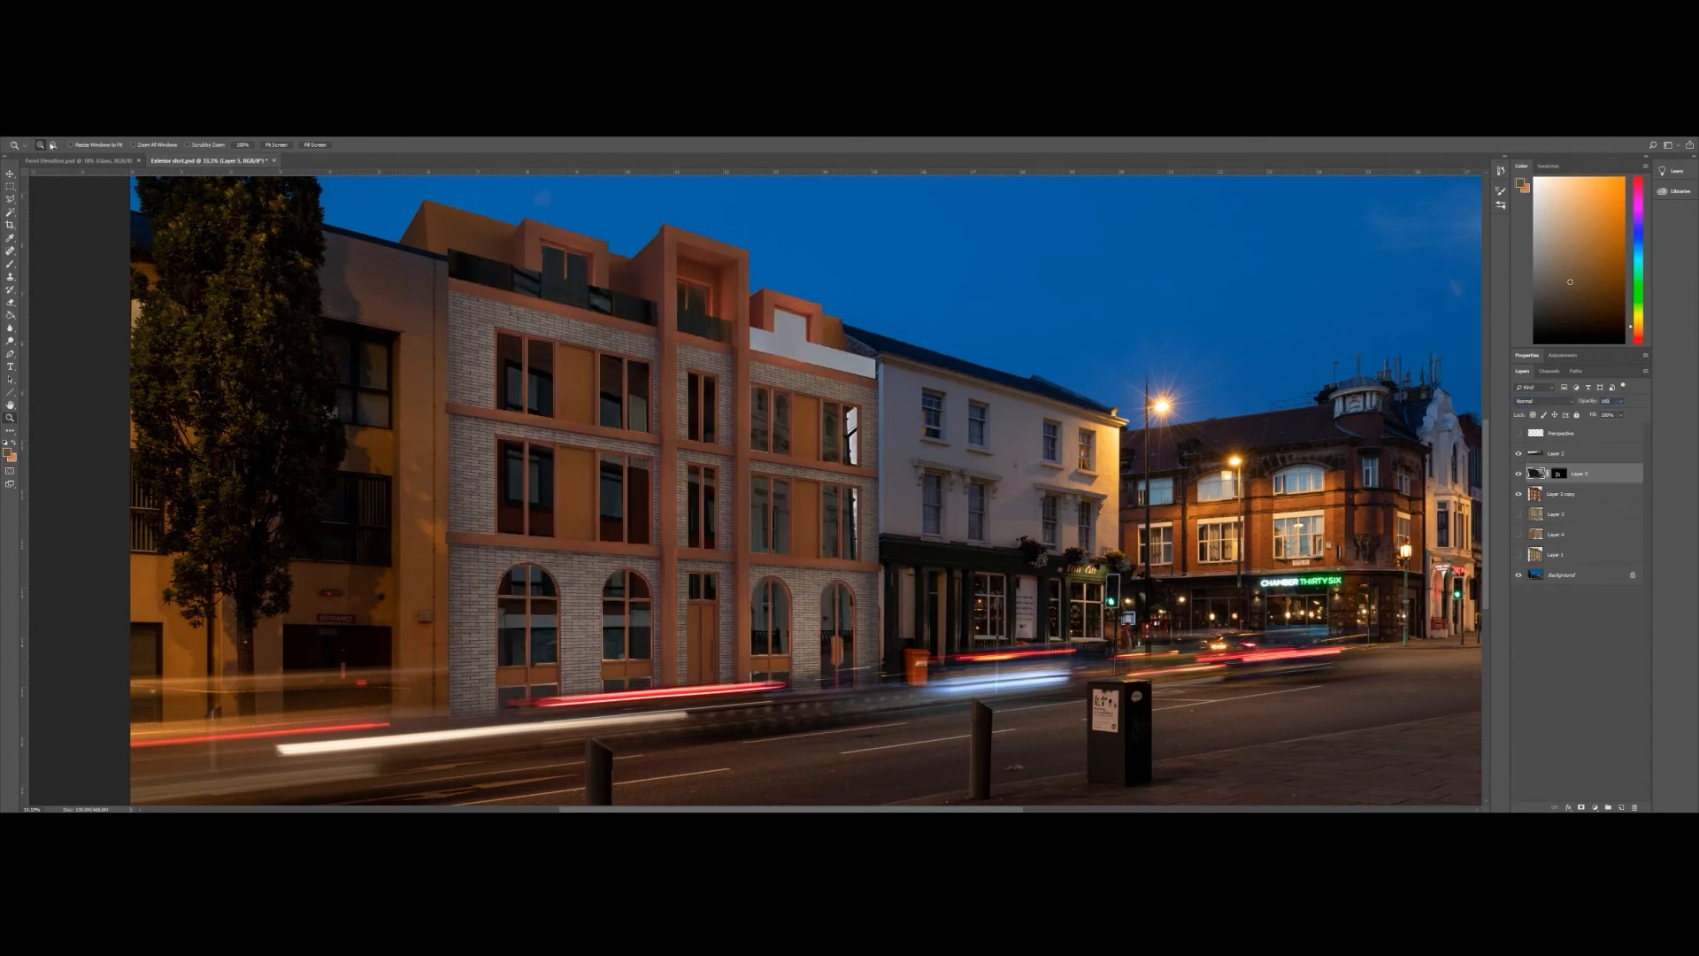
left_click(62, 130)
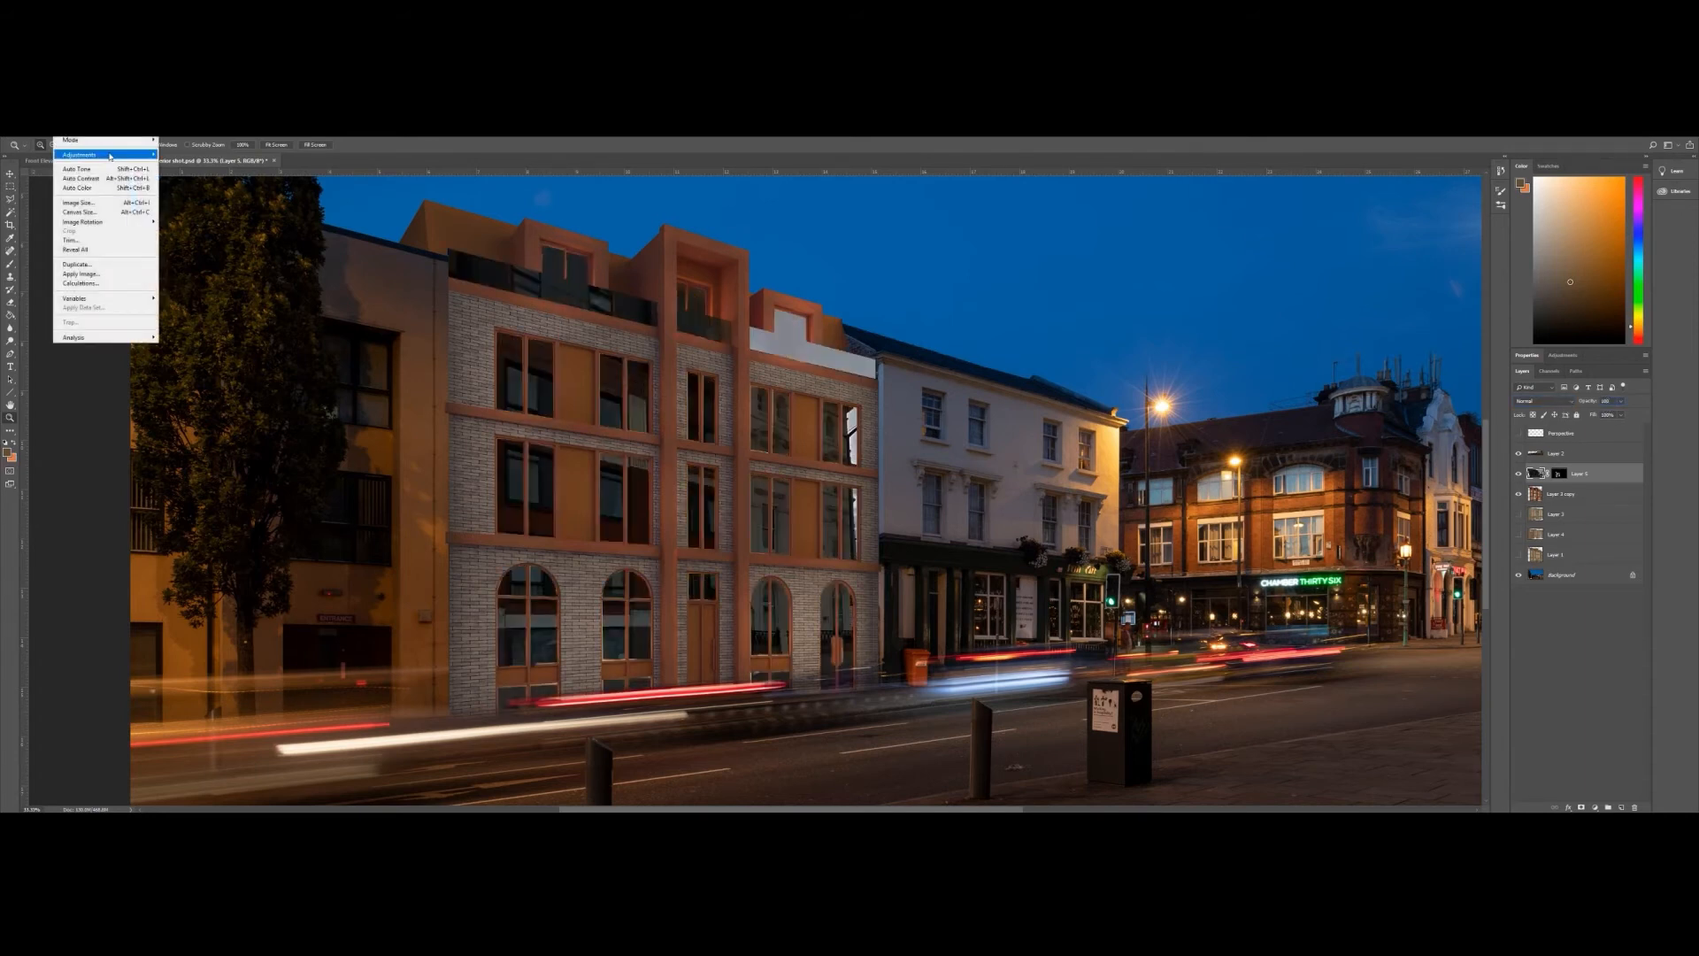
mouse_move(90, 152)
left_click(191, 207)
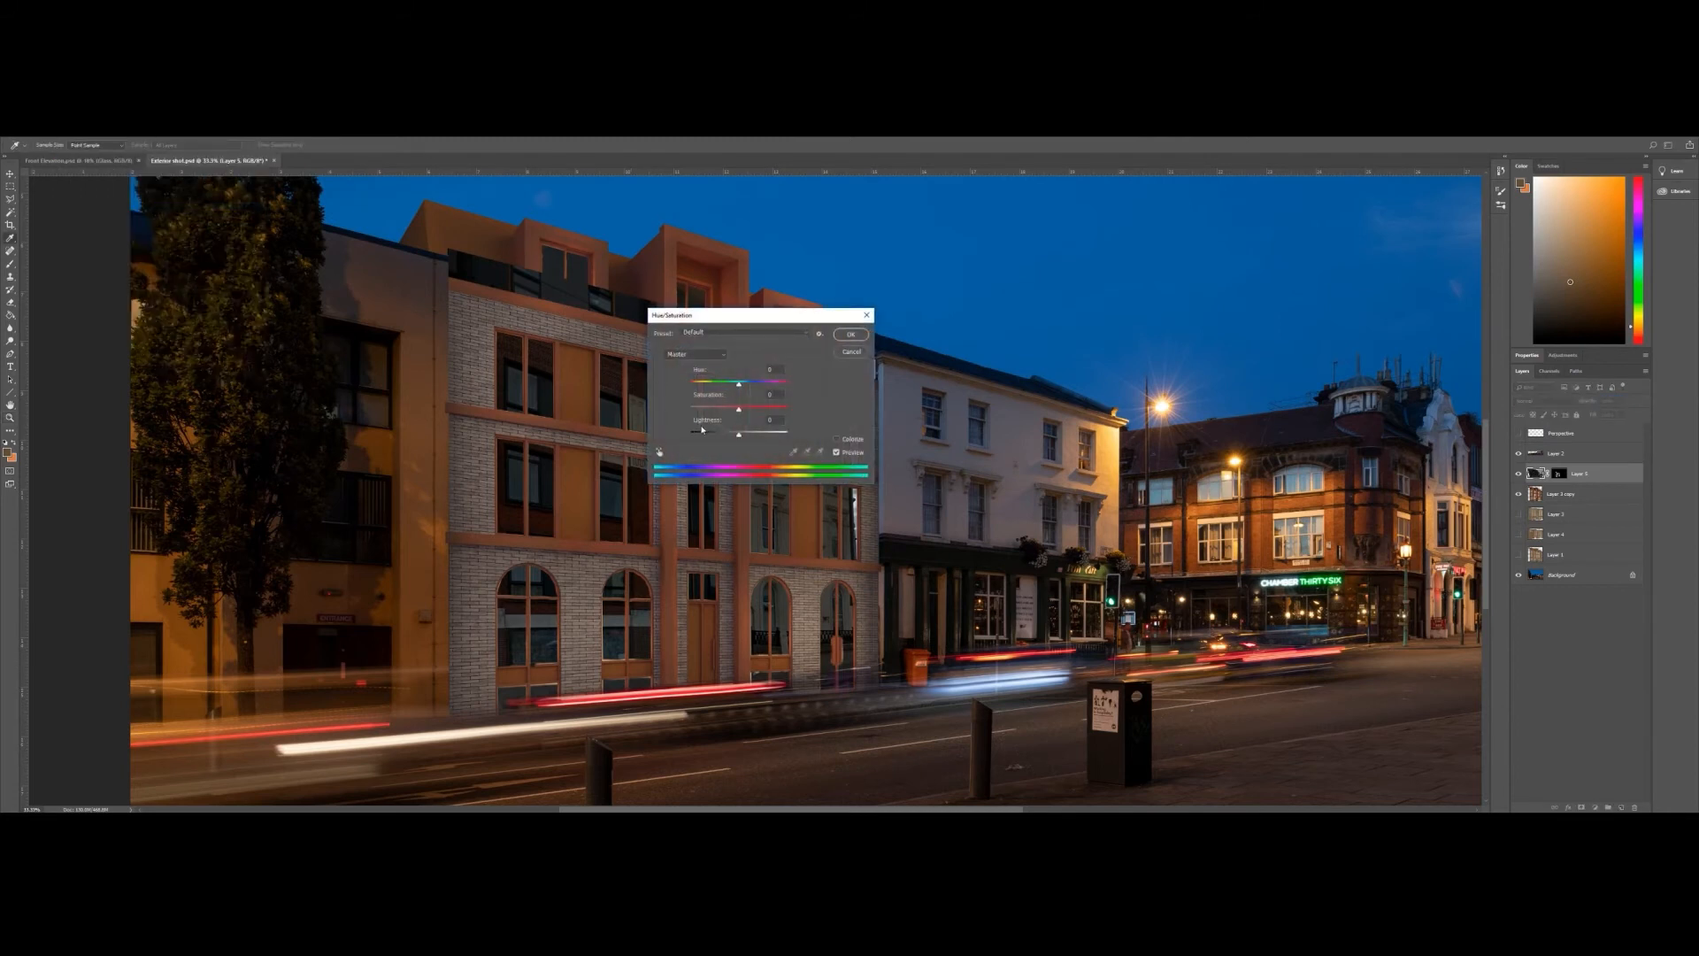
left_click_drag(739, 436, 726, 435)
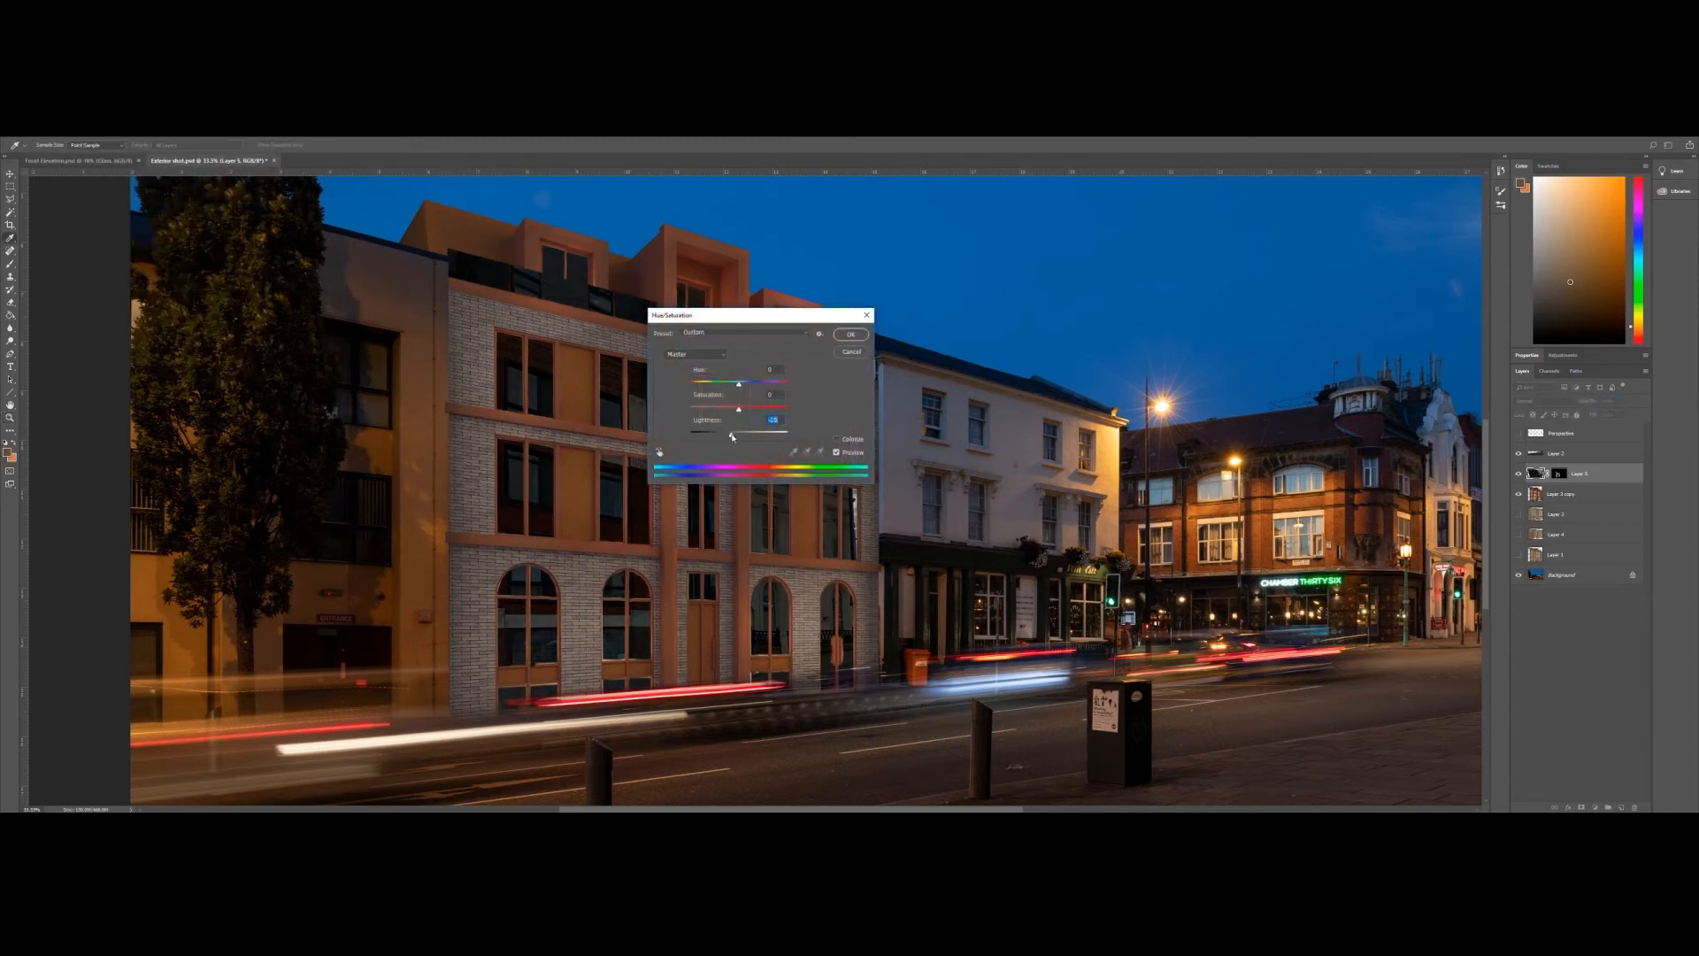
left_click(848, 352)
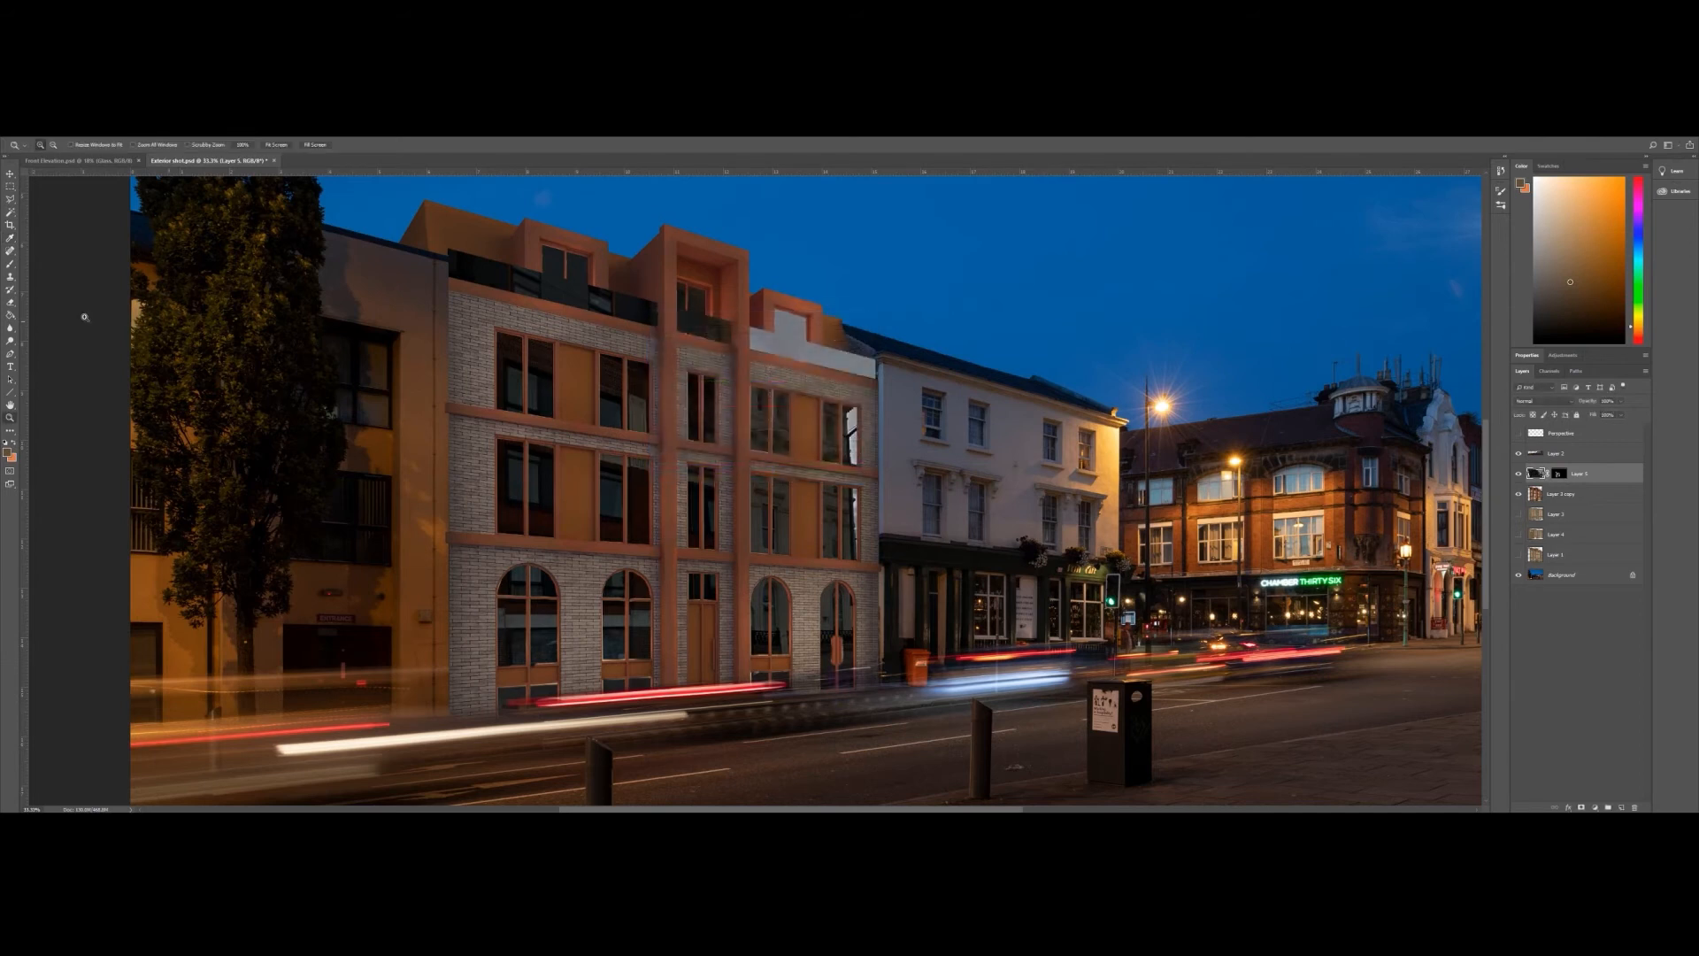
- Lighten the reflections in the building's windows and arches using an enlarged Dodge tool set to Midtones
left_click(10, 341)
key("bracketright")
key("bracketright")
key("bracketright")
key("bracketright")
key("bracketright")
key("bracketright")
key("bracketright")
key("bracketright")
key("bracketright")
key("bracketright")
key("bracketright")
key("bracketright")
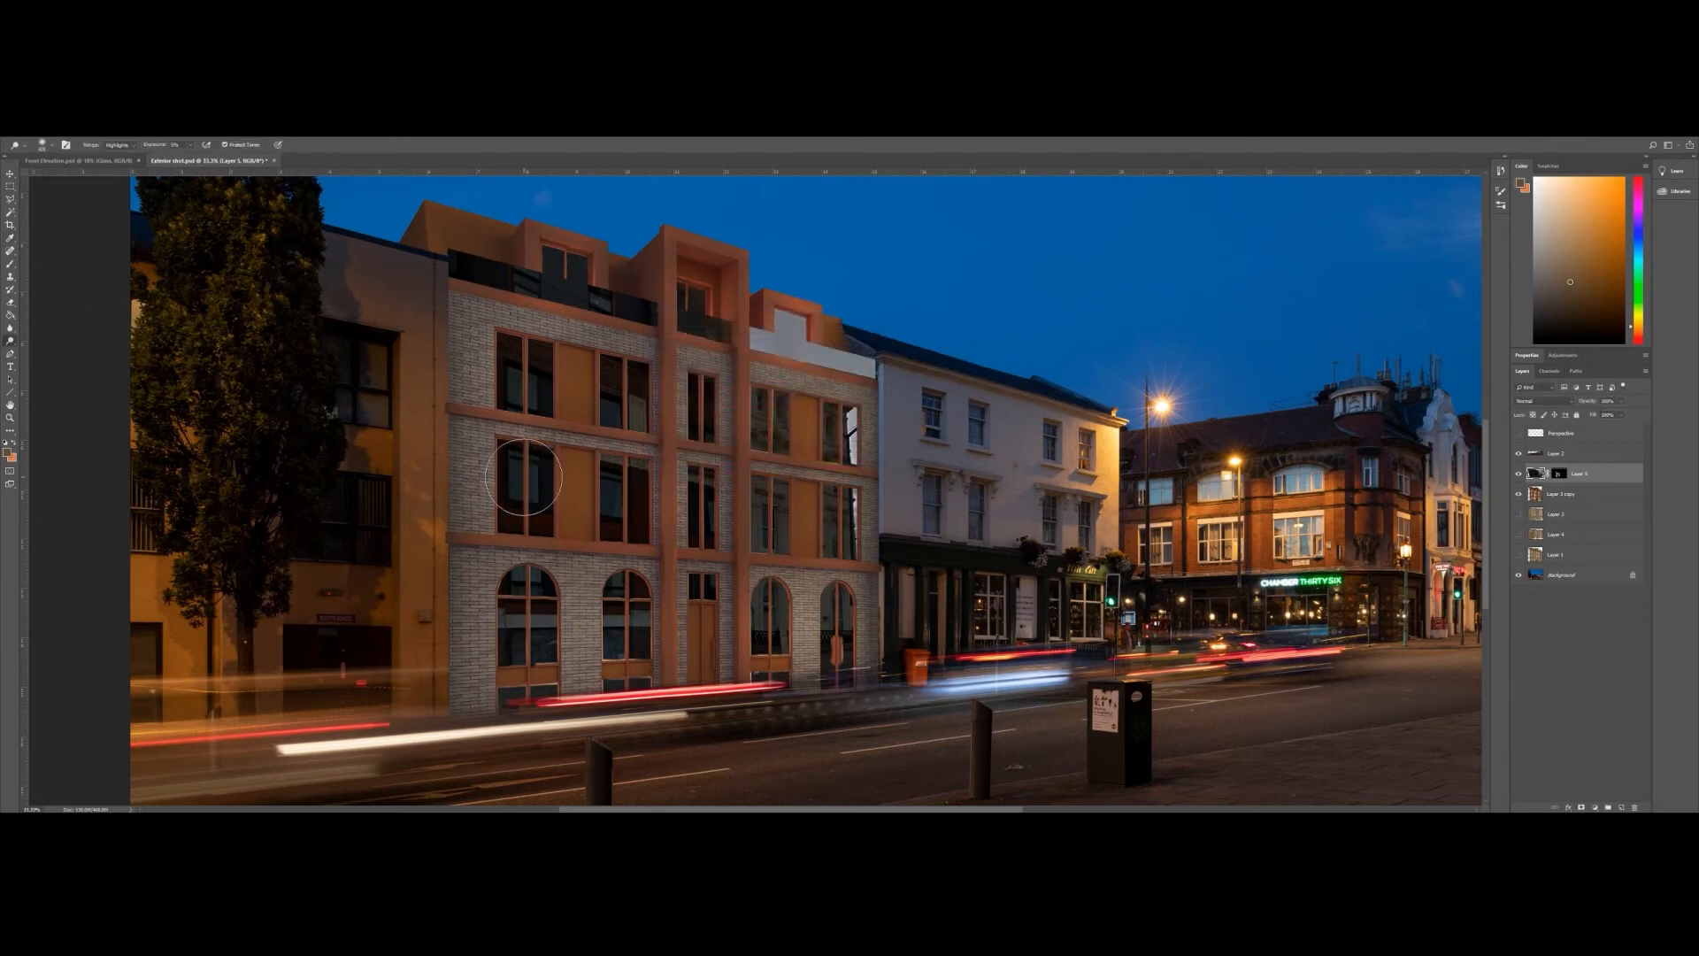
left_click(135, 149)
left_click(120, 162)
left_click_drag(554, 481, 524, 478)
key("[")
left_click(524, 477)
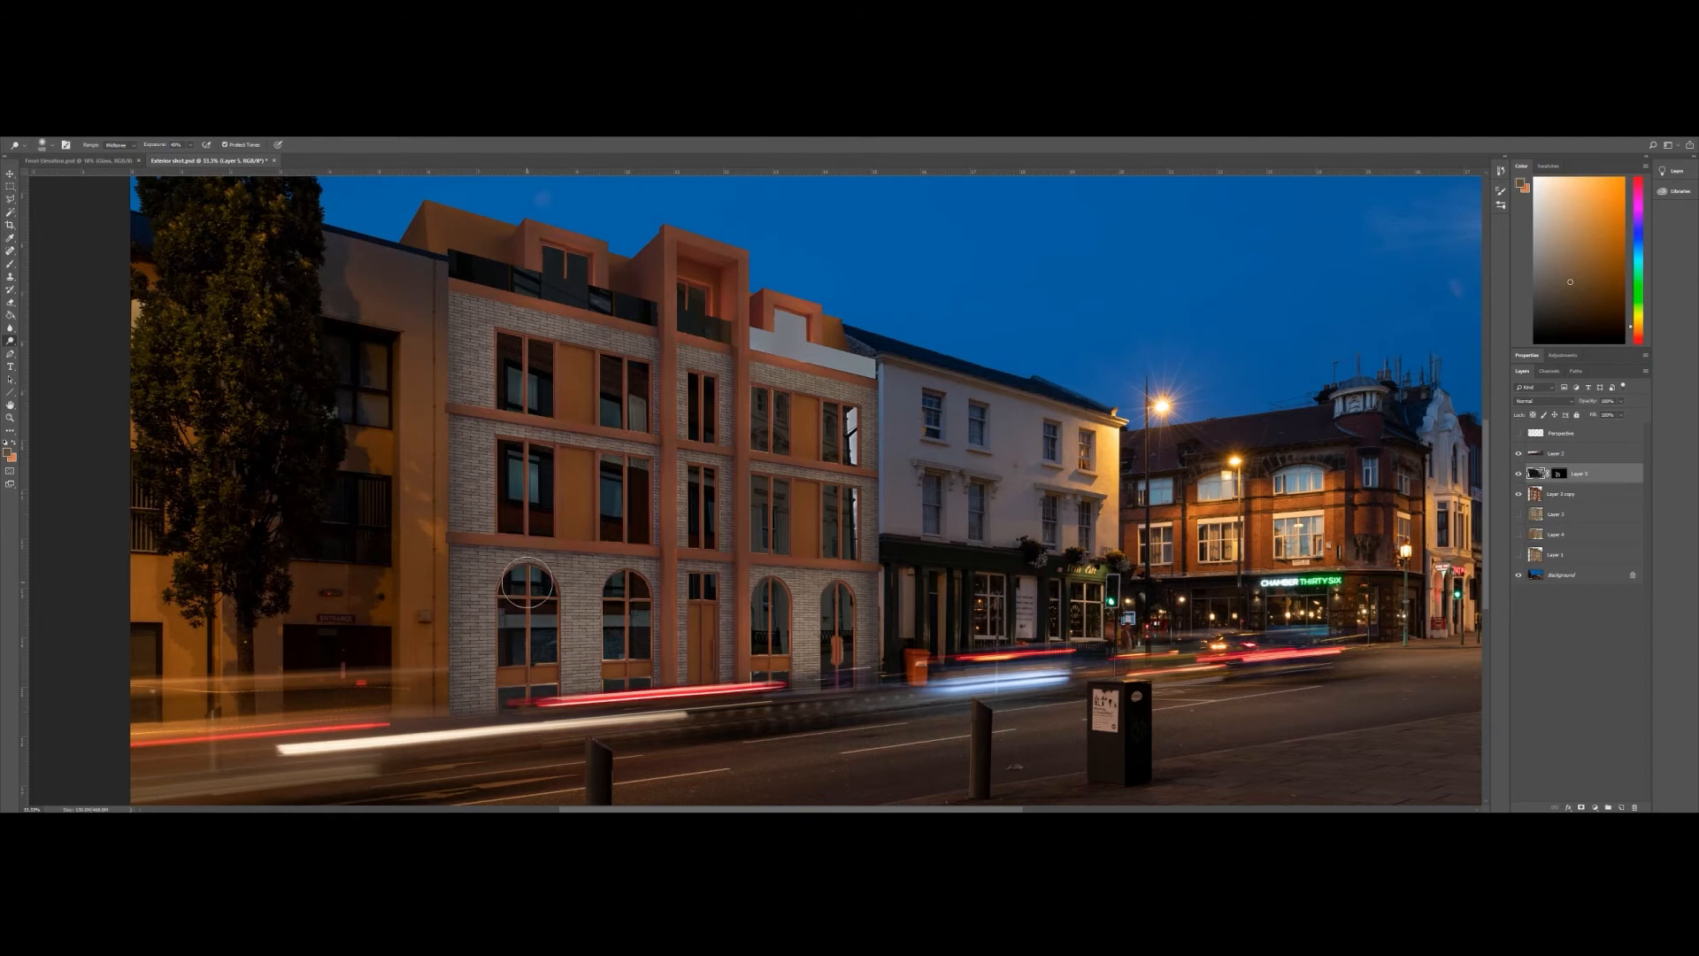
scroll(629, 412, "up", 1)
key("bracketright")
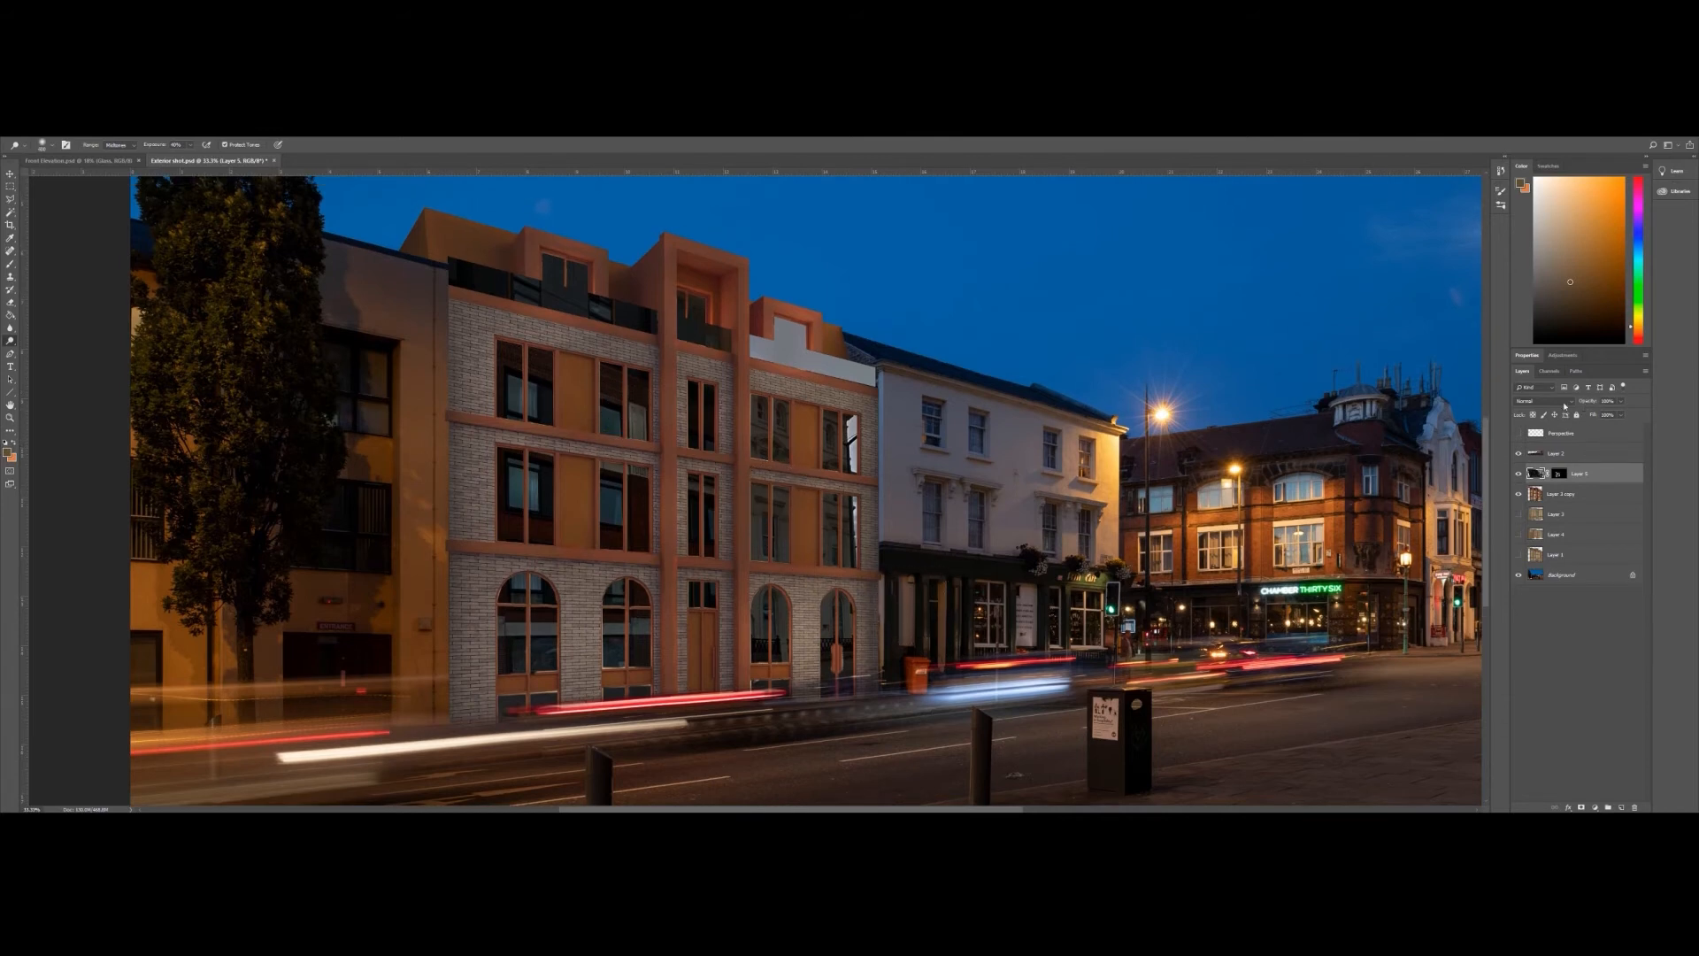
- Set the reflection layer's blend mode to Overlay and its opacity to 40%
left_click(1565, 406)
left_click(1548, 553)
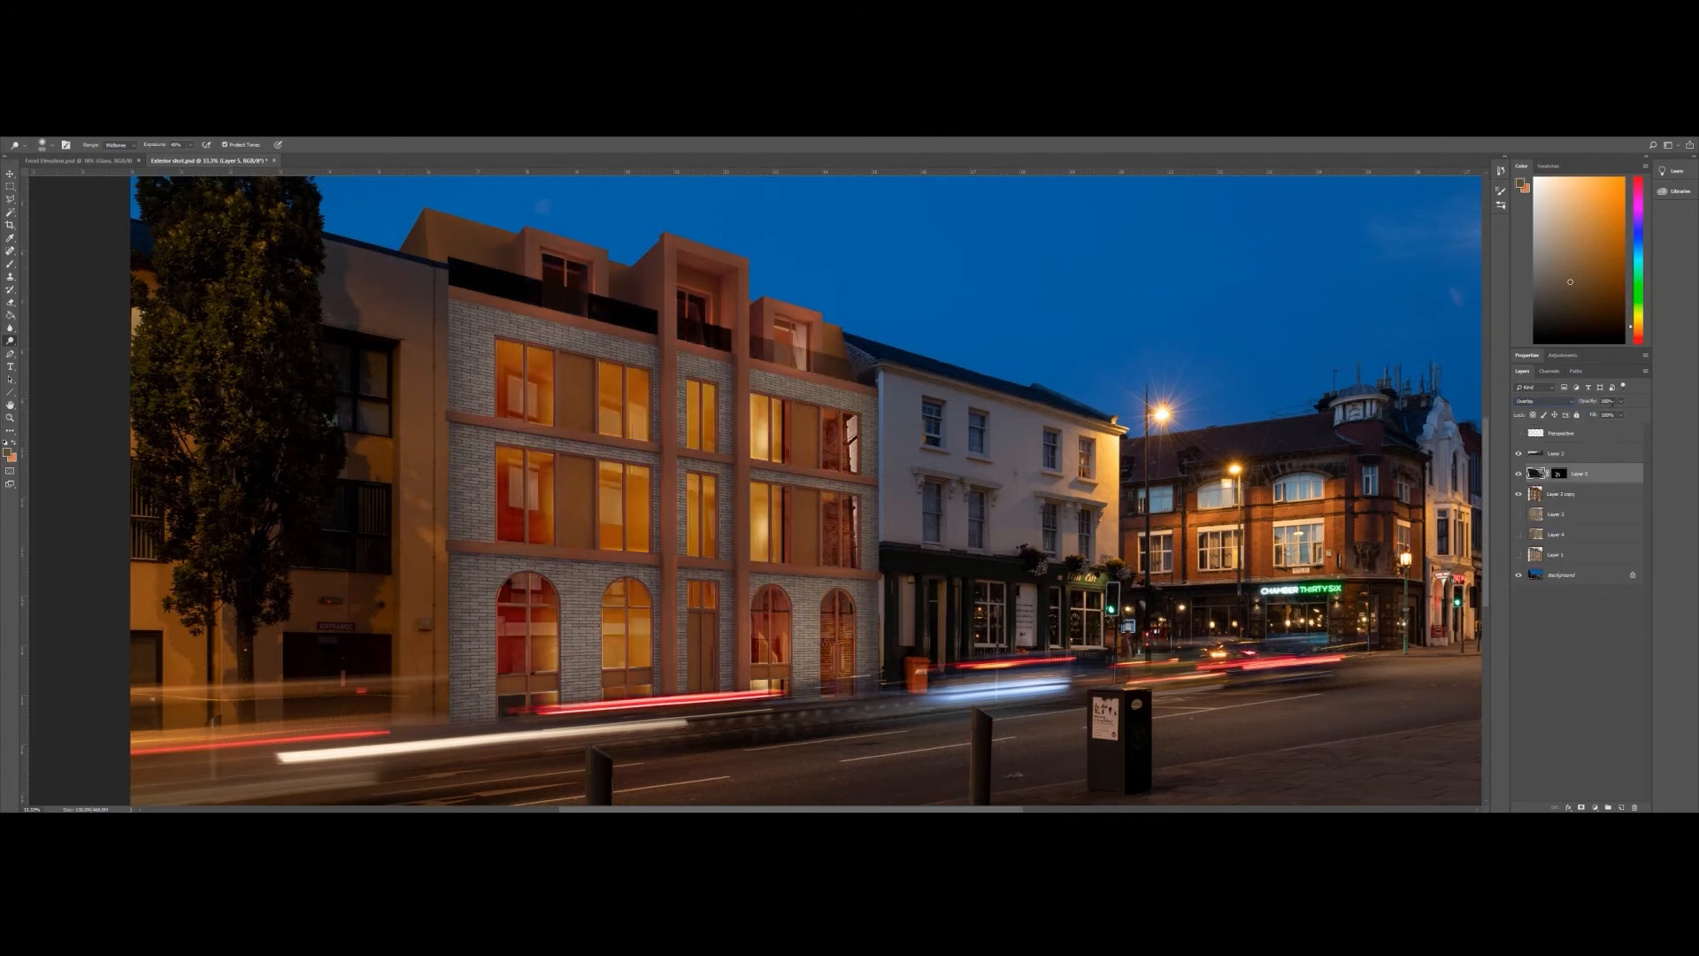
type("40")
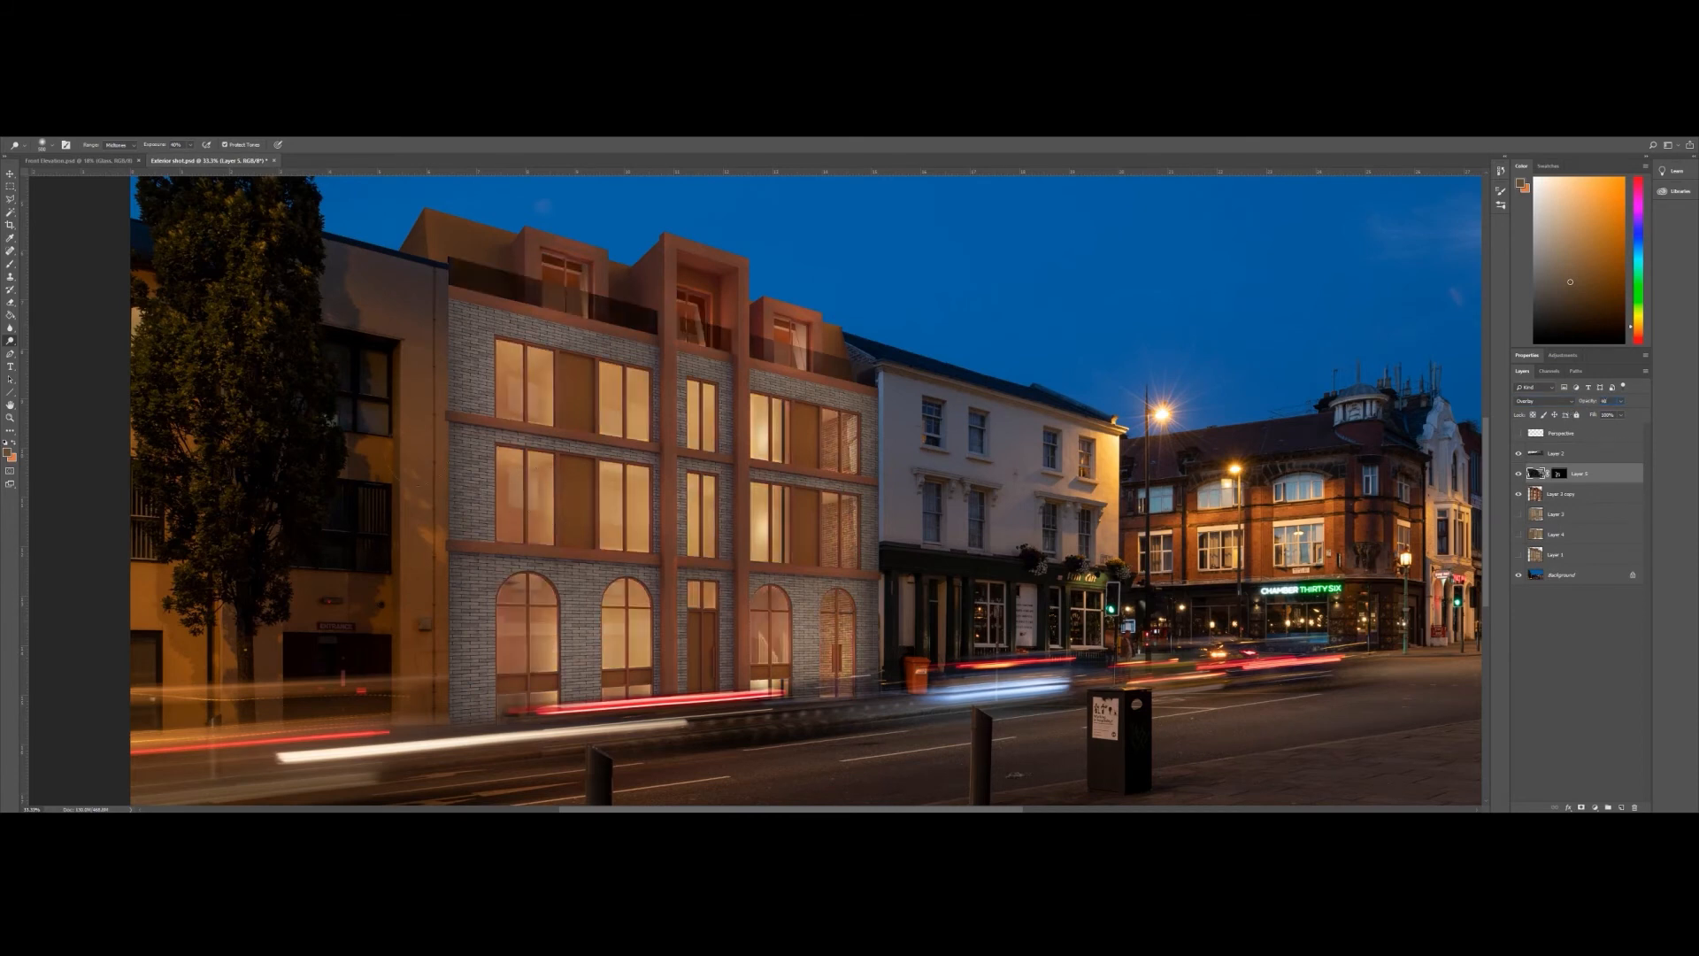
- Select the building layer beneath the reflections and compare the scene with and without it
left_click(10, 417)
right_click(582, 493)
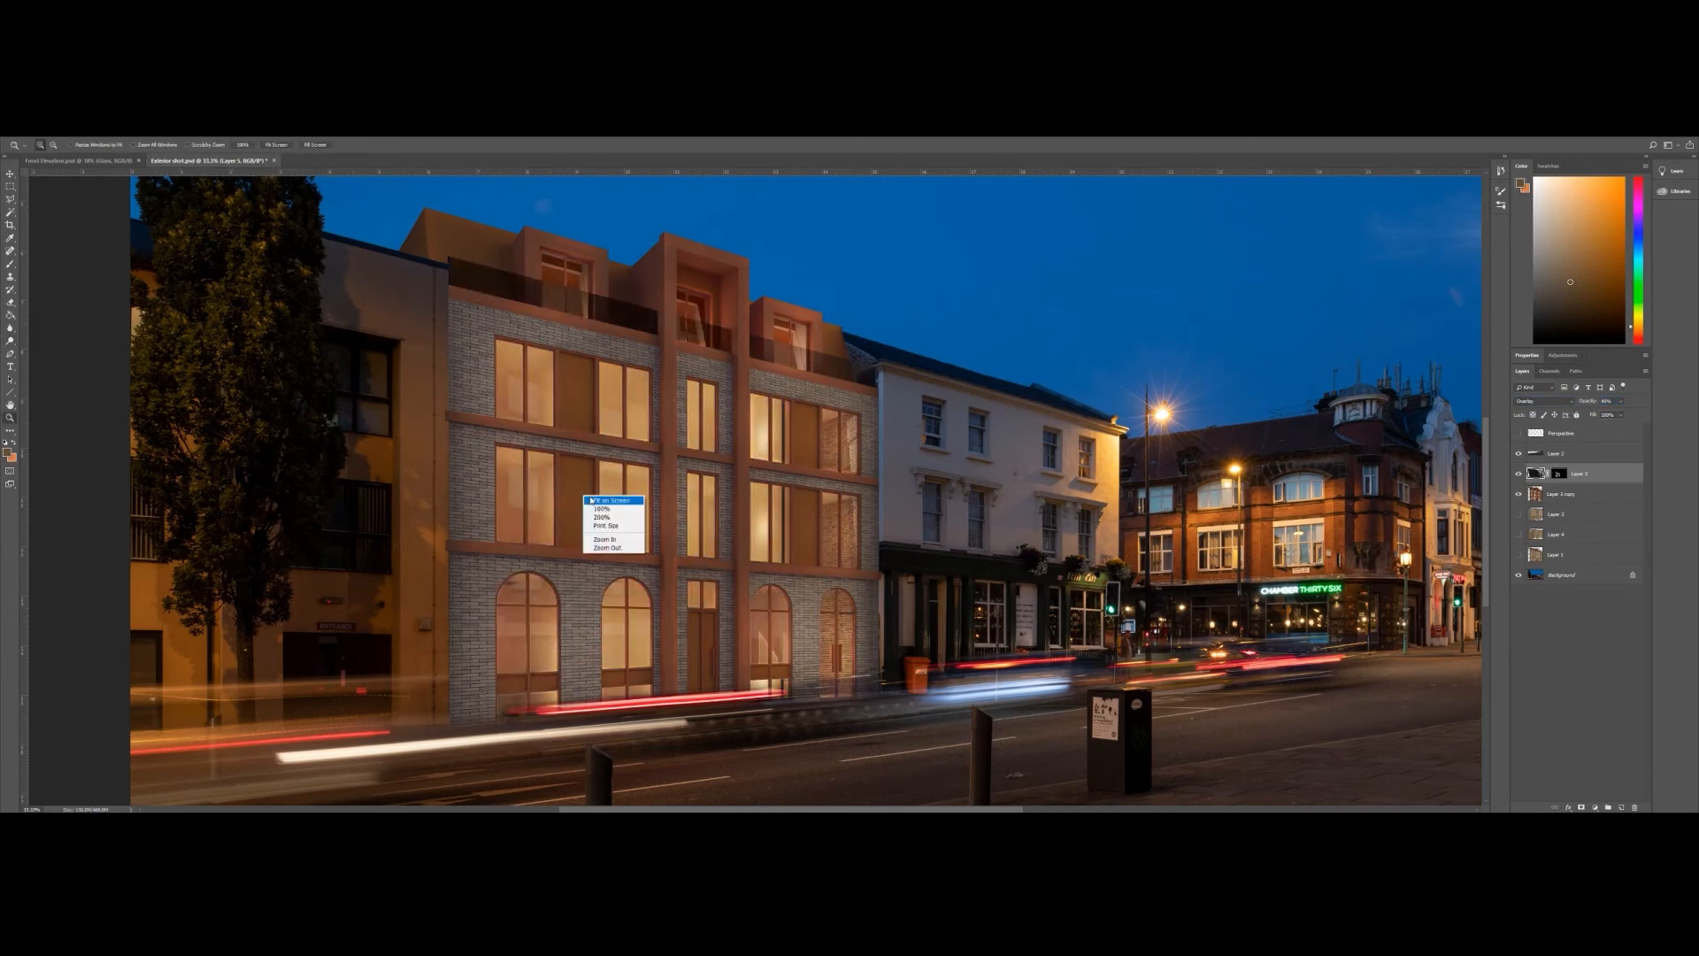
key("Escape")
left_click(1554, 494)
left_click(1519, 494)
left_click(1520, 494)
left_click(1519, 494)
left_click(1519, 493)
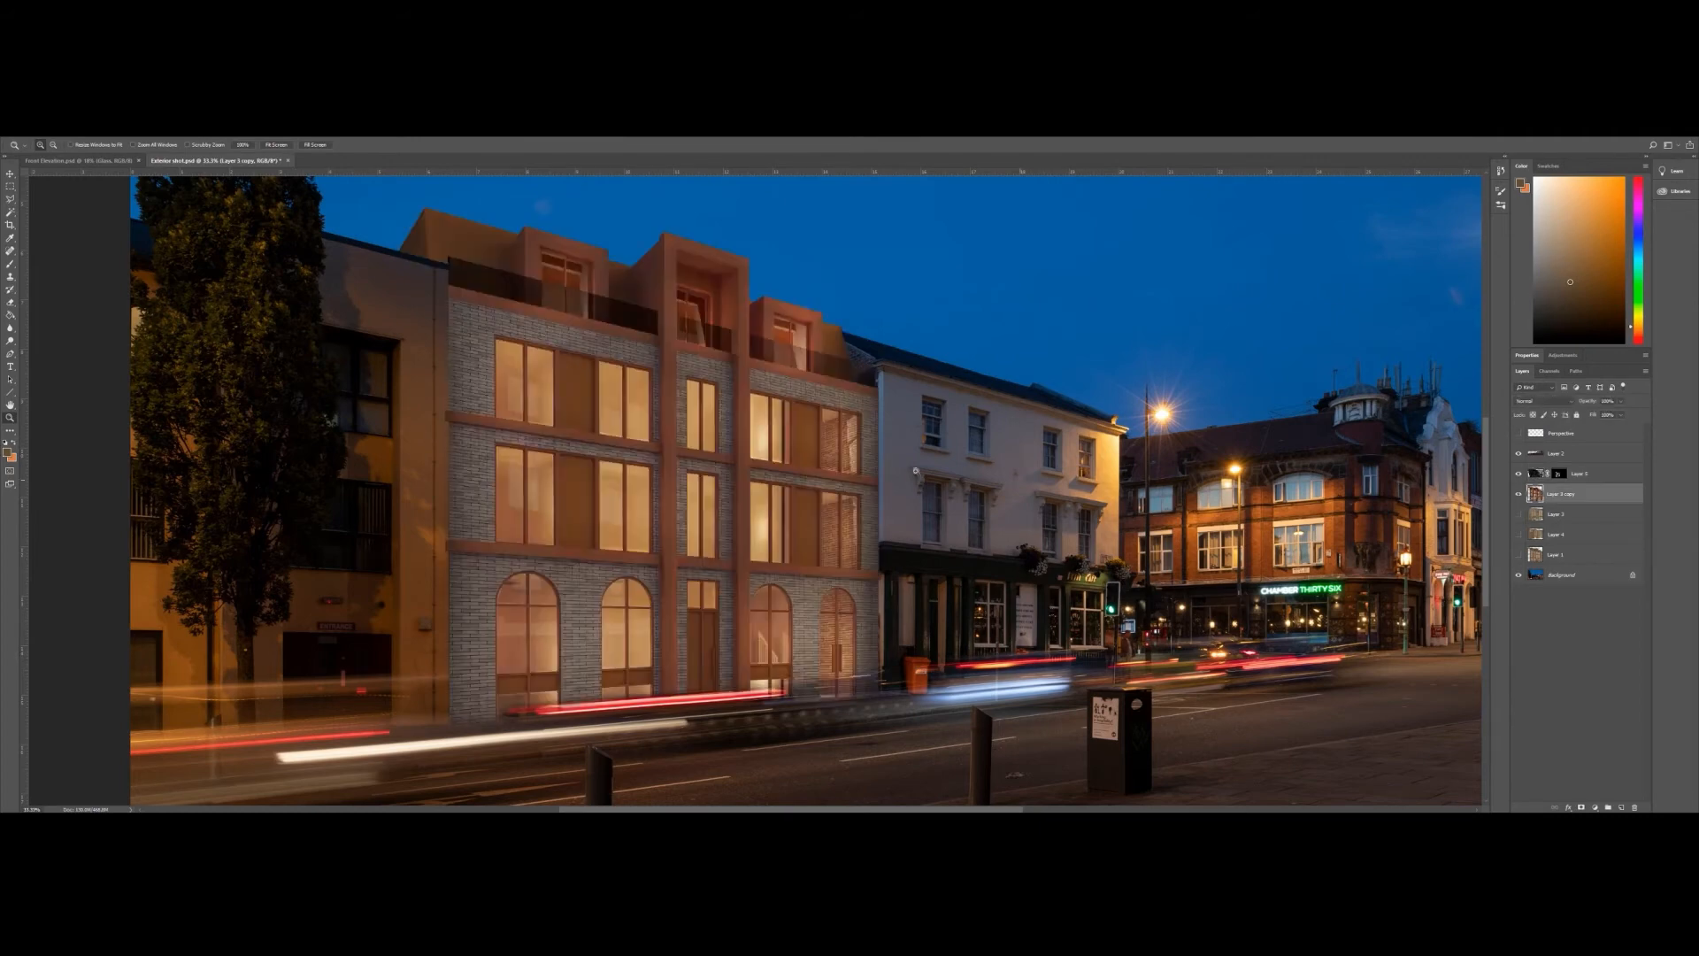
- Brighten the two rows of windows in the building's wider bay with an enlarged Dodge tool set to Highlights at 20% exposure
left_click(10, 340)
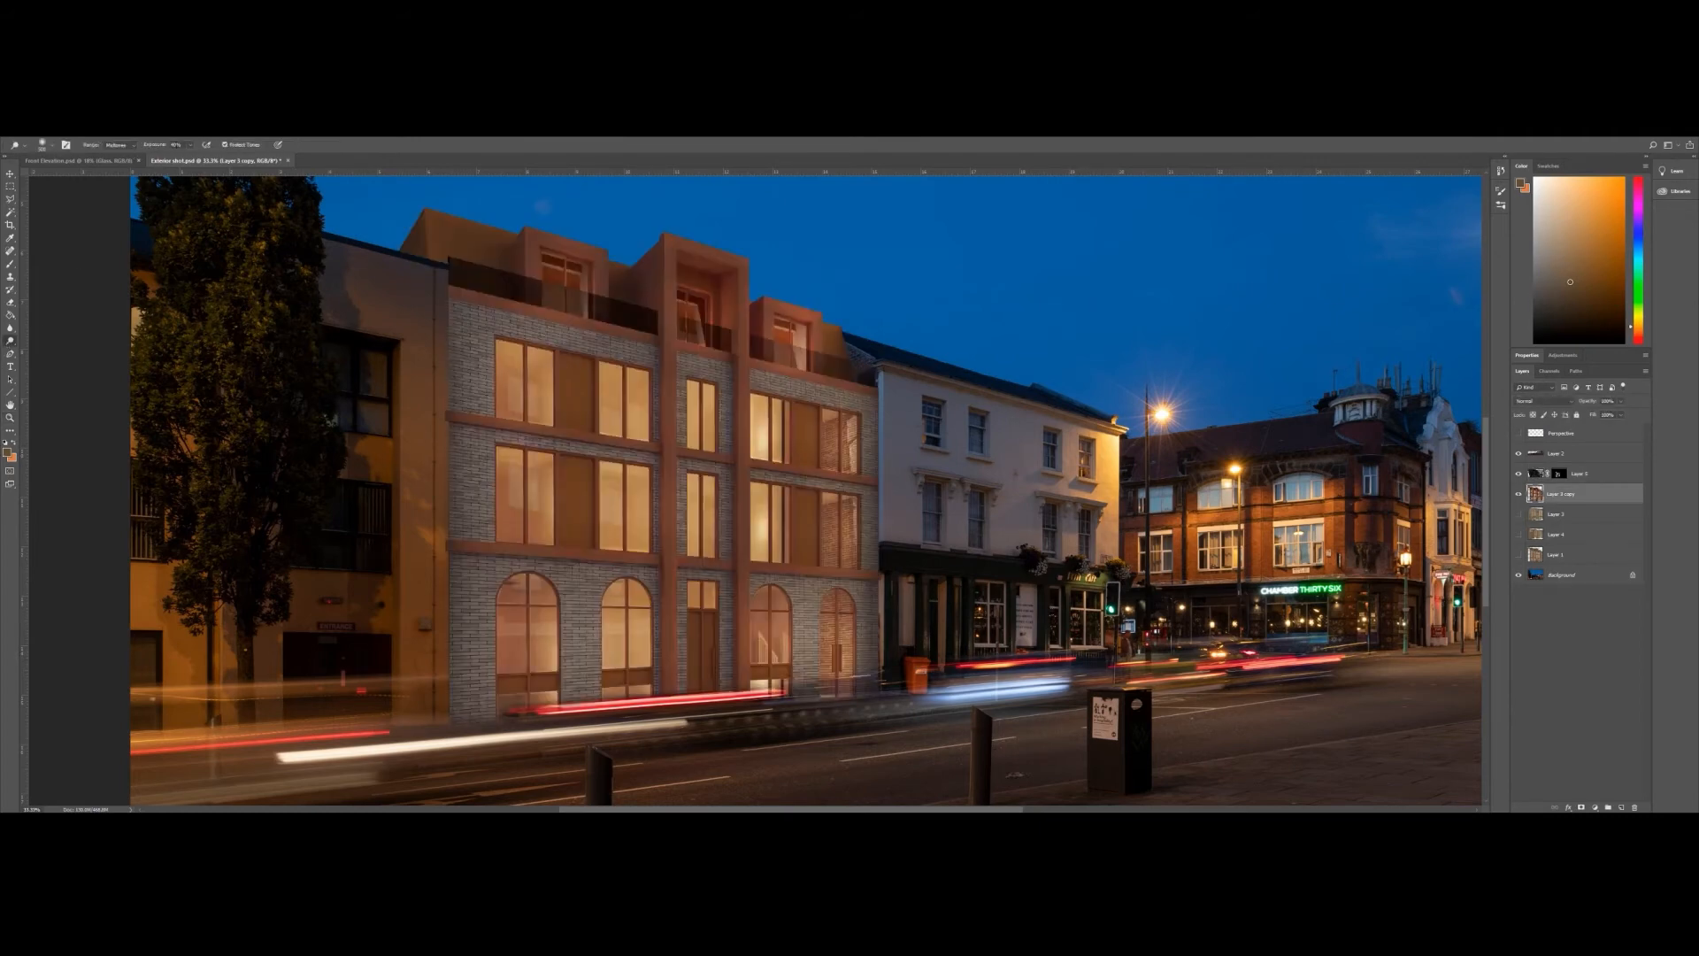
type("20")
left_click(121, 145)
left_click(120, 169)
left_click(529, 389)
key("bracketright")
key("bracketright")
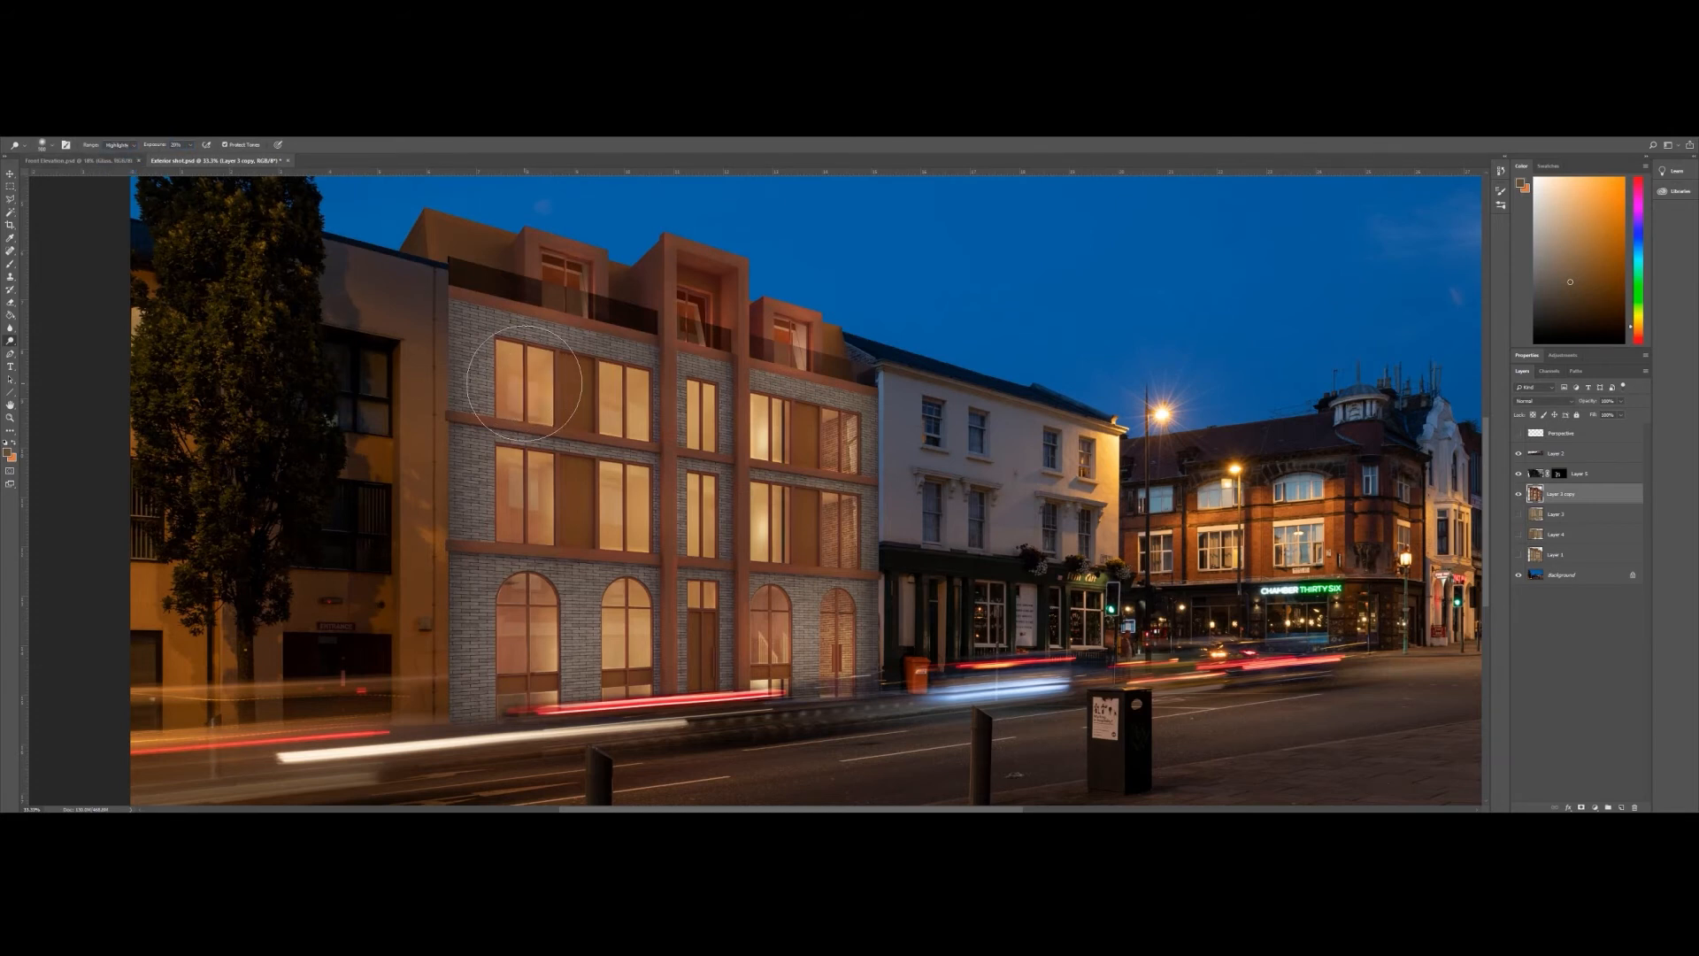
left_click(524, 385)
left_click(622, 397)
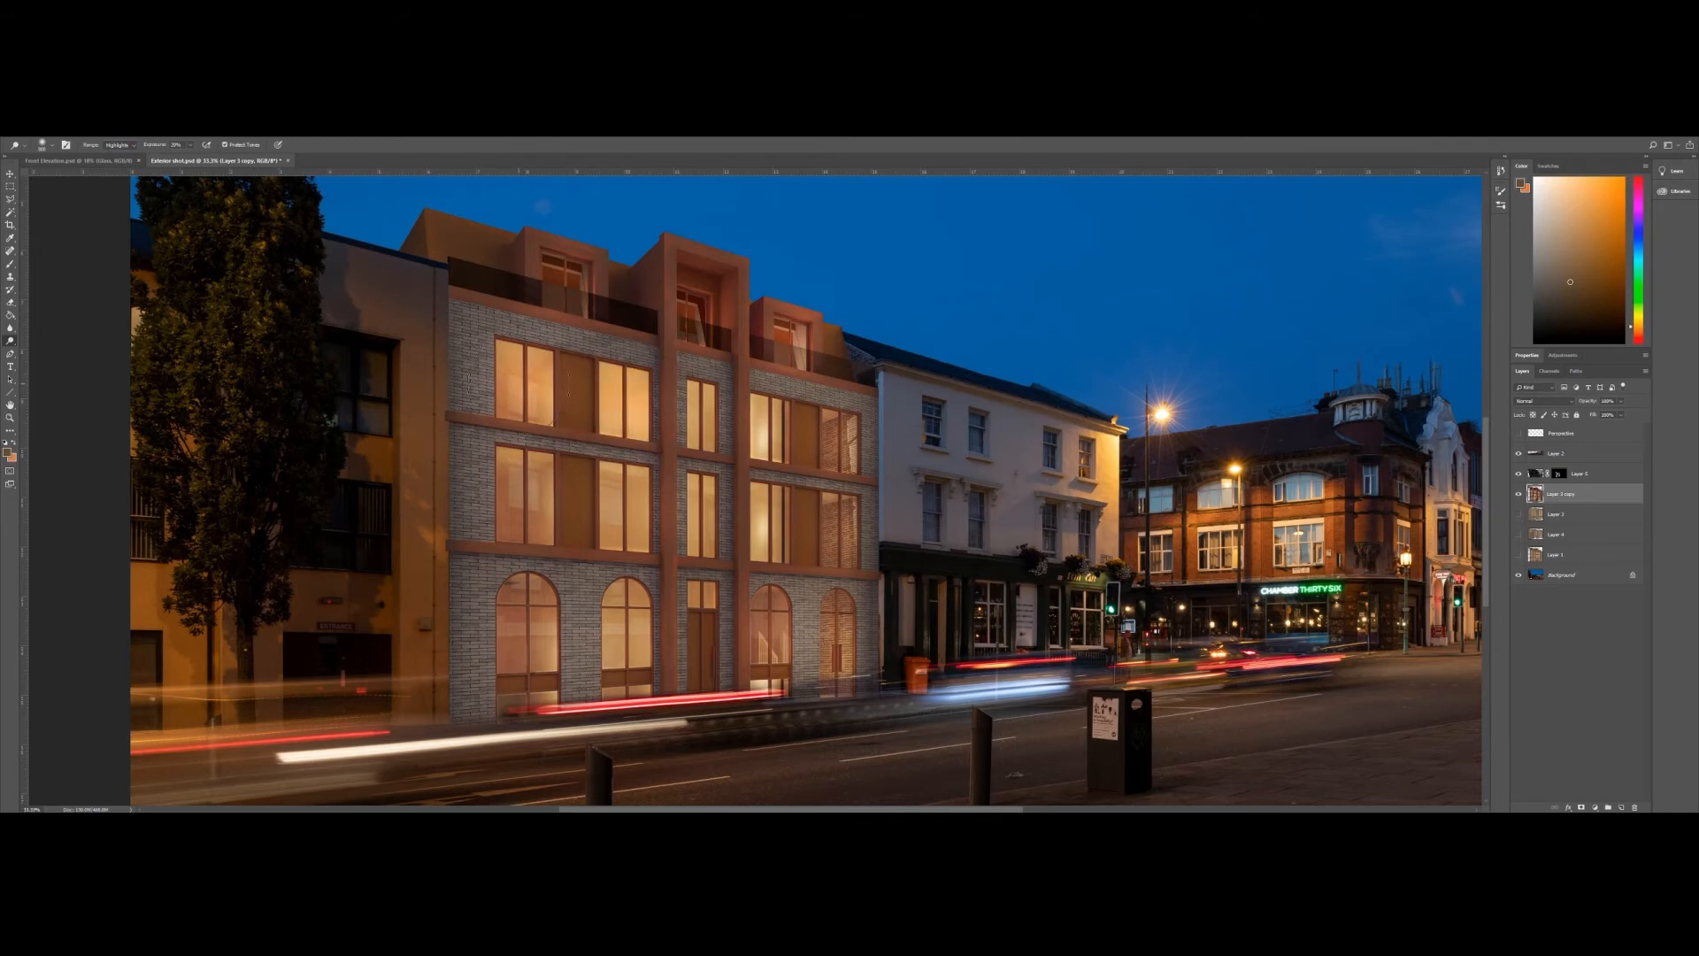
left_click(529, 476)
left_click(529, 478)
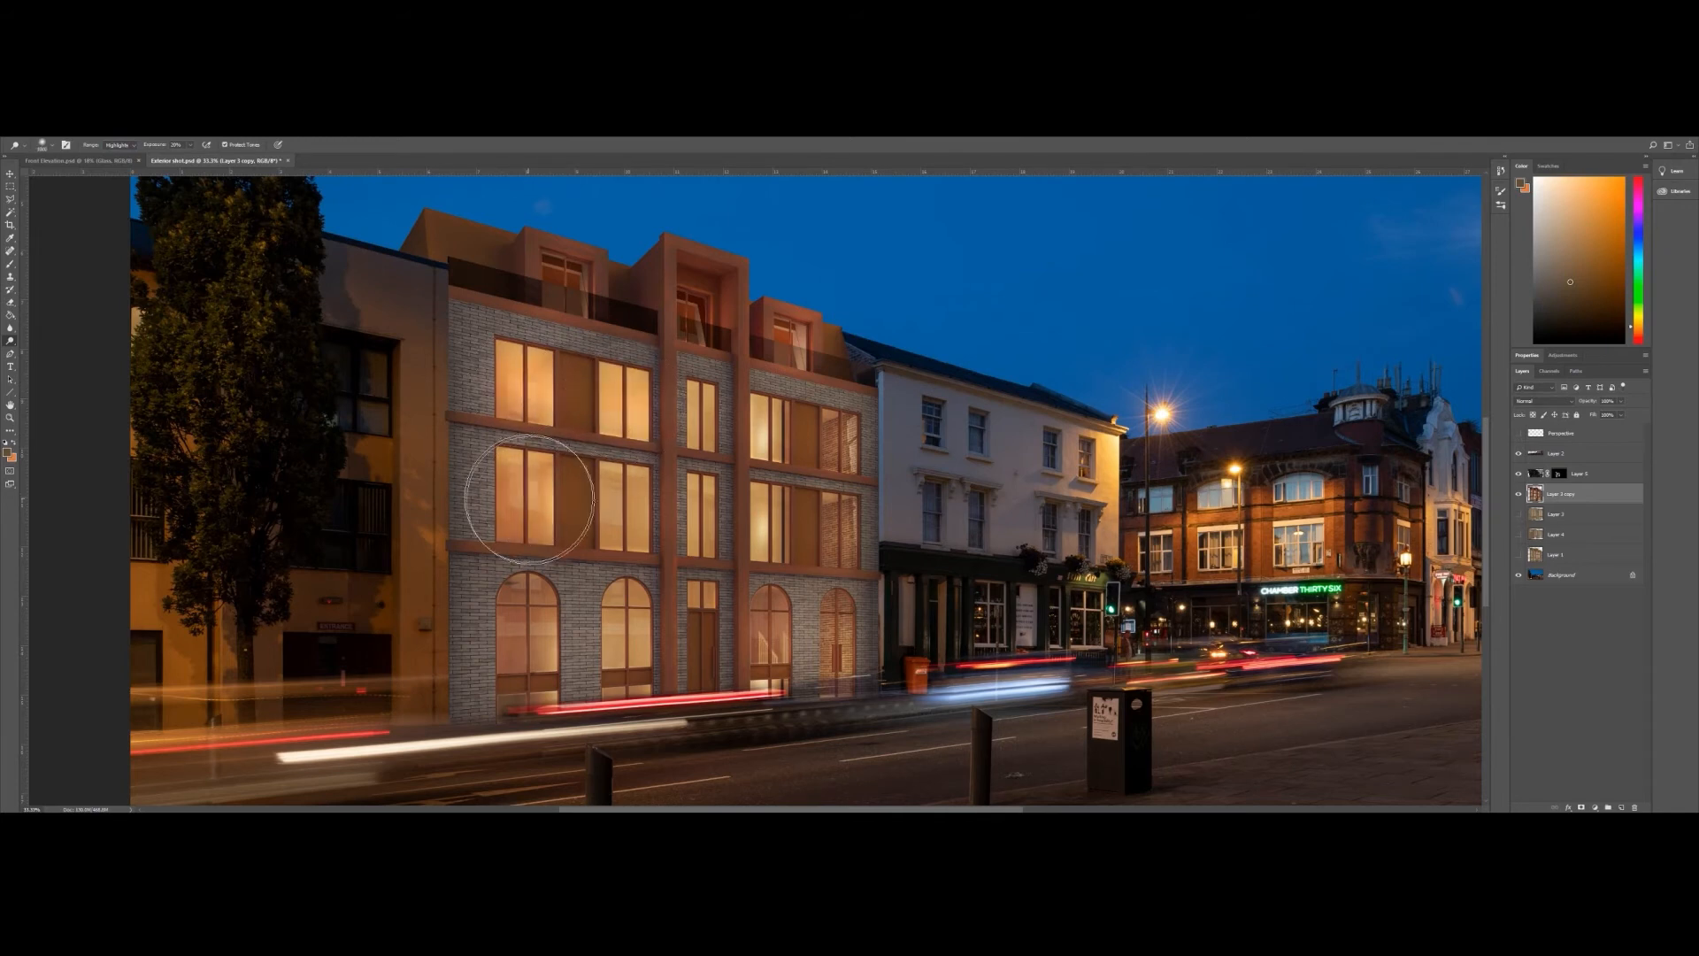
left_click(622, 504)
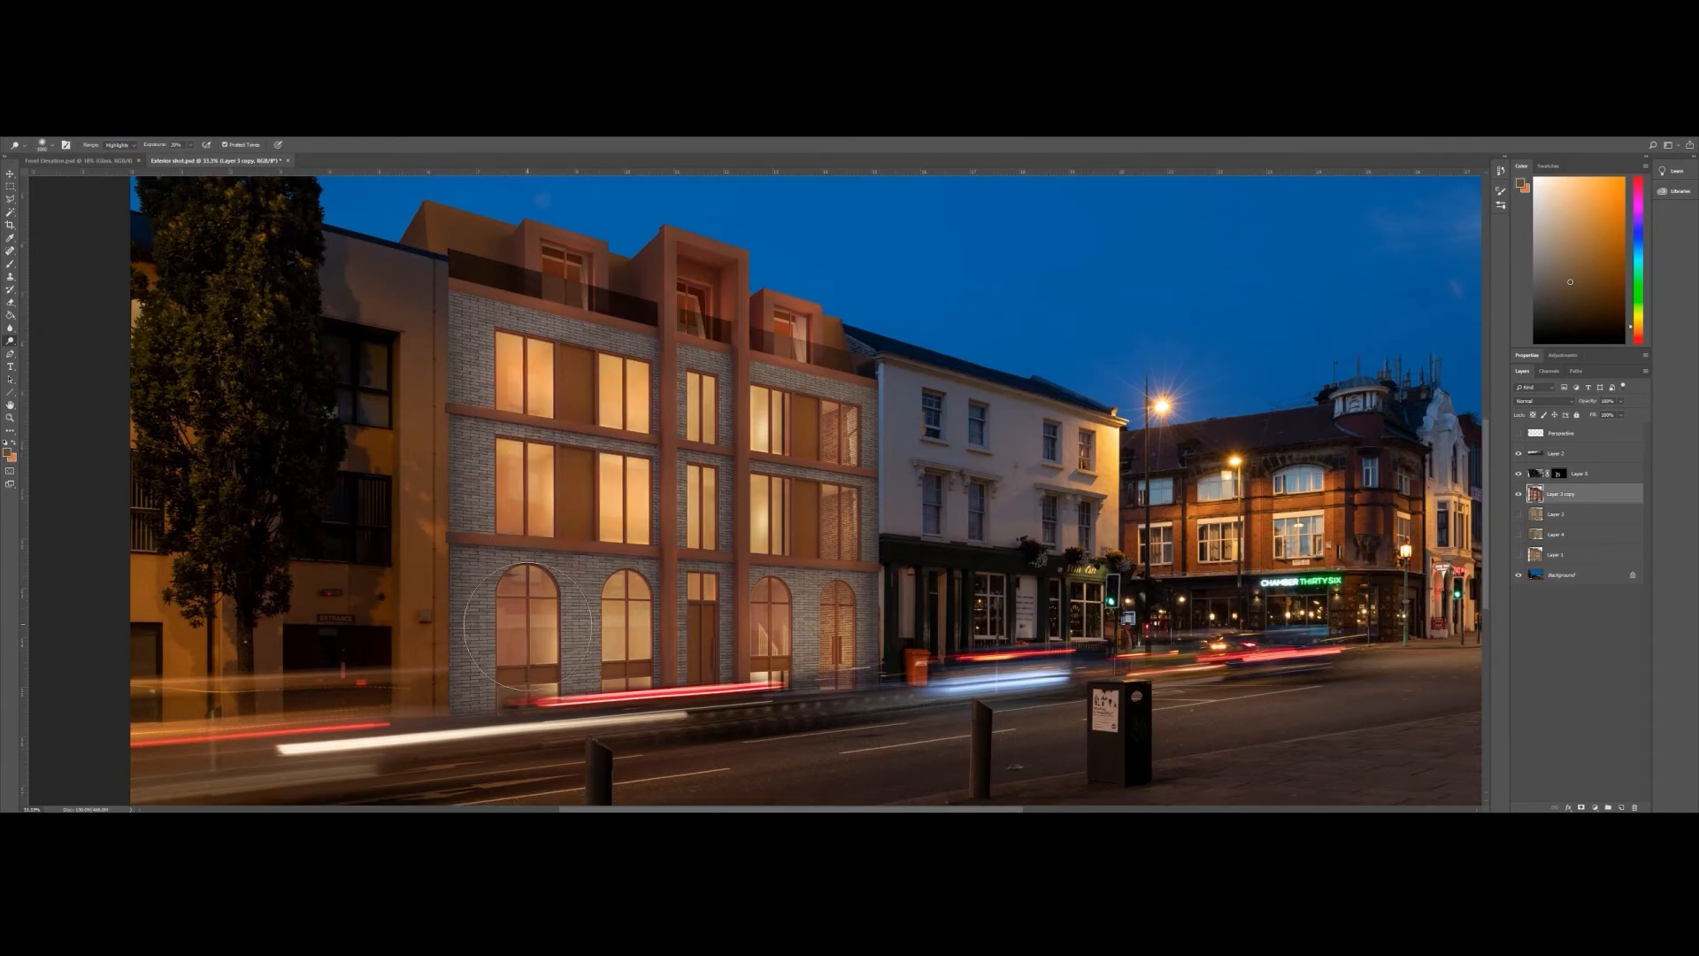
- Lighten the highlights in the building's ground-floor arches with the Dodge tool, reducing the brush size for the last arch
left_click(528, 627)
left_click(627, 615)
left_click(628, 617)
left_click(771, 621)
key("bracketleft")
key("bracketleft")
key("bracketleft")
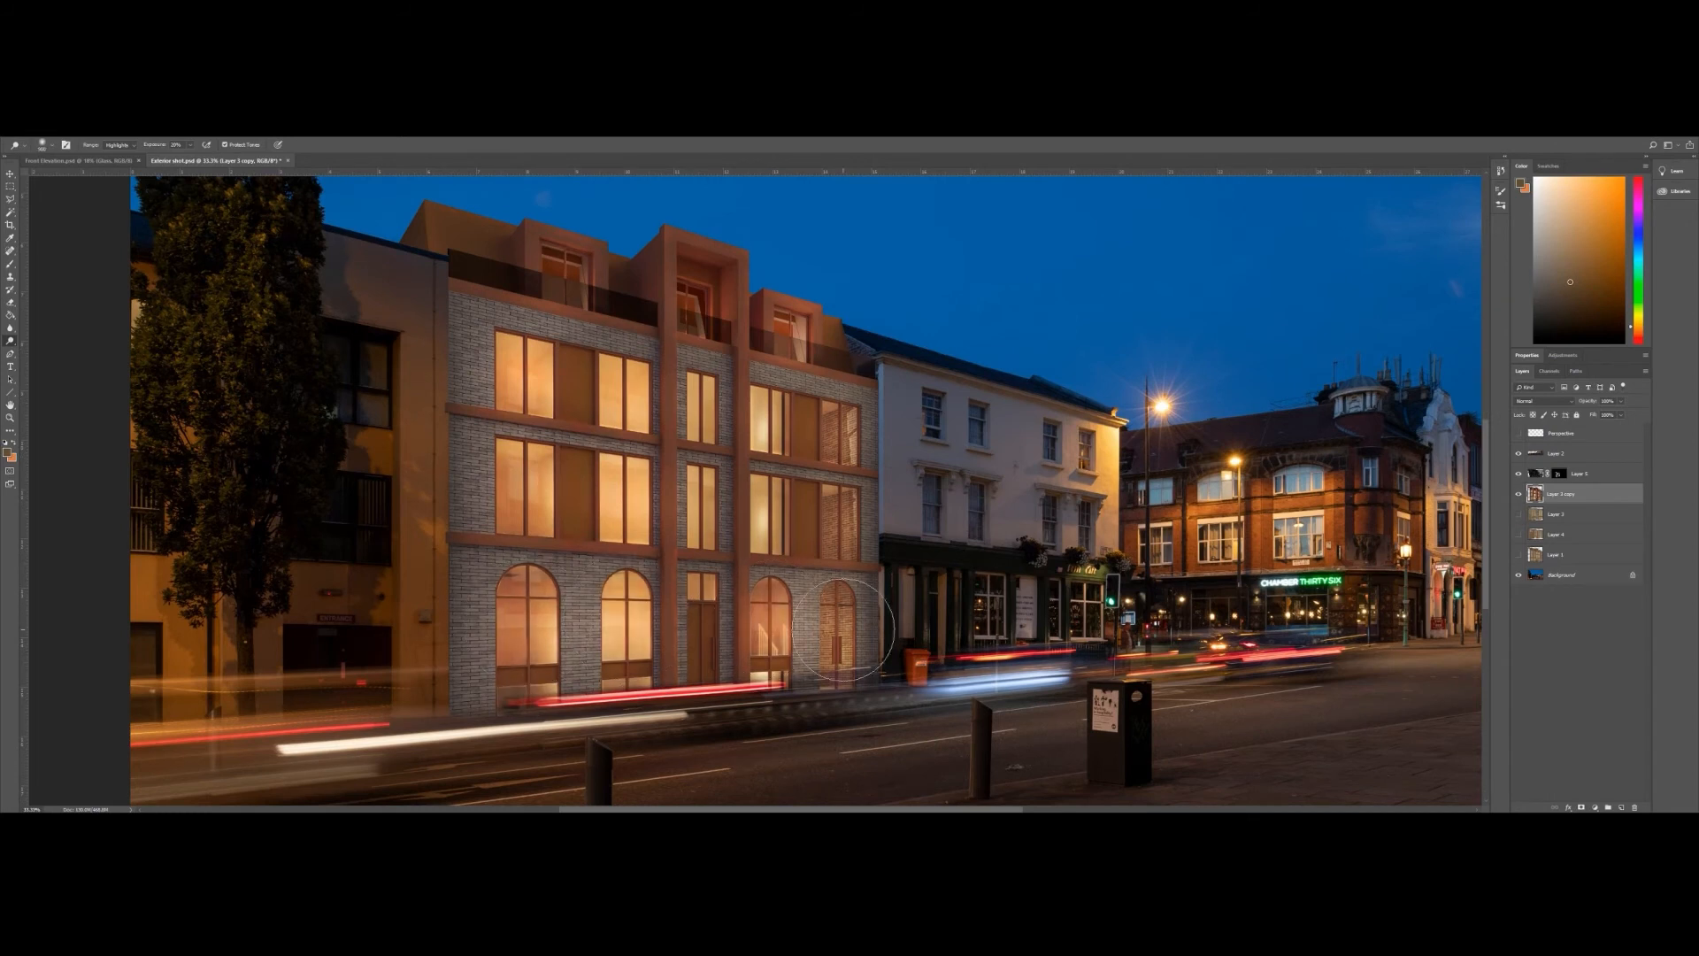
left_click(833, 630)
- Dodge the highlights of the two brick-wall windows above the end arch
left_click(839, 518)
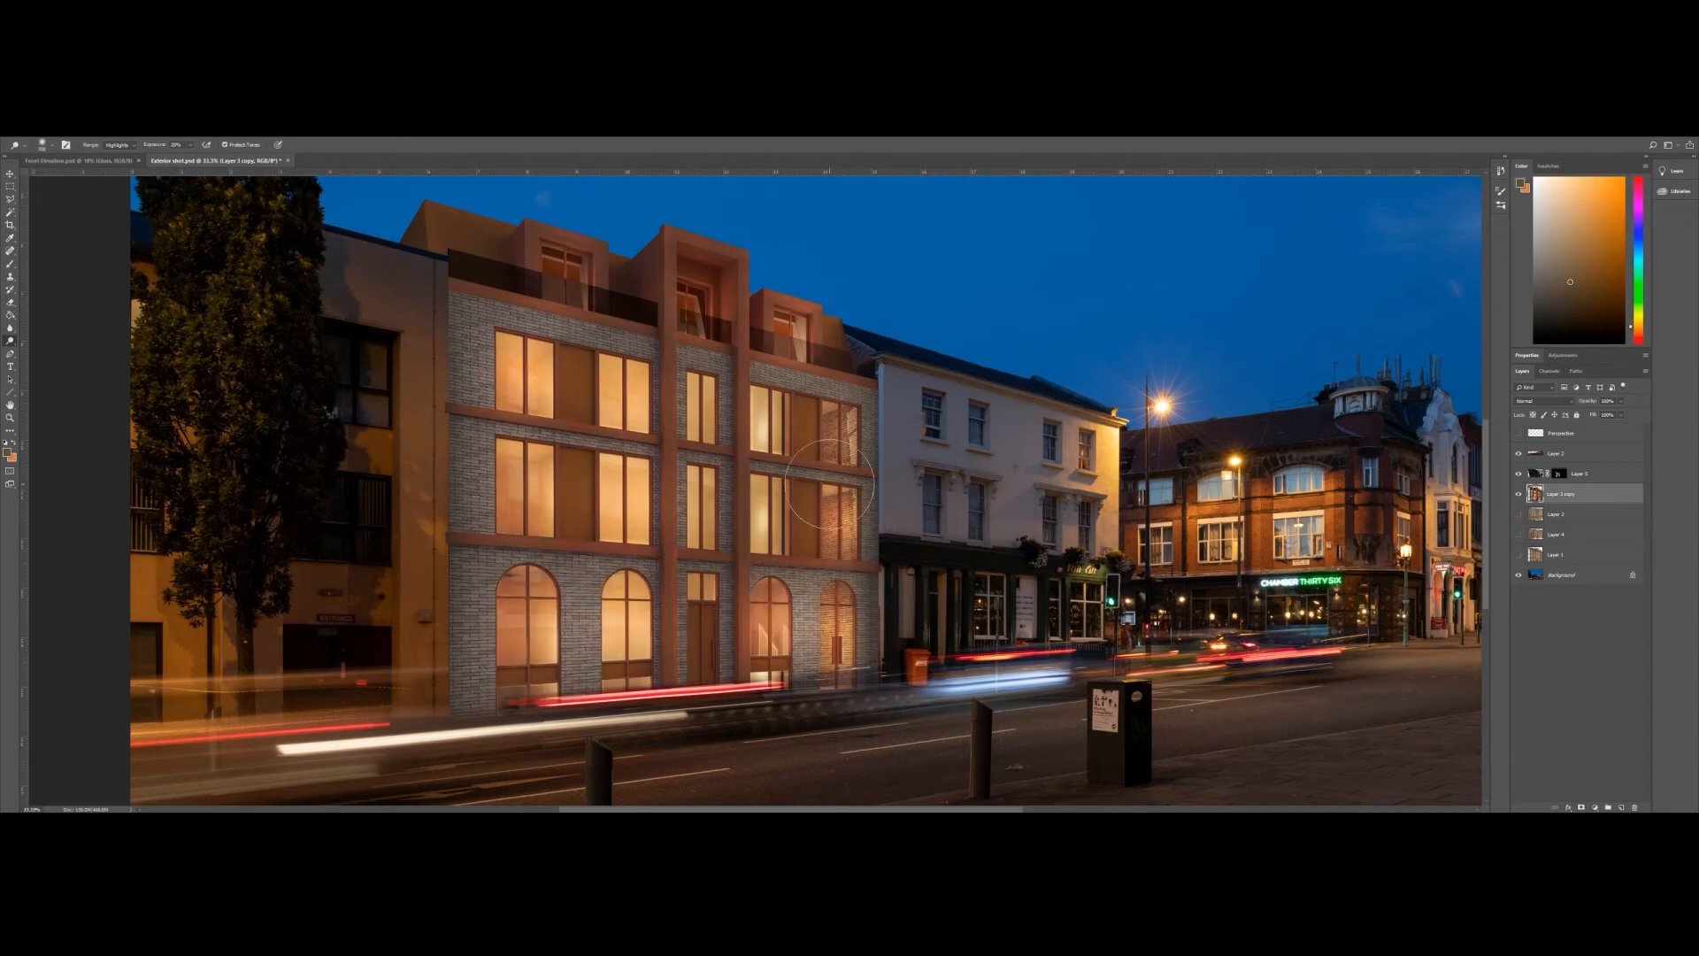
left_click(831, 432)
left_click(838, 432)
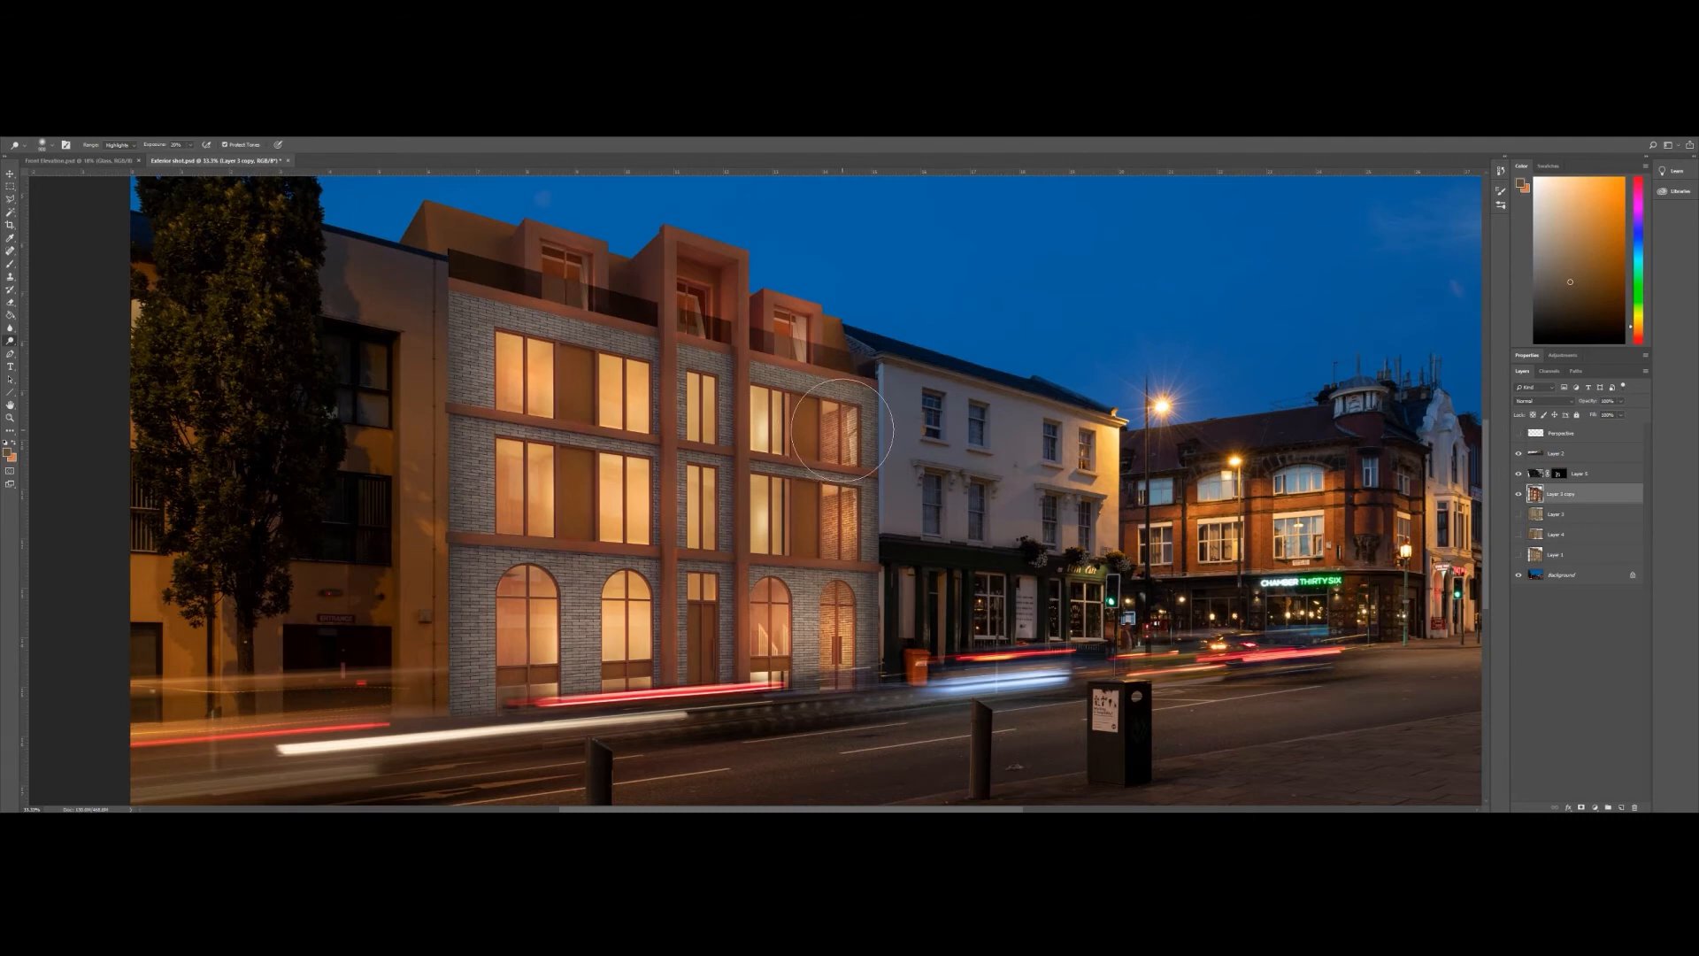
left_click(841, 429)
- Outline the clear glass pane beside the dark-striped one in the bay's upper window with the Polygonal Lasso
left_click(9, 417)
left_click(854, 443)
left_click(855, 442)
left_click(855, 443)
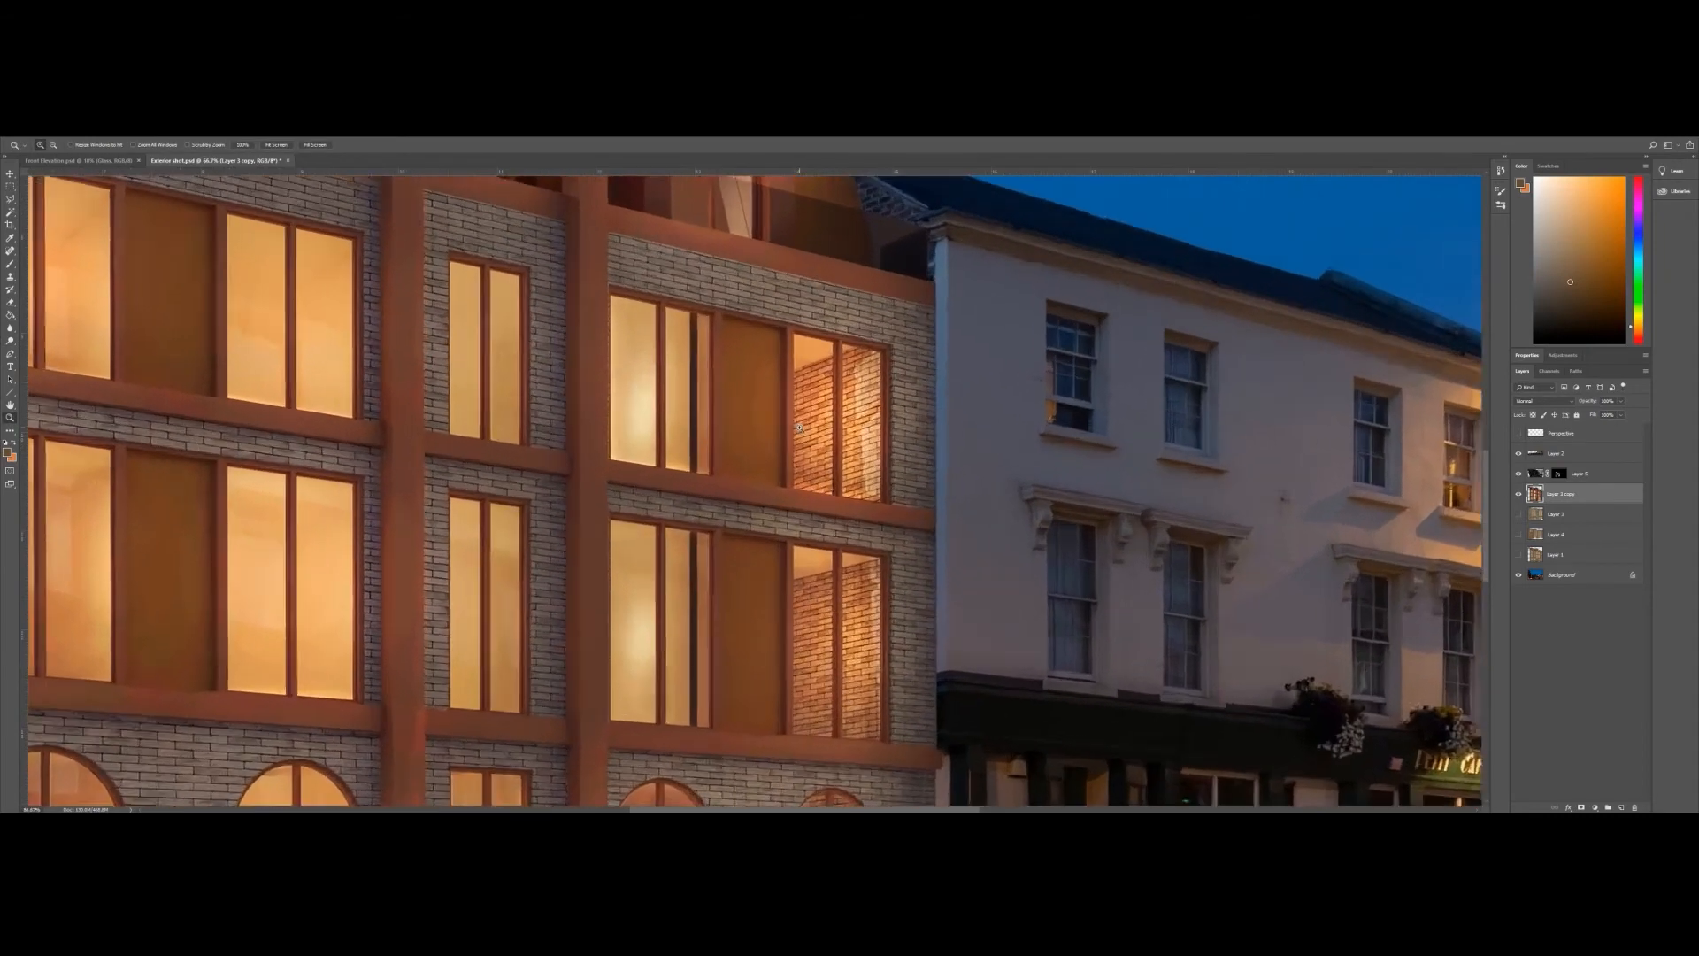
left_click_drag(667, 356, 554, 374)
left_click(553, 374)
left_click(552, 363)
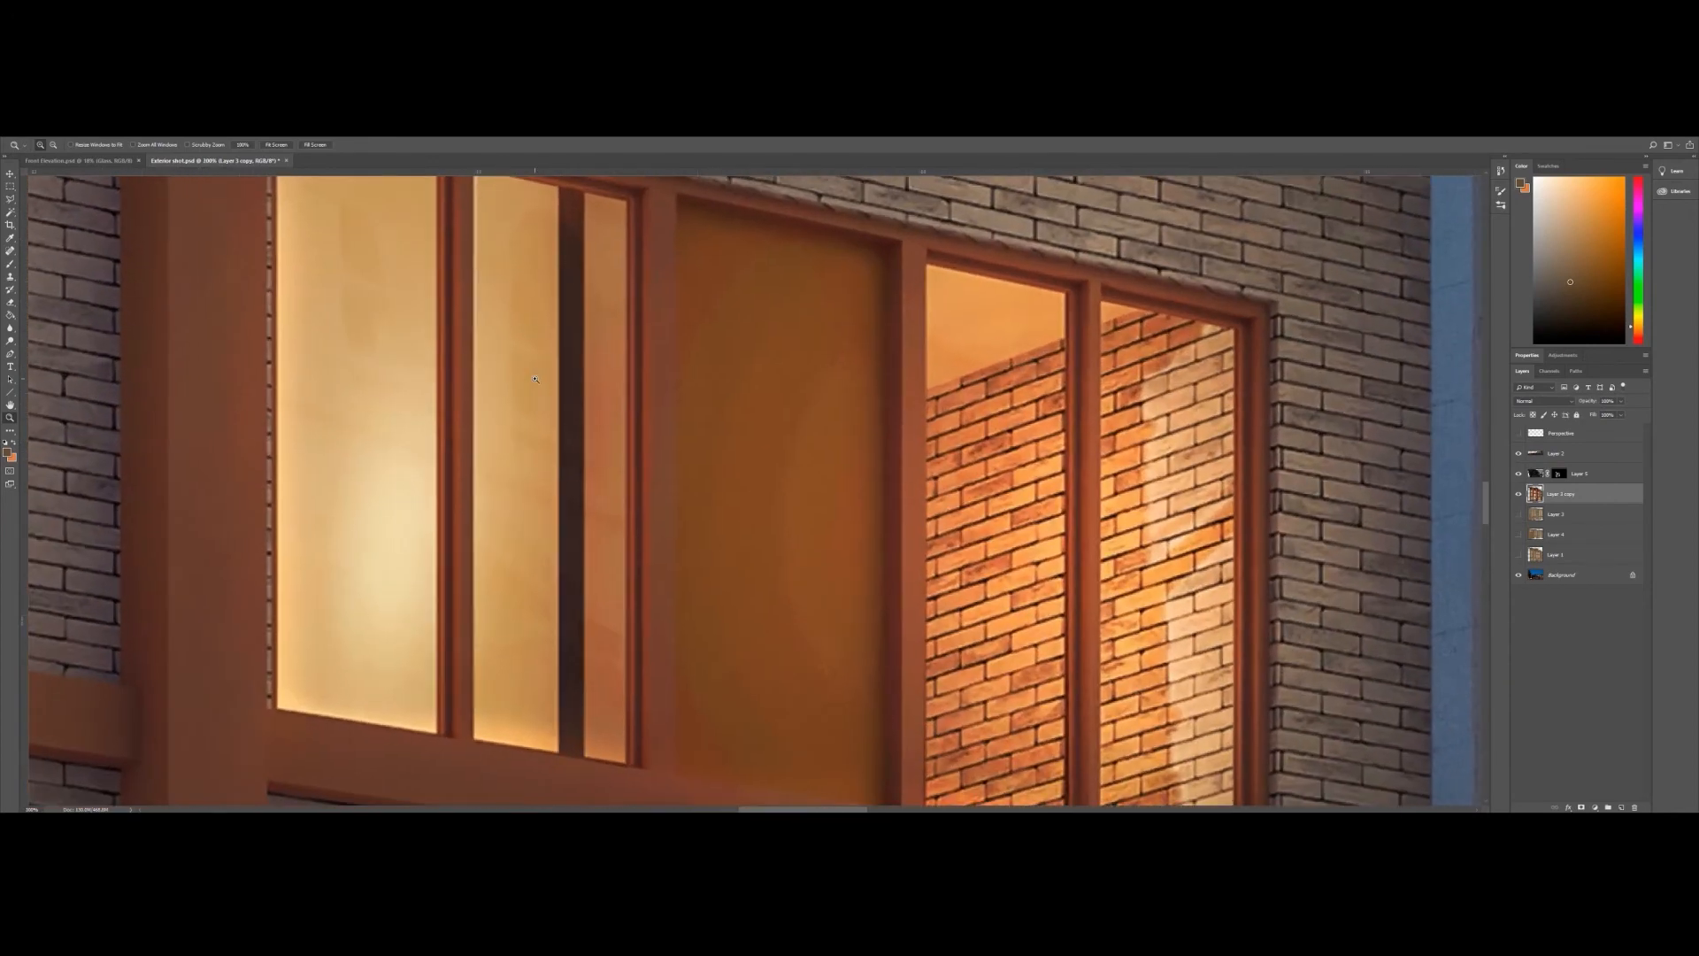
left_click(550, 347, "alt")
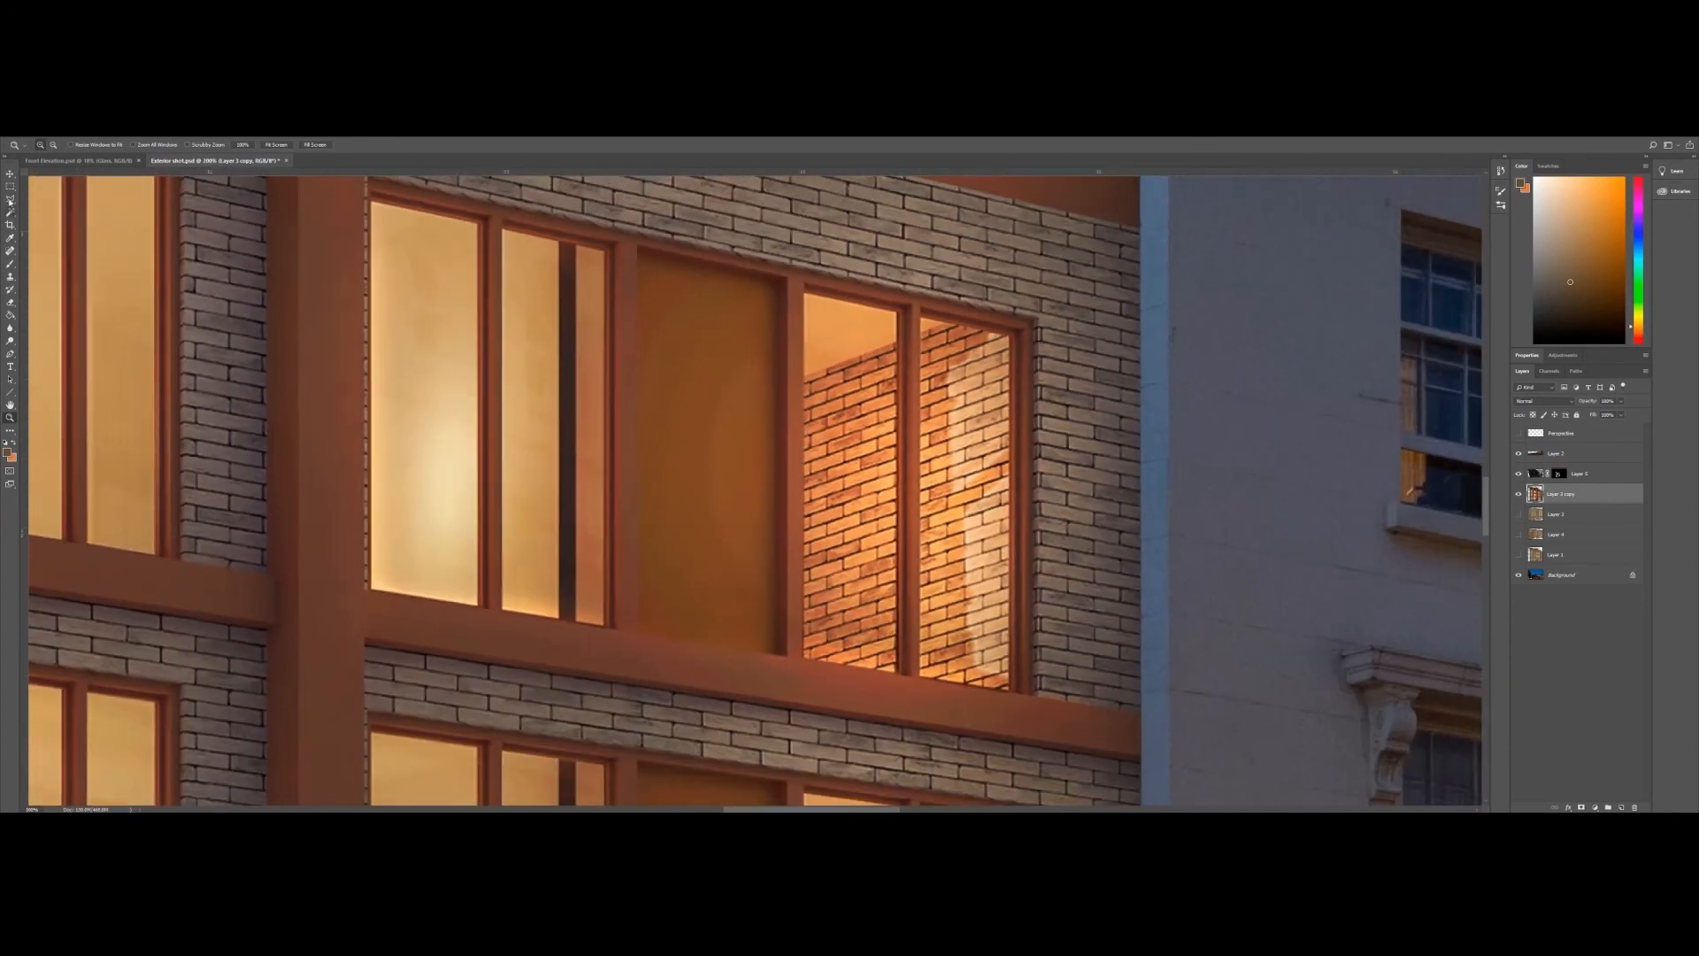
left_click(10, 202)
scroll(384, 277, "up", 2)
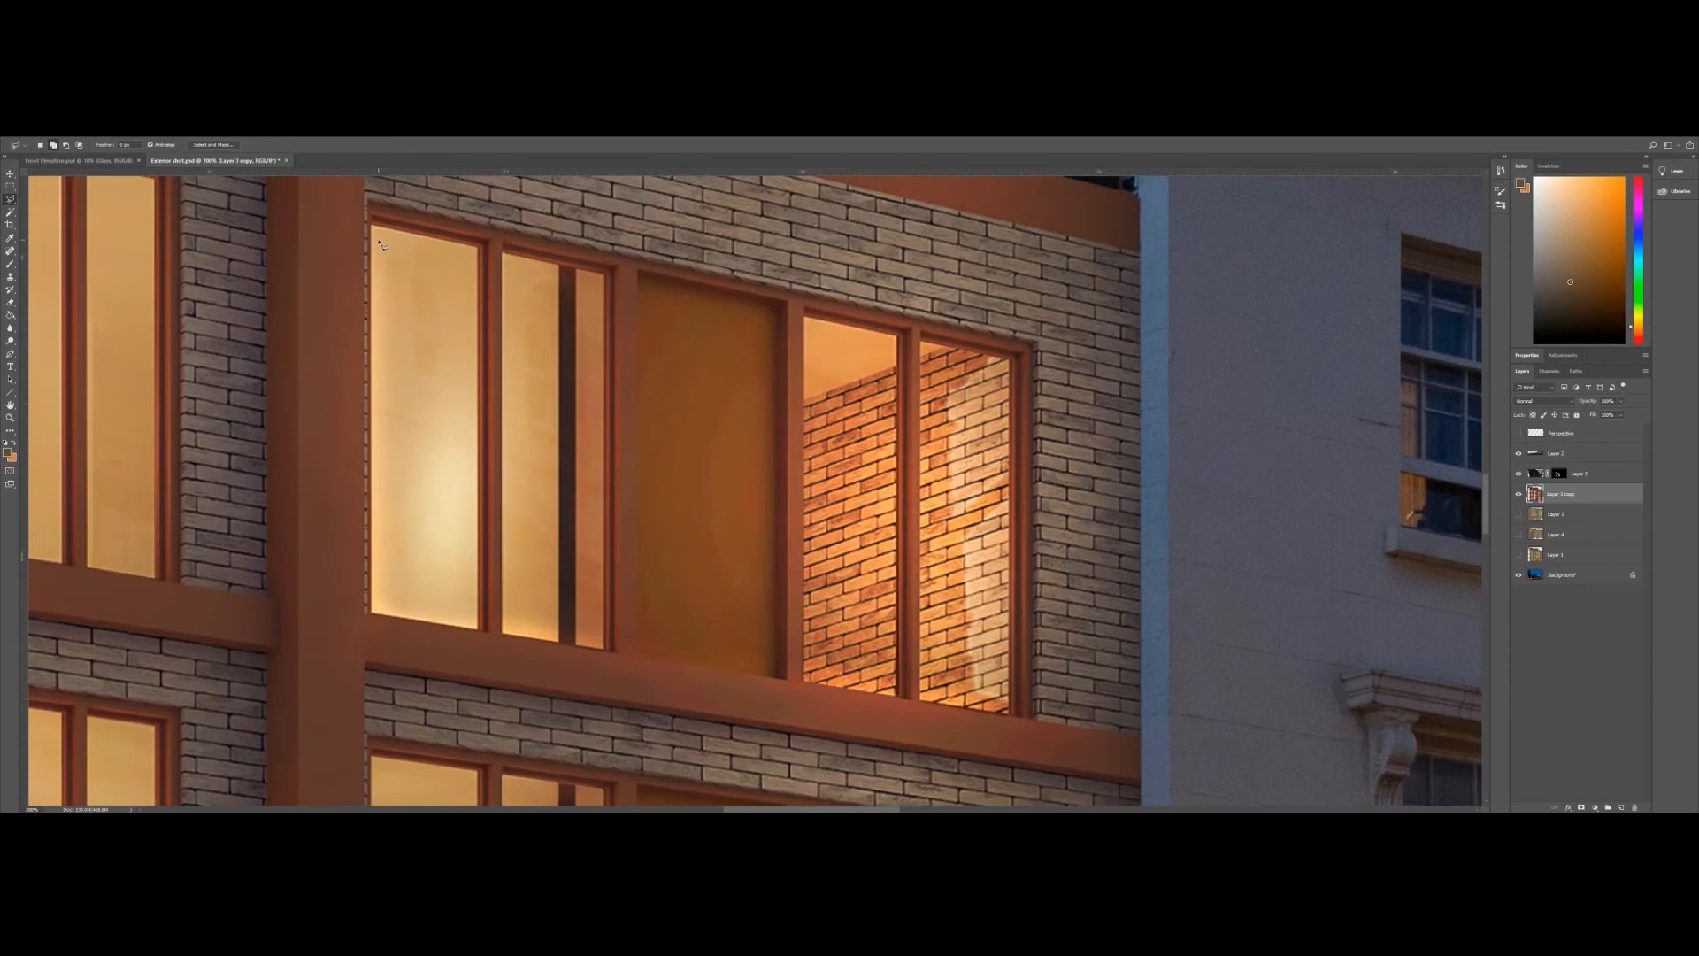
left_click(372, 228)
left_click(480, 250)
left_click(479, 631)
double_click(374, 617)
- Copy the selected pane to a new layer, place it over the adjacent dark-striped pane and transform it to fit the frame
key("ctrl+j")
key("v")
left_click_drag(450, 284, 580, 282)
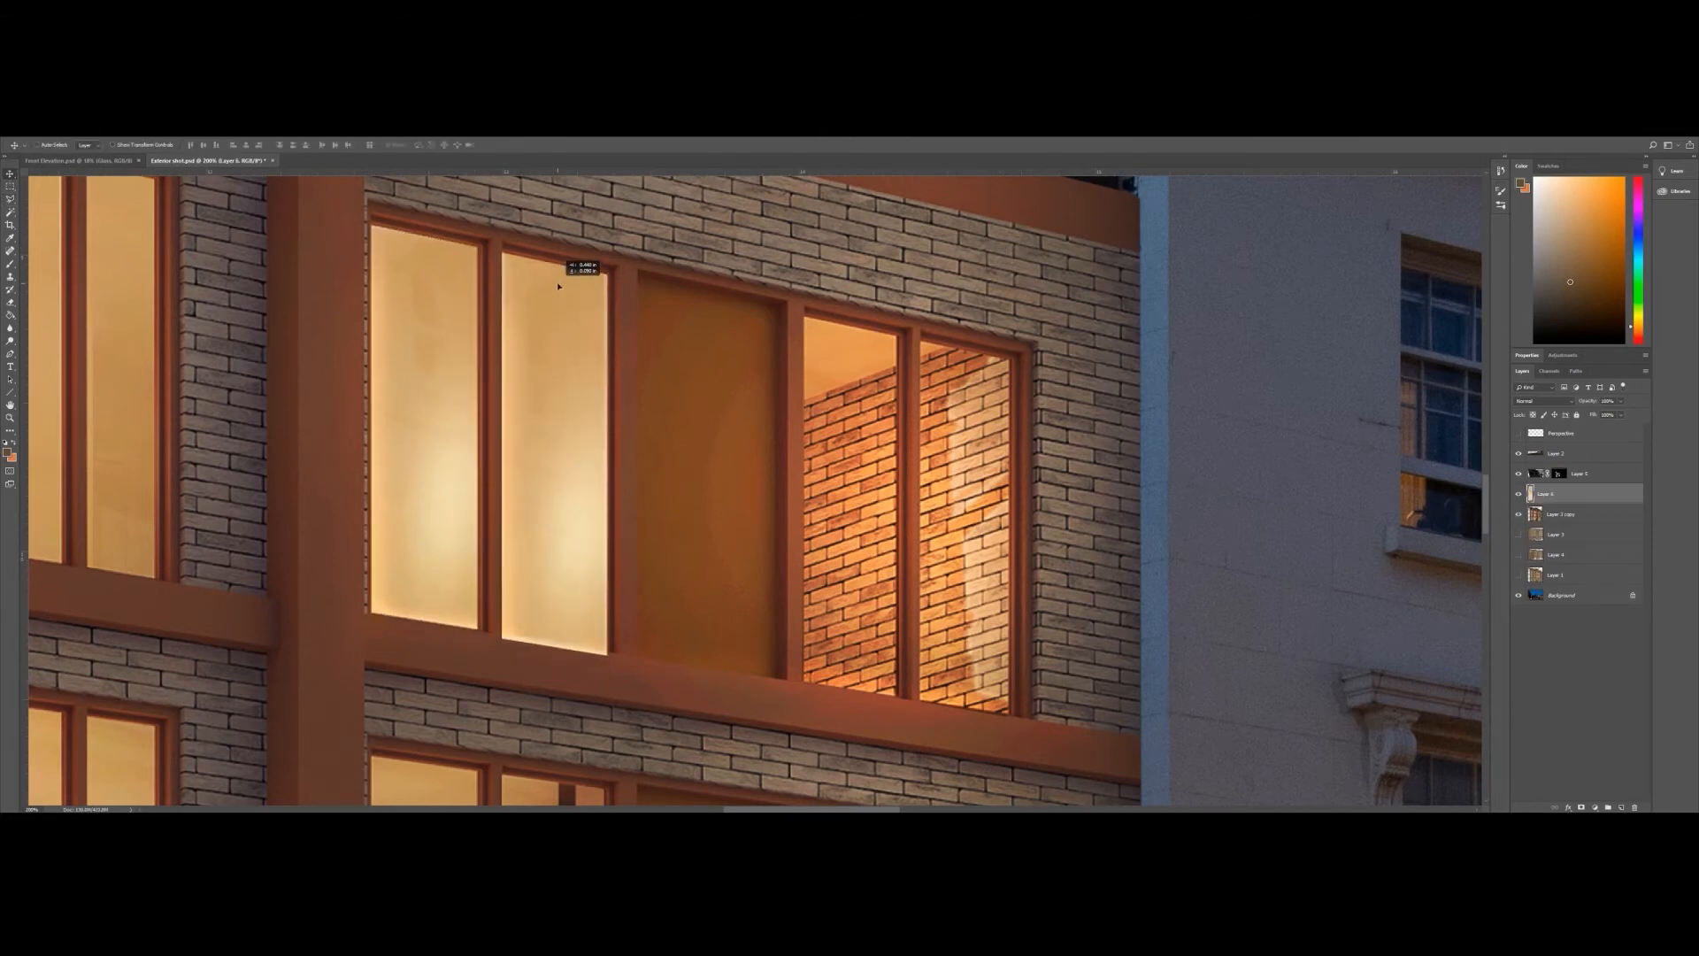
key("ctrl+t")
mouse_move(555, 656)
left_mouse_down()
mouse_move(567, 634)
mouse_move(555, 649)
left_mouse_up()
key("Return")
key("ctrl+t")
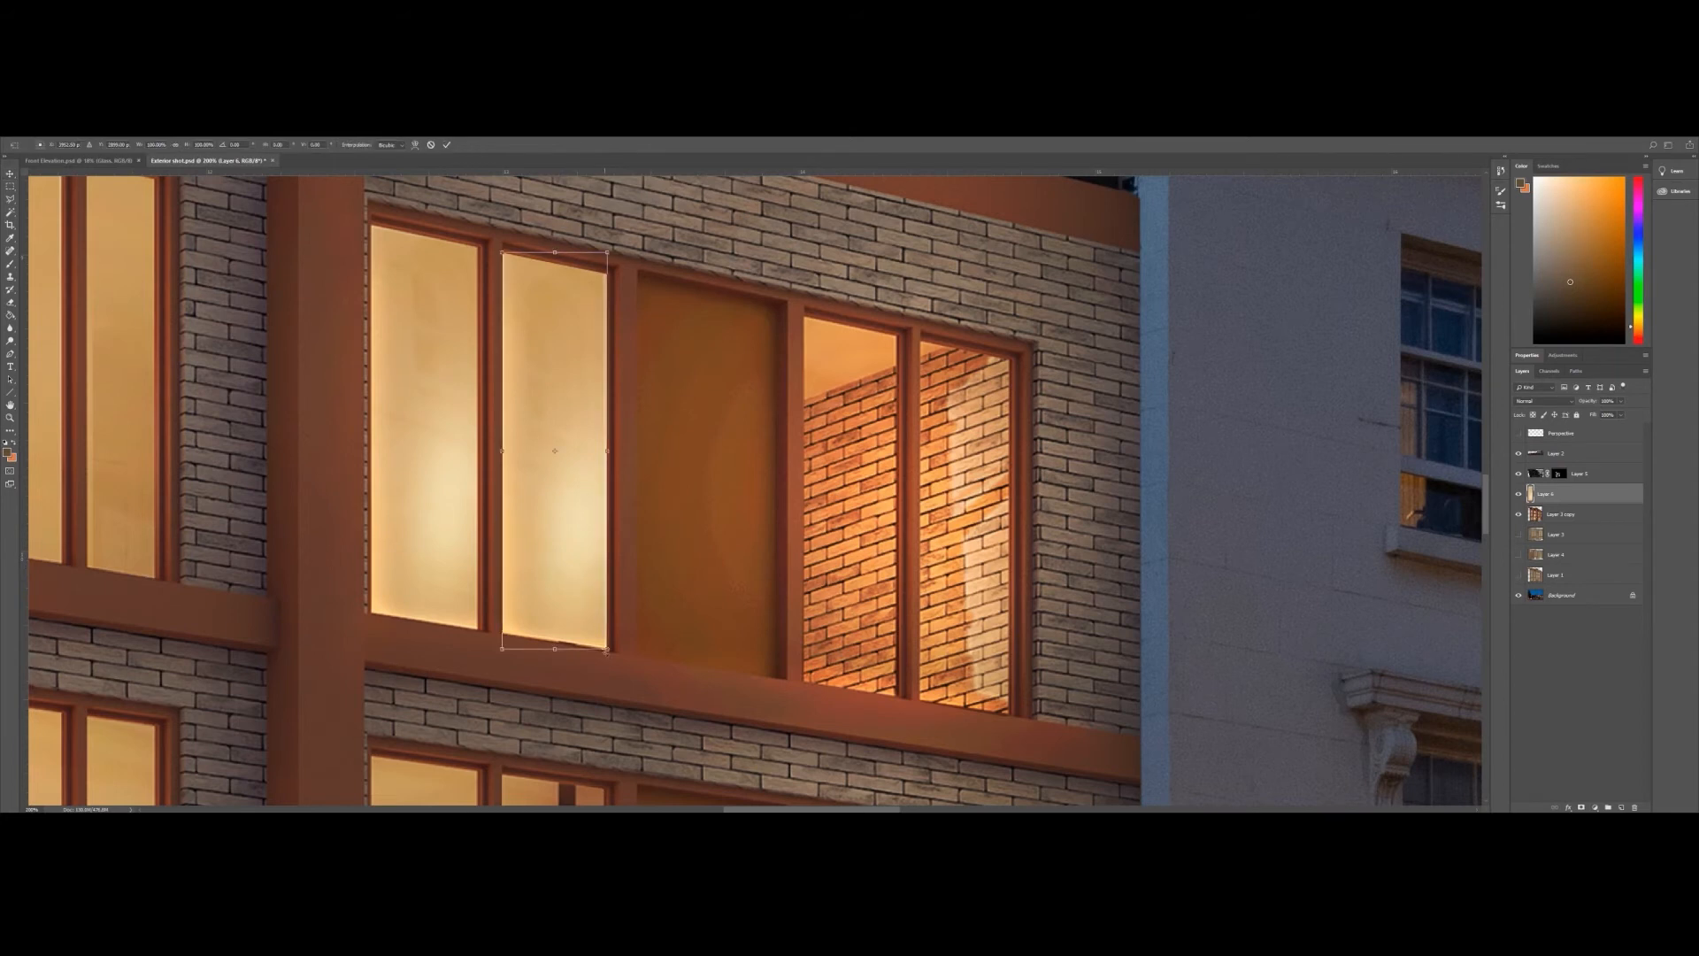
left_click_drag(610, 656, 605, 655)
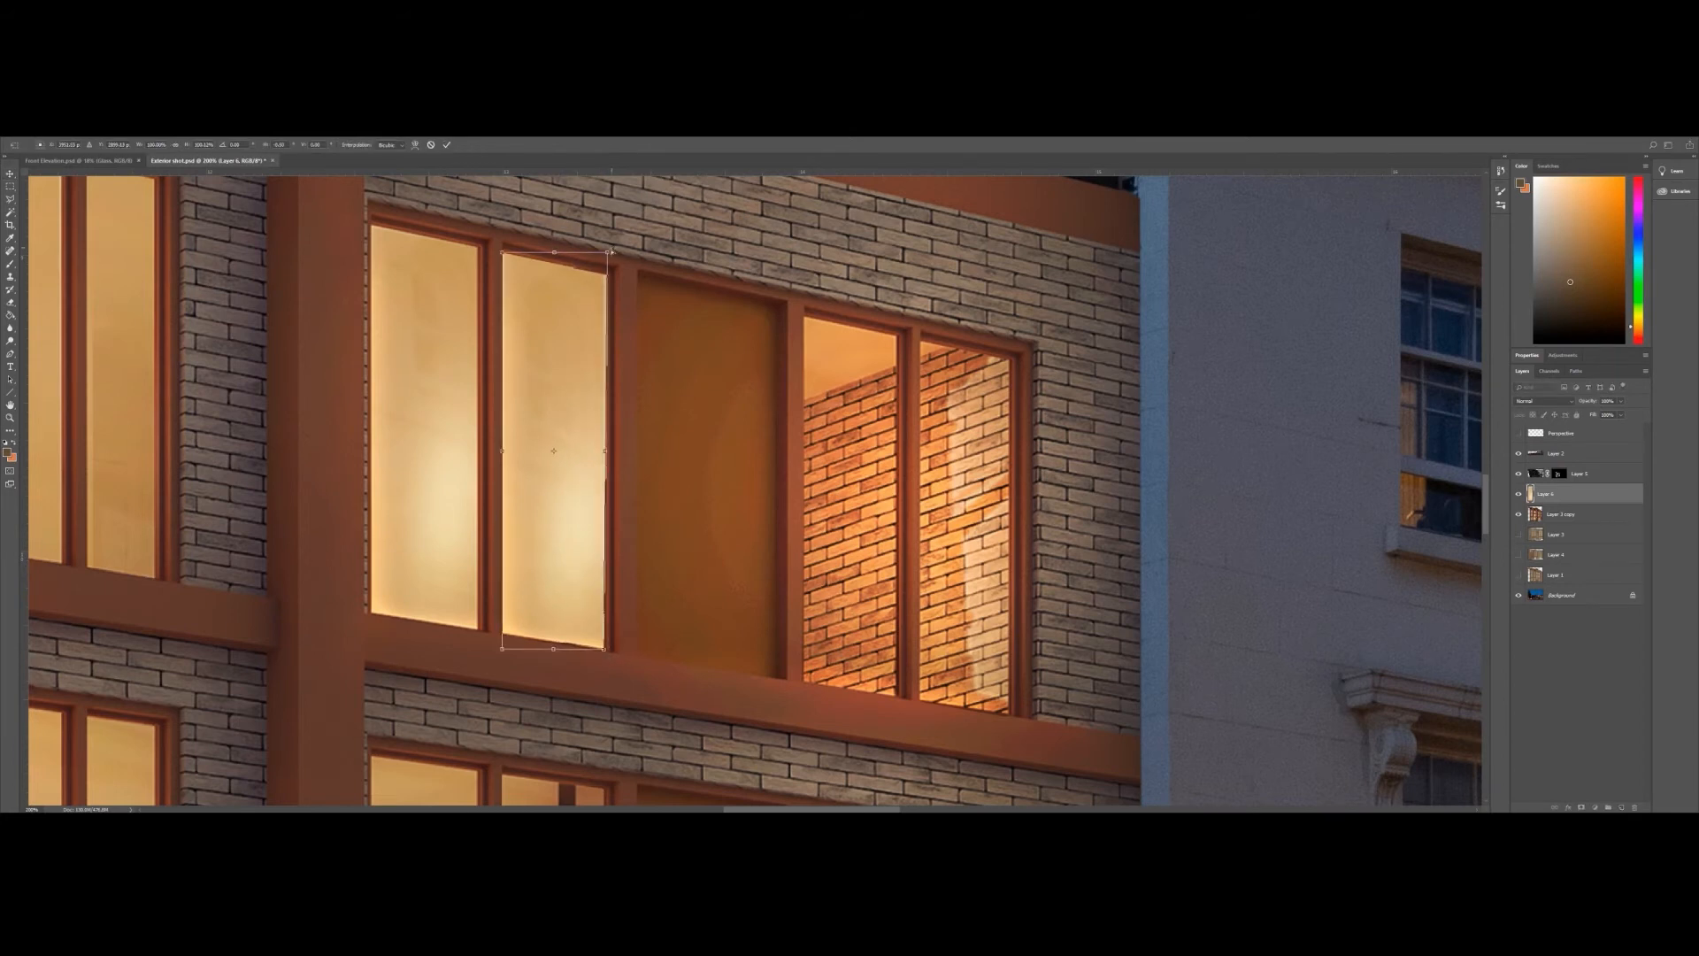
left_click_drag(600, 257, 598, 258)
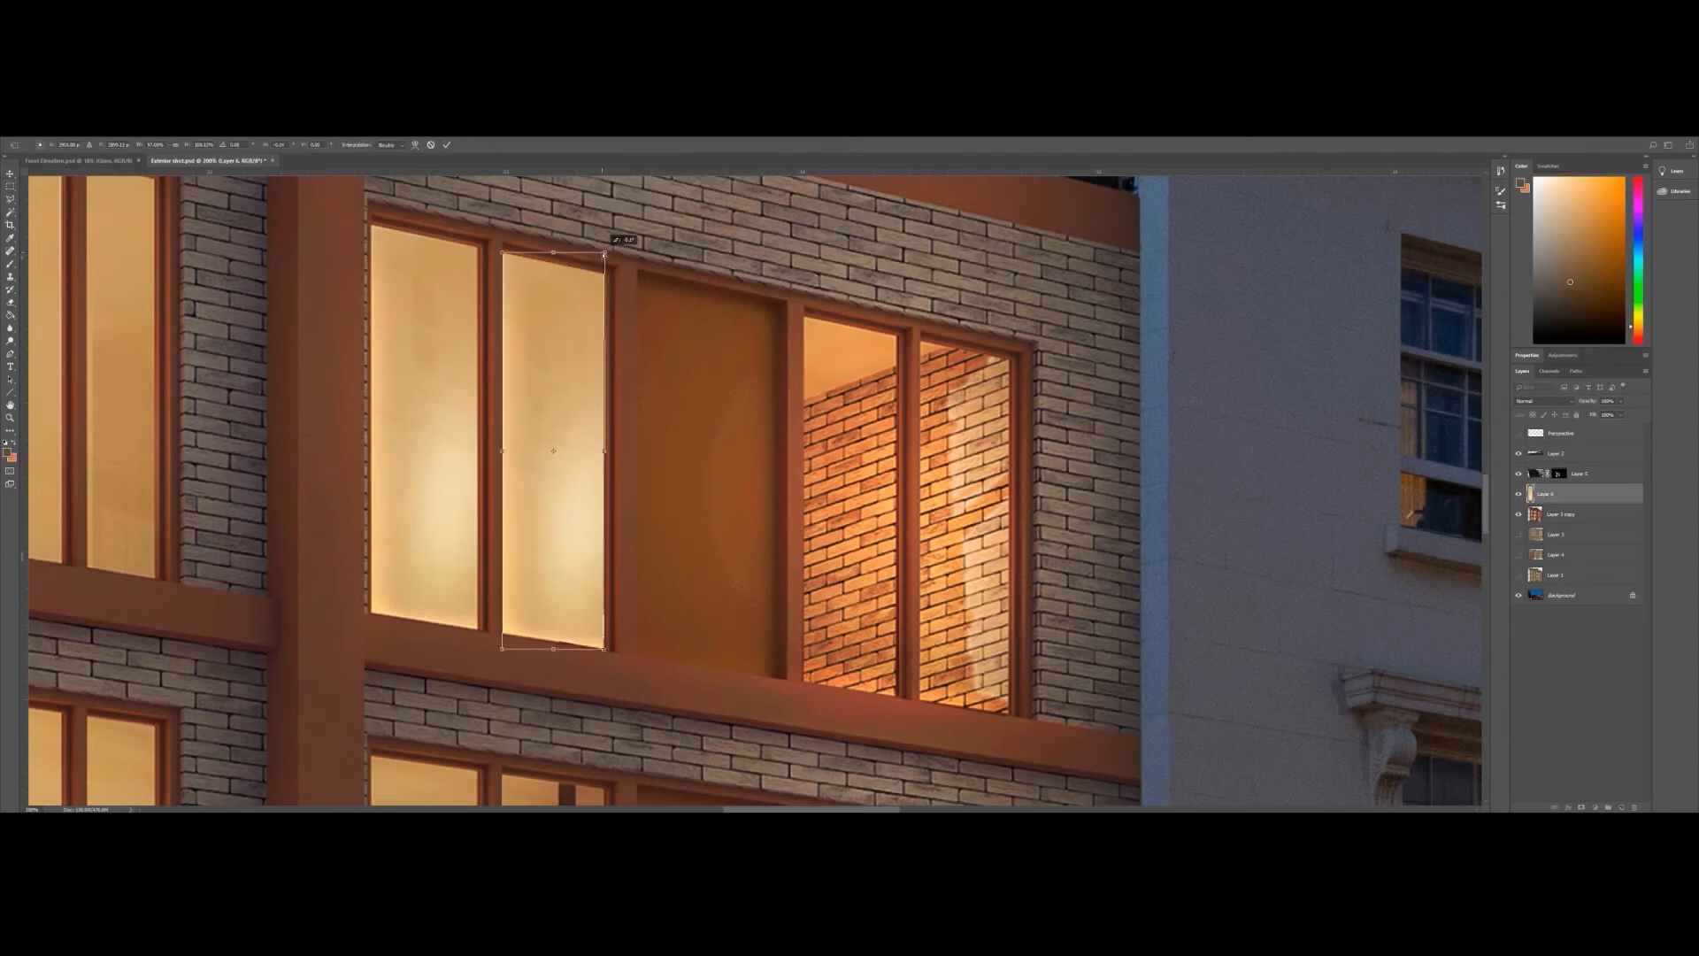
left_click_drag(502, 451, 501, 455)
key("Return")
- Outline the clear glass pane beside the dark-striped one in the window one floor below with the Polygonal Lasso
left_click(11, 416)
key("ctrl+0")
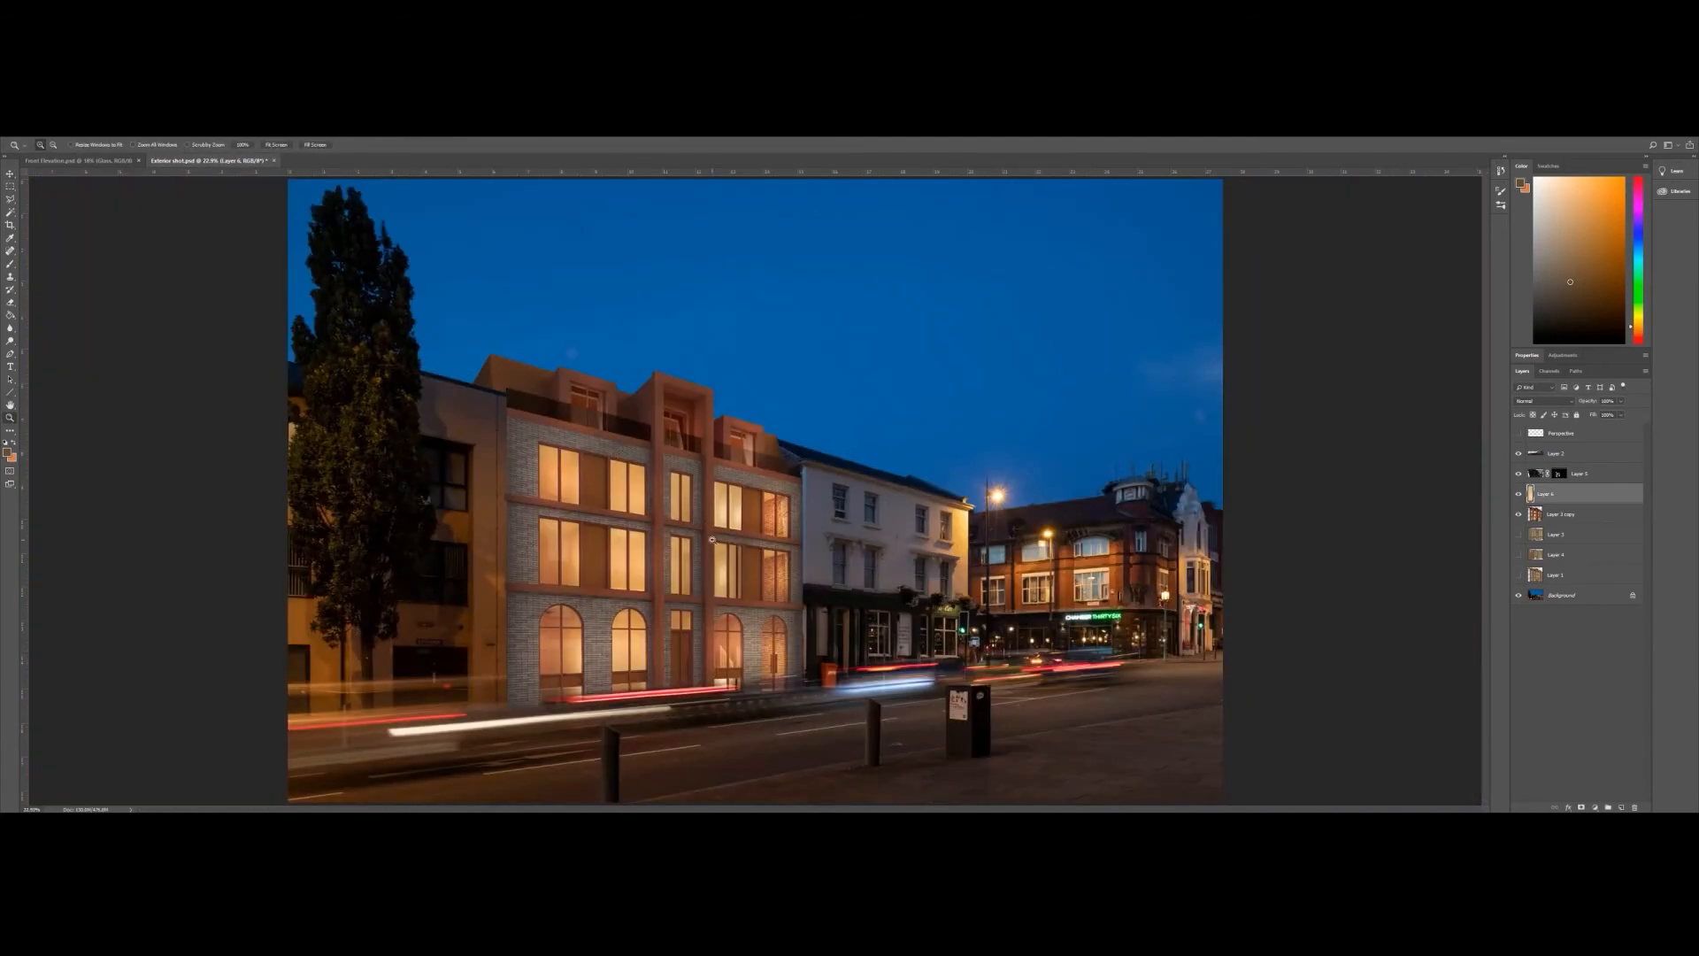
left_click(745, 612)
left_click(745, 612)
left_click(745, 613)
left_click(745, 613)
left_click(745, 612)
left_click(741, 452)
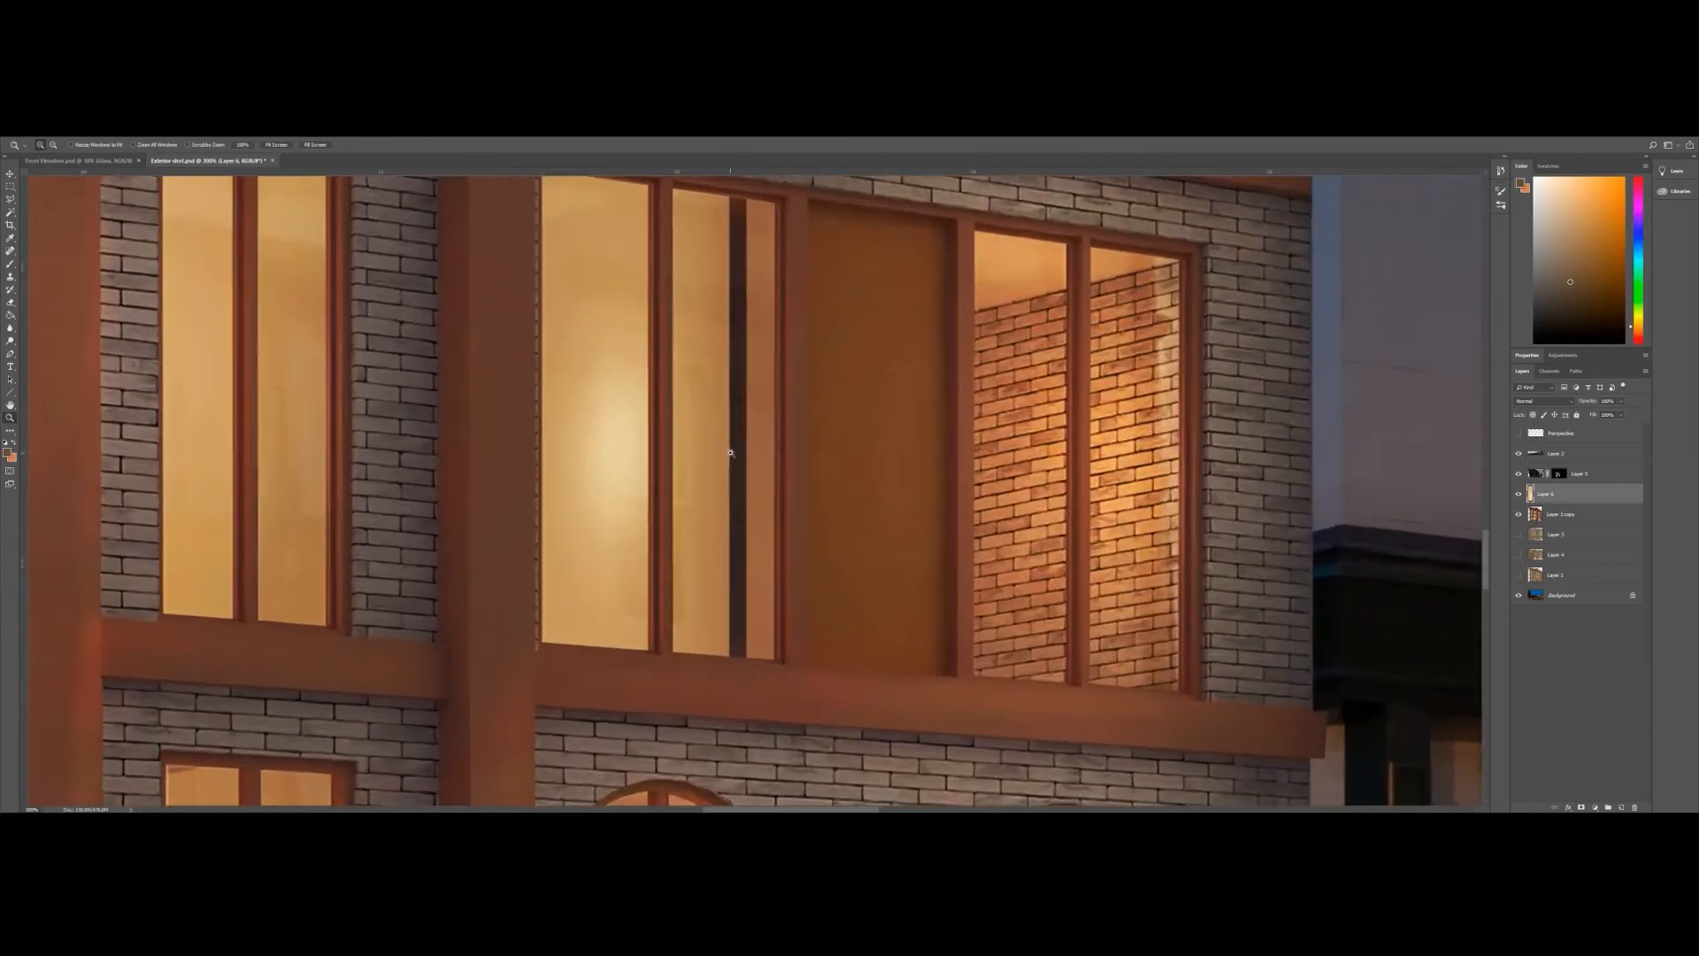
left_click(734, 454)
left_click(643, 442, "alt")
left_click(654, 355, "alt")
left_click_drag(658, 335, 623, 351)
left_click(623, 351)
left_click(623, 350)
left_click(514, 382, "alt")
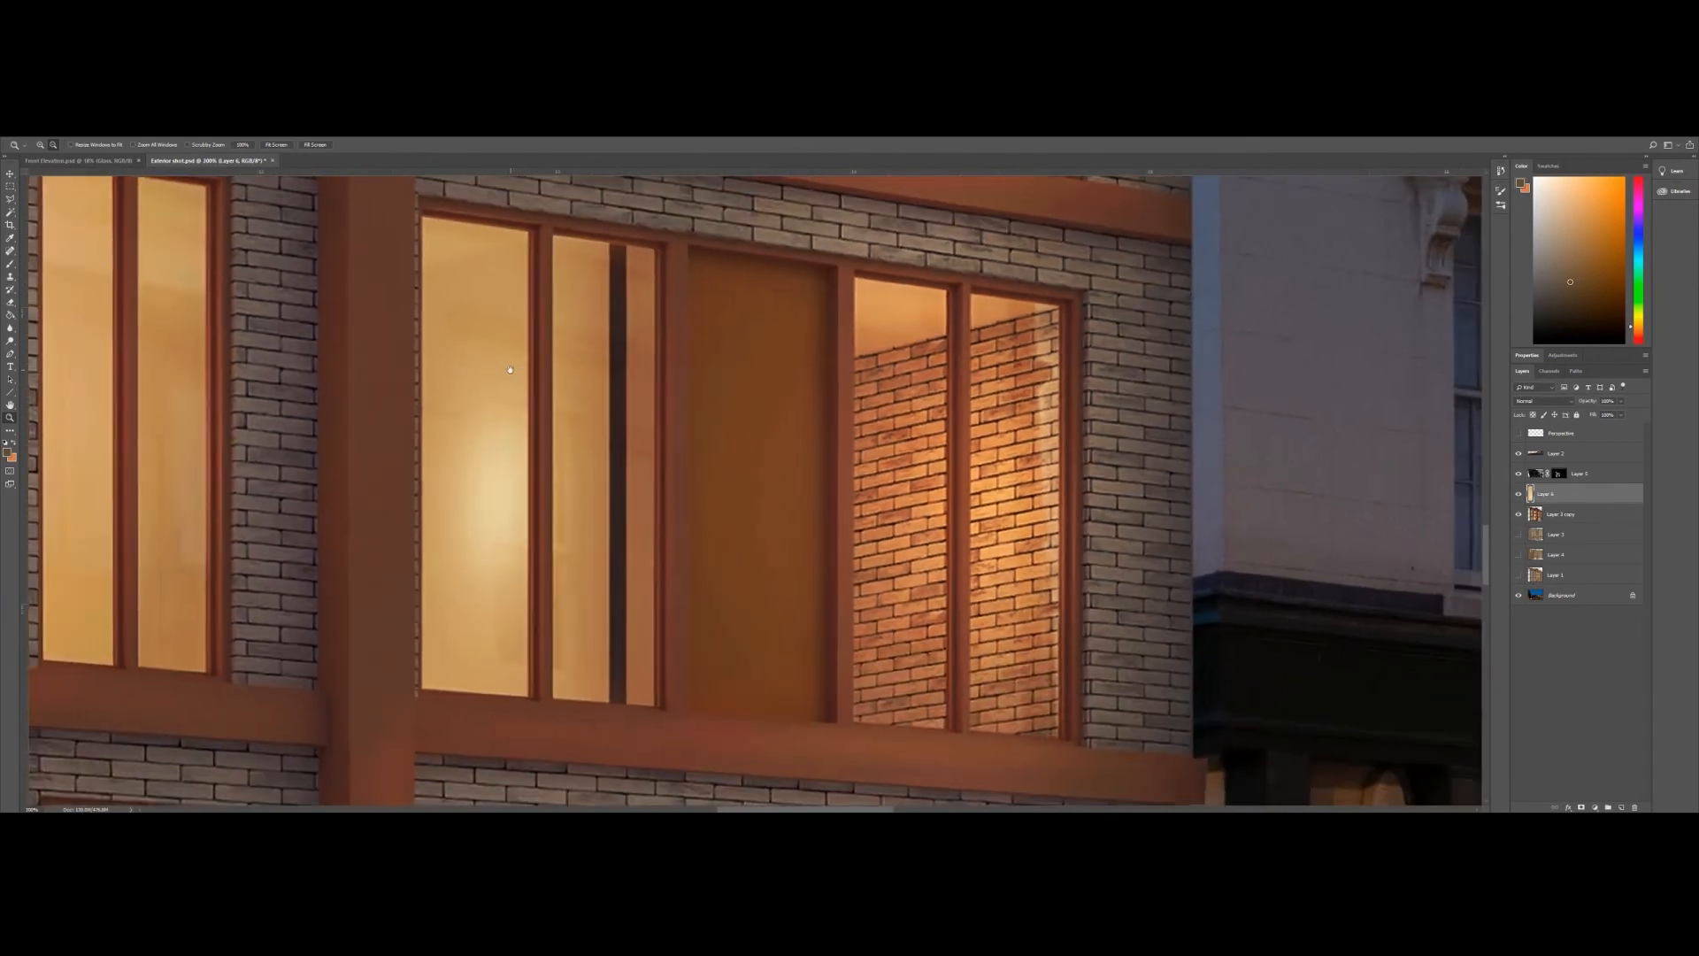
left_click(11, 200)
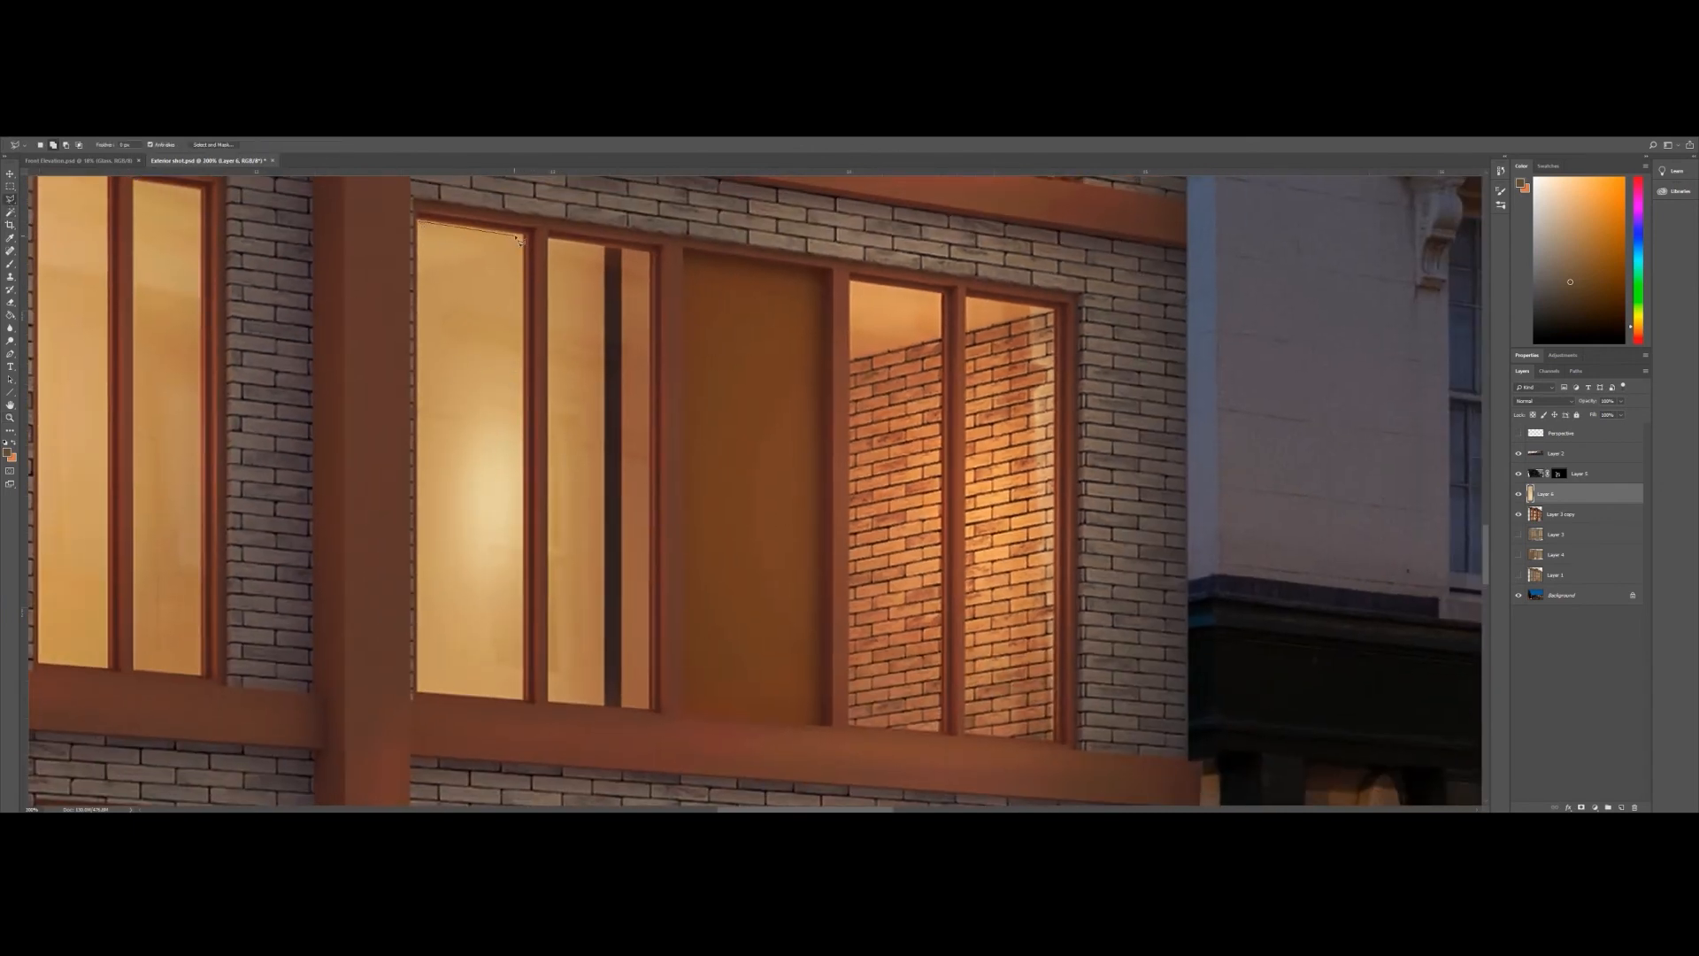
left_click(522, 698)
double_click(421, 698)
- Duplicate the lower pane from the building layer onto a new layer and fit it over the neighbouring dark-striped pane
left_click(1559, 519)
key("ctrl+j")
key("v")
left_click(468, 288)
left_click_drag(468, 288, 584, 286)
key("ctrl+t")
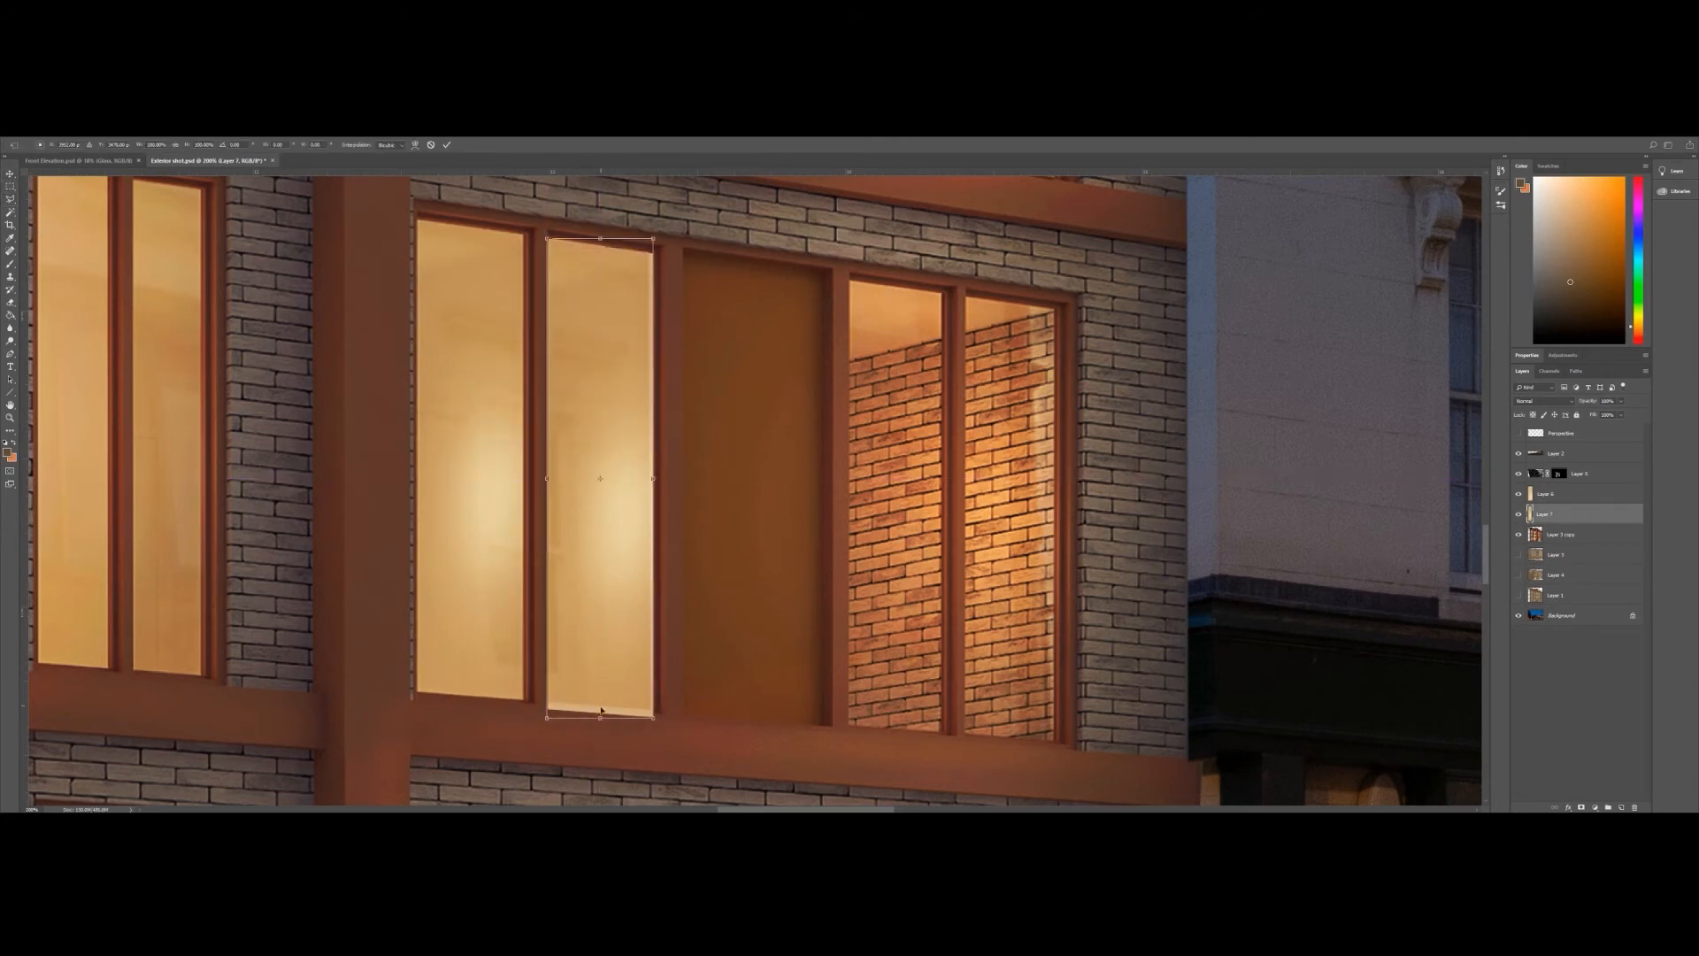
left_click_drag(600, 717, 652, 709)
left_click_drag(656, 240, 651, 237)
key("Return")
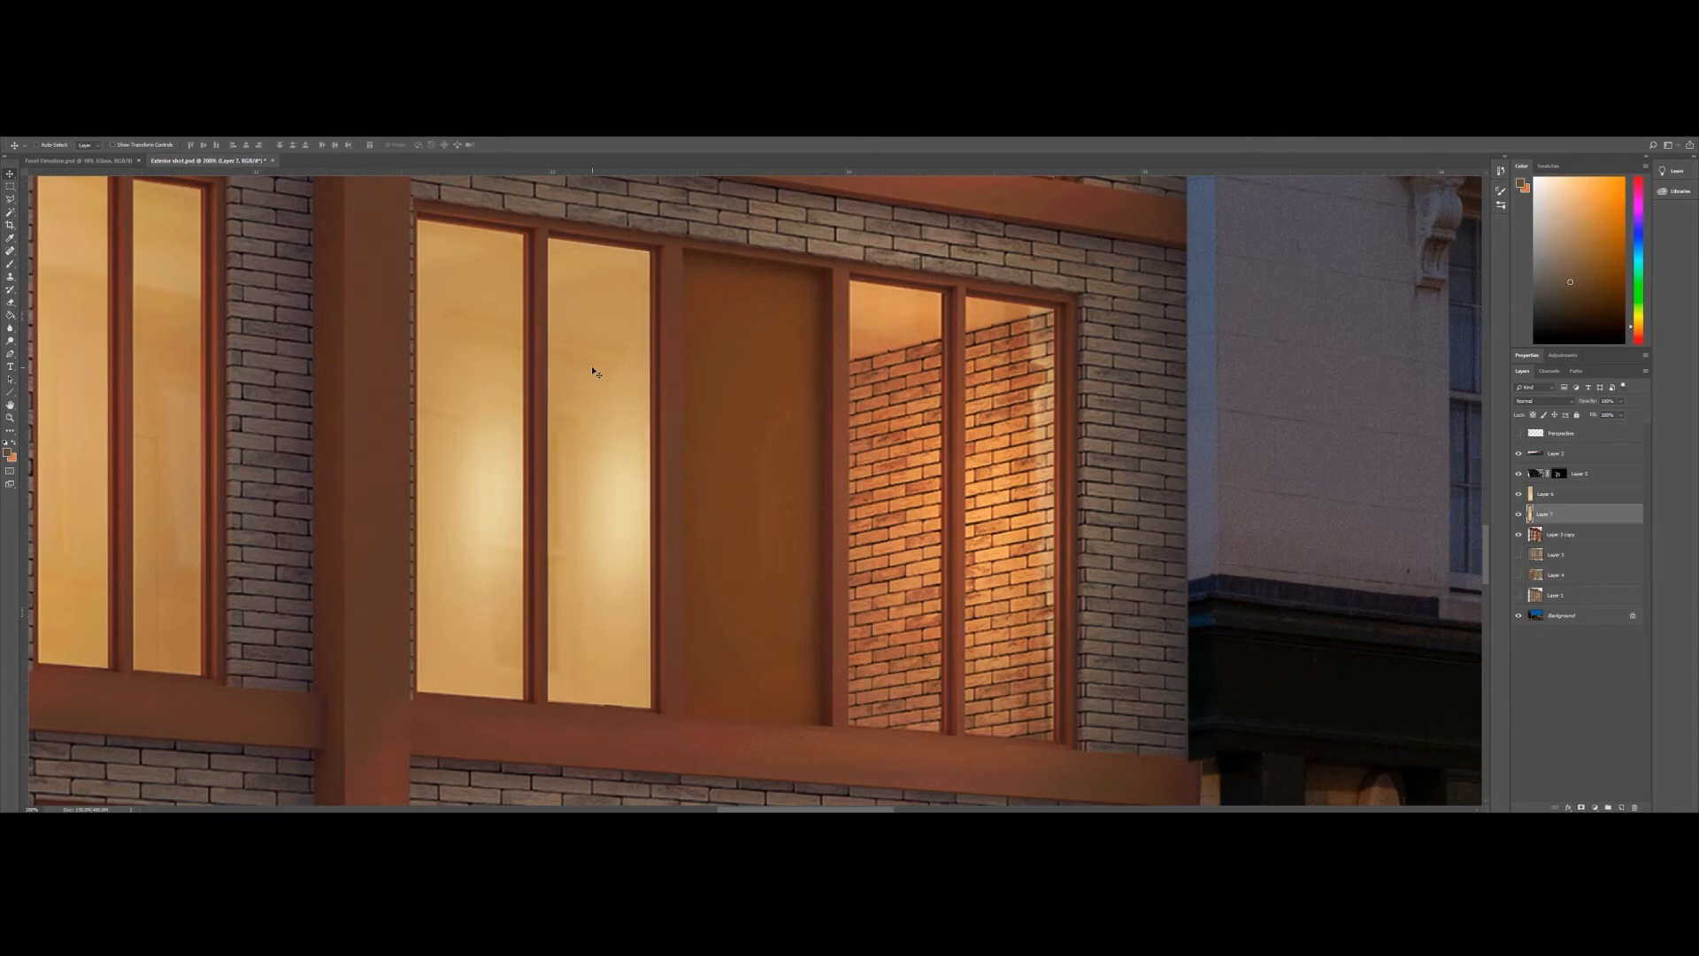
- Merge the two copied pane layers with the building layer
left_click(1557, 497)
left_click(1556, 537, "shift")
right_click(1557, 536)
left_click(1580, 409)
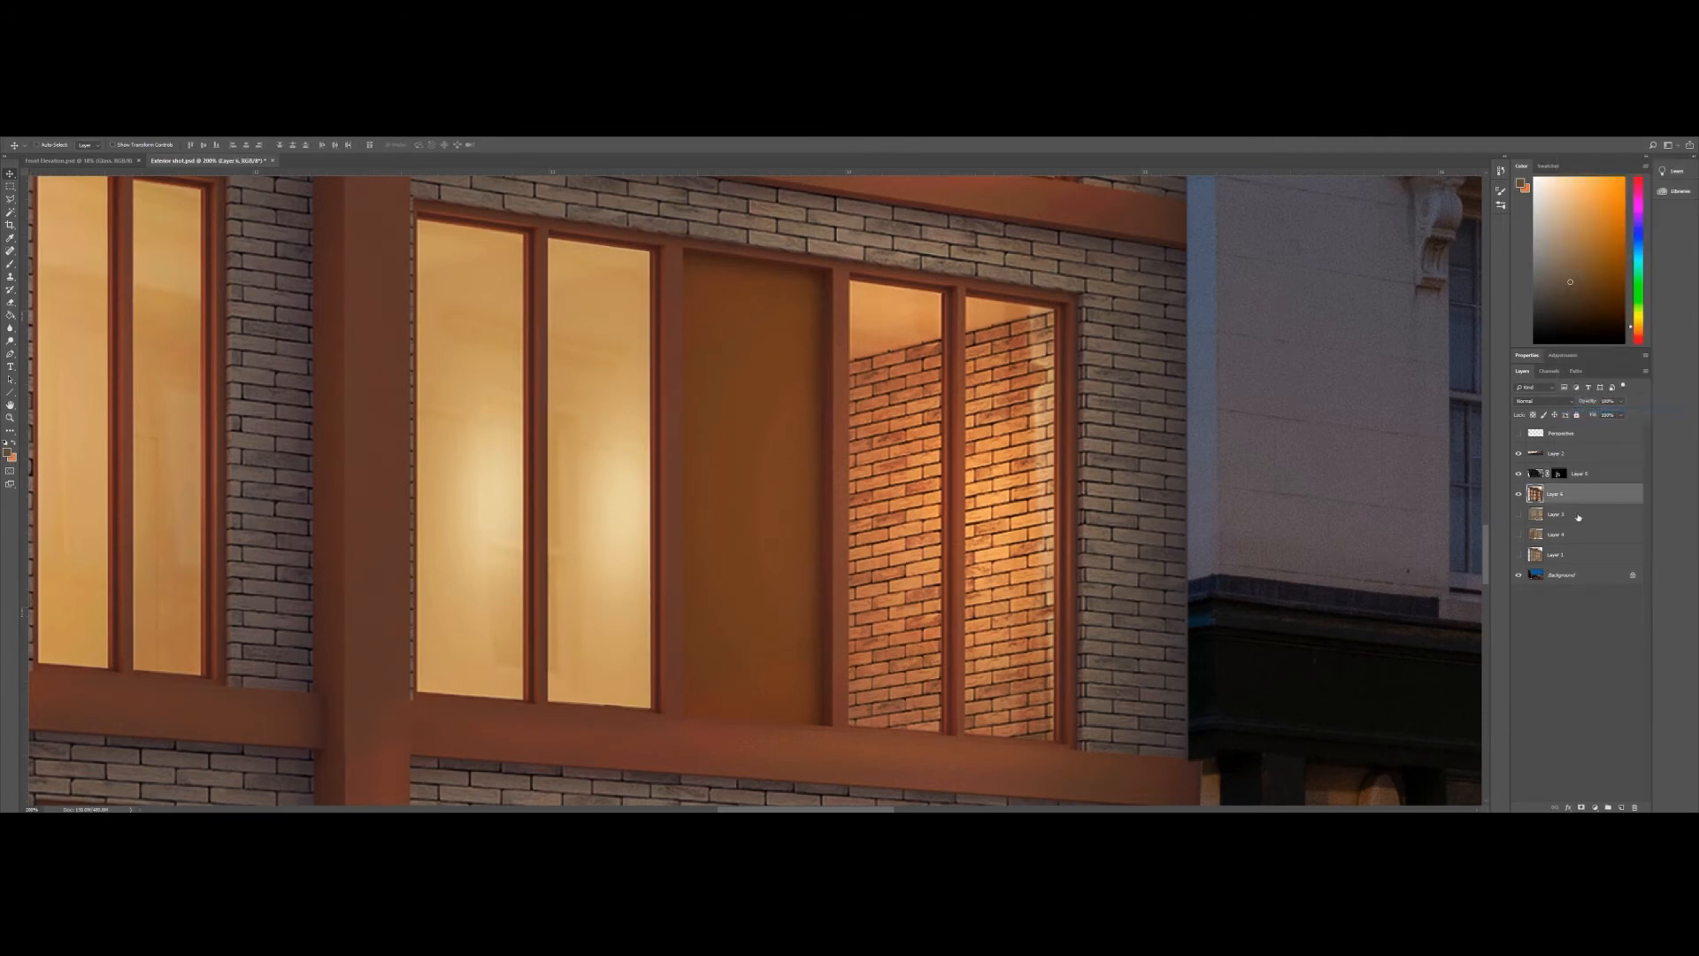
- Copy both lit panes of the upper window to a new layer and place them over the brick-wall window beside the solid panel
left_click_drag(498, 358, 543, 797)
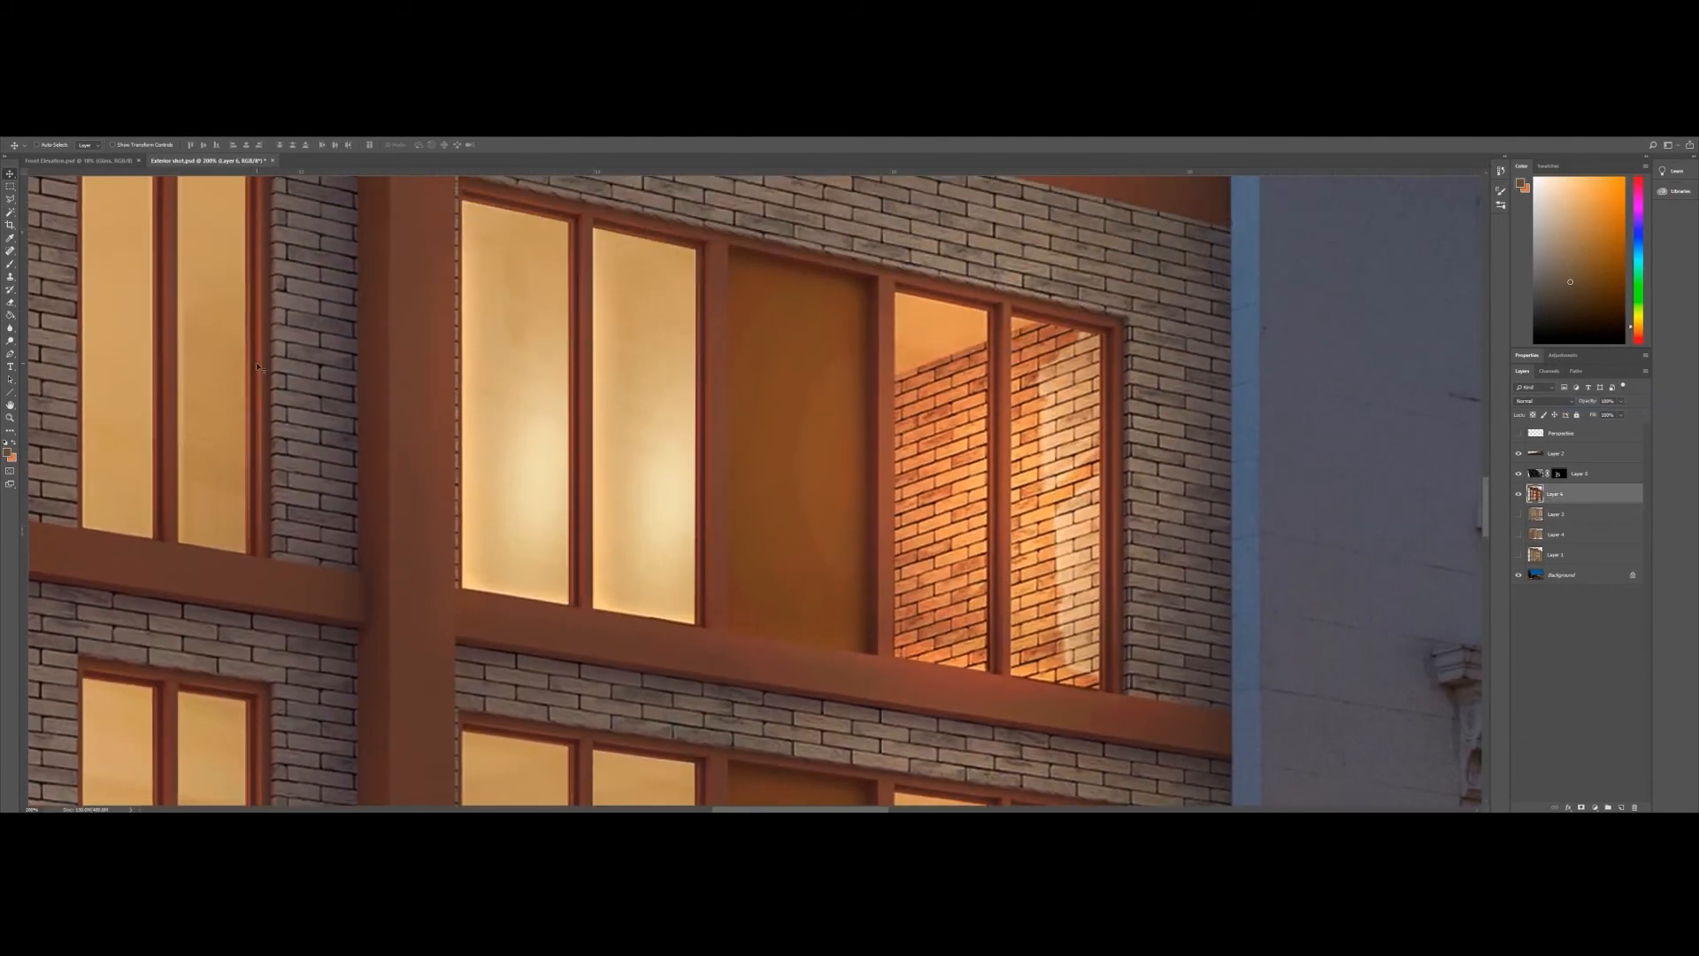
left_click(10, 199)
left_click_drag(493, 254, 475, 310)
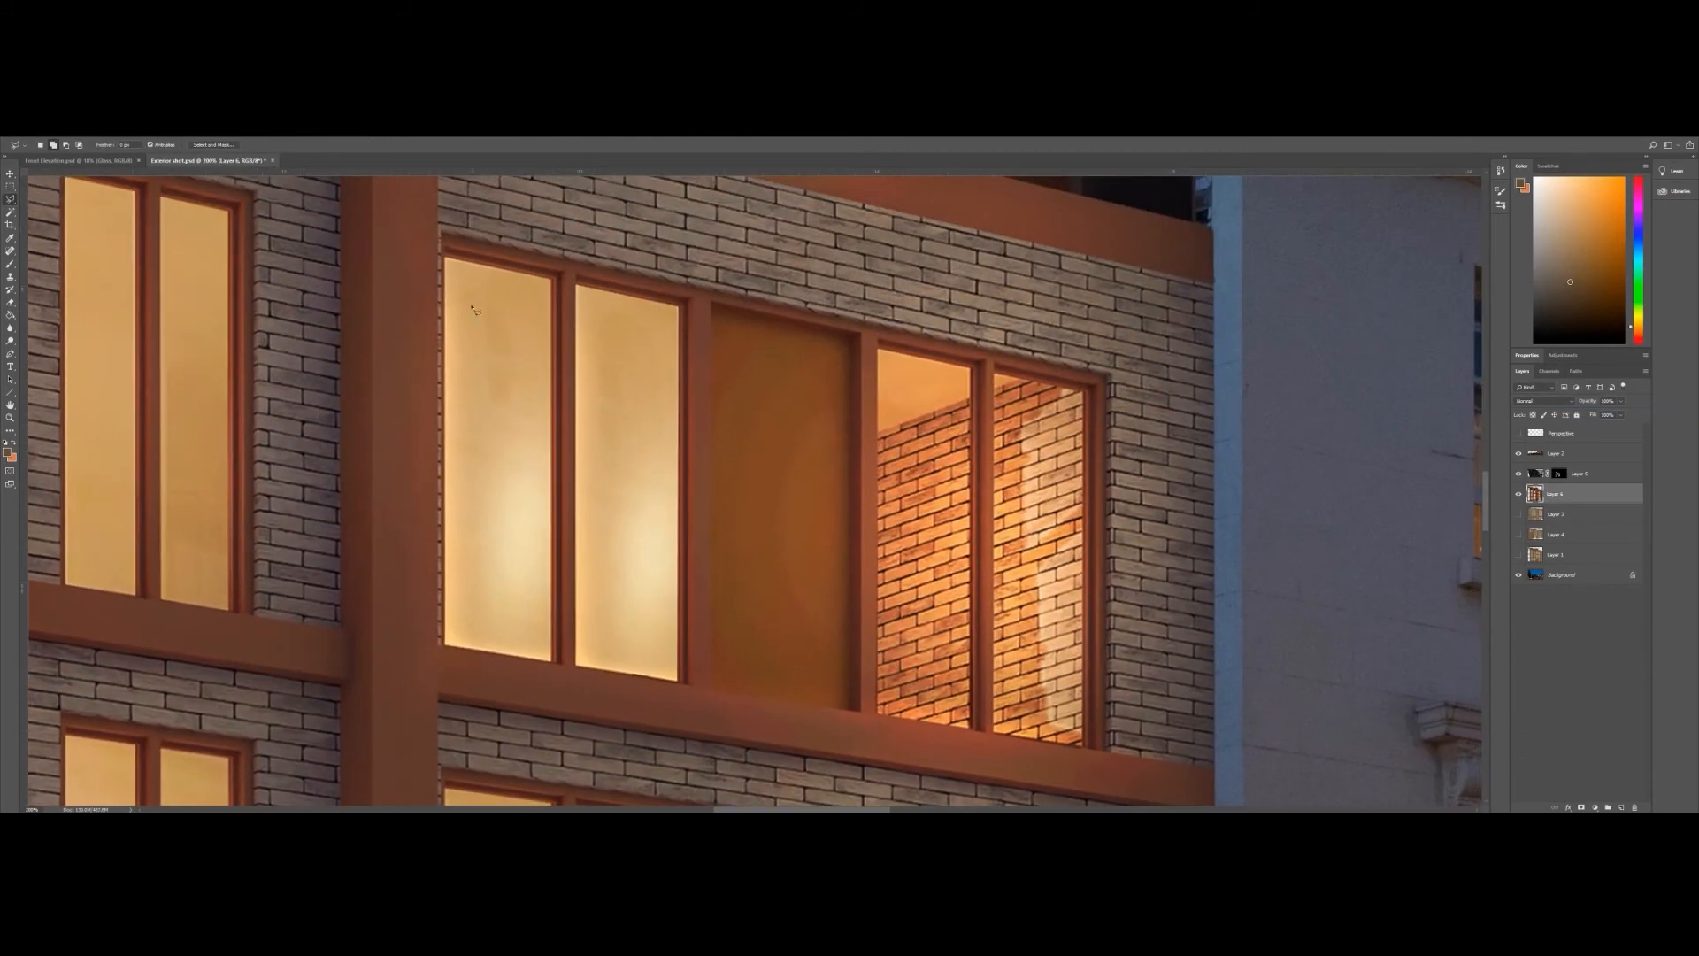
left_click(445, 258)
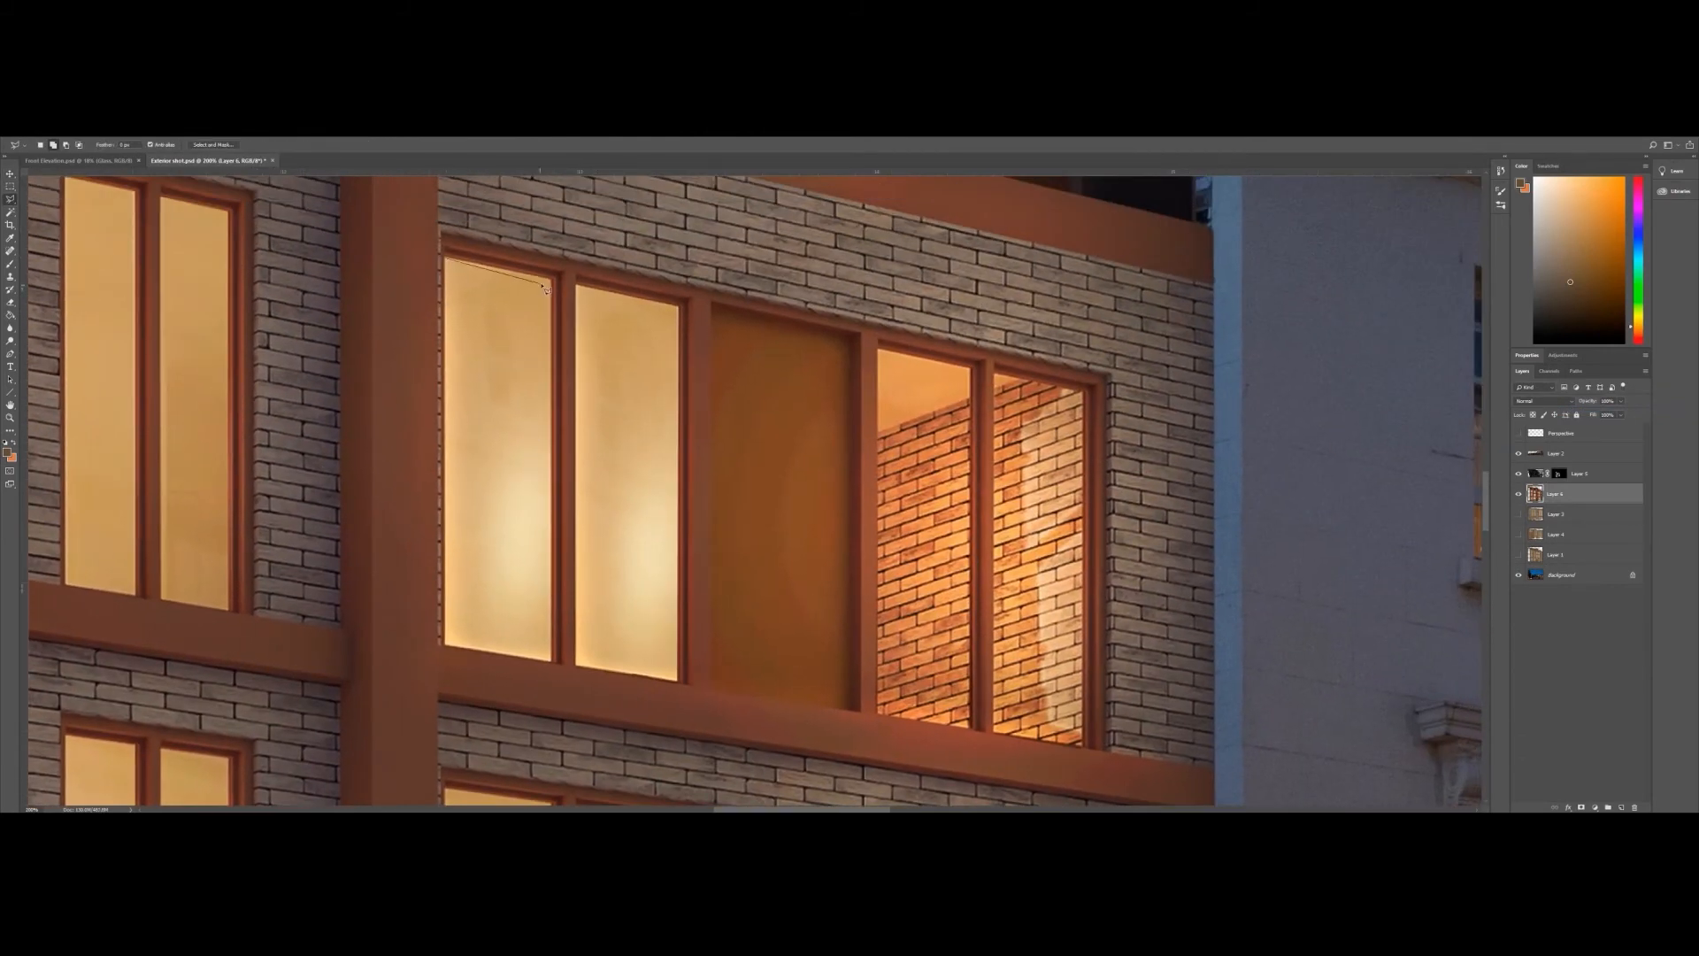
left_click(679, 306)
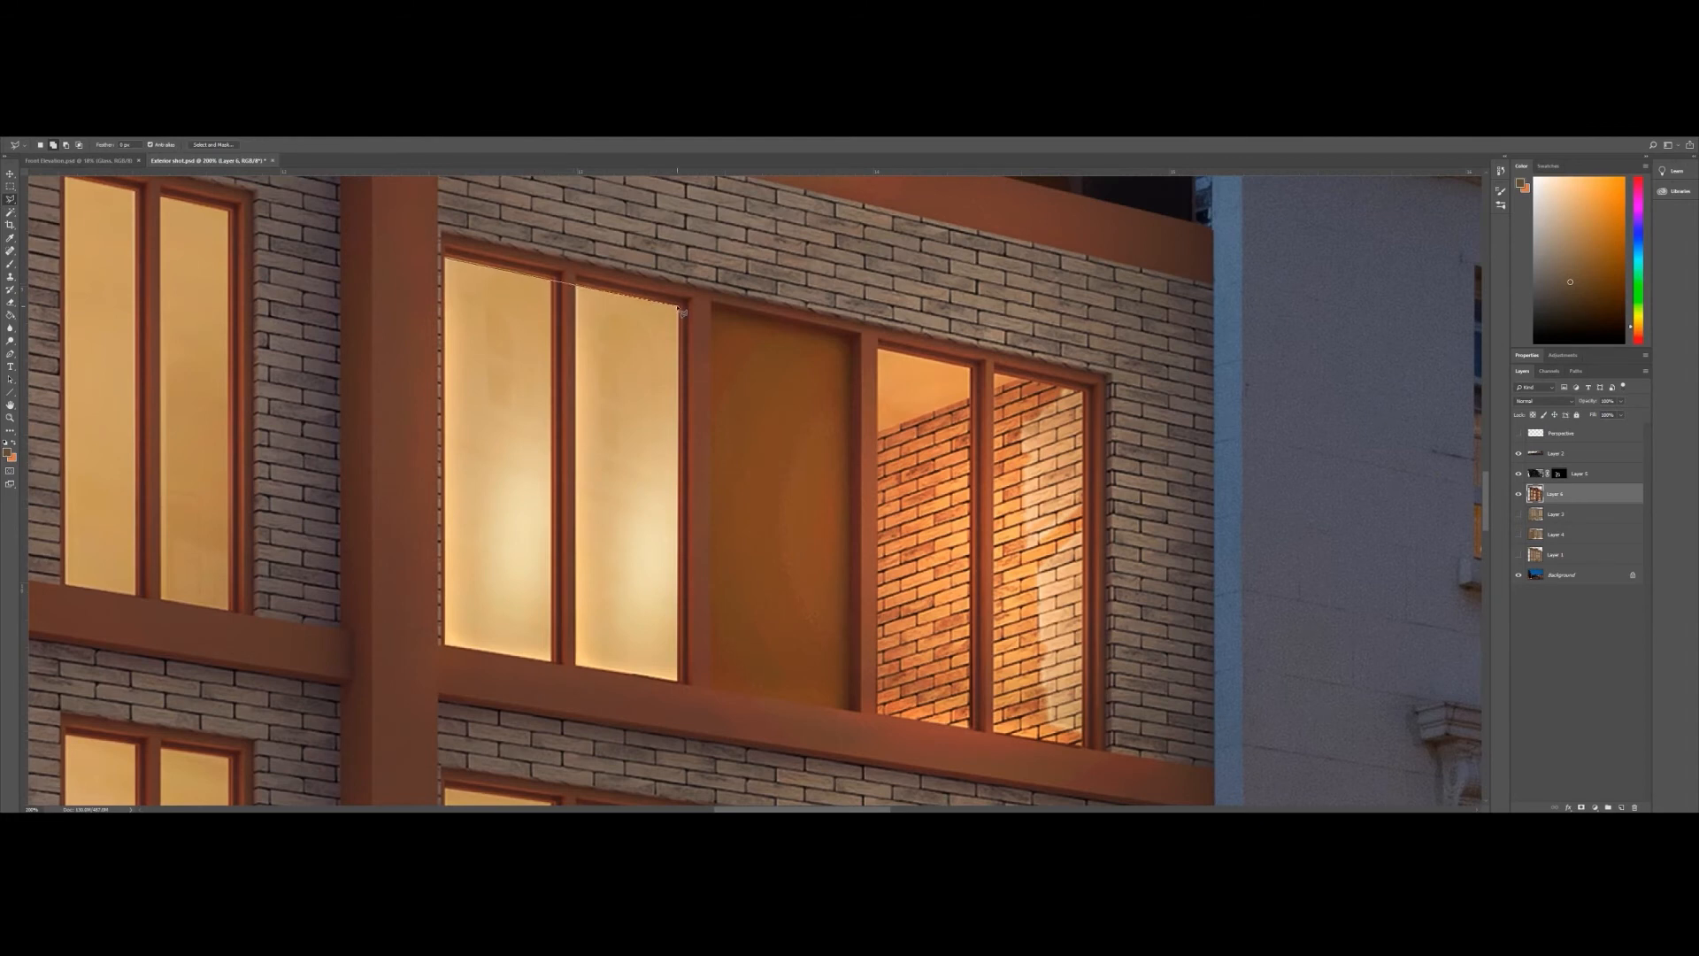
left_click(678, 681)
double_click(446, 646)
key("ctrl+j")
key("v")
left_click_drag(460, 318, 892, 408)
left_click_drag(897, 482, 639, 370)
- Reshape the copied pair of panes with Free Transform to fit the window frame and fit the whole image in view
key("ctrl+t")
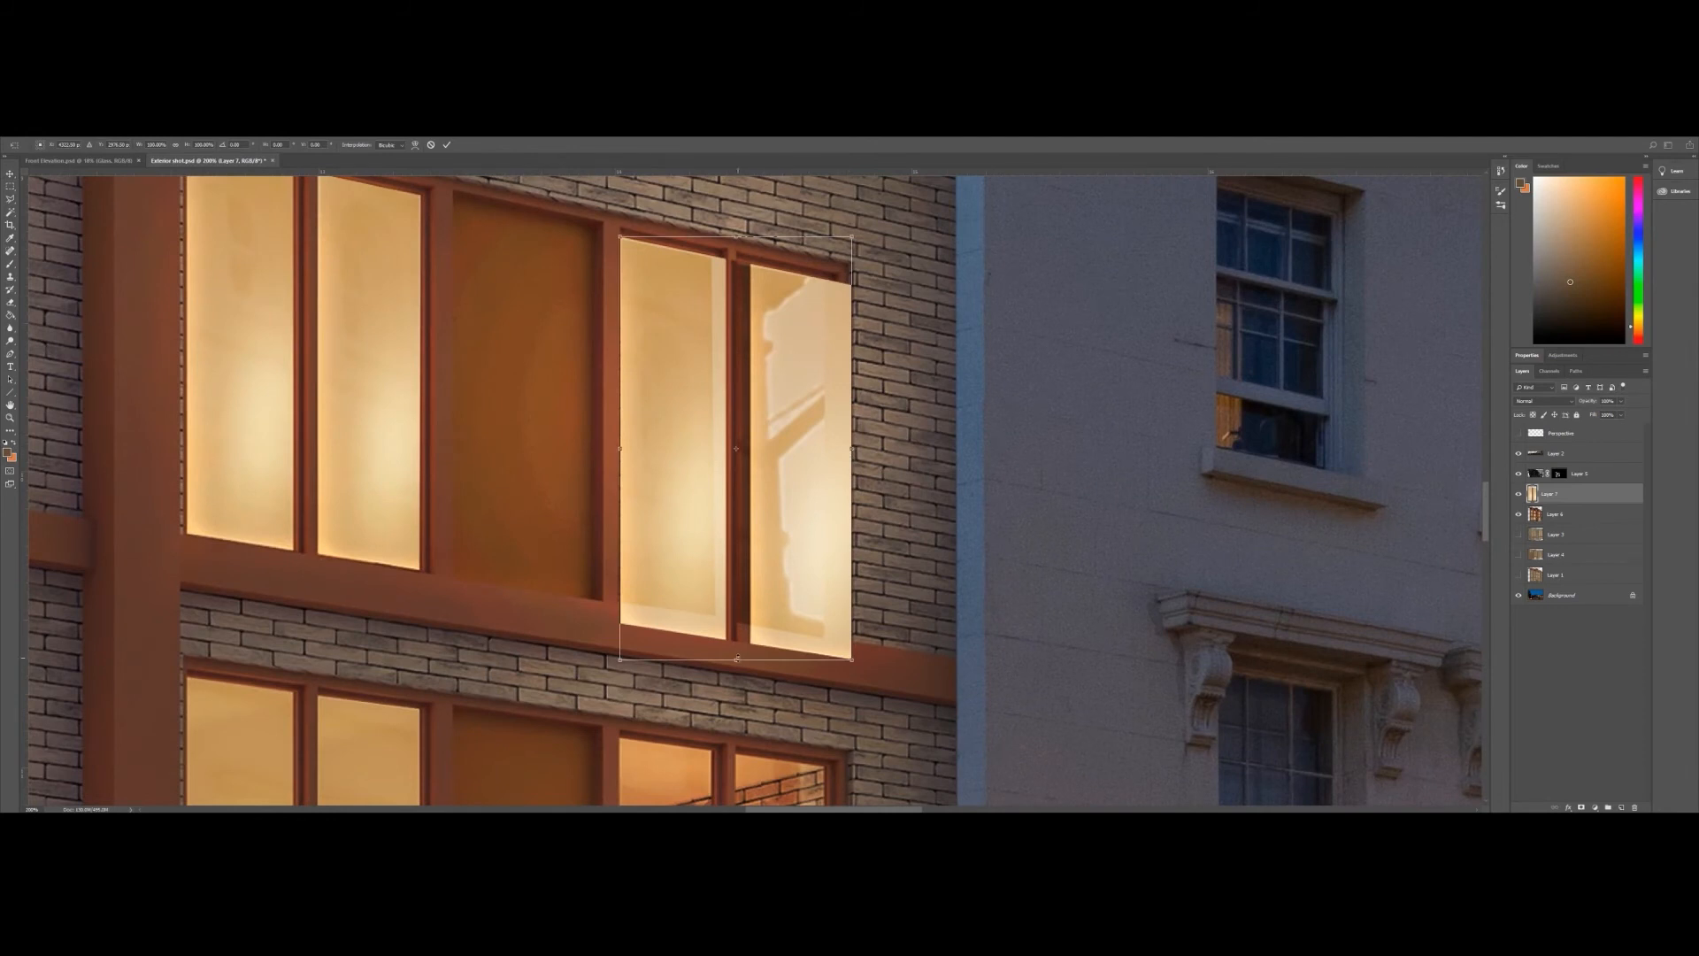
left_click_drag(620, 659, 619, 635)
left_click_drag(852, 659, 824, 633)
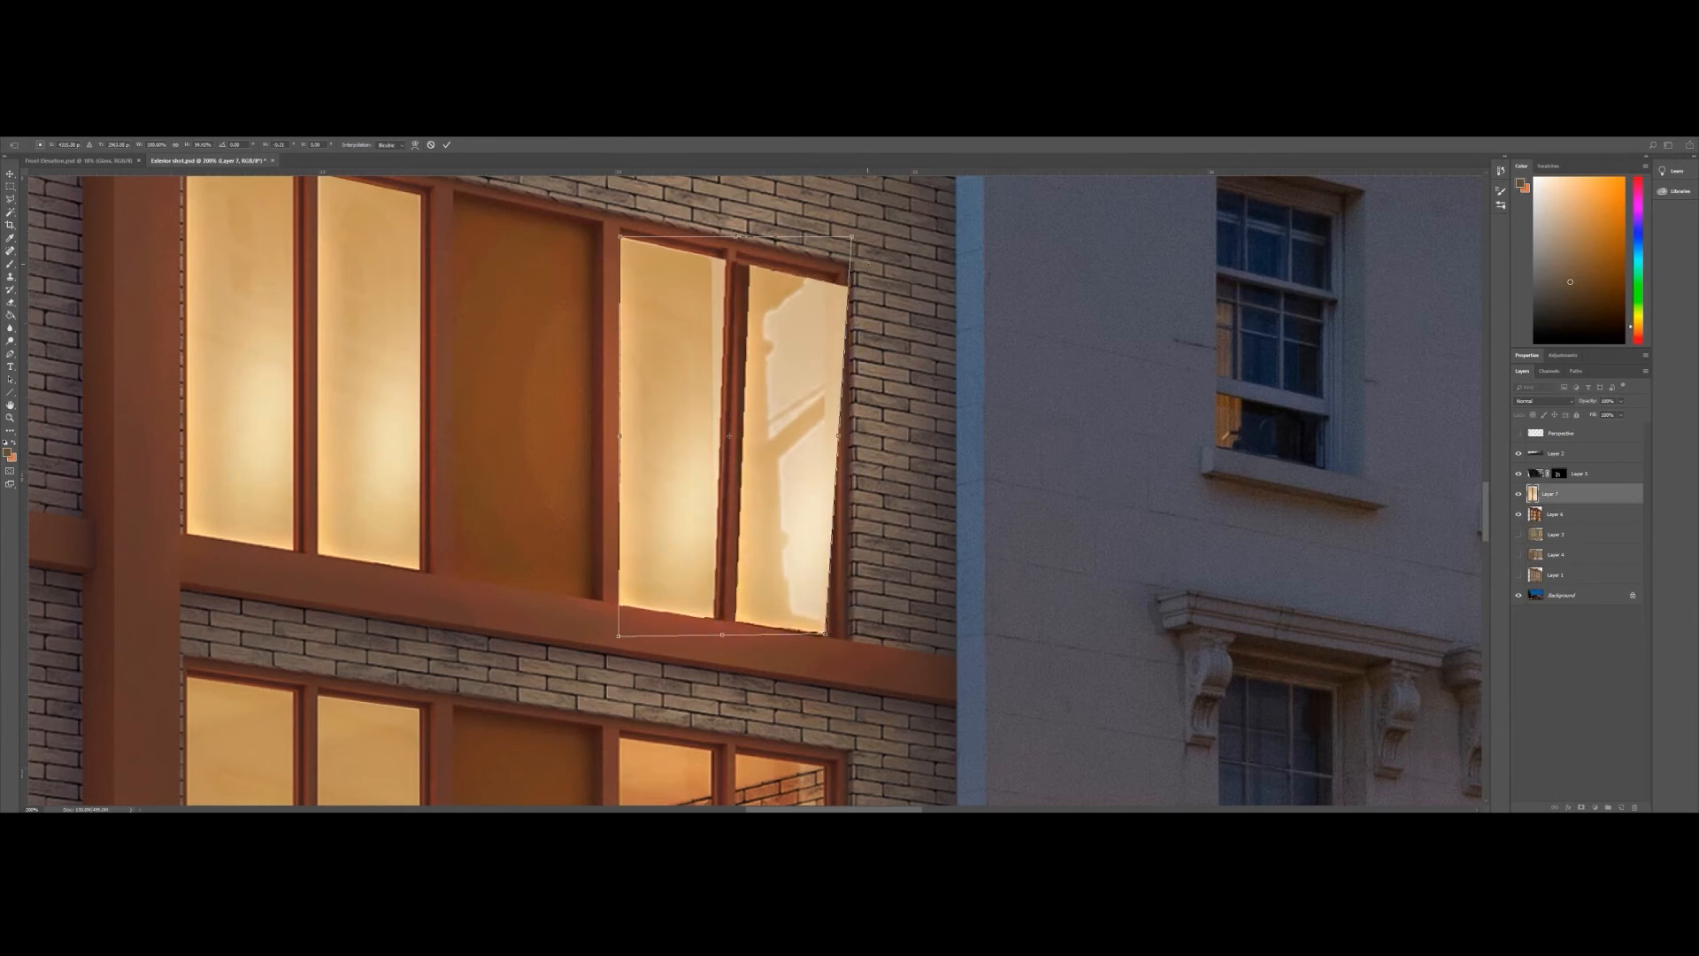
left_click_drag(853, 239, 831, 235)
left_click_drag(620, 238, 621, 234)
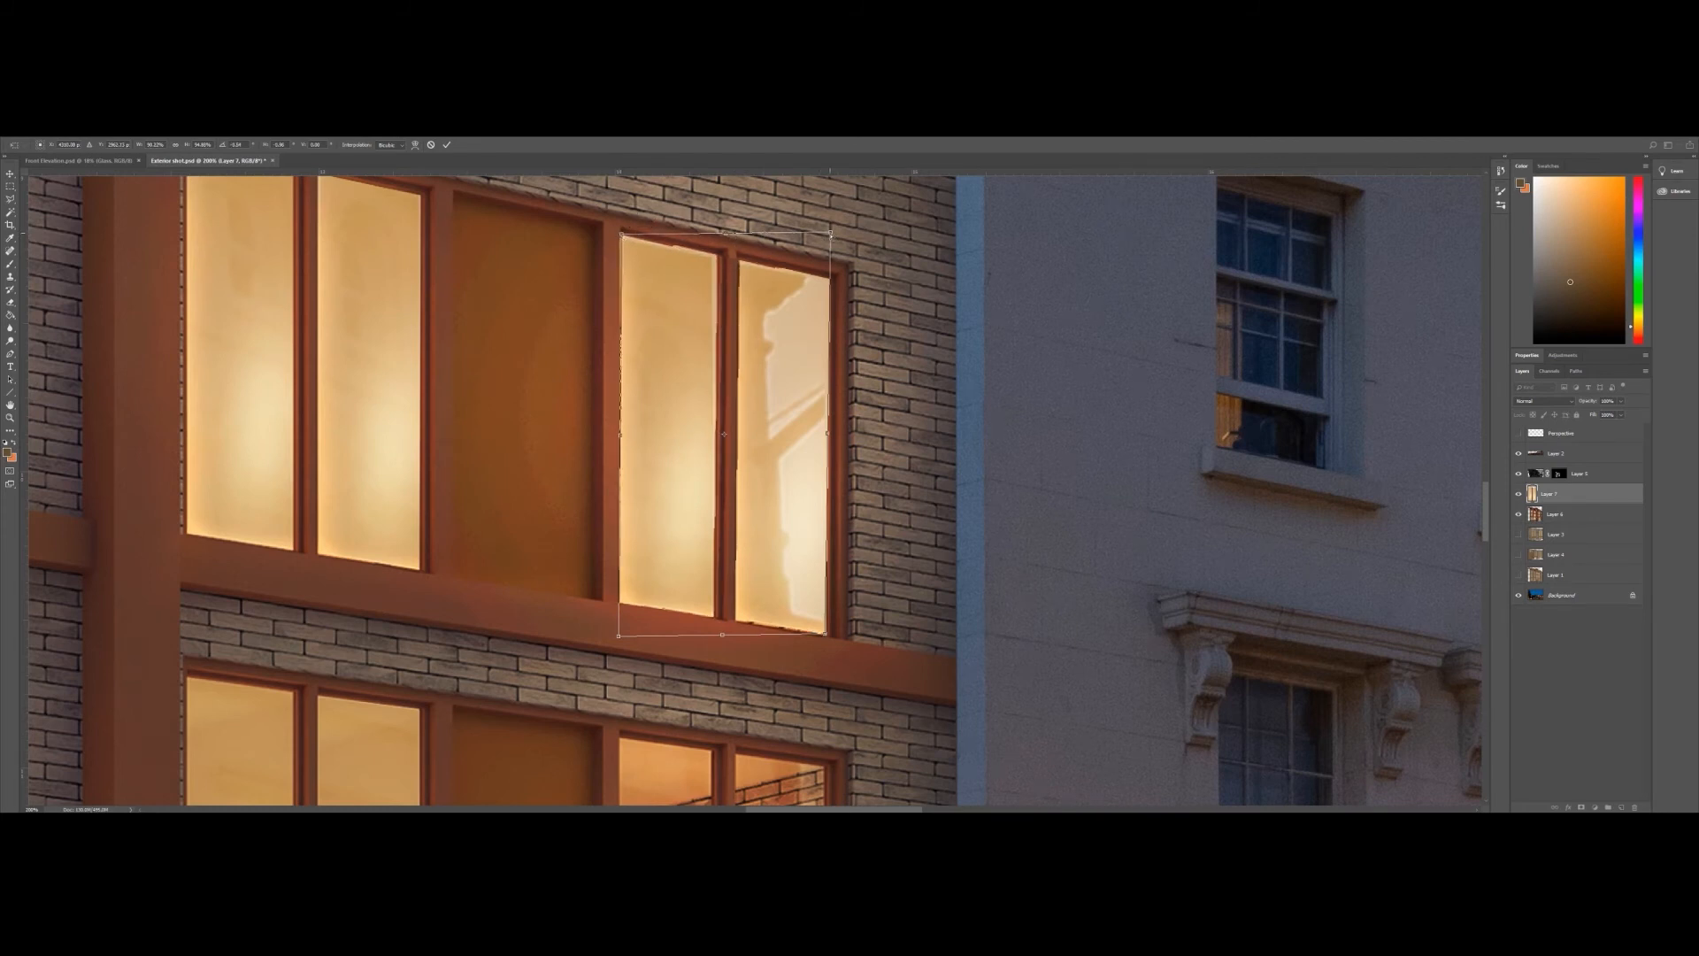
left_click_drag(622, 235, 620, 239)
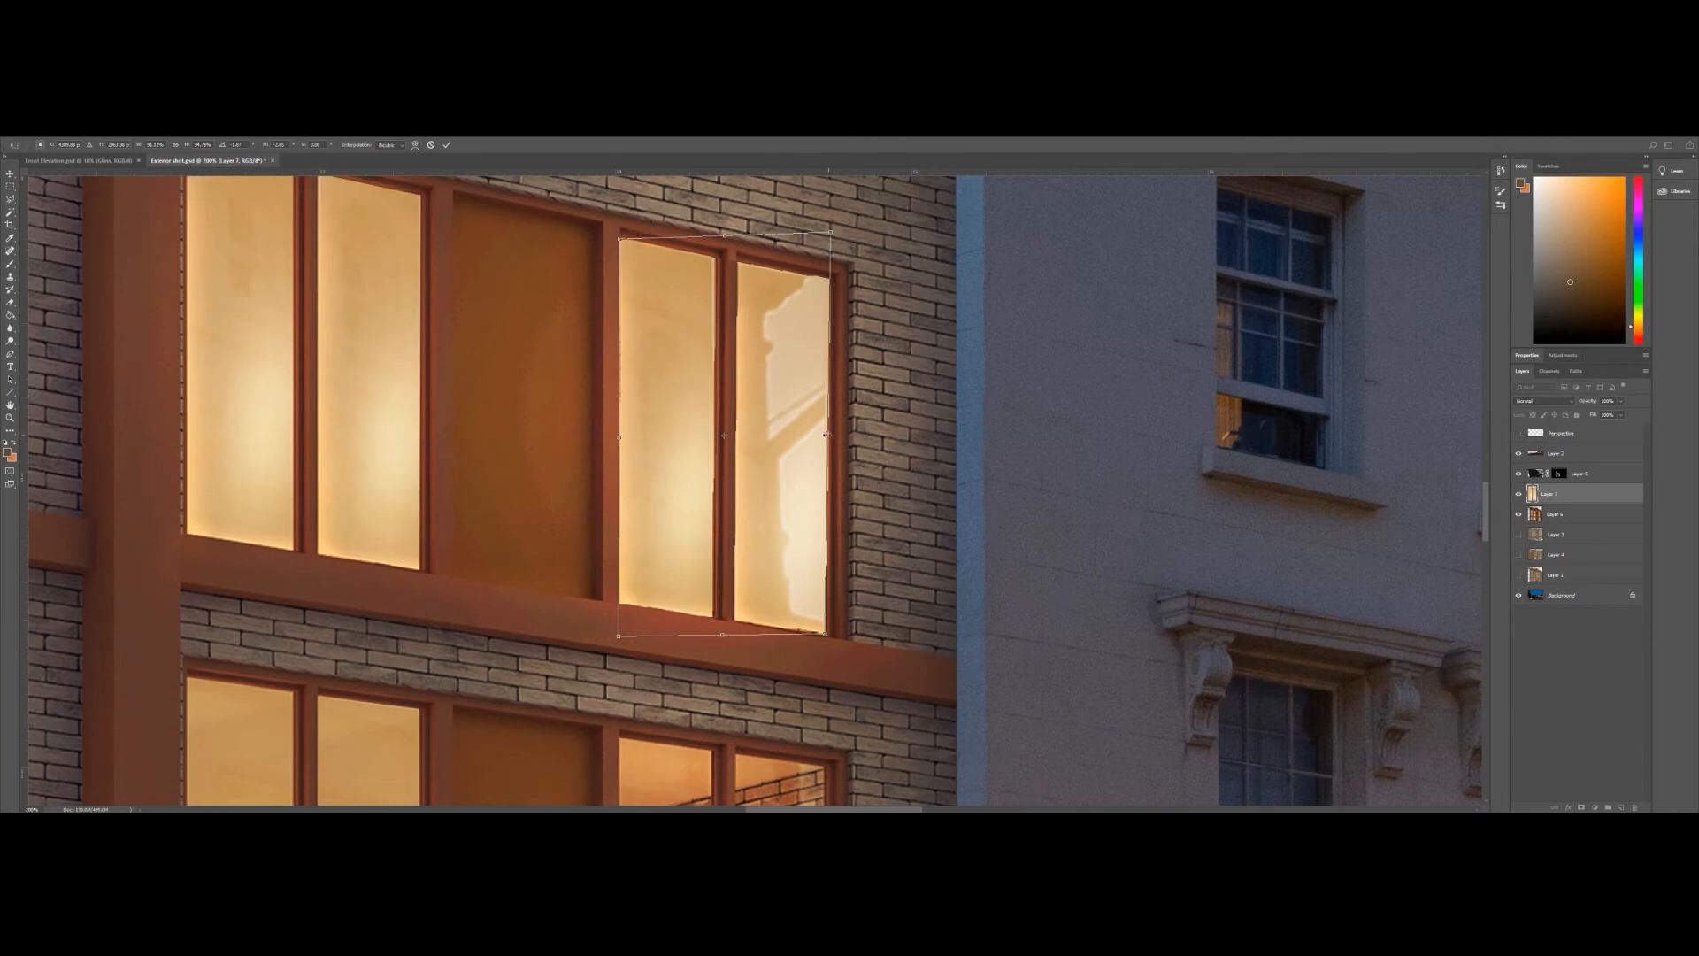
key("Return")
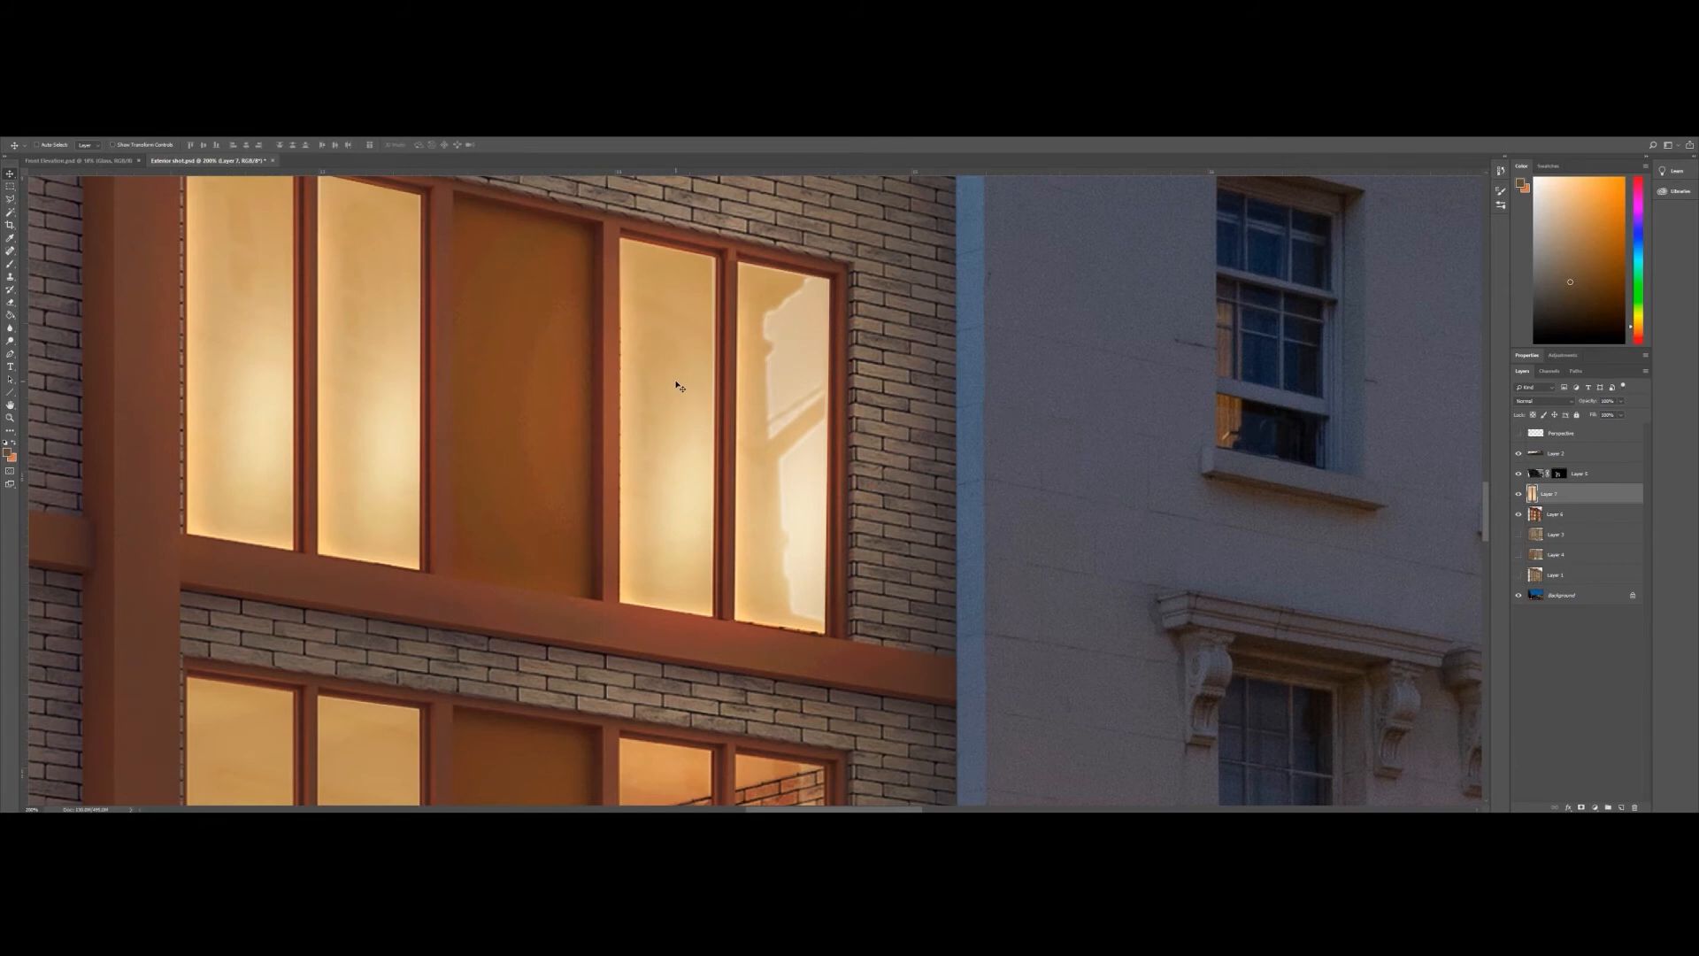
key("ctrl+t")
left_click_drag(832, 635, 829, 637)
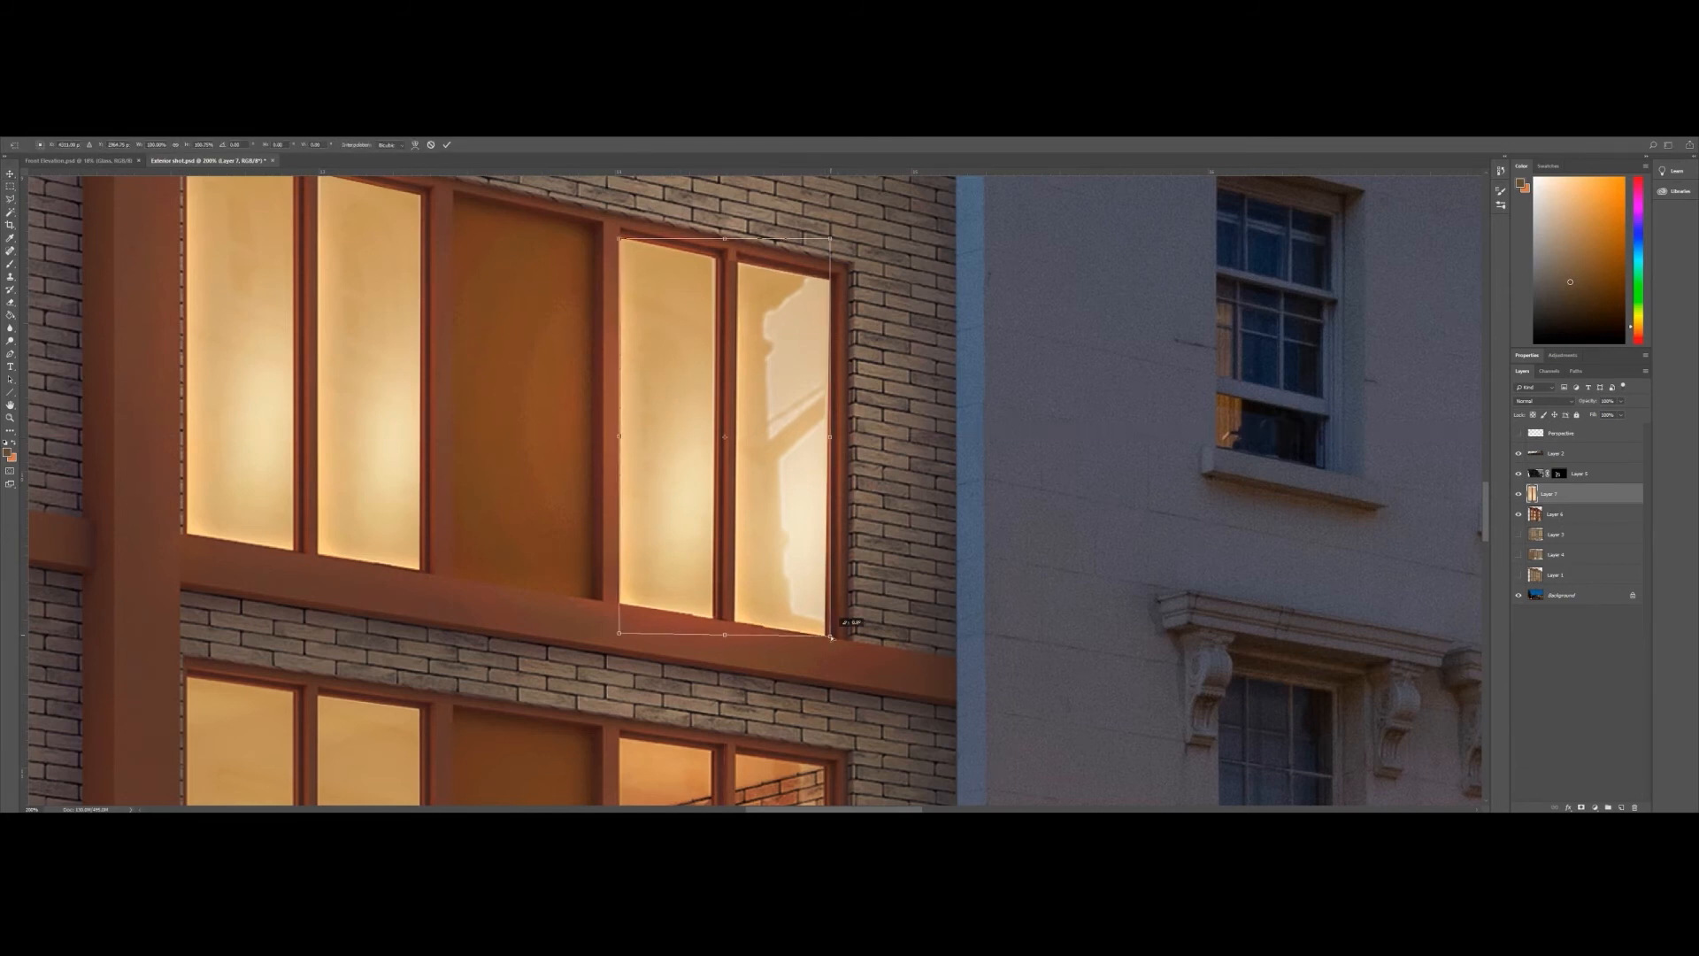
left_click(12, 417)
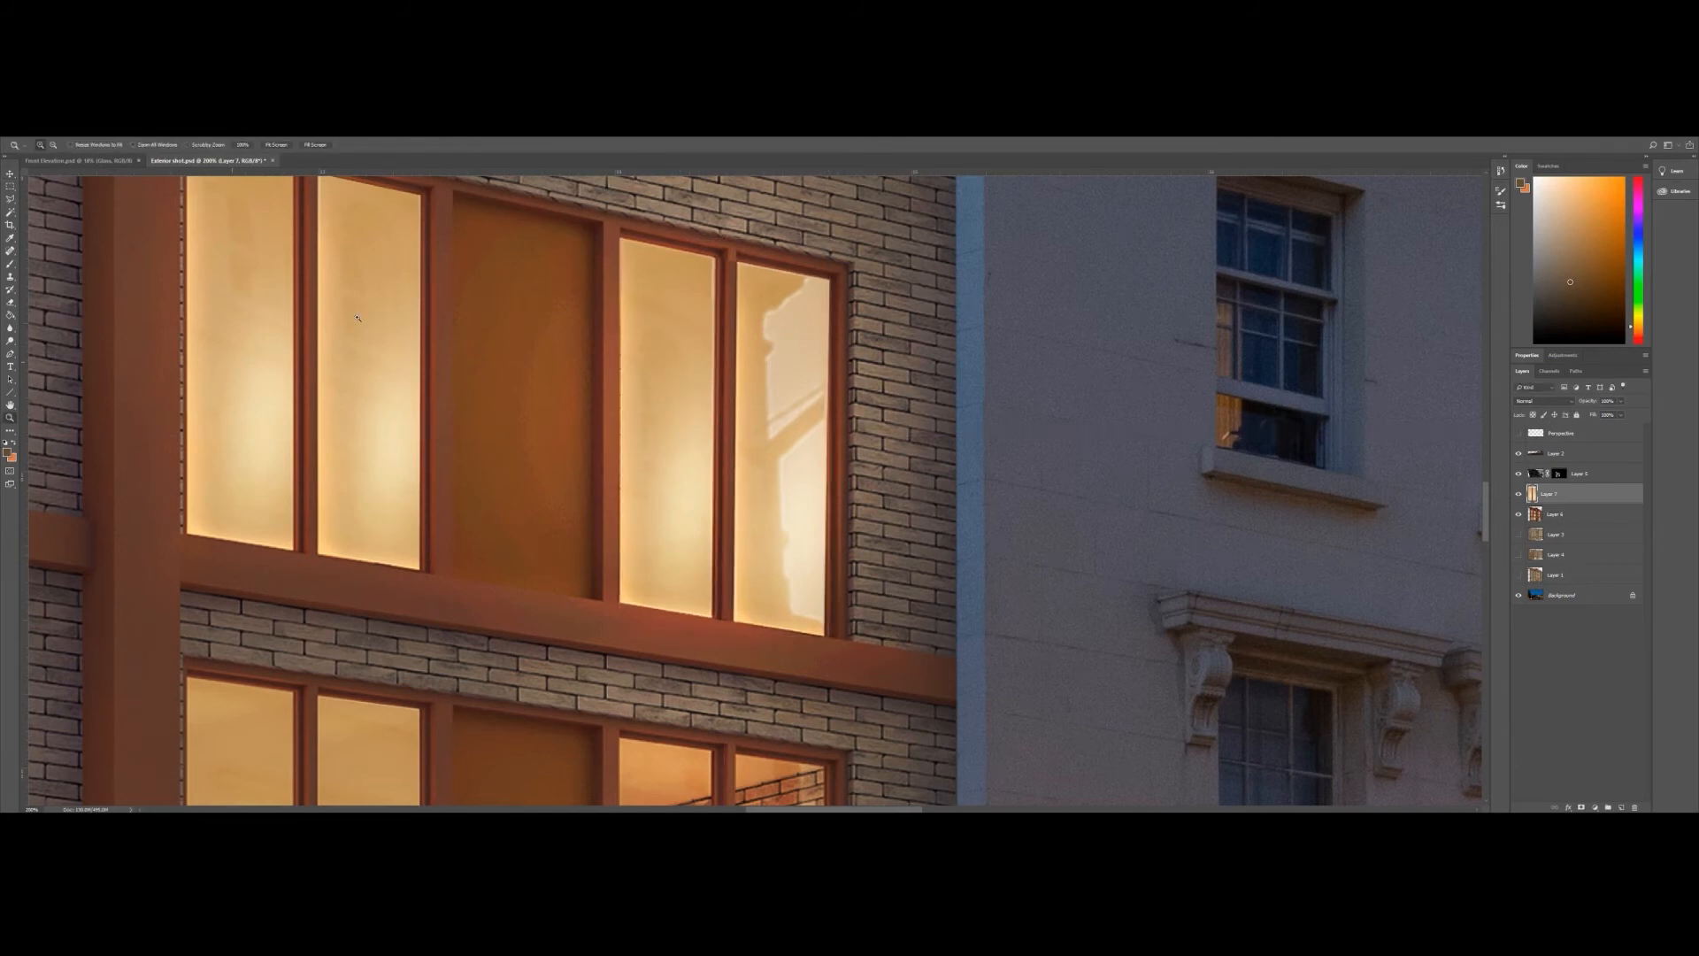
right_click(363, 324)
left_click(385, 334)
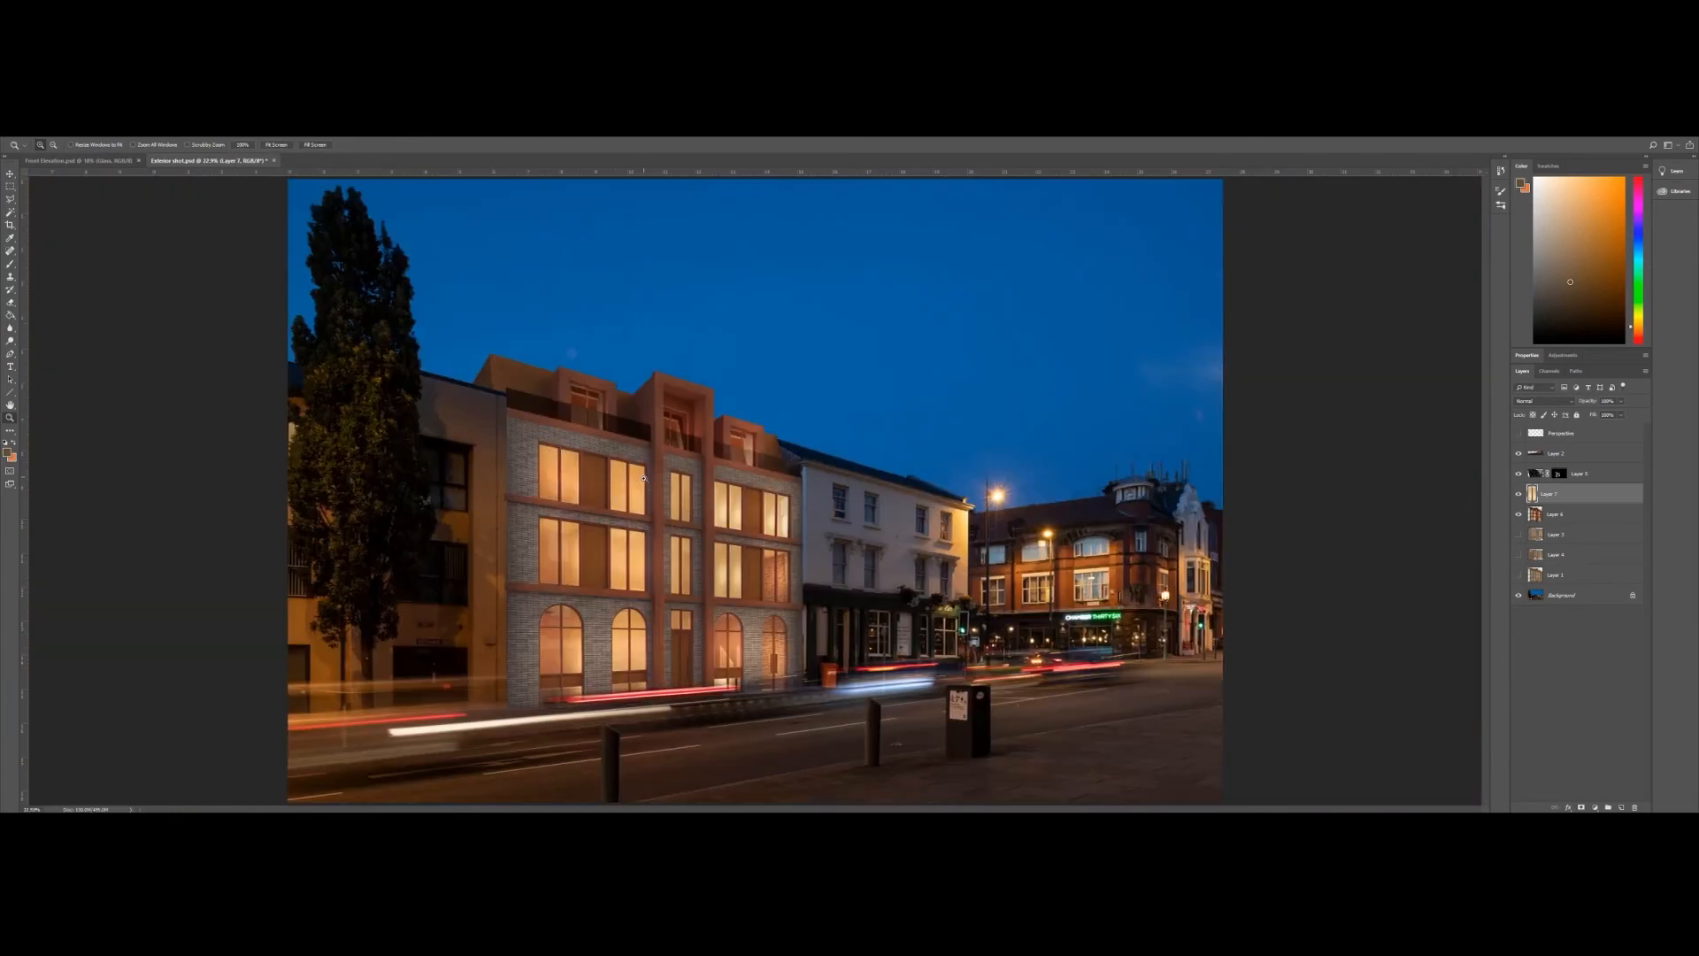
- Copy both lit panes beside the solid panel on the floor above the arches from the building layer onto a new layer
left_click(726, 626)
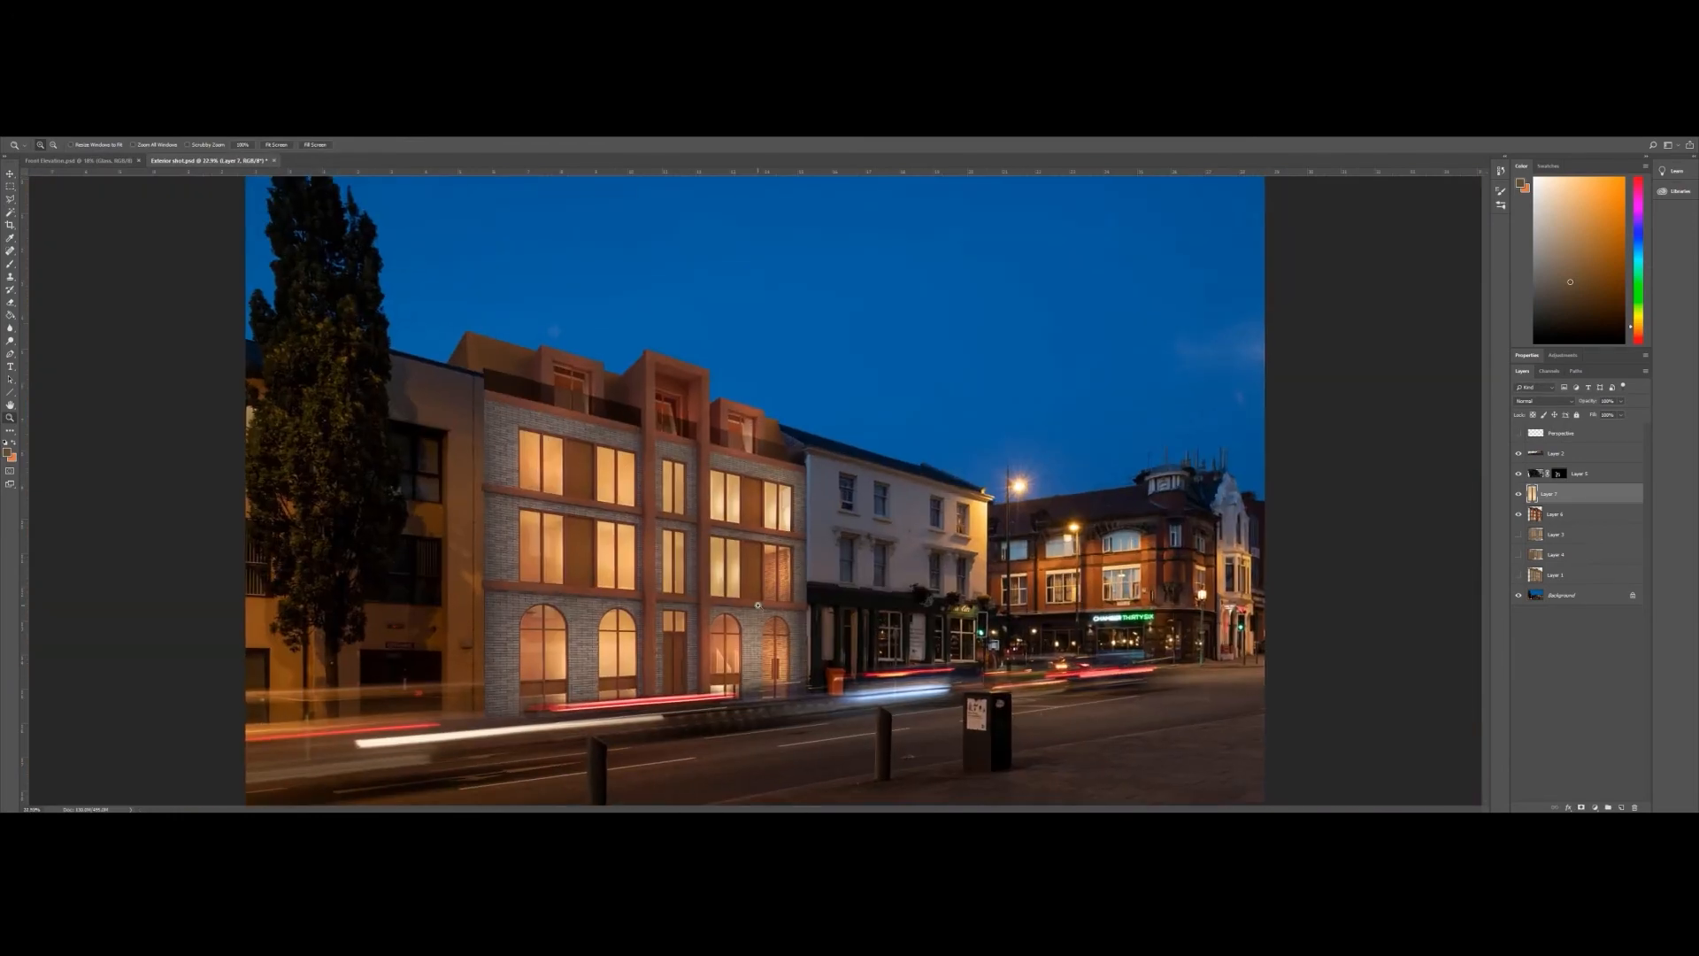
left_click(743, 611)
left_click(761, 594)
left_click(773, 580)
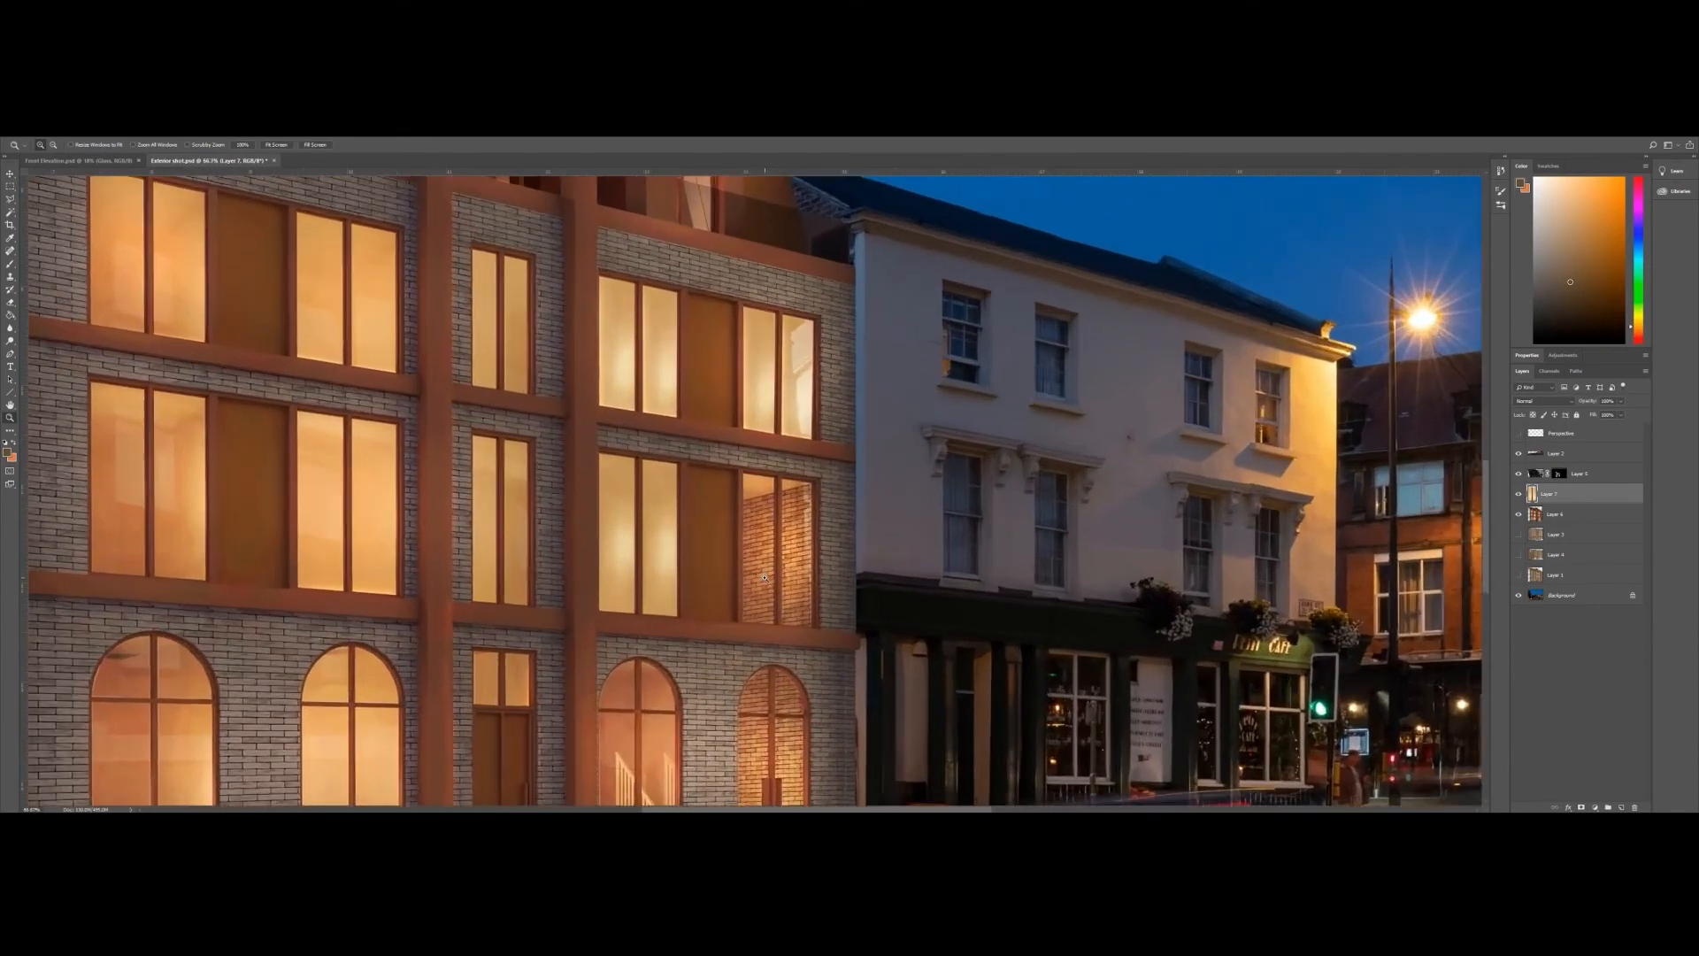
left_click(765, 577)
left_click(758, 586)
left_click(10, 200)
left_click_drag(560, 420, 641, 439)
left_click(1539, 514)
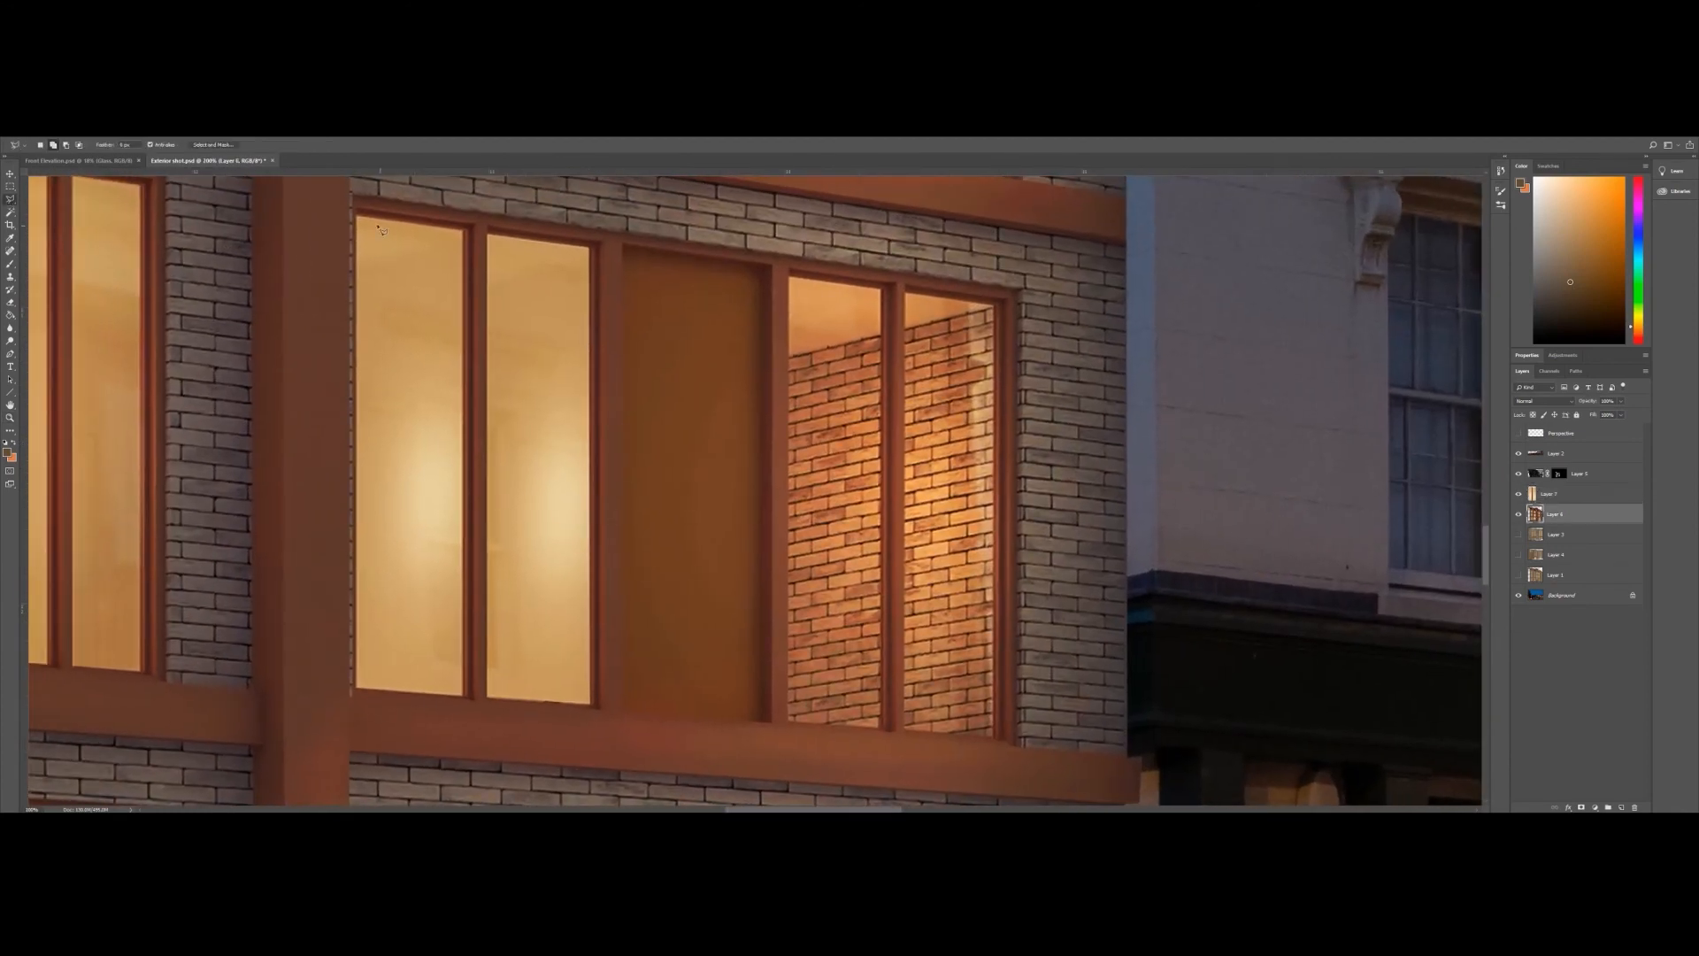
left_click(355, 210)
left_click(602, 244)
left_click(602, 709)
double_click(355, 695)
key("ctrl+j")
- Move the copied panes over the neighbouring brick-wall window and reshape them with Free Transform to fit its frame
key("v")
left_click_drag(499, 248, 814, 310)
left_click_drag(844, 459, 672, 401)
key("ctrl+t")
left_click_drag(617, 715, 614, 680)
mouse_move(867, 713)
left_mouse_down()
mouse_move(838, 665)
mouse_move(845, 688)
left_mouse_up()
scroll(892, 339, "up", 2)
left_click_drag(867, 290, 842, 289)
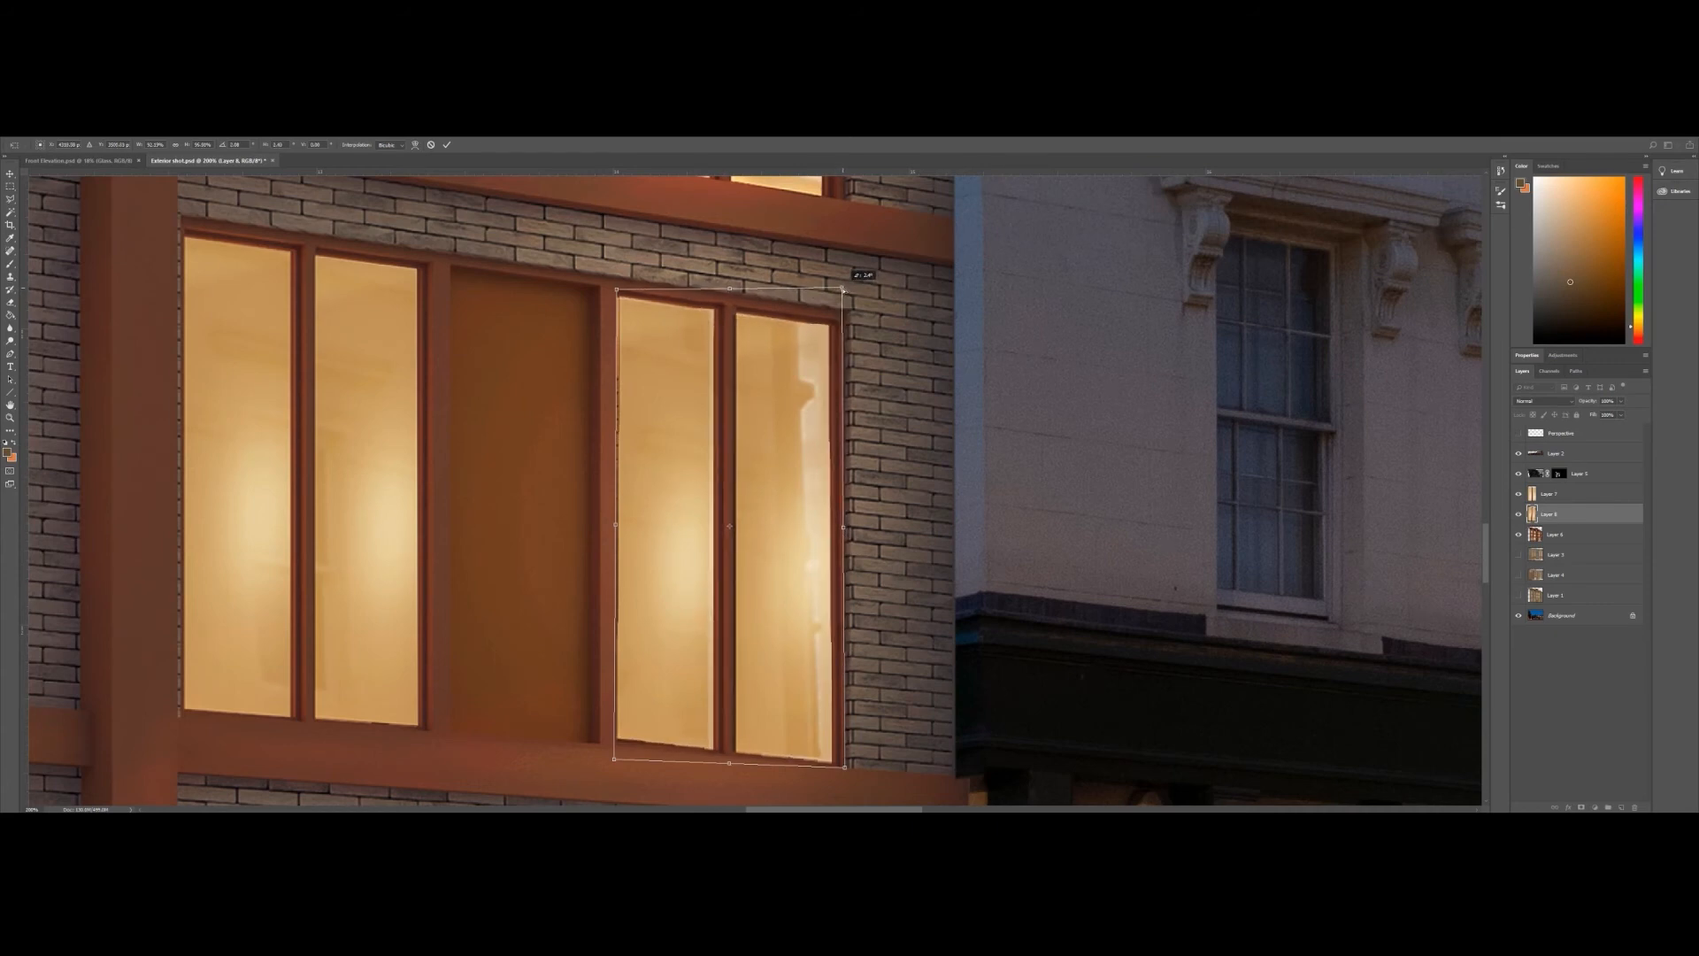
key("Return")
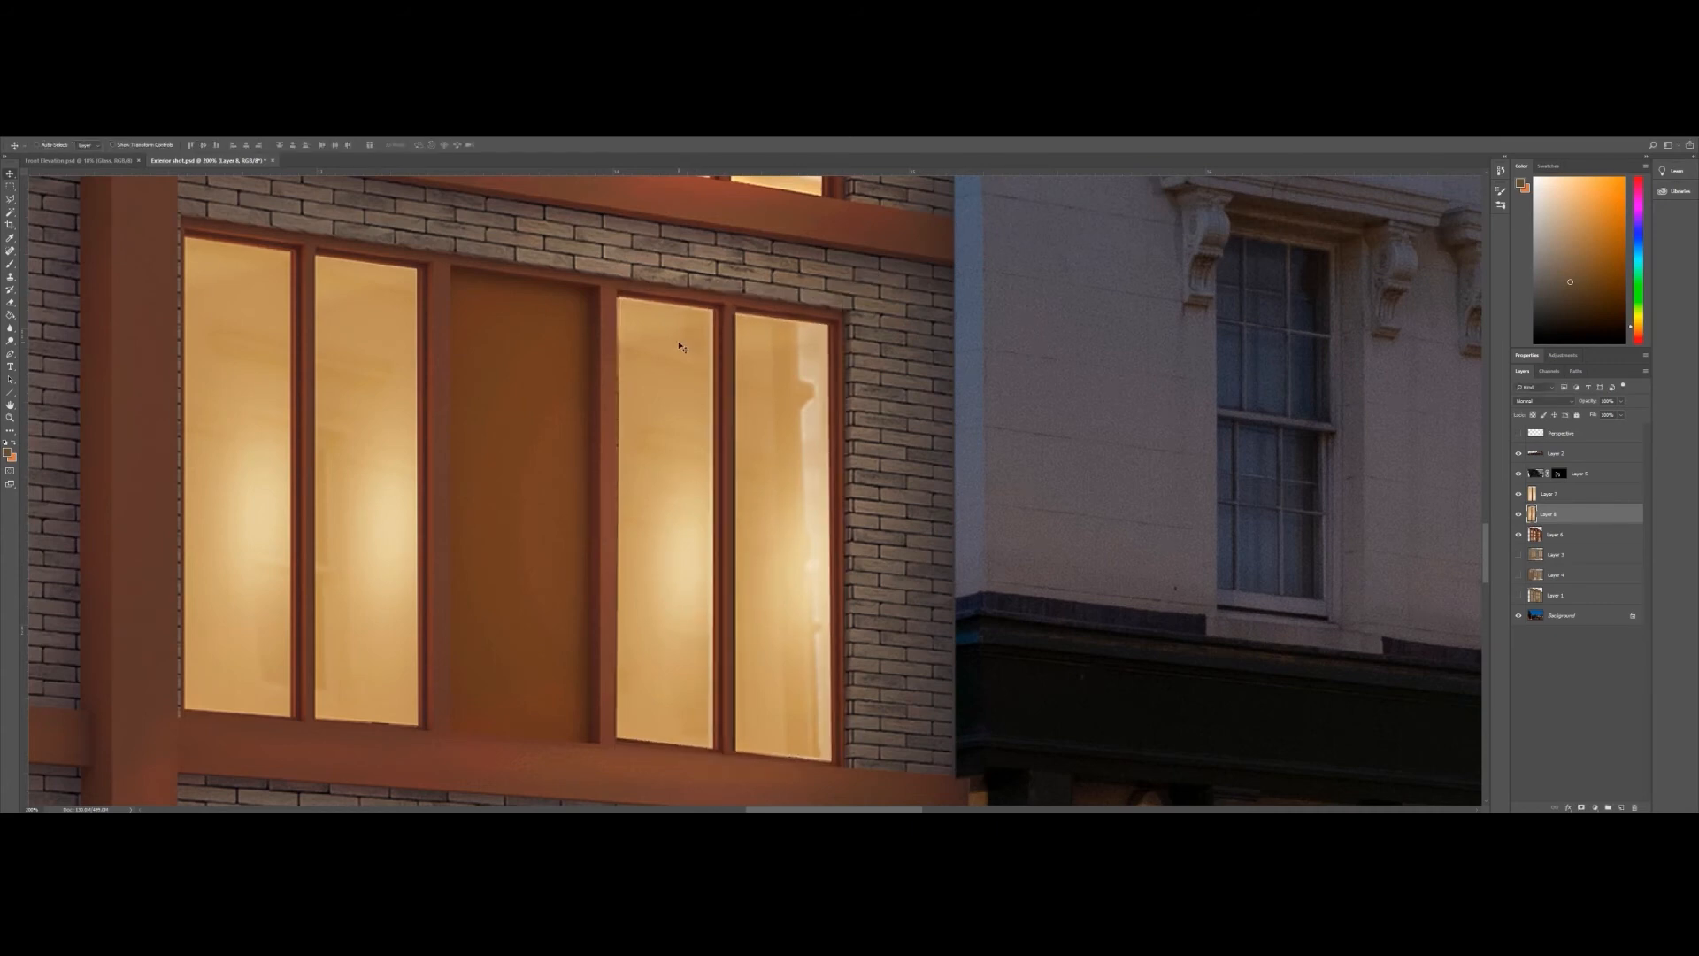
- Stretch the copied panes slightly at their lower edge, nudge them into alignment, and fit the whole image in view
key("ctrl+t")
left_click_drag(614, 771, 614, 775)
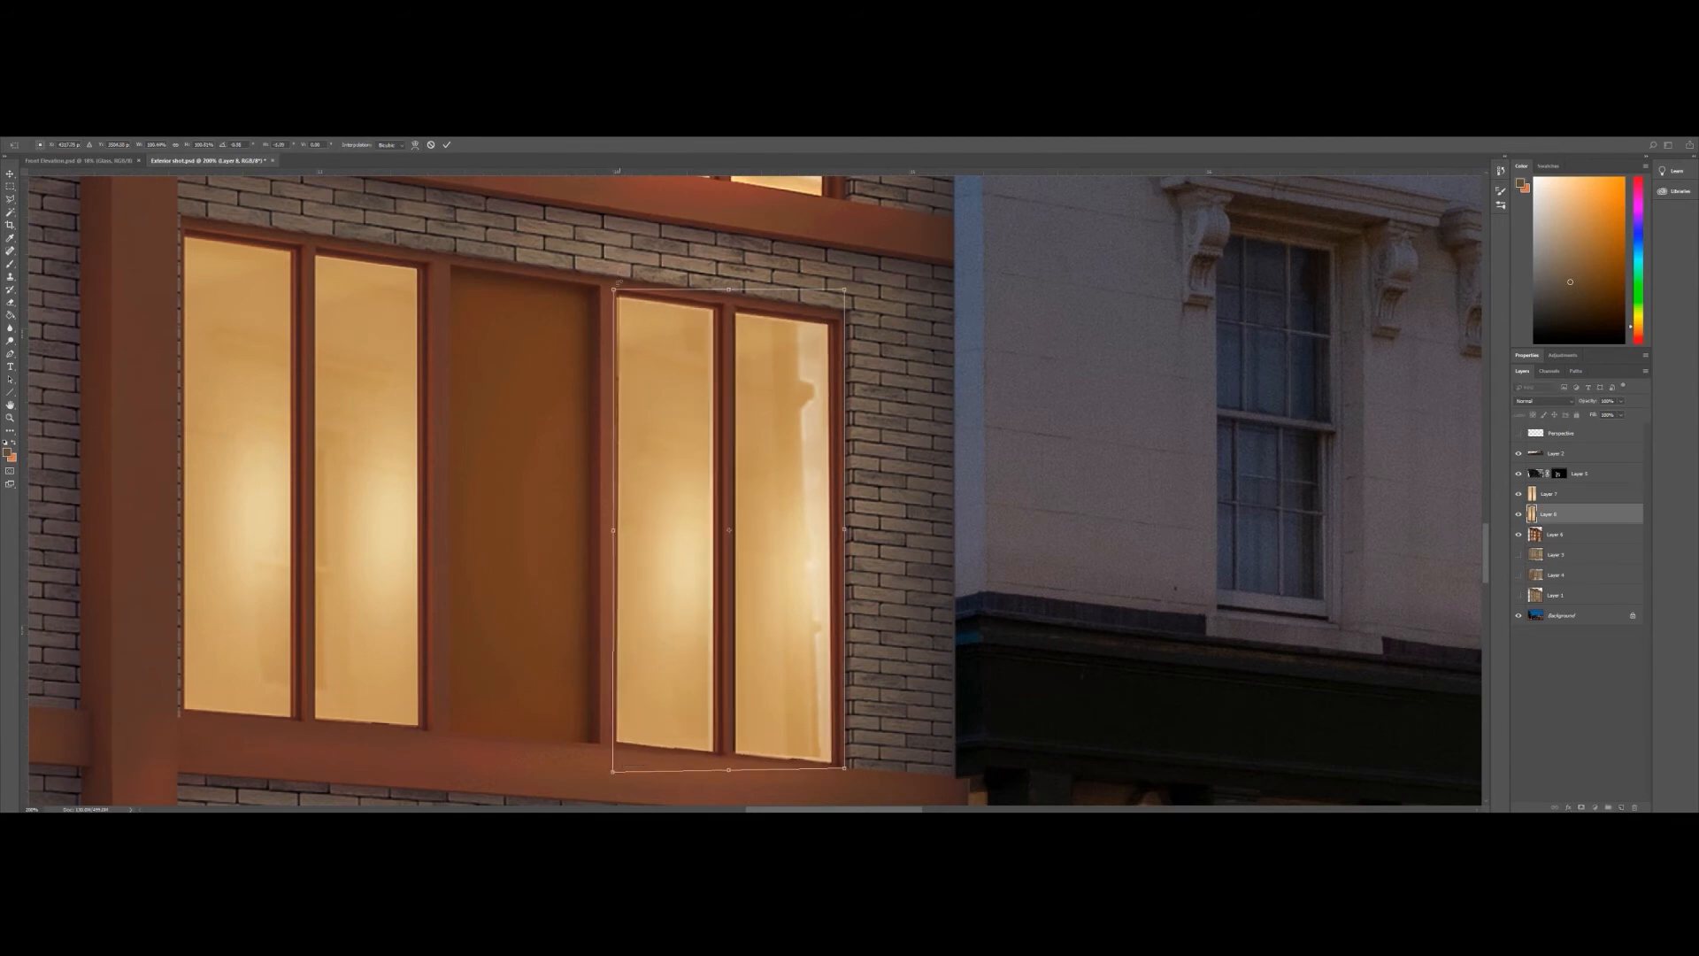
key("Return")
key("Right")
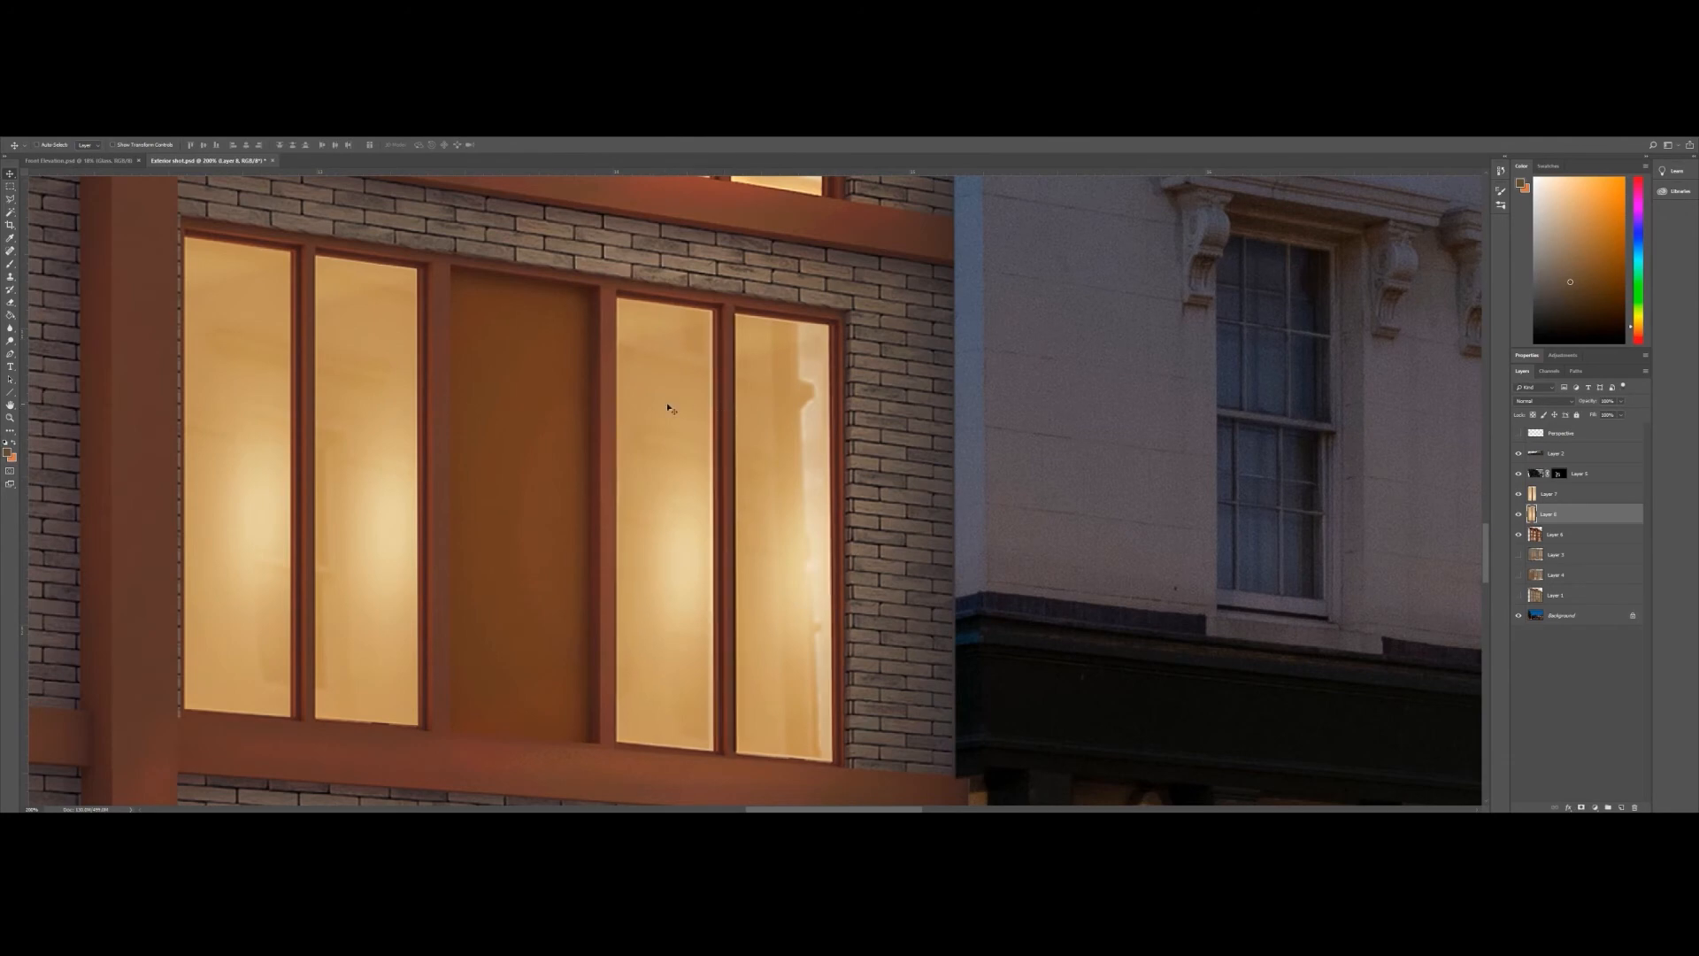
left_click(10, 417)
key("ctrl+0")
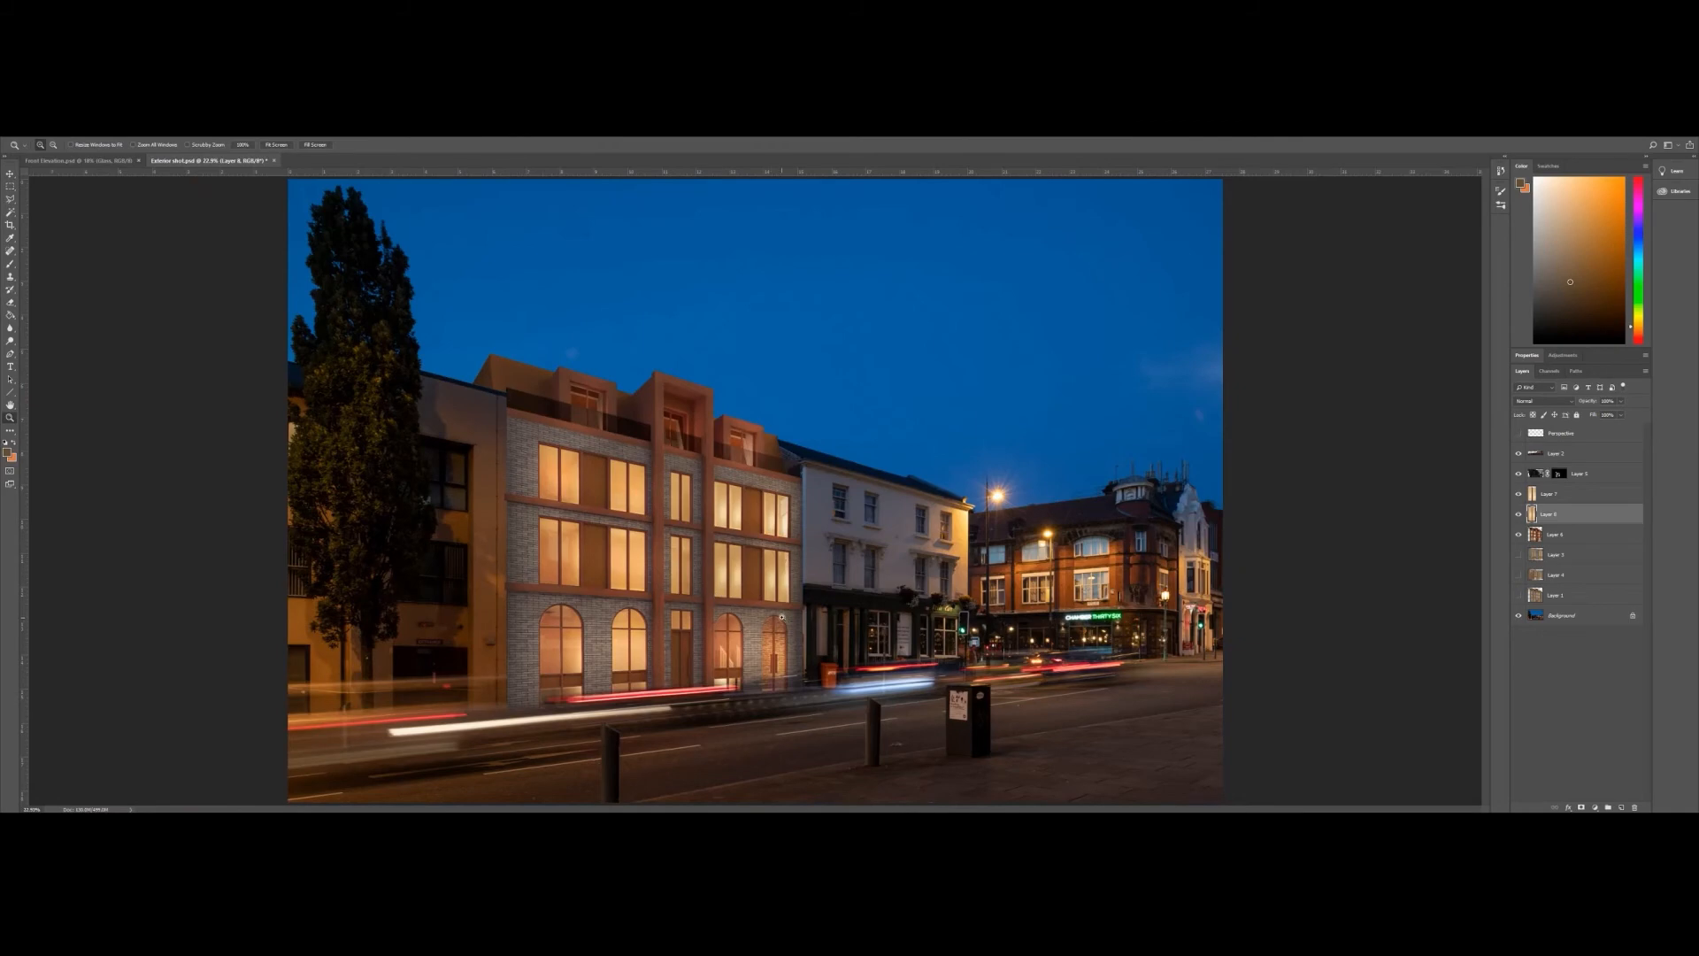
- Merge the two copied window layers with the building layer, with the Dodge tool active
left_click(764, 602)
left_click(764, 602)
left_click(764, 603)
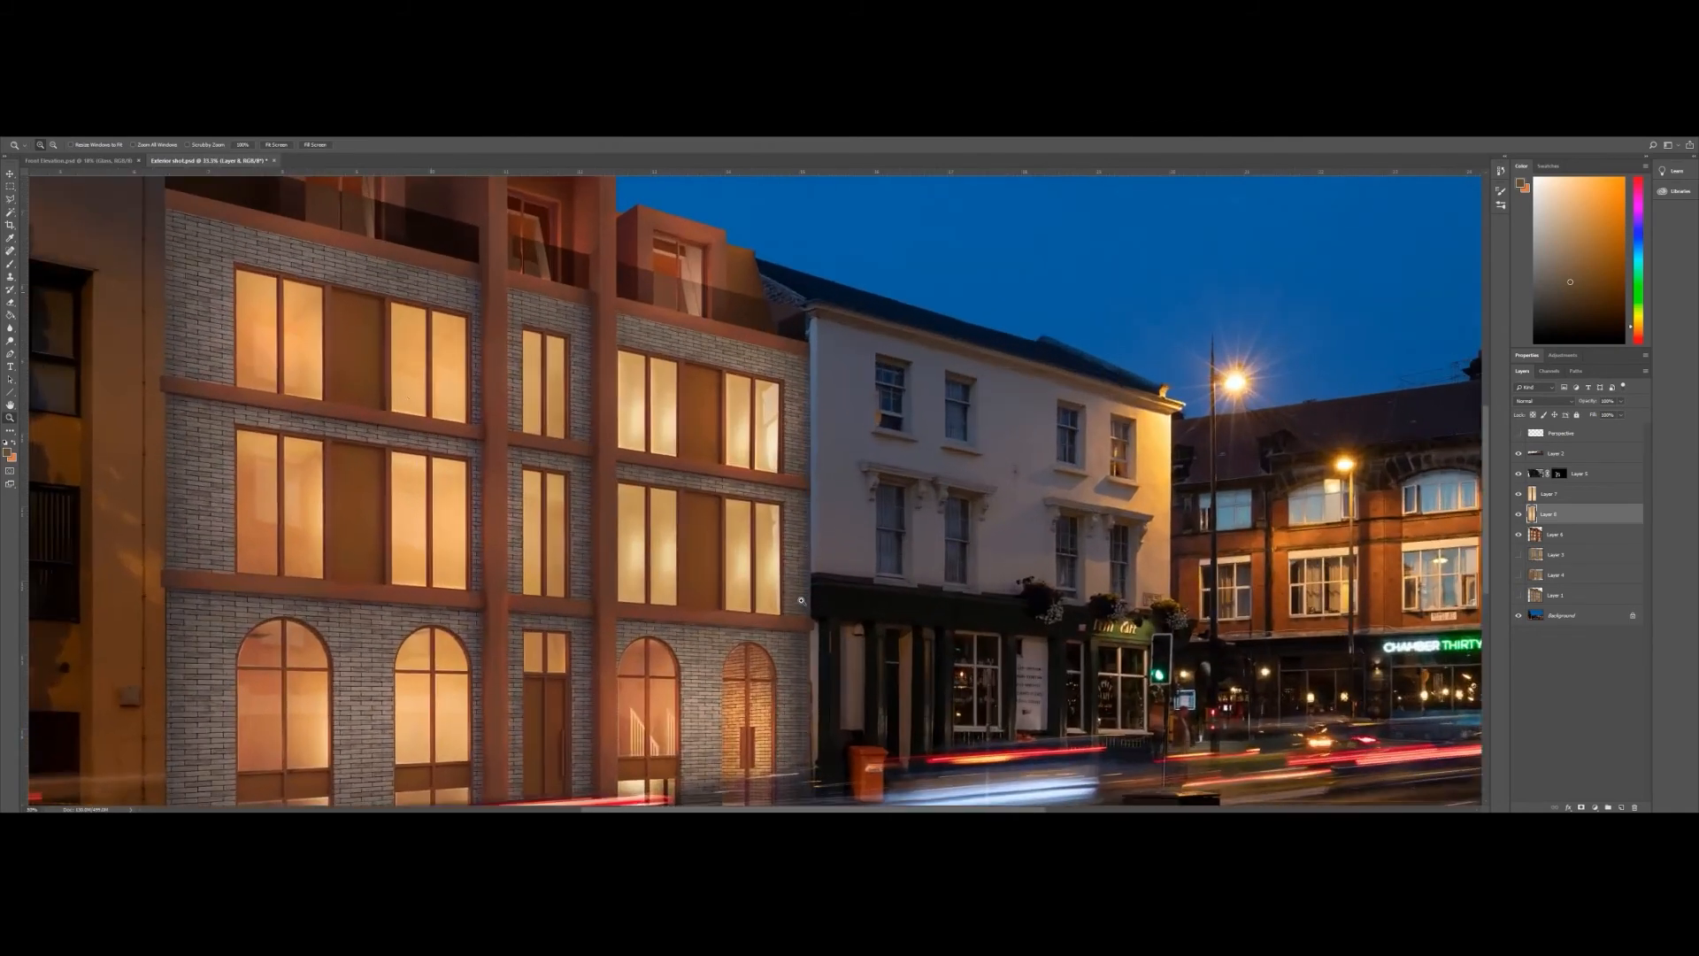
left_click(11, 341)
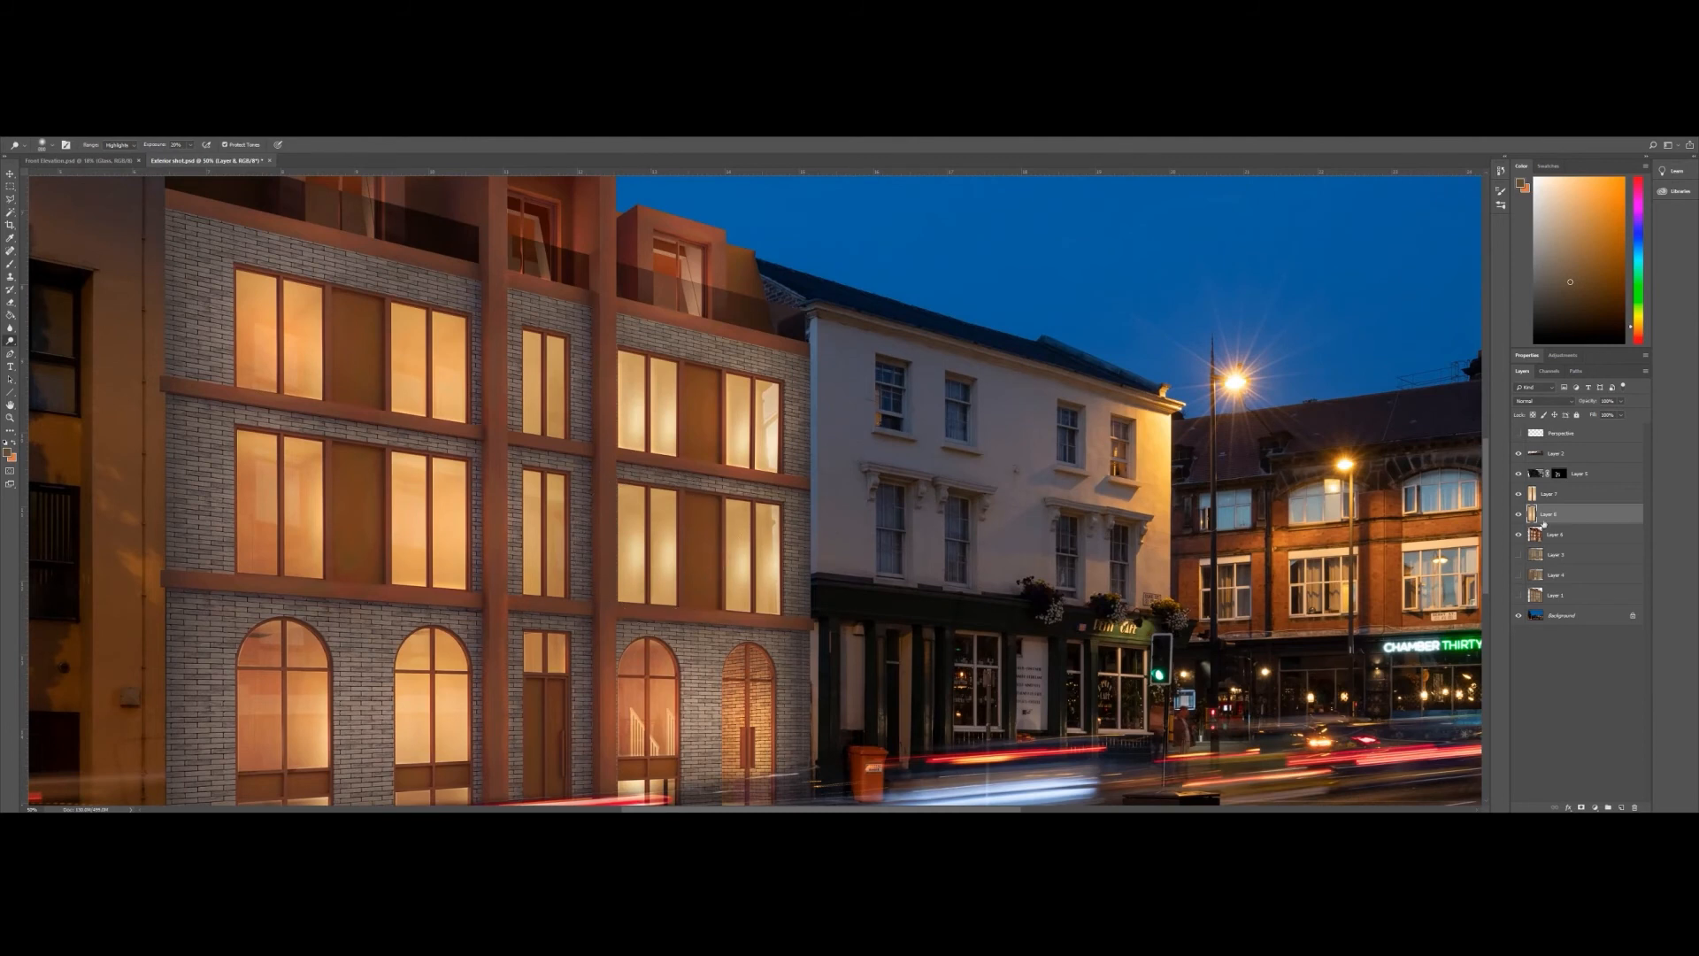
left_click(1570, 498)
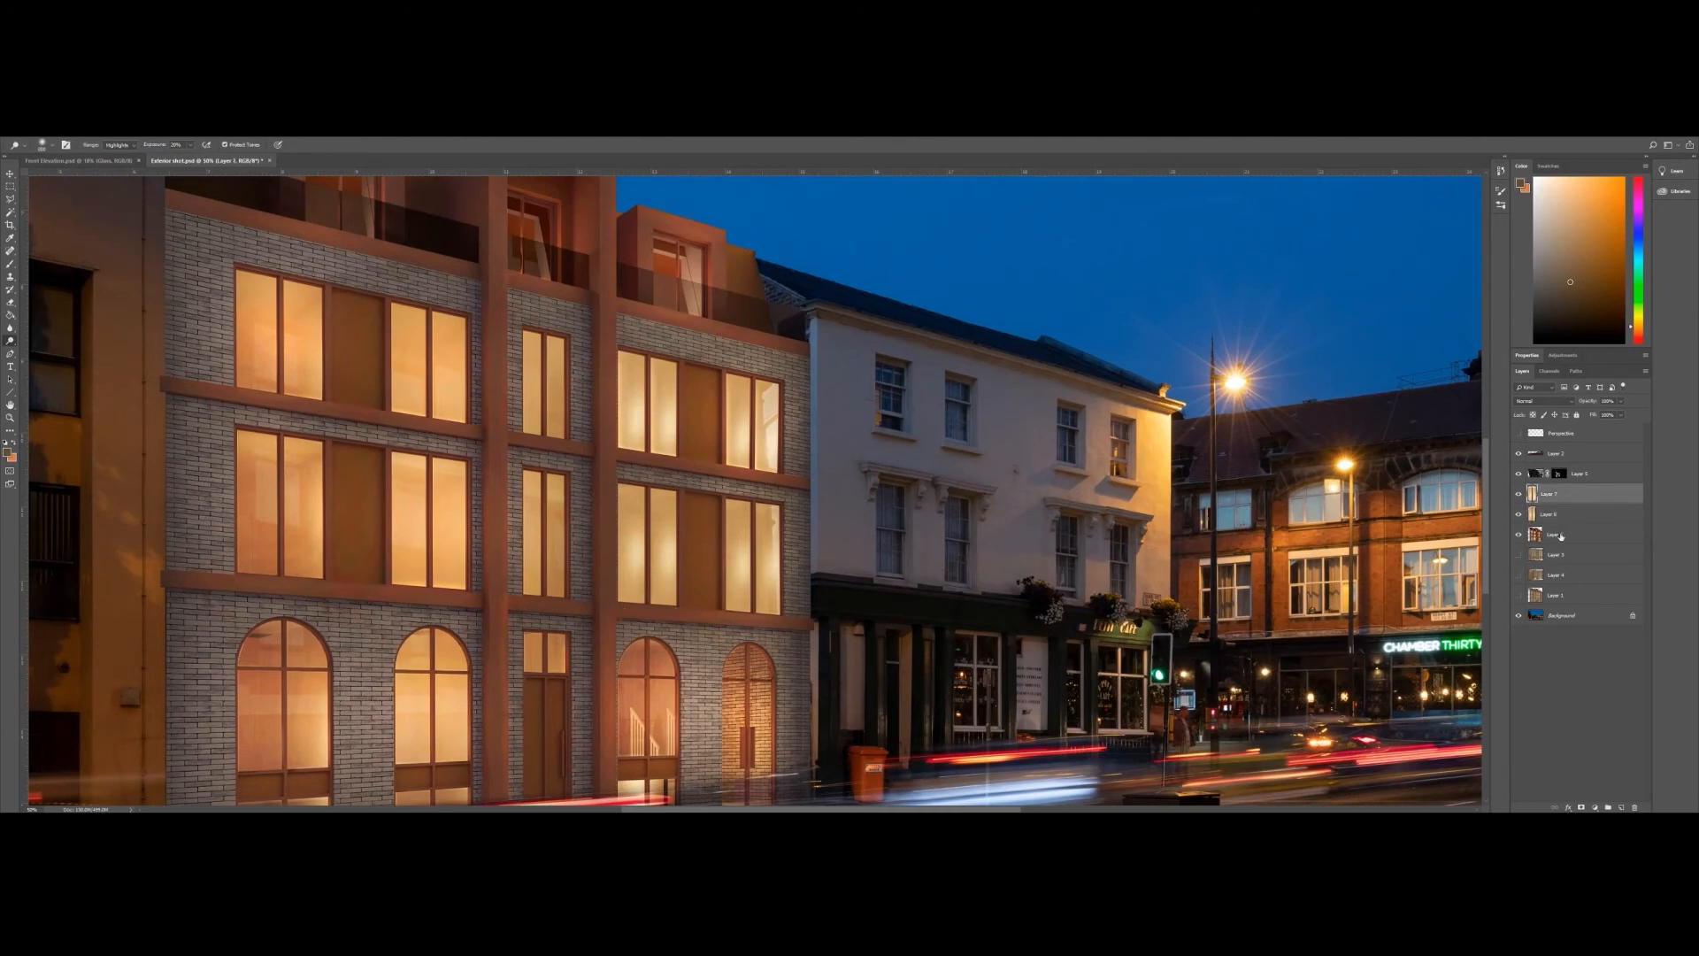
right_click(1561, 536)
left_click(1593, 409)
- Dodge the highlights of the lit upper-floor windows and the large arched window with a big brush
left_click_drag(624, 536, 644, 536)
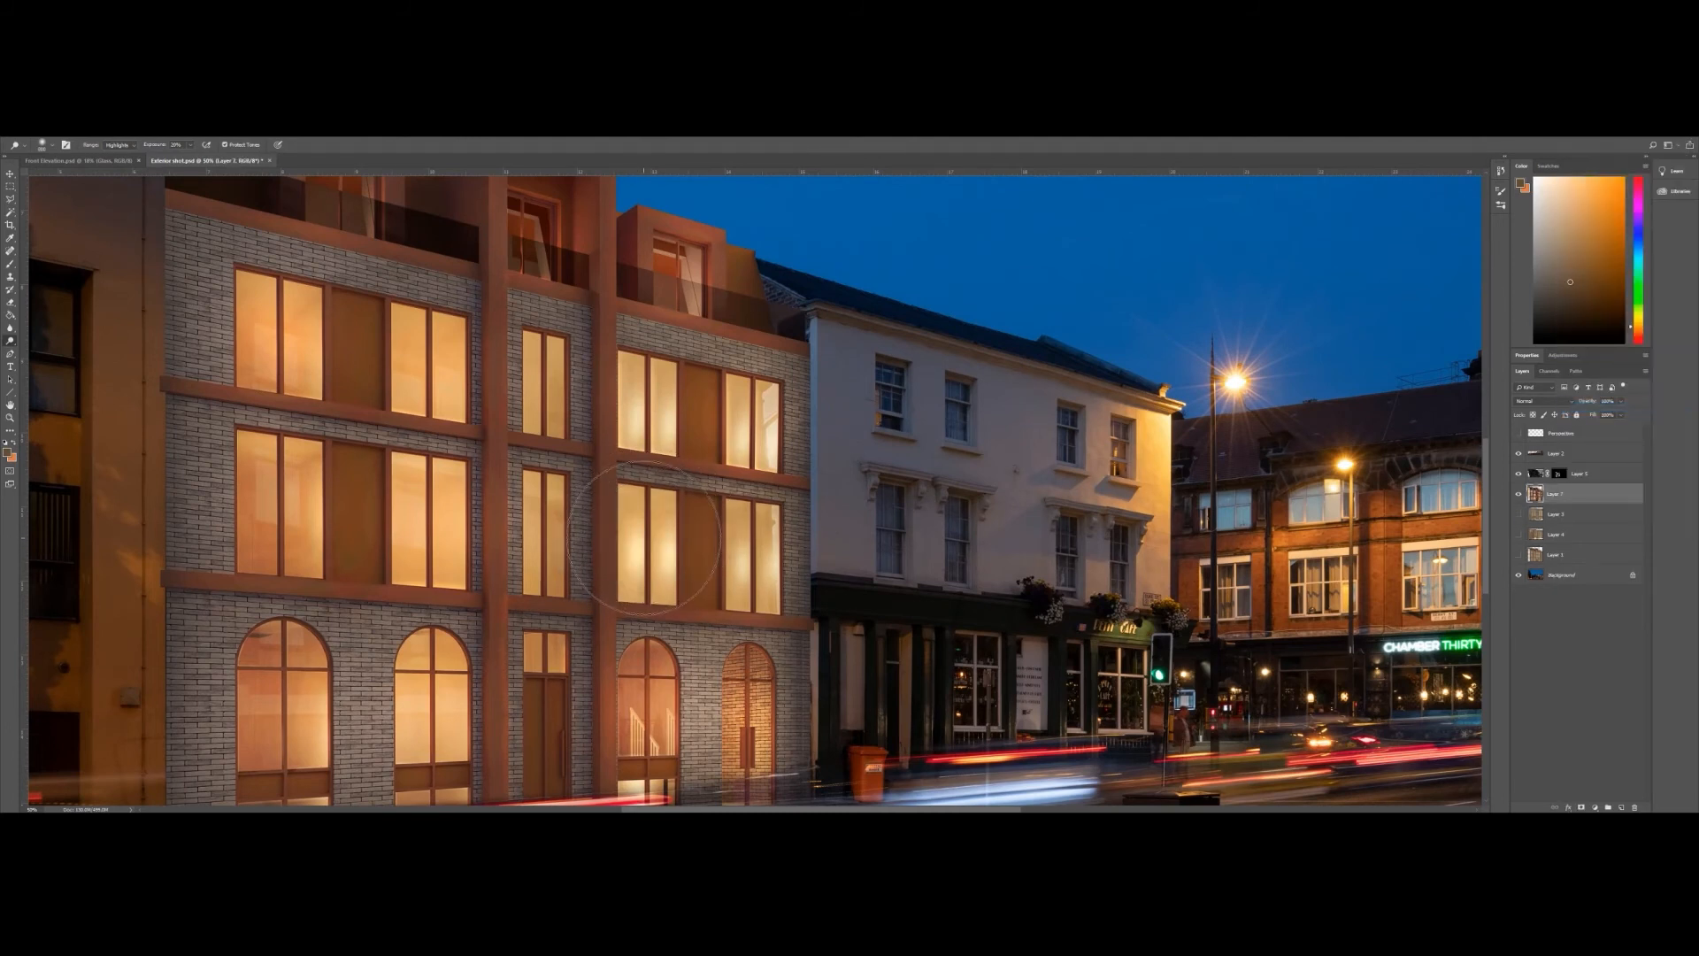
left_click_drag(493, 577, 643, 545)
left_click(582, 490)
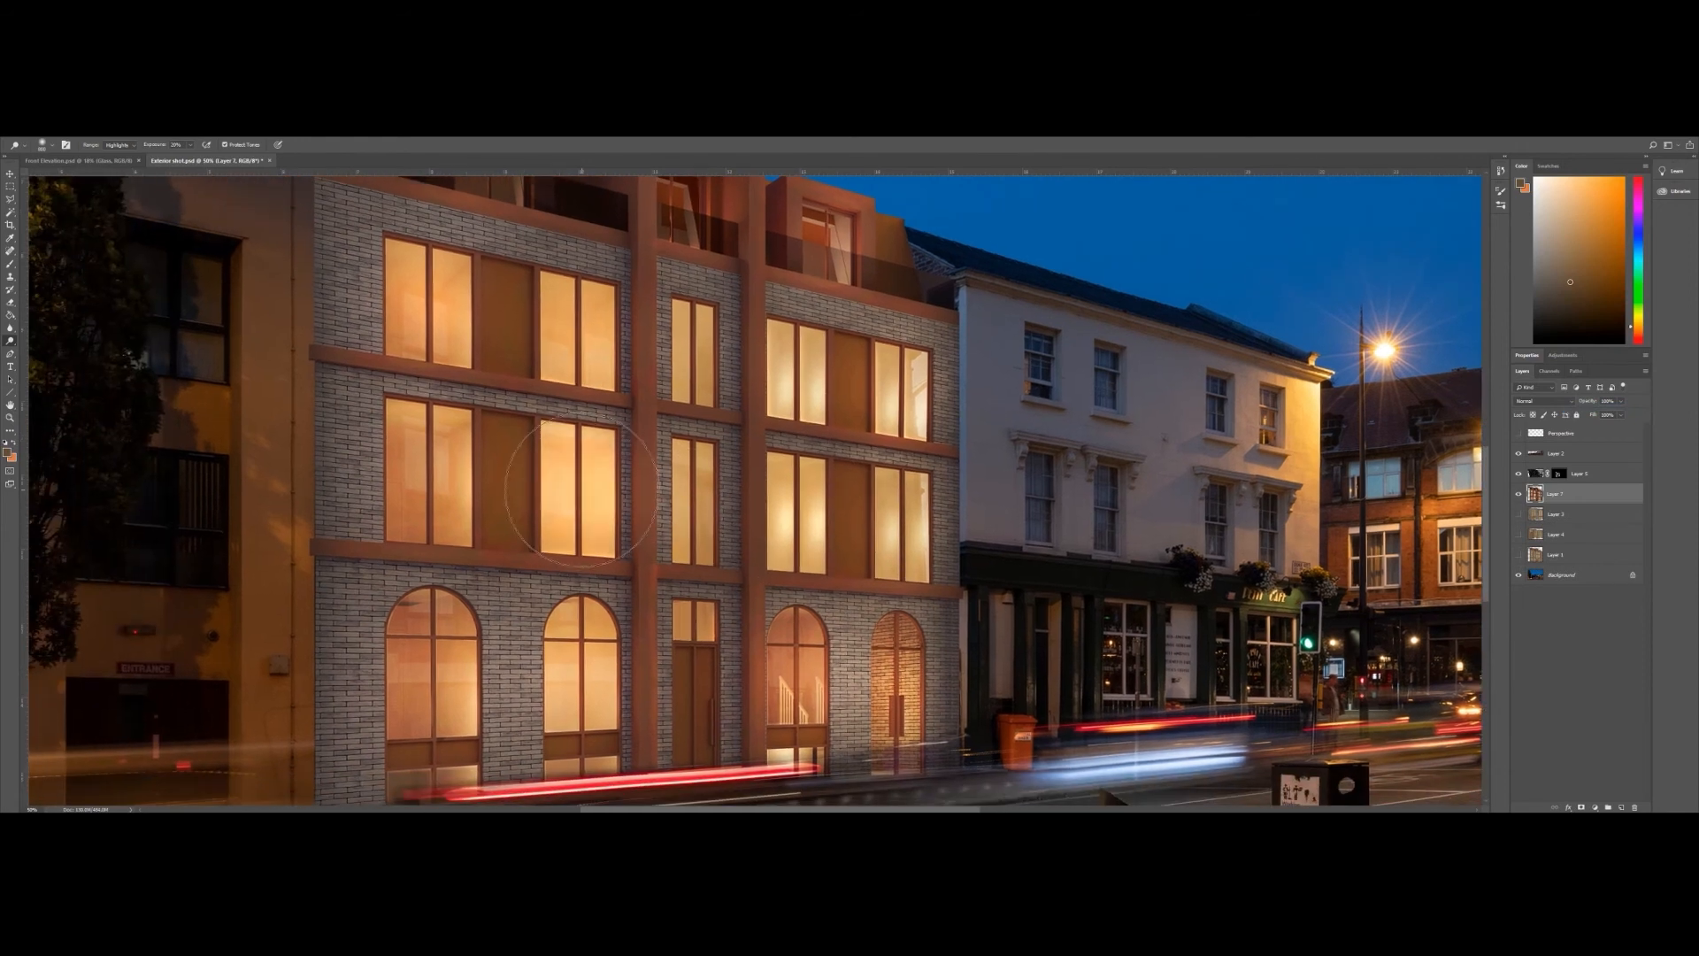
left_click(425, 322)
left_click(430, 299)
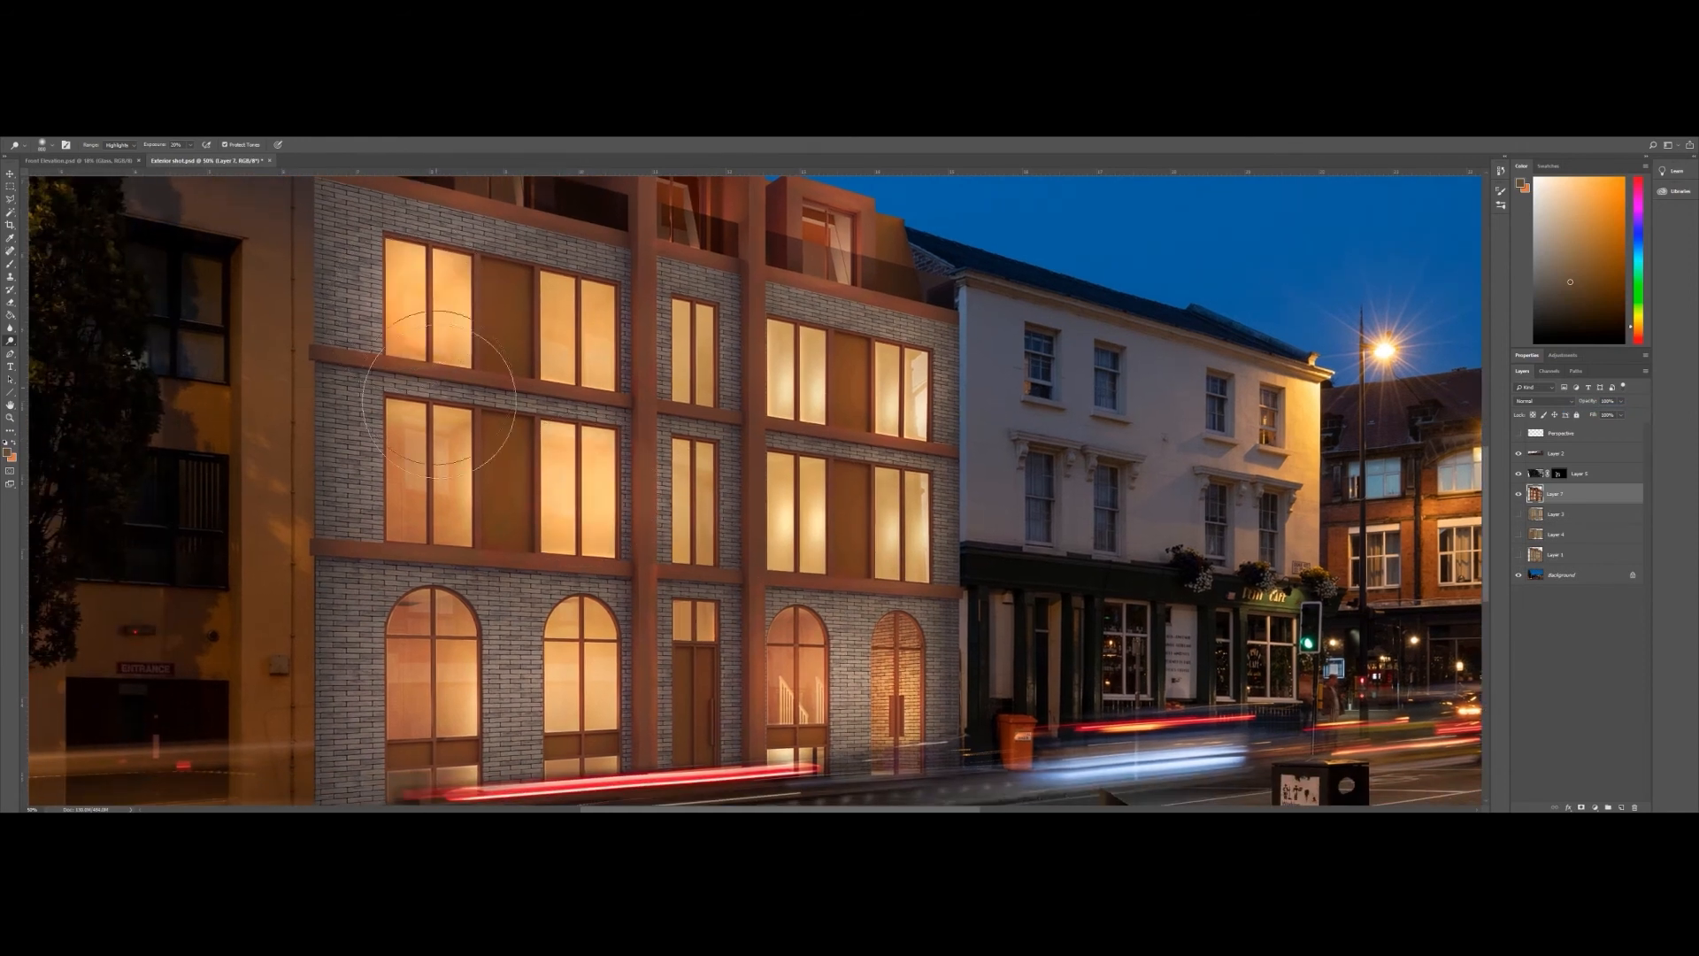
left_click(423, 686)
left_click(425, 660)
left_click_drag(429, 668, 427, 491)
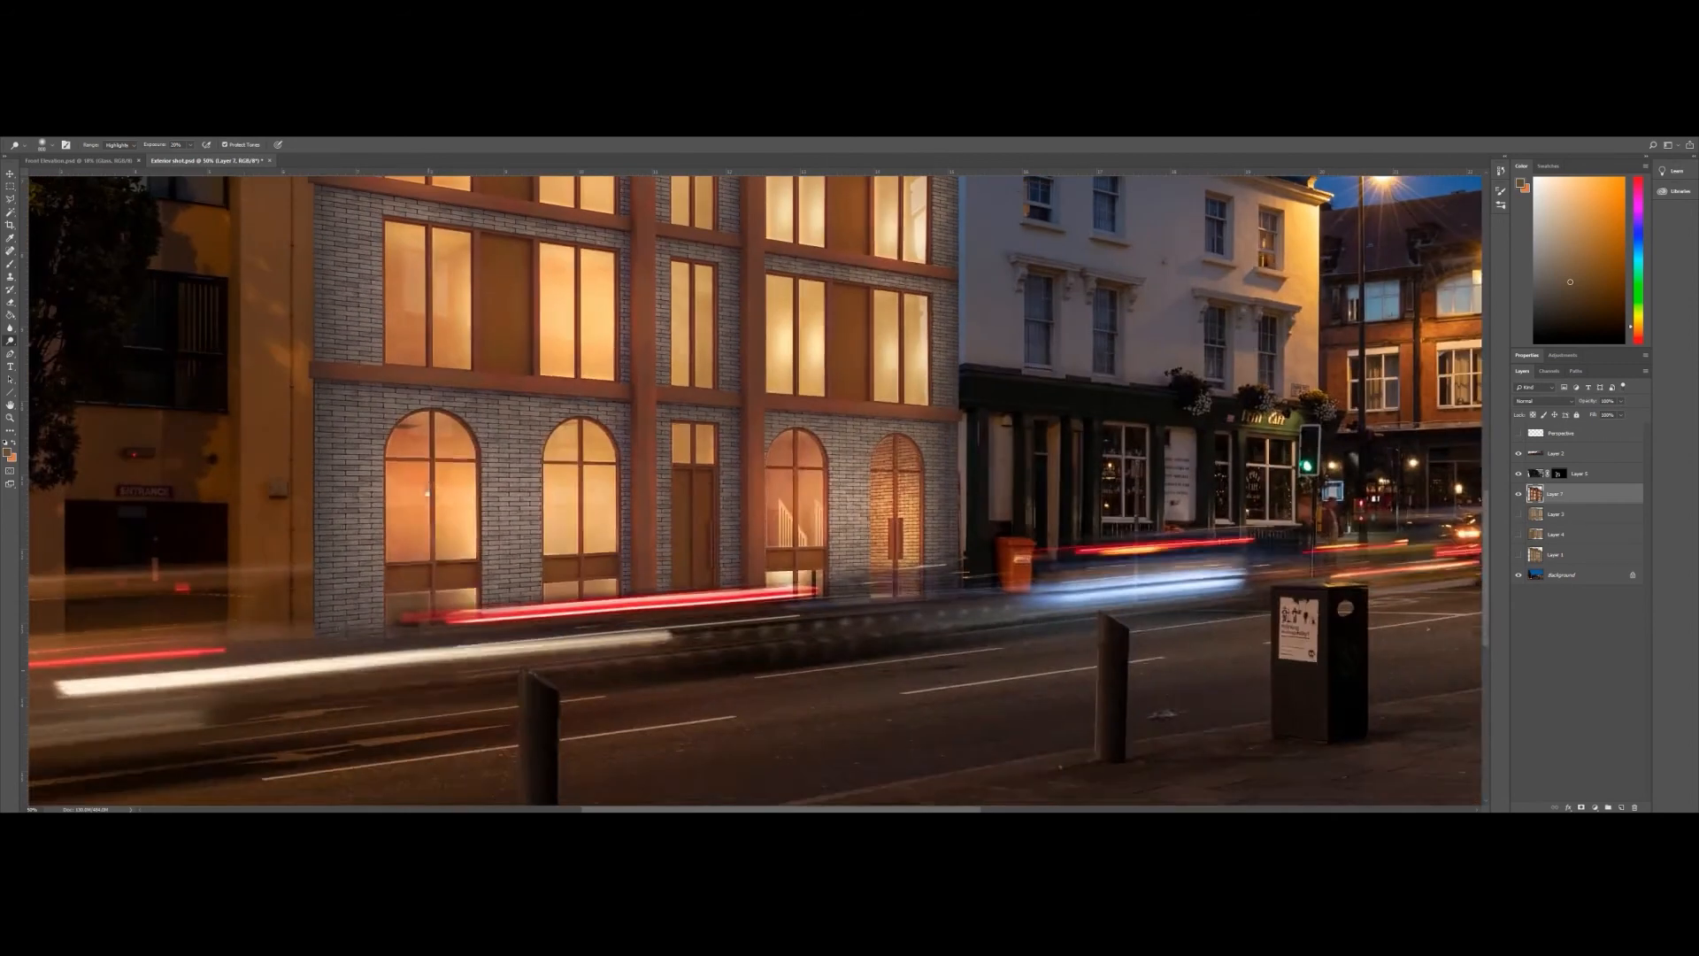
- Brighten the base of the large arched window with a smaller Dodge brush and fit the whole image in view
key("bracketleft")
key("bracketleft")
key("bracketleft")
key("bracketleft")
left_click(409, 614)
key("bracketright")
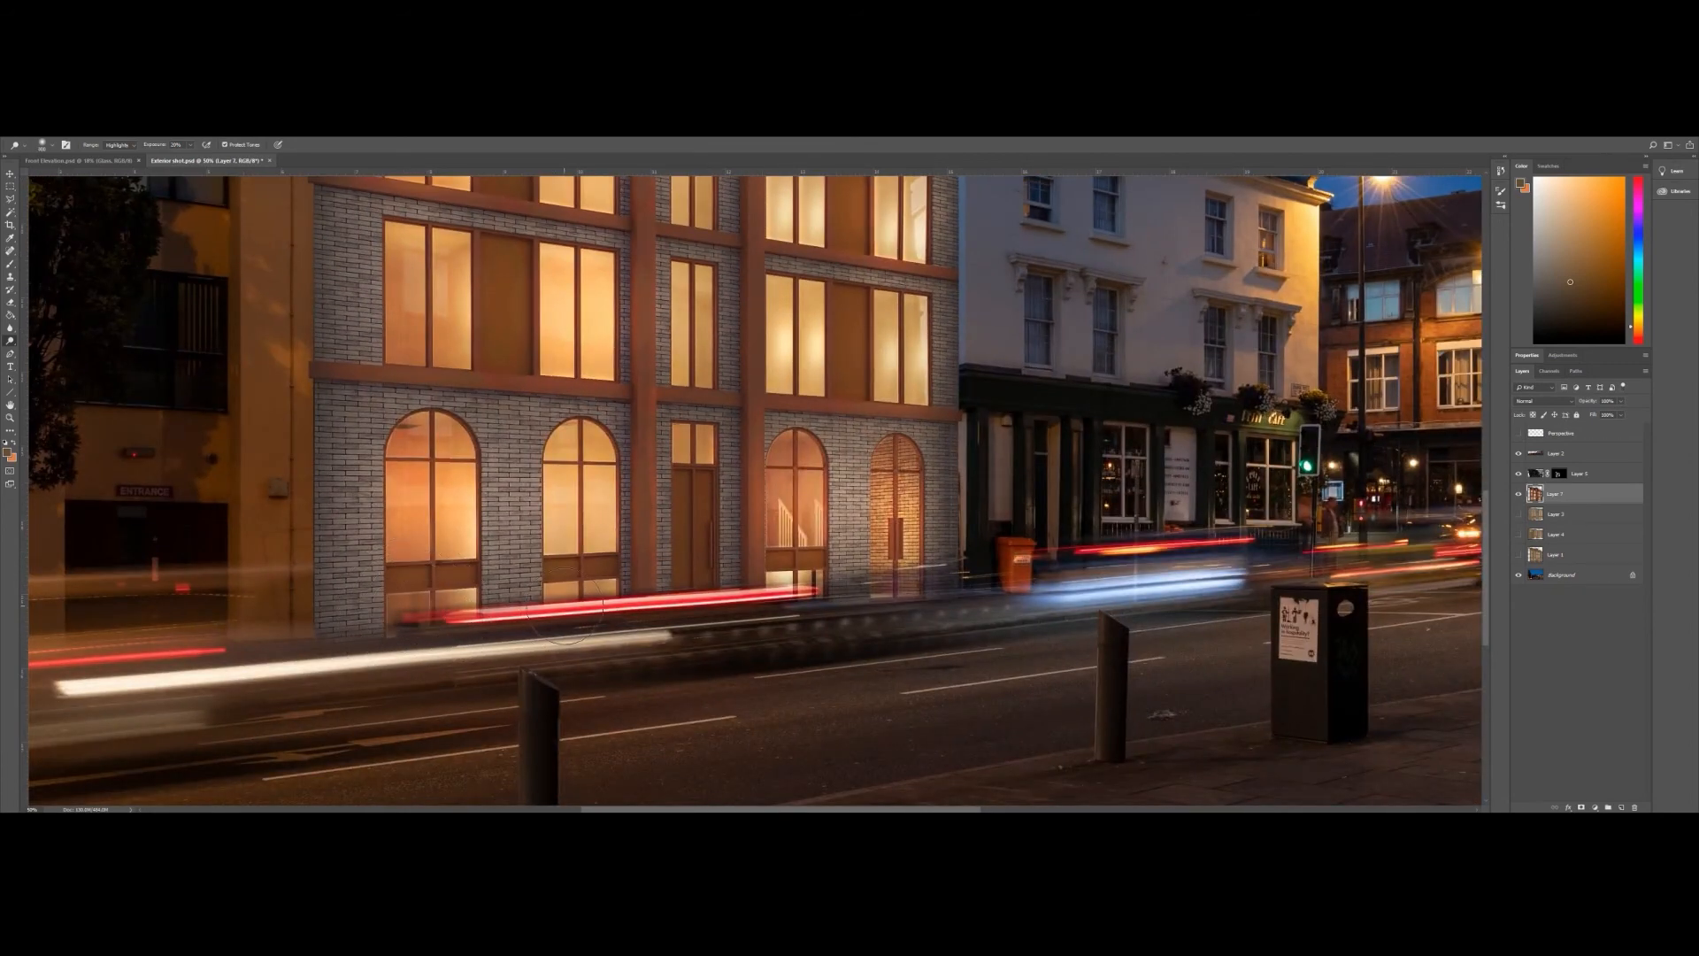
left_click(15, 417)
right_click(572, 363)
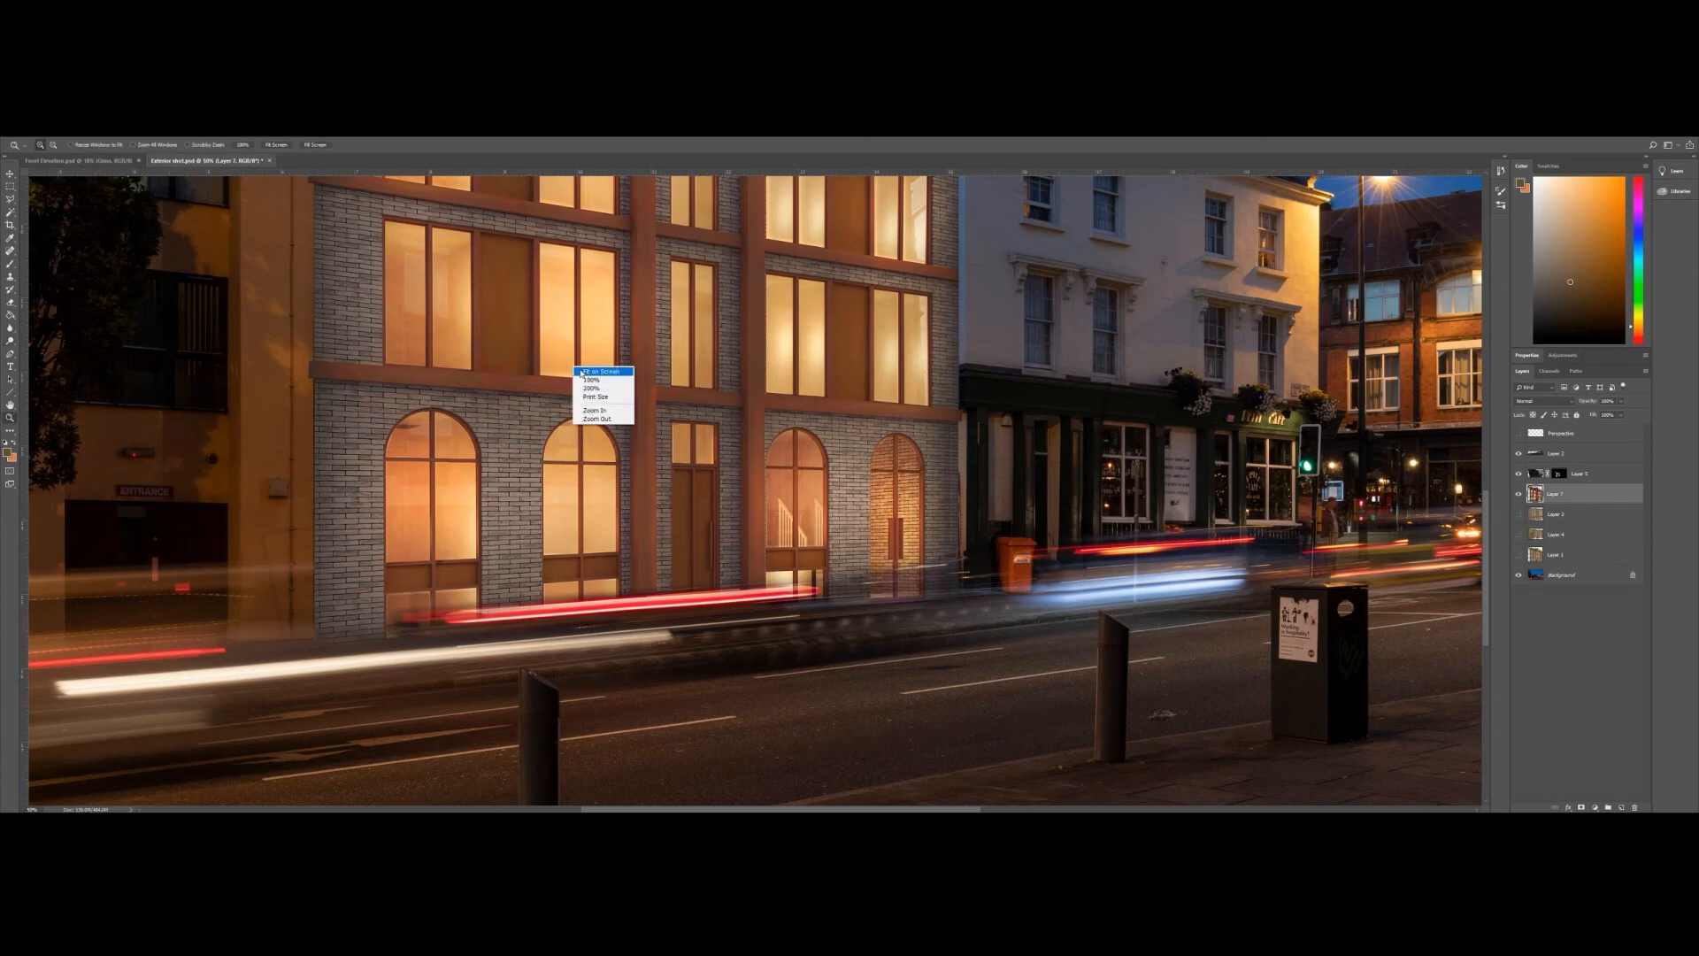
left_click(601, 380)
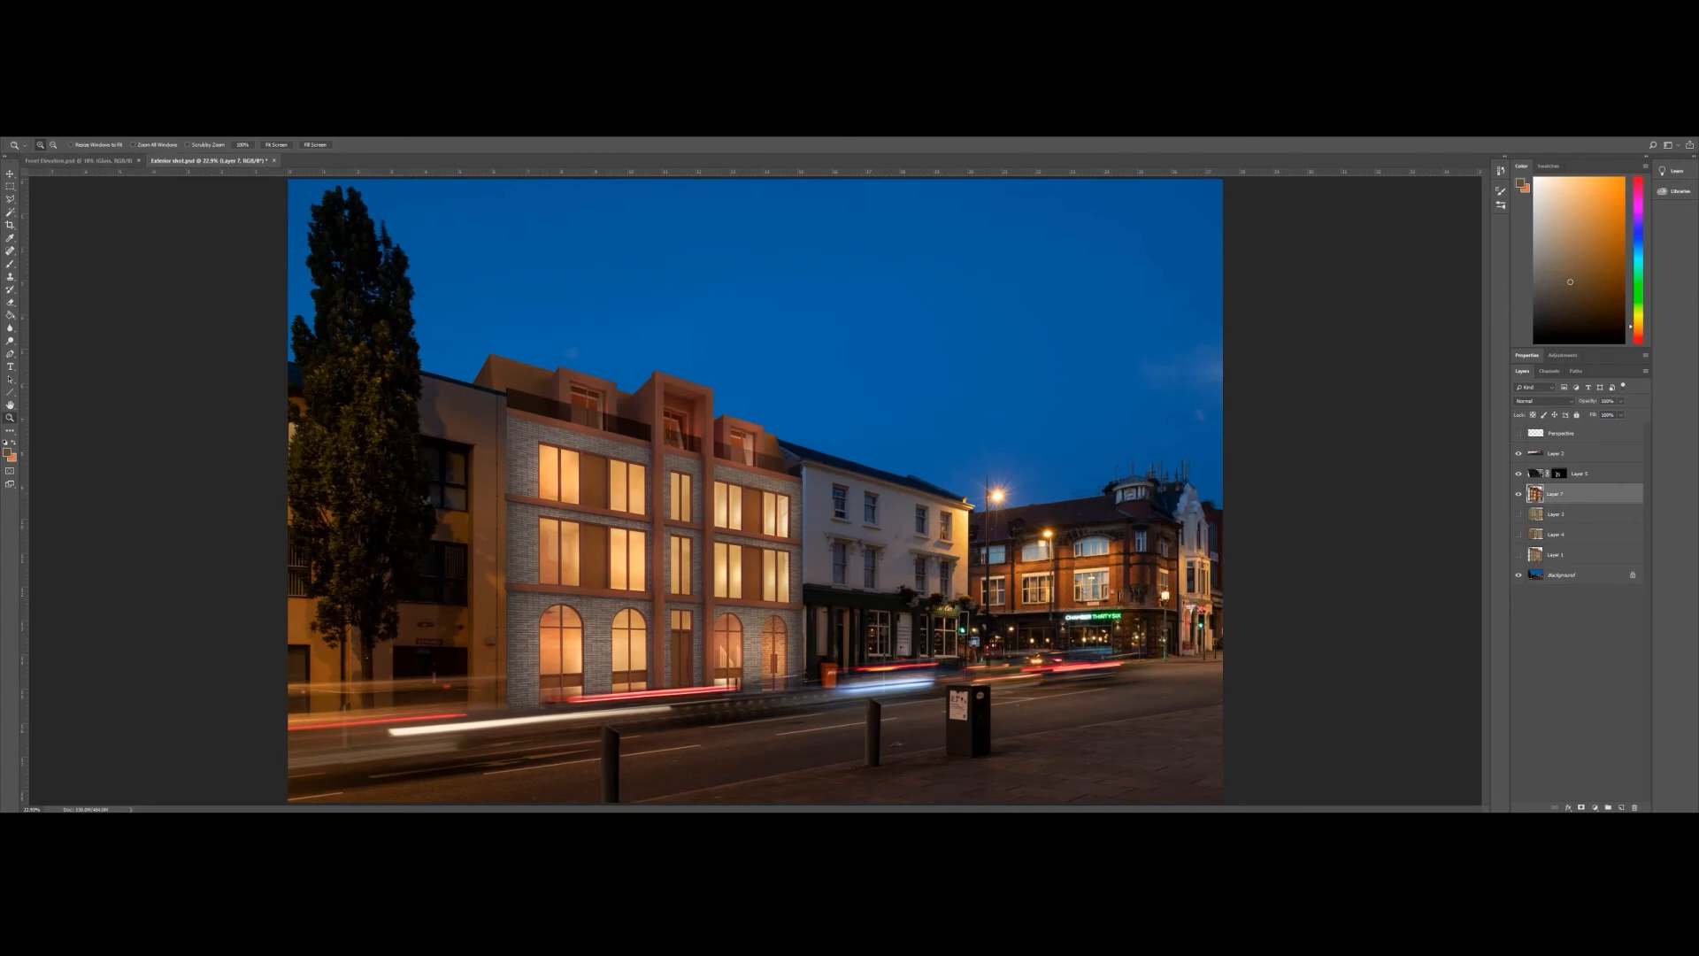
- Shift the building layer's midtone colour balance to red +12 and yellow -7, and compare the scene with the layer hidden and shown
left_click(63, 131)
mouse_move(128, 155)
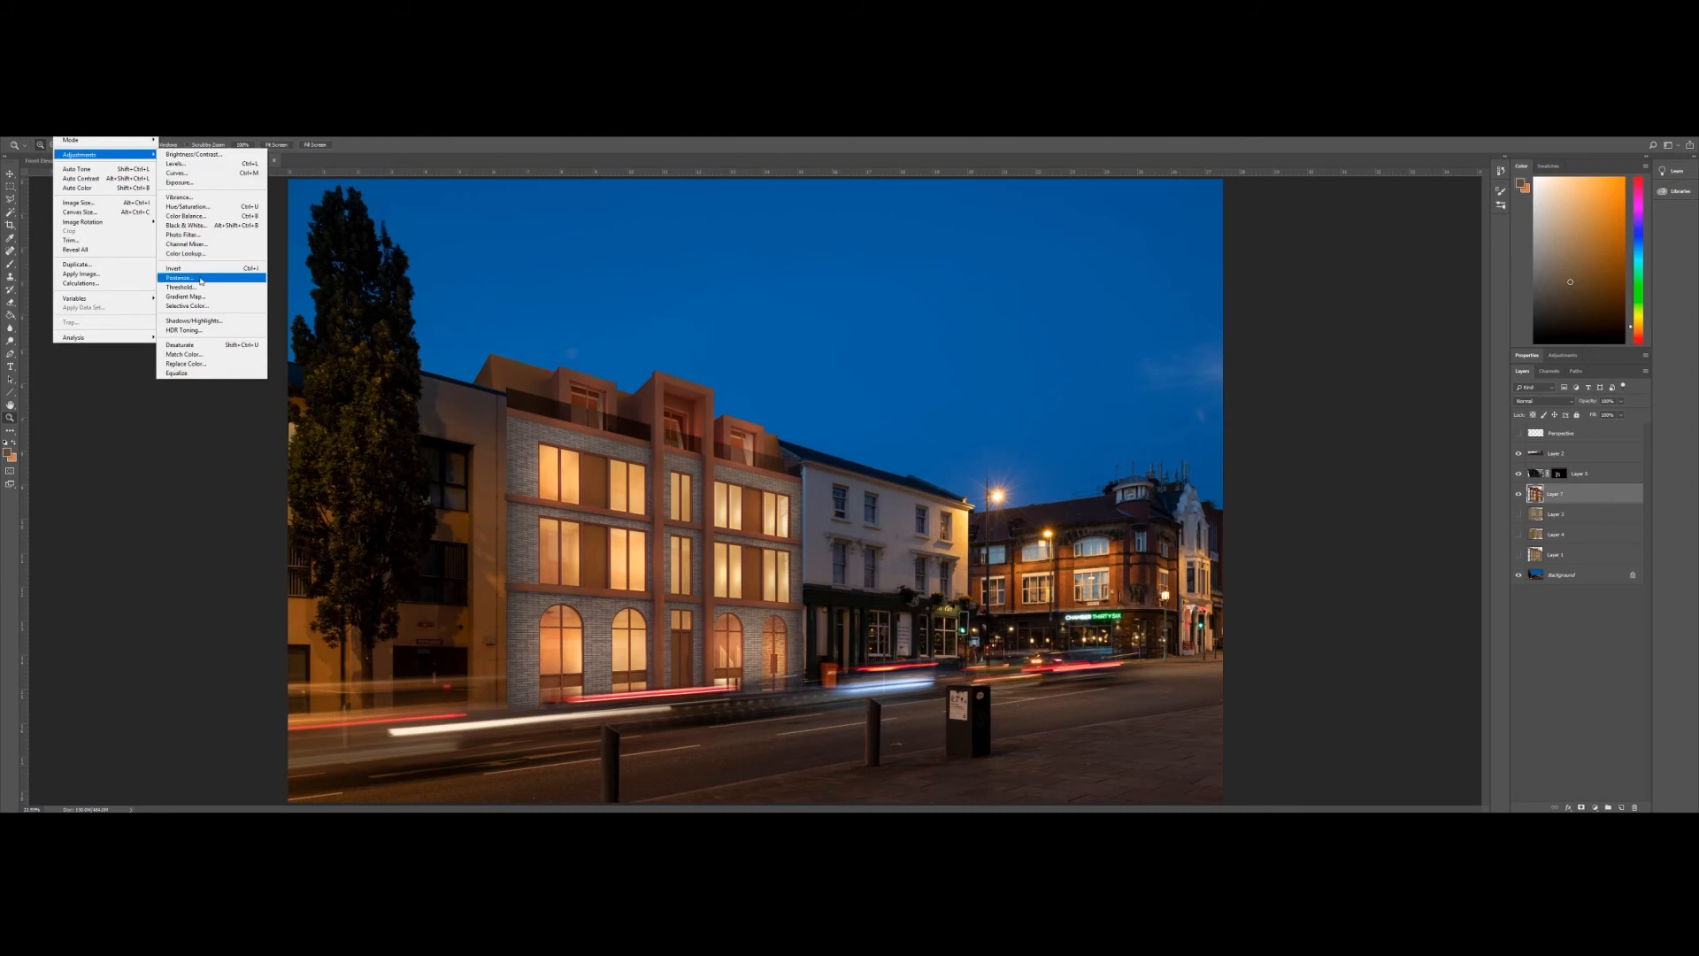
left_click(185, 216)
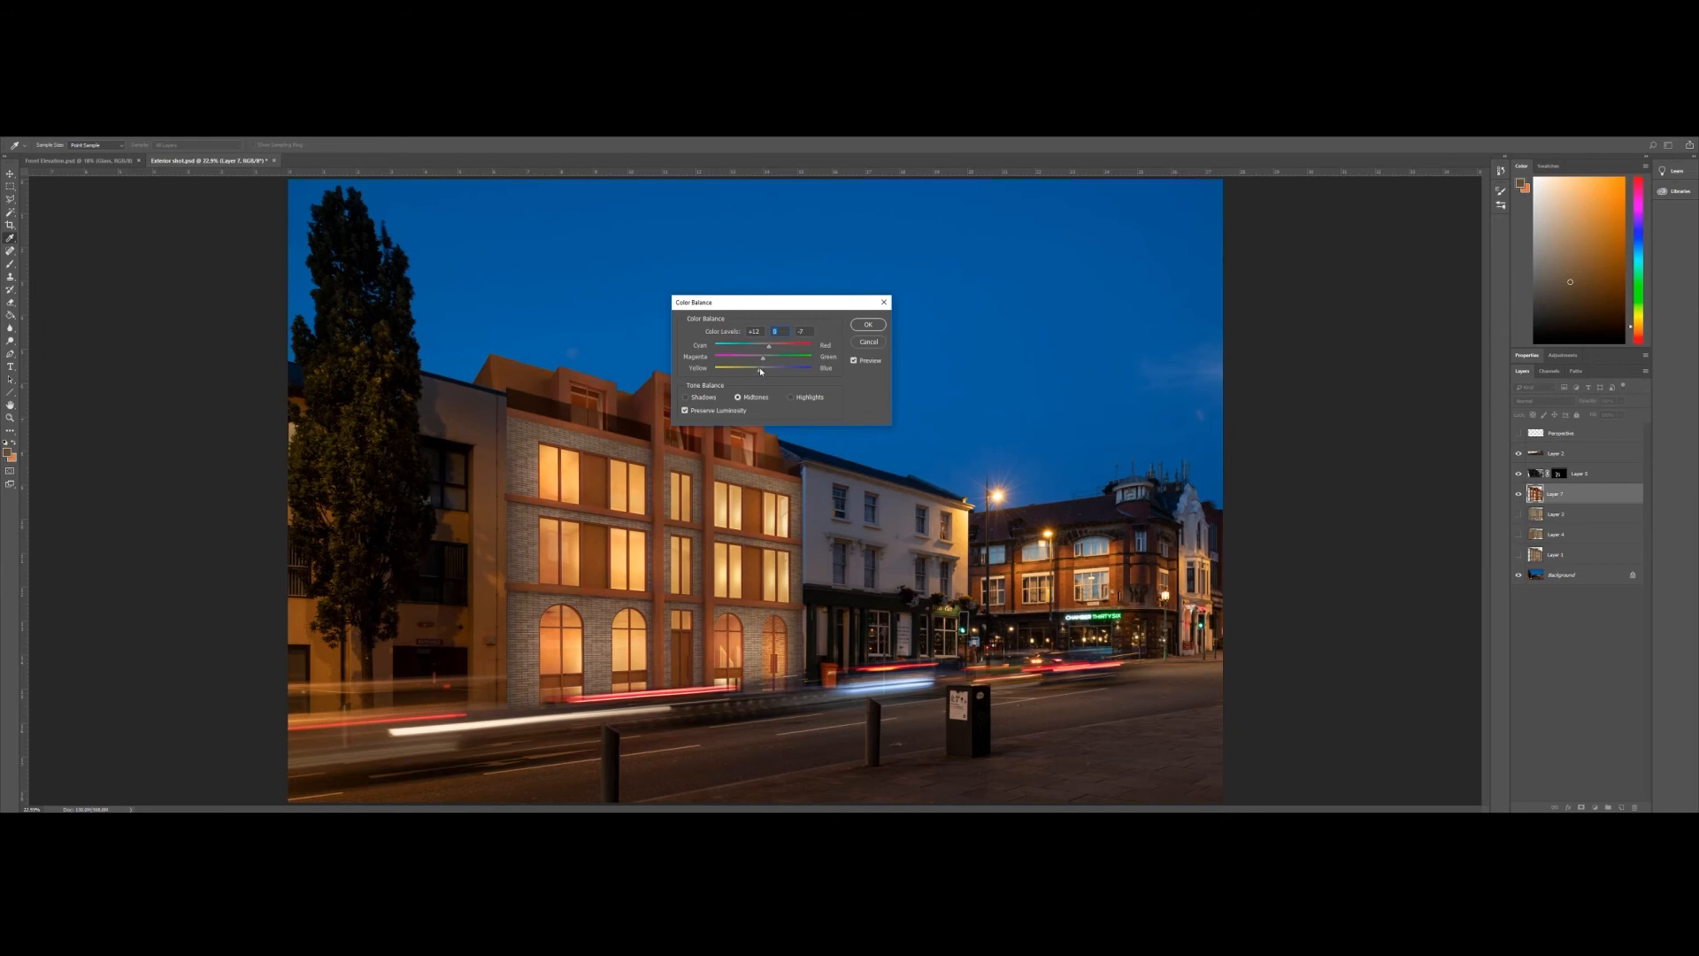
left_click(868, 324)
key("z")
left_click(1519, 495)
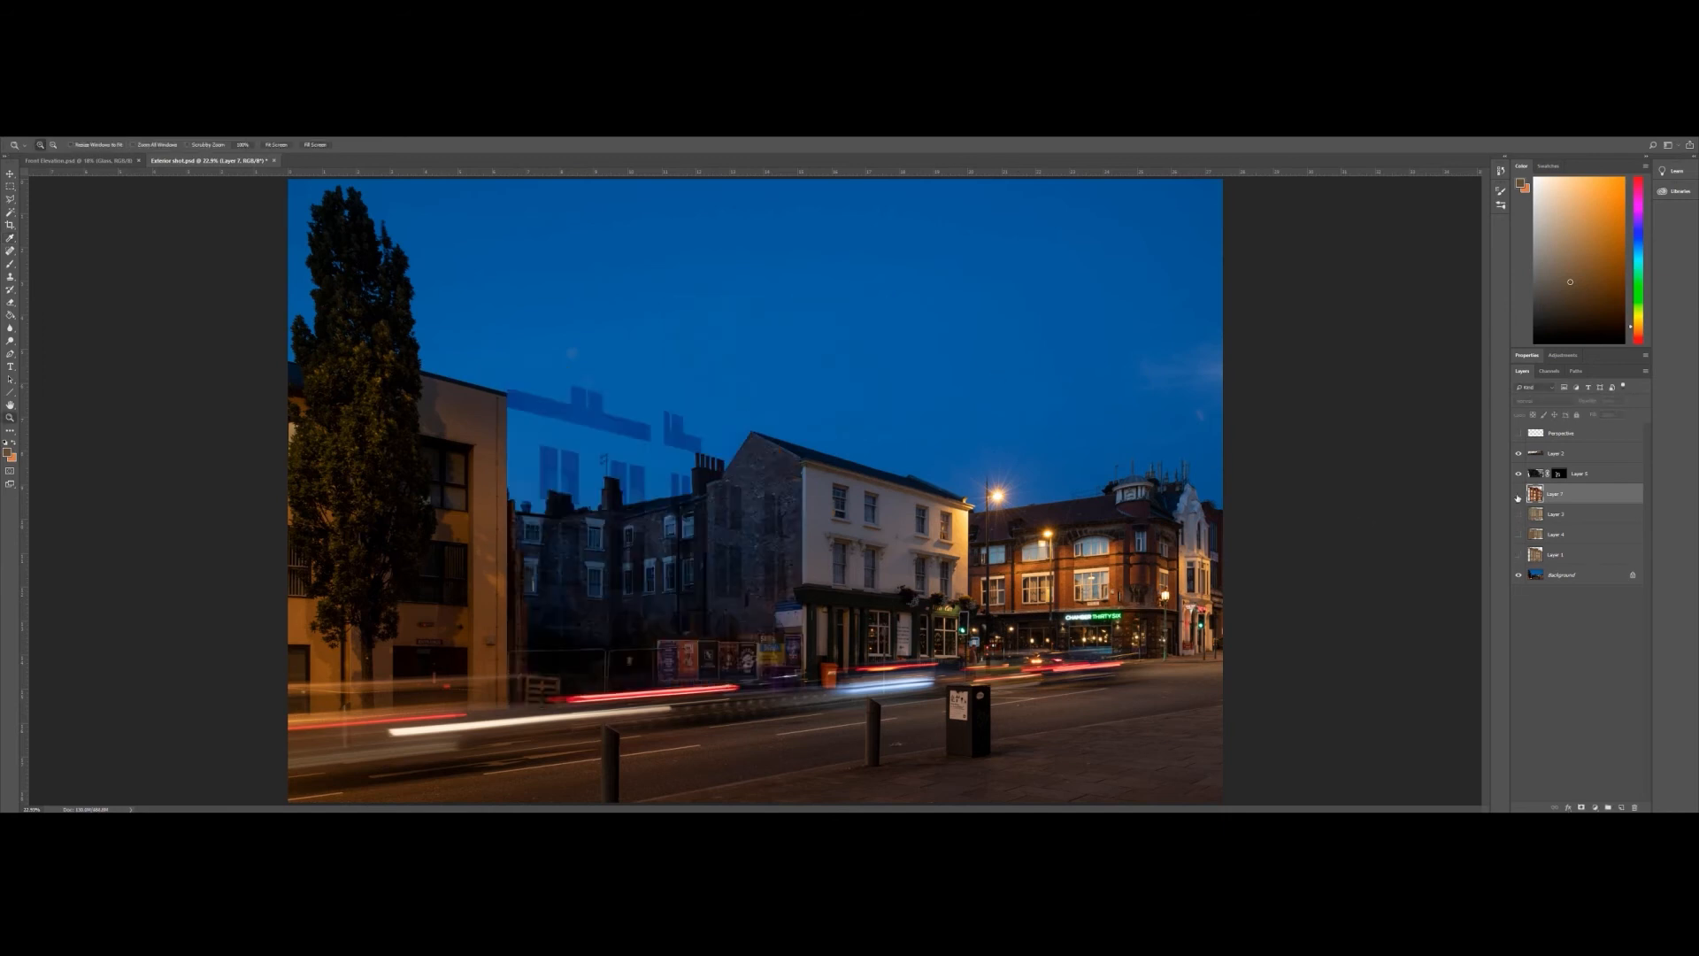
left_click(1519, 495)
left_click(1518, 495)
left_click(1519, 495)
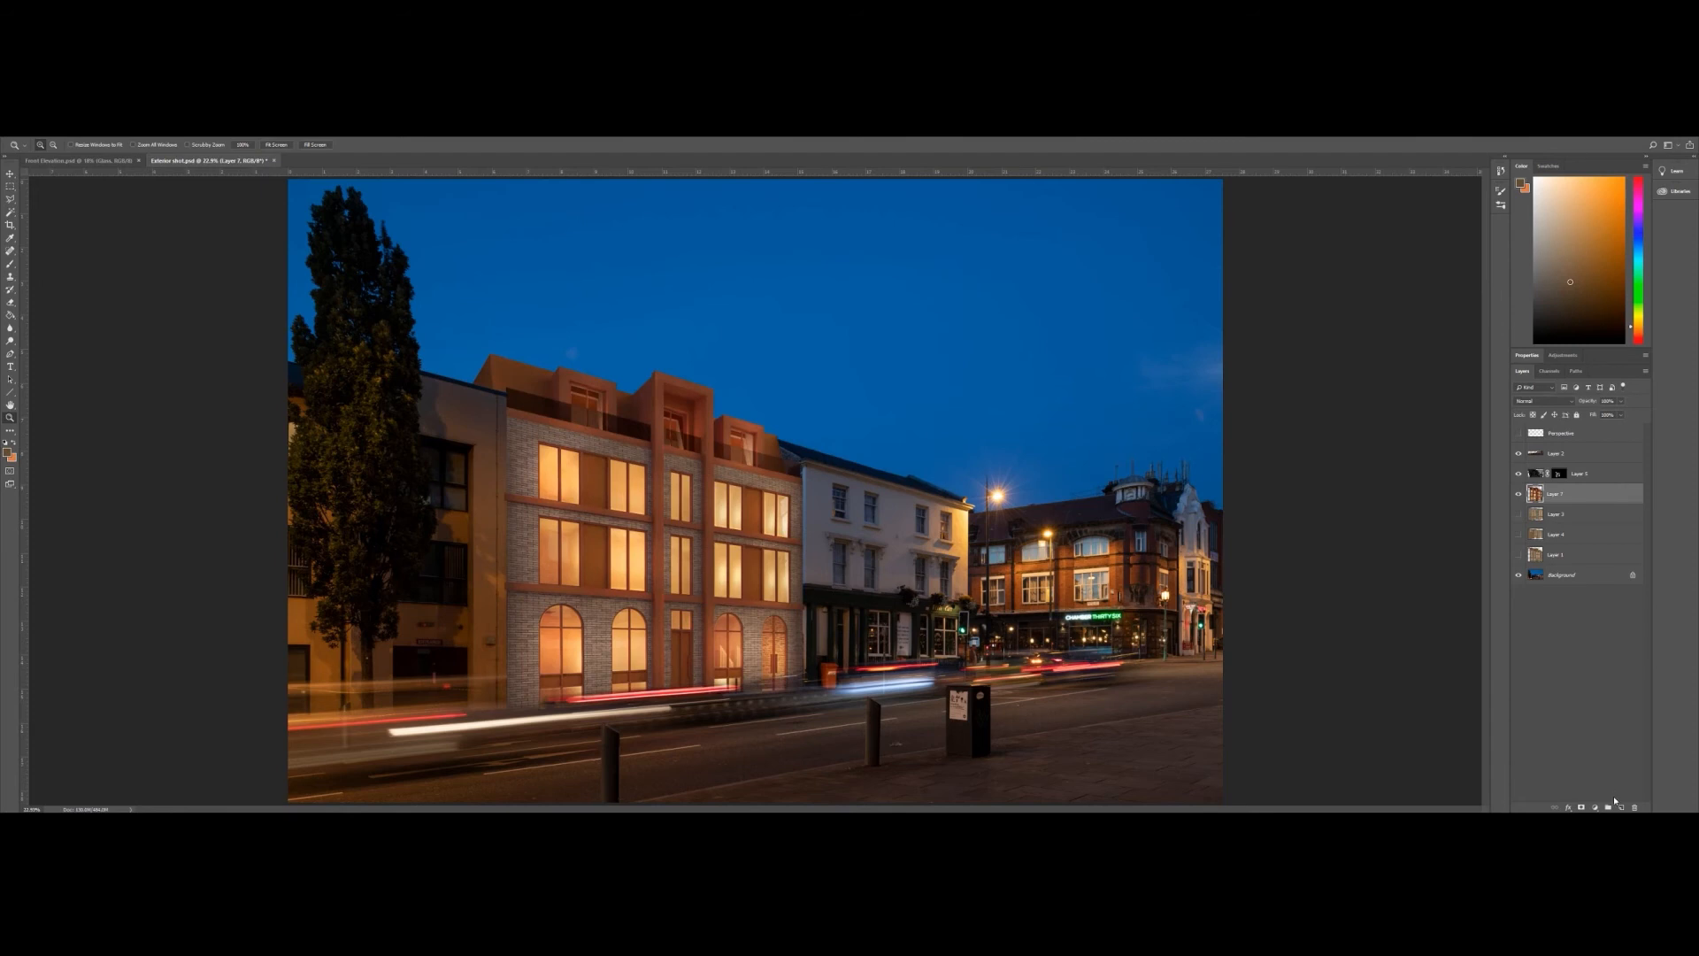
- Add an empty layer above the building layer and sample the sky's blue as the foreground colour
key("ctrl+shift+alt+n")
left_click(9, 452)
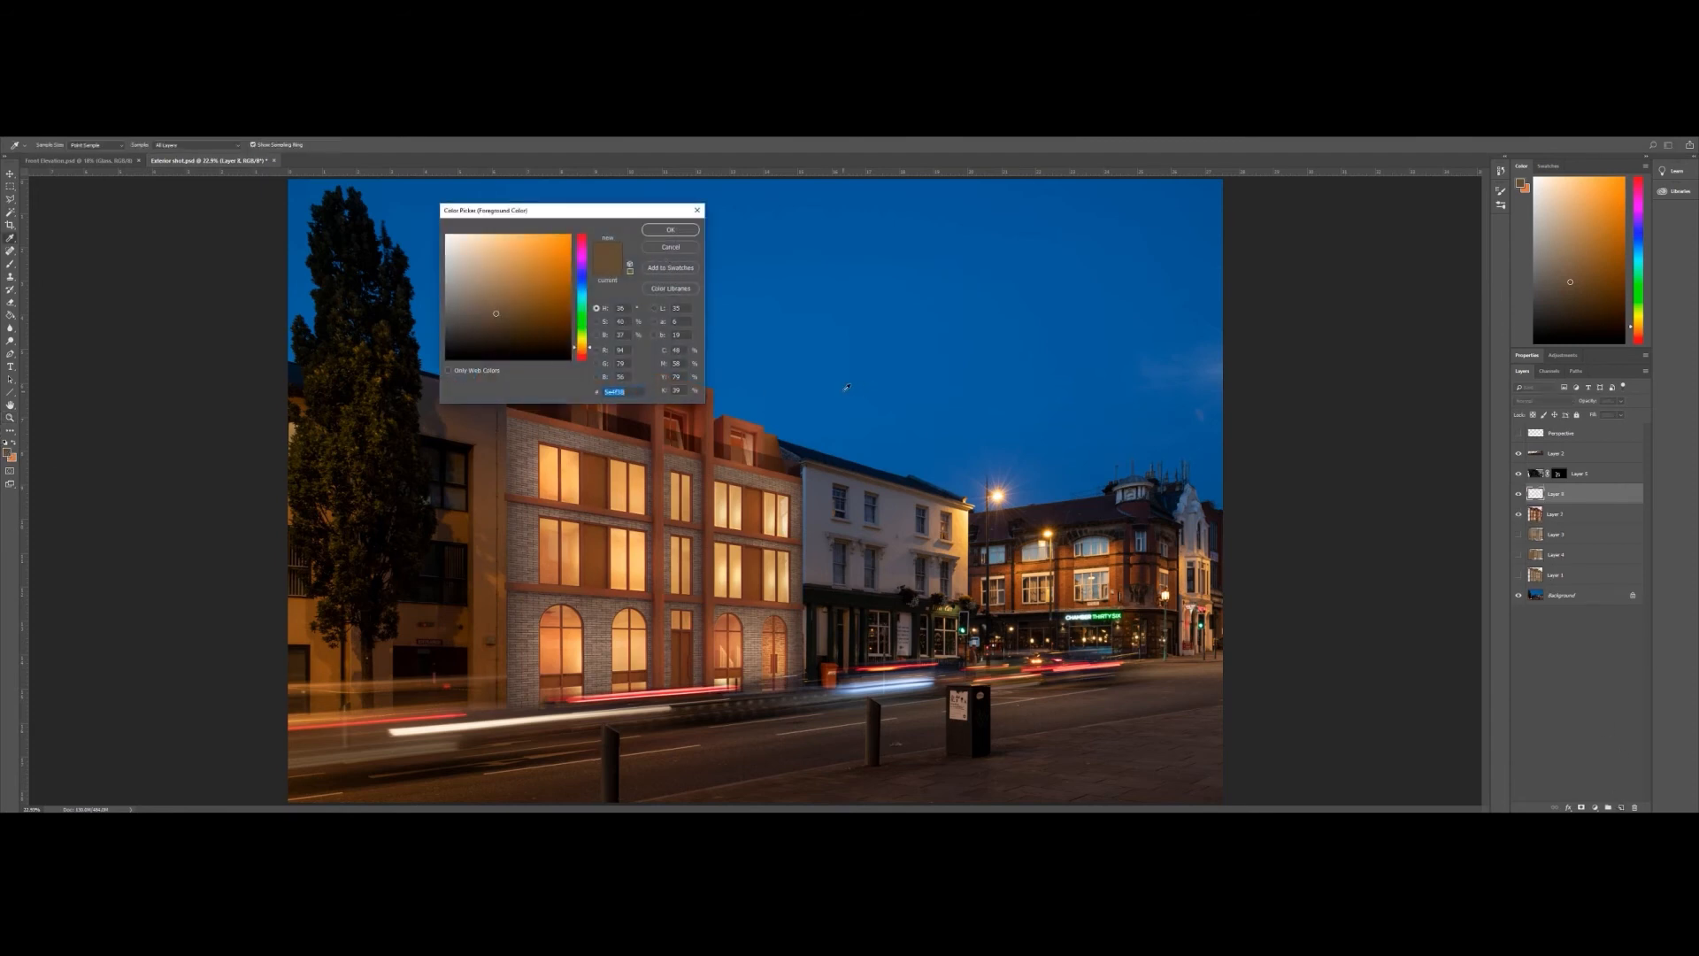
left_click(849, 387)
left_click(670, 231)
- Switch to the Brush tool and set the new layer's blend mode to Soft Light
left_click(9, 264)
left_click(1544, 400)
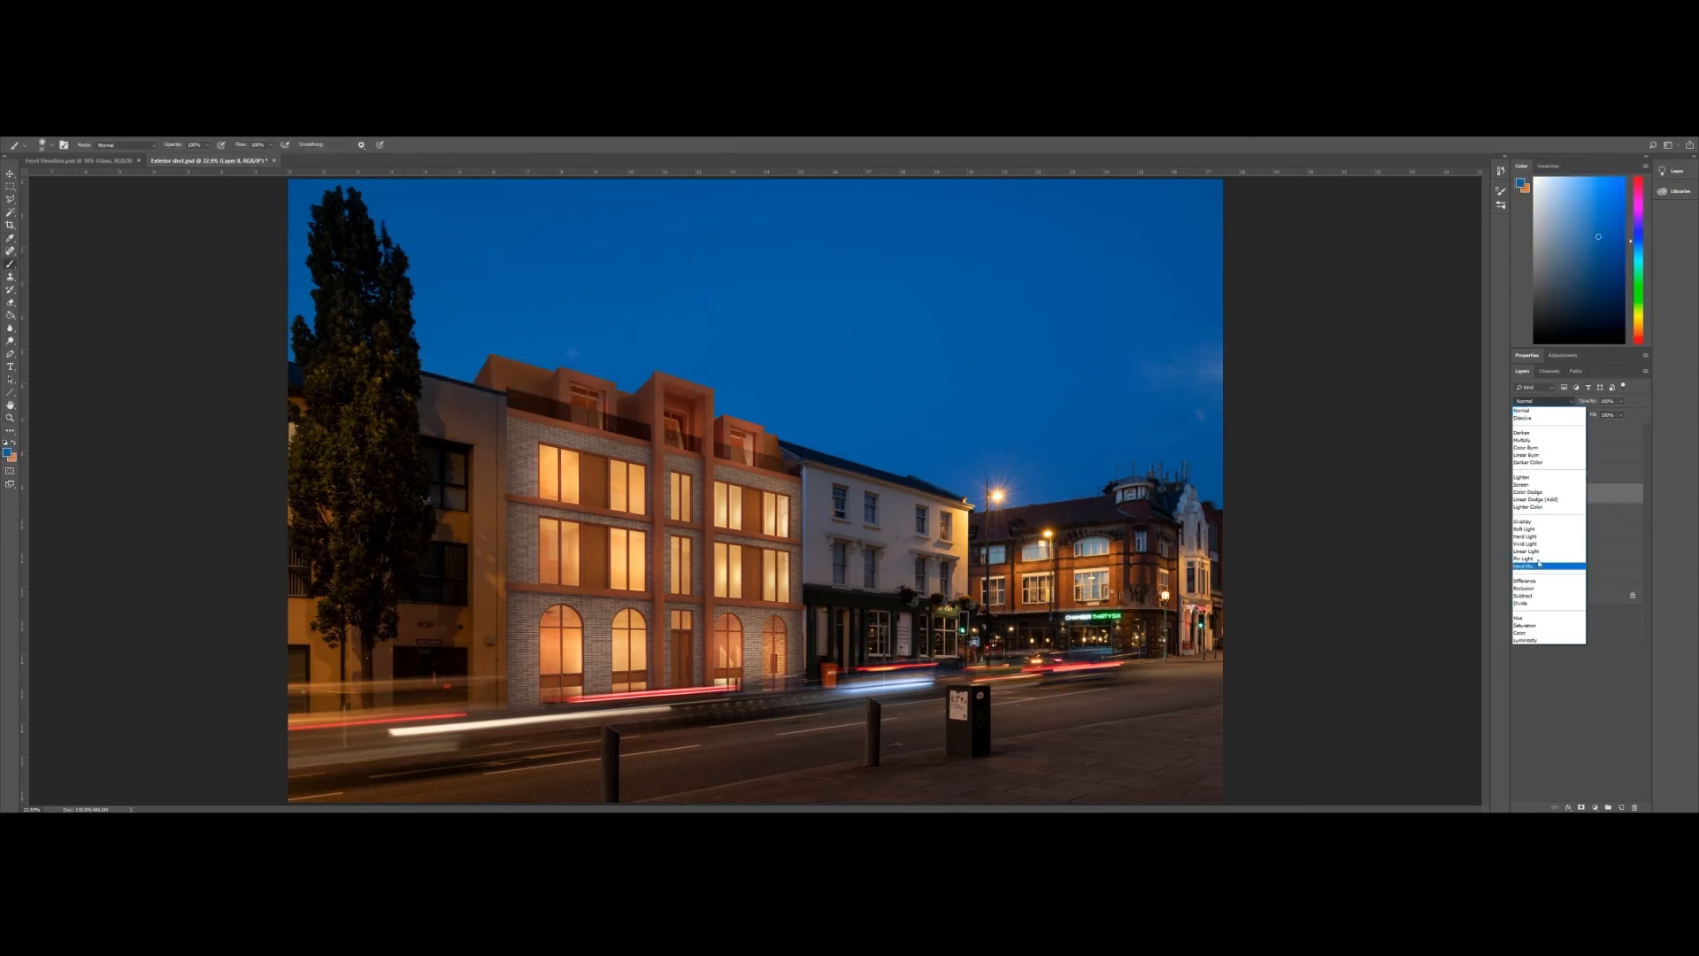
left_click(1549, 506)
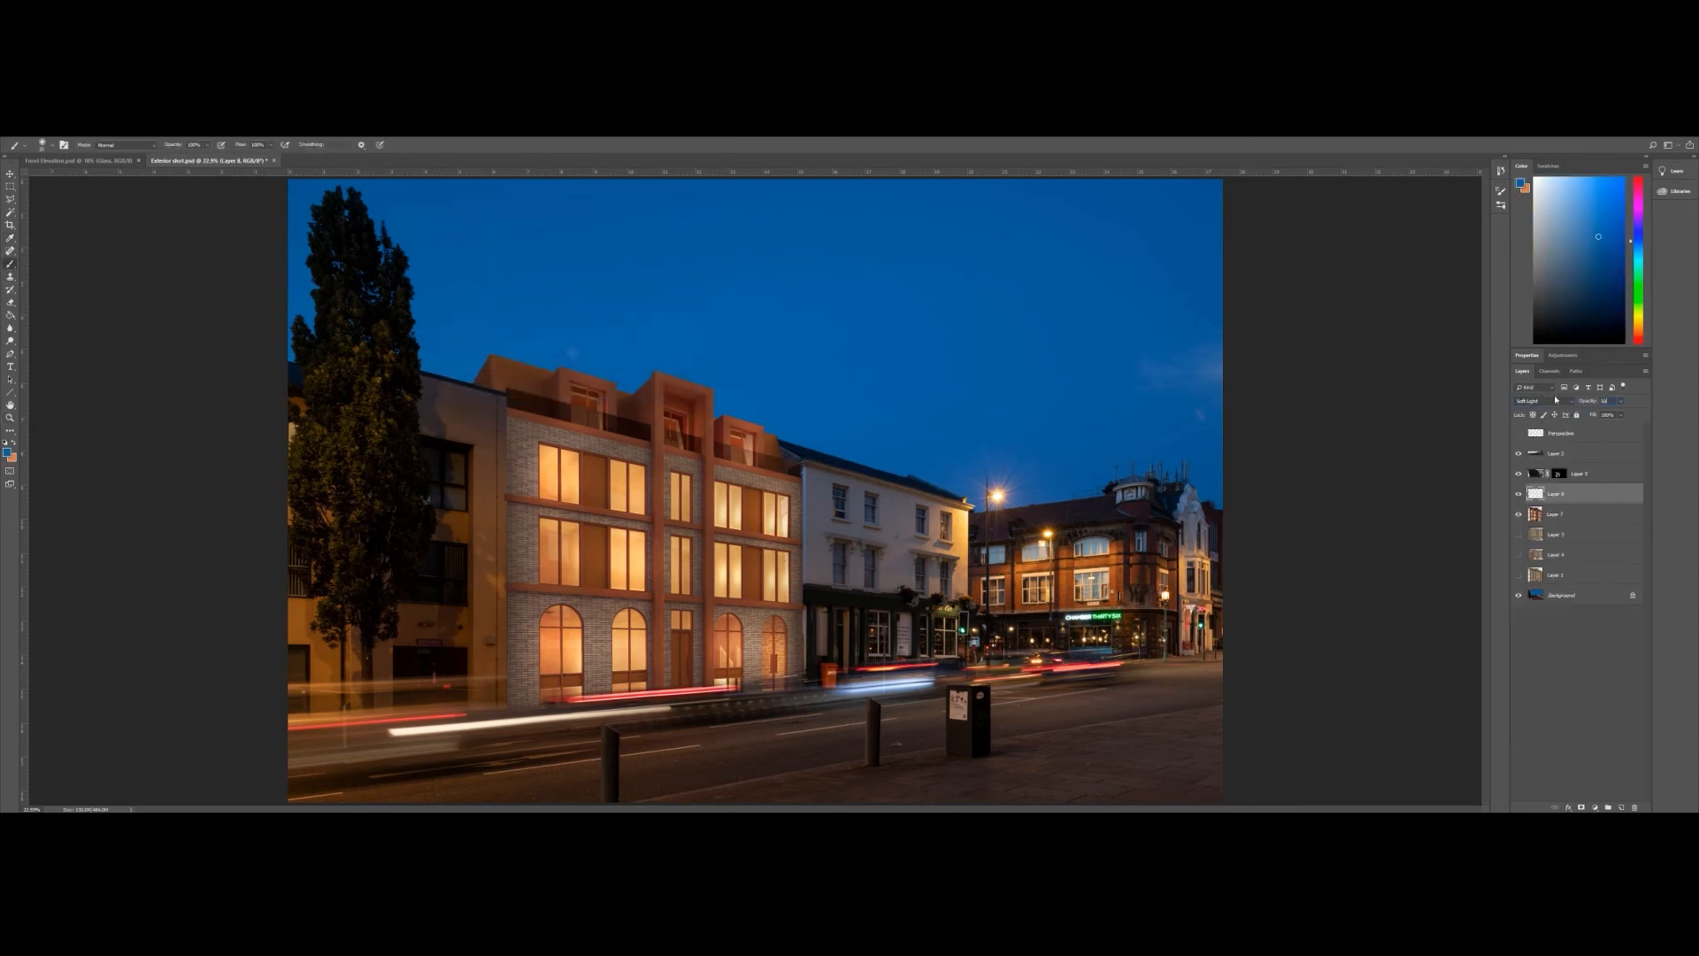
- Paint the sky blue with a greatly enlarged brush down the building's edge next to the white pub
left_click(53, 146)
left_click(5, 277)
left_click(857, 409)
key("bracketright")
key("bracketright")
key("bracketright")
key("bracketright")
key("bracketright")
key("bracketright")
key("bracketright")
key("bracketright")
key("bracketright")
key("bracketright")
left_click_drag(805, 487, 805, 545)
key("ctrl+z")
left_click_drag(796, 559, 790, 682)
key("bracketright")
key("bracketright")
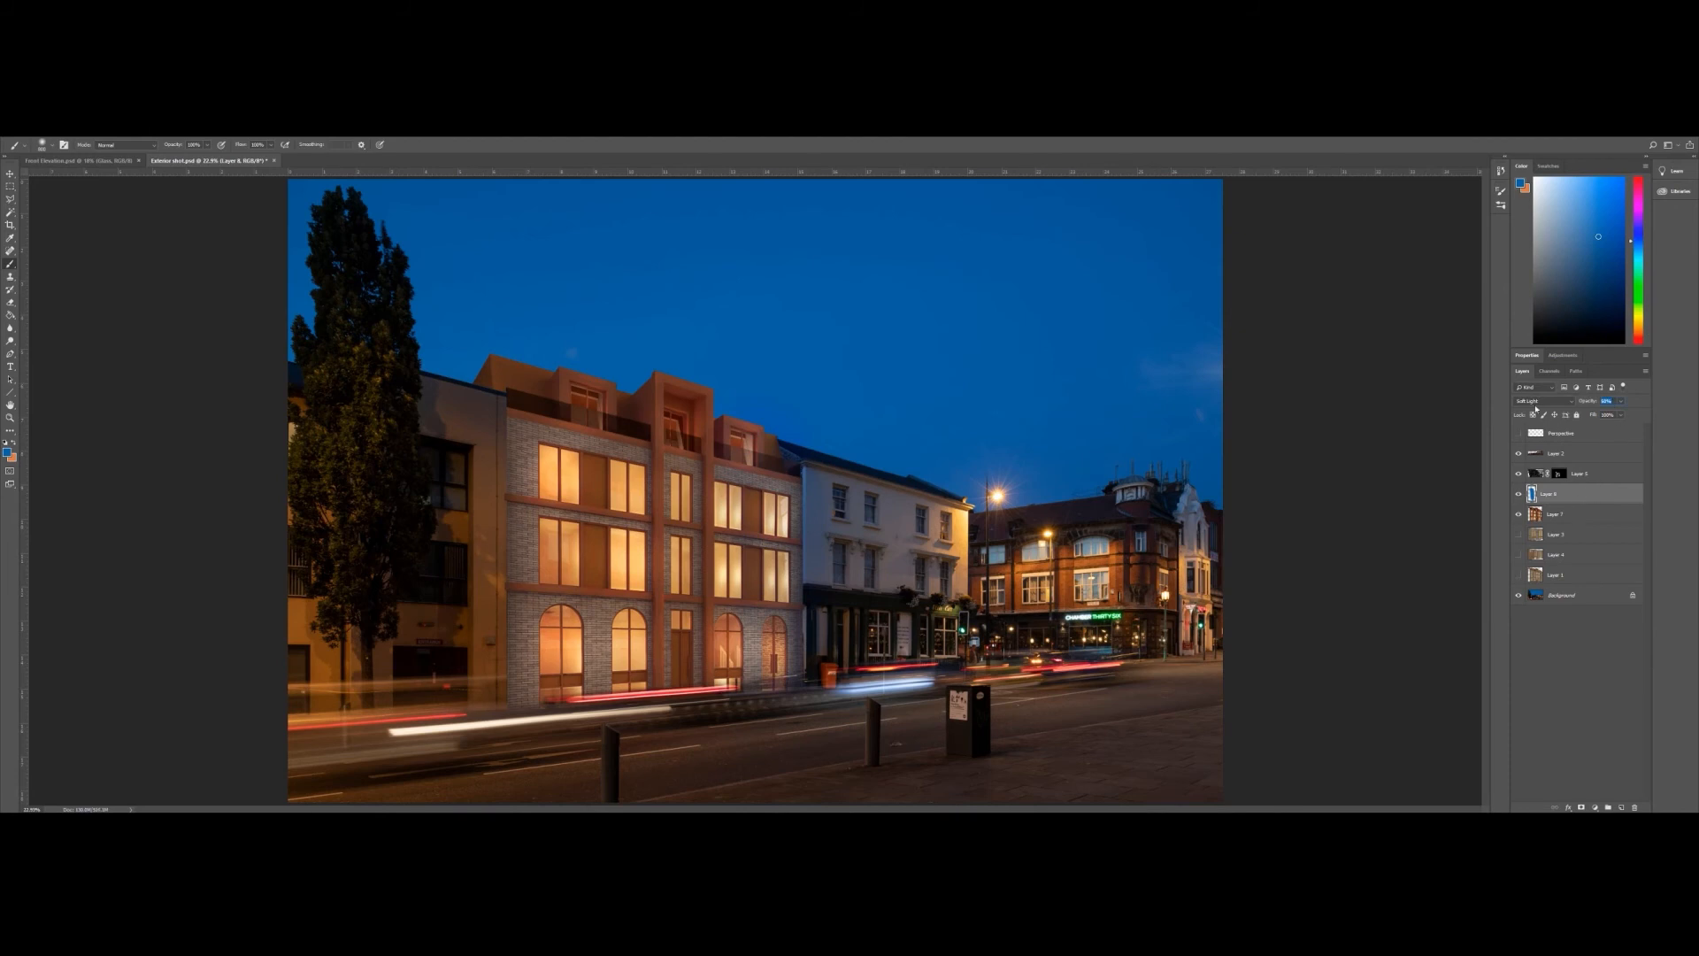
- Compare the image with the blue tint layer hidden and shown, and add another blue stroke at the roofline
left_click(1521, 496)
left_click(1520, 497)
left_click(1520, 497)
left_click(1520, 496)
left_click(1520, 496)
left_click_drag(764, 431, 772, 435)
- Start a Polygonal Lasso outline with a 1 px feather along the new roof, from the neighbouring parapet to the first dormer's peak
left_click(10, 417)
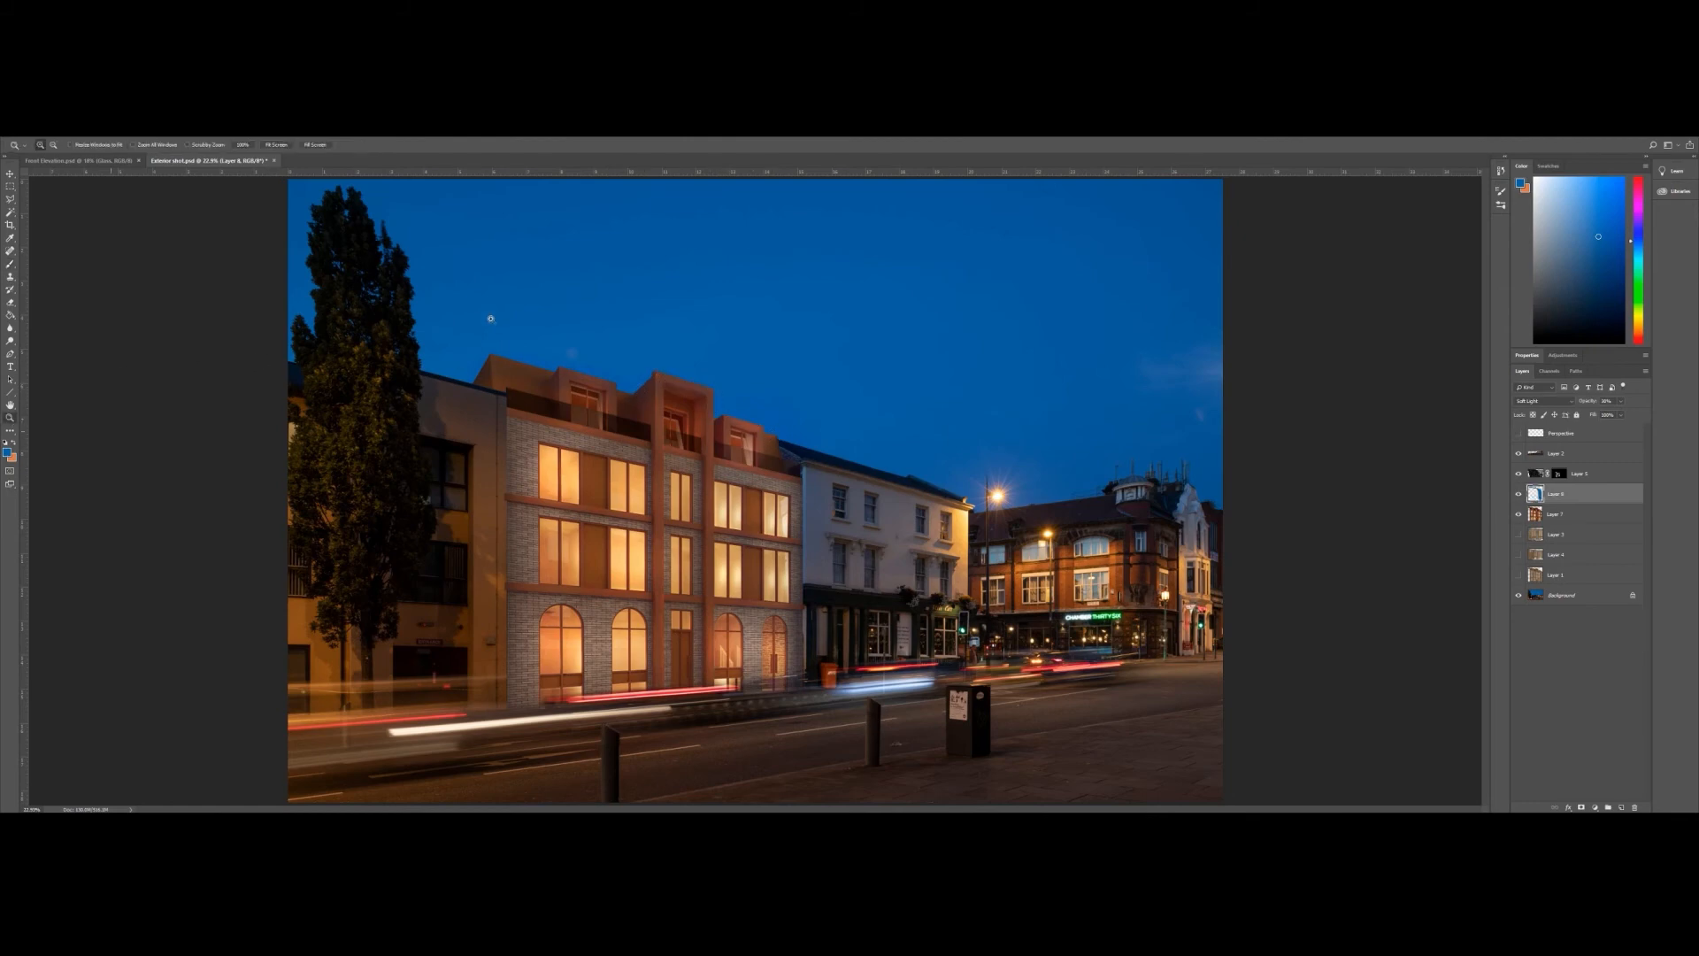
left_click(677, 418)
left_click(409, 365)
left_click(354, 390)
left_click(289, 426)
left_click(291, 426)
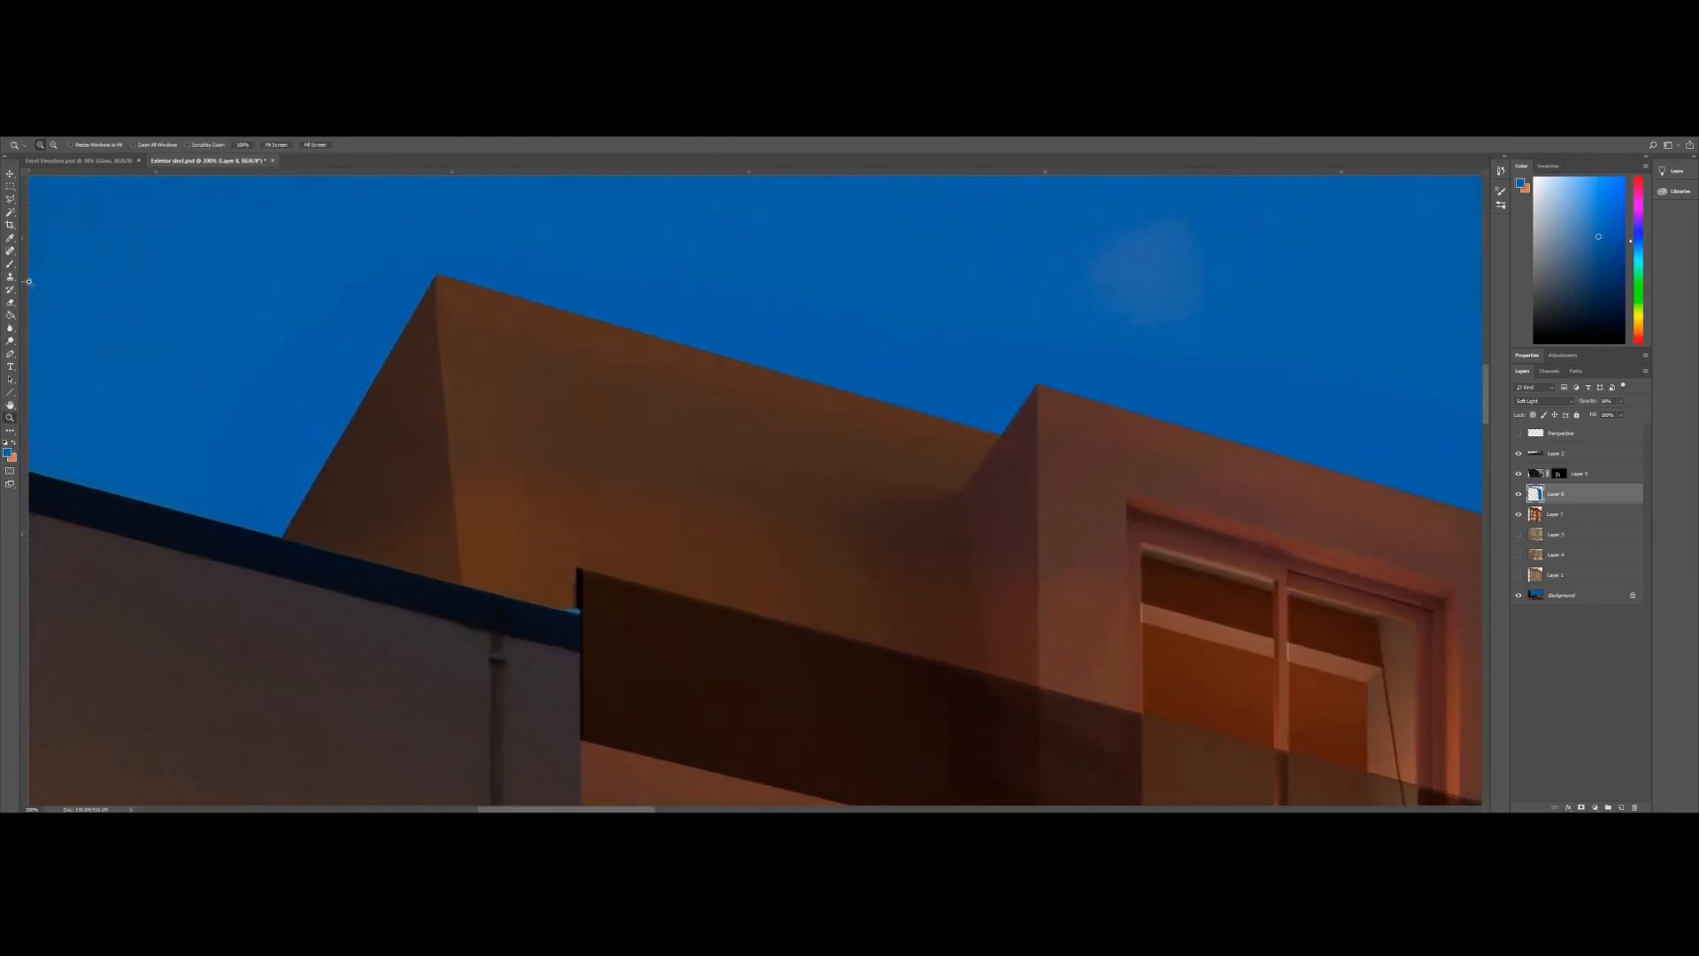
left_click(11, 199)
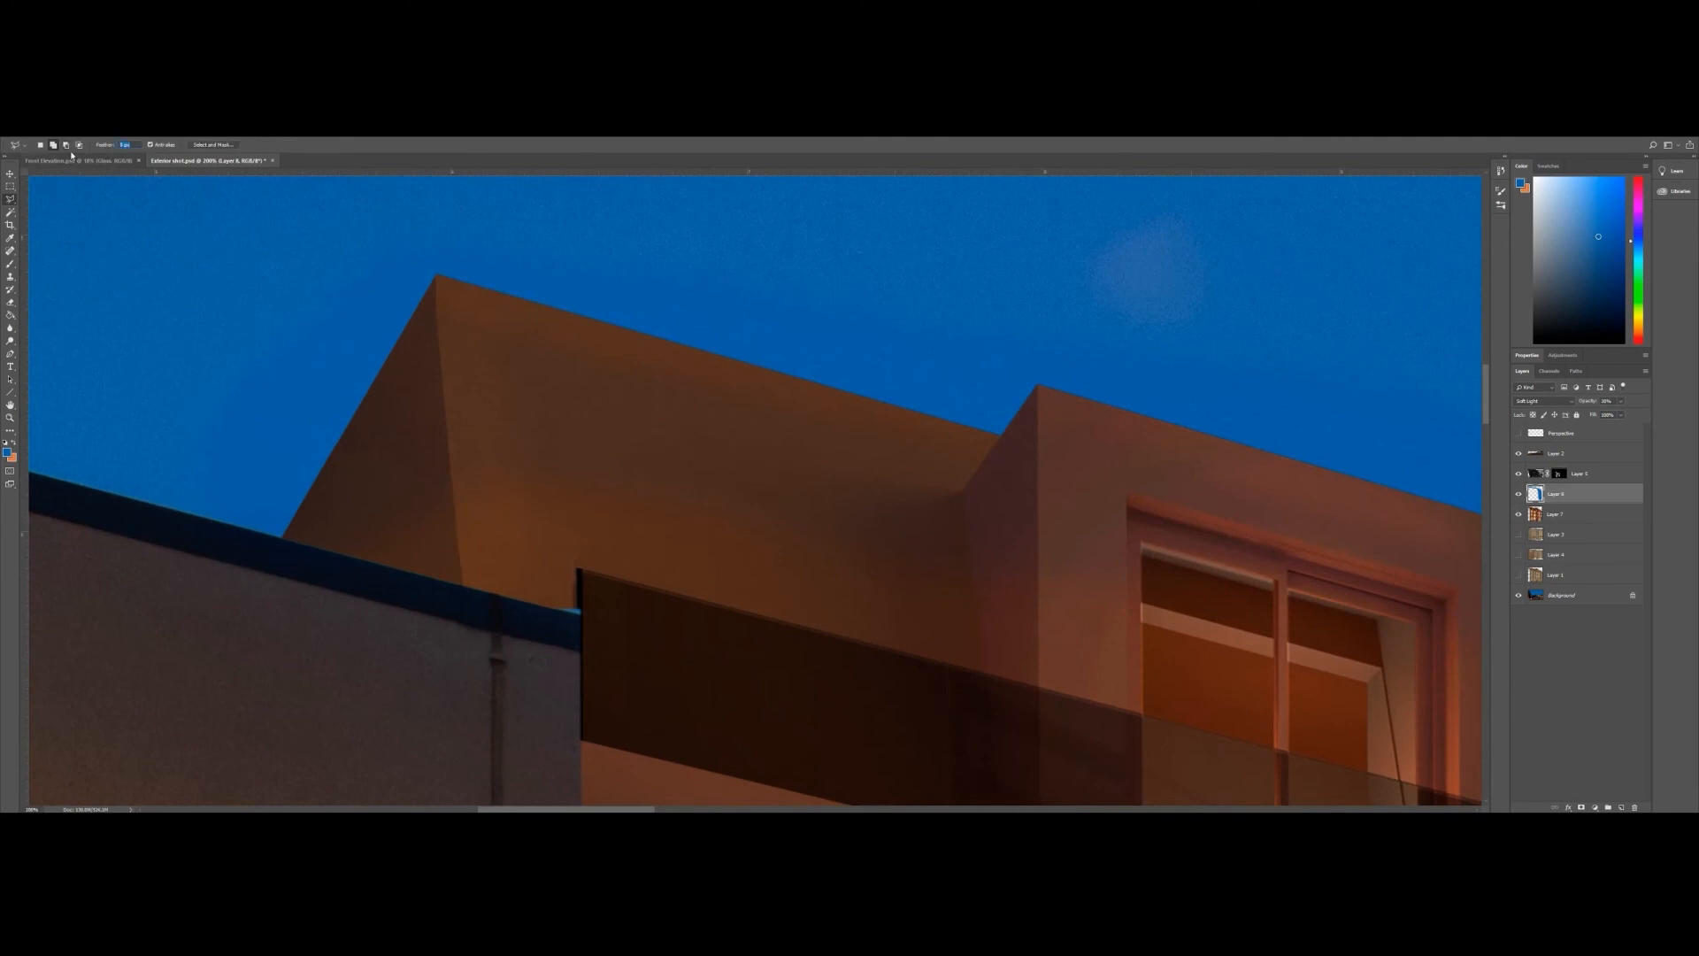
left_click(284, 538)
left_click(438, 280)
left_click(1003, 441)
left_click(1041, 390)
left_click_drag(1327, 526, 486, 370)
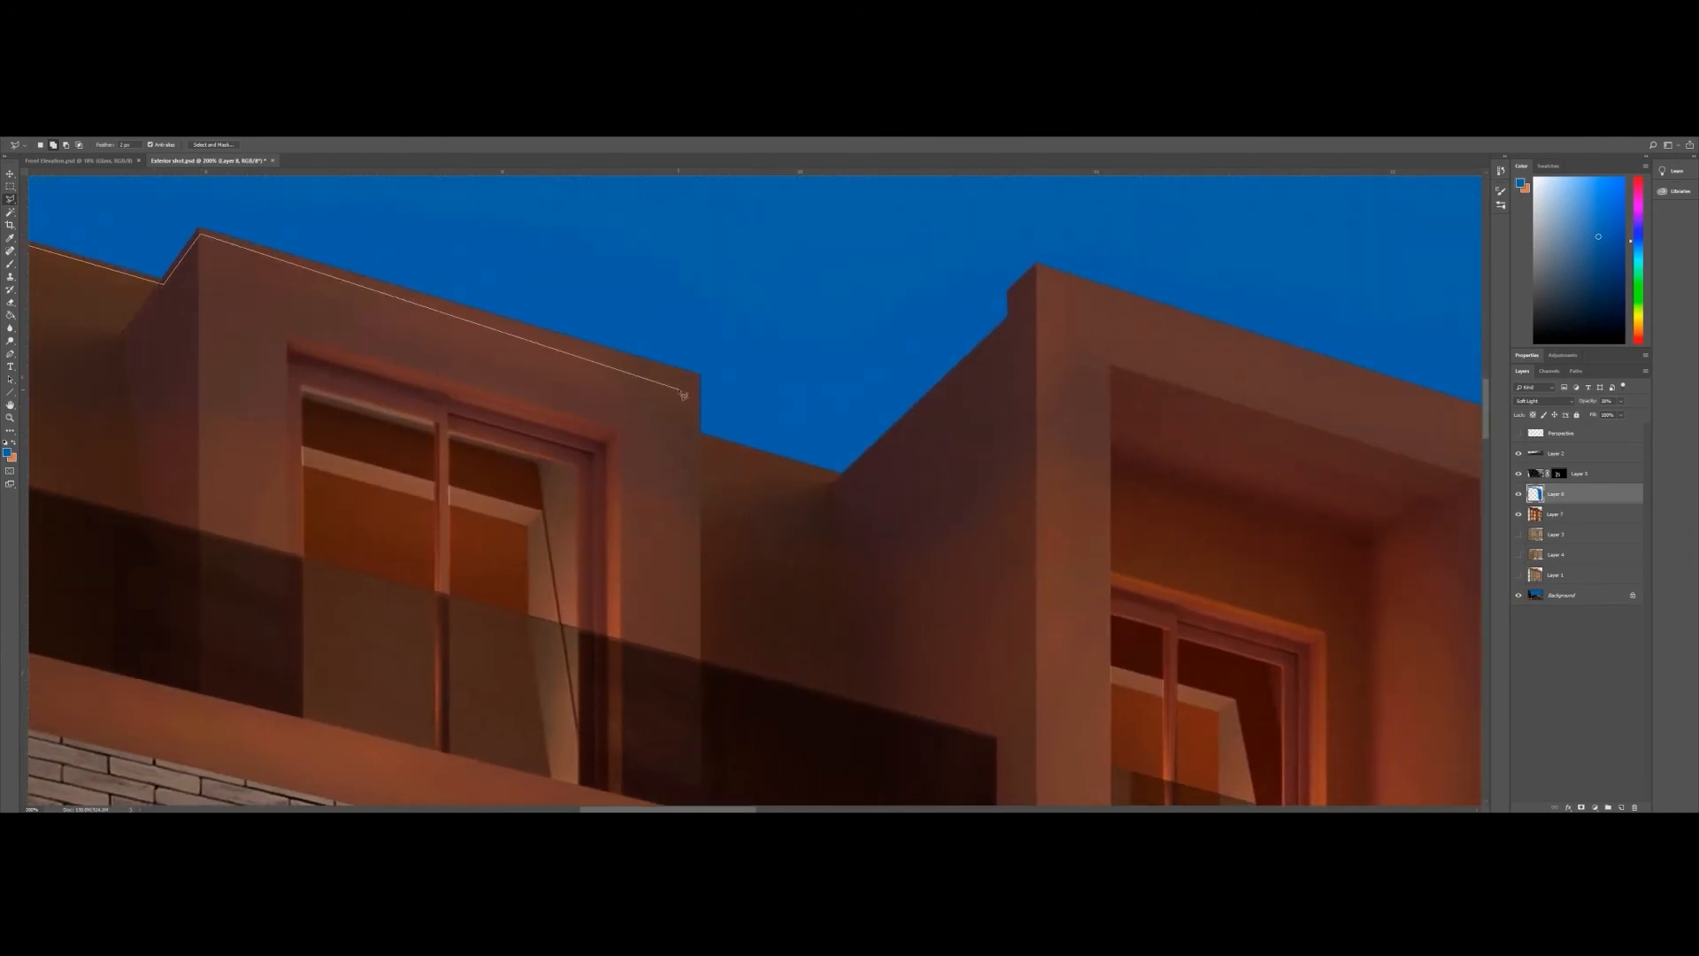
- Continue the lasso outline down the first dormer's side and up to the peak of the tall central bay
left_click(696, 375)
left_click(698, 438)
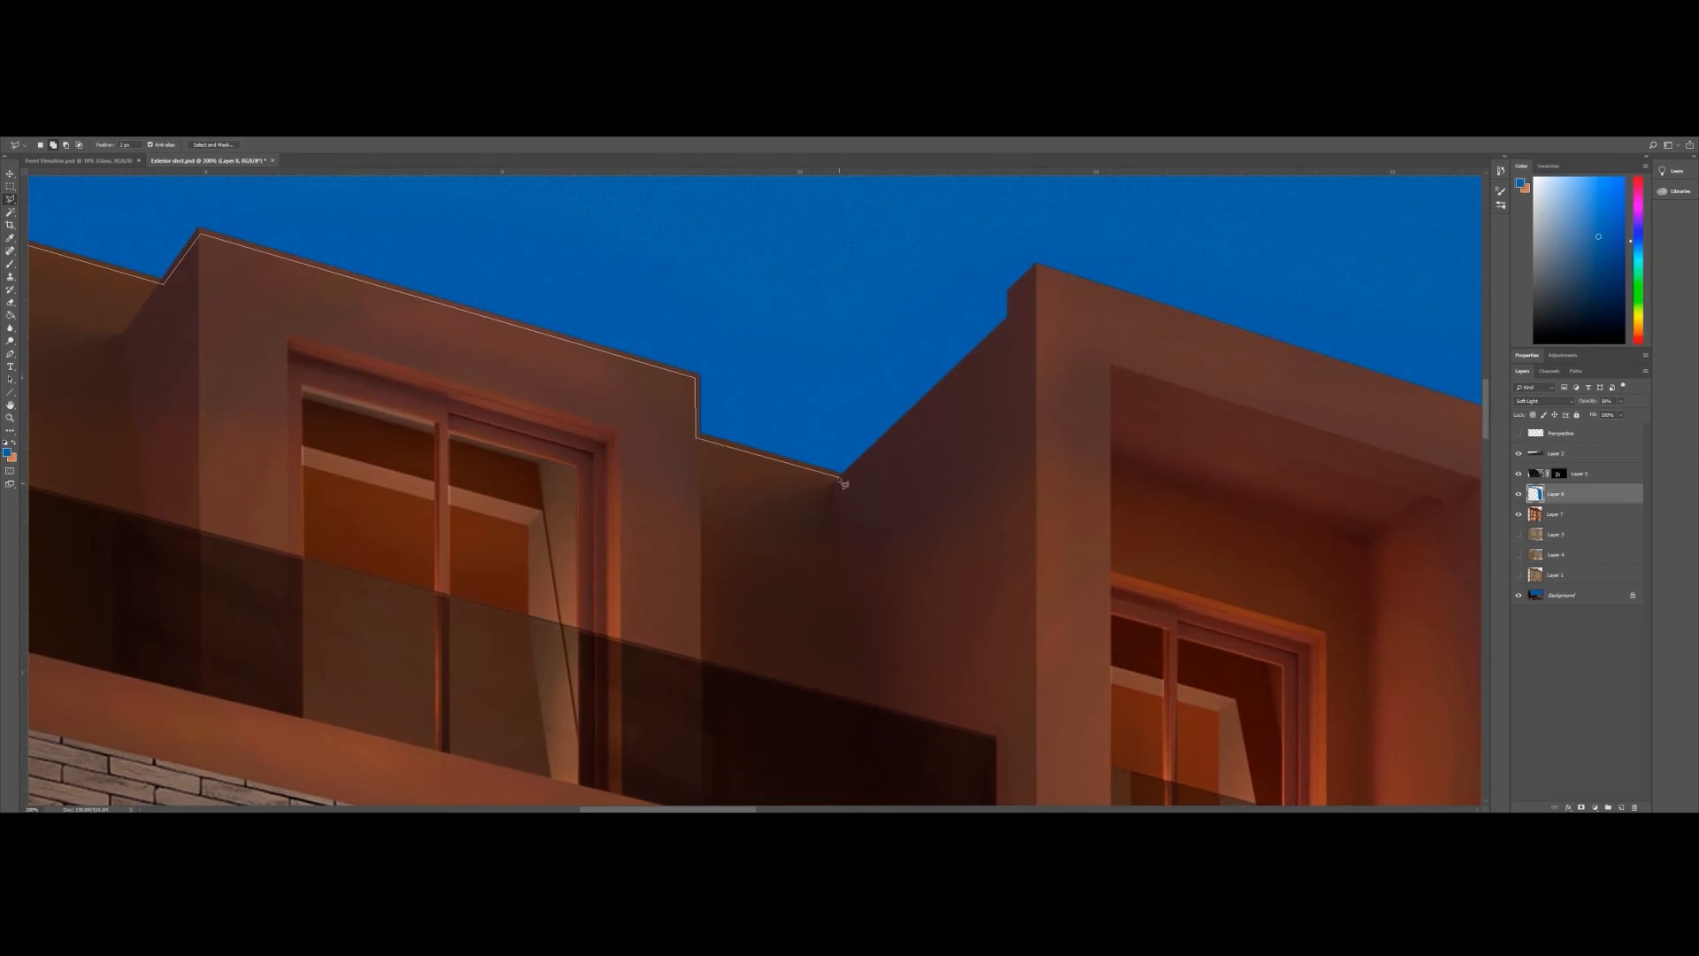
left_click(842, 478)
left_click(1011, 321)
left_click(1012, 293)
left_click(1036, 265)
left_click_drag(1105, 390, 237, 307)
- Trace the lasso outline along the tall bay's top and side and over the last dormer to the roof's end by the slates
left_click(674, 346)
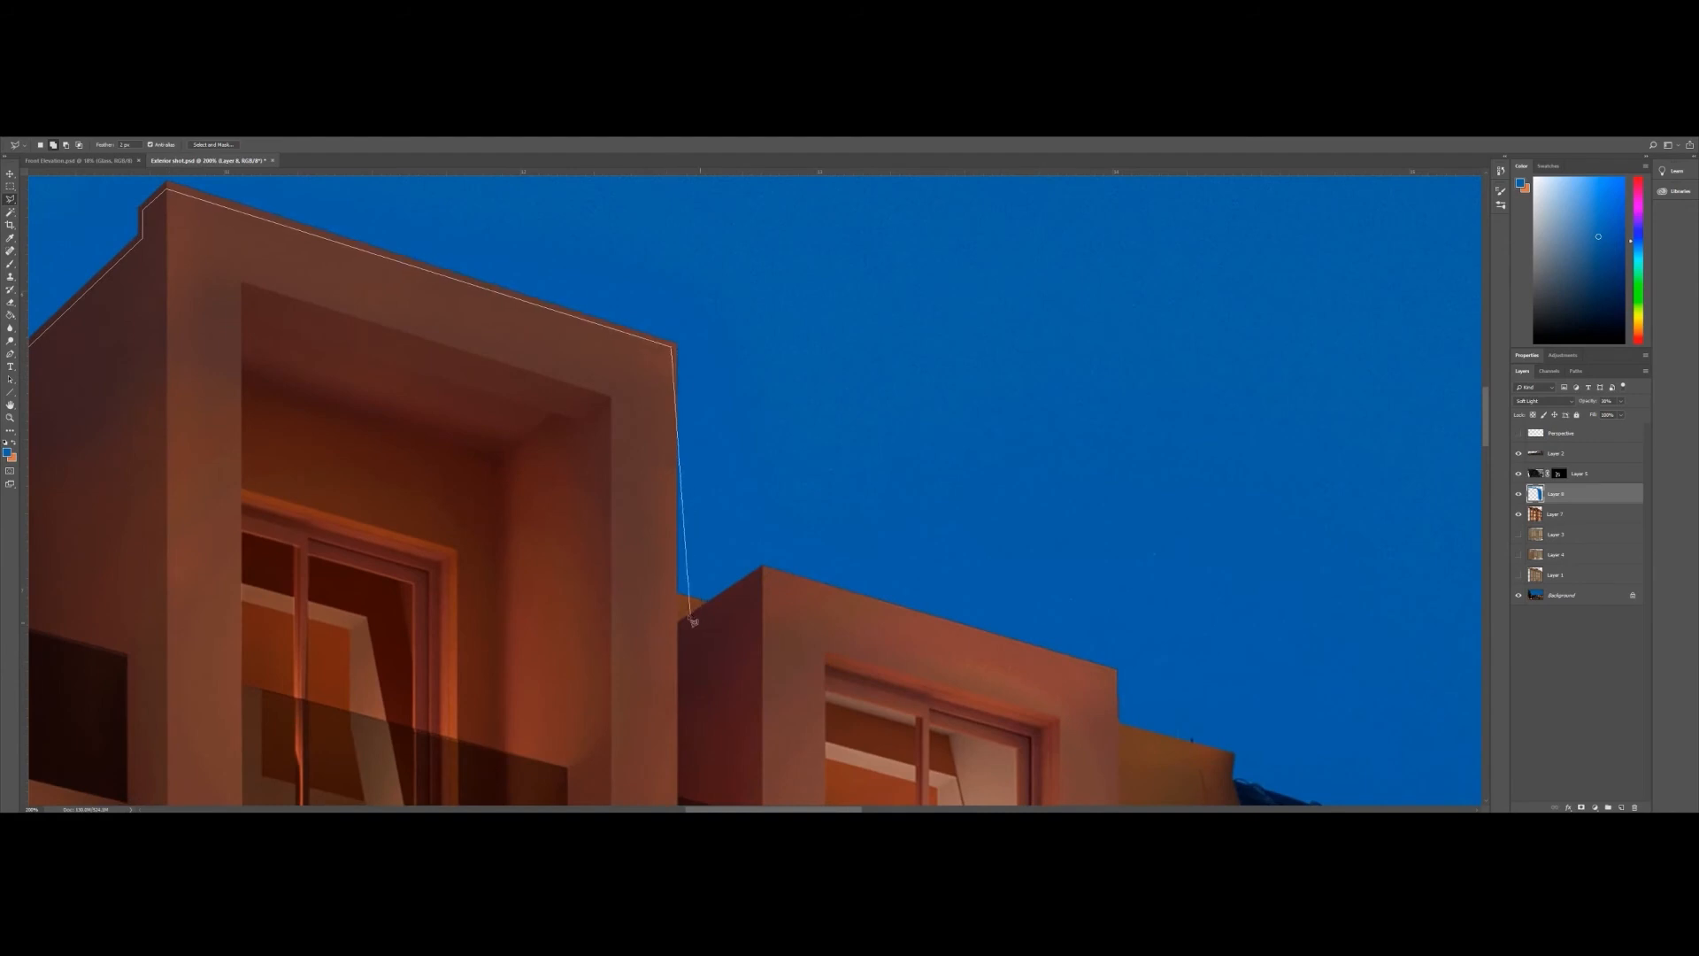
left_click(673, 598)
left_click(709, 607)
left_click(761, 572)
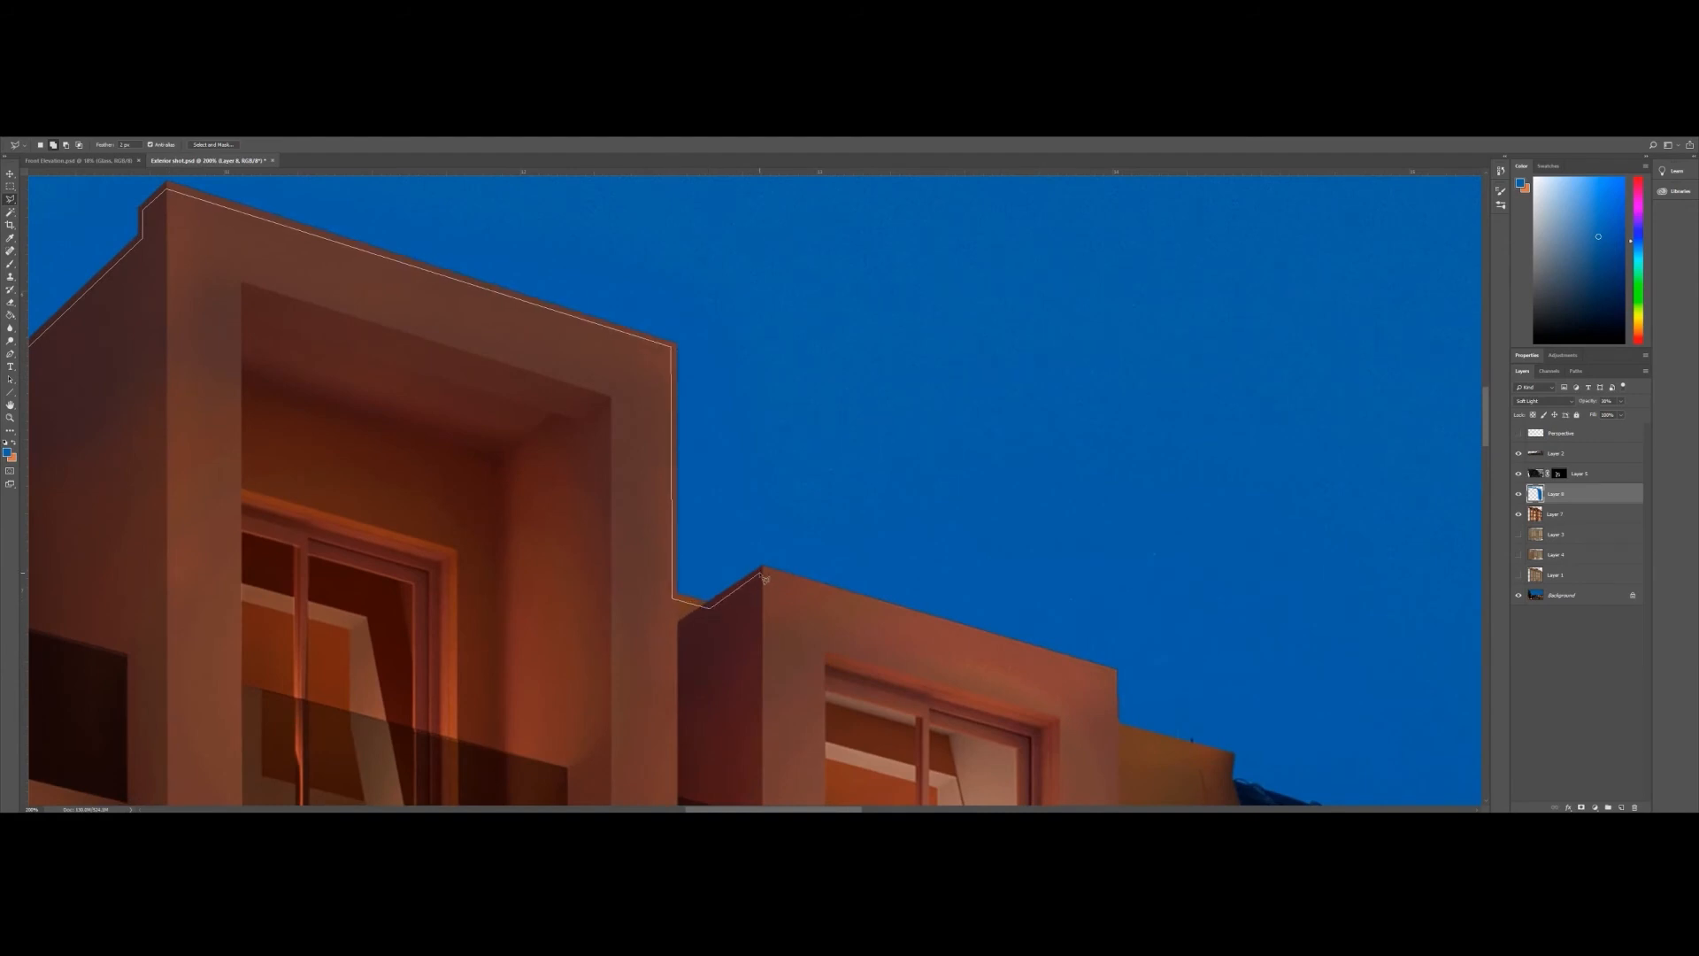
left_click(1114, 668)
left_click_drag(1111, 686, 811, 524)
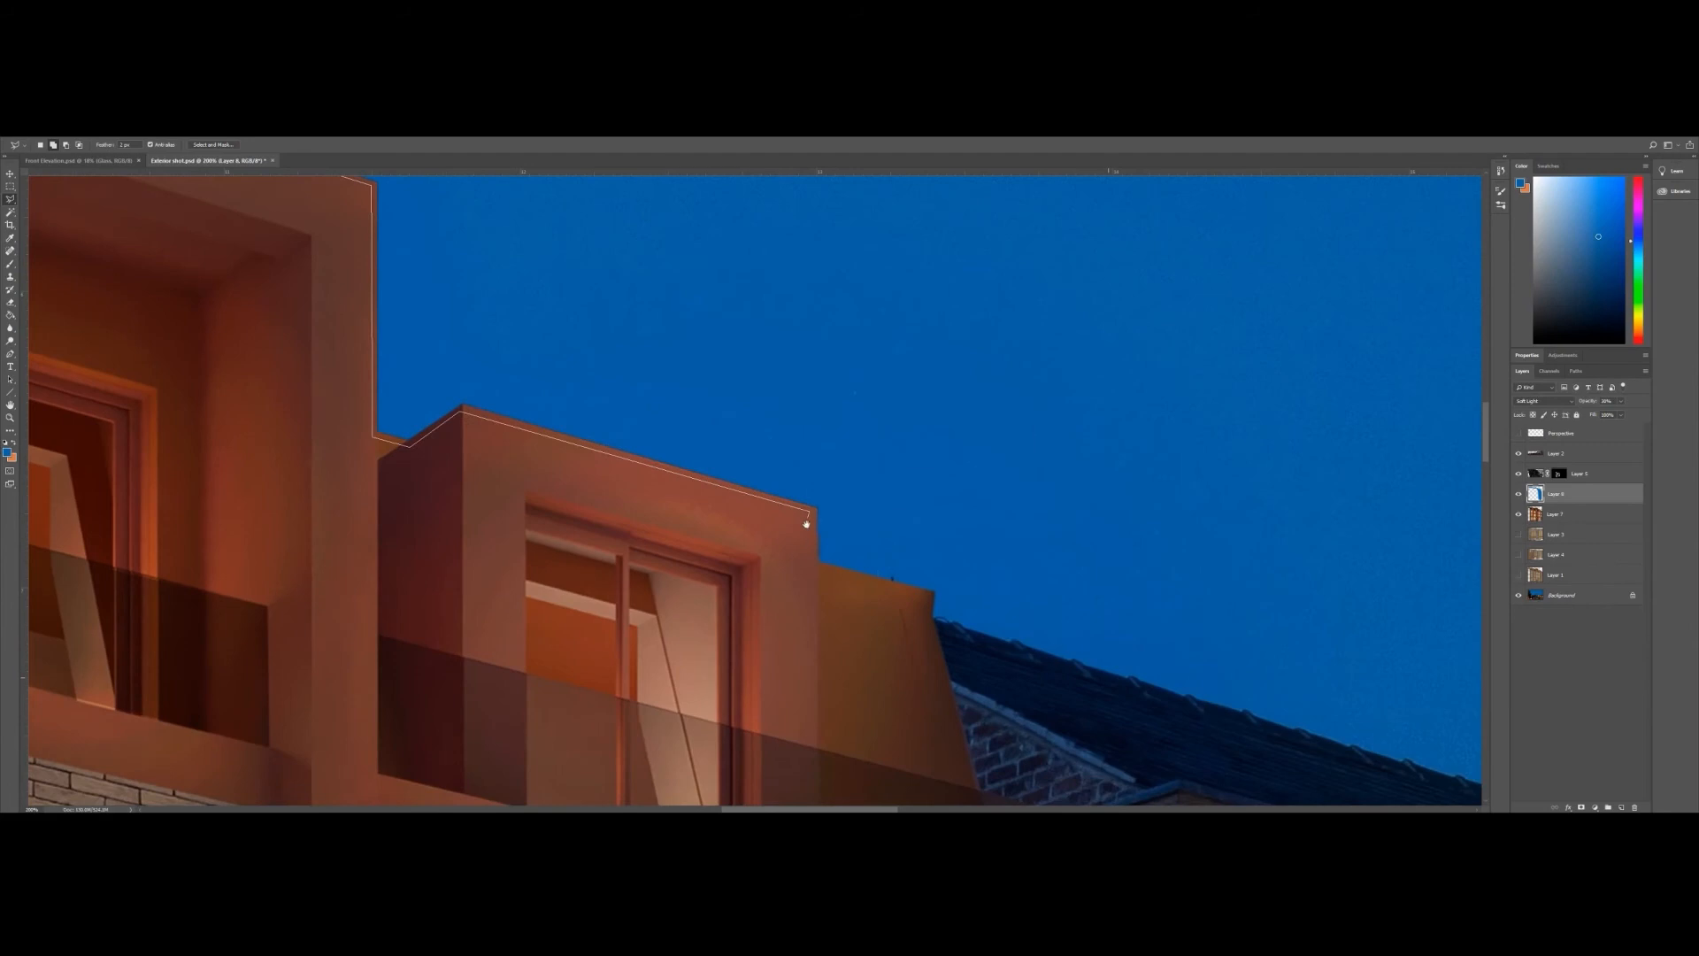
left_click(814, 567)
left_click(951, 605)
- Close the lasso selection by running it back through the sky above the roofline to the starting point
left_click(952, 526)
left_click_drag(608, 265, 1020, 553)
left_click(665, 335)
left_click(334, 247)
mouse_move(357, 254)
left_mouse_down()
mouse_move(808, 356)
mouse_move(1017, 370)
left_mouse_up()
left_click_drag(367, 322, 1066, 451)
left_click(405, 271)
left_click(200, 265)
left_click_drag(177, 379, 632, 350)
left_click(435, 438)
double_click(425, 604)
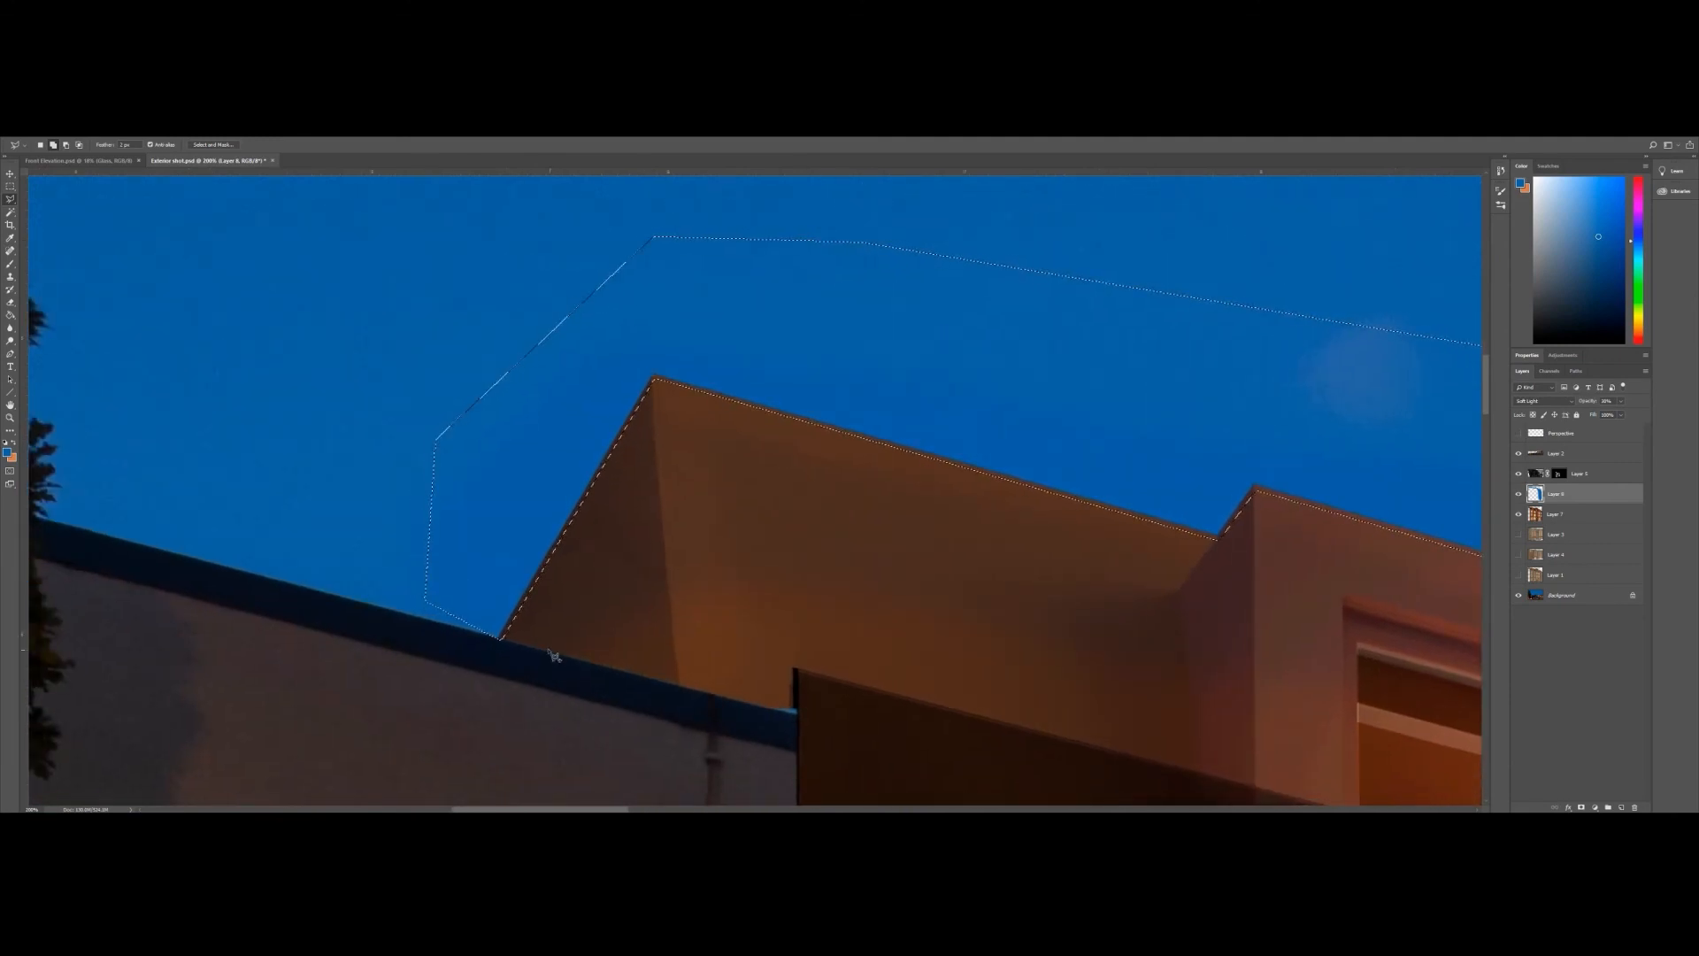
- Trim the building layer's edge along the selected roofline, clear the selection and check the trimmed roof
key("alt+bracketleft")
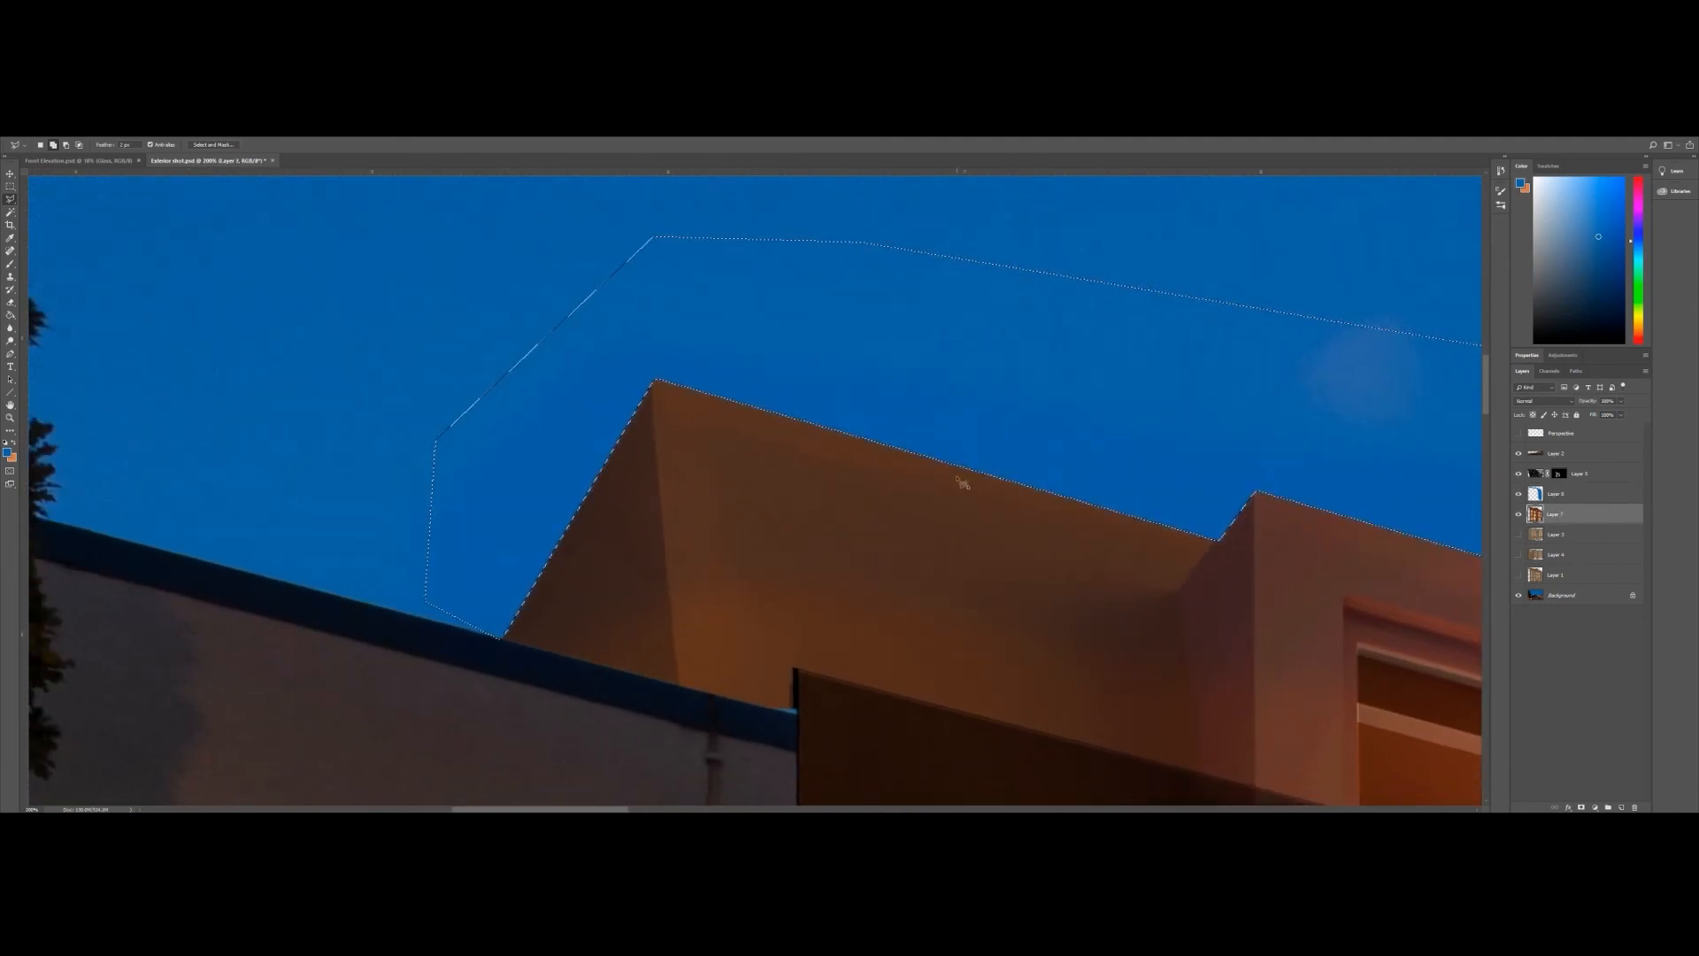
key("ctrl+d")
left_click(10, 418)
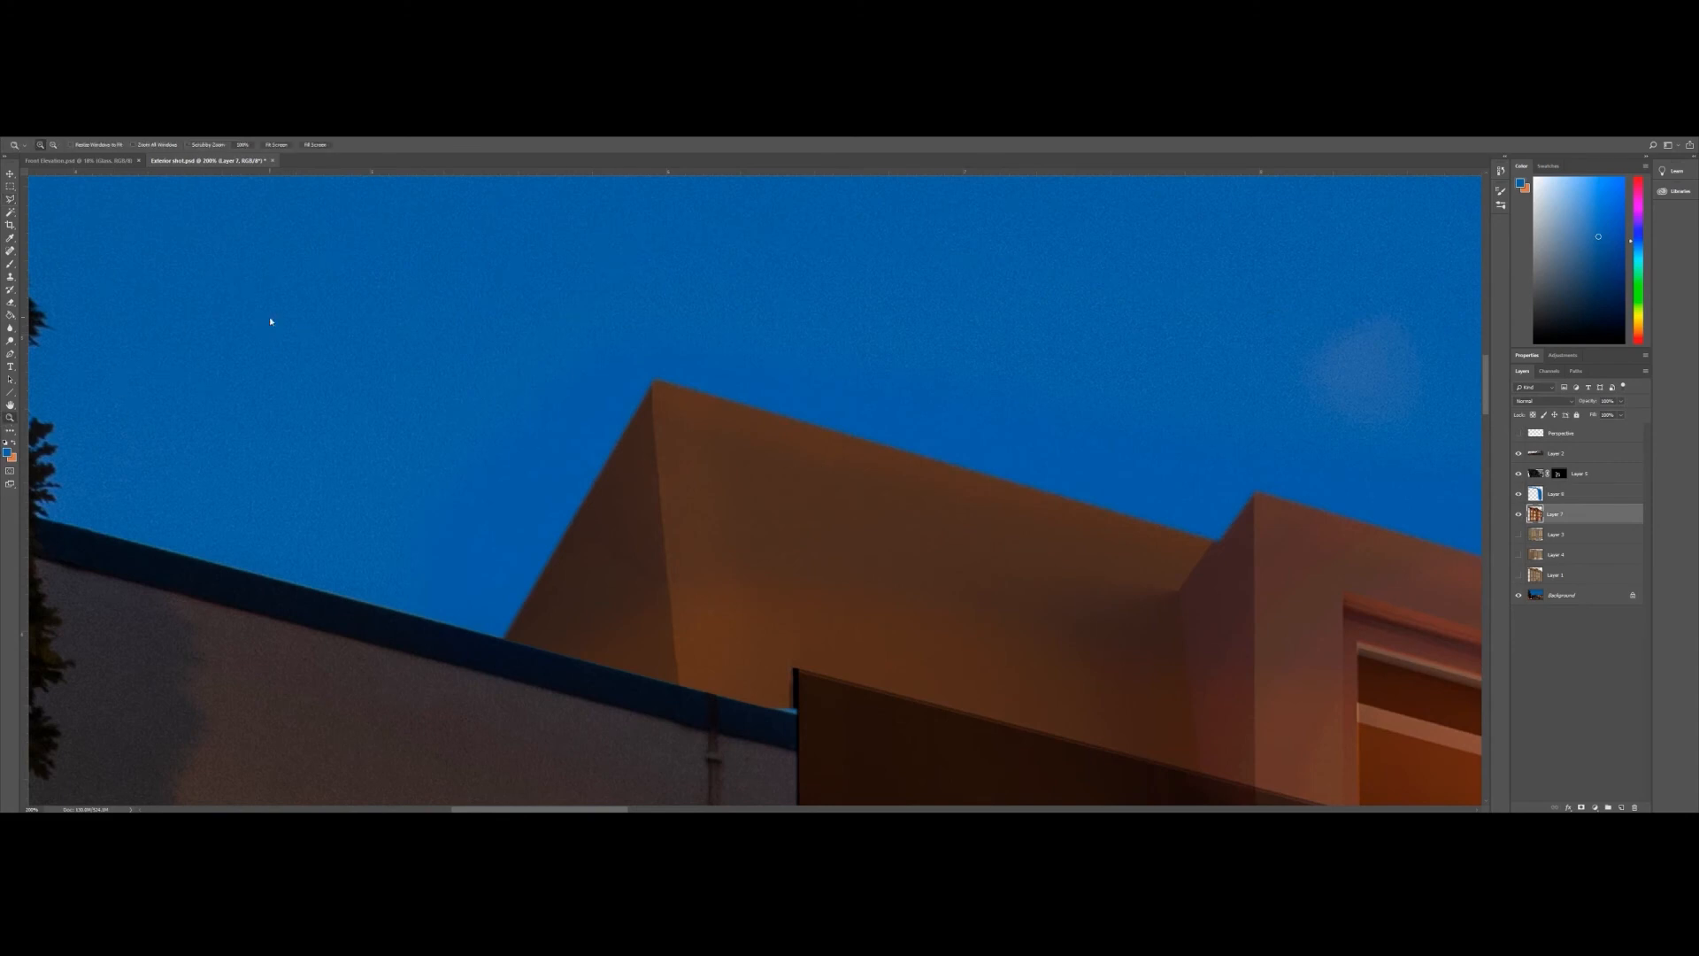
right_click(268, 317)
left_click(299, 322)
left_click_drag(437, 292, 793, 492)
left_click_drag(732, 548, 485, 458)
right_click(638, 384)
left_click(668, 390)
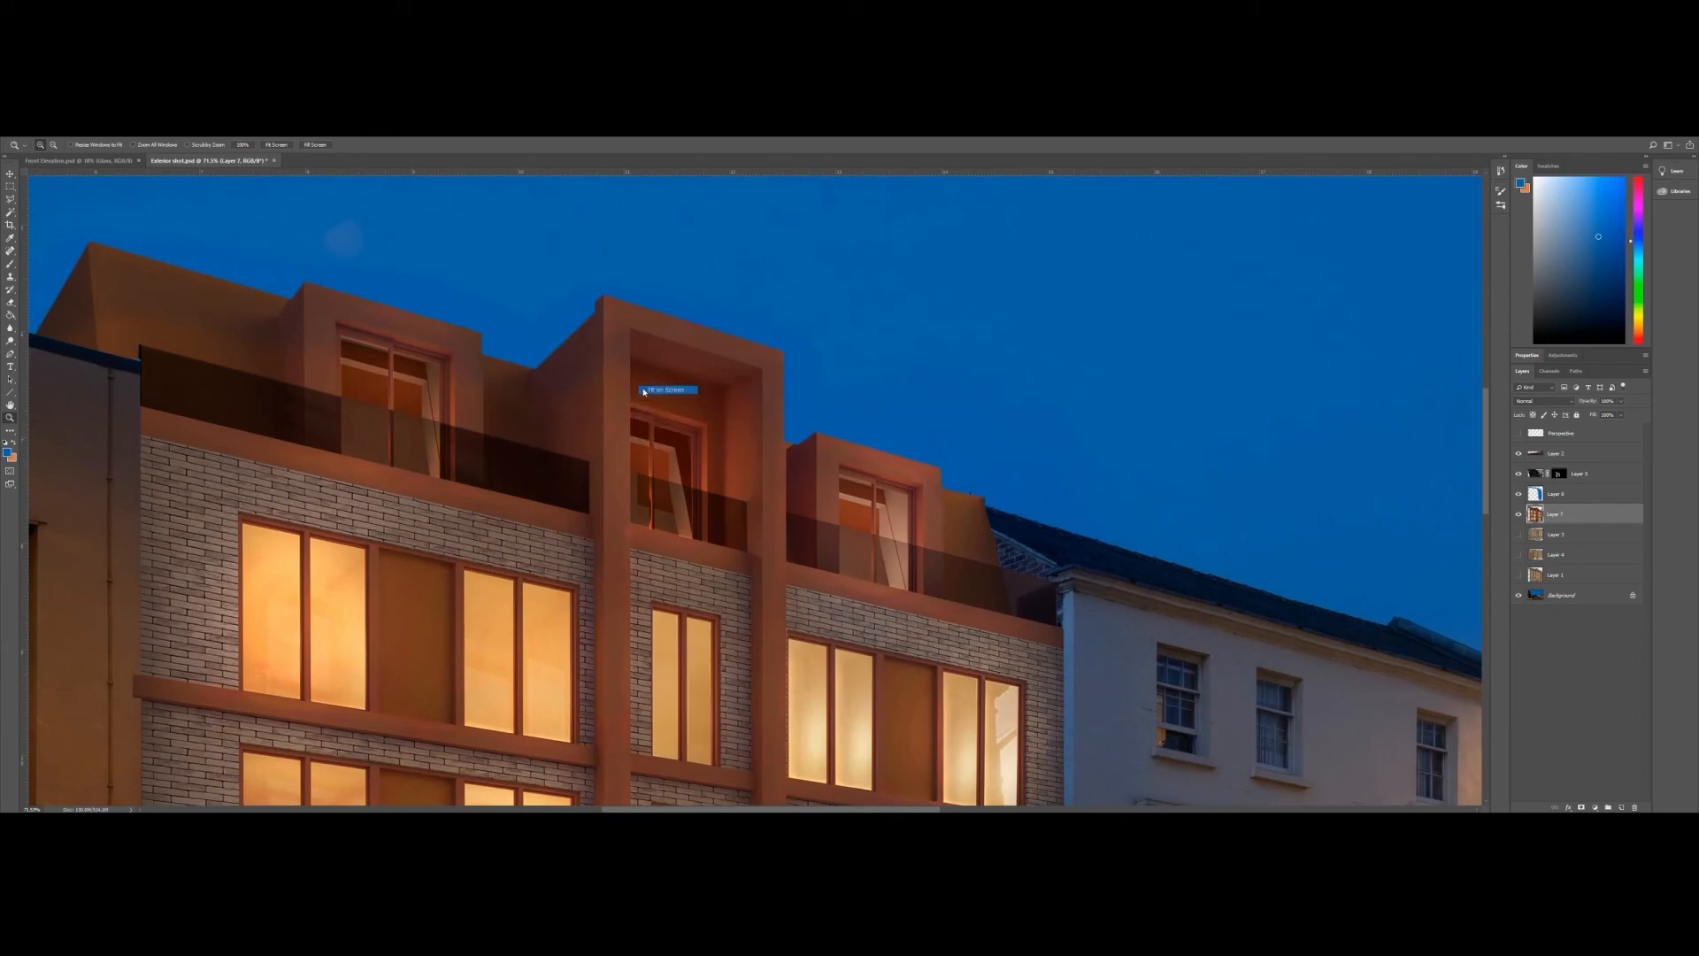
- Start a Polygonal Lasso outline at the pavement, following the new building's edge beside the white building up to the ground-floor cornice
left_click_drag(698, 564, 874, 743)
left_click_drag(753, 603, 634, 666)
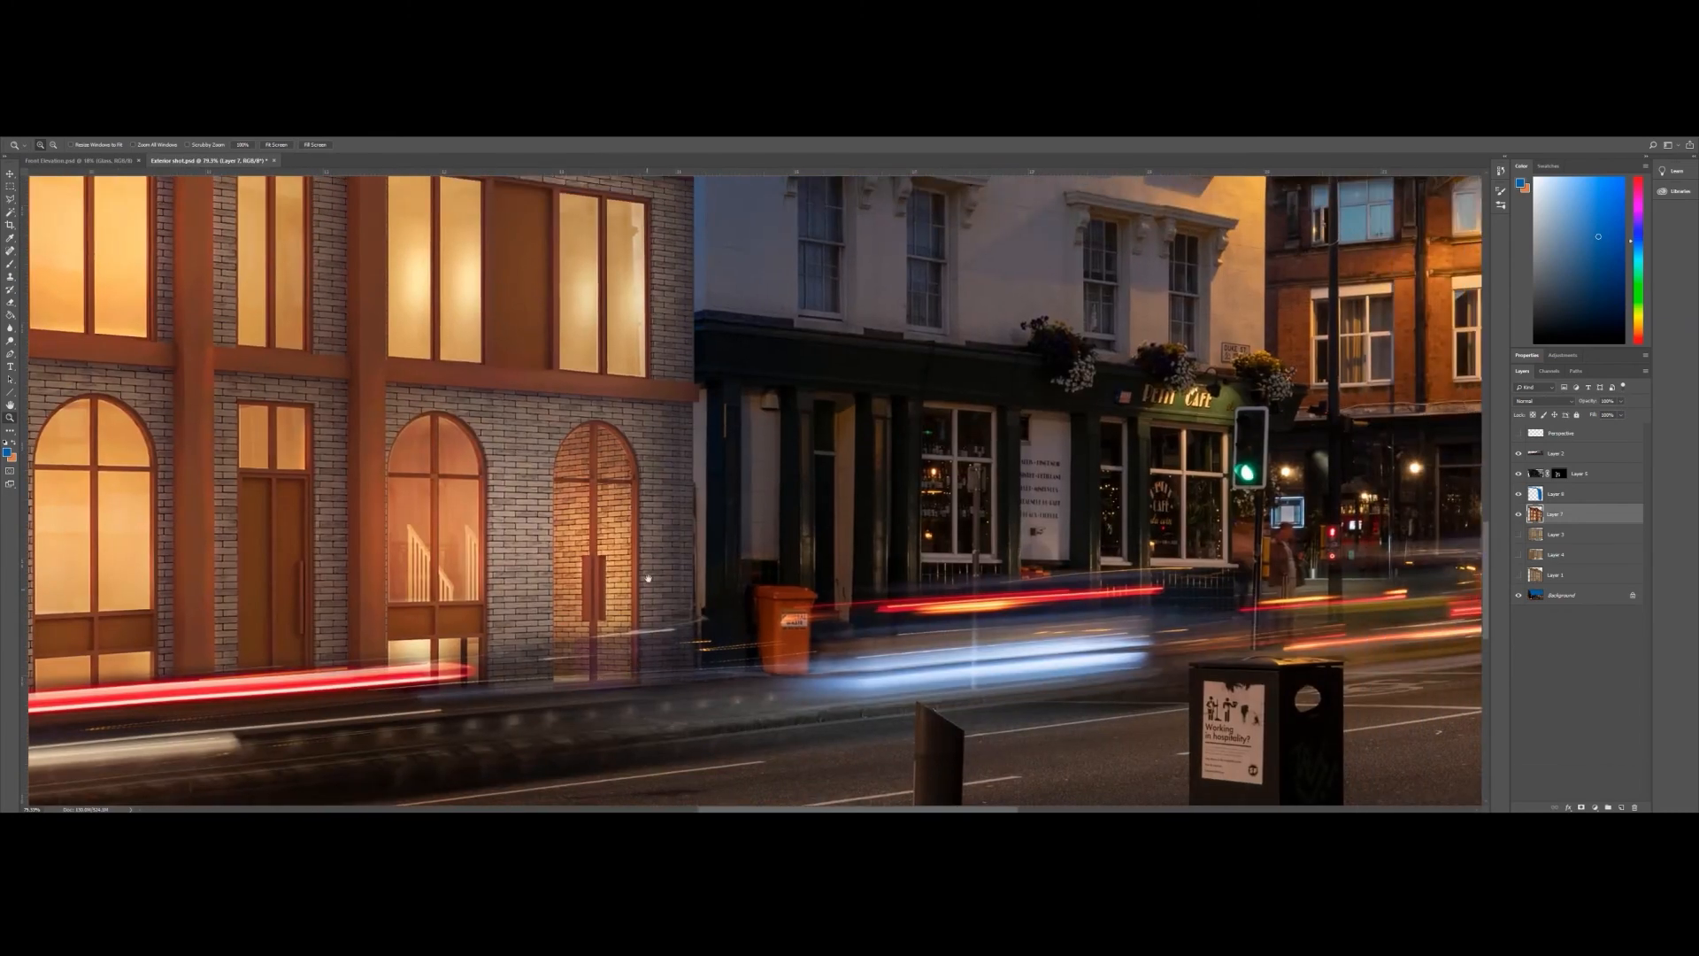
left_click_drag(648, 578, 498, 649)
left_click(10, 198)
scroll(577, 801, "down", 1)
left_click(570, 793)
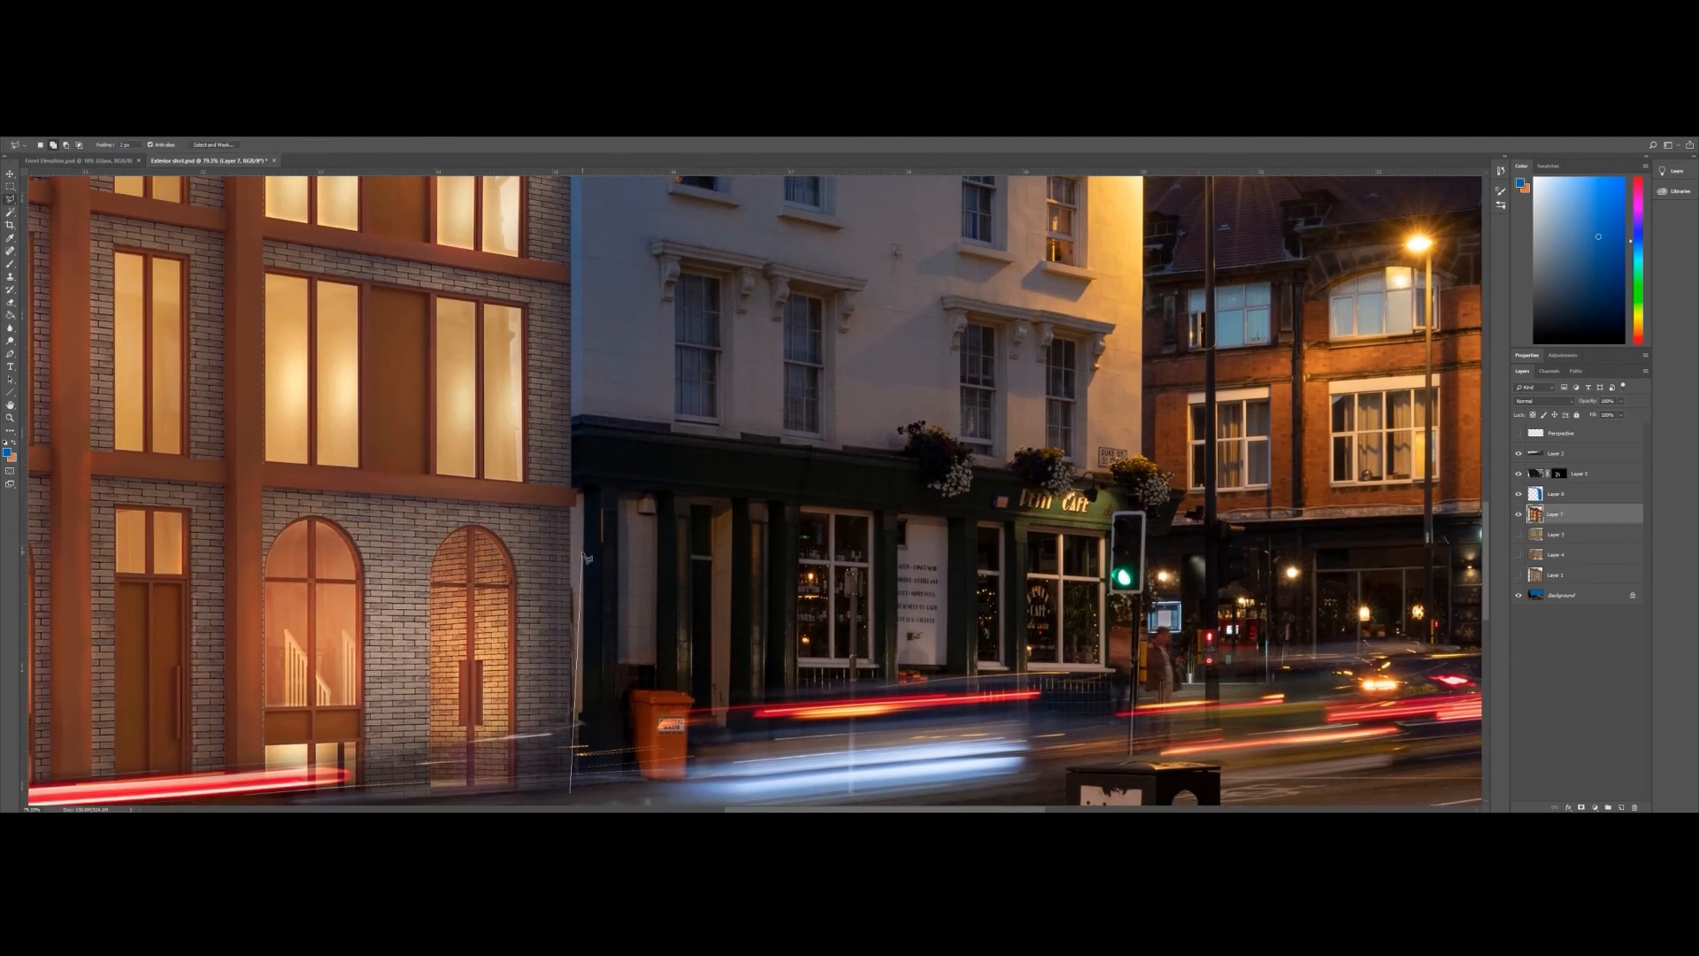
key("Escape")
left_click(575, 497)
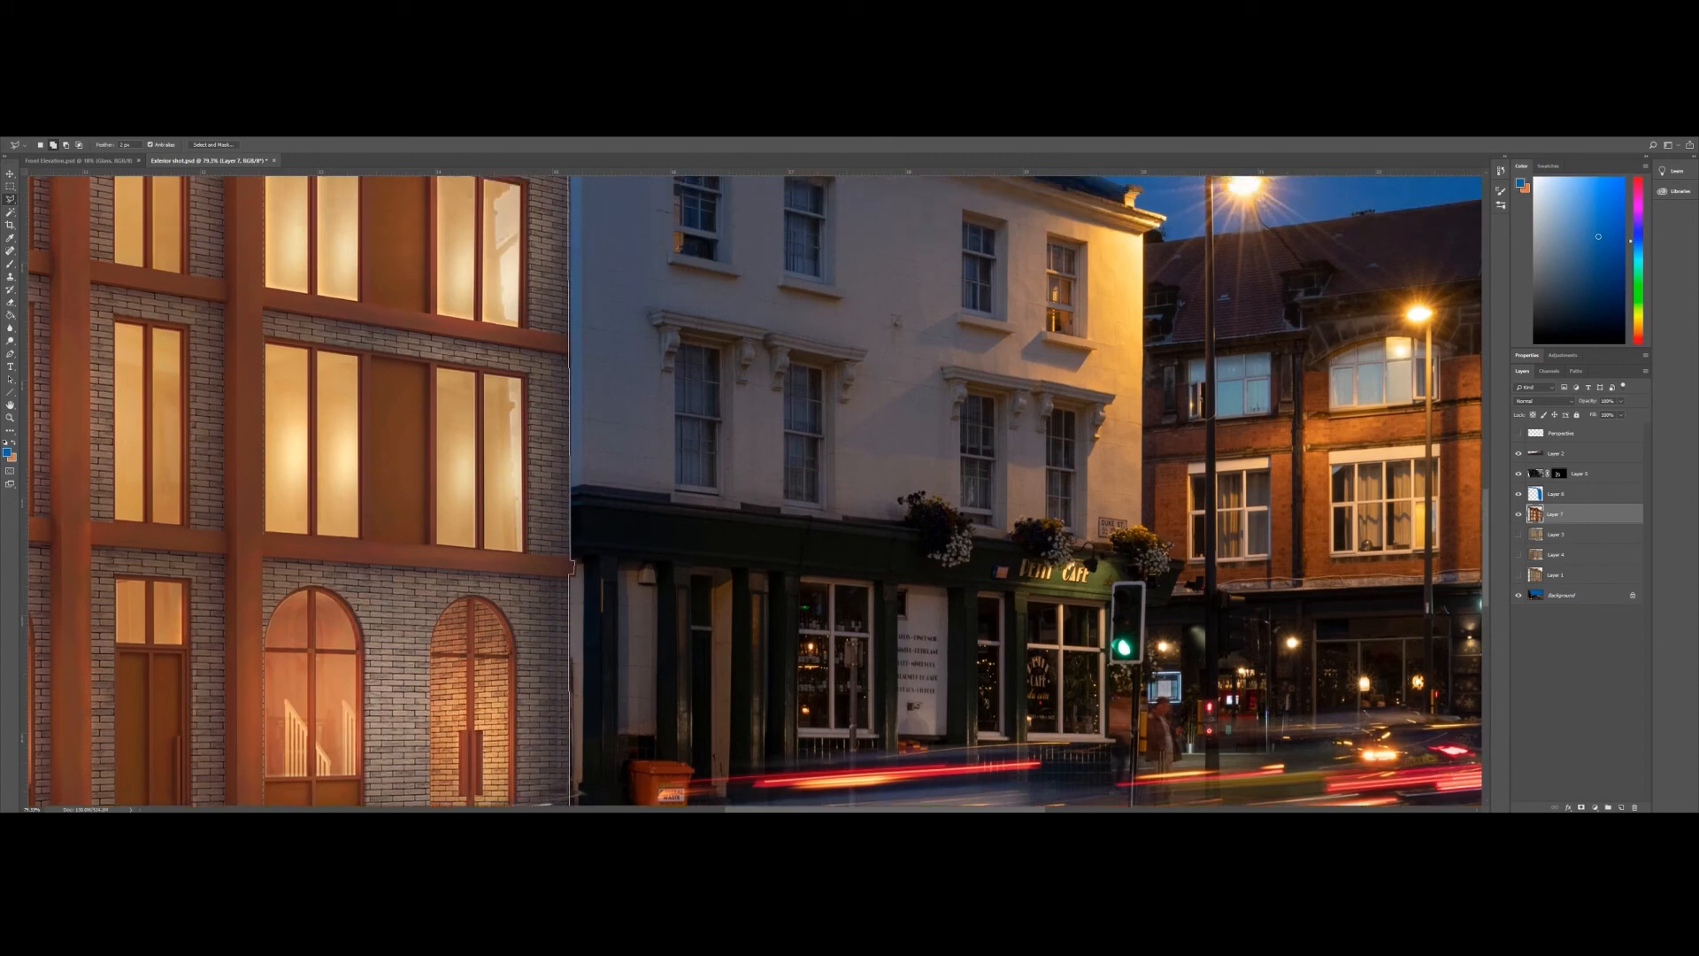
- Continue the outline up to the white building's eaves, close it across its facade, and trim the building layer's overlapping edge
scroll(583, 495, "up", 3)
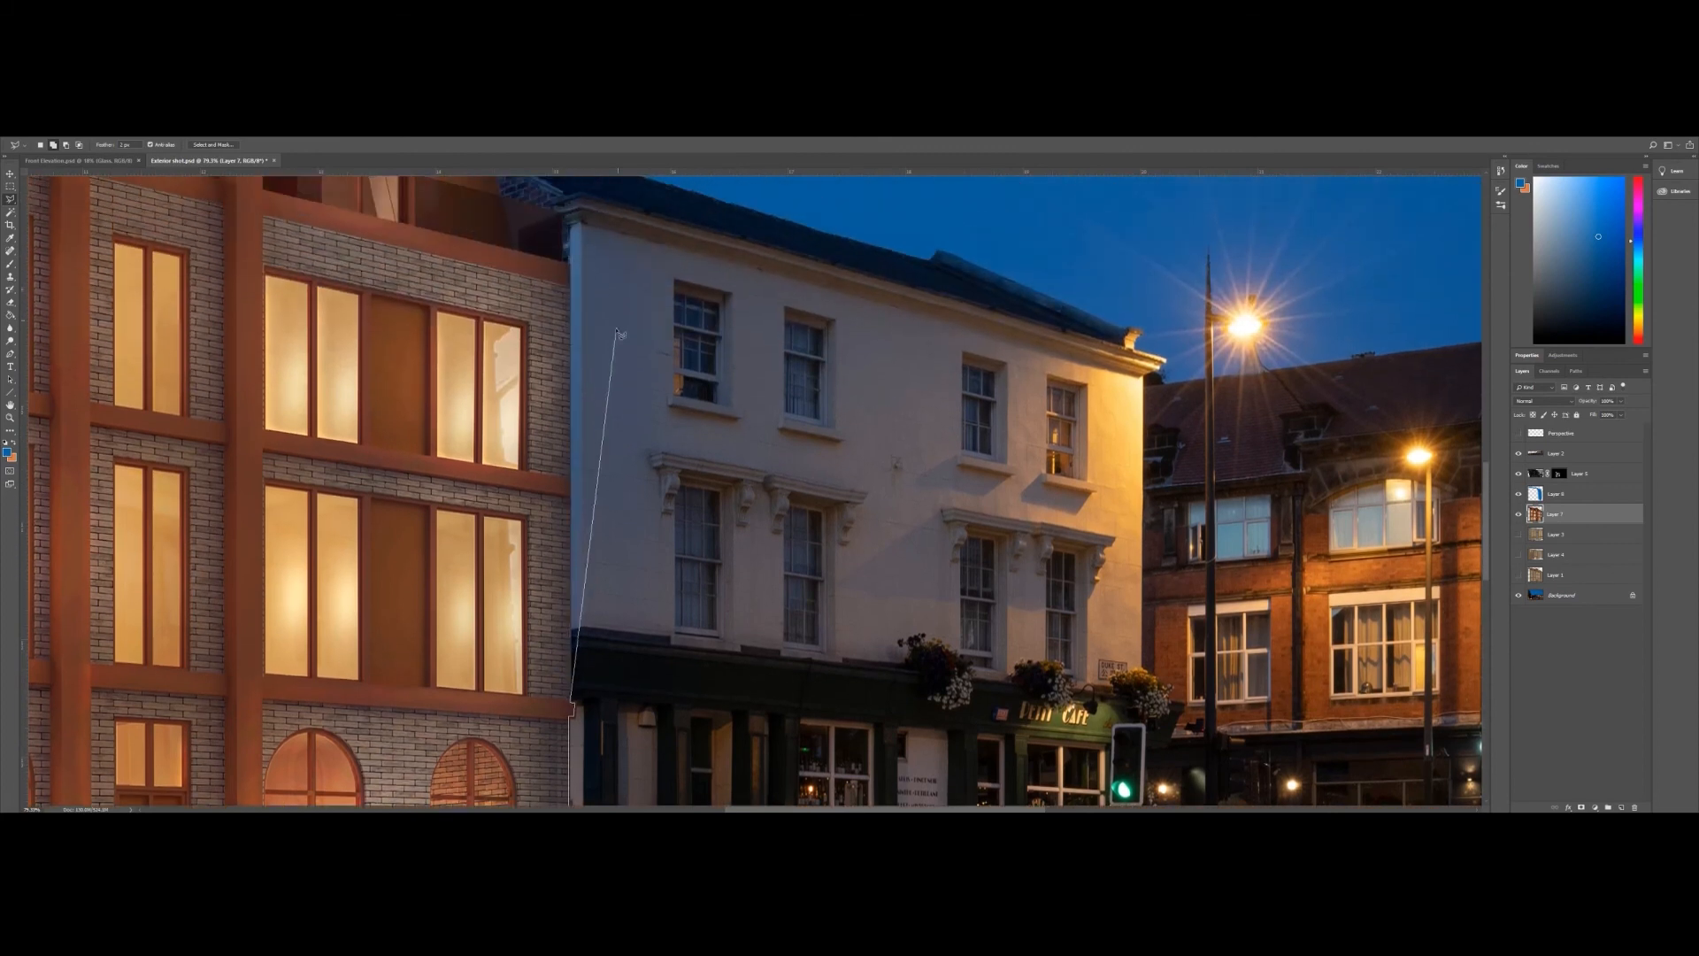
left_click(569, 255)
left_click(606, 246)
scroll(633, 790, "down", 3)
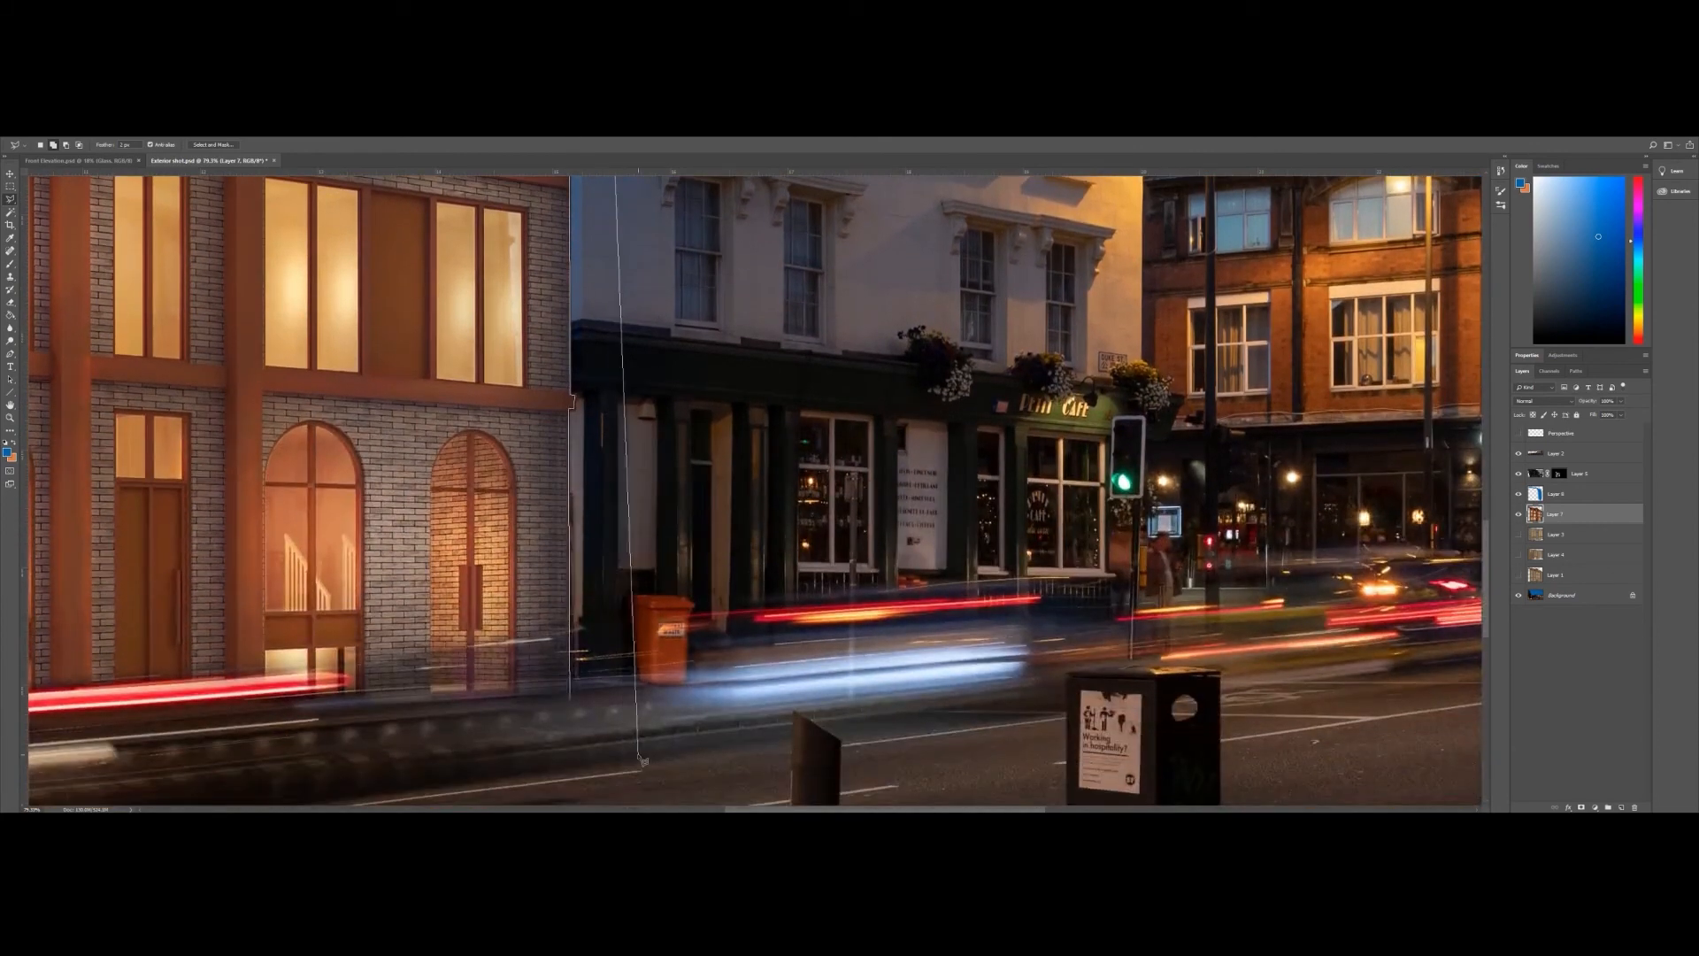
scroll(646, 692, "up", 3)
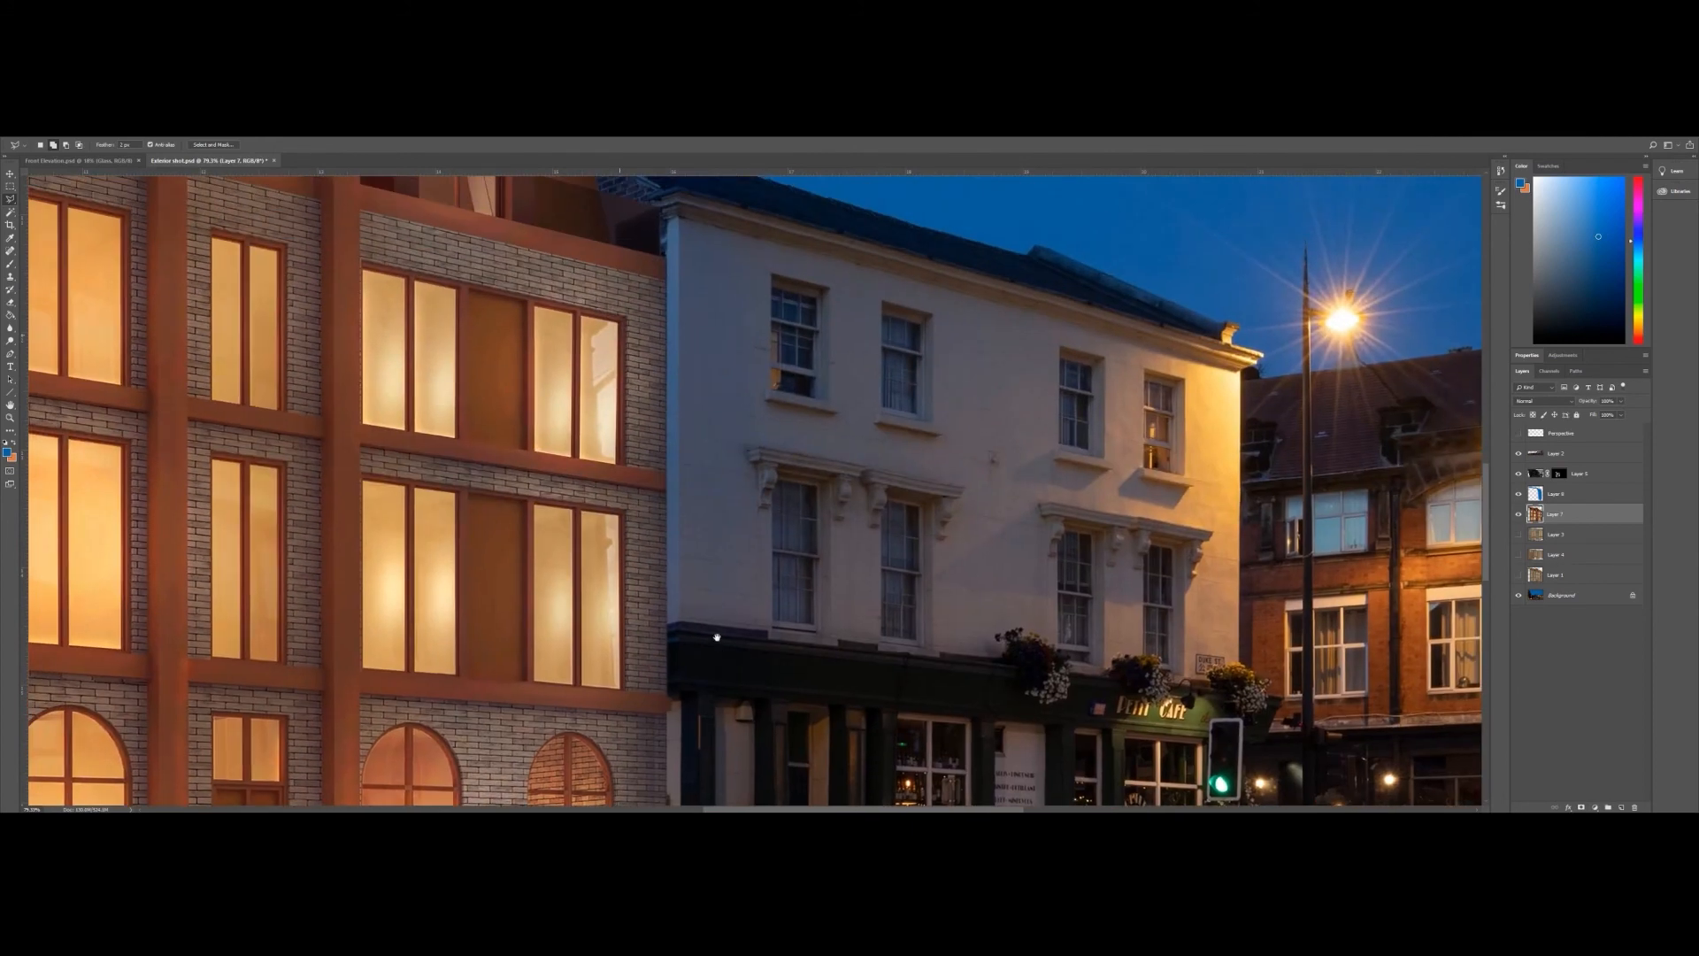
key("ctrl+t")
left_click(431, 144)
right_click(518, 333)
left_click(535, 339)
- Raise the building layer's contrast slightly with a Brightness/Contrast adjustment
left_click(10, 414)
right_click(319, 324)
left_click(337, 332)
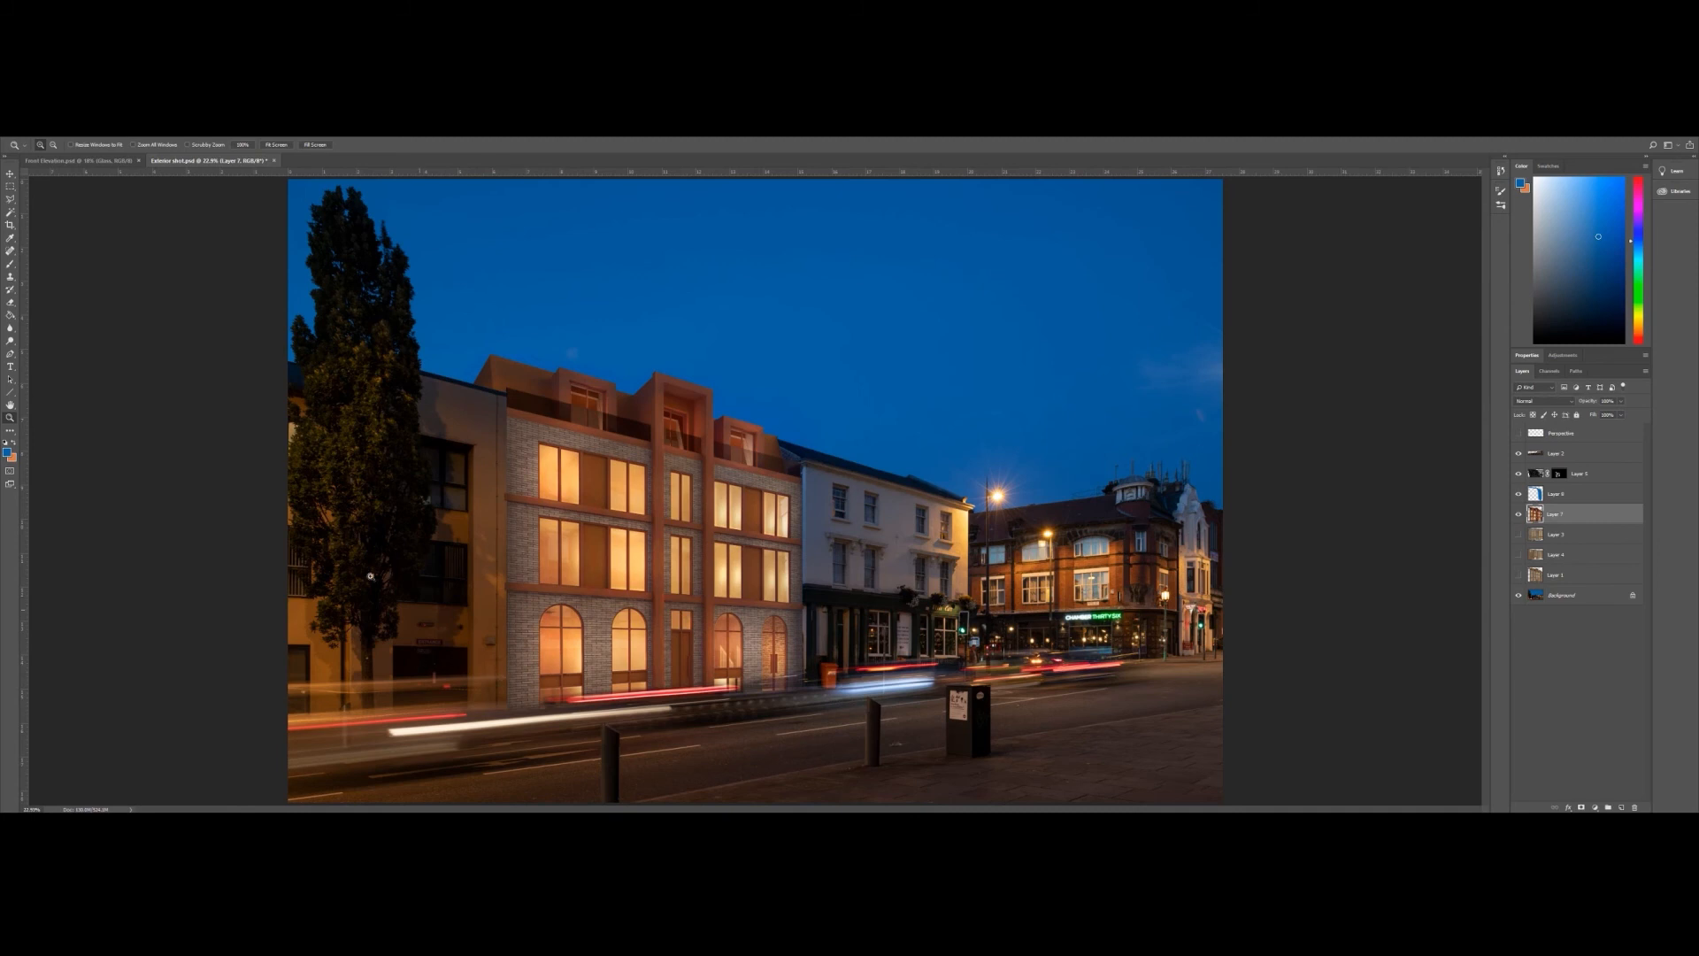
left_click(10, 341)
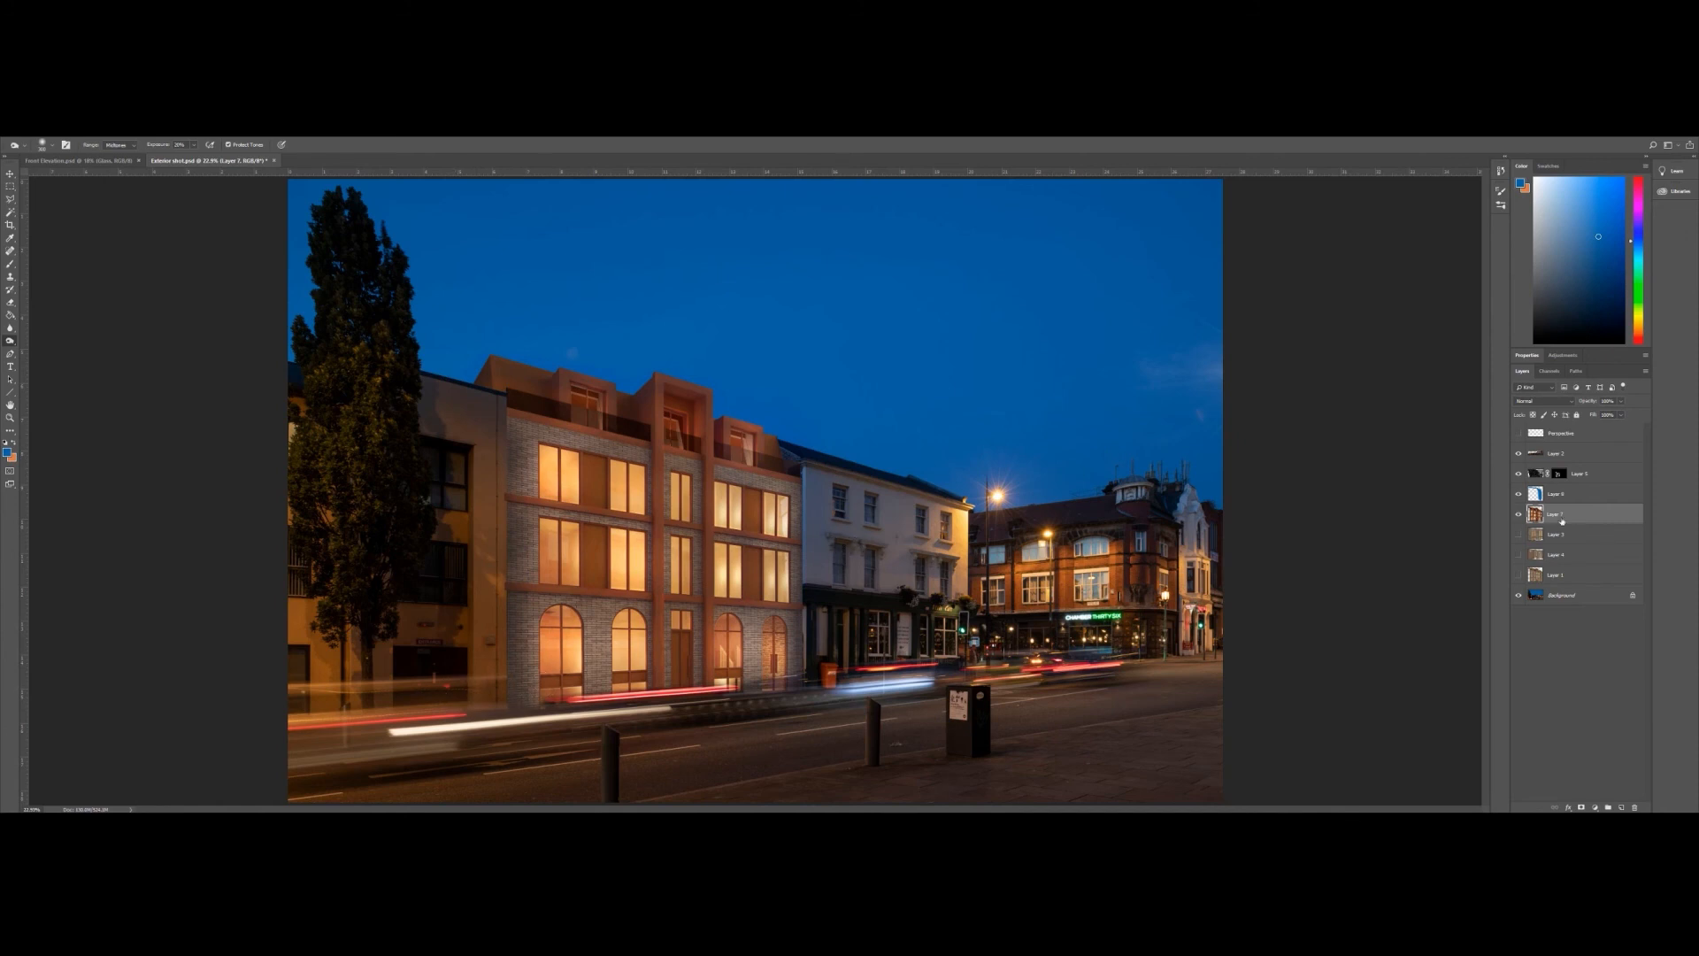
left_click(69, 129)
mouse_move(131, 156)
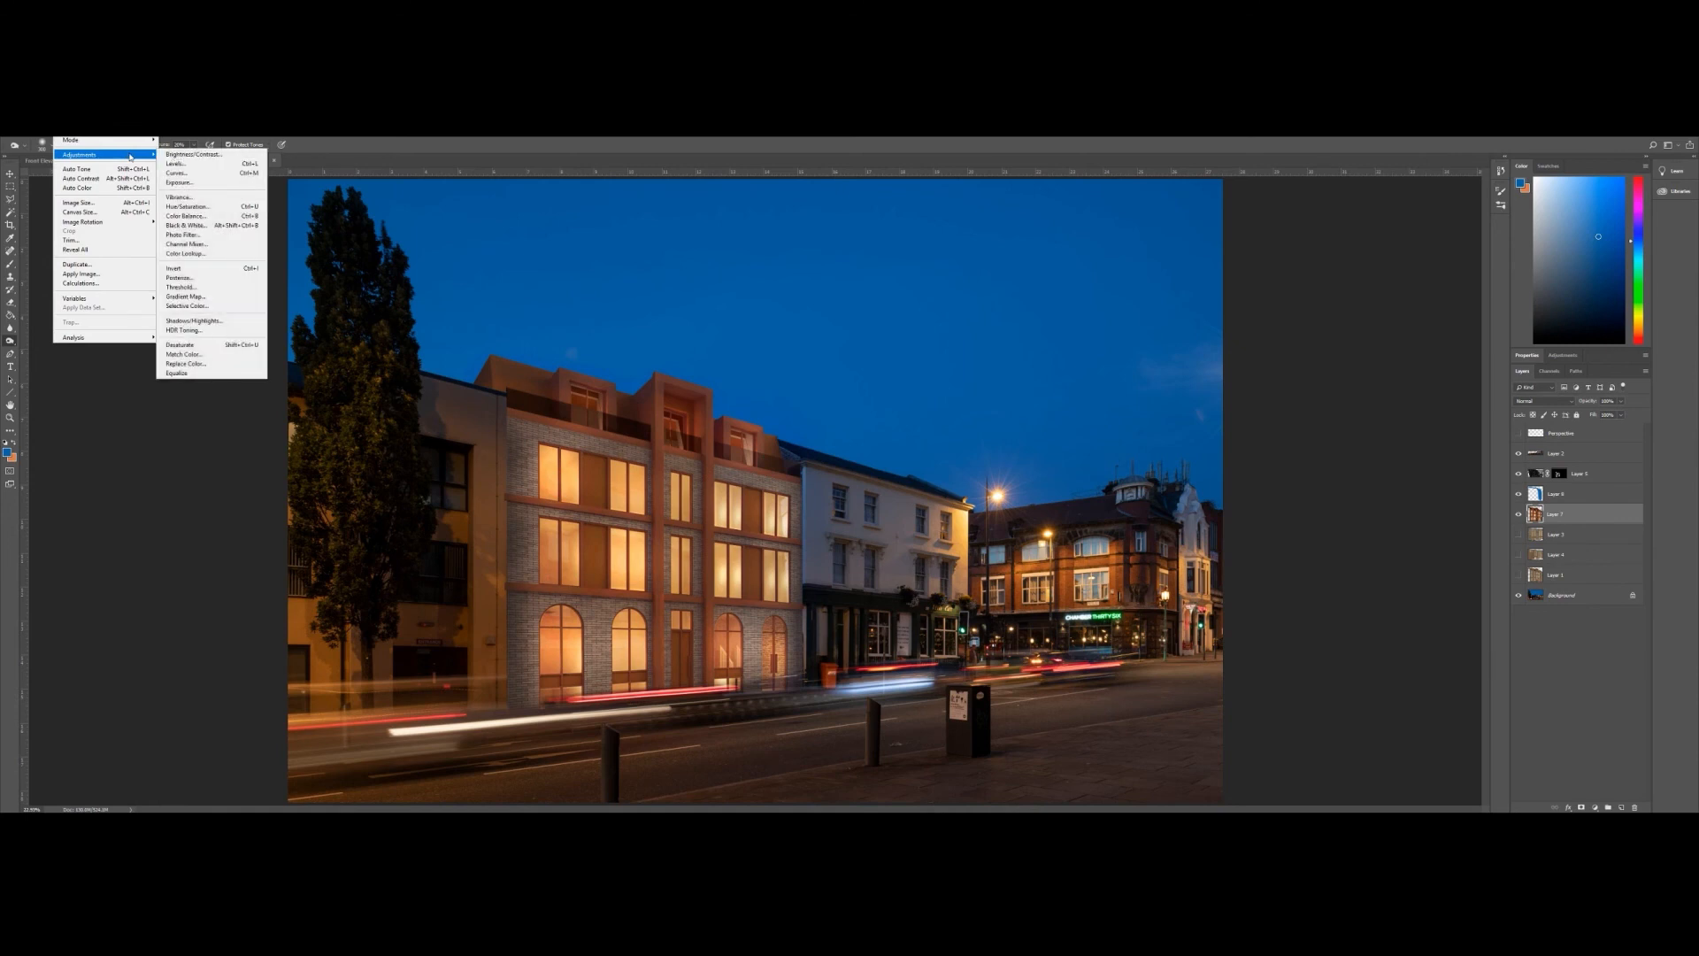
left_click(192, 154)
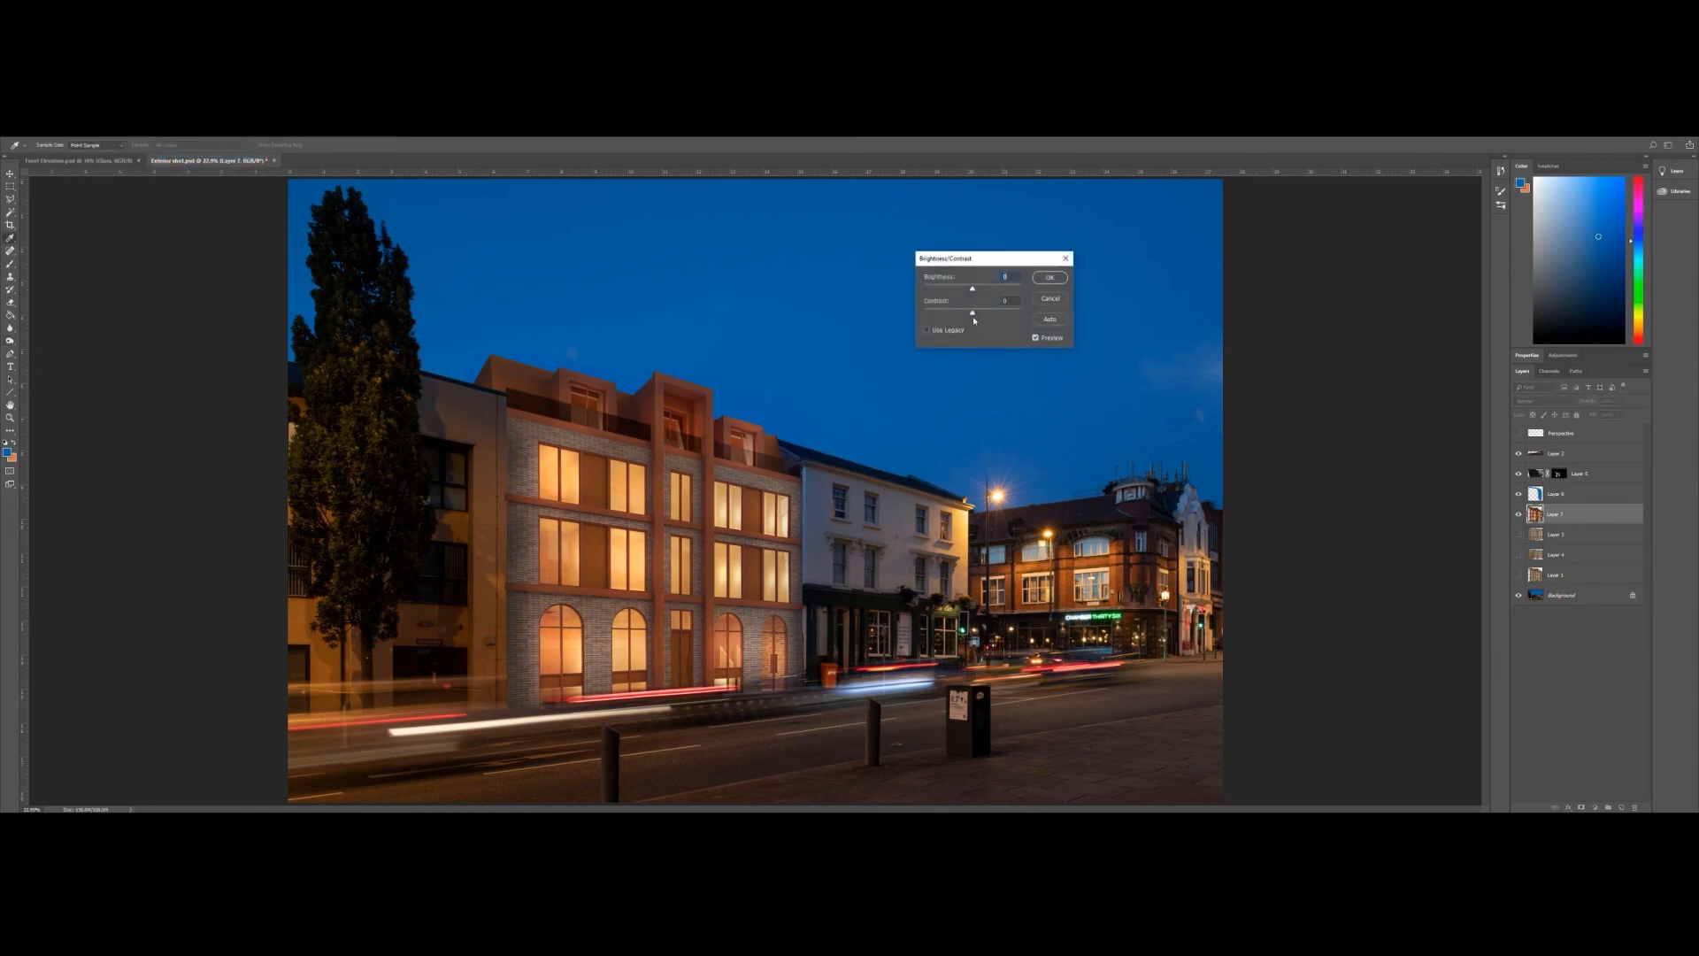
mouse_move(976, 315)
left_mouse_down()
mouse_move(1007, 318)
mouse_move(980, 316)
left_mouse_up()
left_click(1050, 277)
- Lower the building layer's saturation slightly with a Hue/Saturation adjustment
left_click(69, 131)
mouse_move(88, 154)
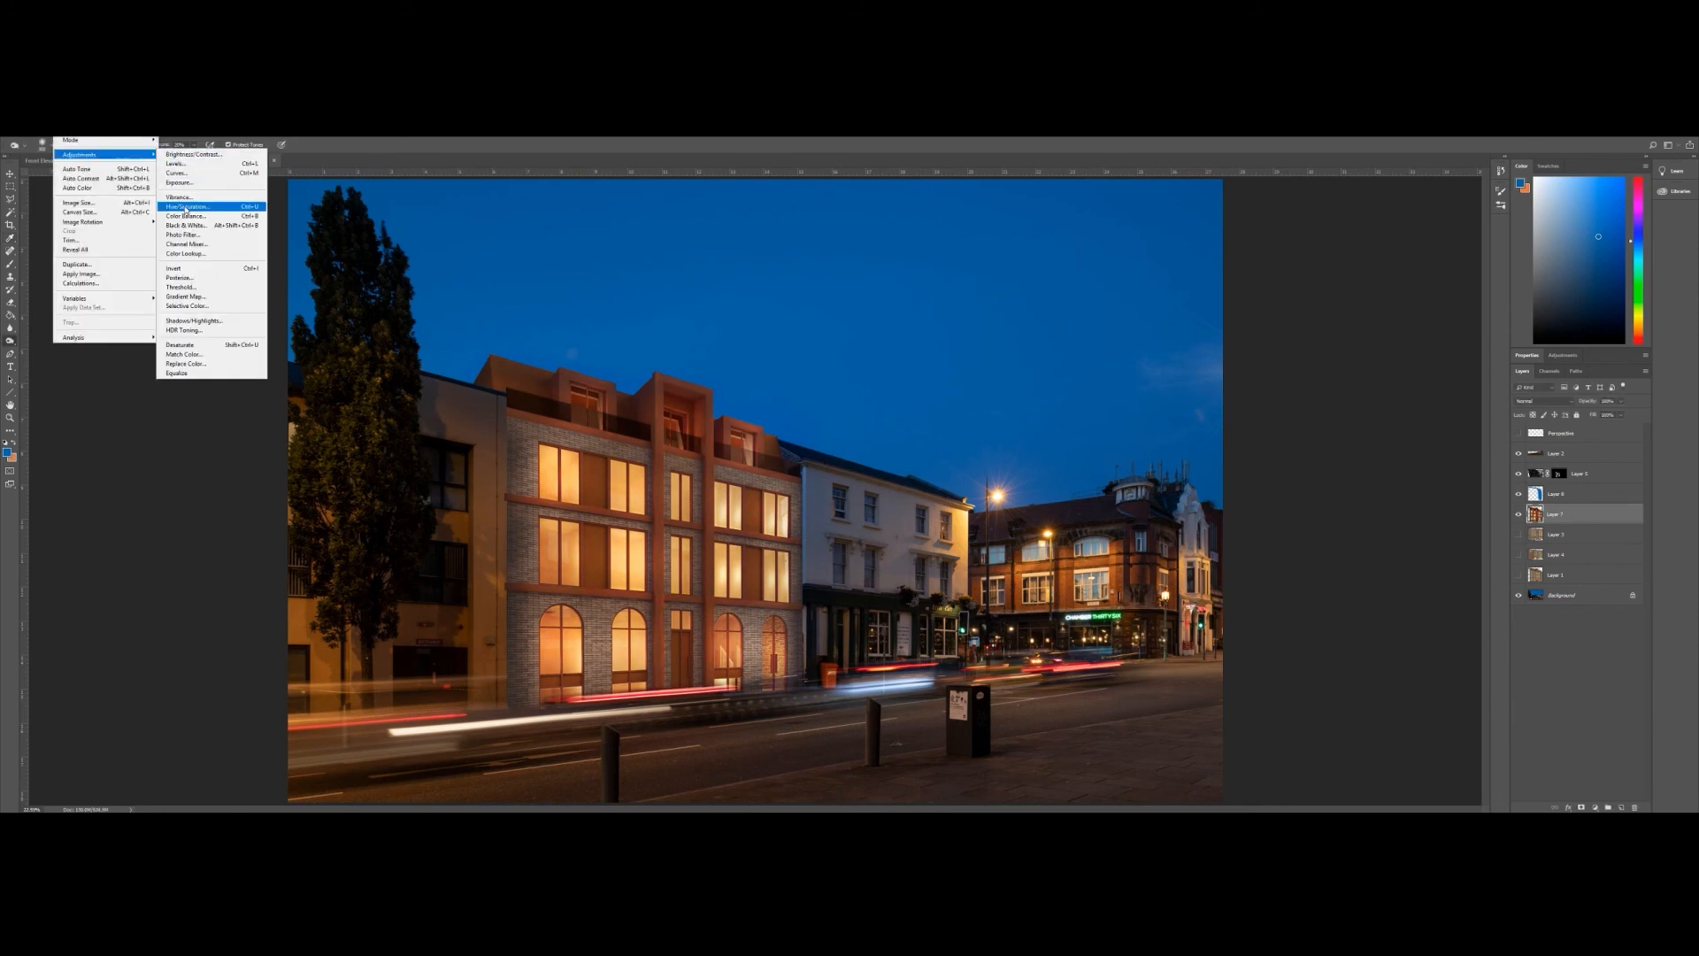
left_click(186, 207)
left_click_drag(739, 411, 725, 410)
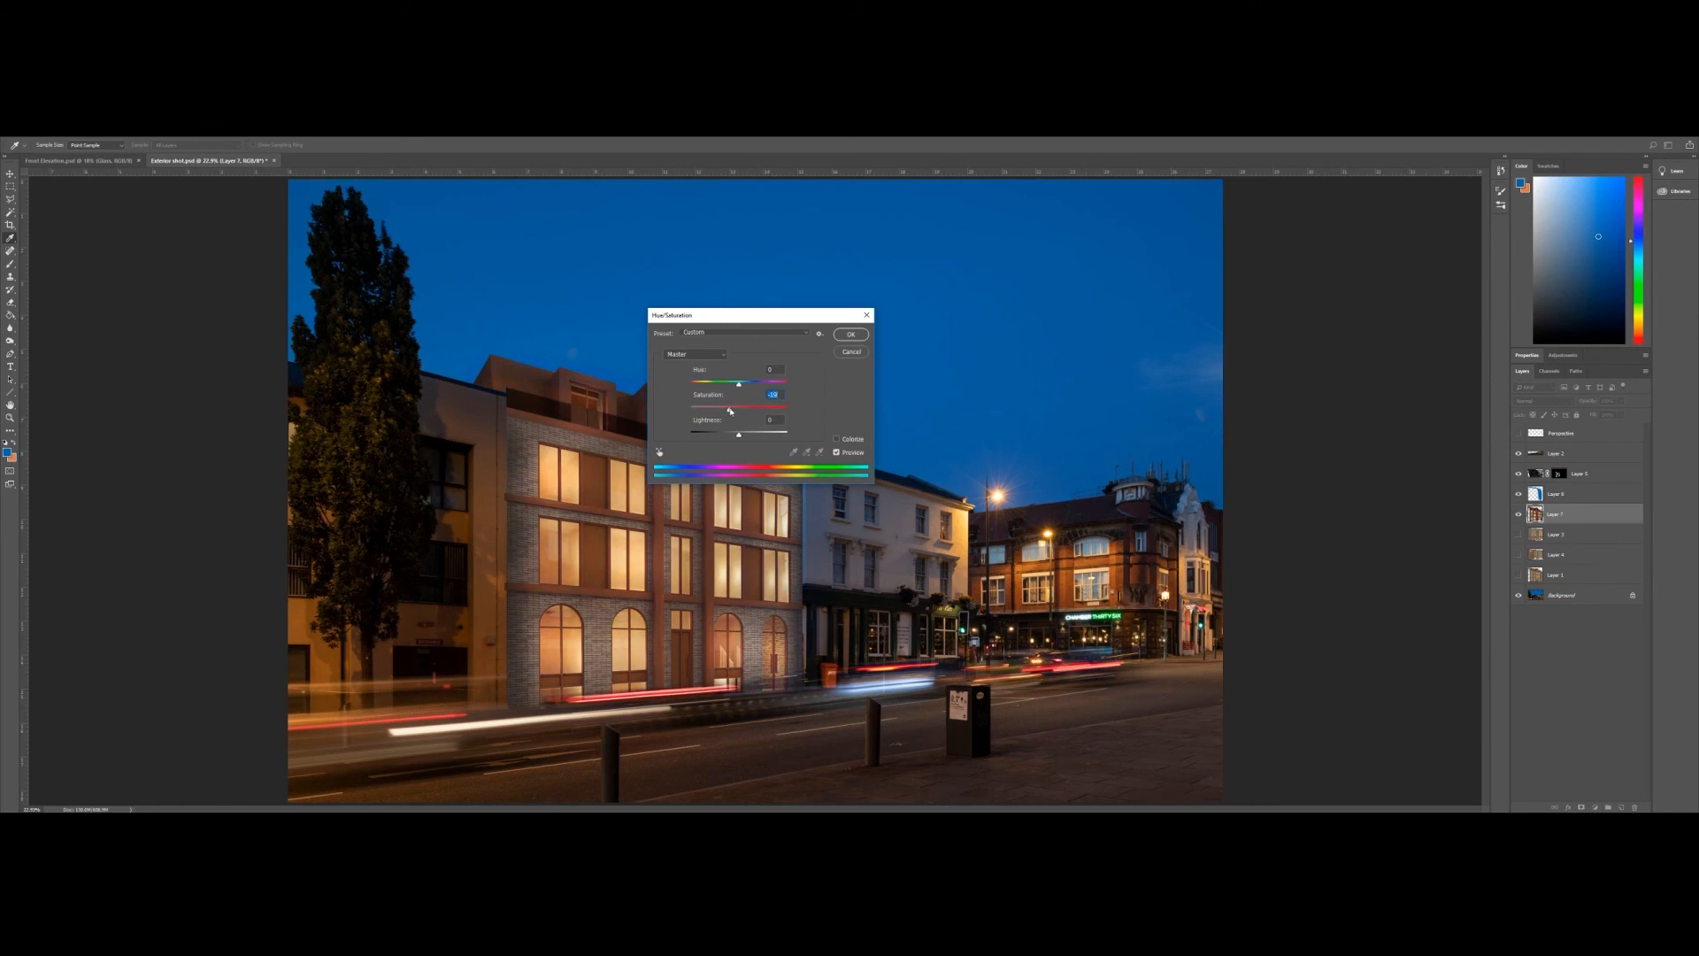
left_click(851, 335)
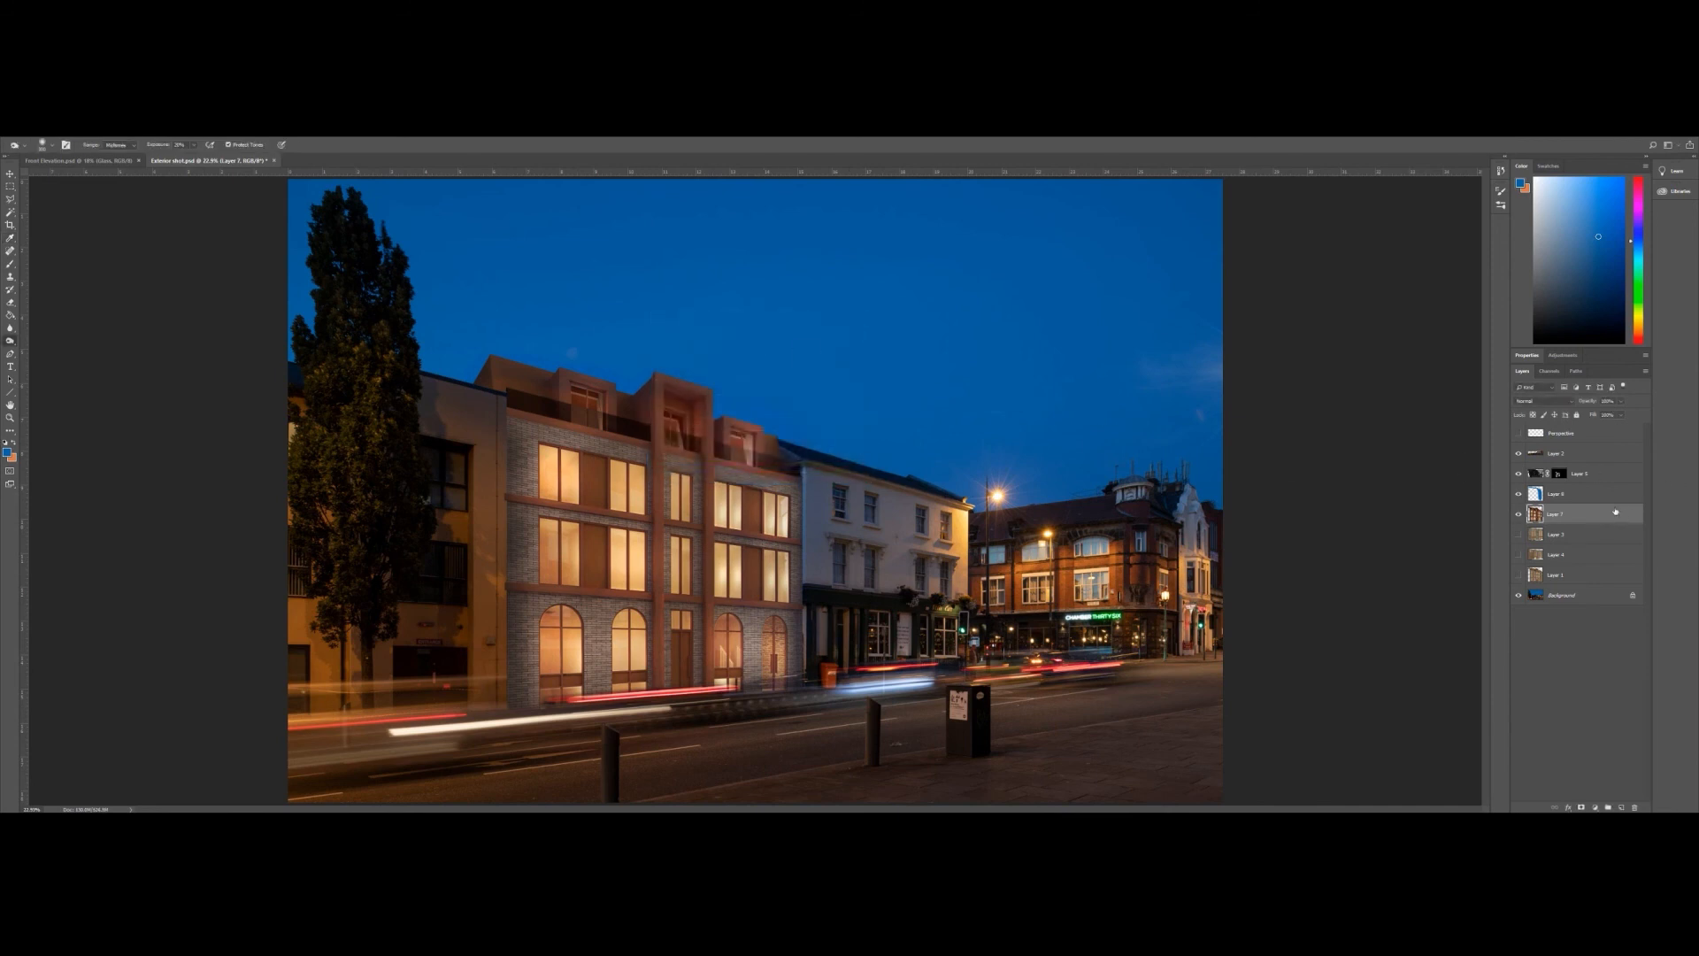
- Stamp all visible layers into a new layer and raise its exposure, contrast, shadows, clarity, dehaze and vibrance in the Camera Raw filter
left_click(1579, 453)
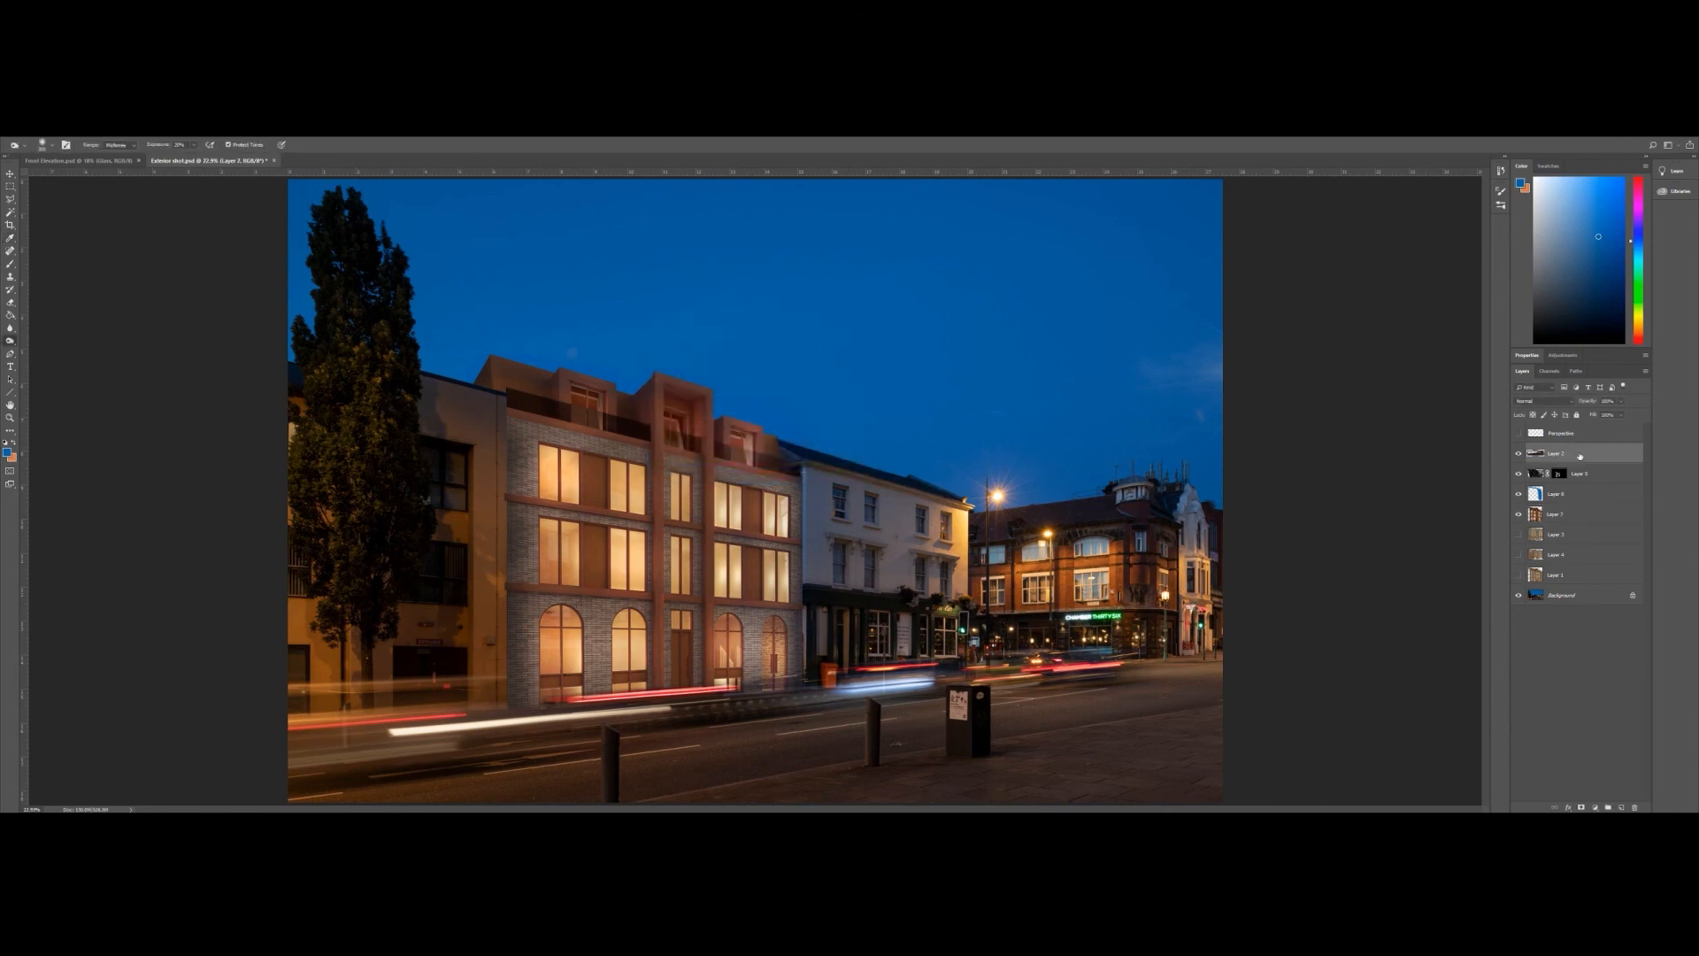
key("ctrl+alt+shift+e")
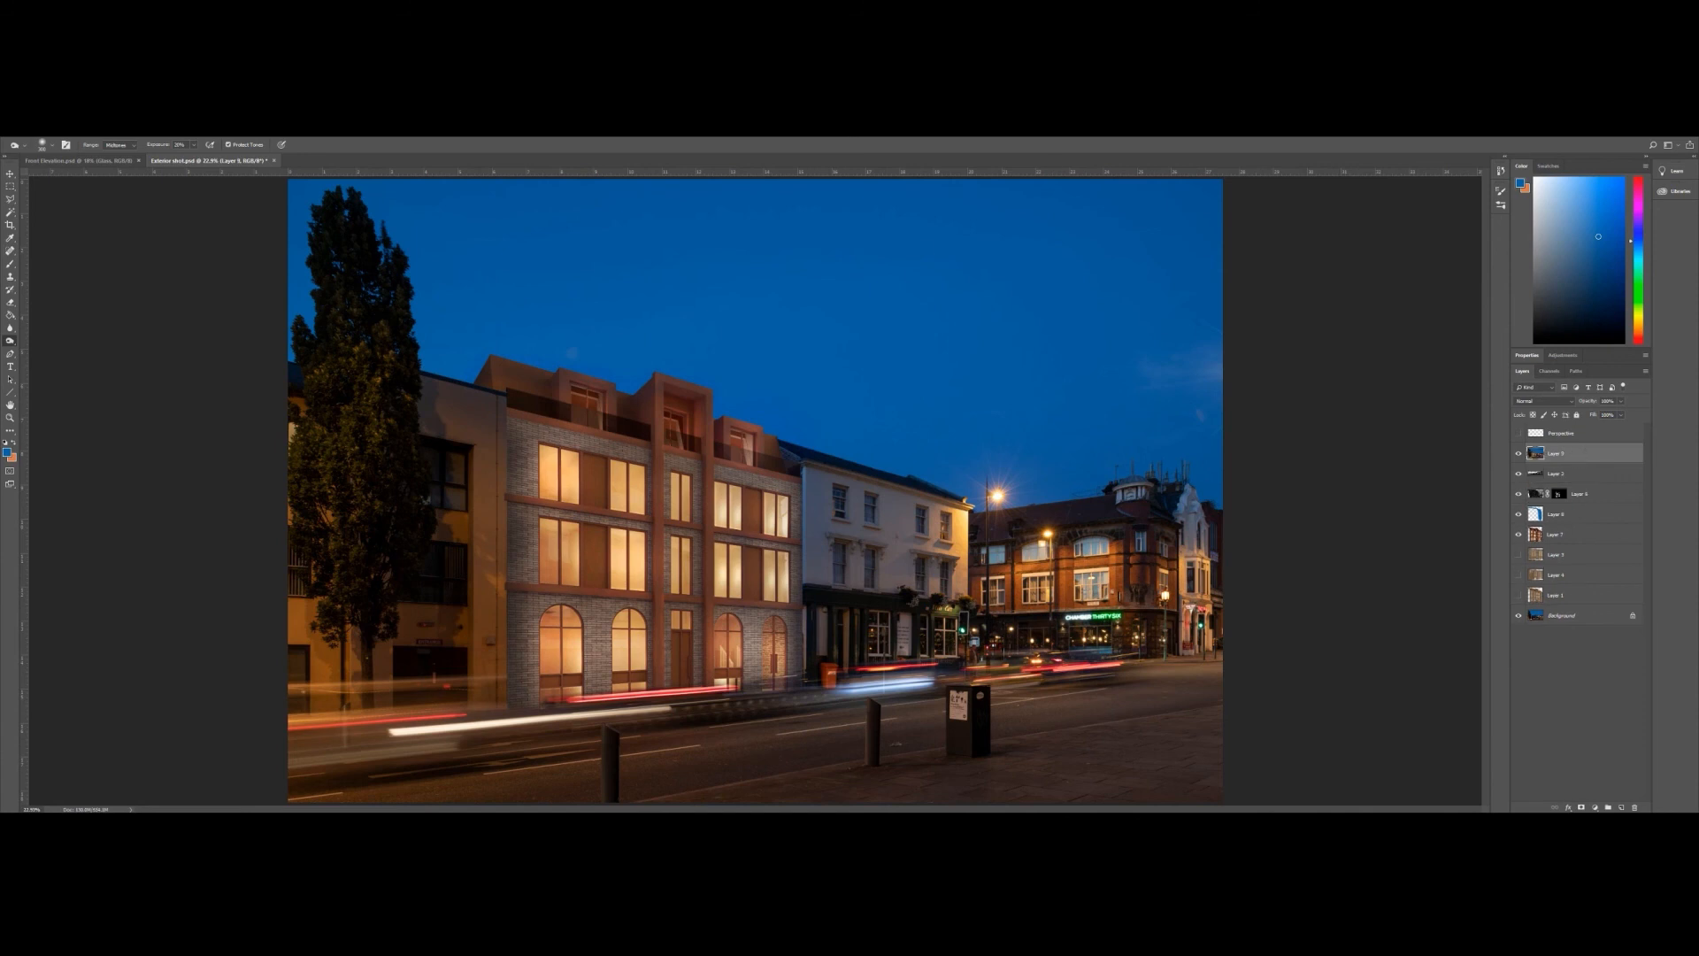
left_click(146, 129)
left_click(204, 190)
left_click_drag(1061, 529, 1056, 579)
left_click_drag(1063, 445, 1053, 387)
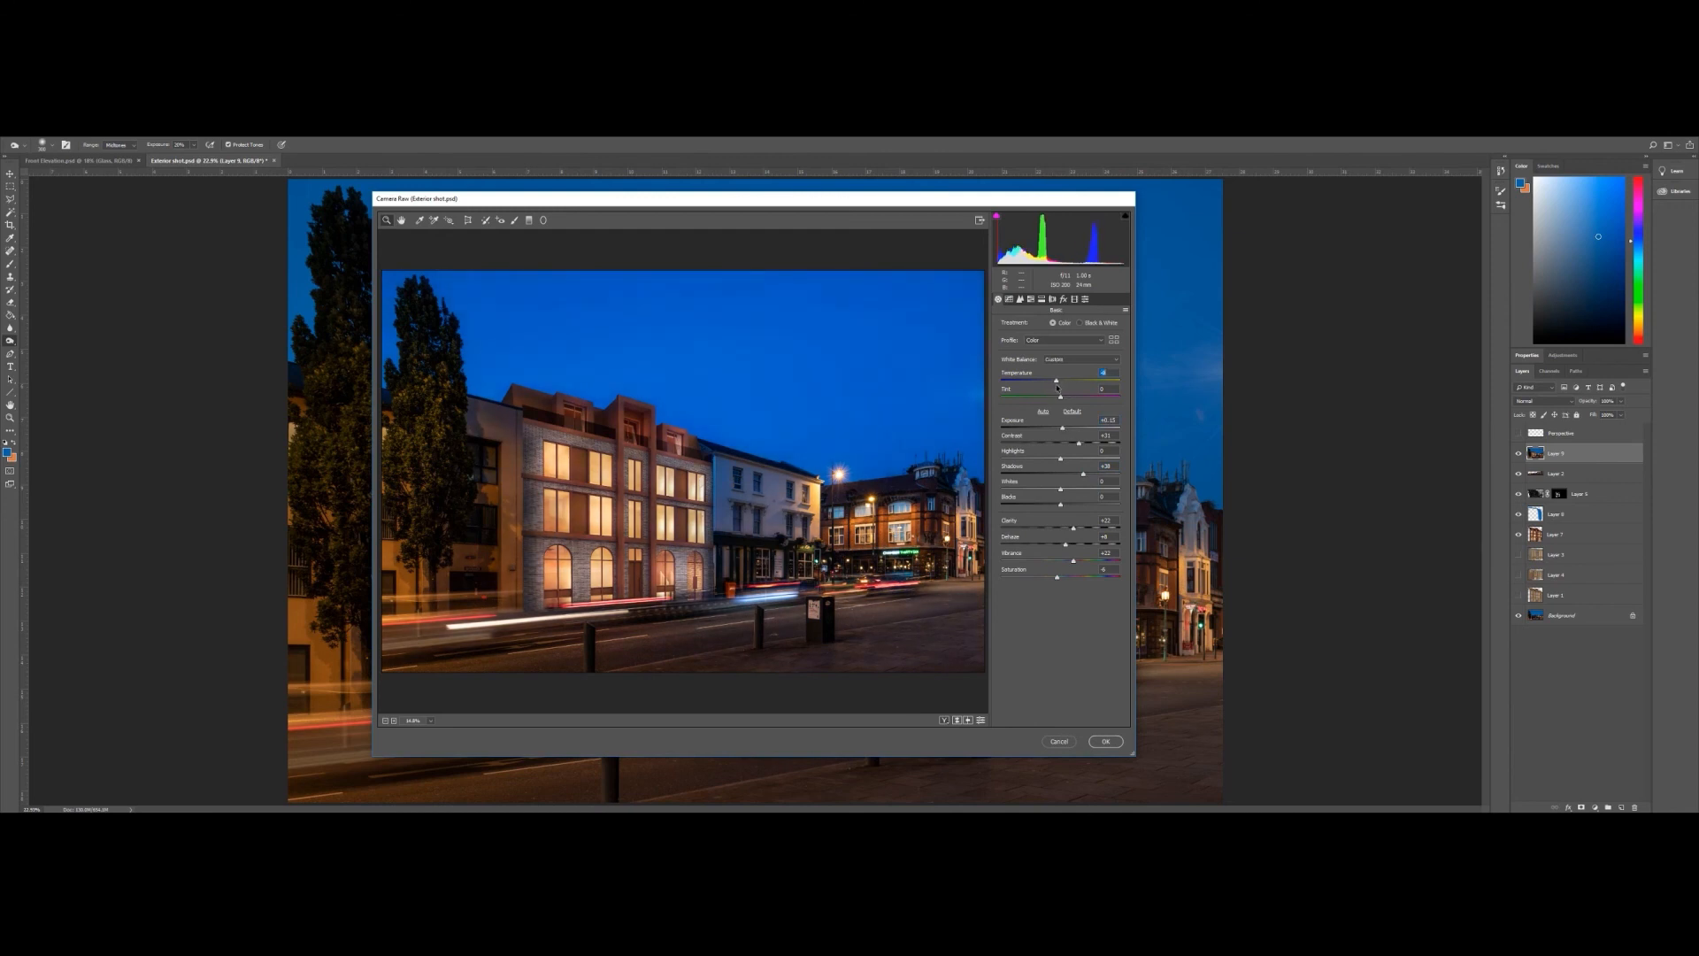
- Warm the temperature and tint, raise the whites and highlights, lower the blacks, and apply the Camera Raw filter
left_click_drag(1069, 386, 1071, 398)
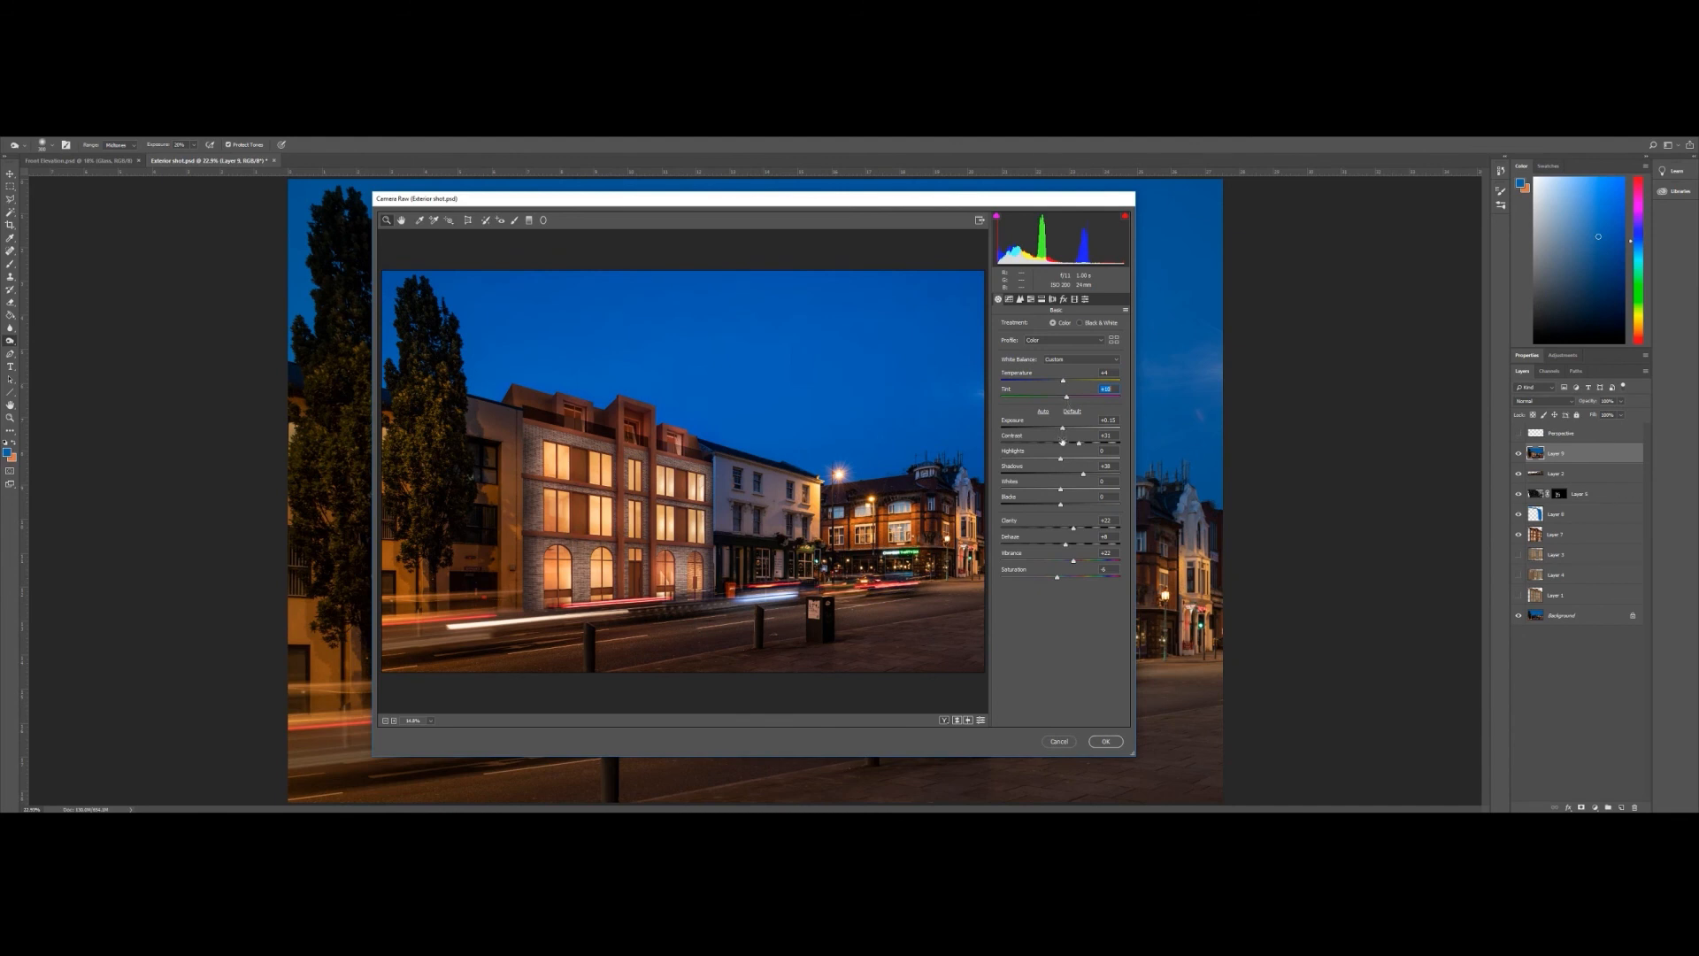
left_click_drag(1065, 493, 1037, 506)
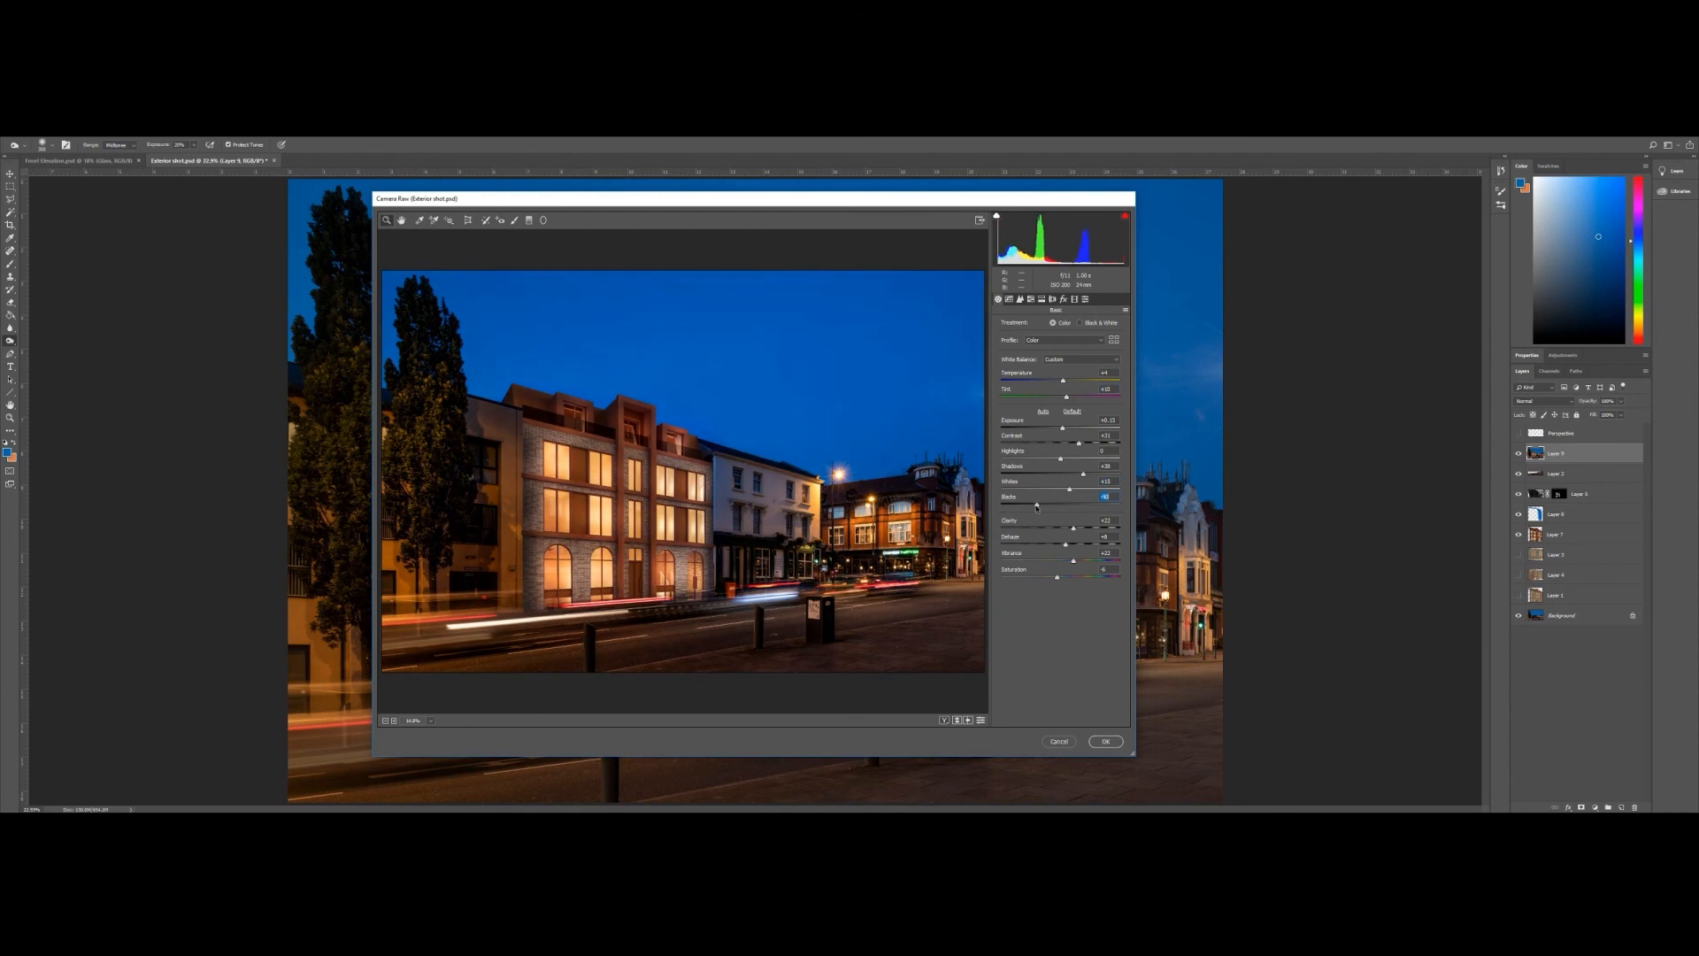
left_click_drag(1061, 460, 1070, 461)
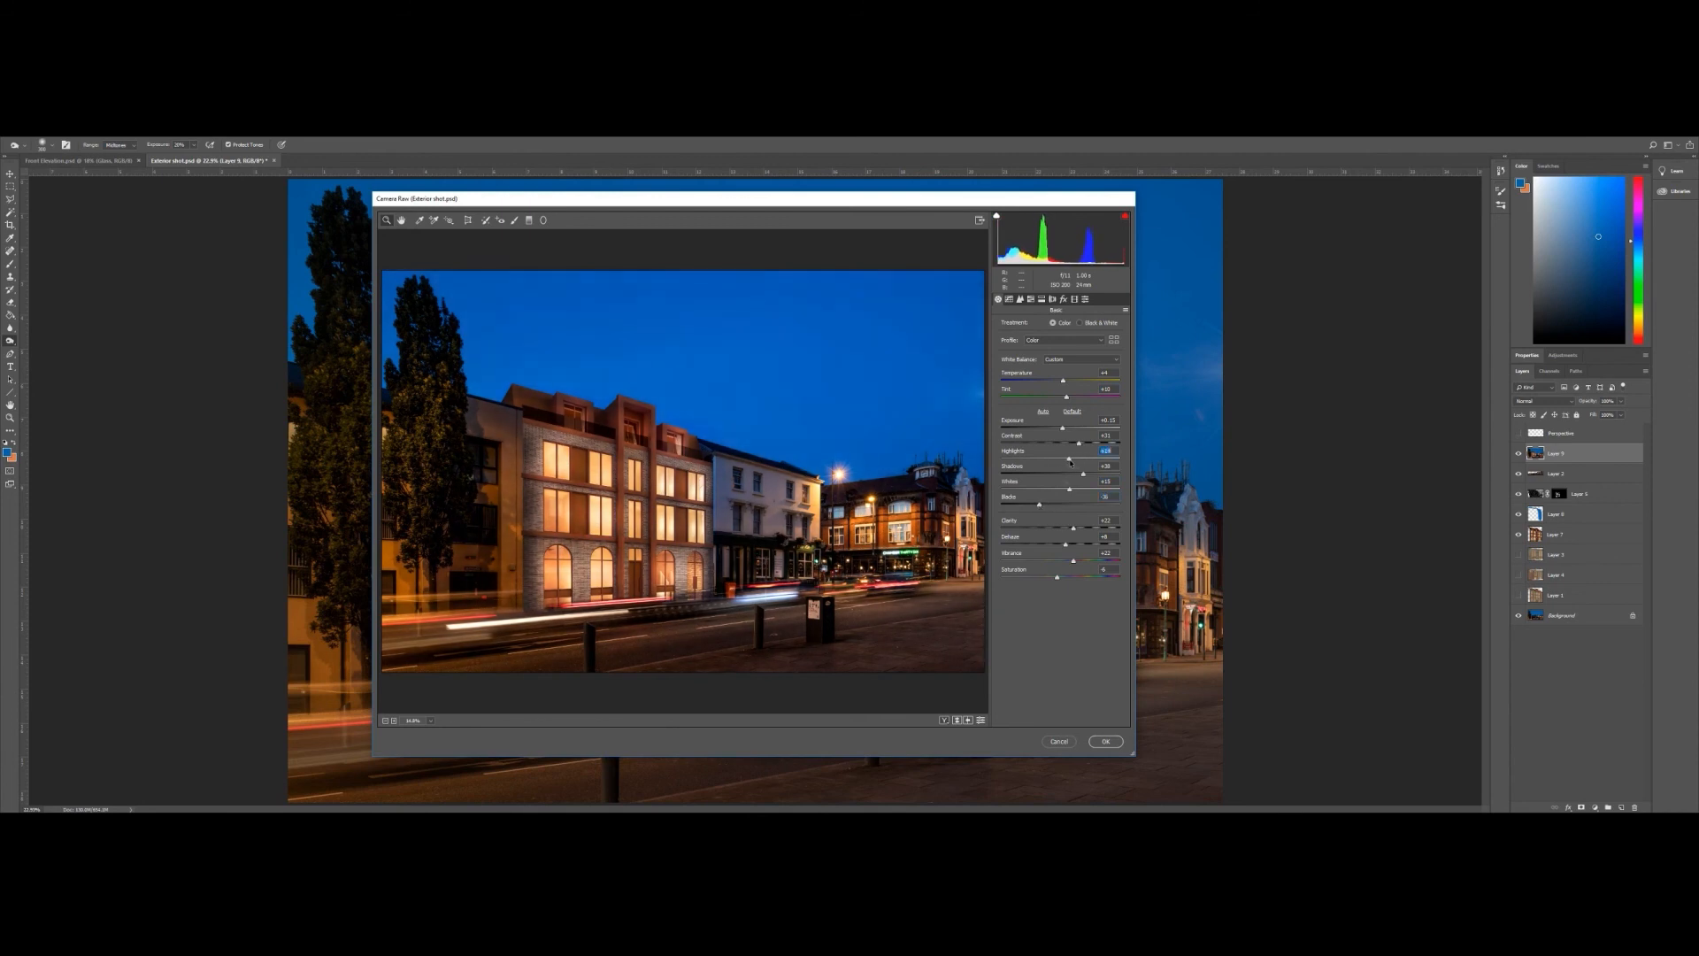
left_click(1106, 741)
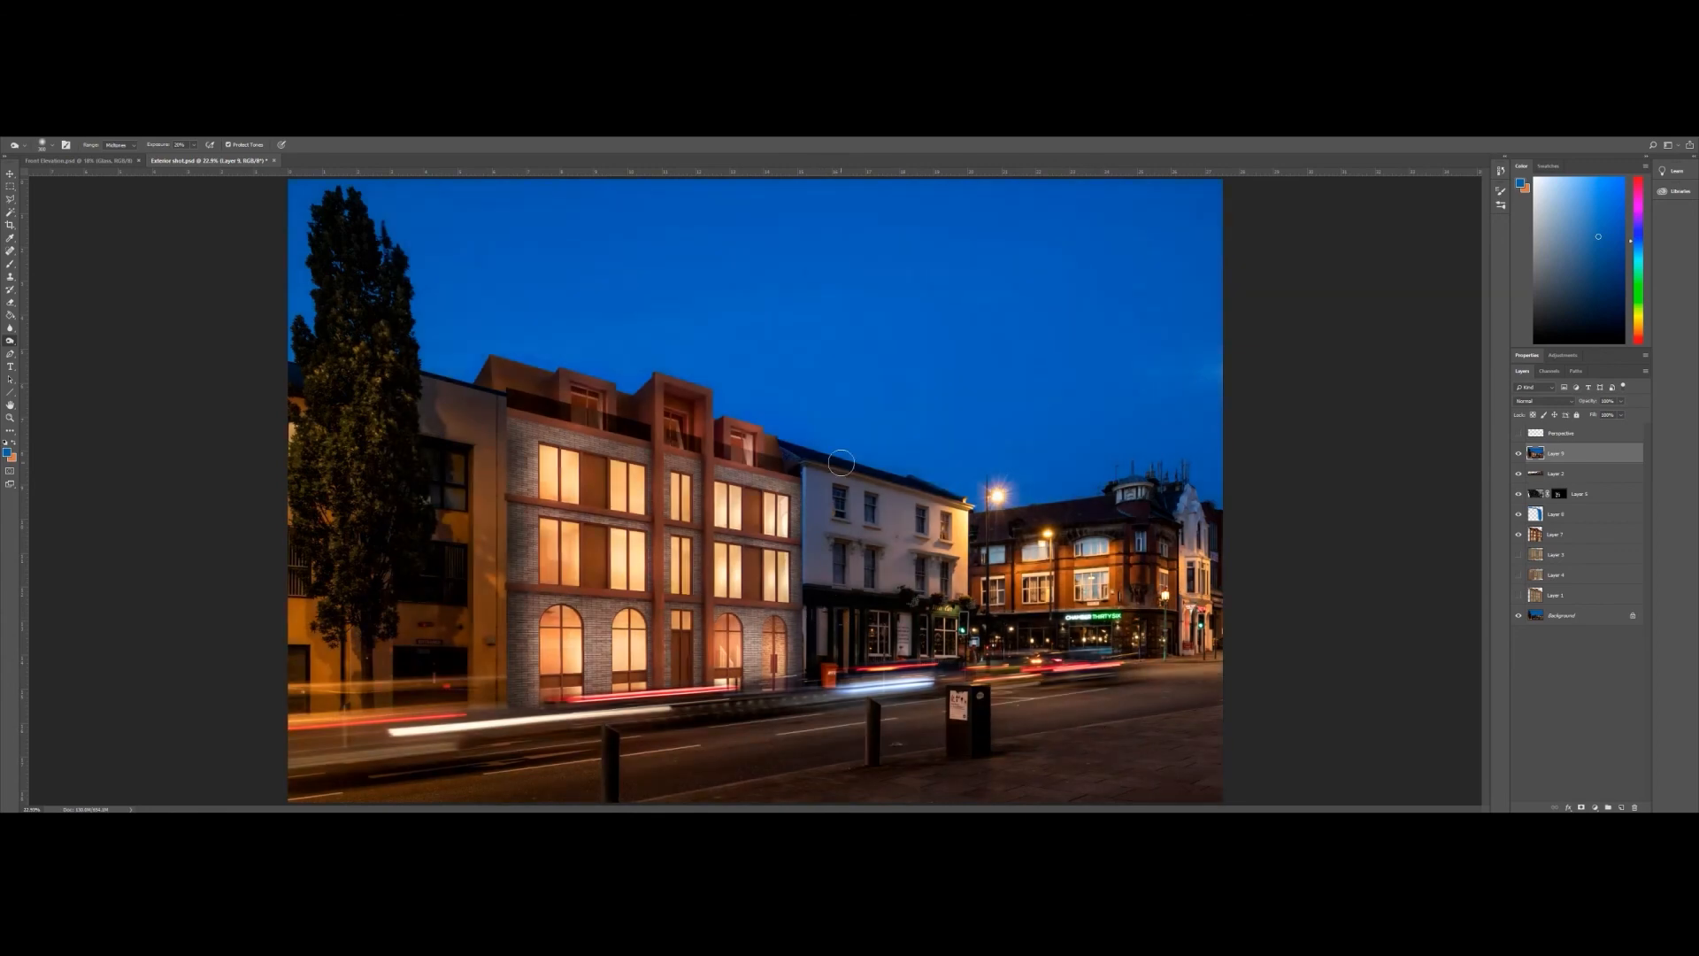
- Darken the merged image's corners slightly with a custom Lens Correction vignette
left_click(147, 130)
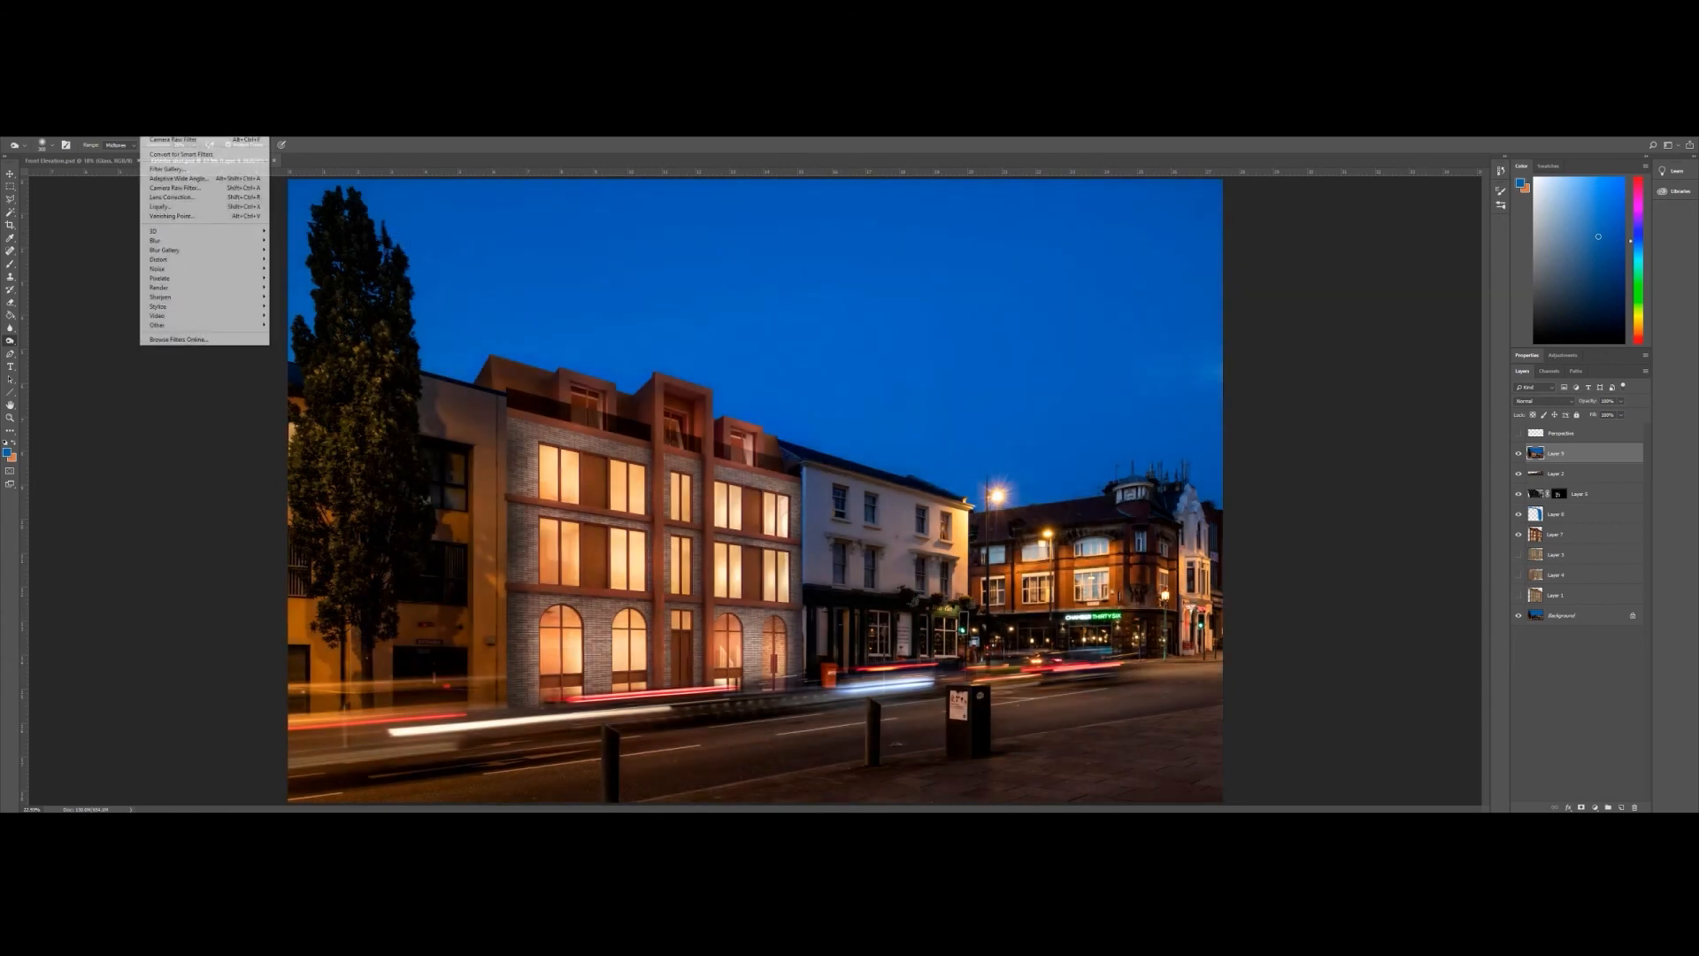
left_click(184, 195)
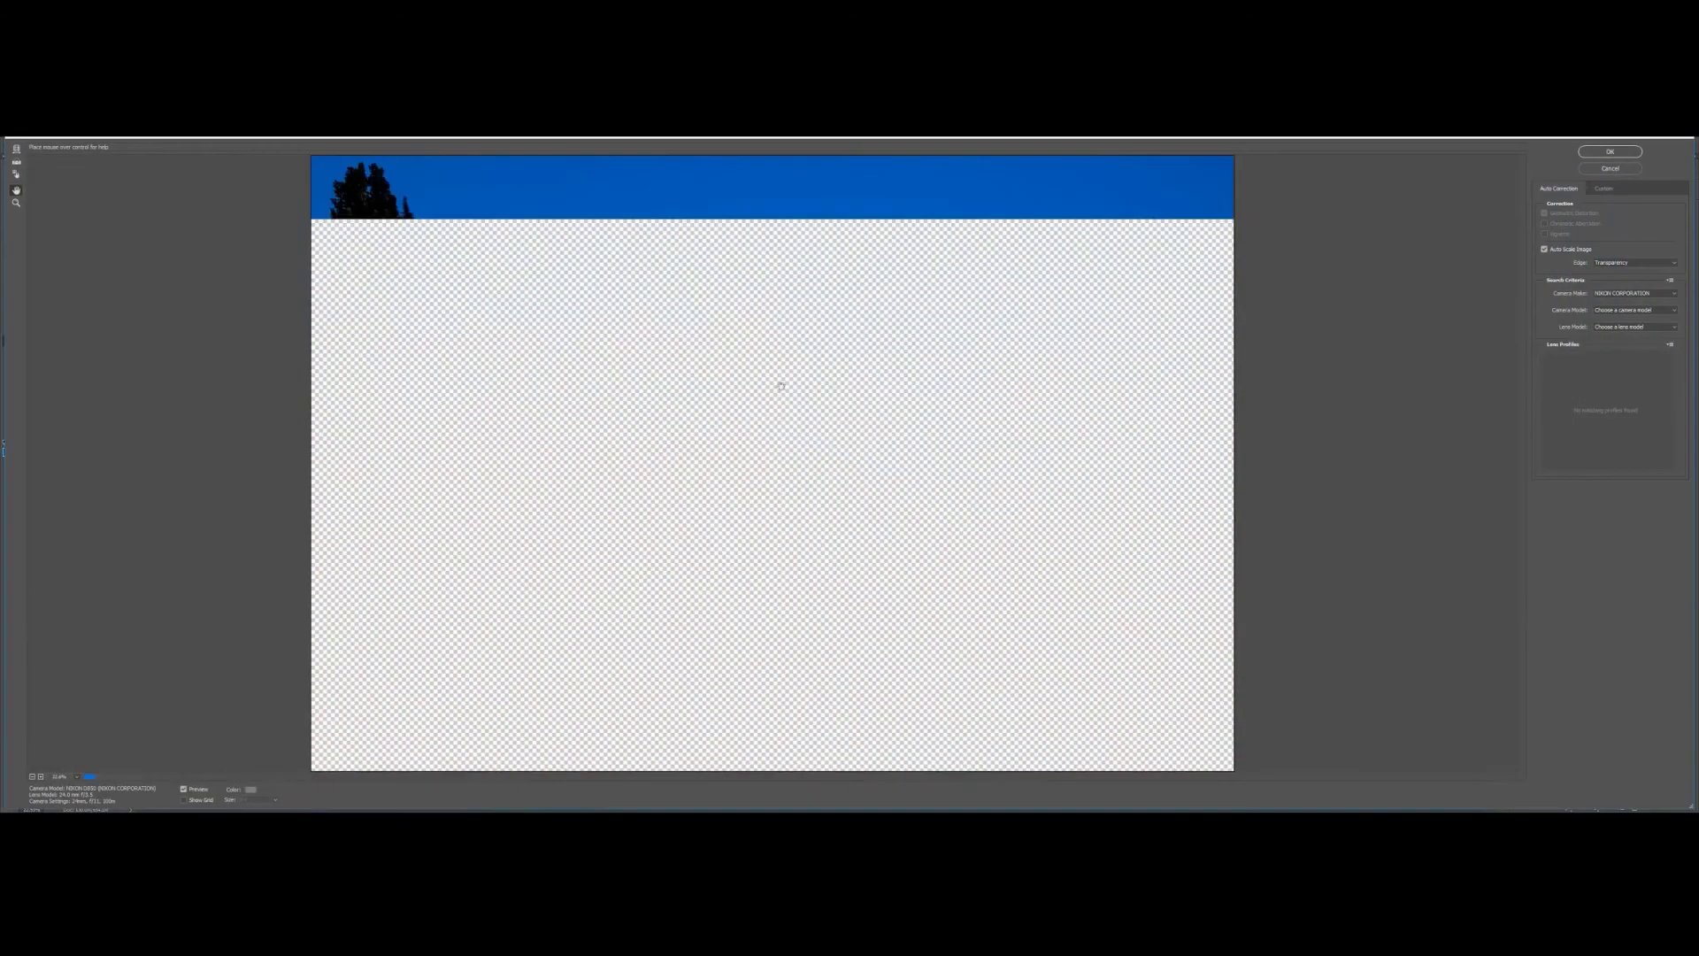
left_click(1609, 189)
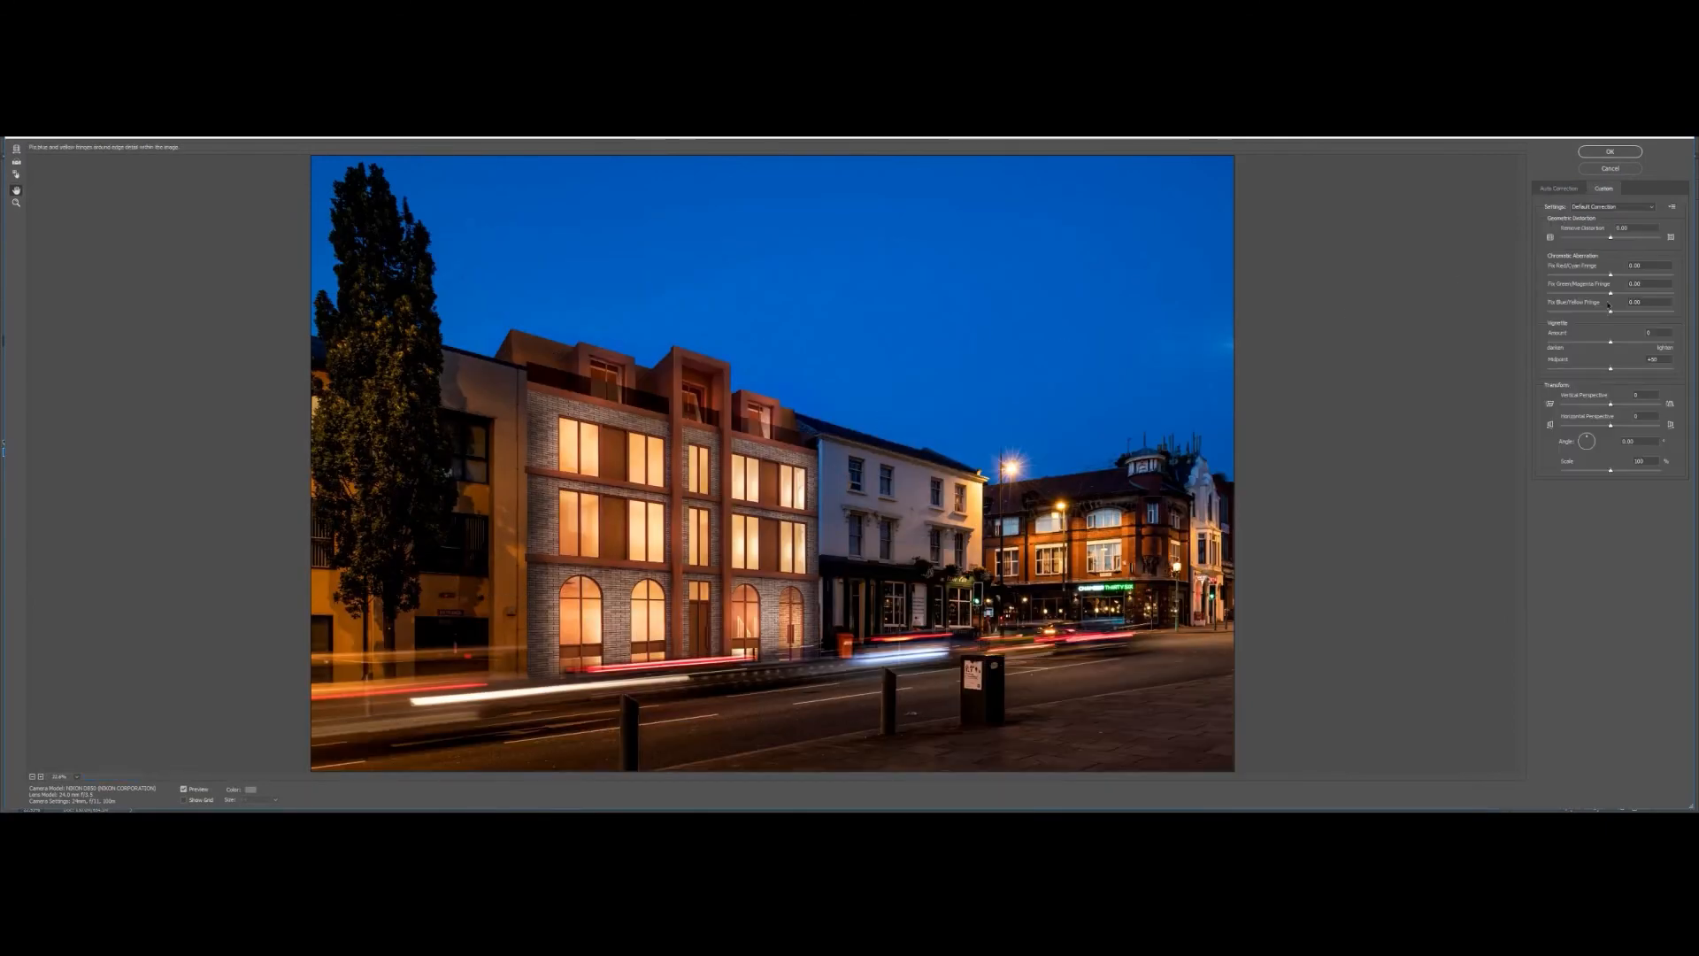
left_click_drag(1611, 342, 1598, 344)
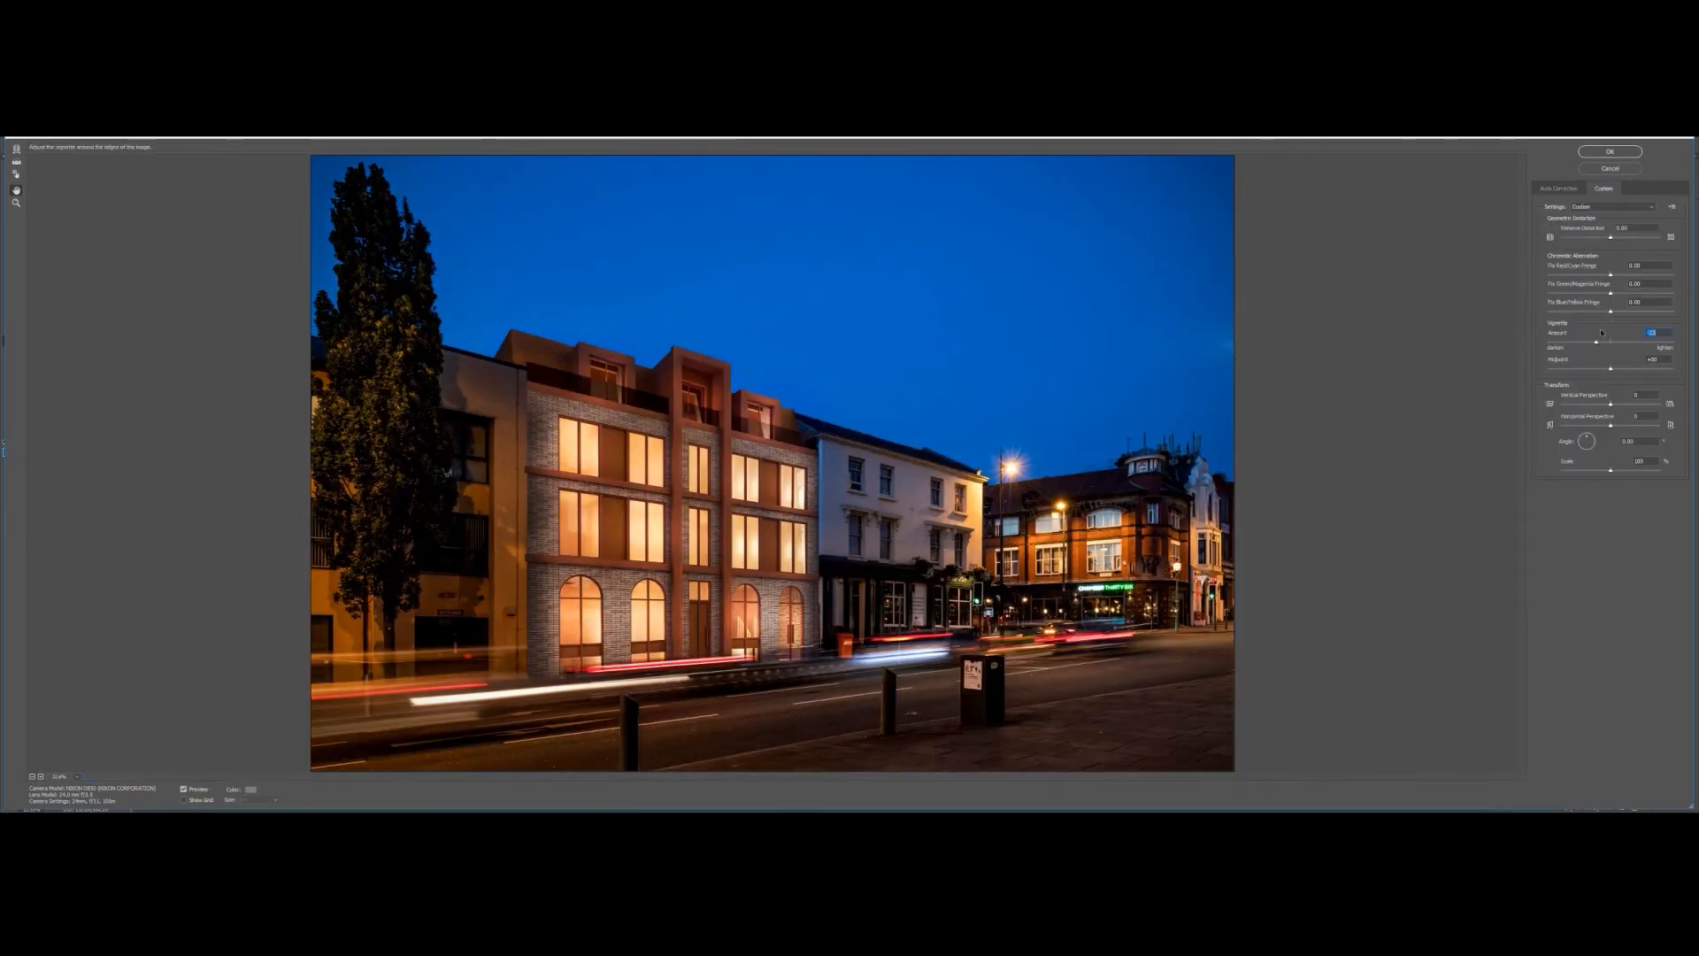
left_click(1610, 151)
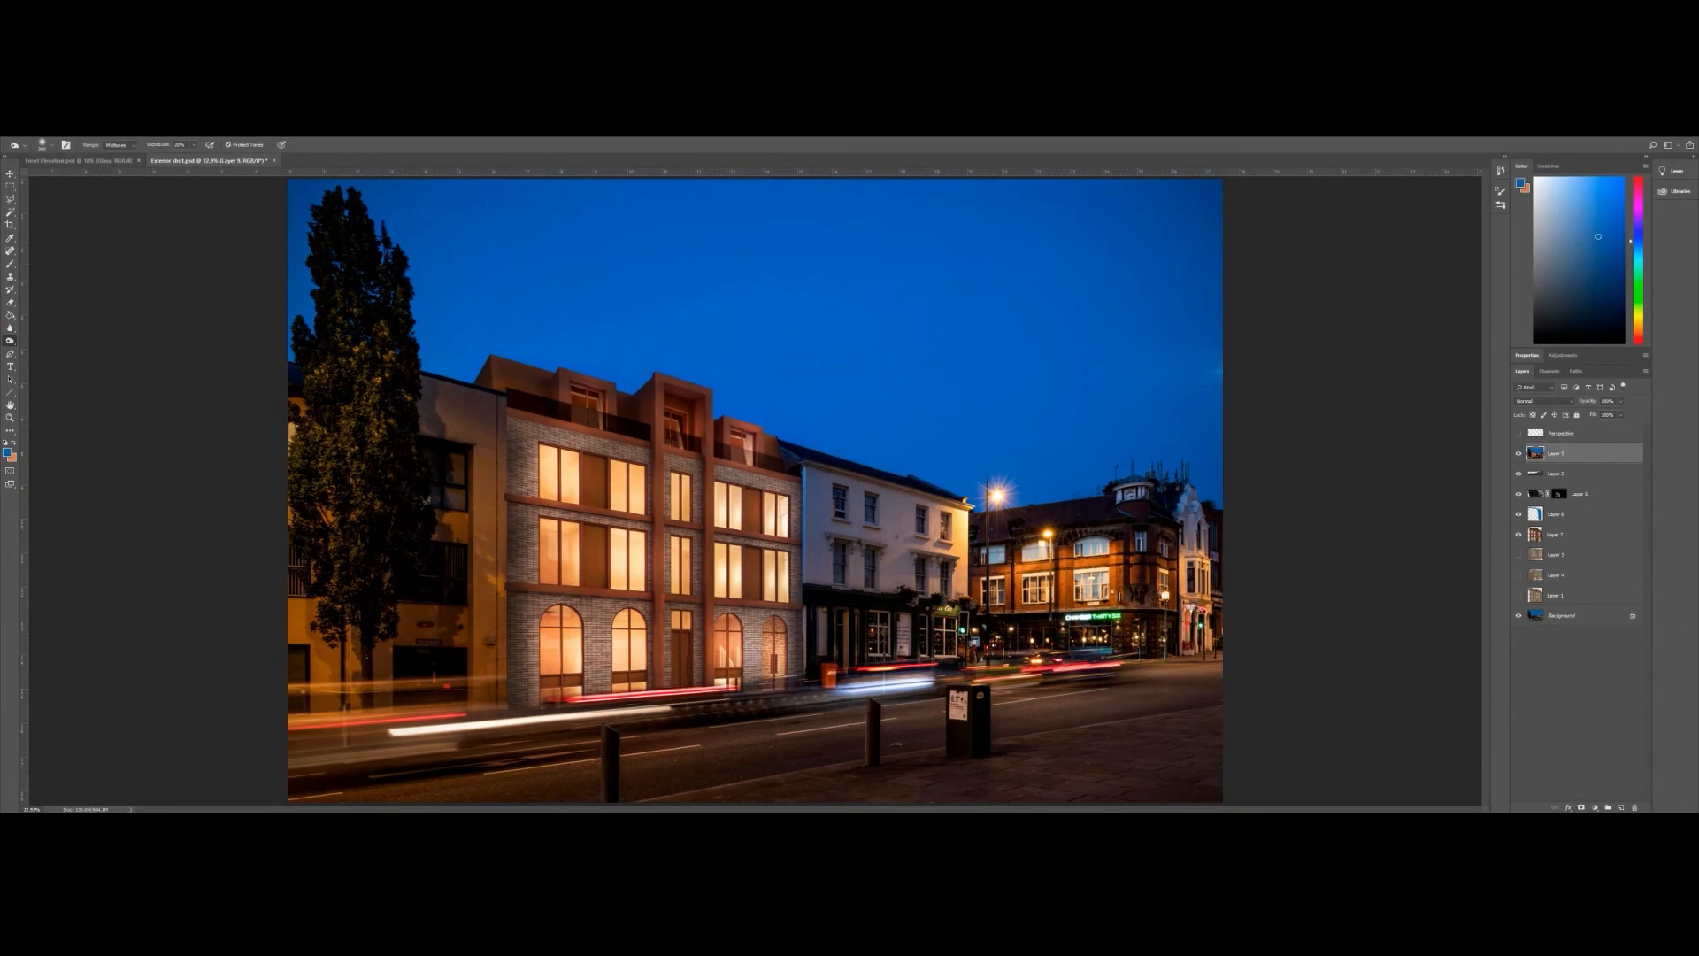
- Save the finished image as Exterior shot.jpg in JPEG format at Maximum quality, and save the document
left_click(28, 131)
left_click(42, 239)
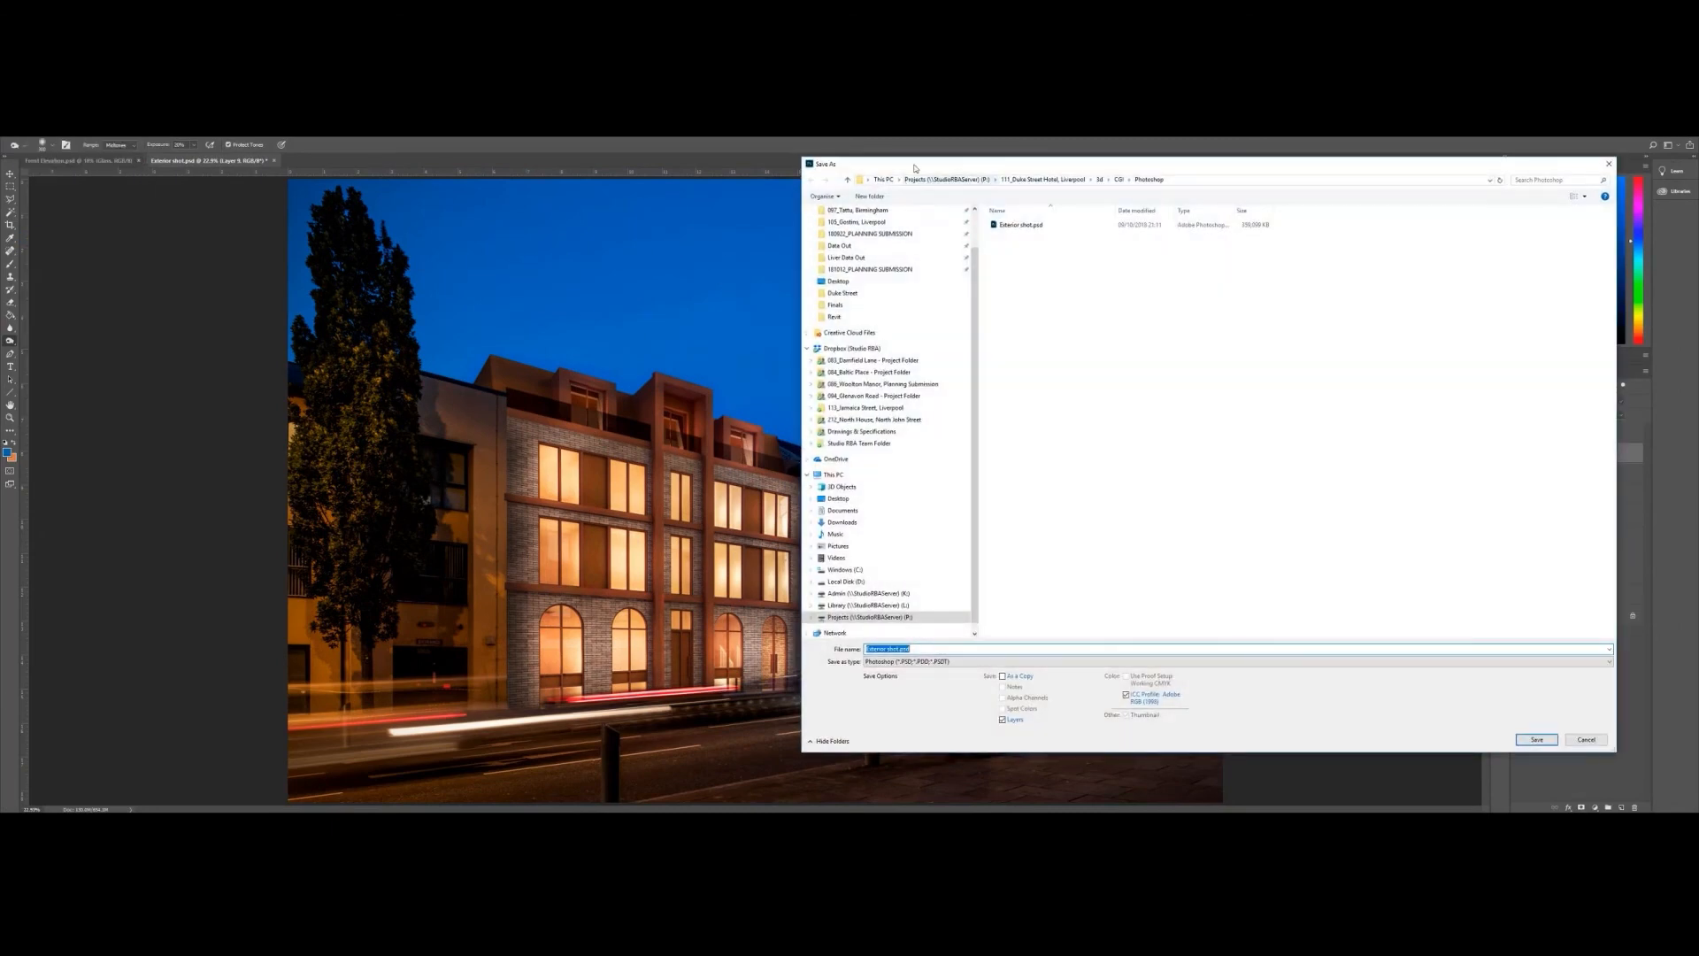
left_click_drag(915, 169, 565, 173)
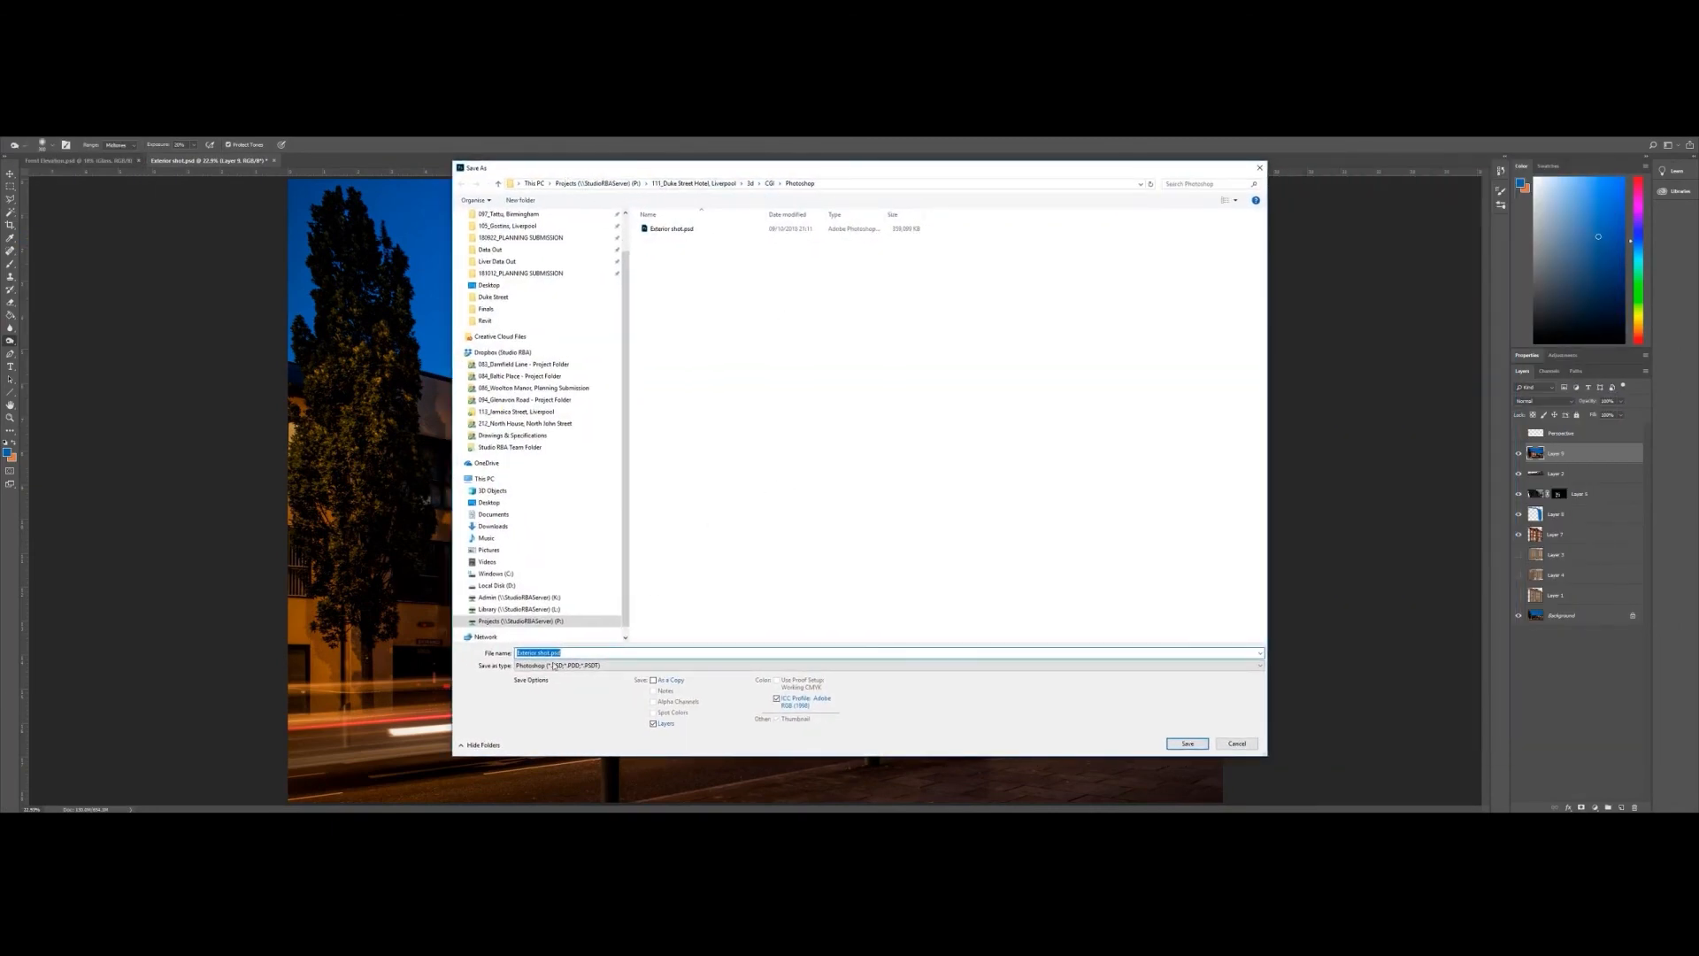
left_click(554, 666)
left_click(999, 565)
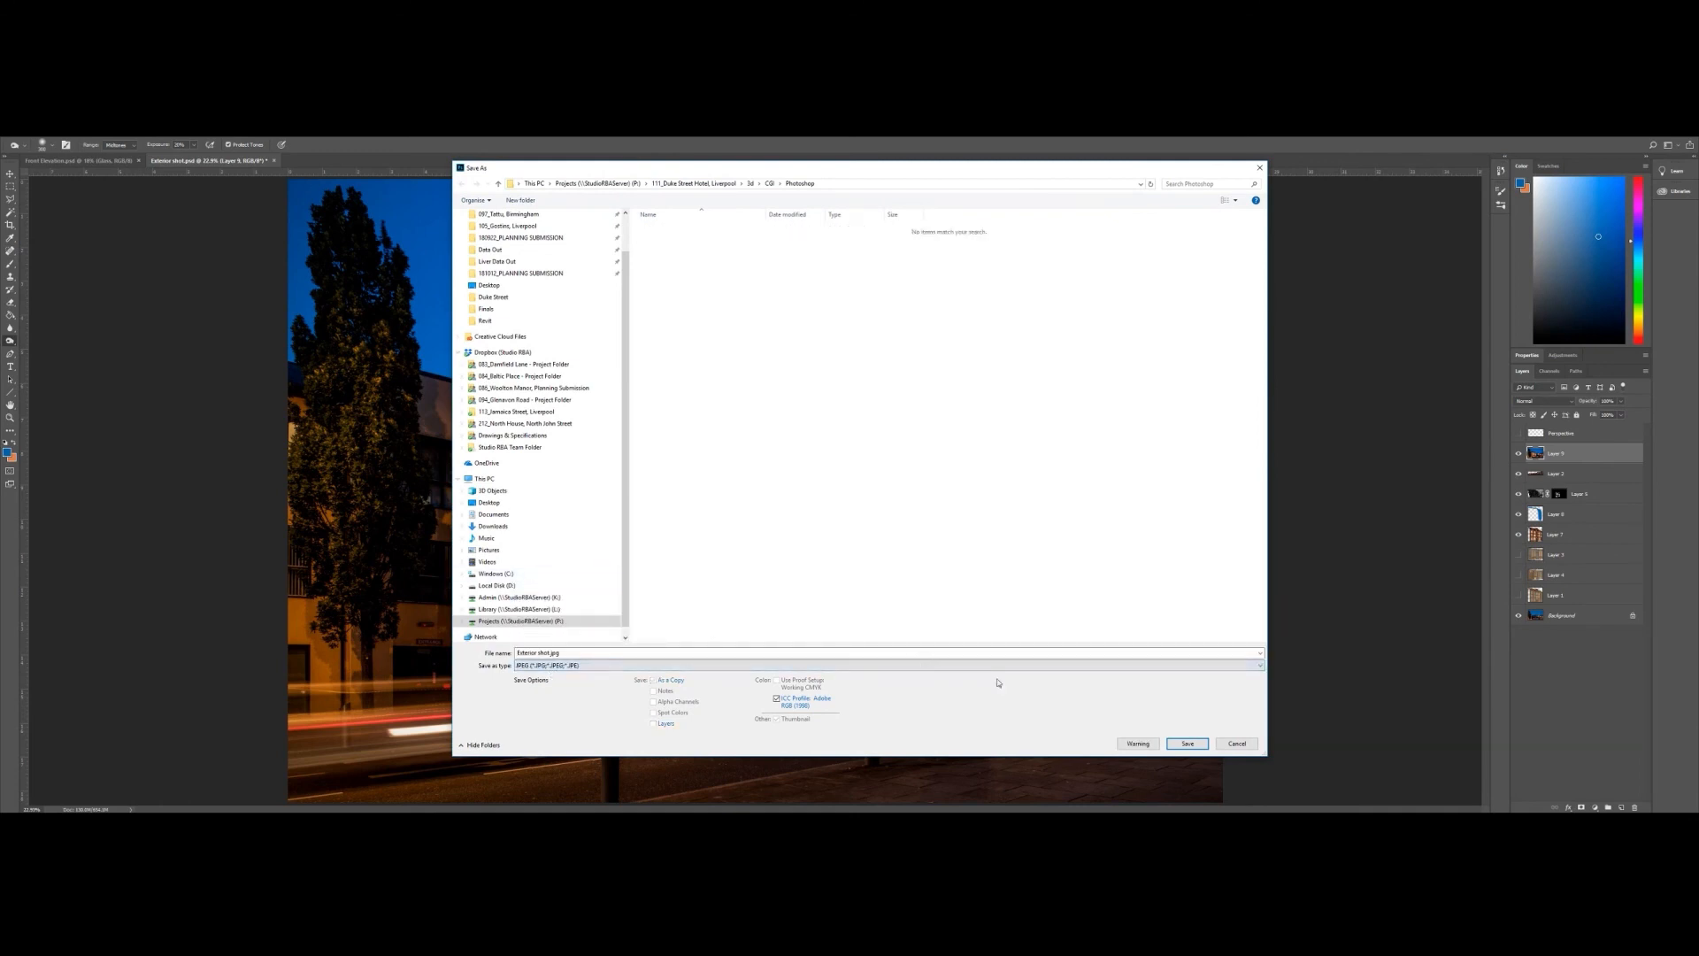
left_click(1185, 743)
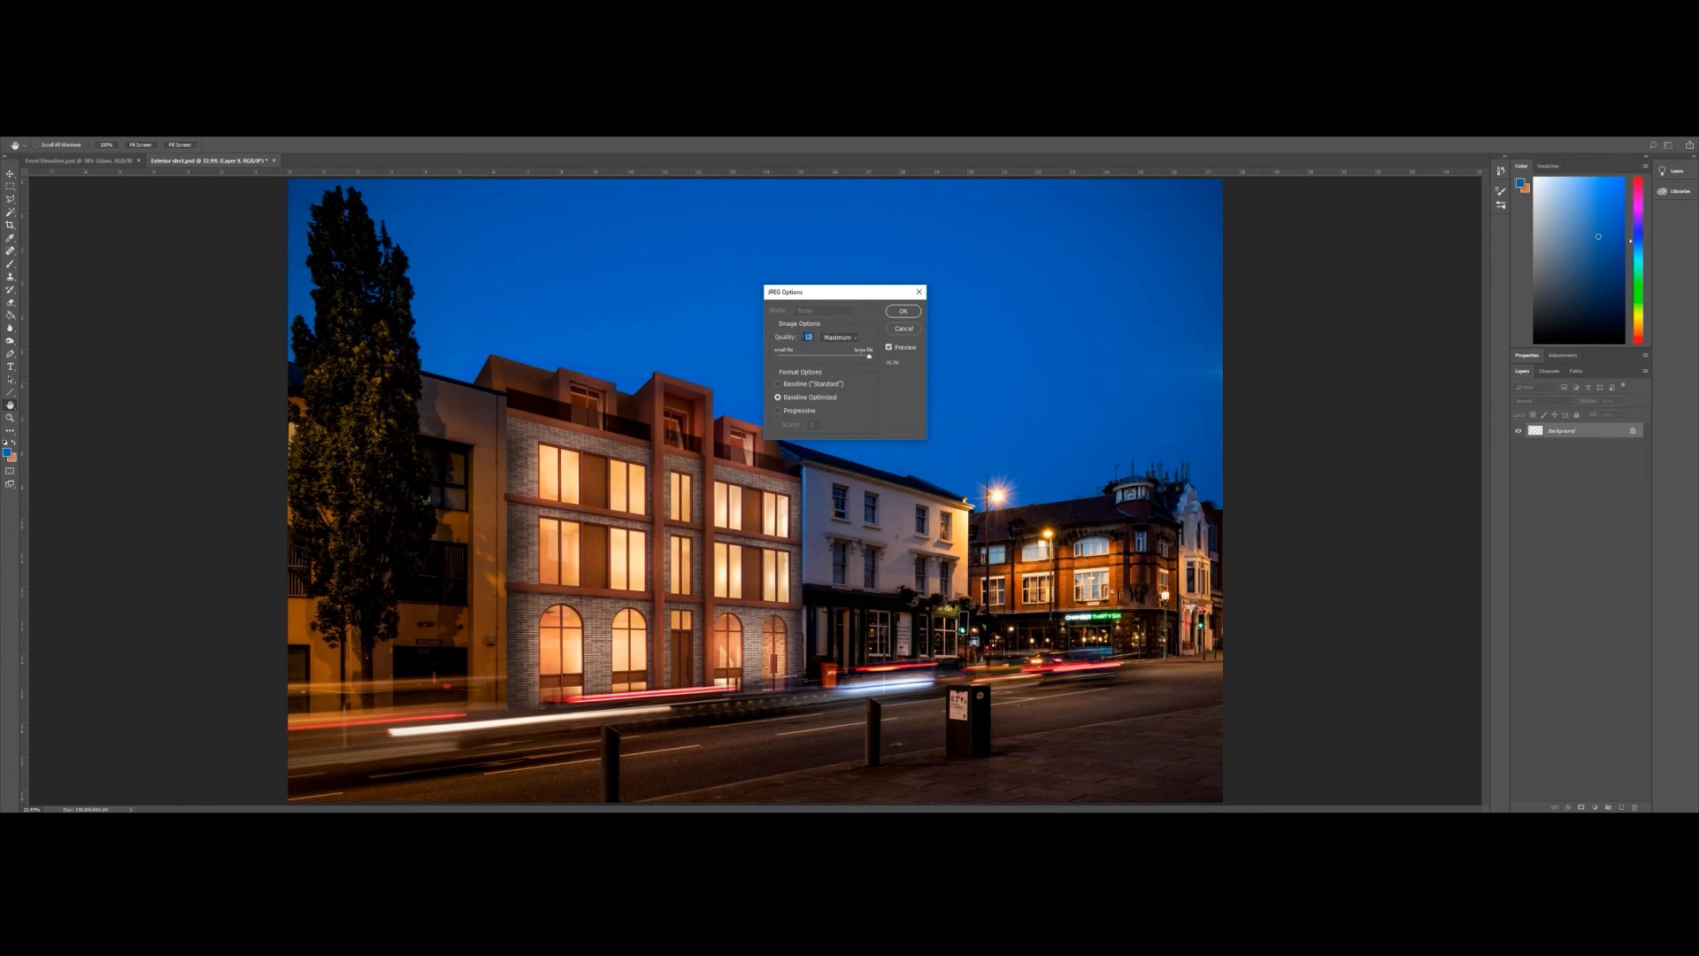
left_click(903, 330)
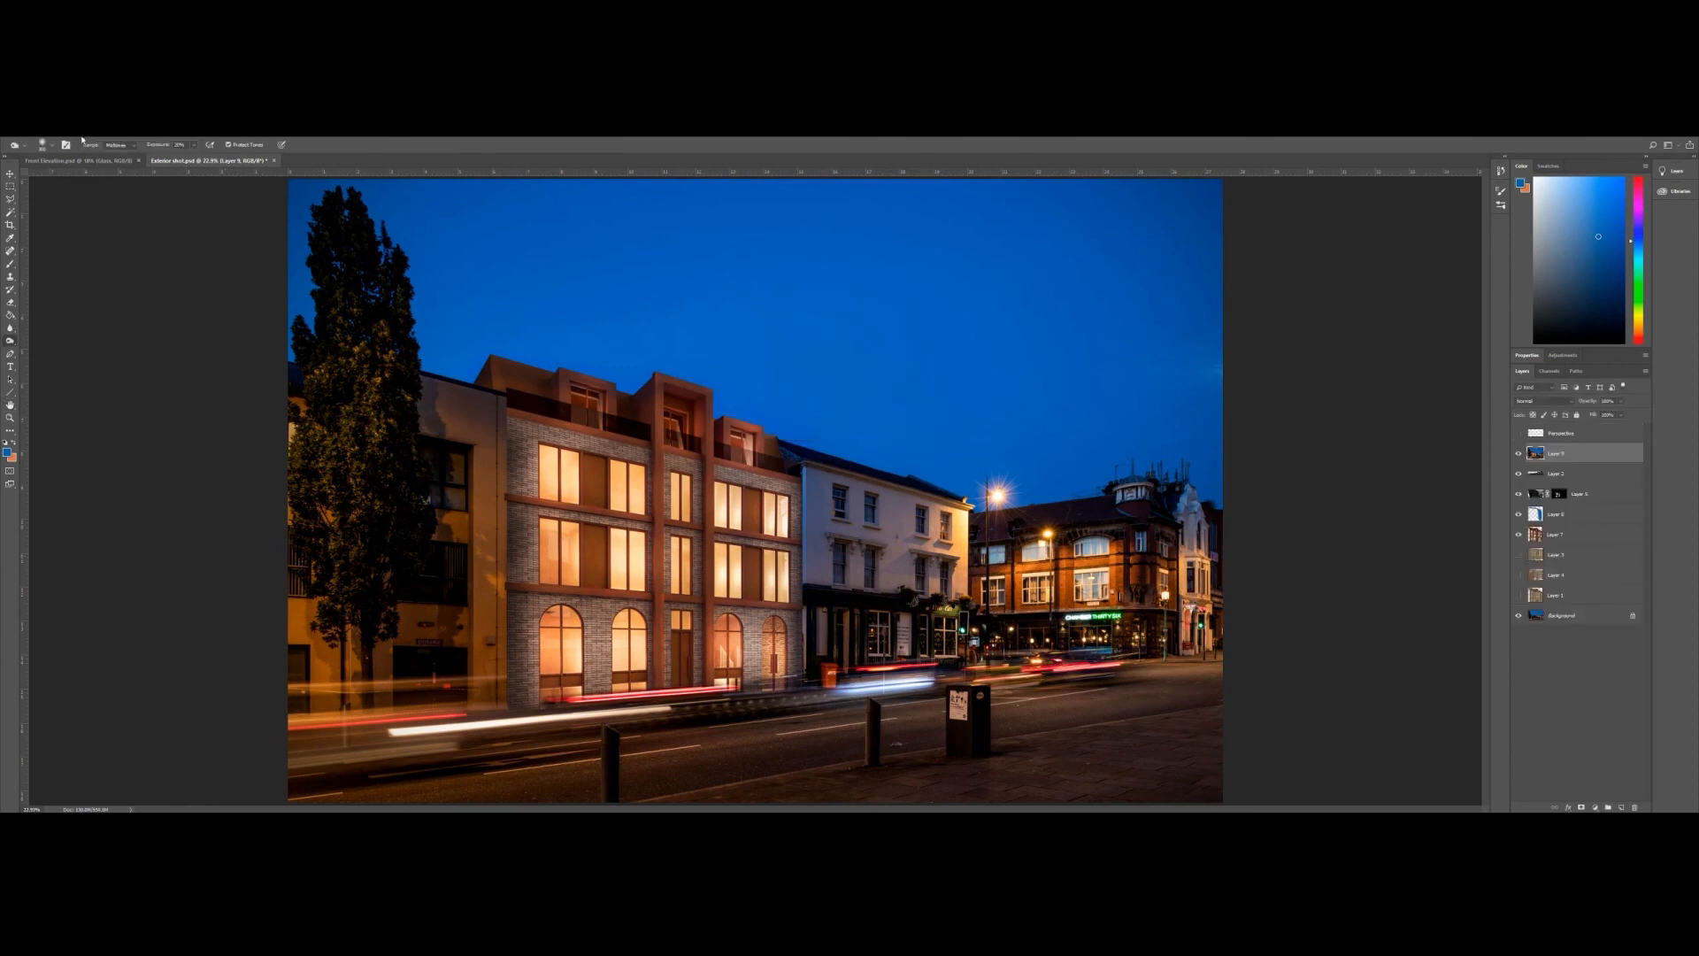
left_click(27, 138)
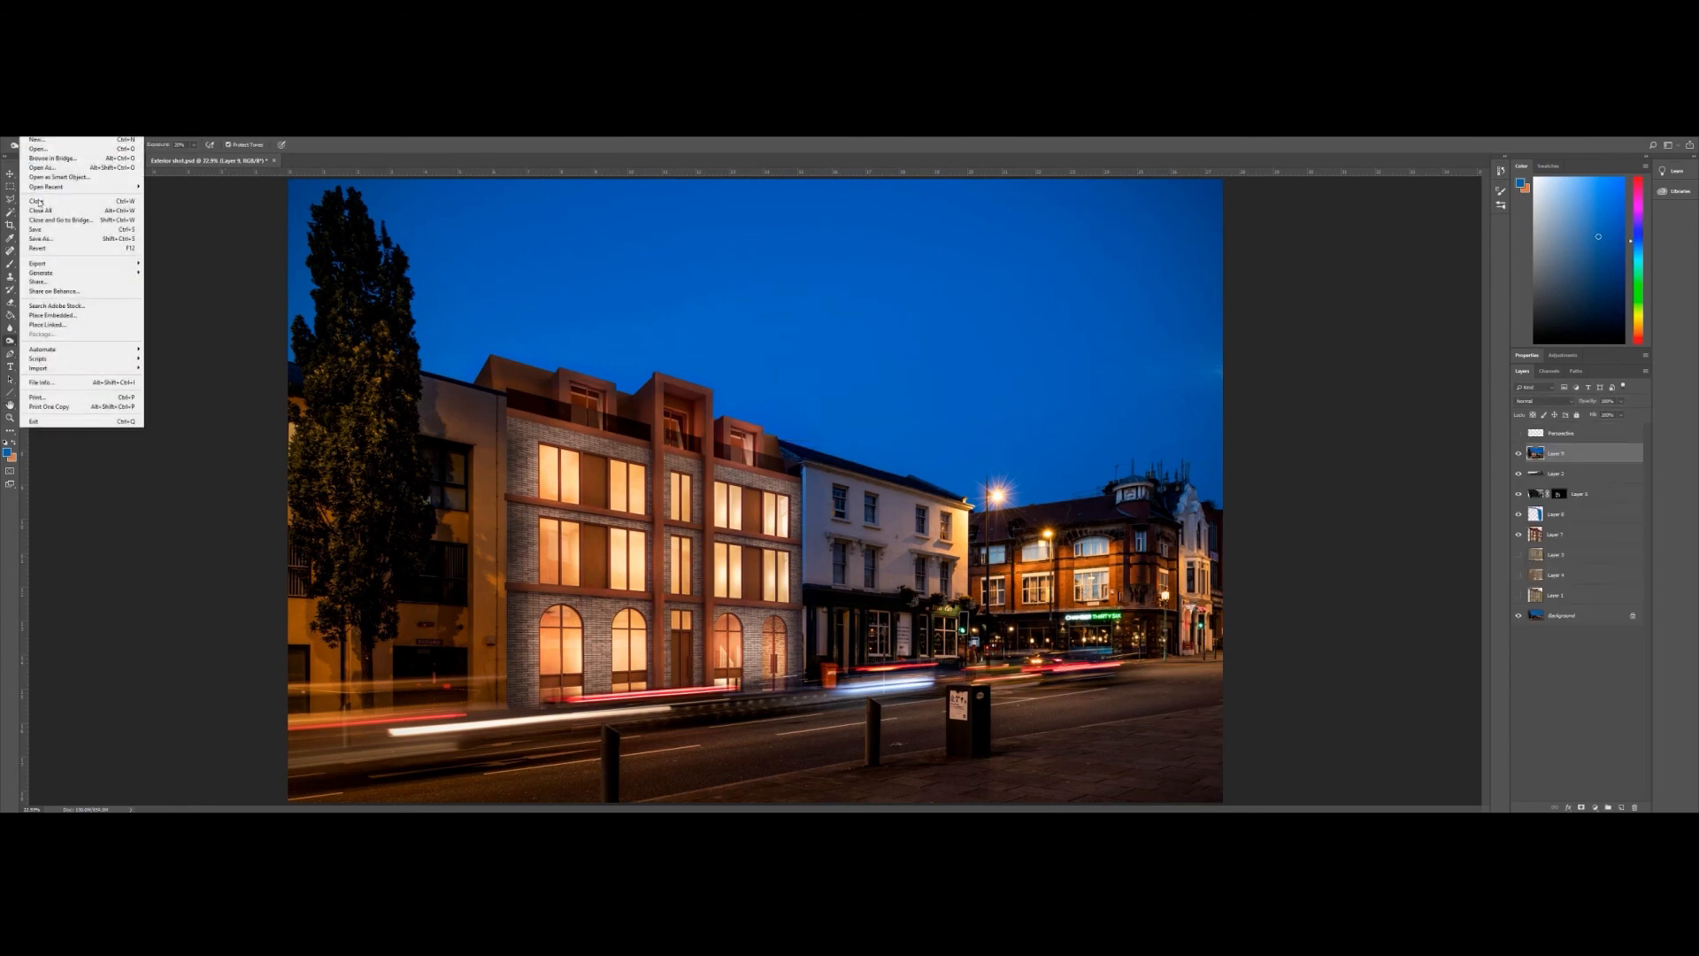
left_click(43, 245)
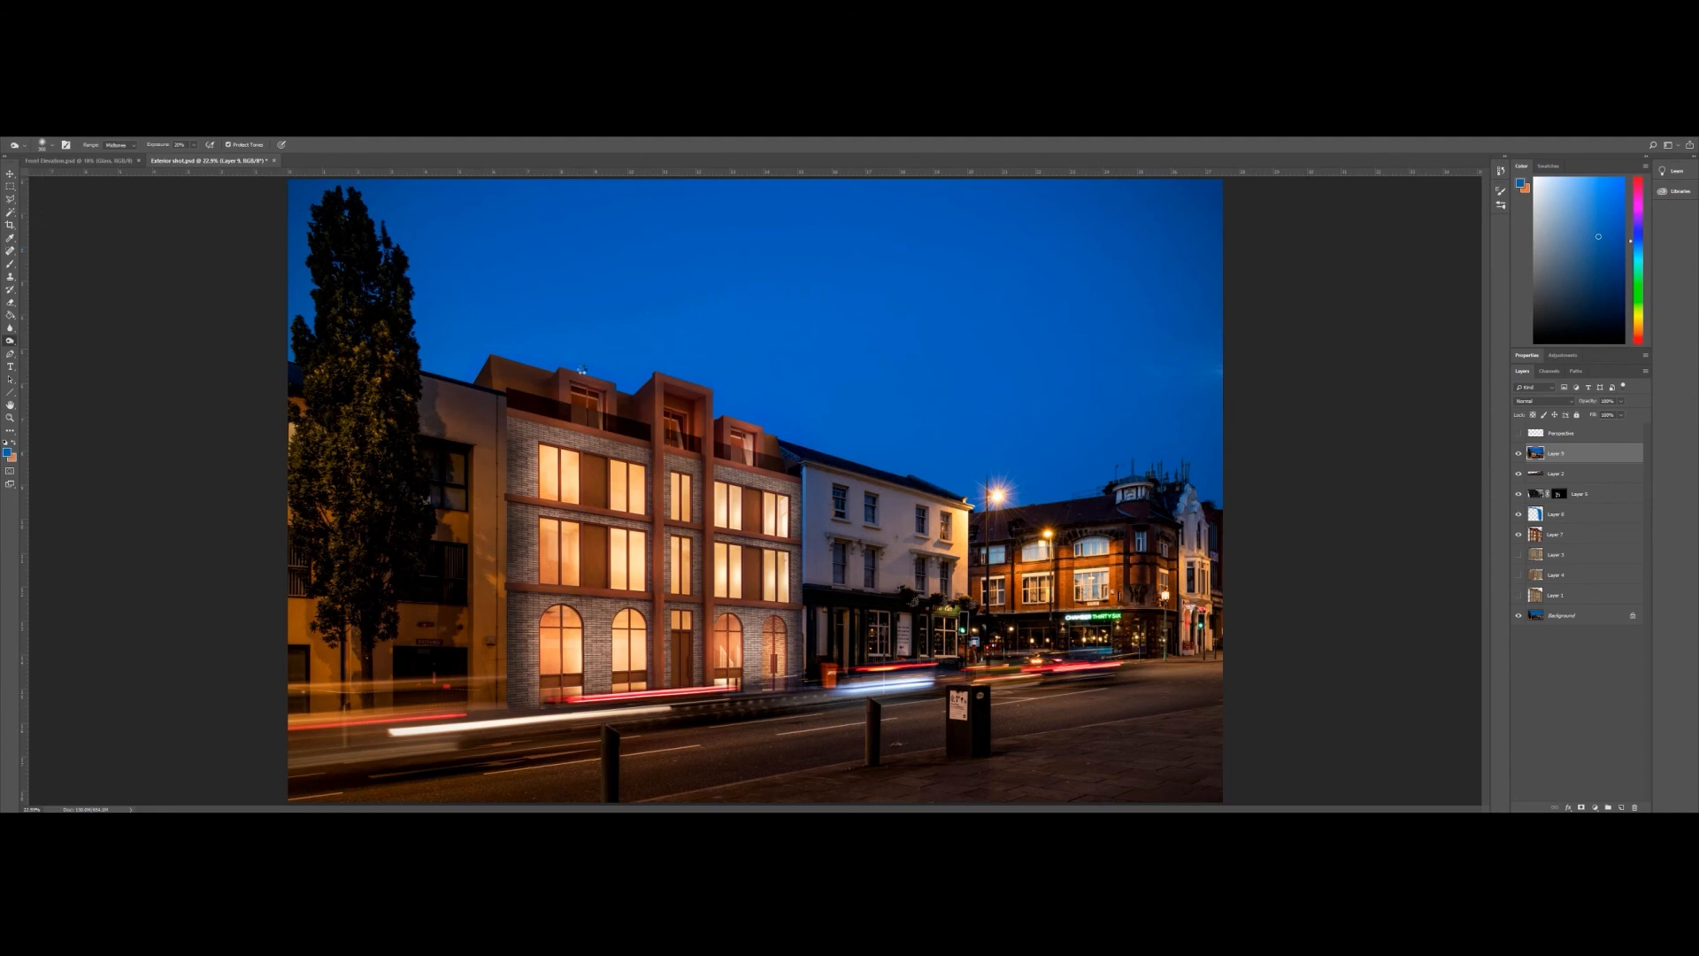
- Save a separate Photoshop copy of the document as Exterior shot_for web.psd with maximum compatibility
left_click(42, 135)
left_click(70, 140)
left_click(27, 138)
left_click(55, 238)
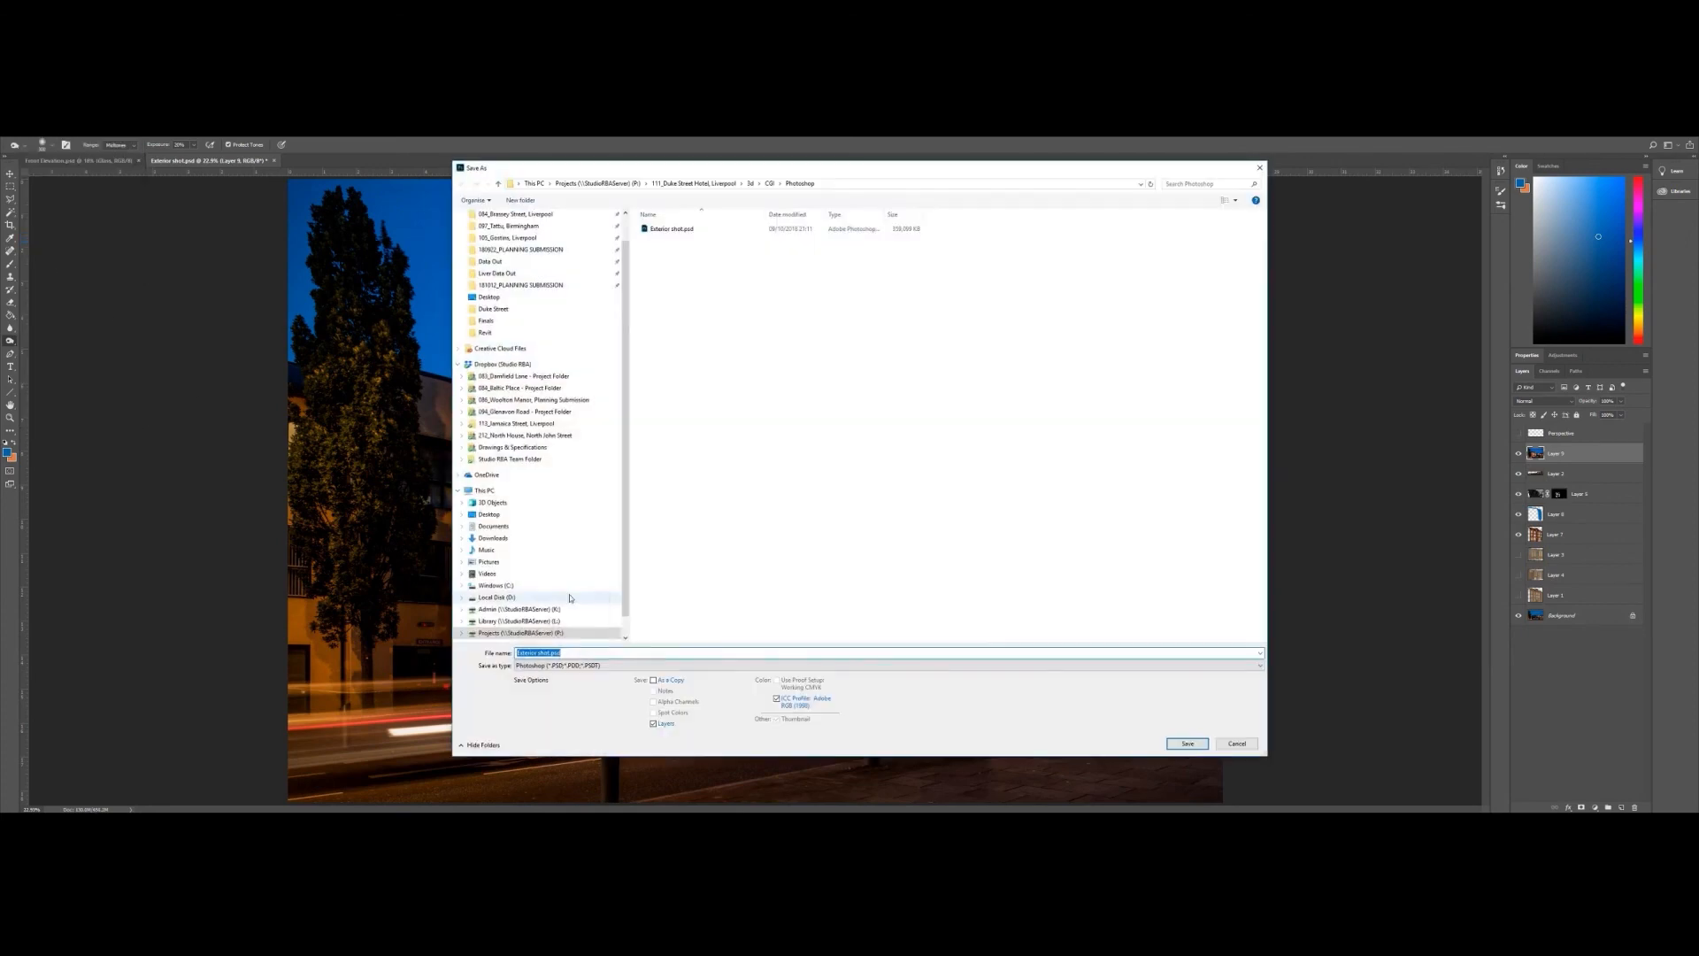
left_click(549, 653)
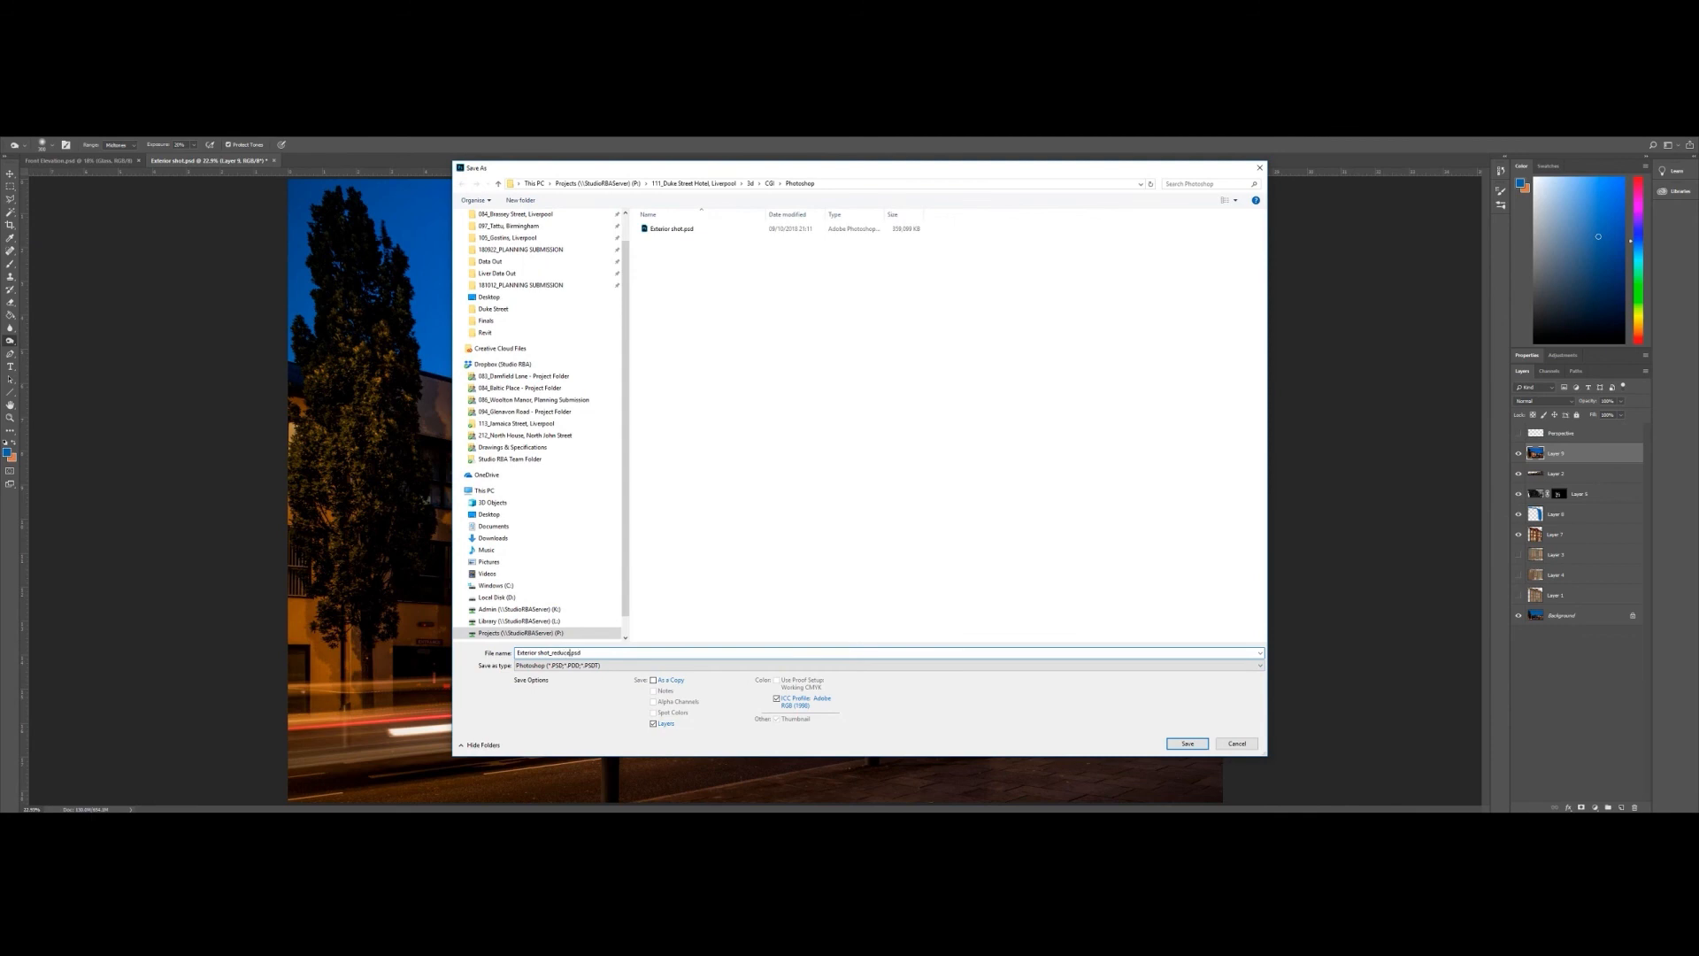
key("BackSpace")
key("BackSpace")
key("BackSpace")
type("flattened")
key("Return")
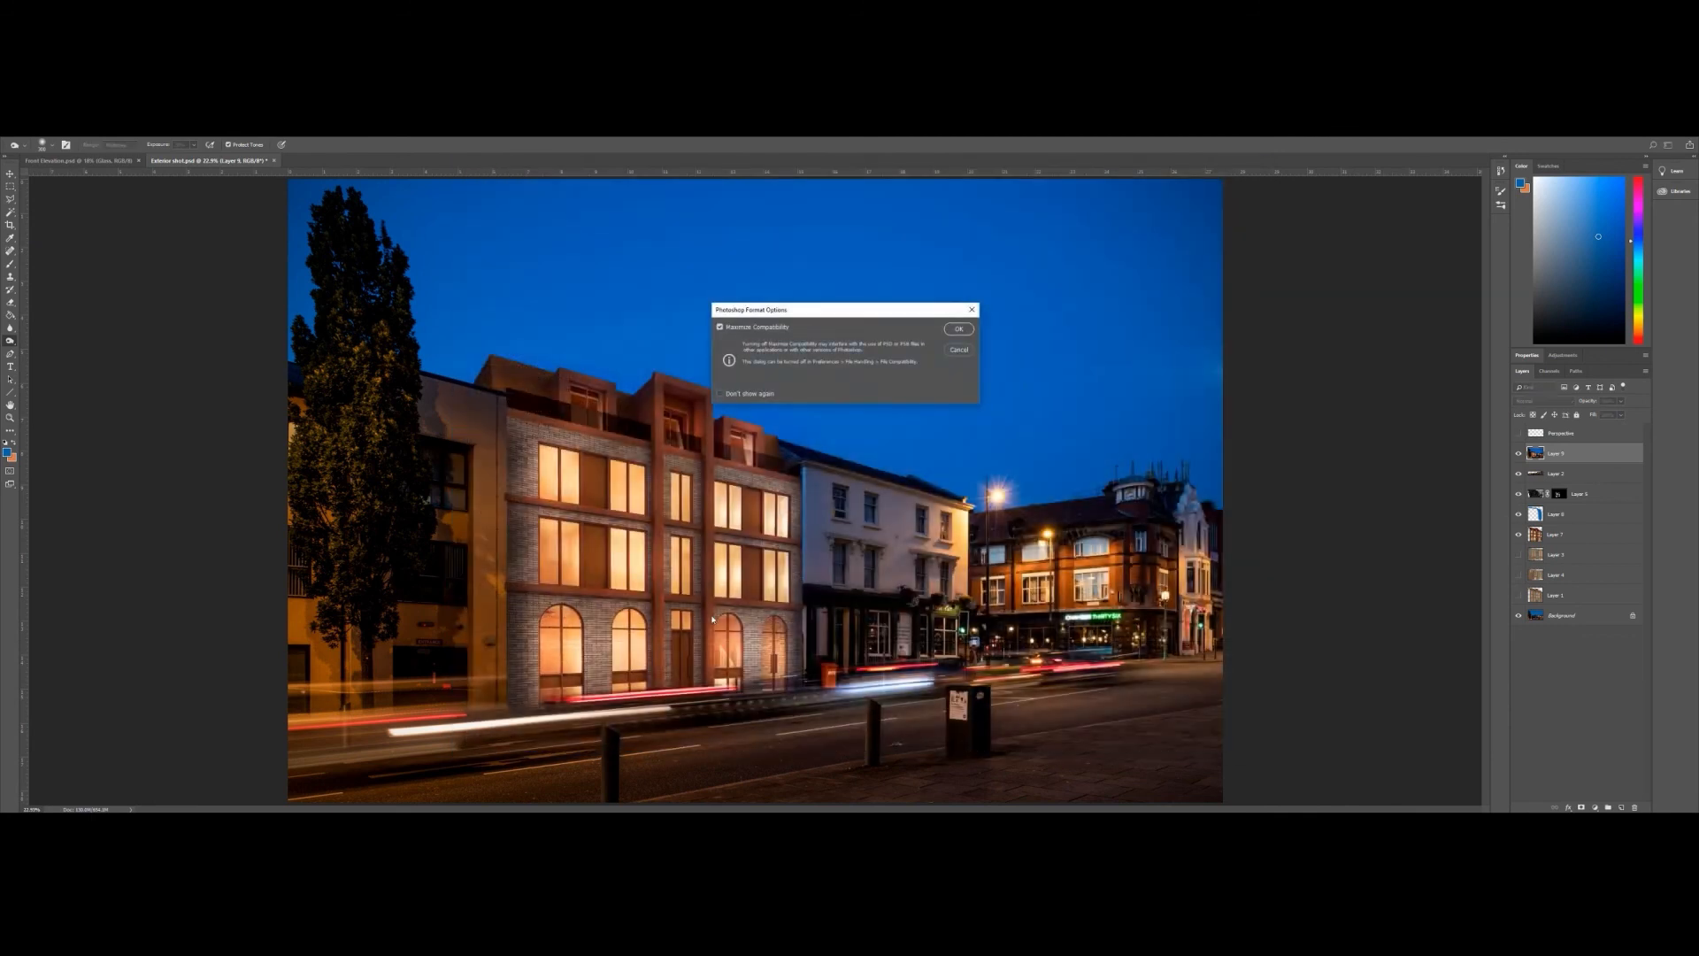
left_click(958, 329)
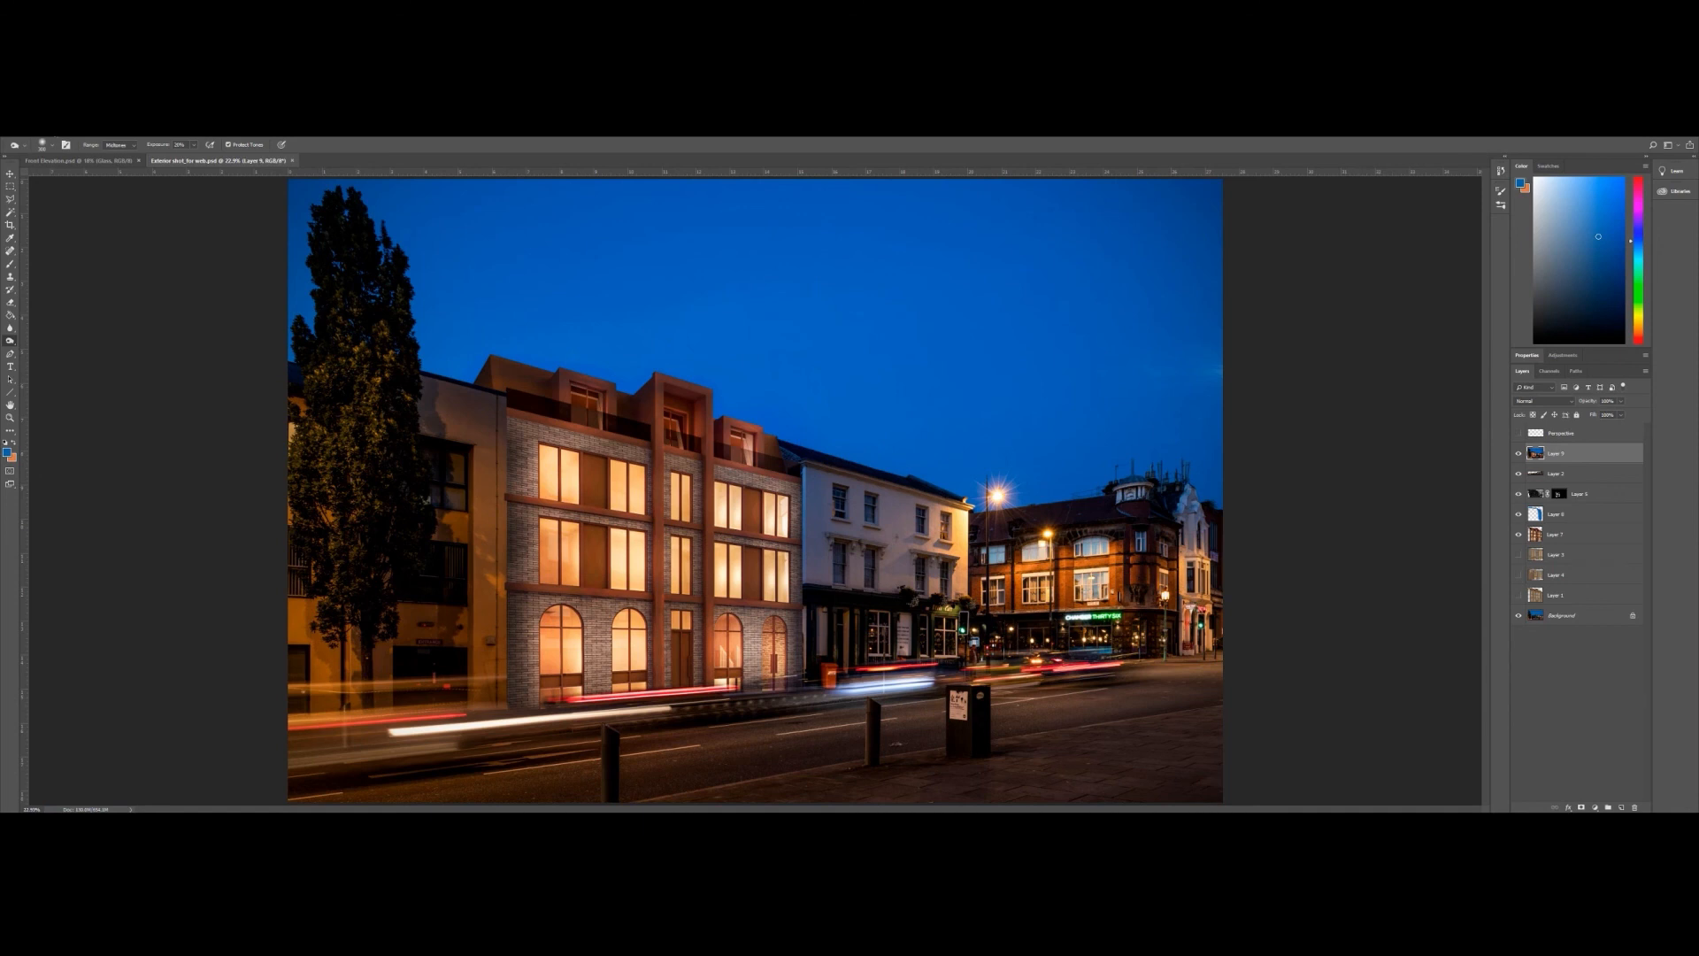
- Resize the web copy of the image to 4000 pixels wide, keeping its proportions
left_click(54, 131)
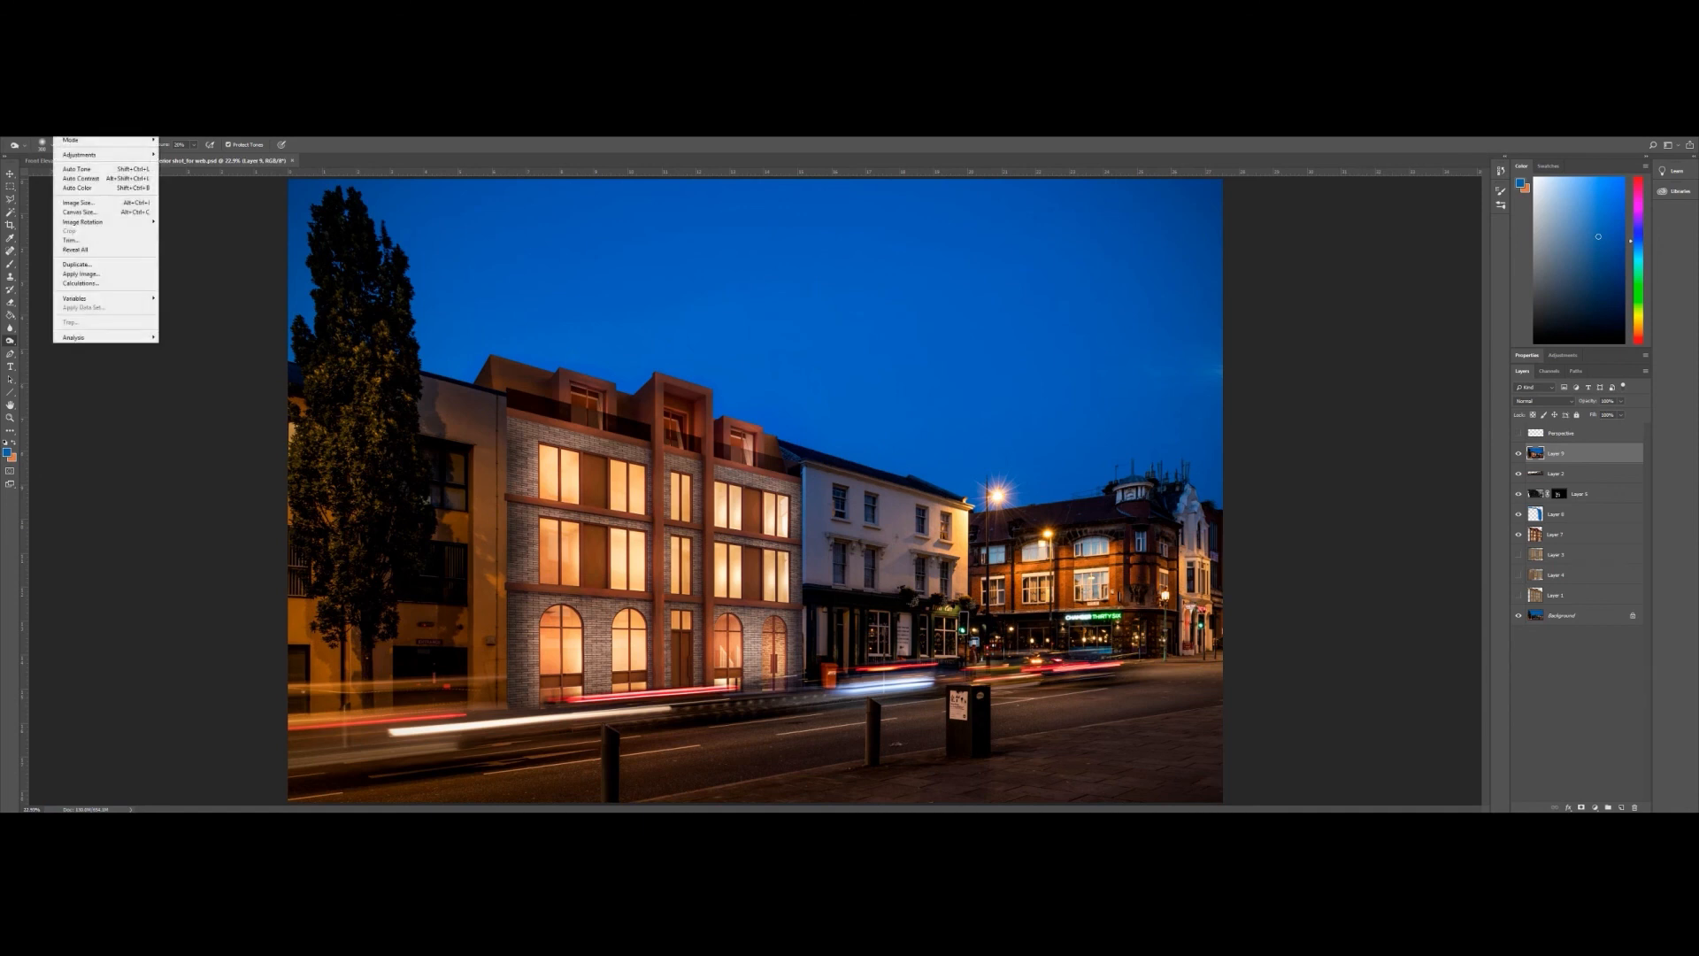
left_click(76, 203)
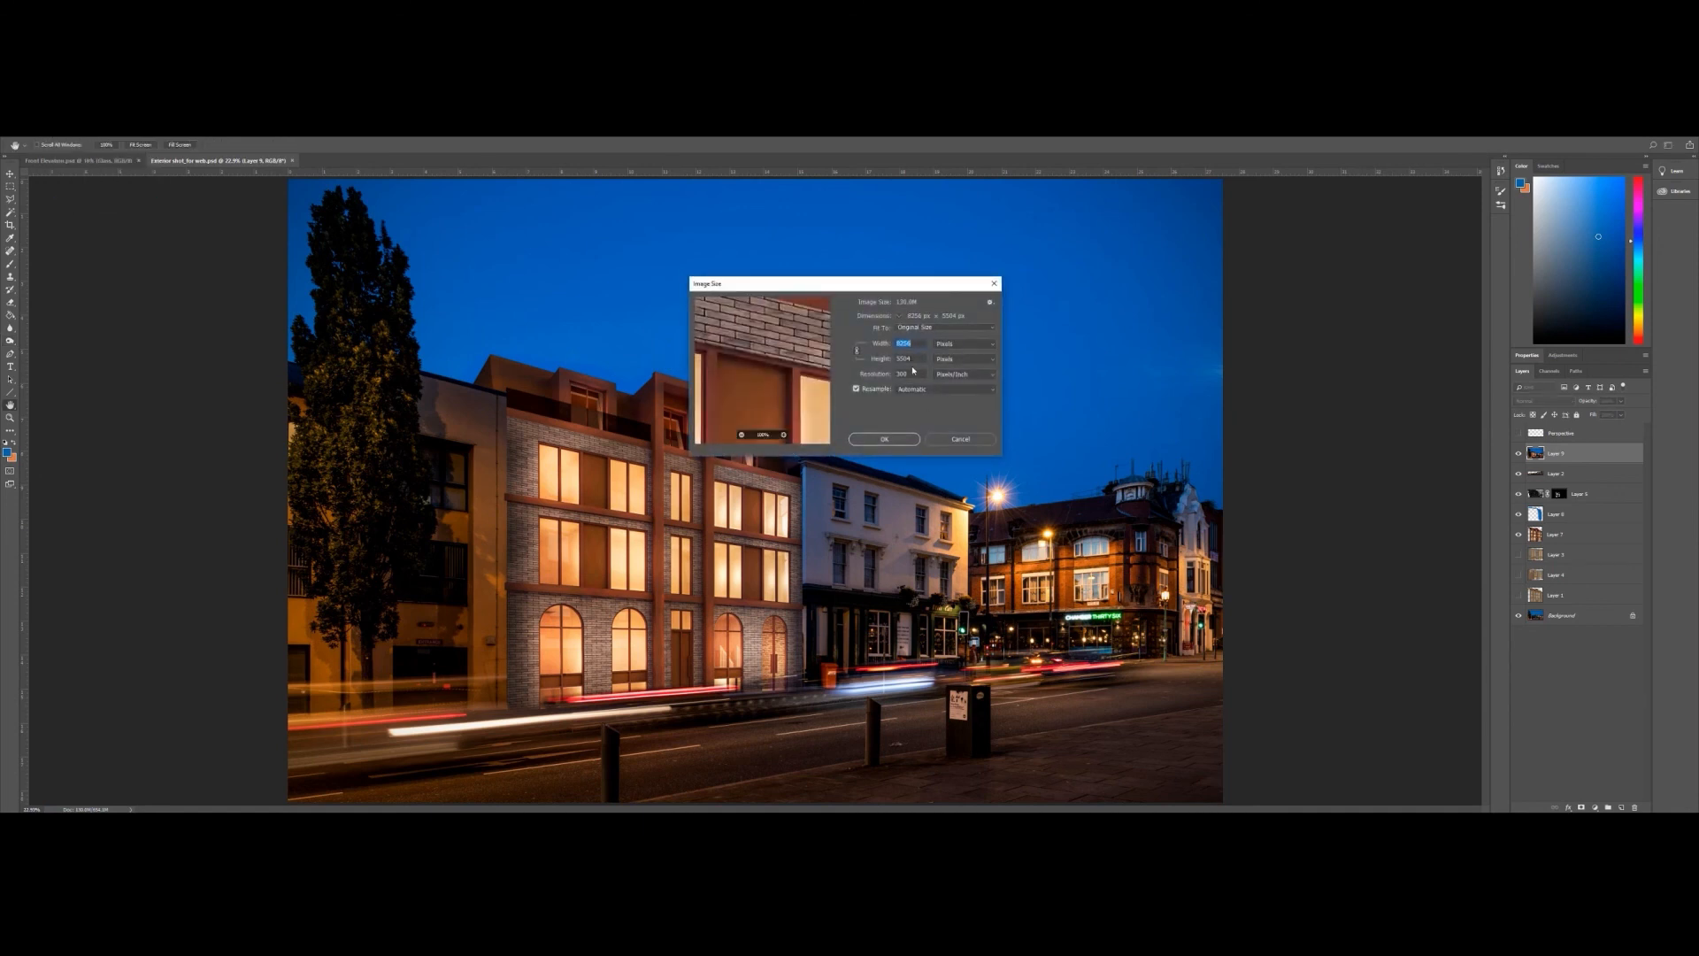
type("4000")
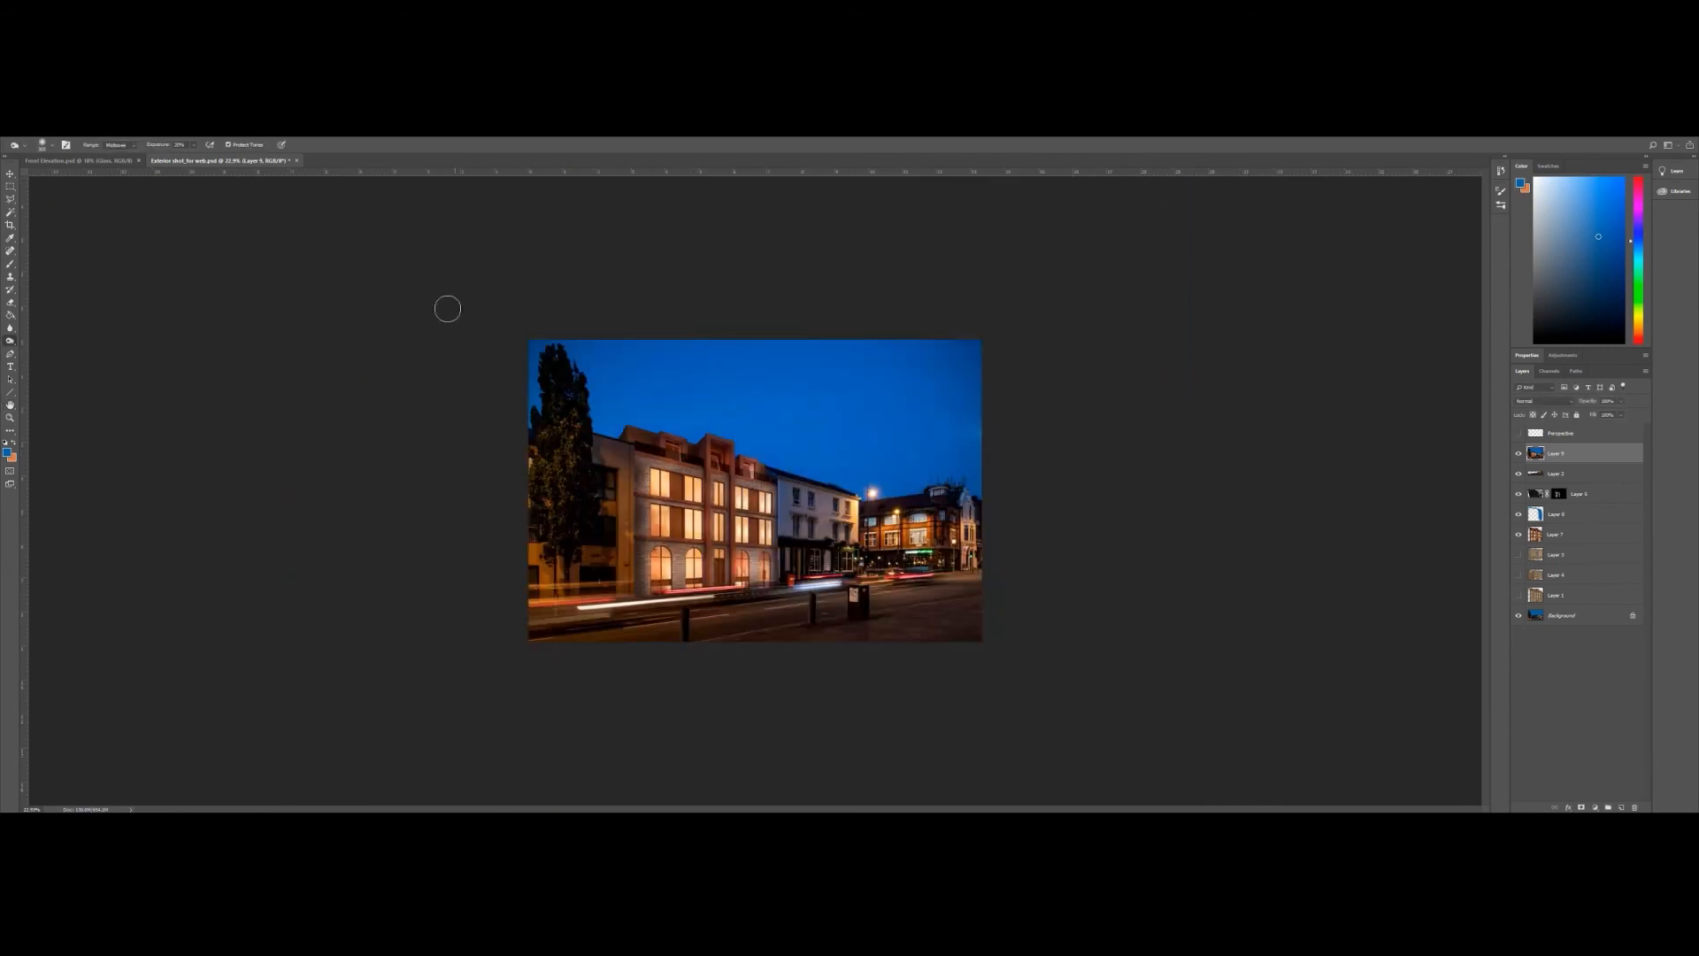
- Save the resized image as Exterior shot_for web.jpg in JPEG format with the quality lowered slightly from the maximum
left_click(27, 131)
left_click(40, 238)
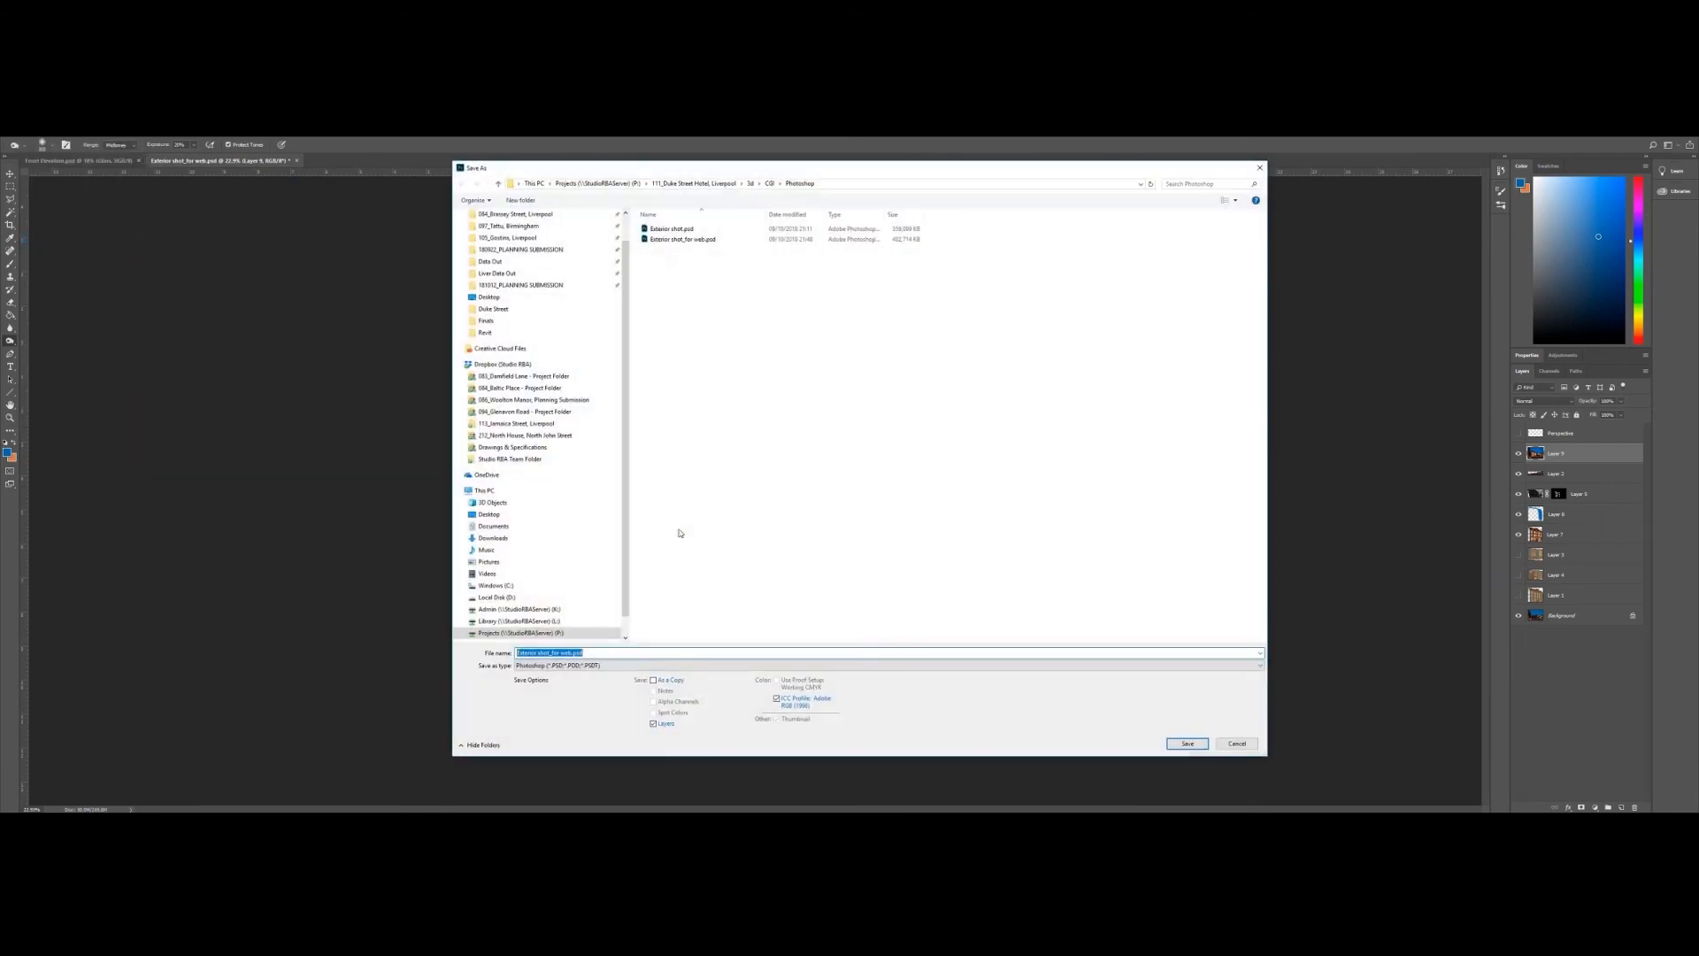
left_click(591, 668)
left_click(575, 572)
left_click(1175, 743)
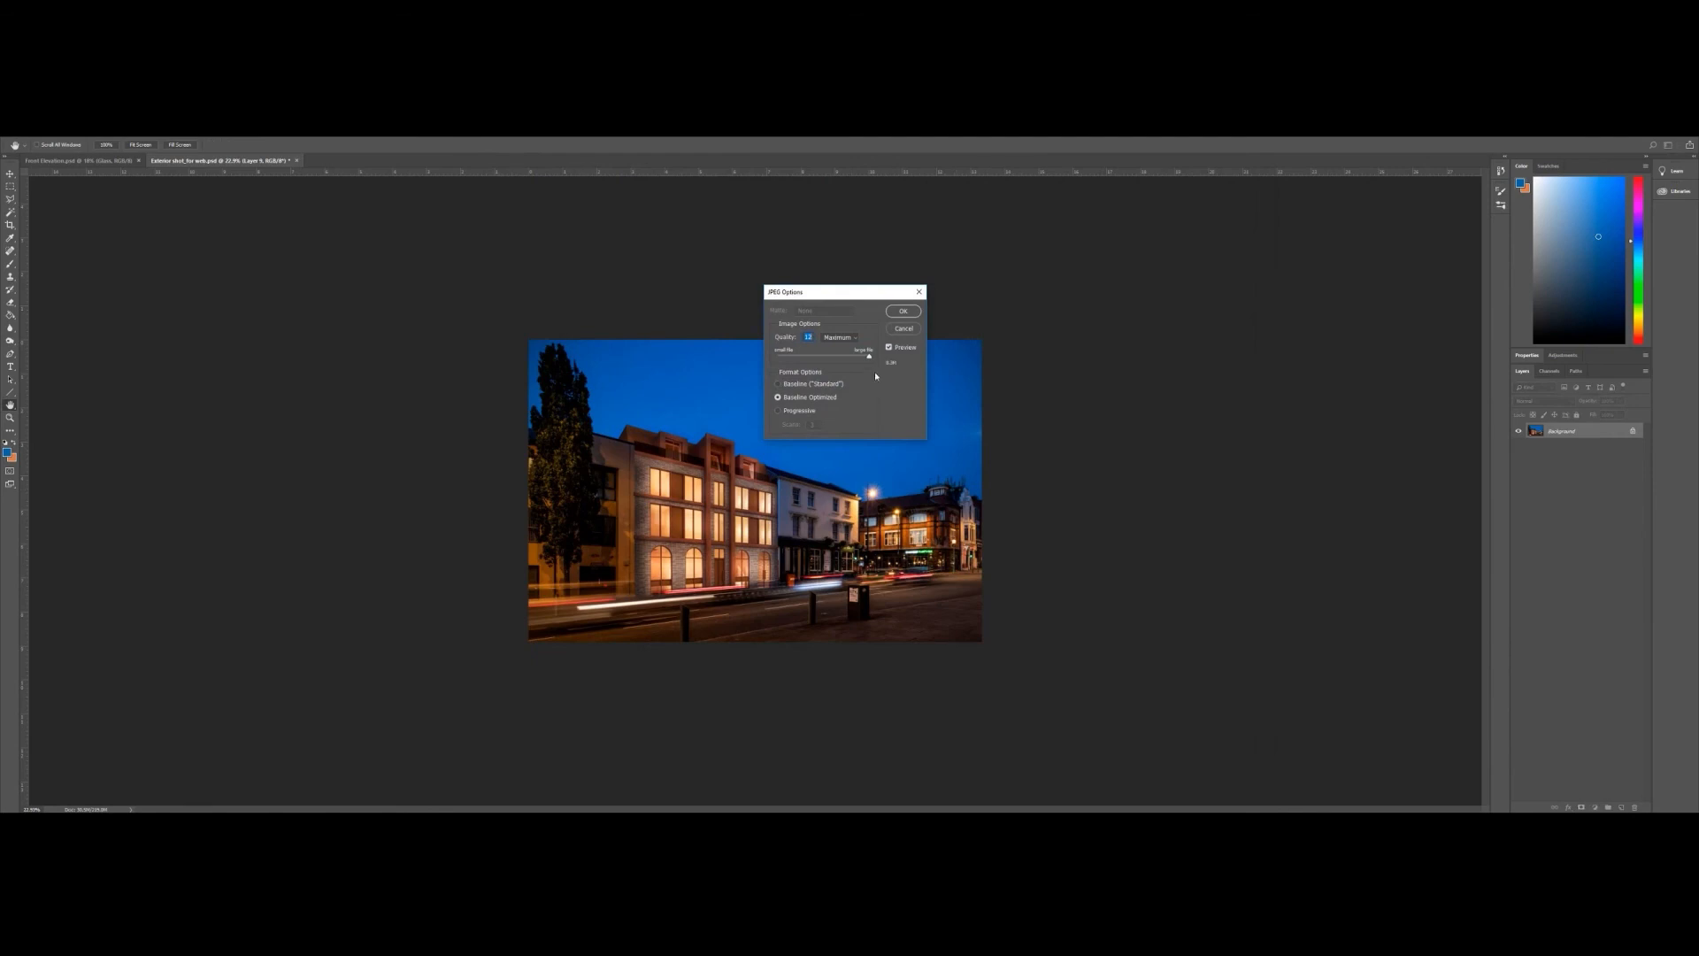
left_click_drag(868, 355, 854, 356)
left_click(897, 314)
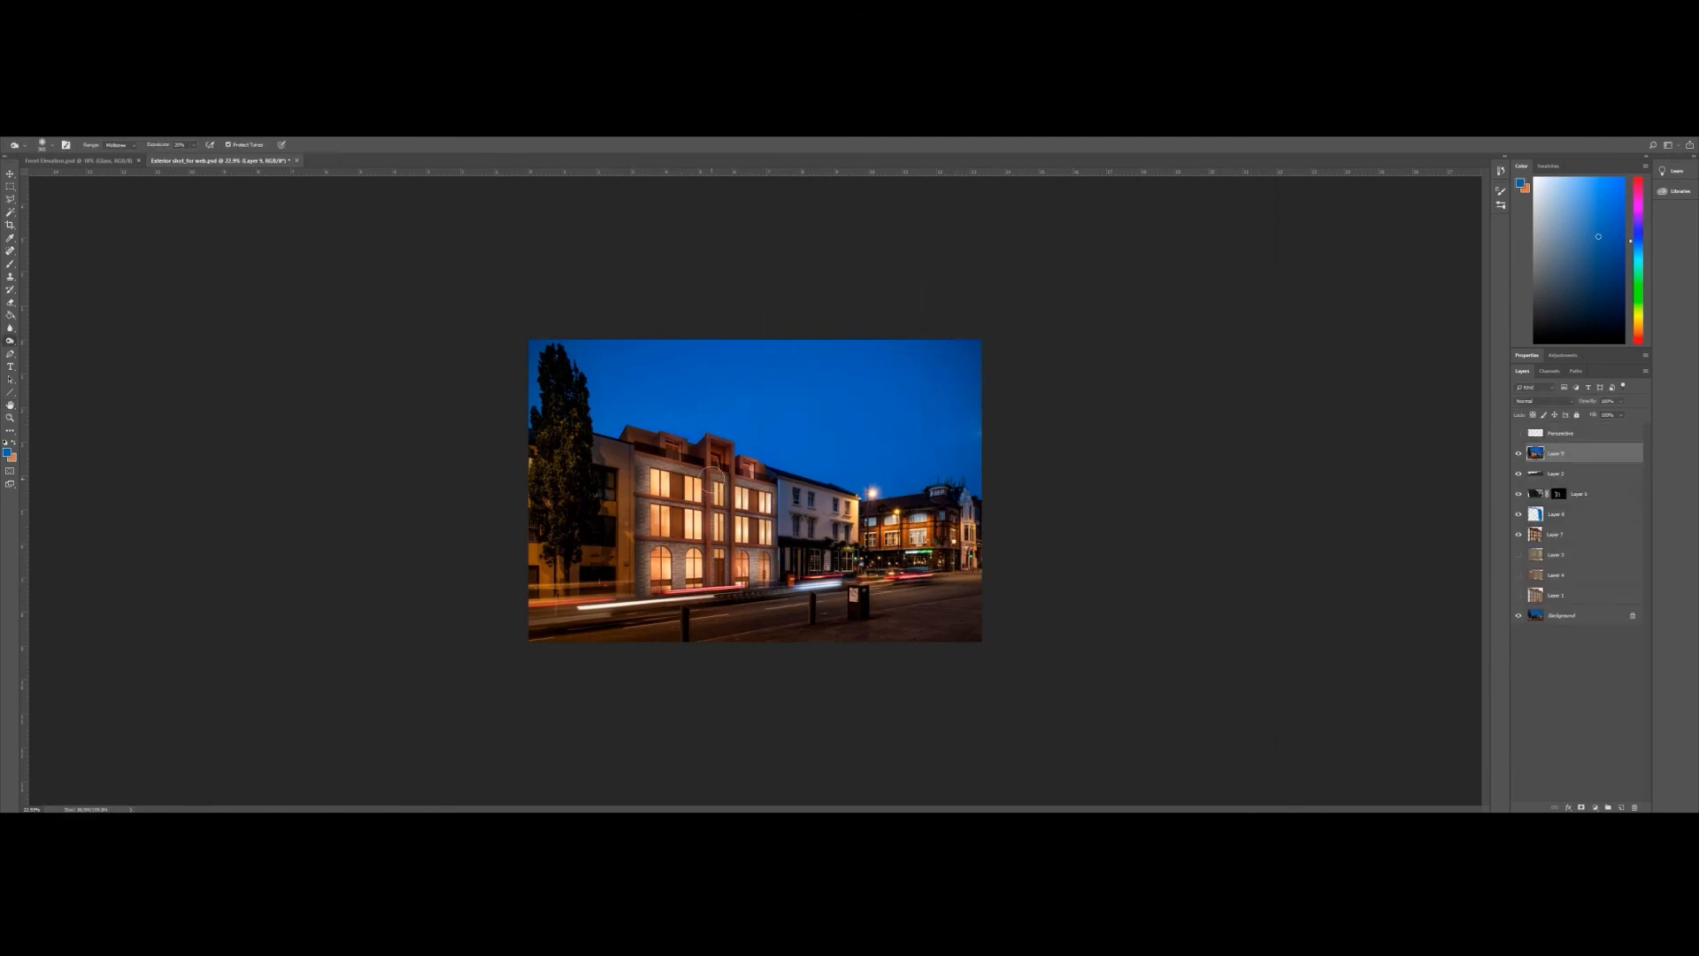
- Switch to File Explorer and open Exterior shot_for web.jpg from the Duke Street Hotel project's 3d, CGI, Photoshop folder
mouse_move(304, 821)
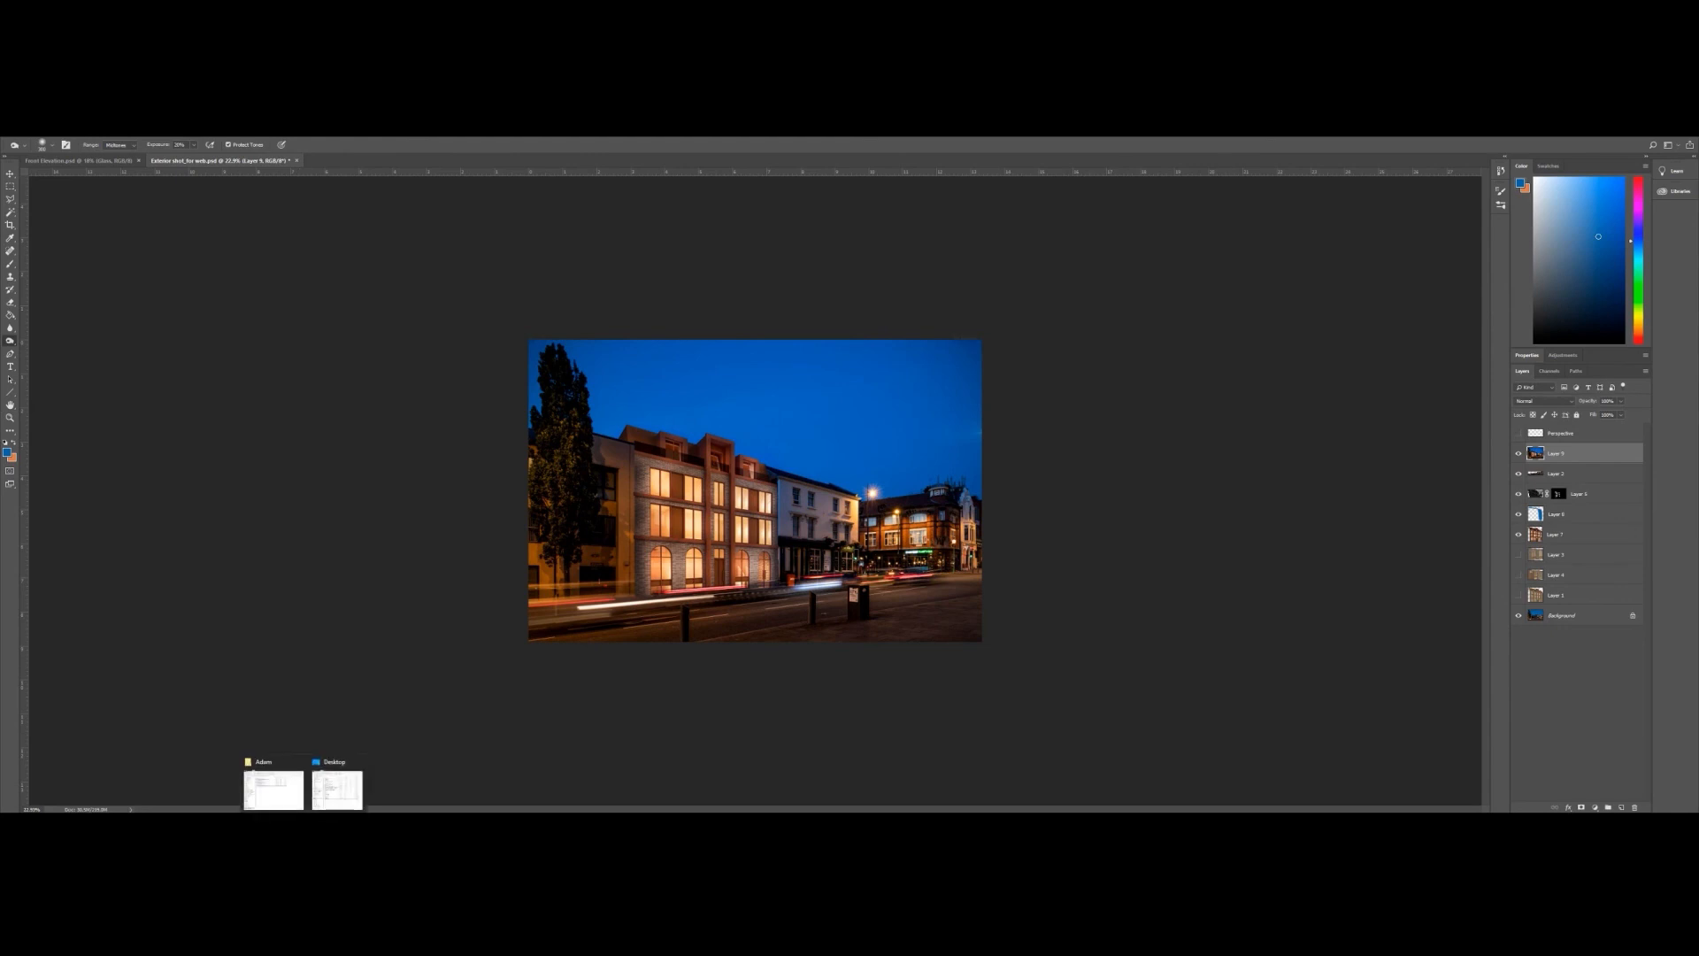
left_click(337, 788)
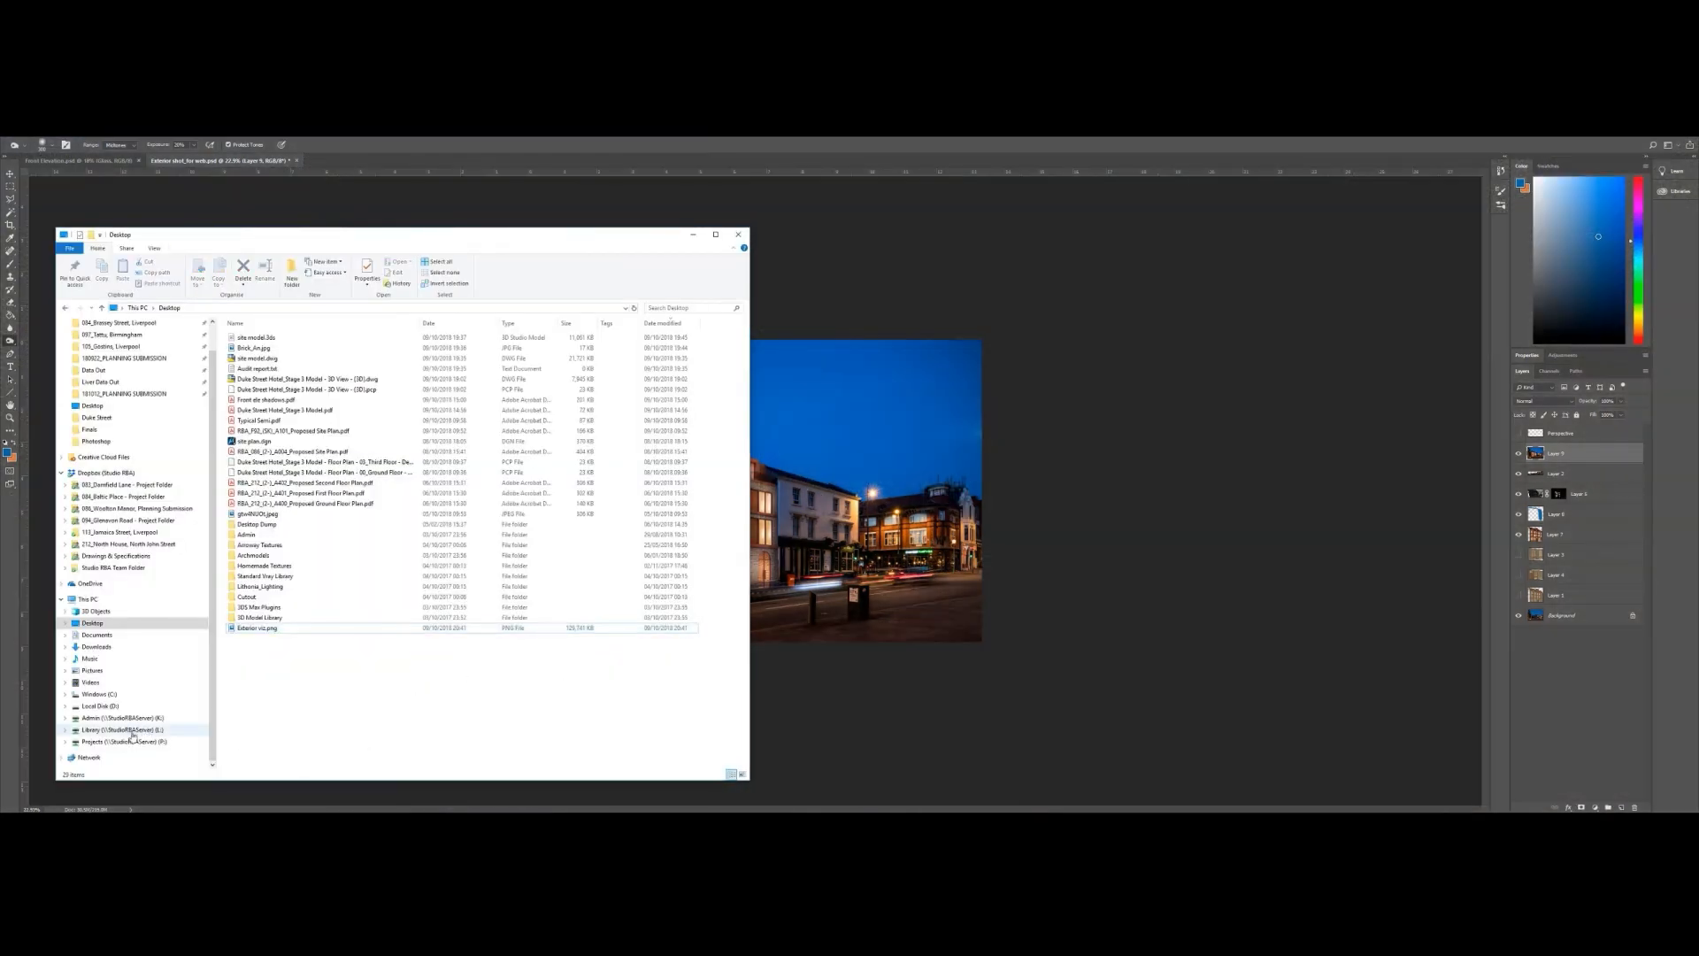
left_click(124, 729)
left_click(127, 742)
double_click(257, 485)
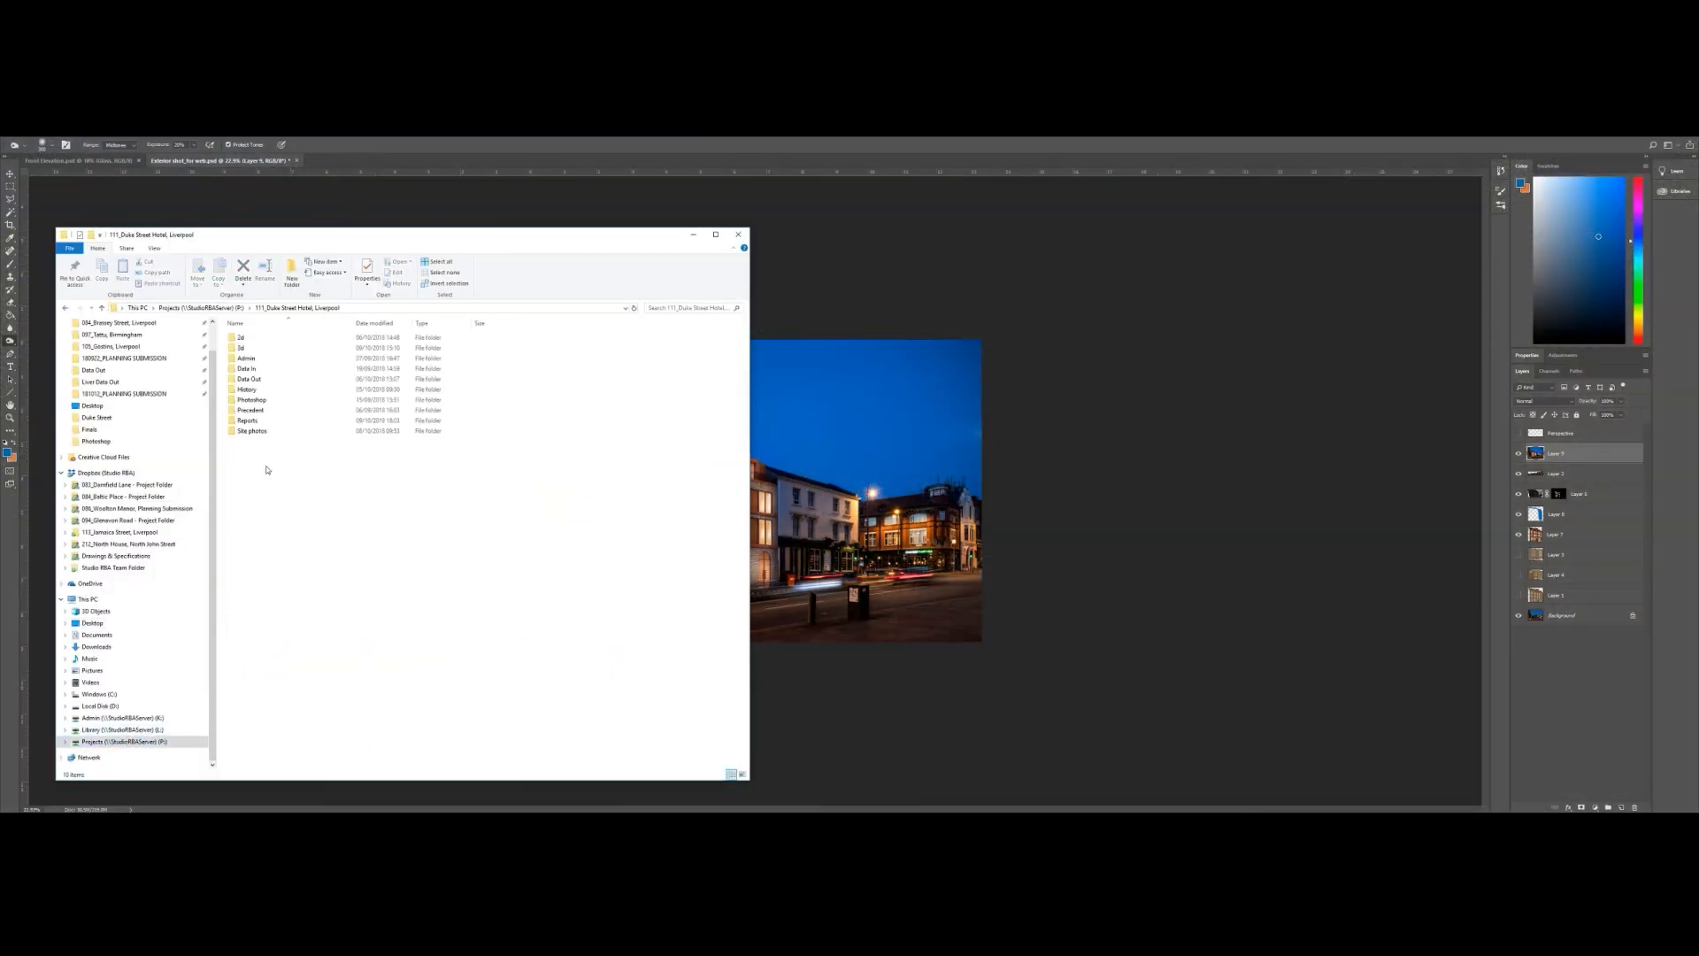
double_click(241, 347)
double_click(244, 337)
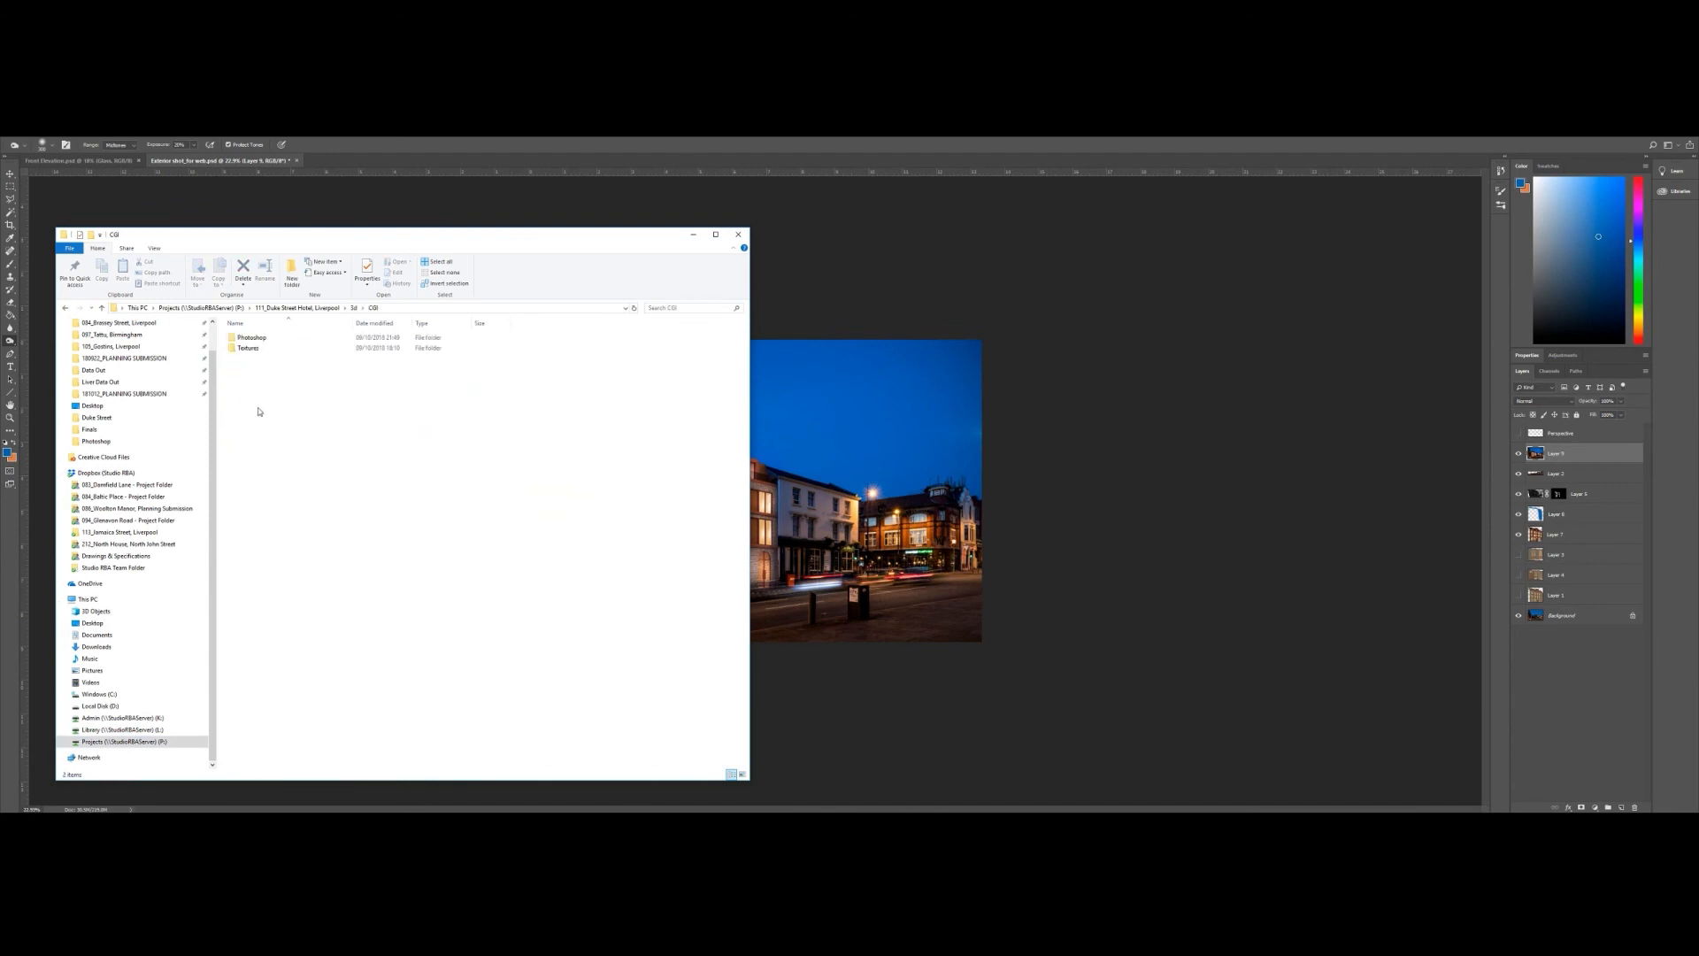
left_click(254, 340)
double_click(269, 348)
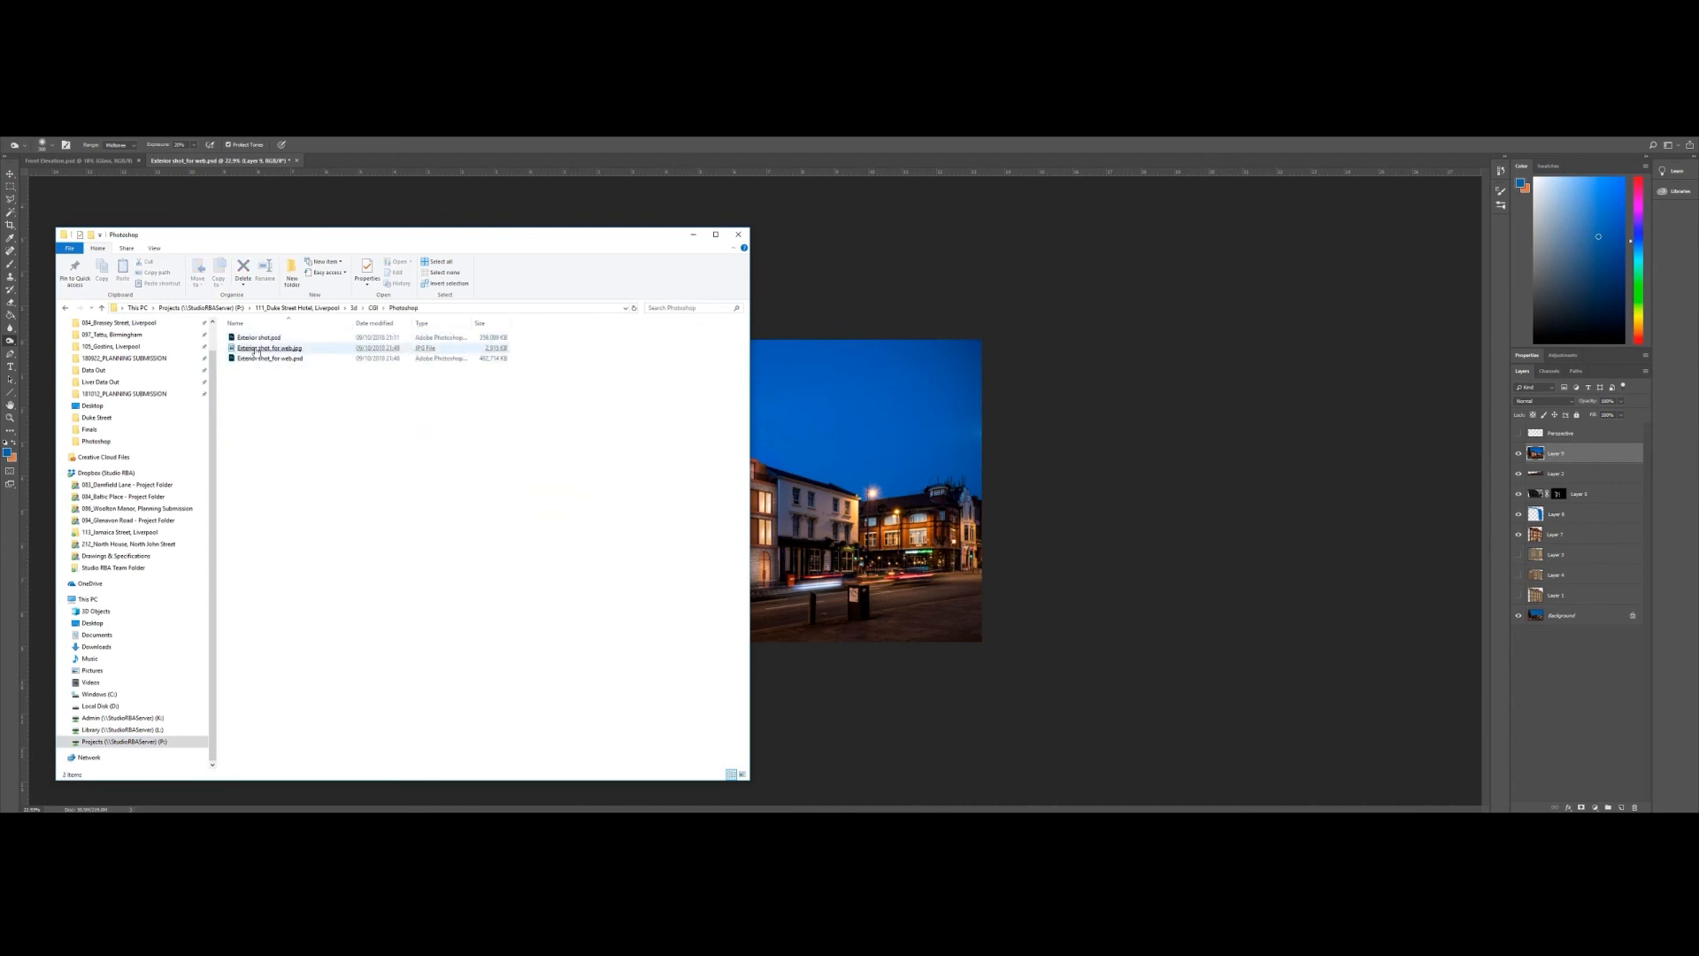